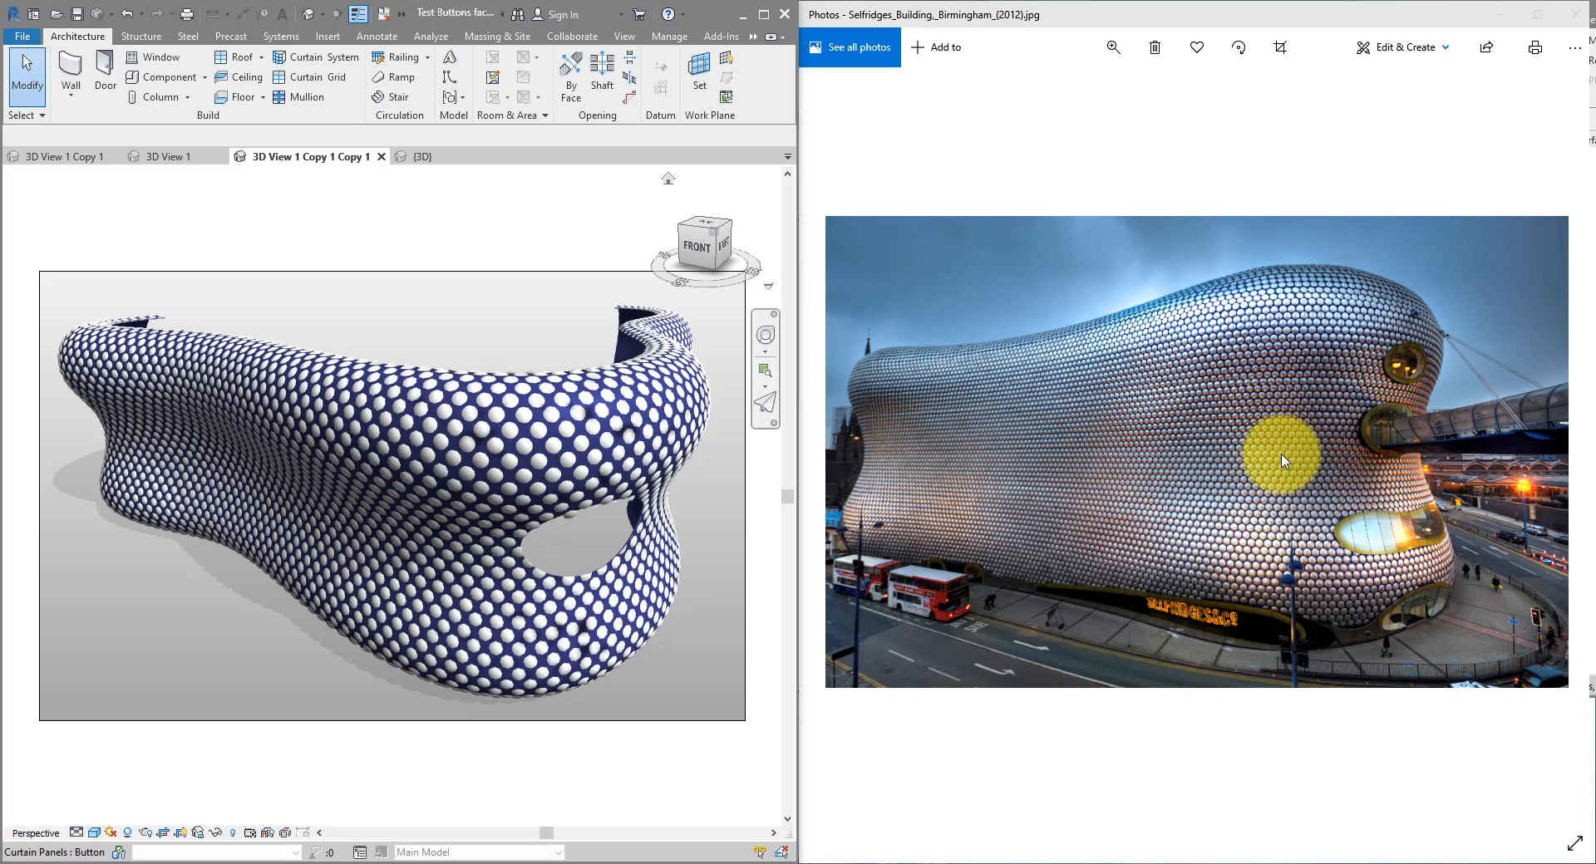
Compare the button facade model with the Selfridges Building reference photos, viewing the overall facade and the close-up of its discs
double_click(1330, 301)
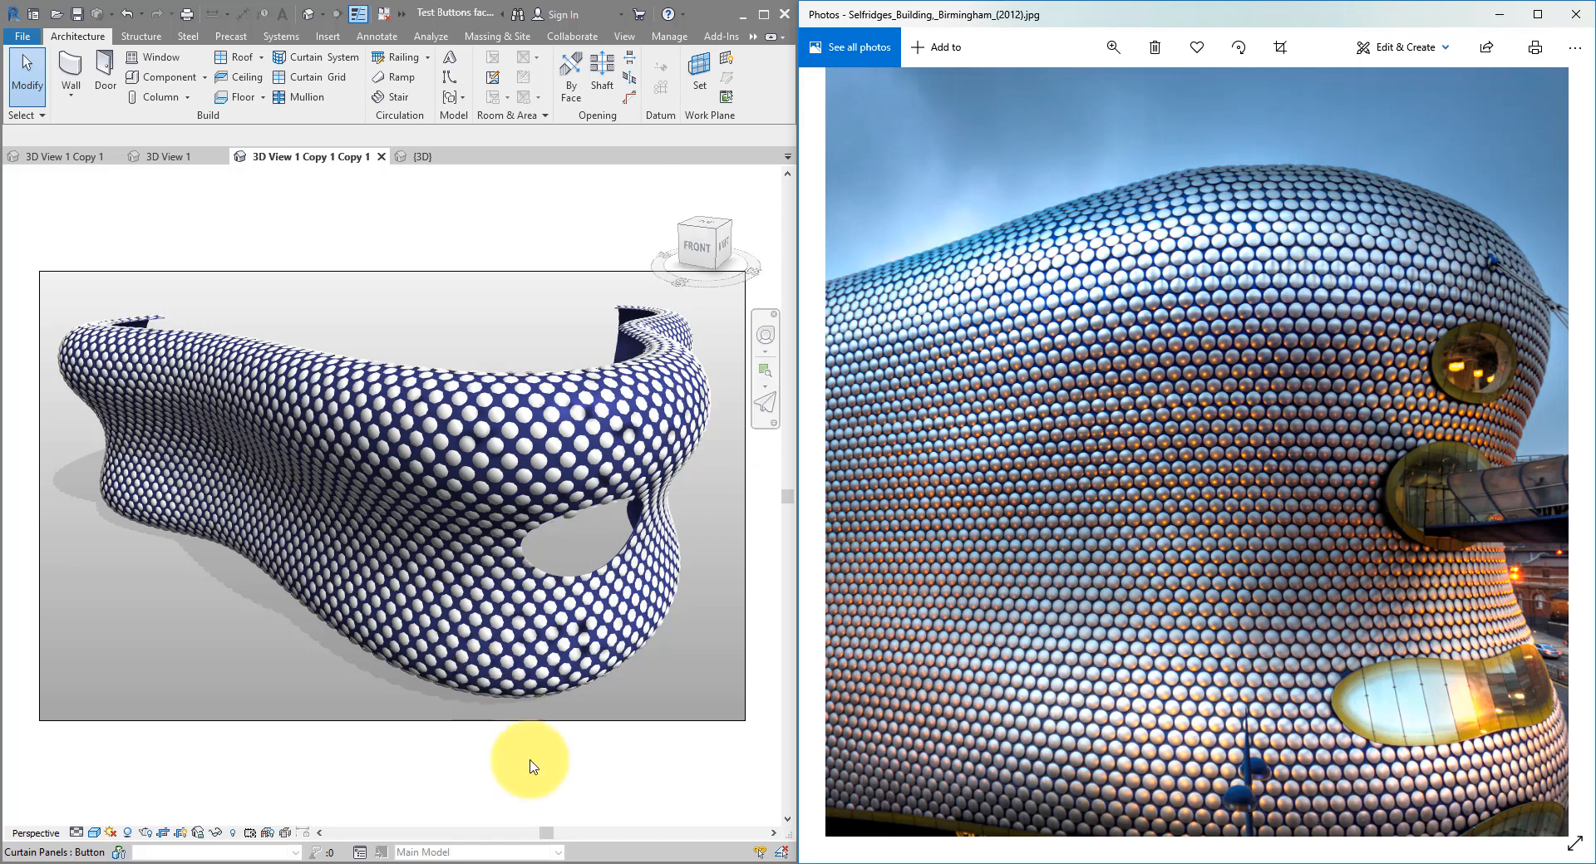
click(598, 863)
click(557, 815)
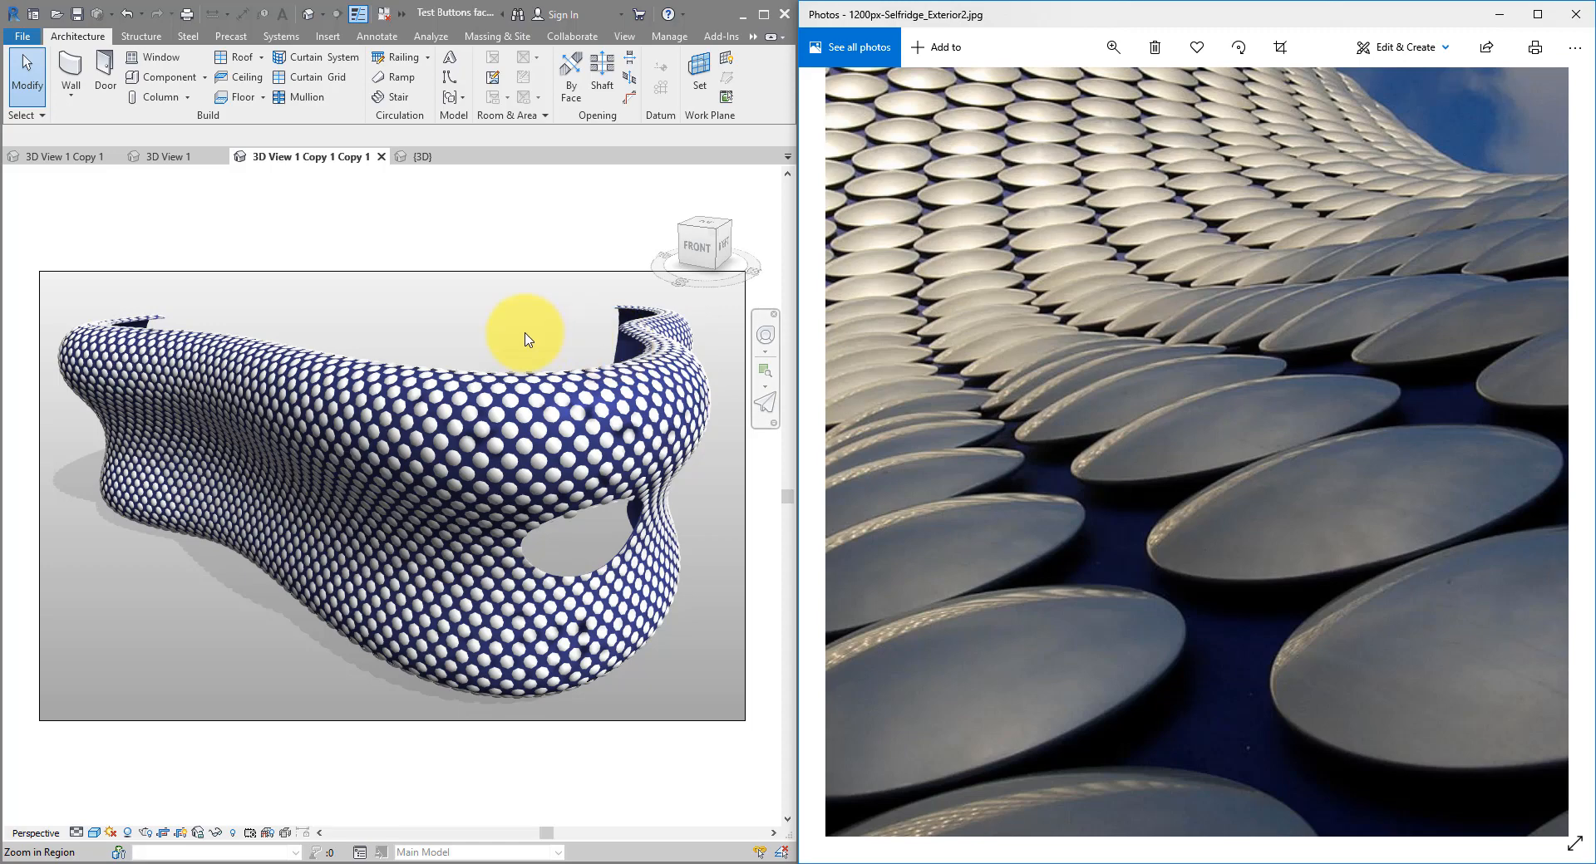
click(763, 15)
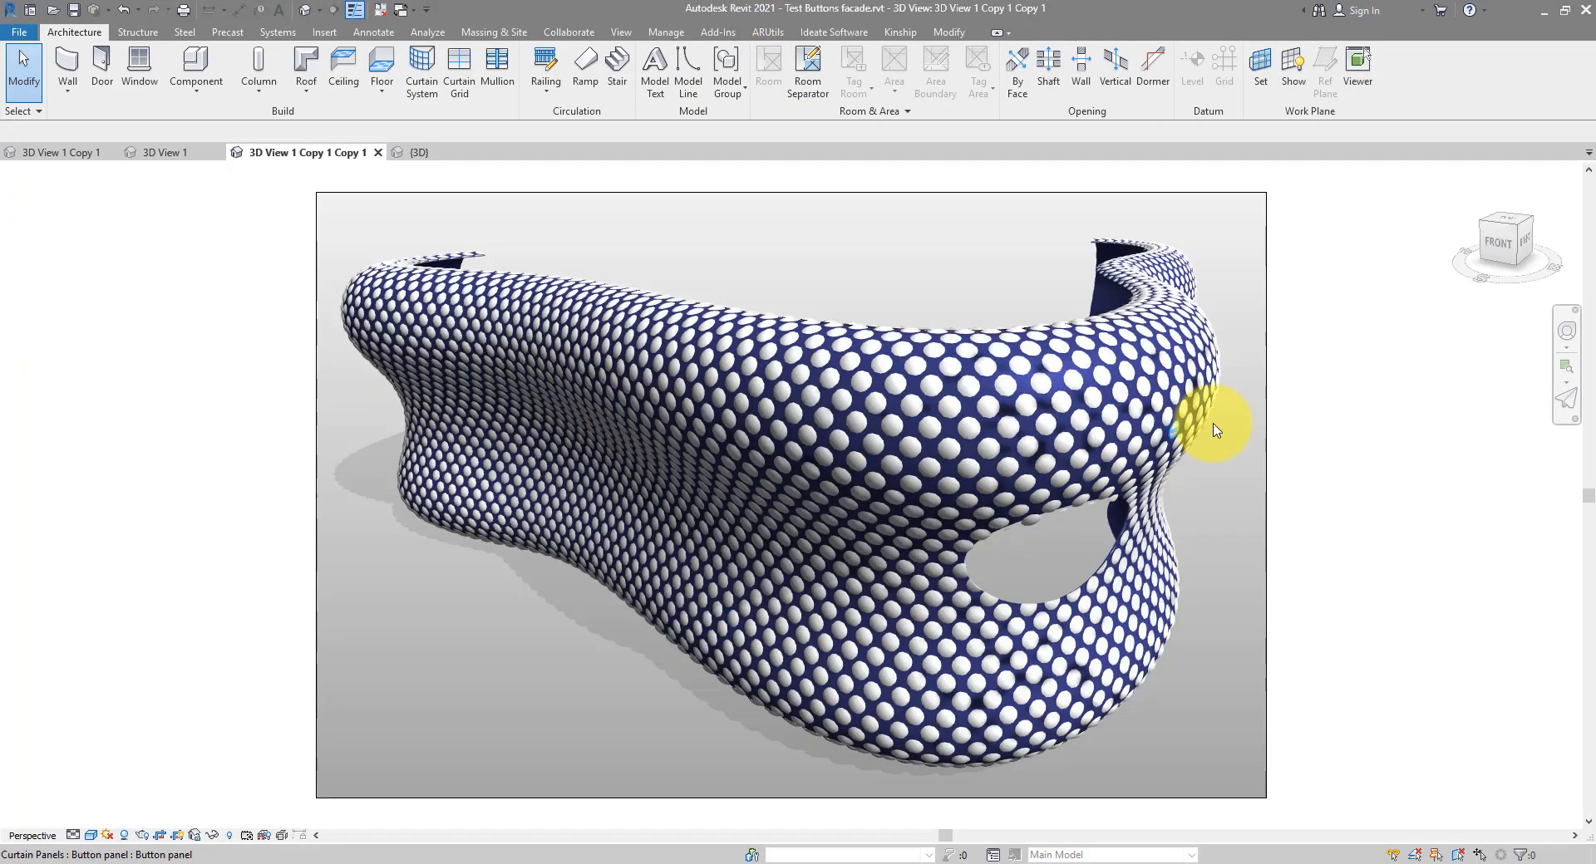
Examine the button facade up close and from several sides in the perspective and {3D} views
scroll(1211, 424, up, 6)
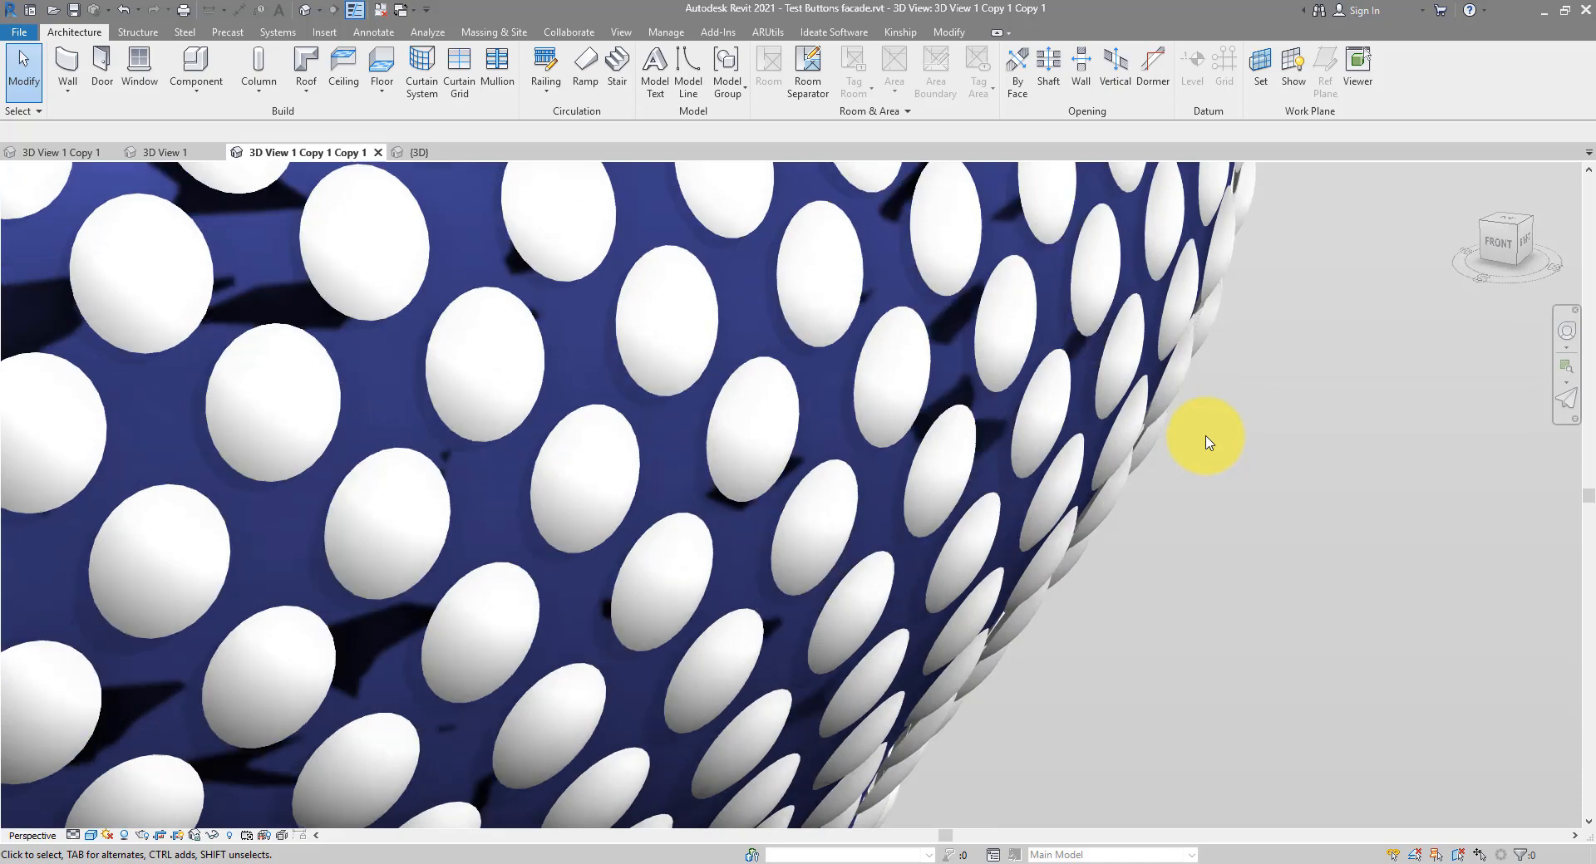
scroll(1208, 442, down, 8)
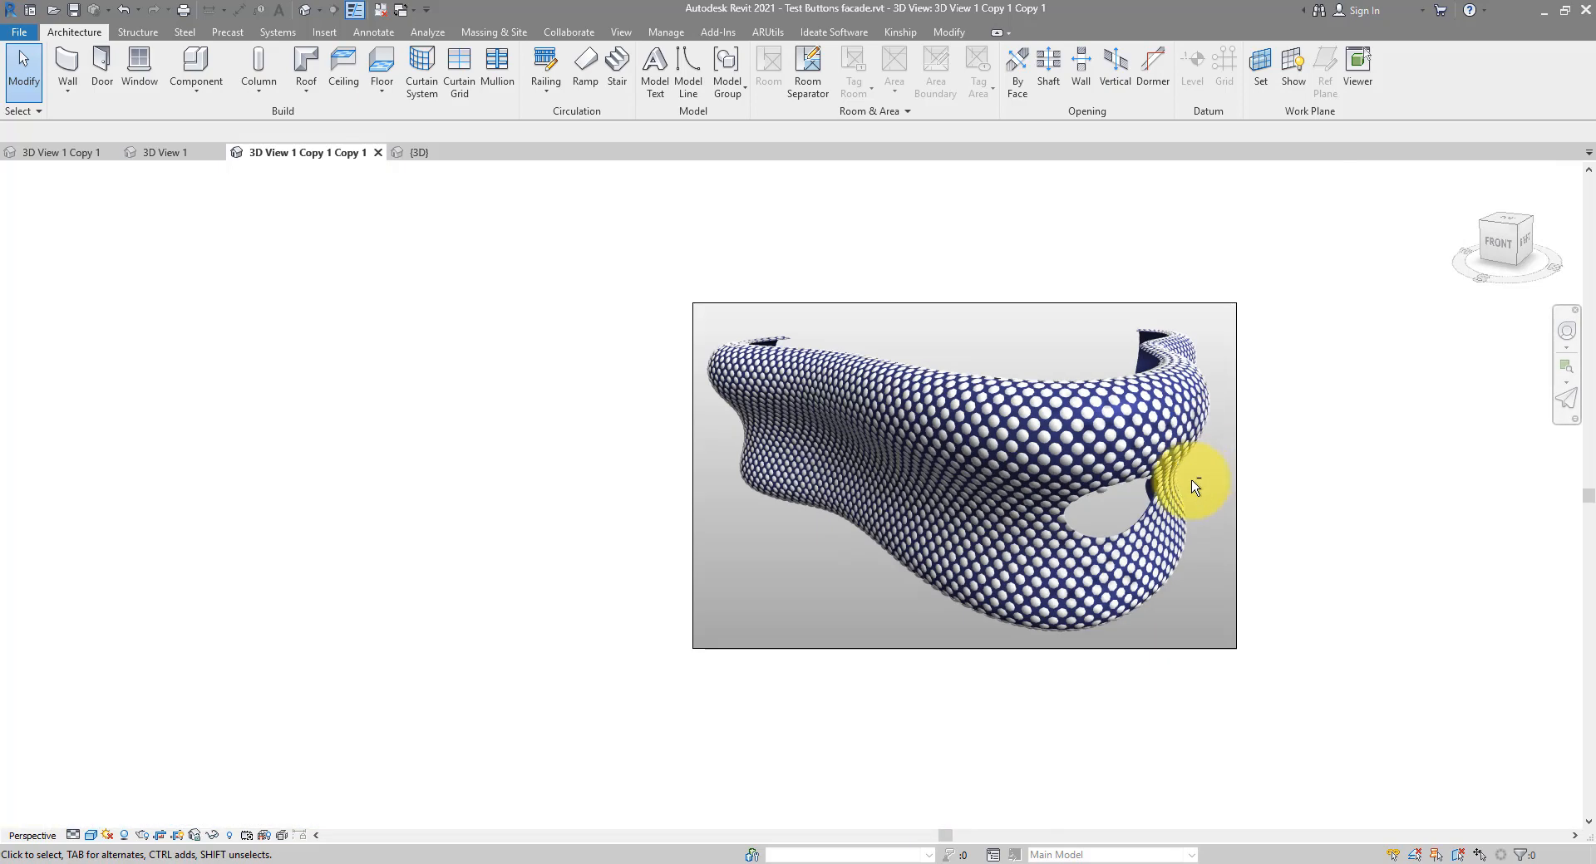
shift+middle_drag(1187, 482, 1218, 481)
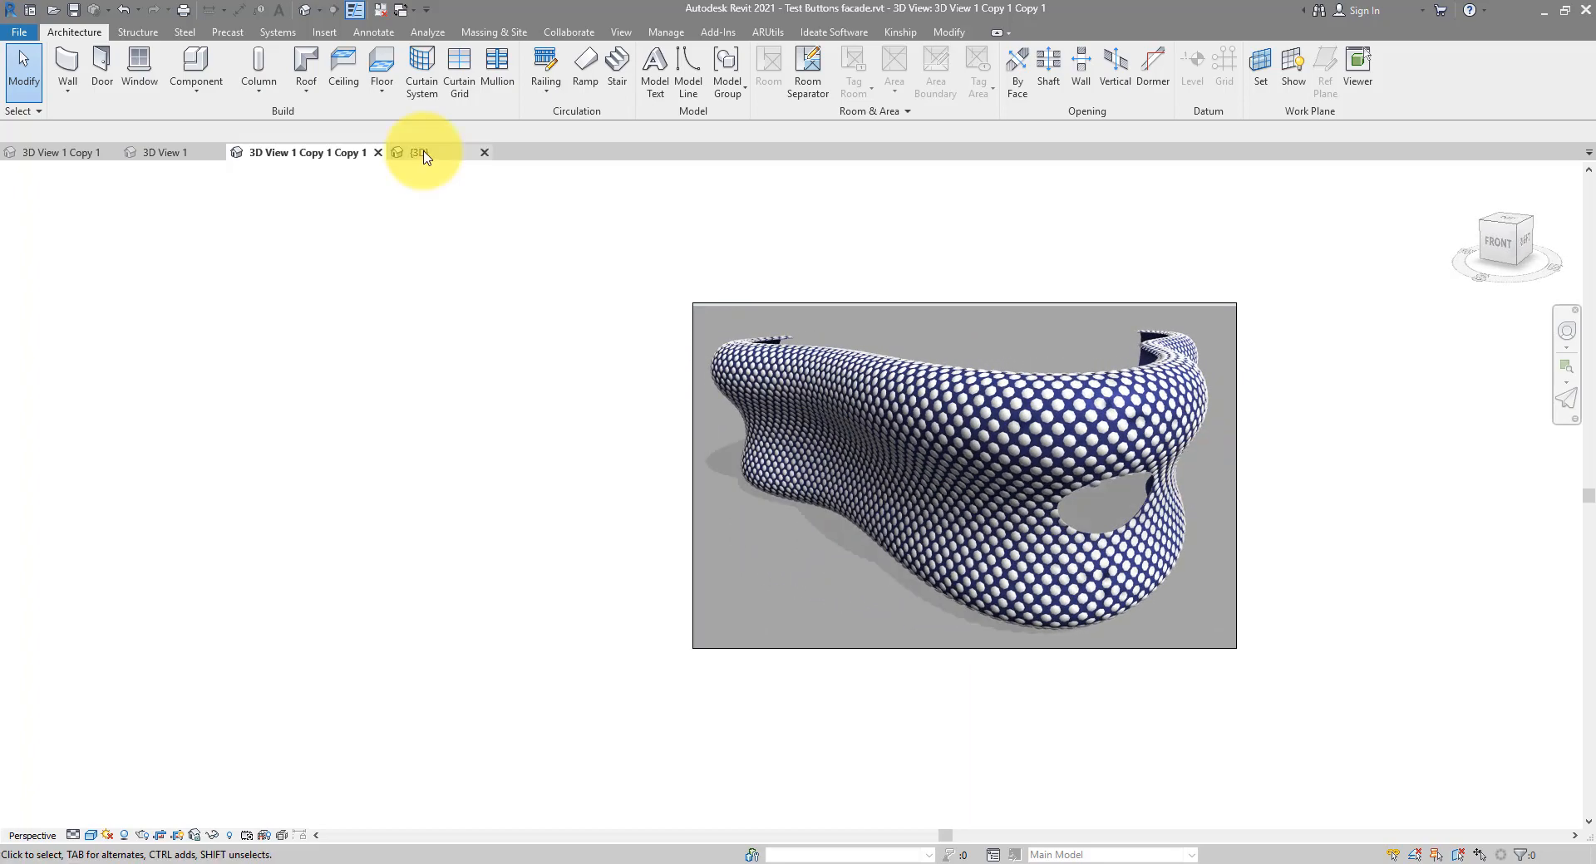
click(424, 153)
scroll(513, 573, up, 6)
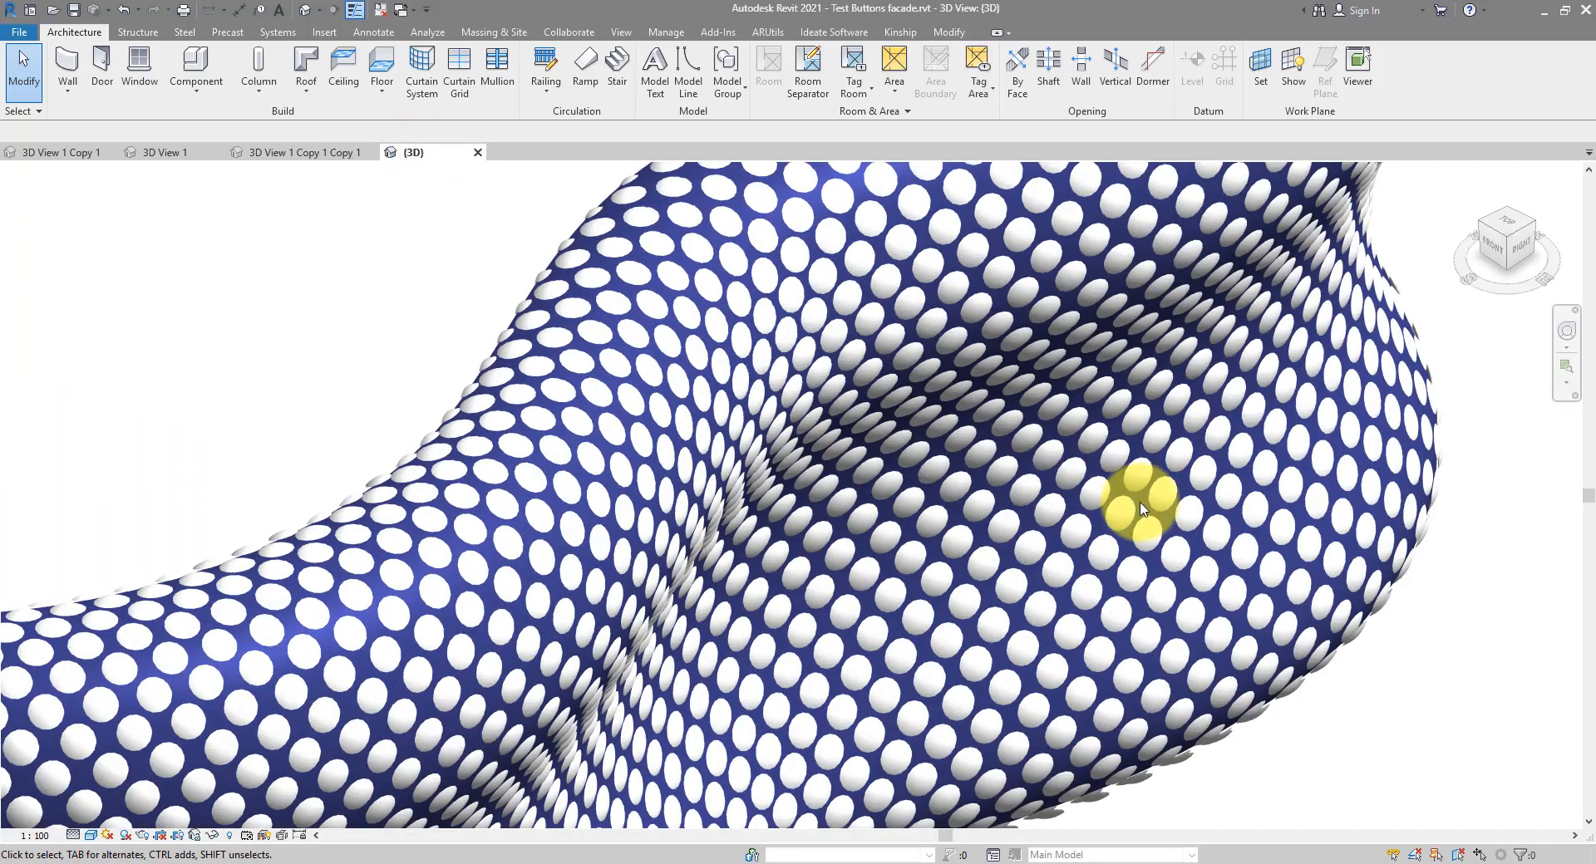
scroll(1139, 504, down, 5)
shift+middle_drag(988, 464, 1383, 442)
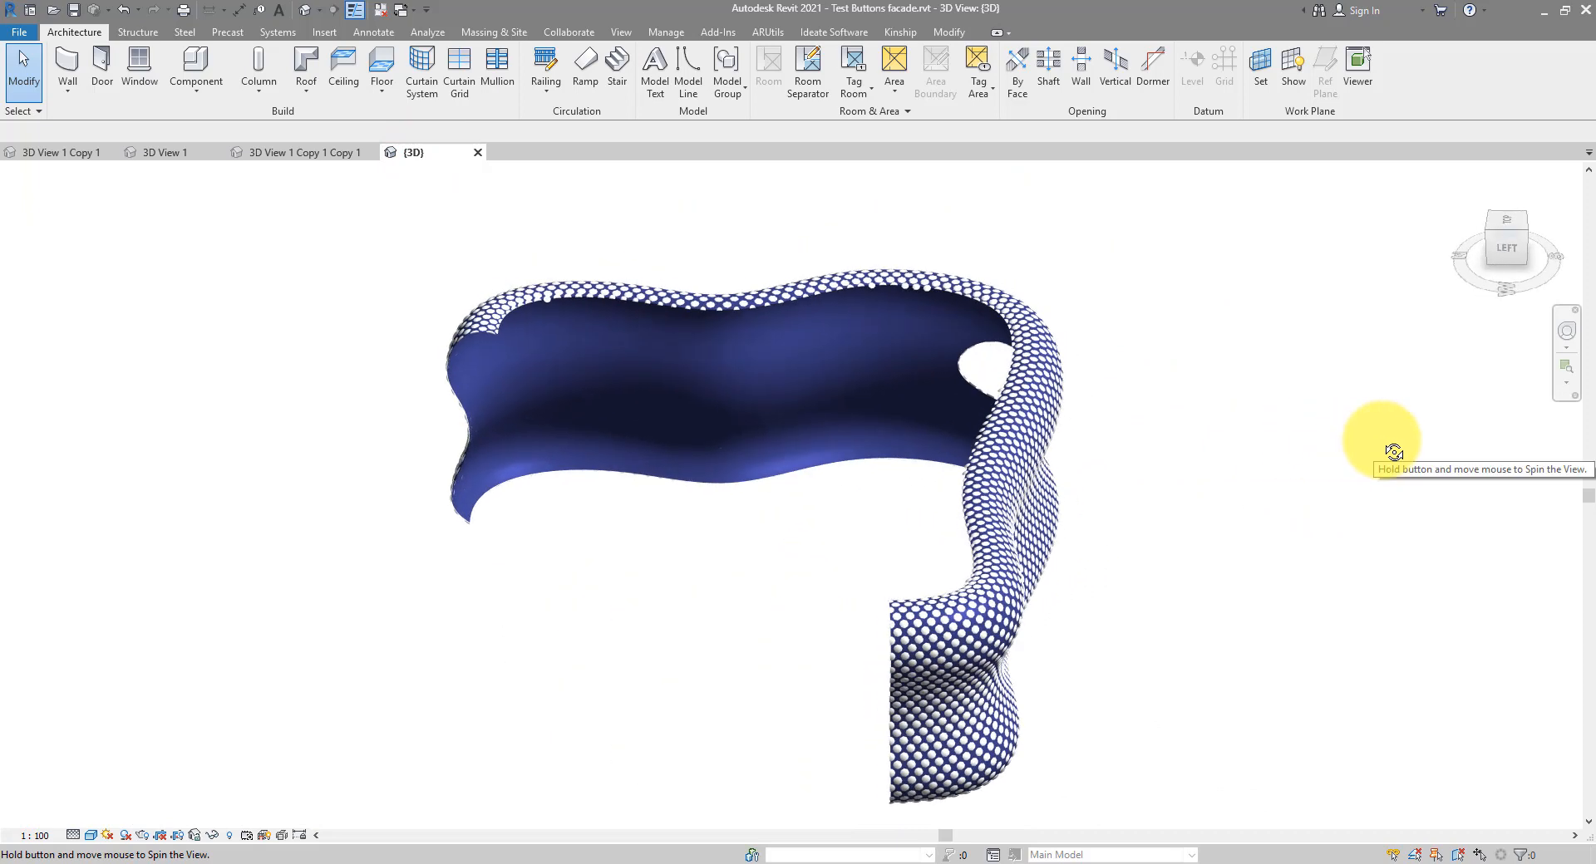
click(281, 155)
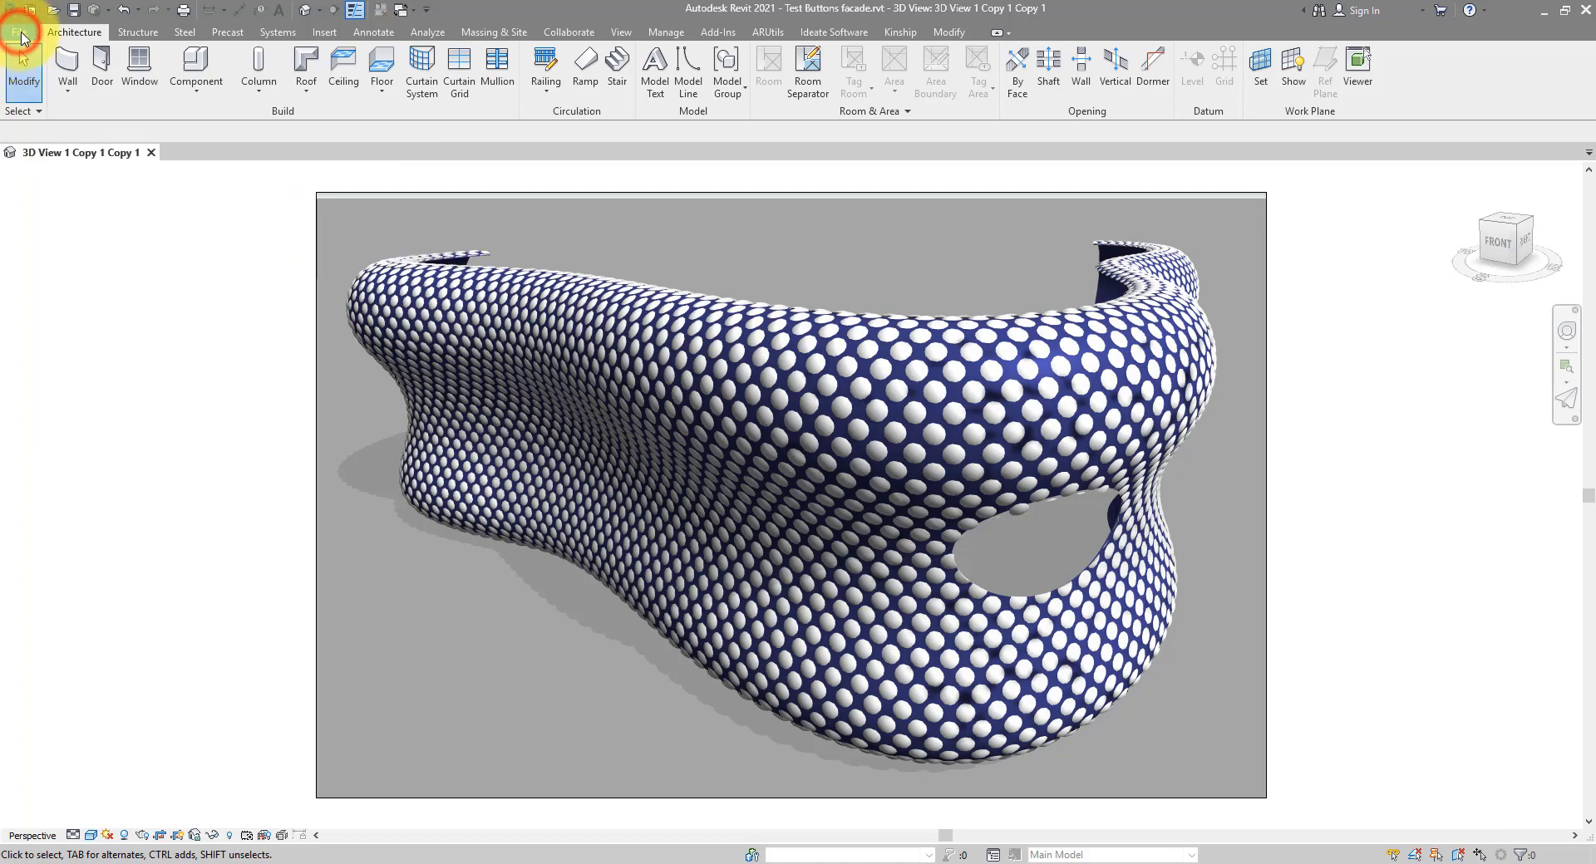
Create a new family from the Metric Curtain Panel Pattern Based.rft template
click(21, 38)
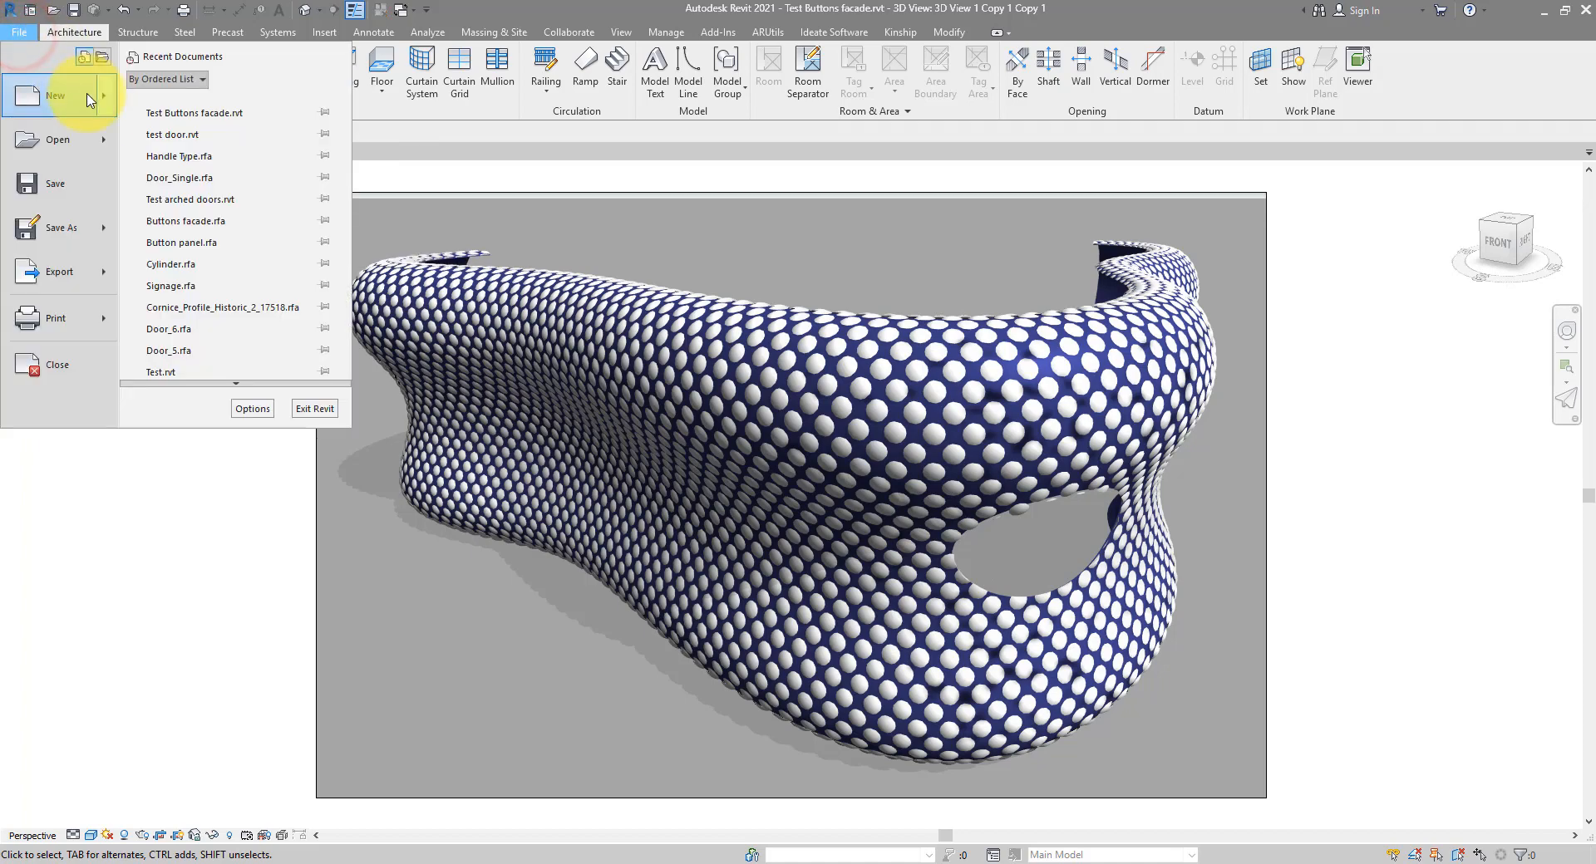
click(104, 108)
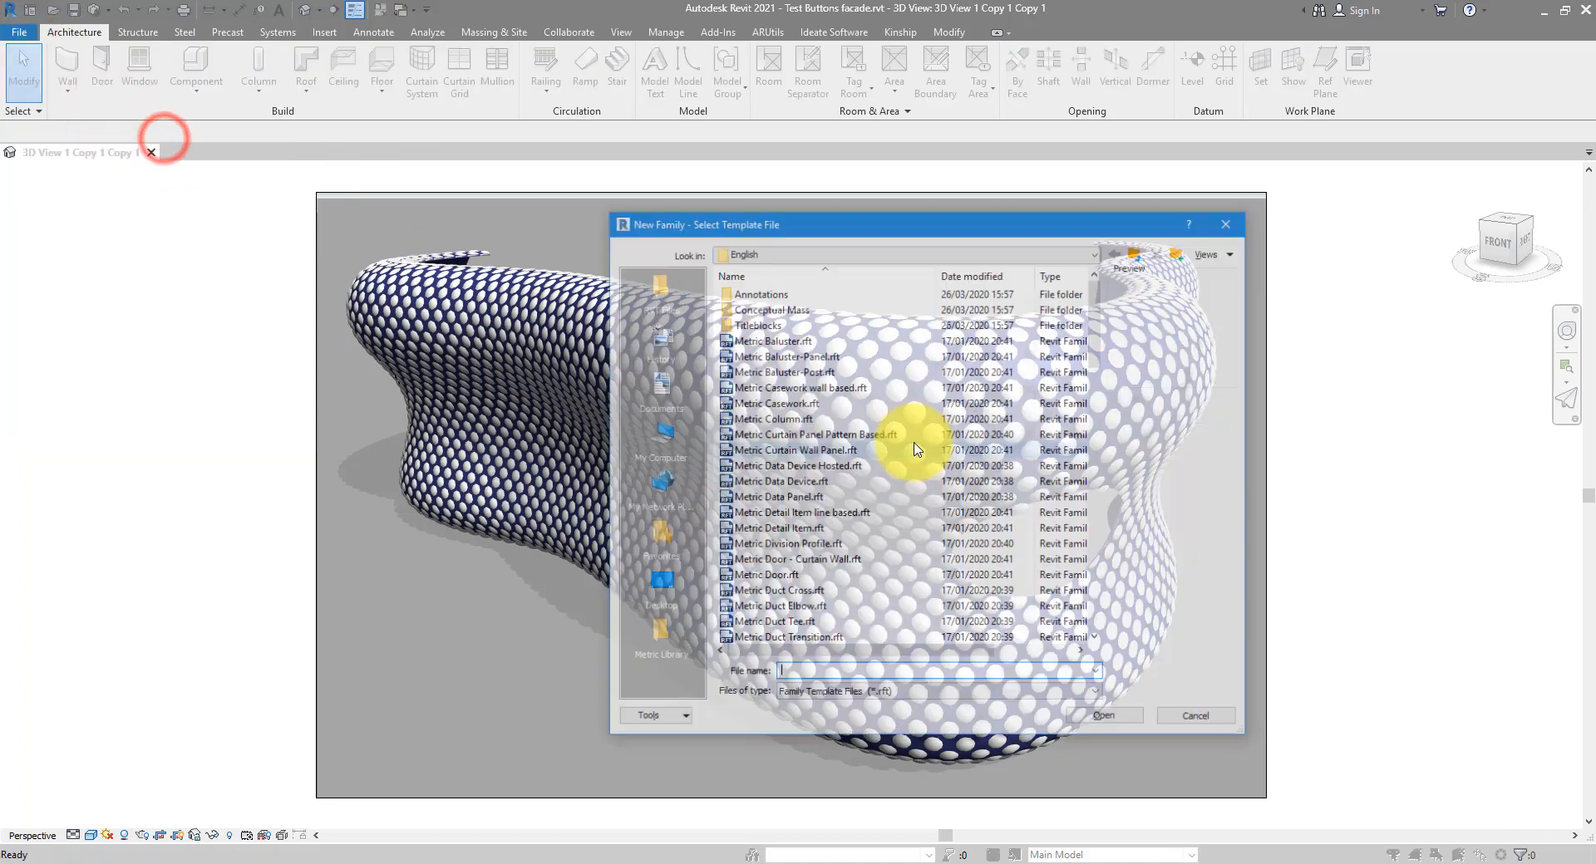
click(818, 434)
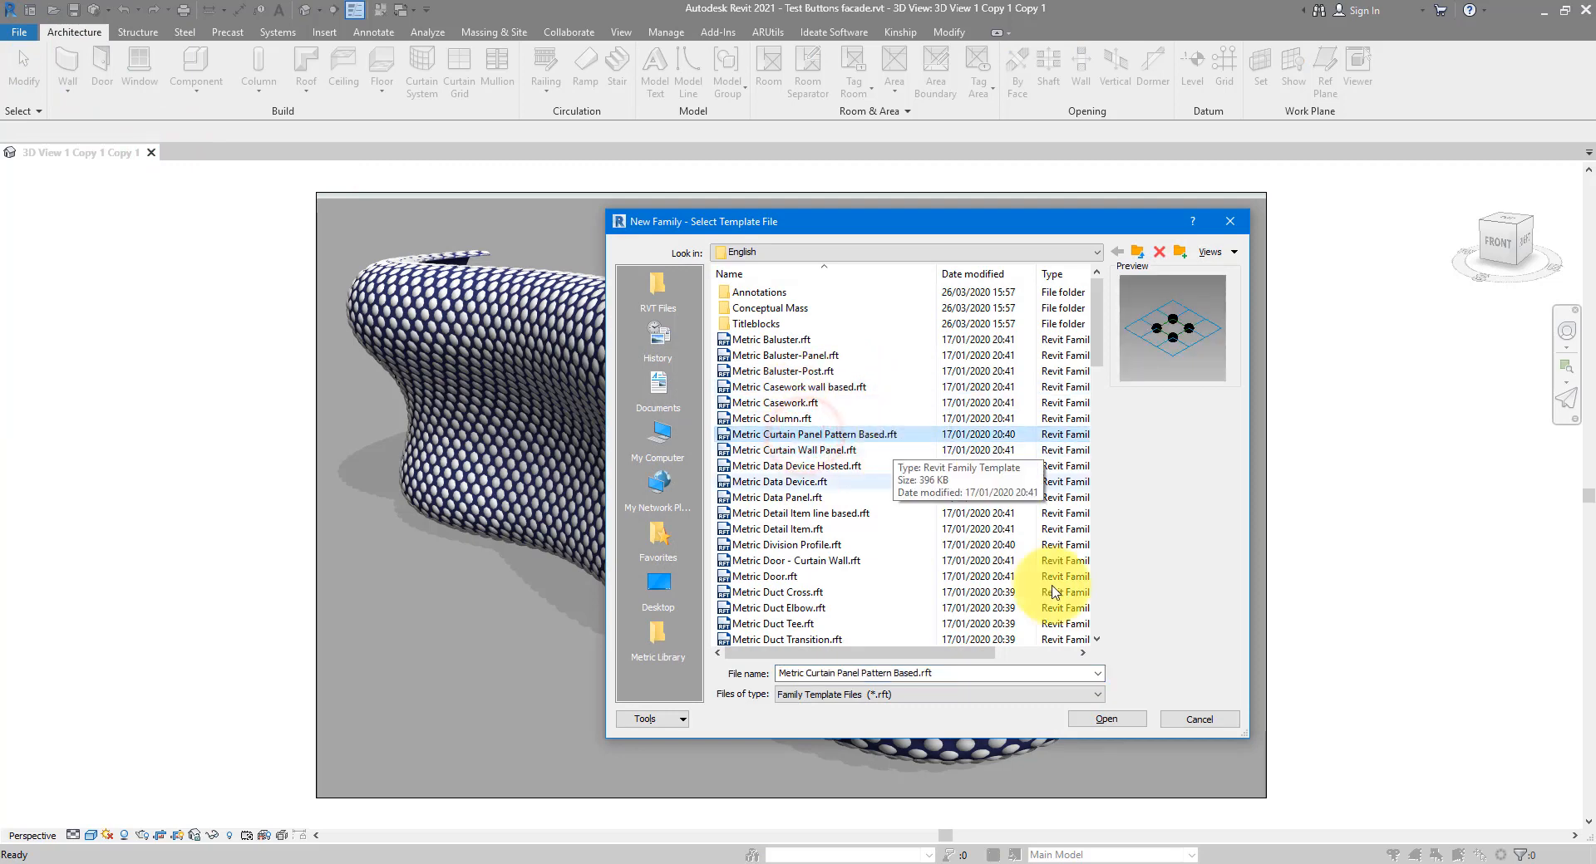
click(1111, 719)
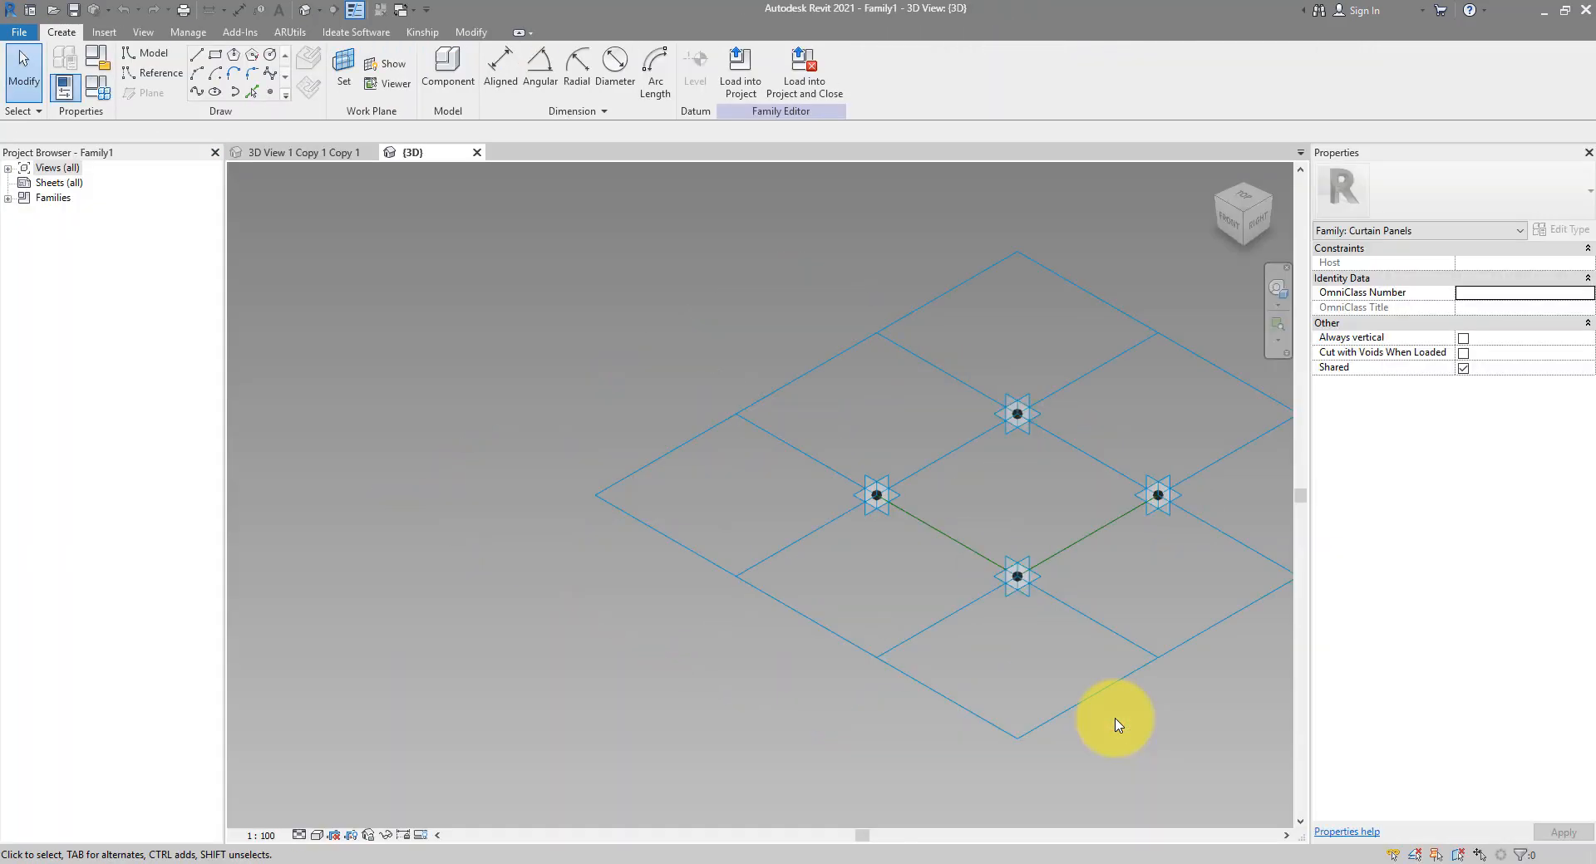
Change the tile pattern grid's type to Hexagon
middle_drag(1111, 503, 881, 499)
drag(1126, 326, 1033, 498)
click(1427, 197)
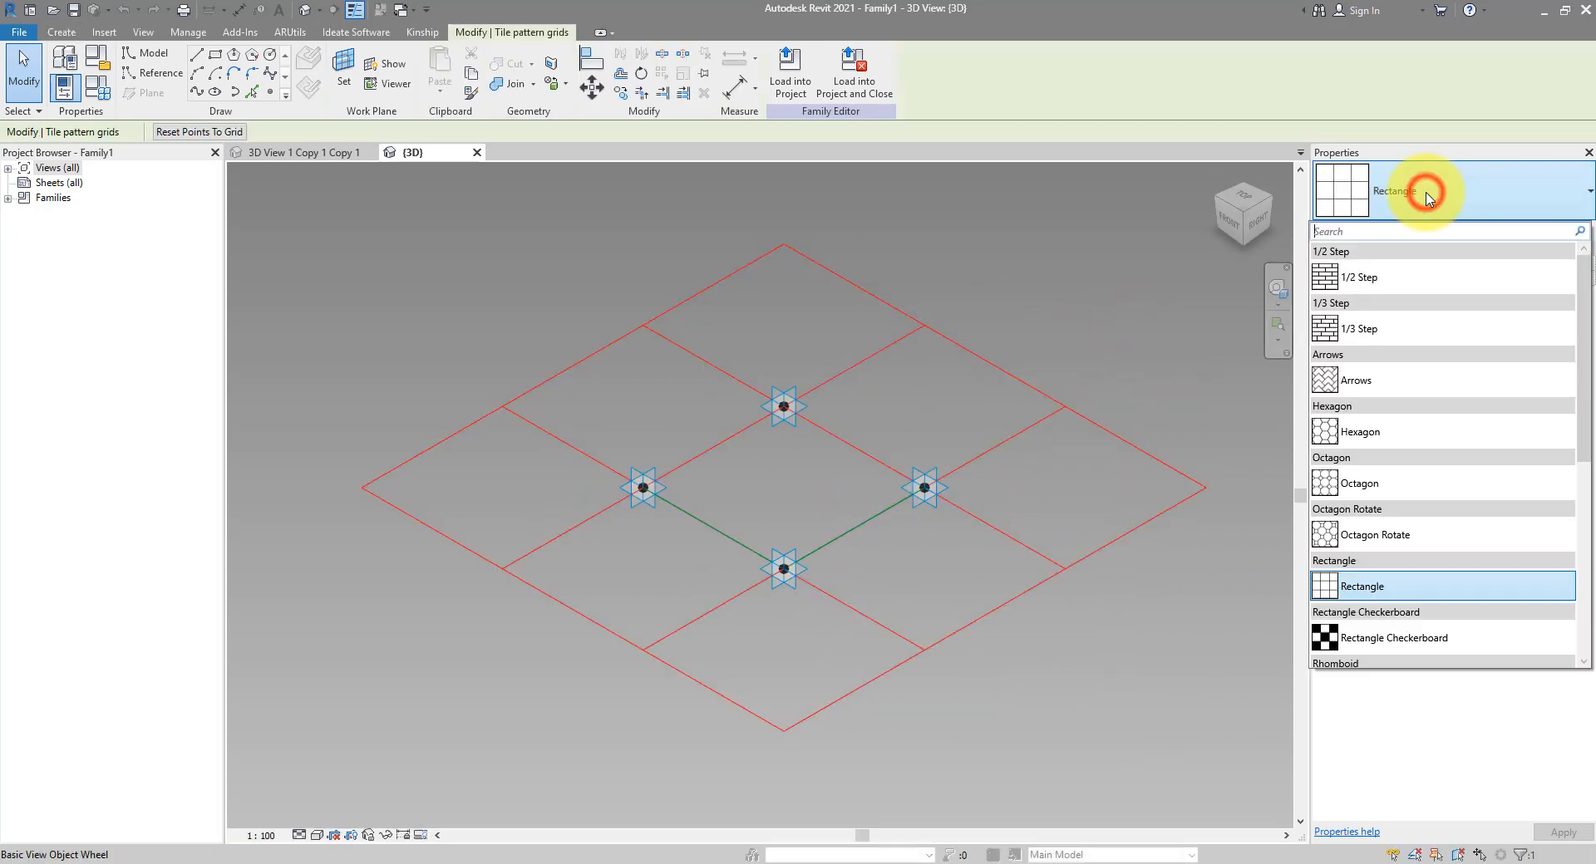
click(1370, 432)
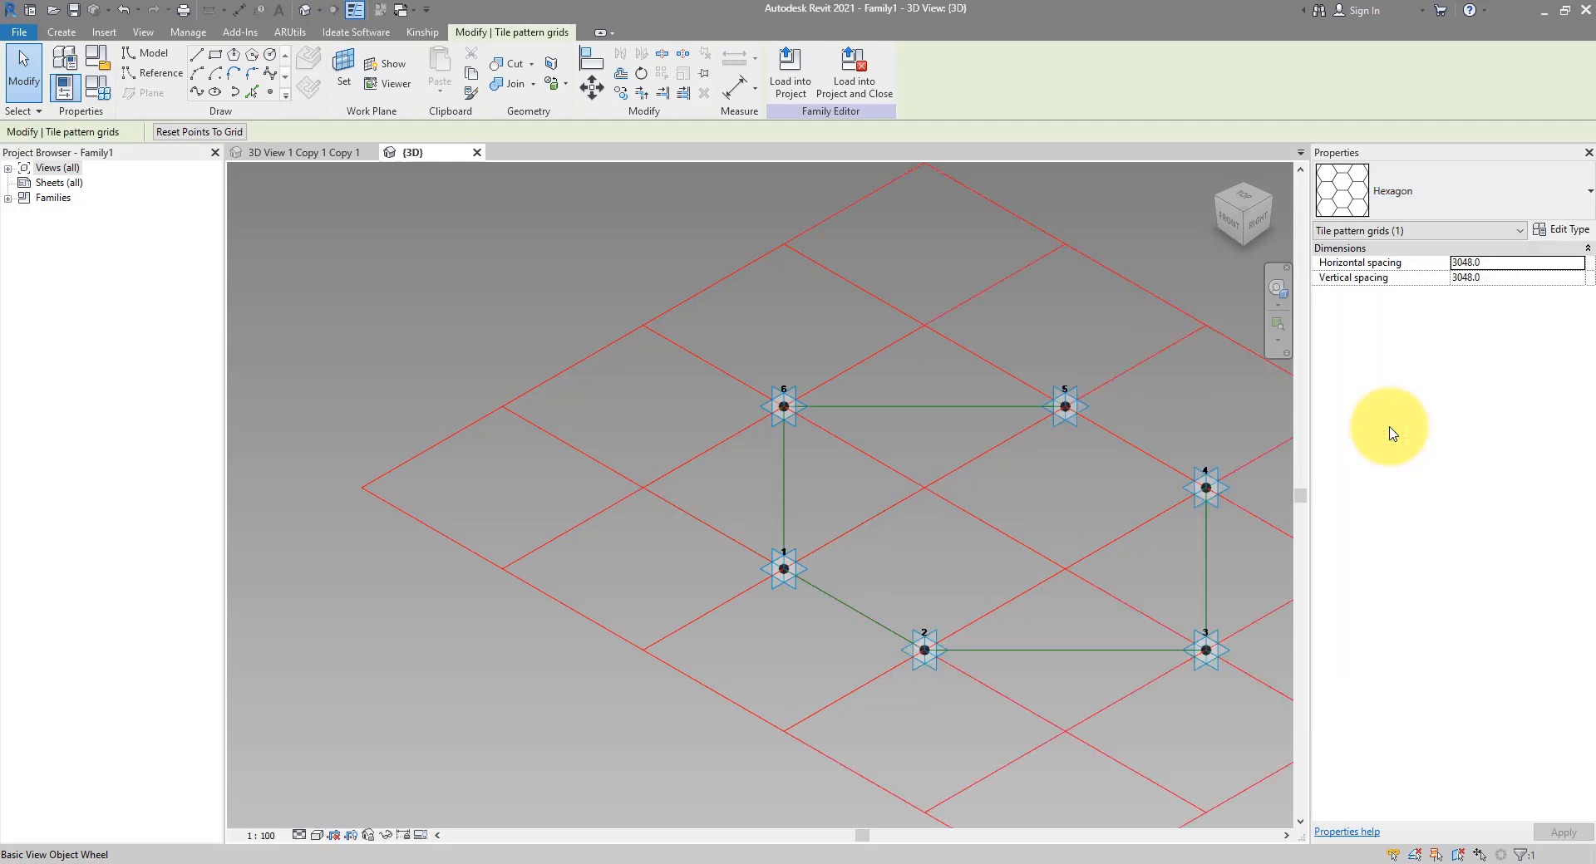
Set the hexagon grid's horizontal spacing to 300 and its vertical spacing to 420
middle_drag(1175, 385, 1014, 400)
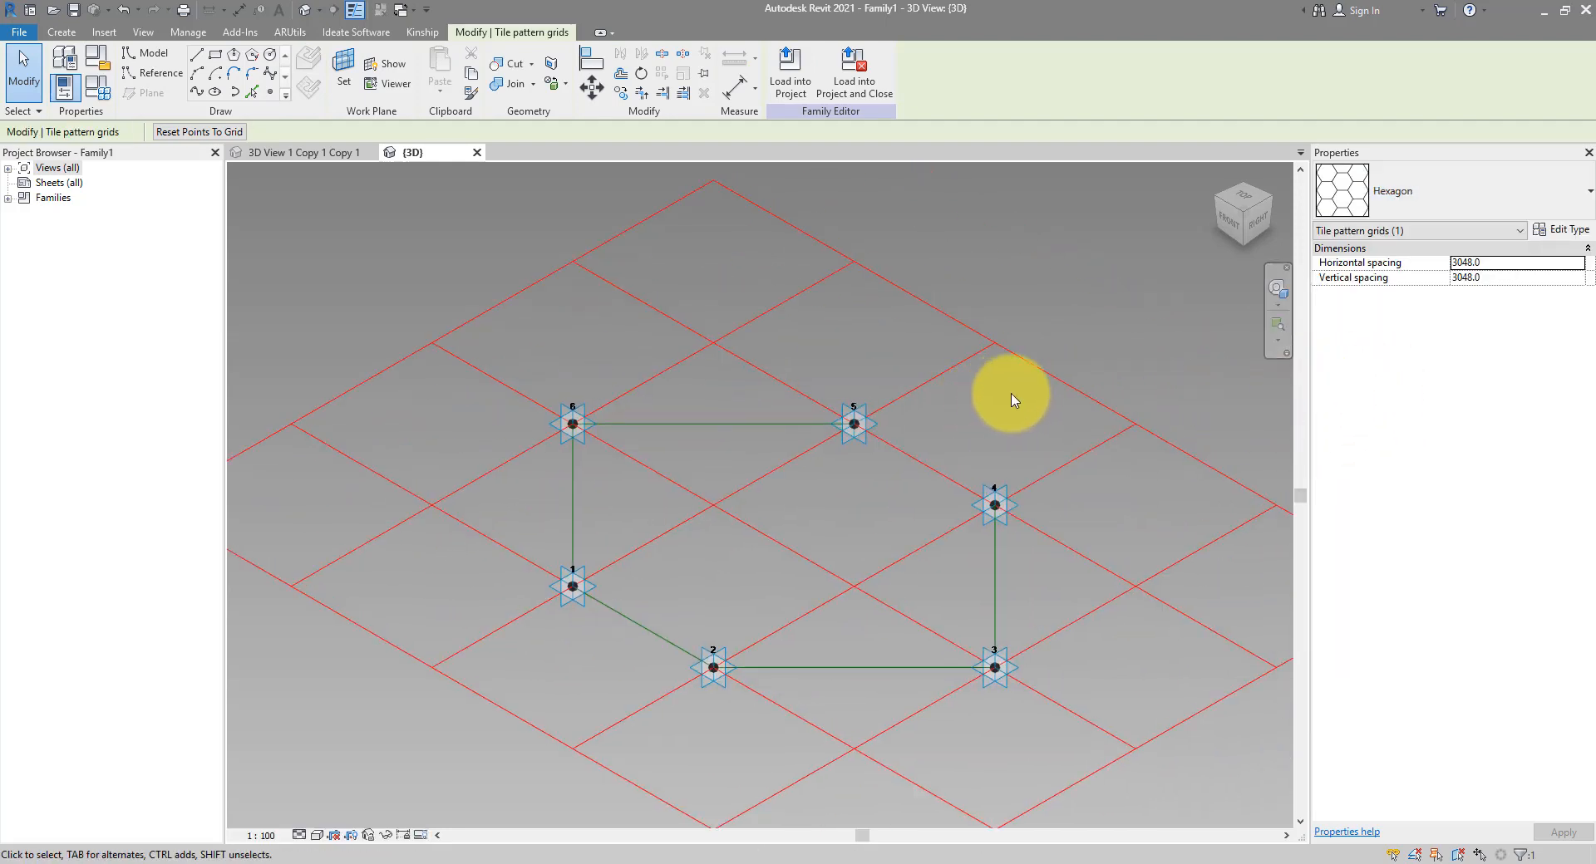
double_click(1501, 264)
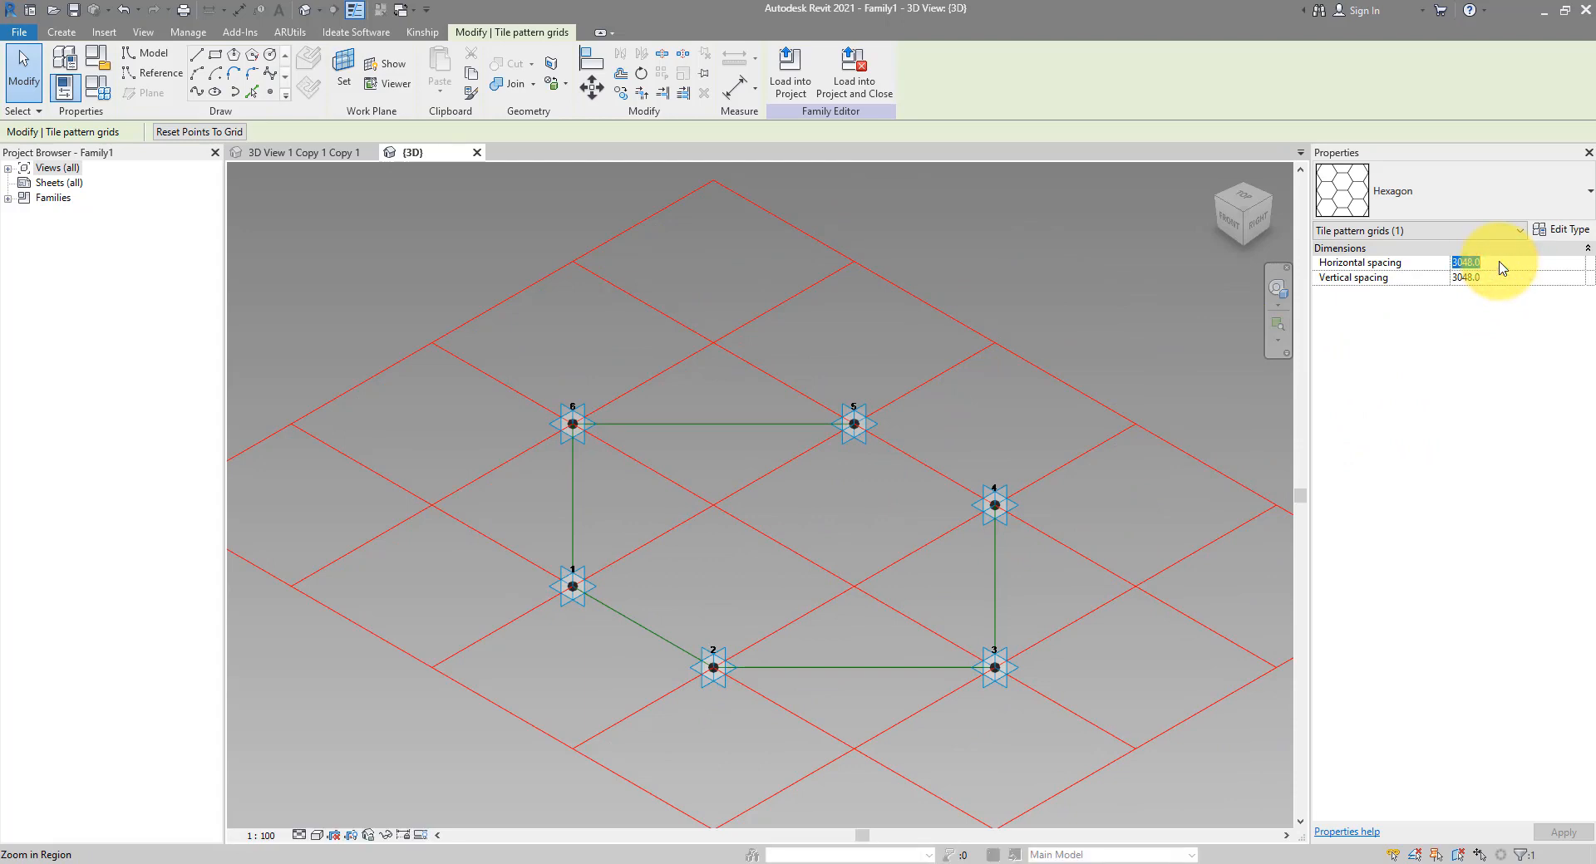
click(1528, 264)
text(300)
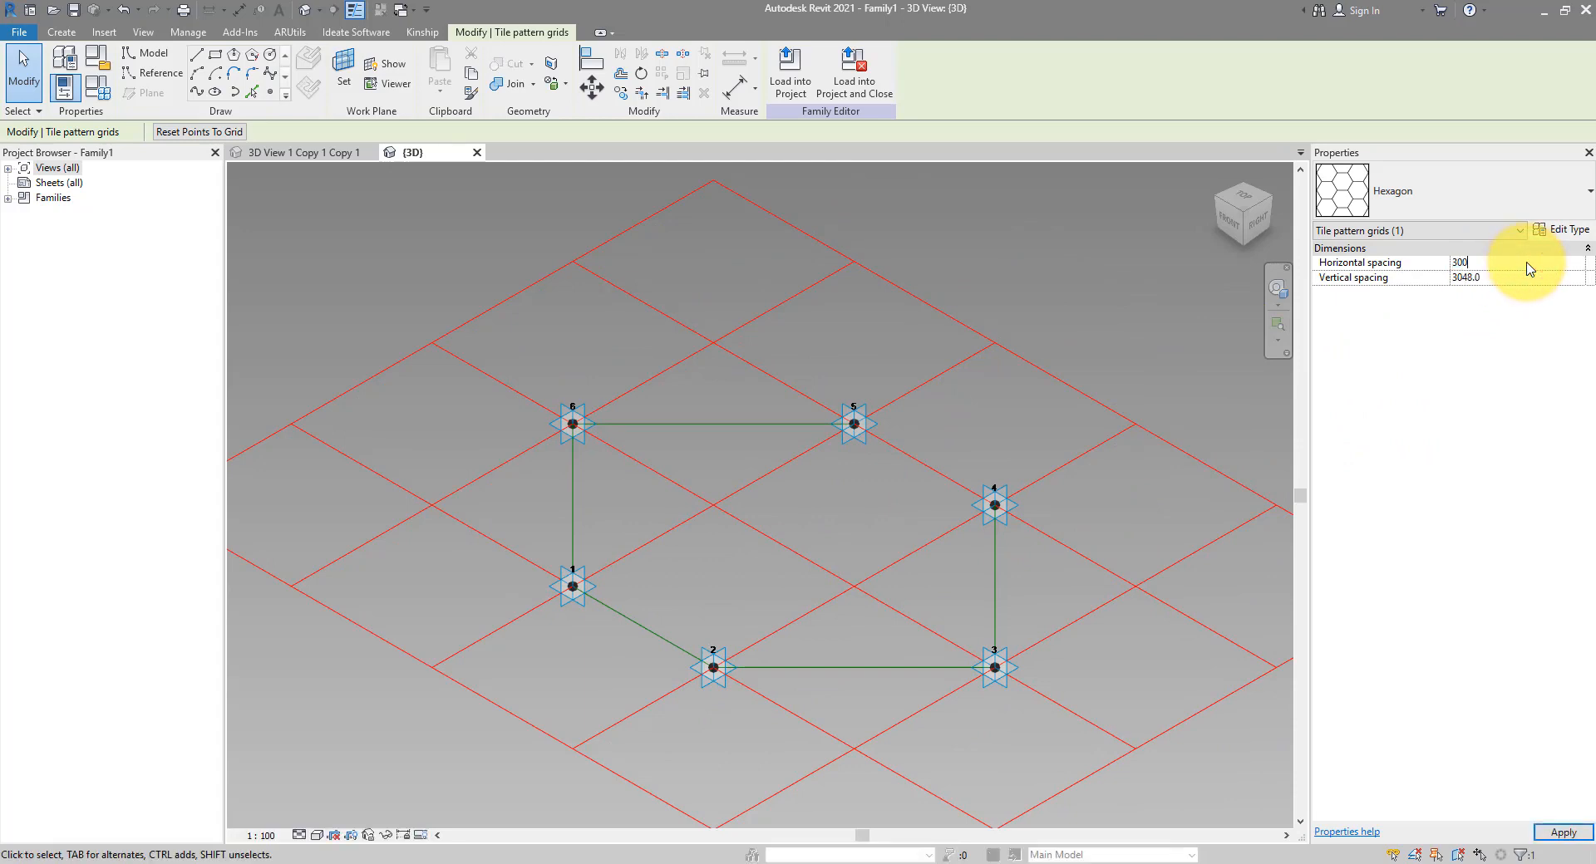
click(1526, 283)
text(420)
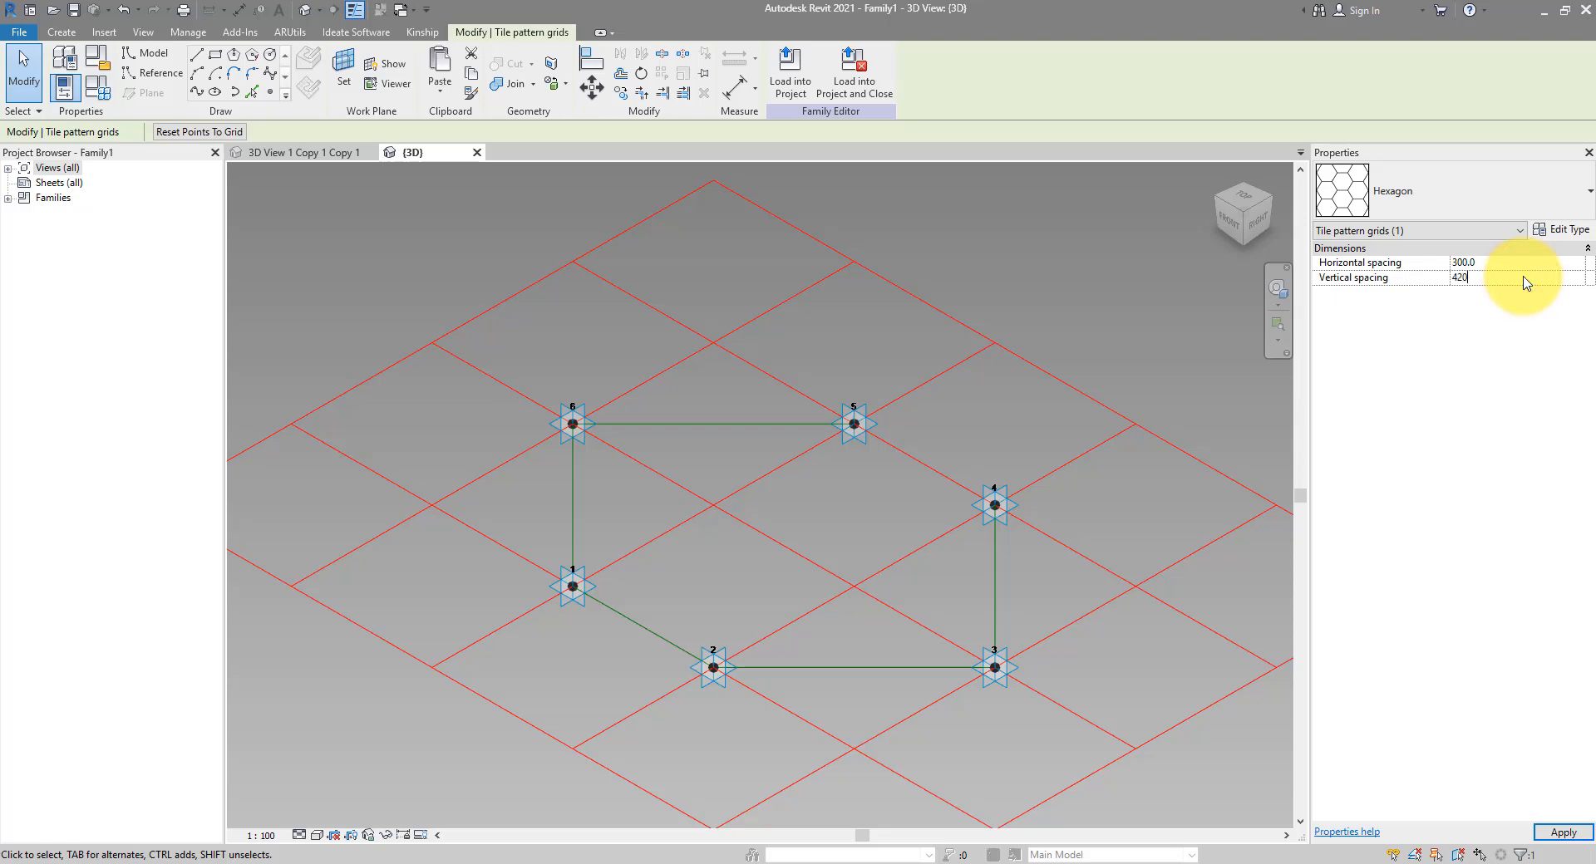
key(Return)
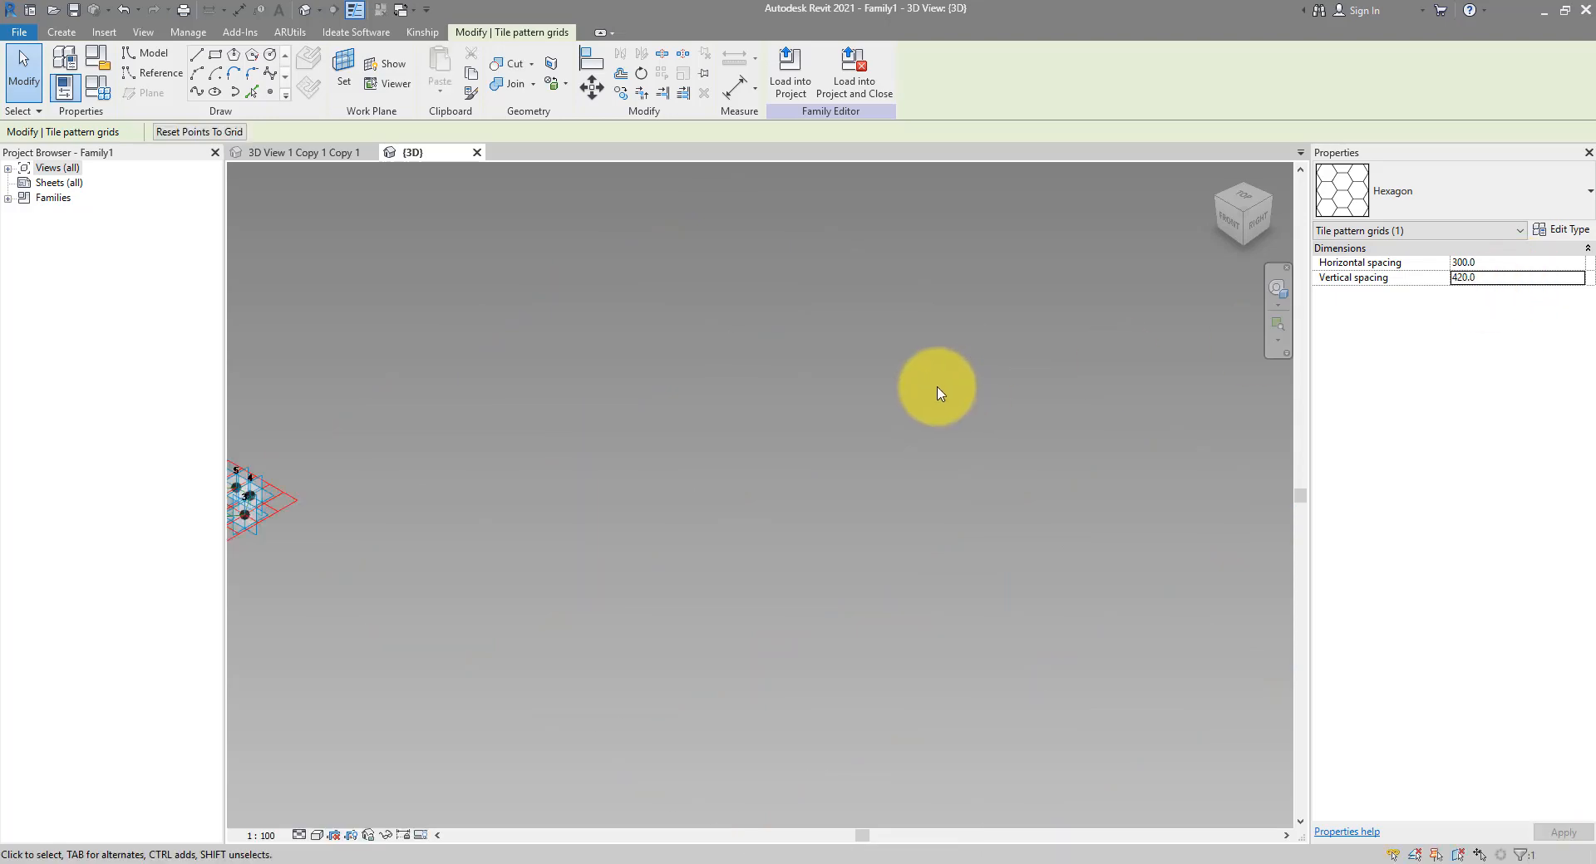
Temporarily hide the tile pattern grid element, leaving the adaptive points and their reference lines in view
middle_click(936, 391)
middle_click(936, 391)
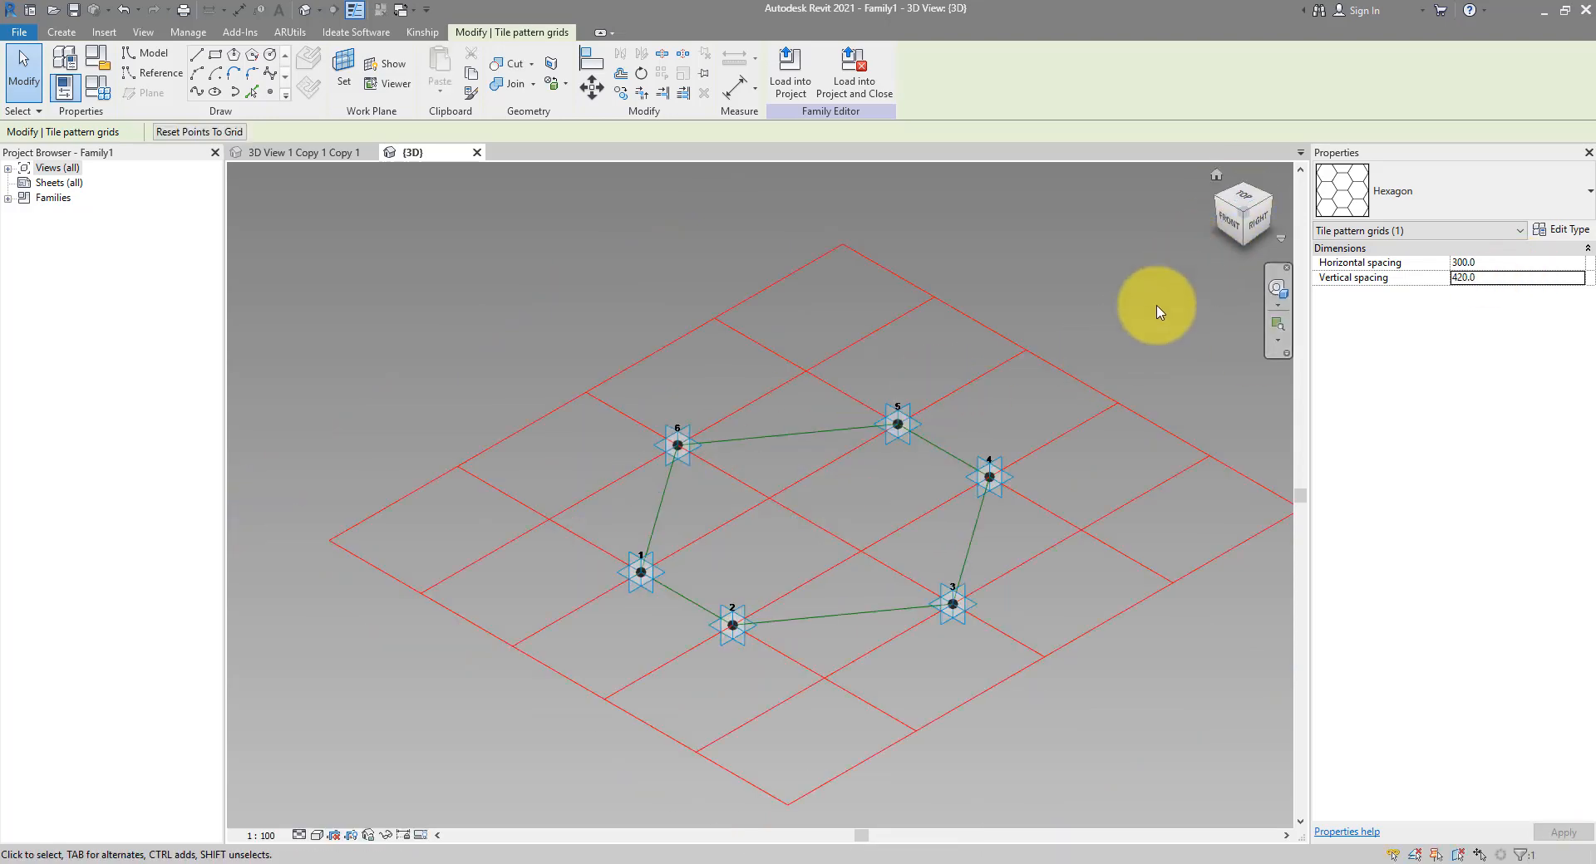
click(385, 836)
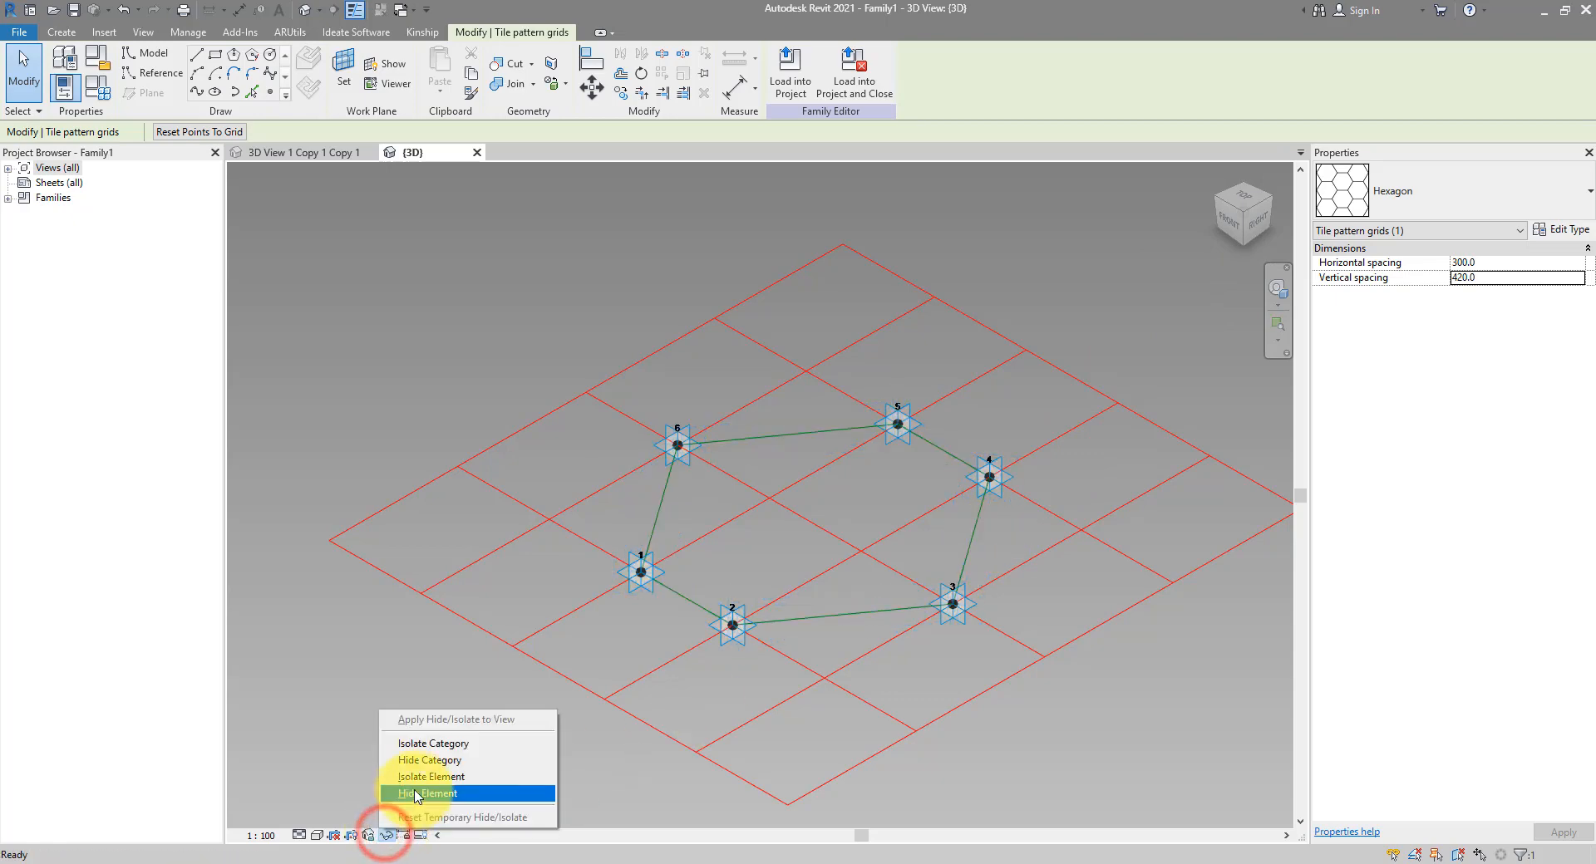
click(447, 793)
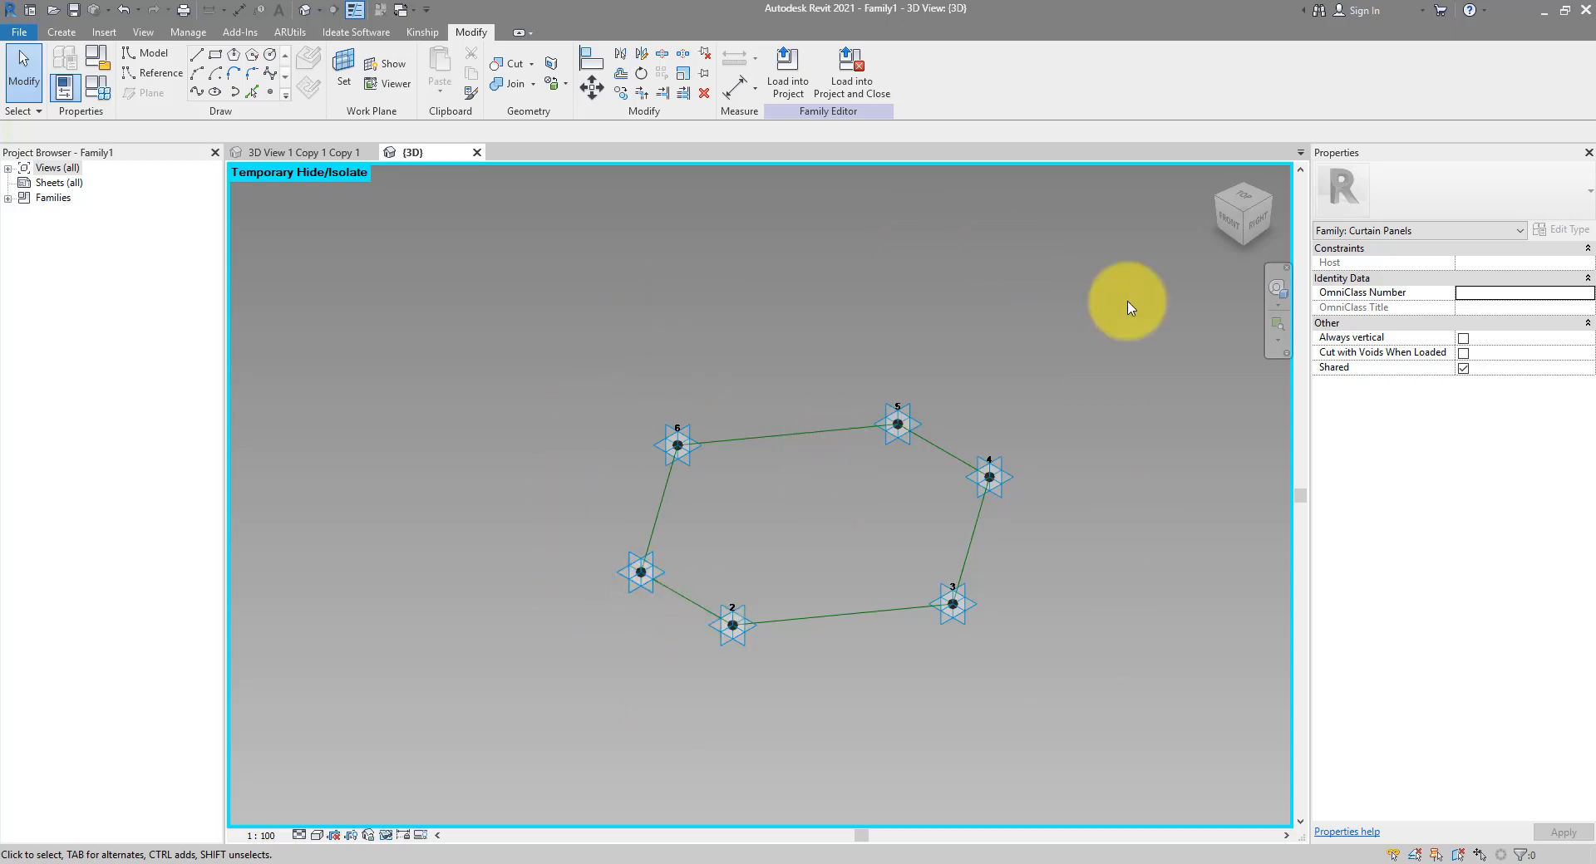
Connect adaptive points 6 and 3 with a spline through points and make it a reference line
click(1244, 197)
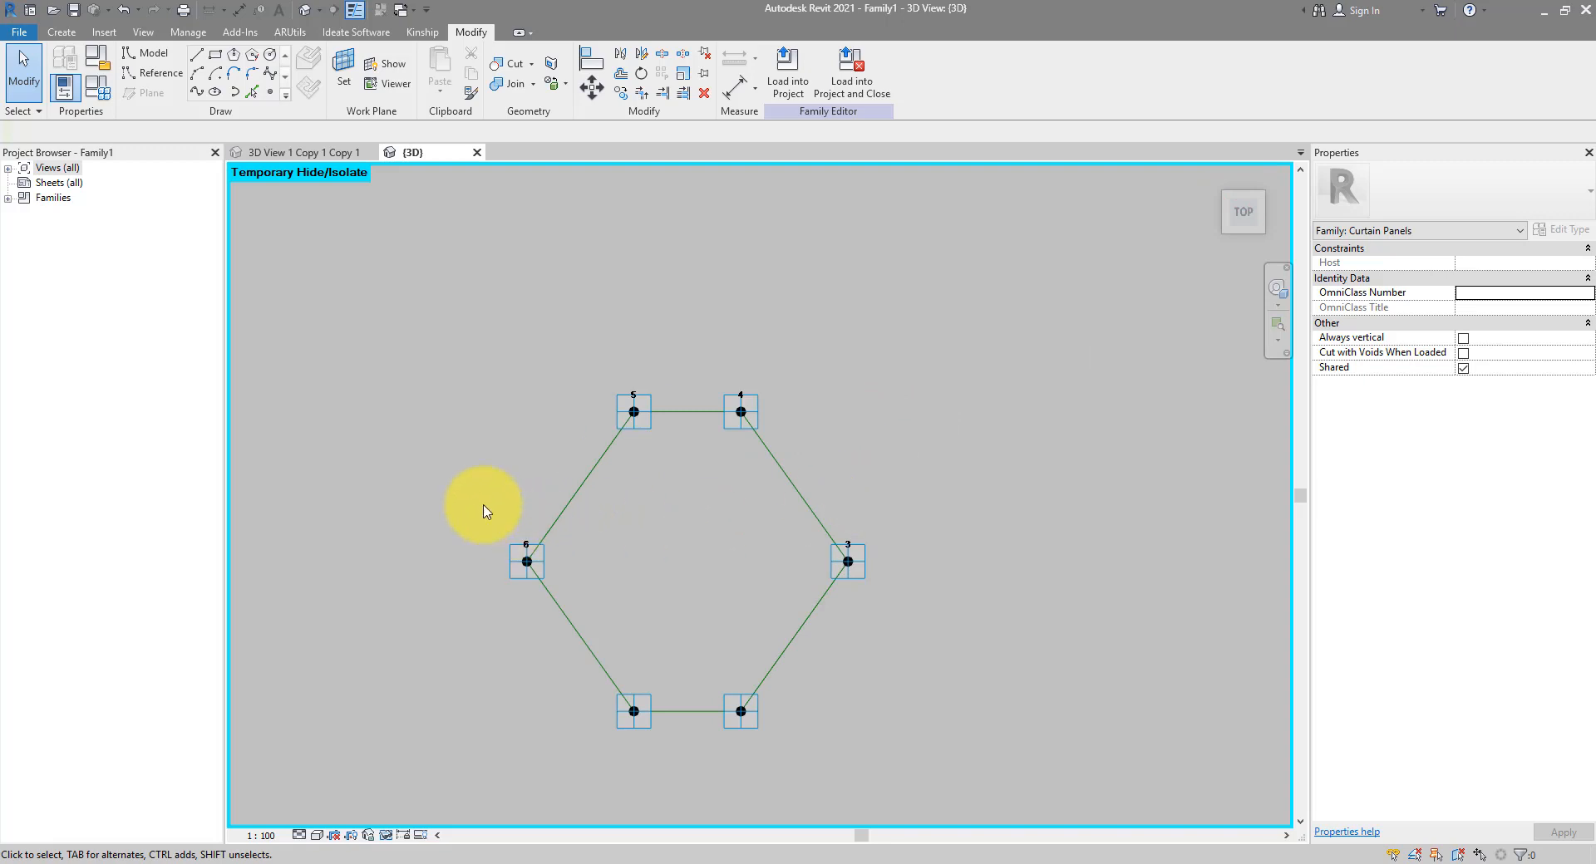
drag(483, 504, 596, 607)
ctrl+drag(780, 522, 937, 646)
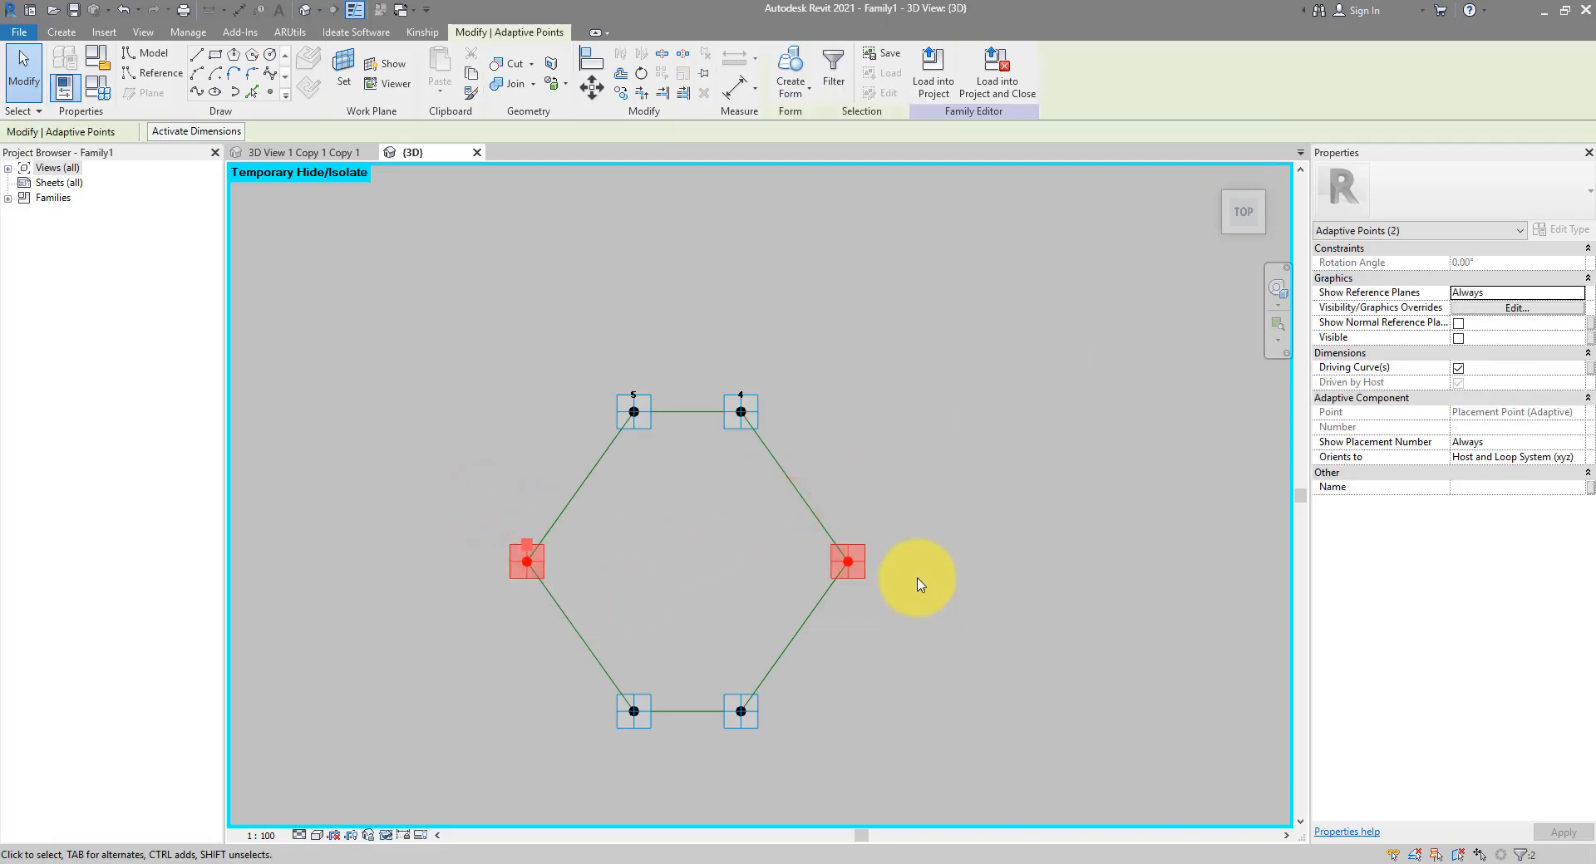
click(198, 93)
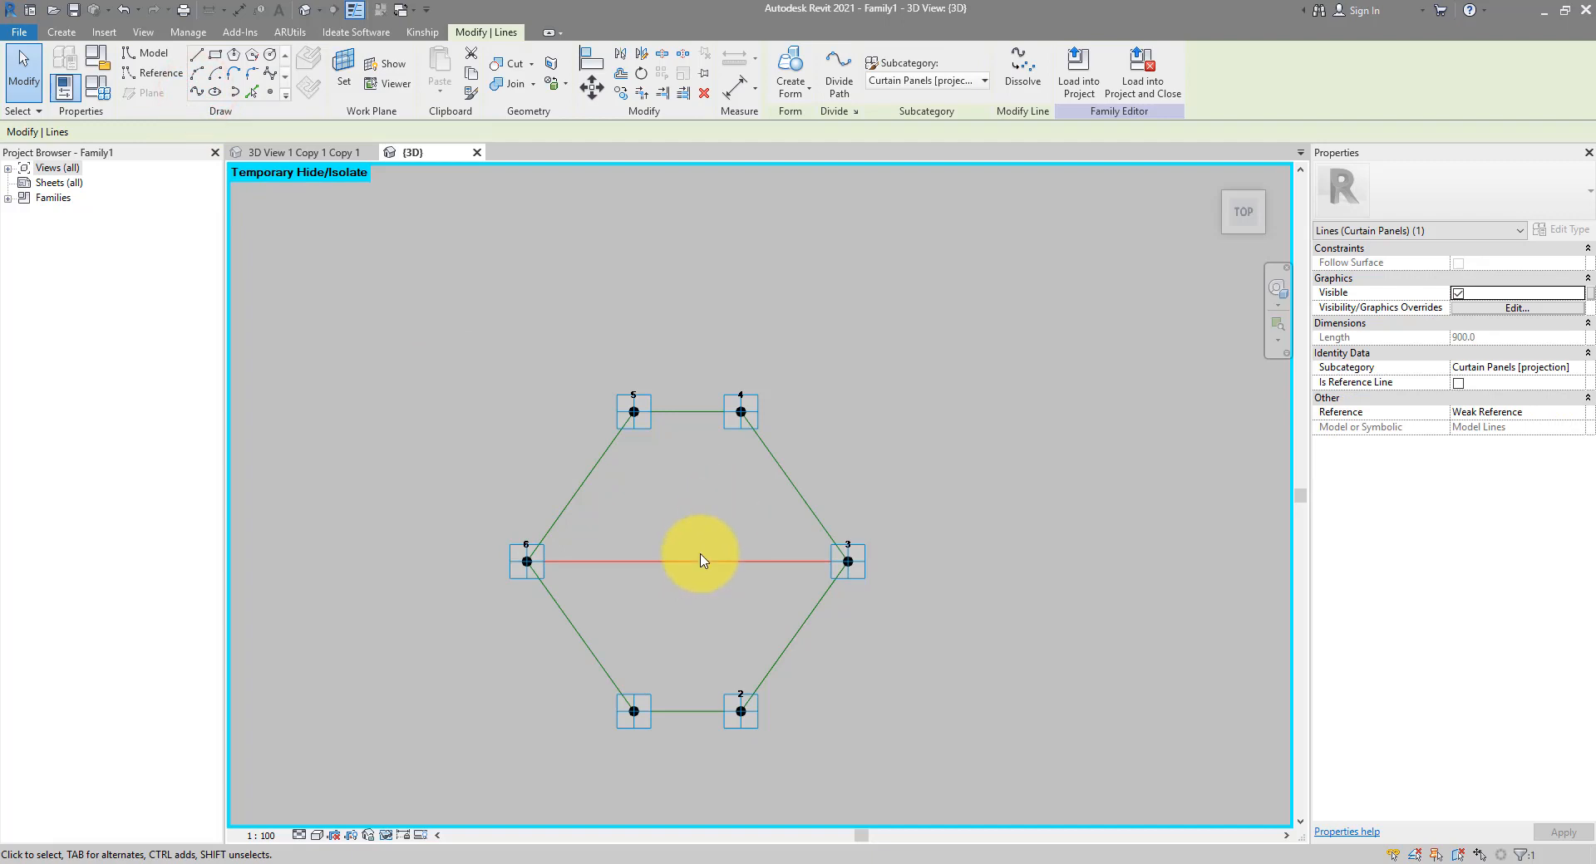
click(1458, 384)
click(966, 464)
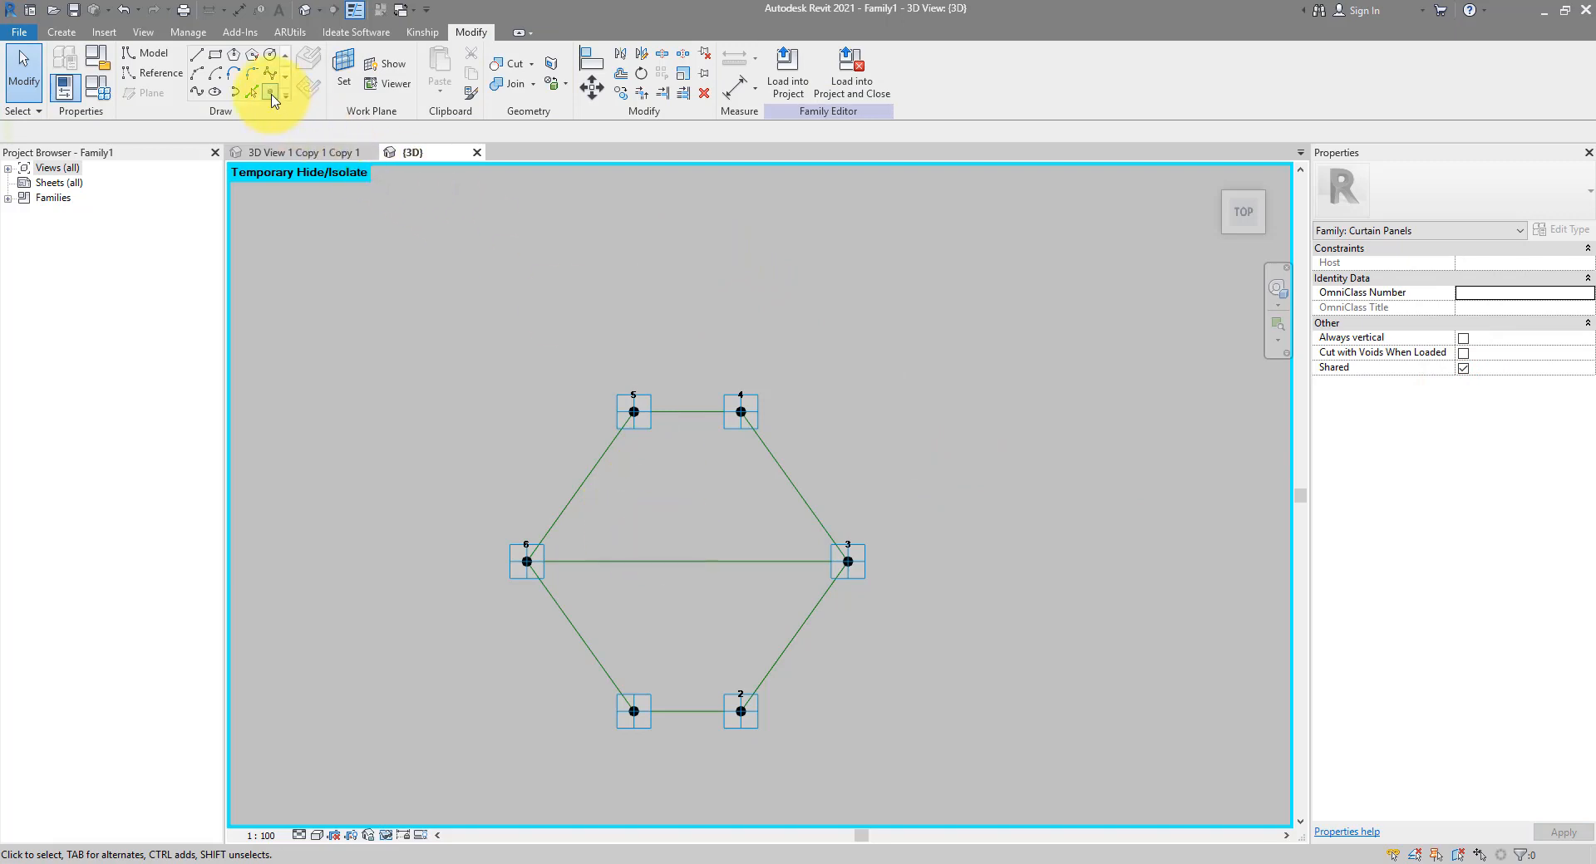
Place a reference point at the middle of the reference line between adaptive points 6 and 3
click(270, 92)
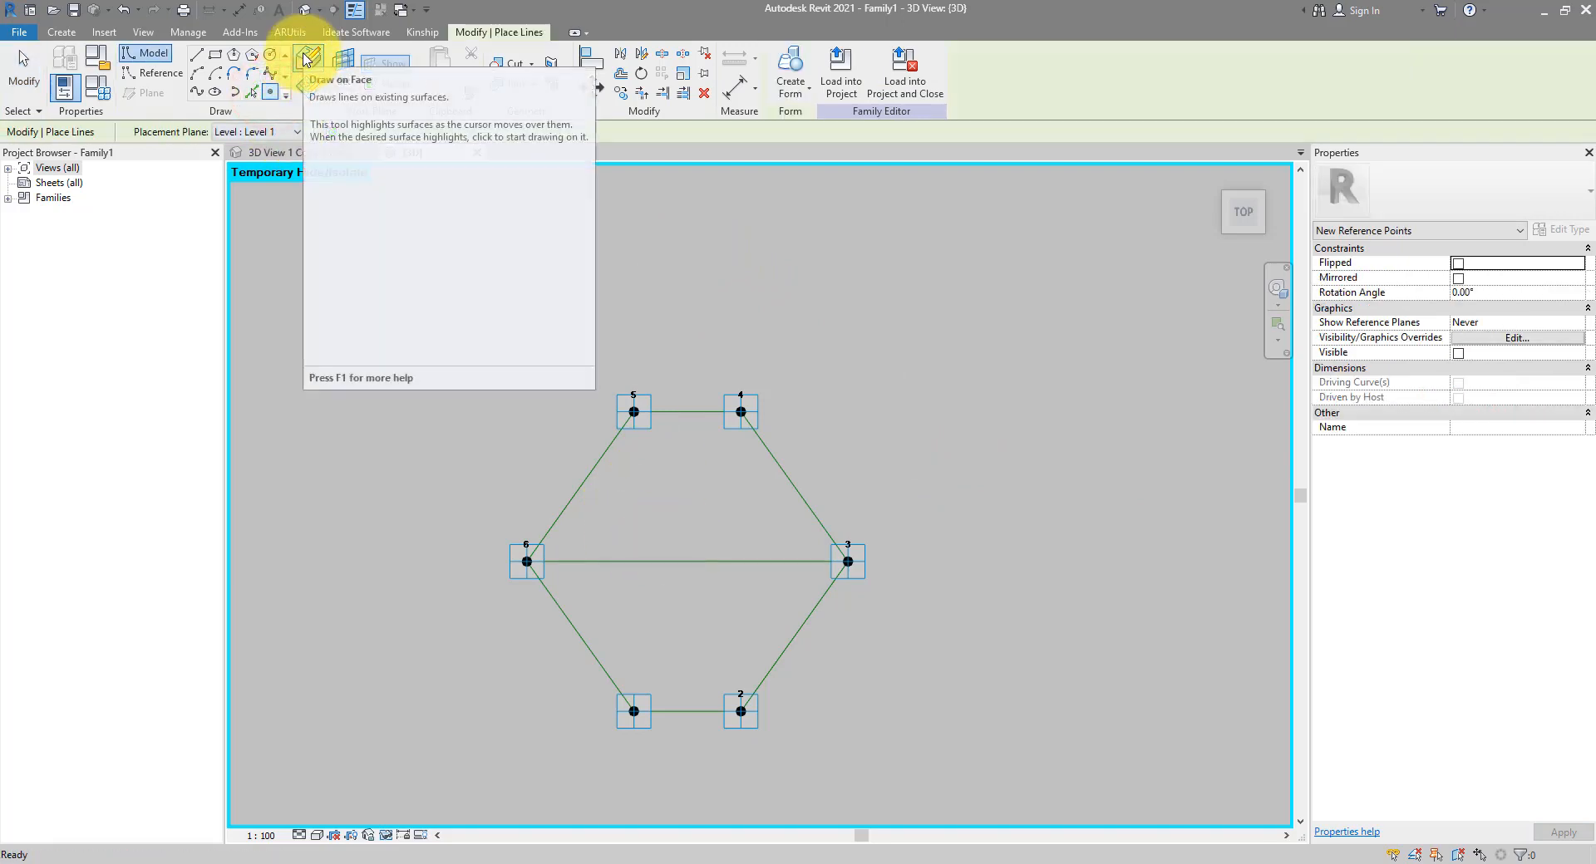
click(688, 561)
key(Escape)
key(Escape)
Place a second reference point on the middle point, drawn on the work plane of that middle reference point
shift+middle_drag(781, 635, 687, 552)
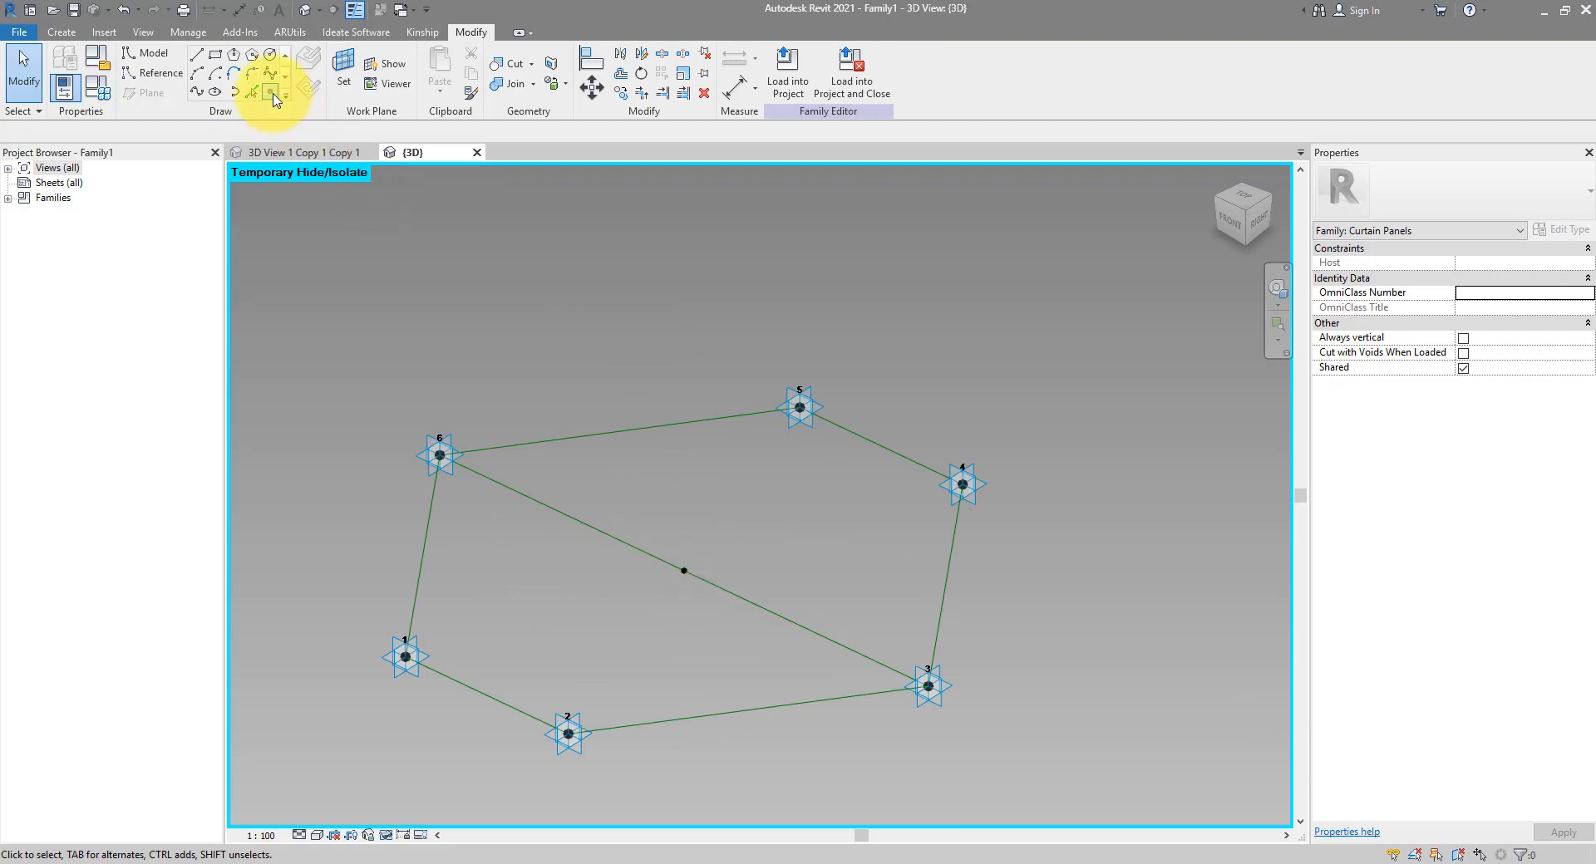
click(272, 93)
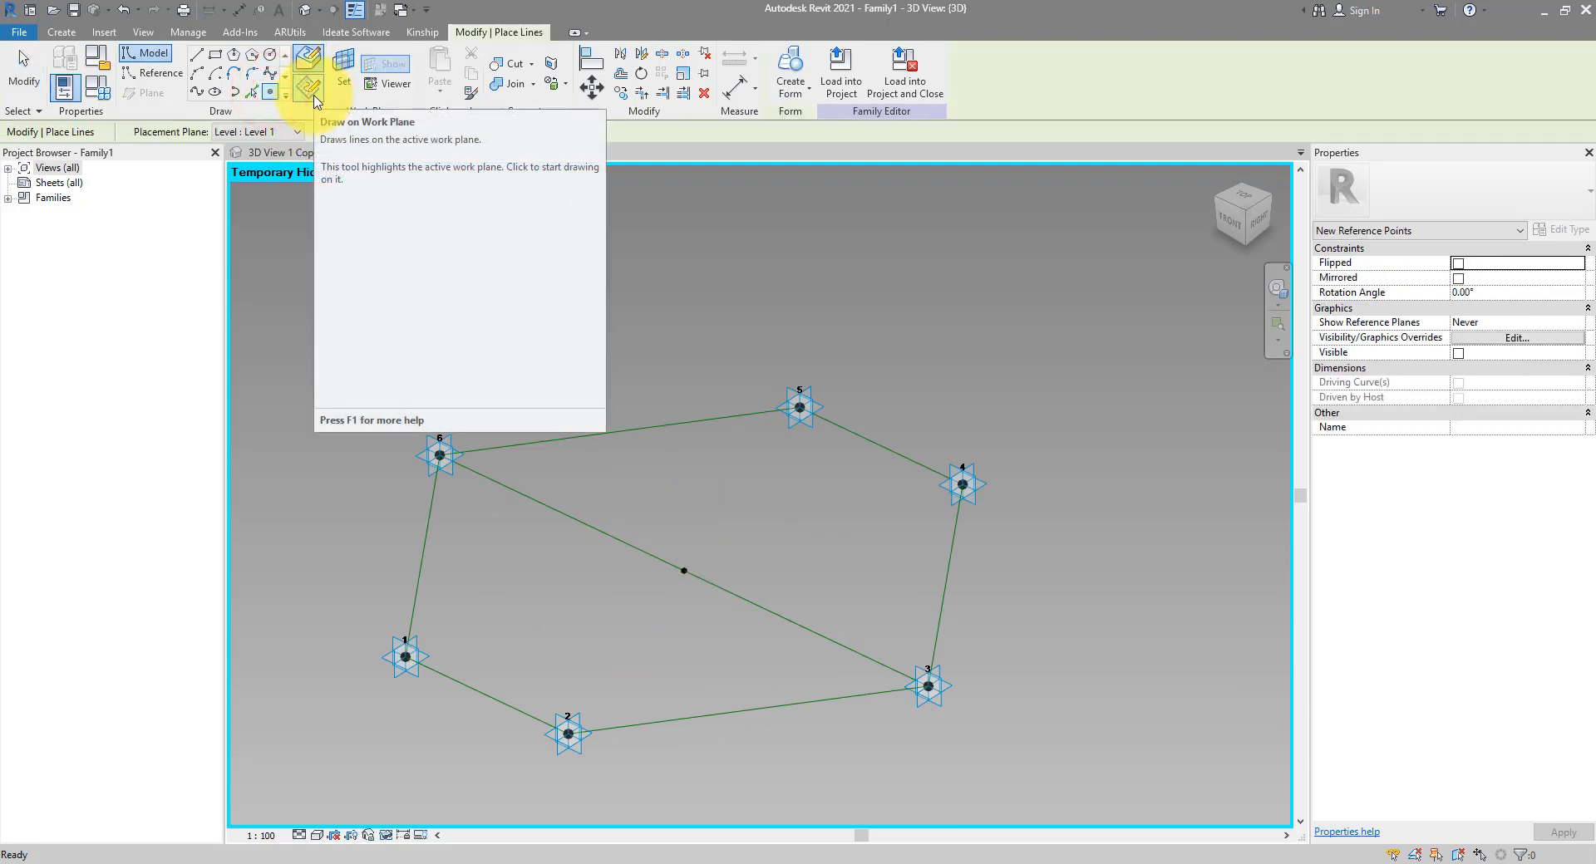
click(313, 90)
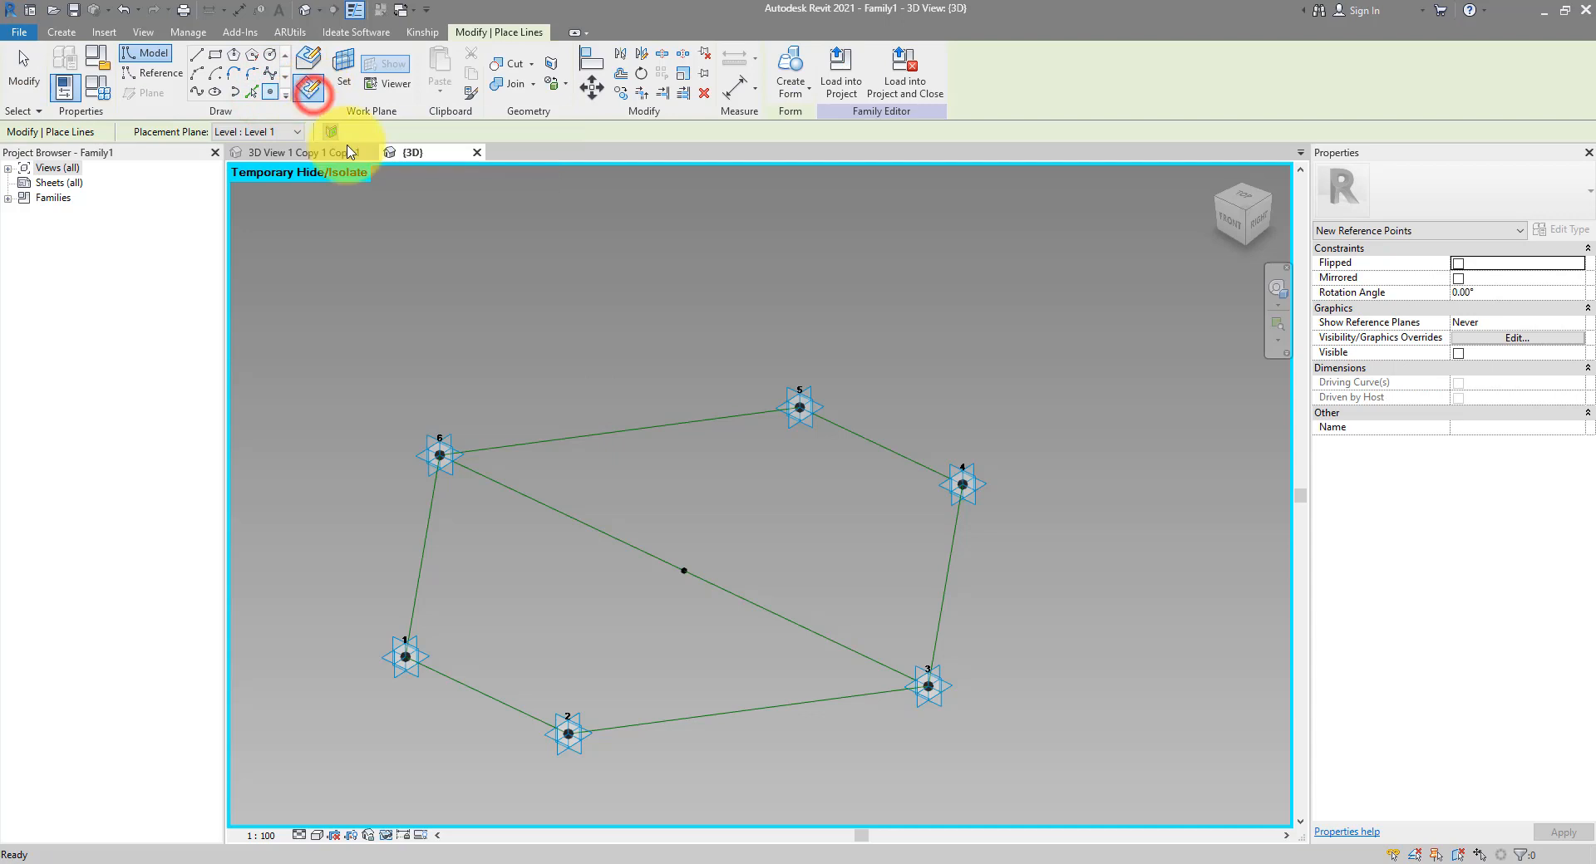
click(344, 87)
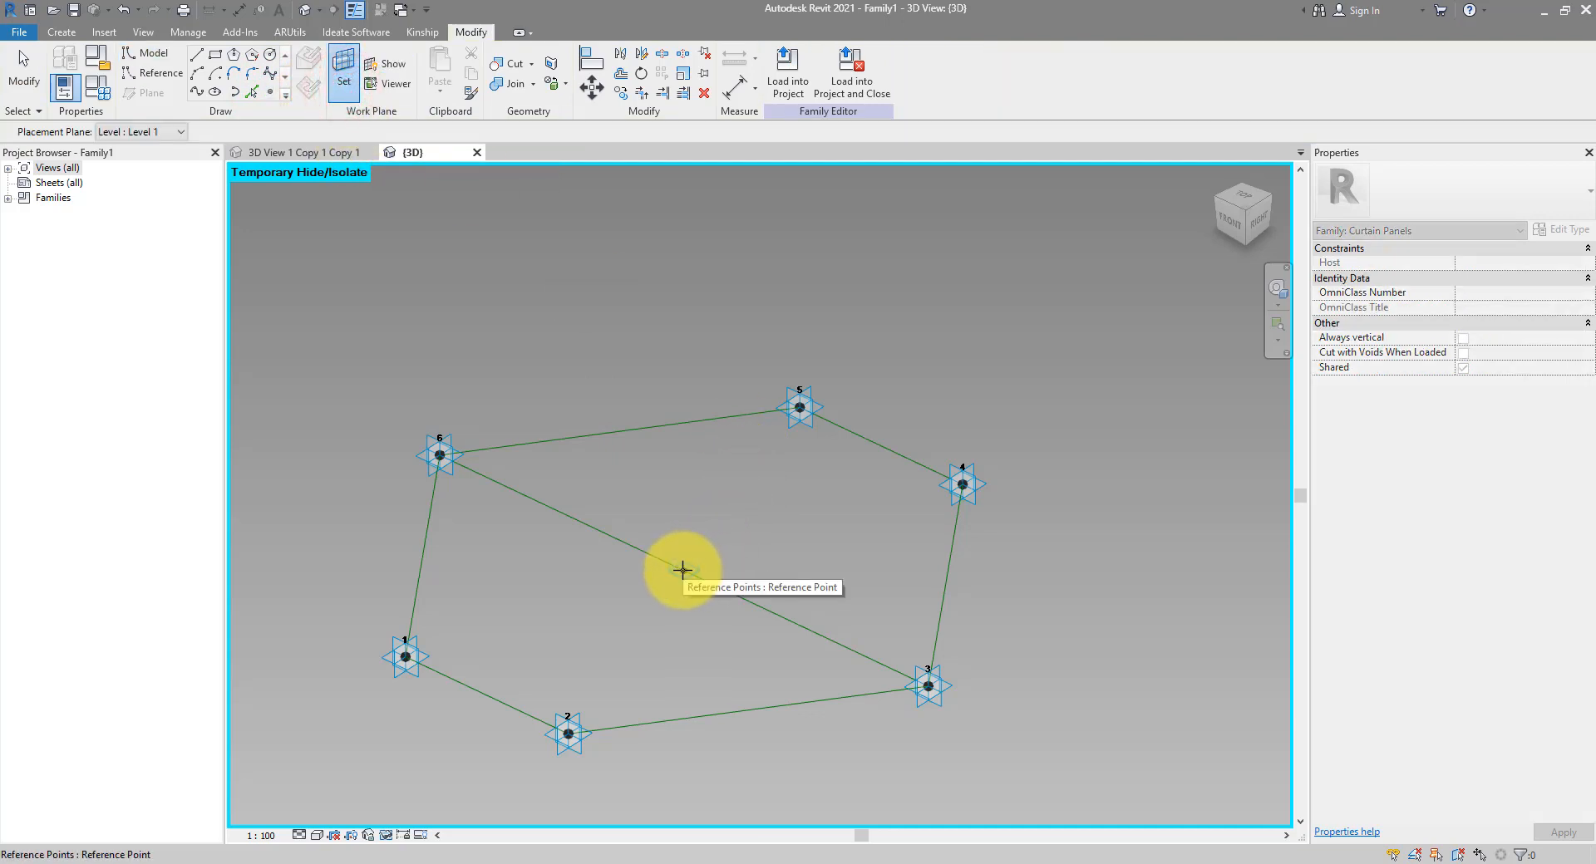
click(682, 569)
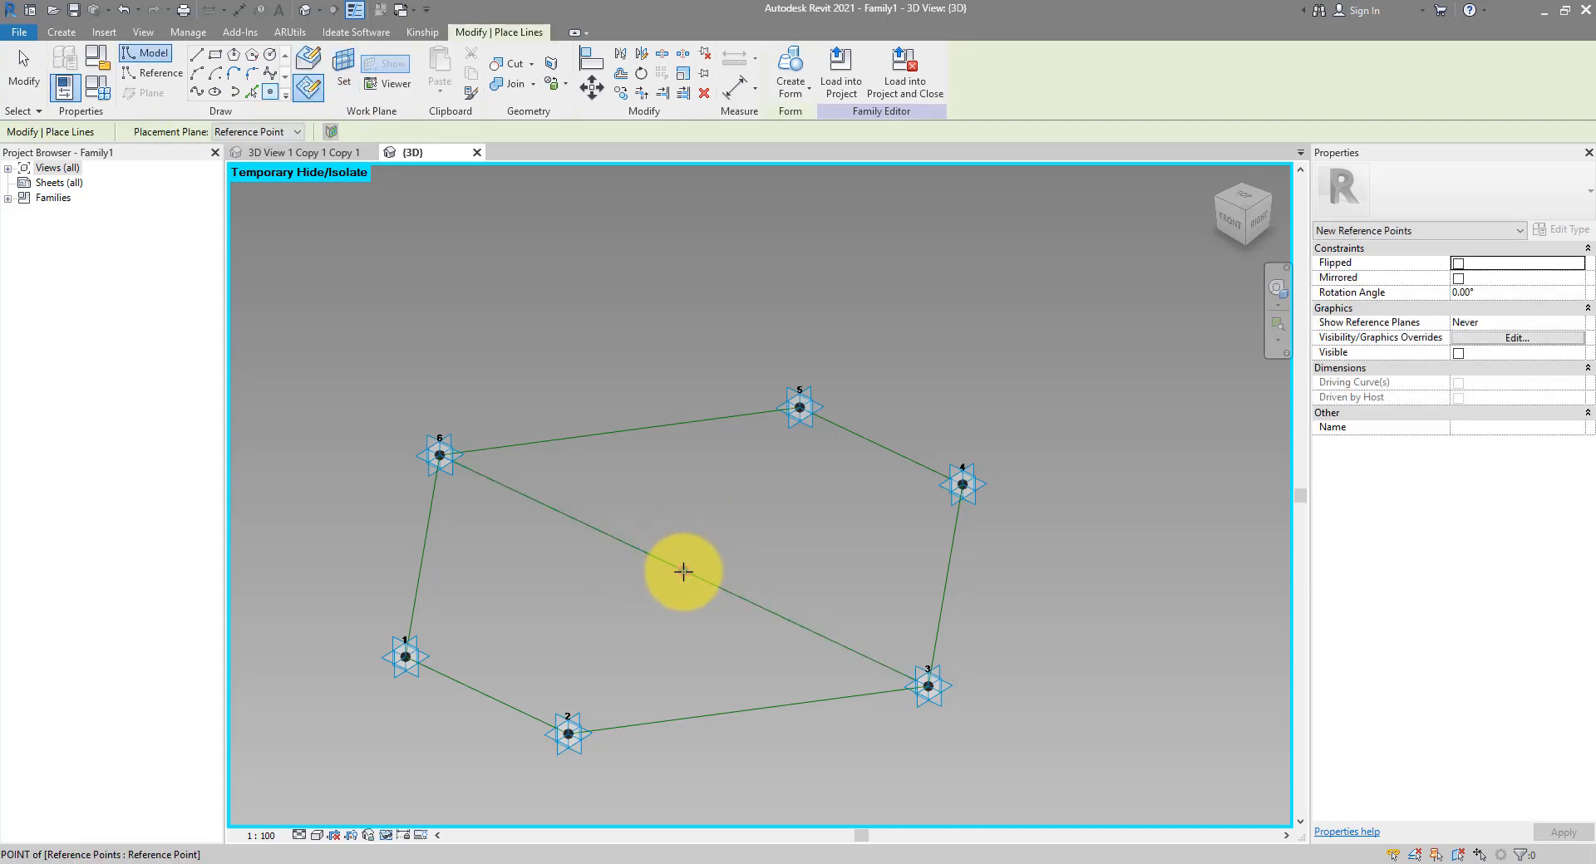
click(683, 571)
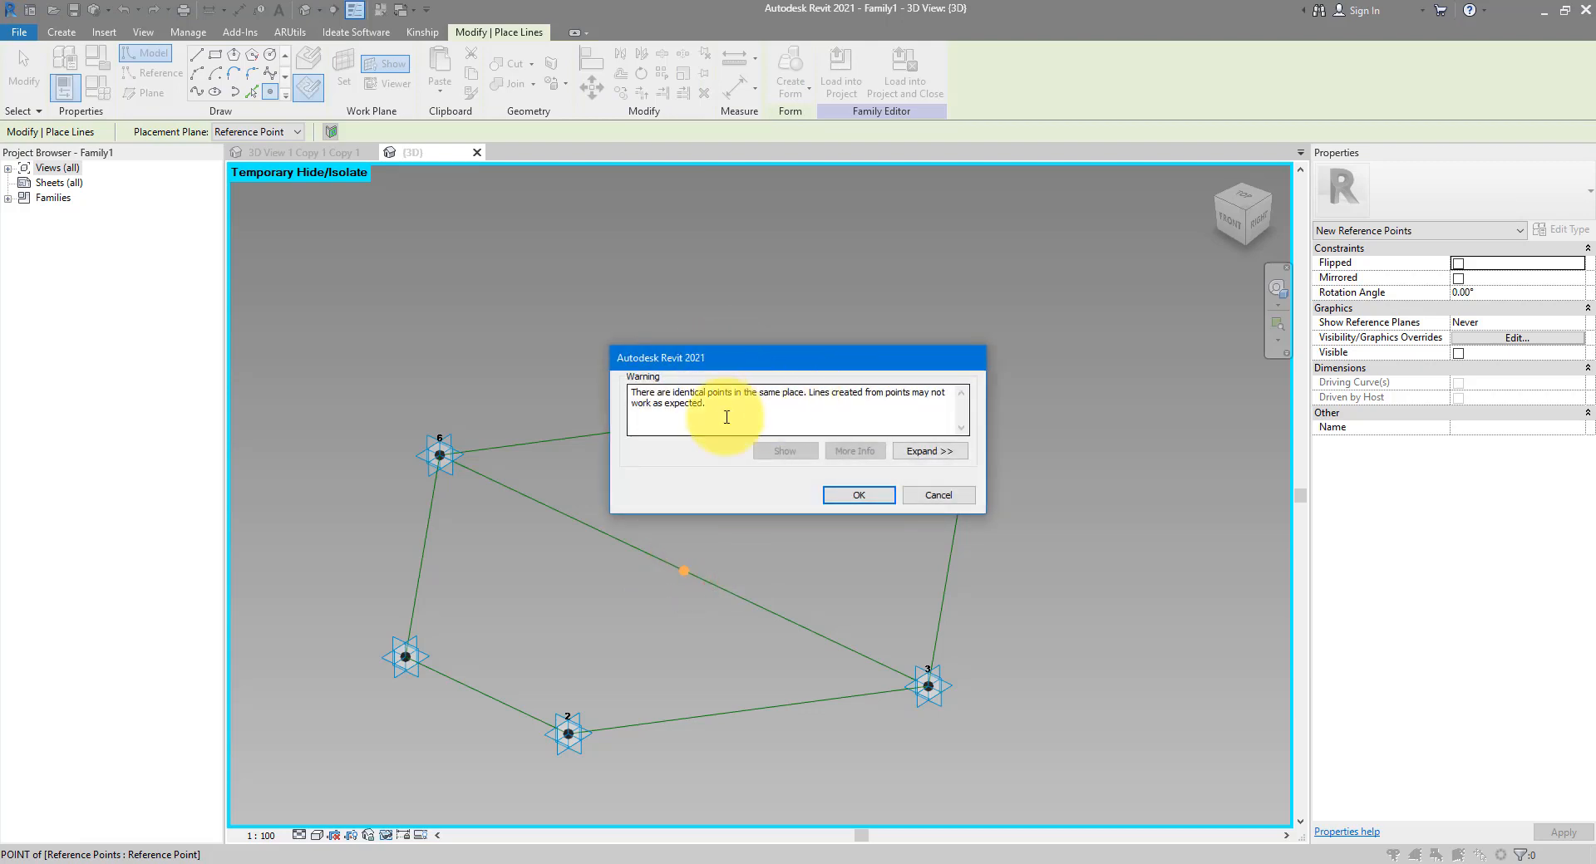
click(845, 497)
key(Escape)
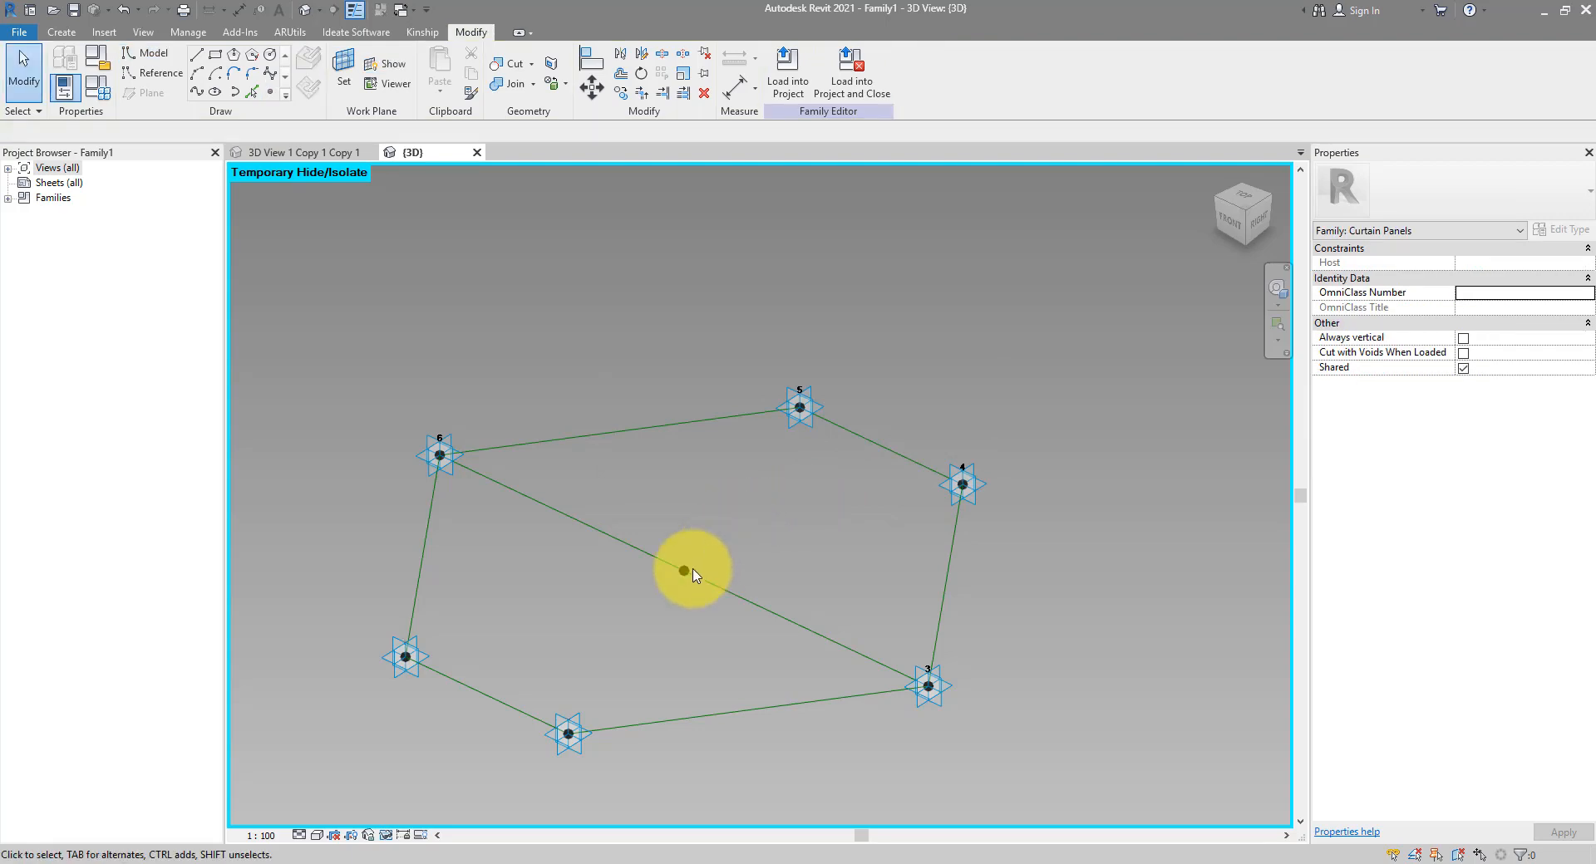
Move the second reference point off the middle point by an offset of about 76, and check the close-up photo of the facade buttons
click(684, 571)
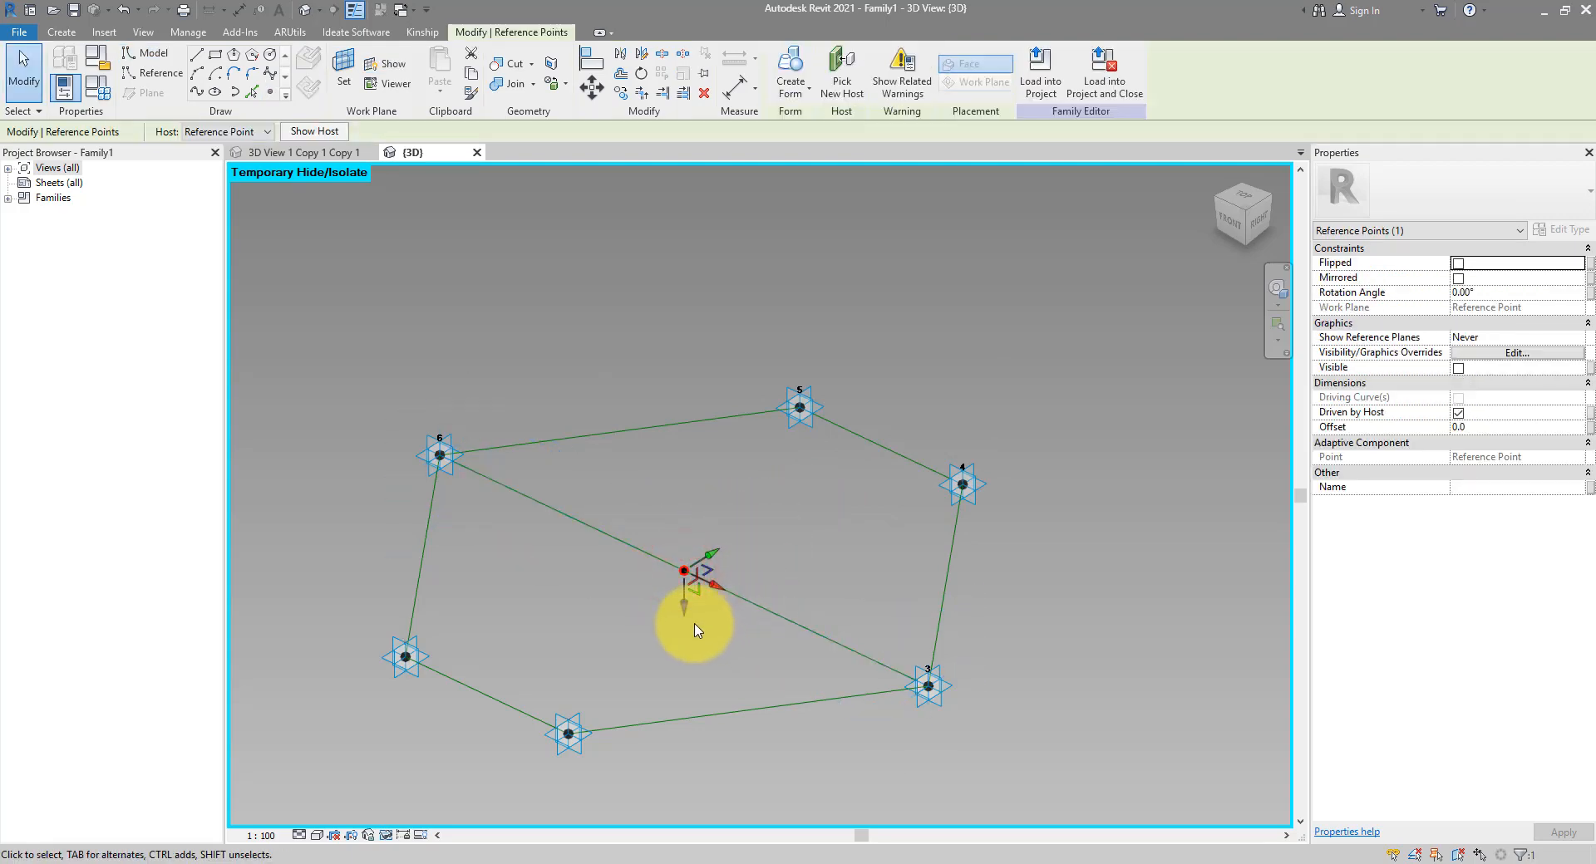
drag(684, 603, 686, 660)
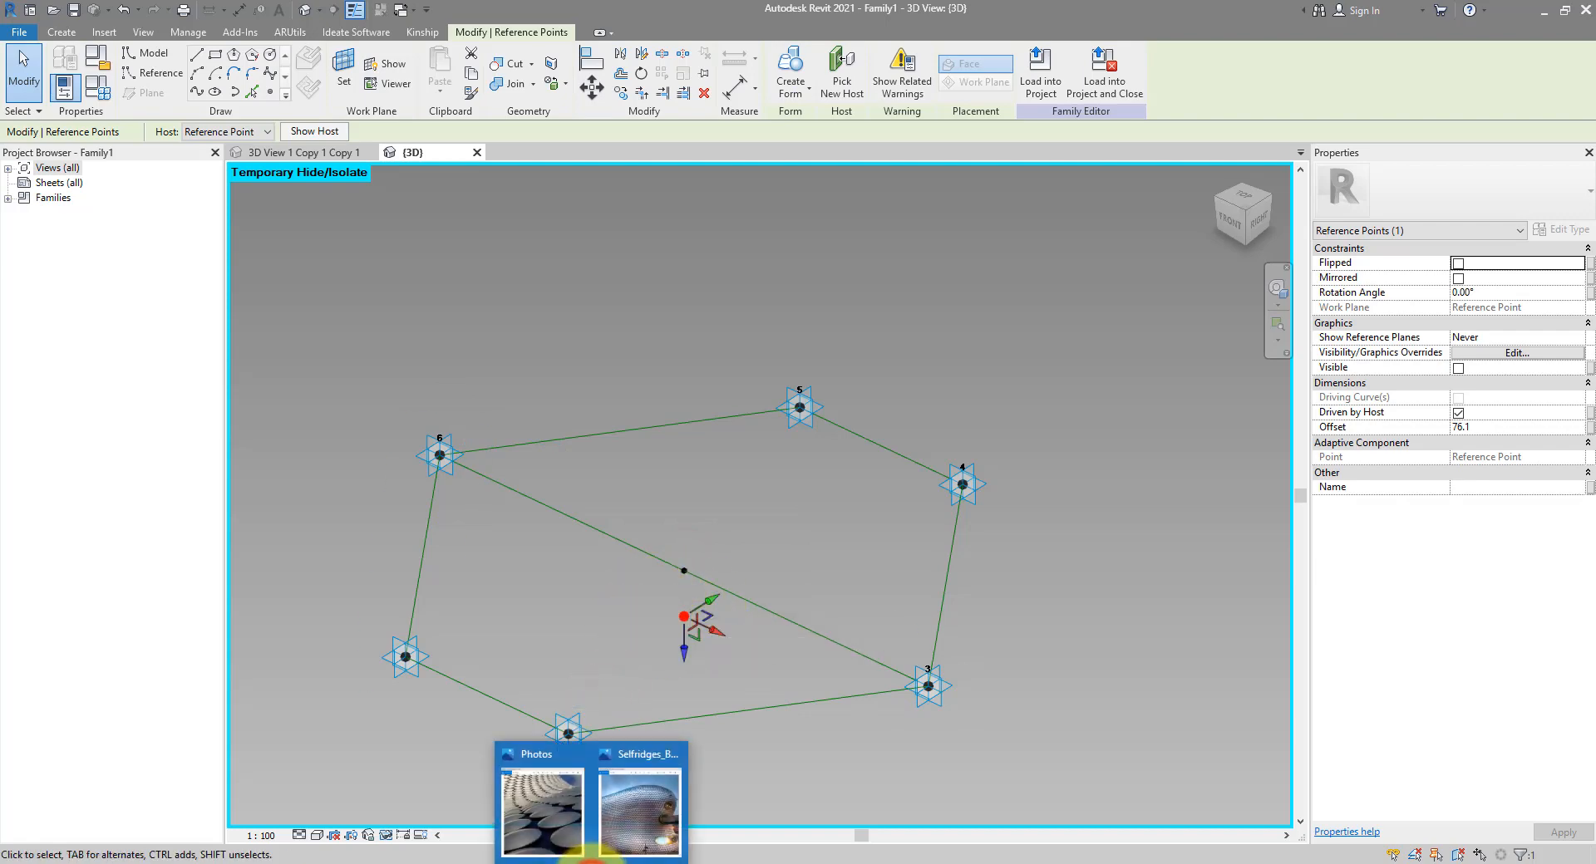
click(562, 833)
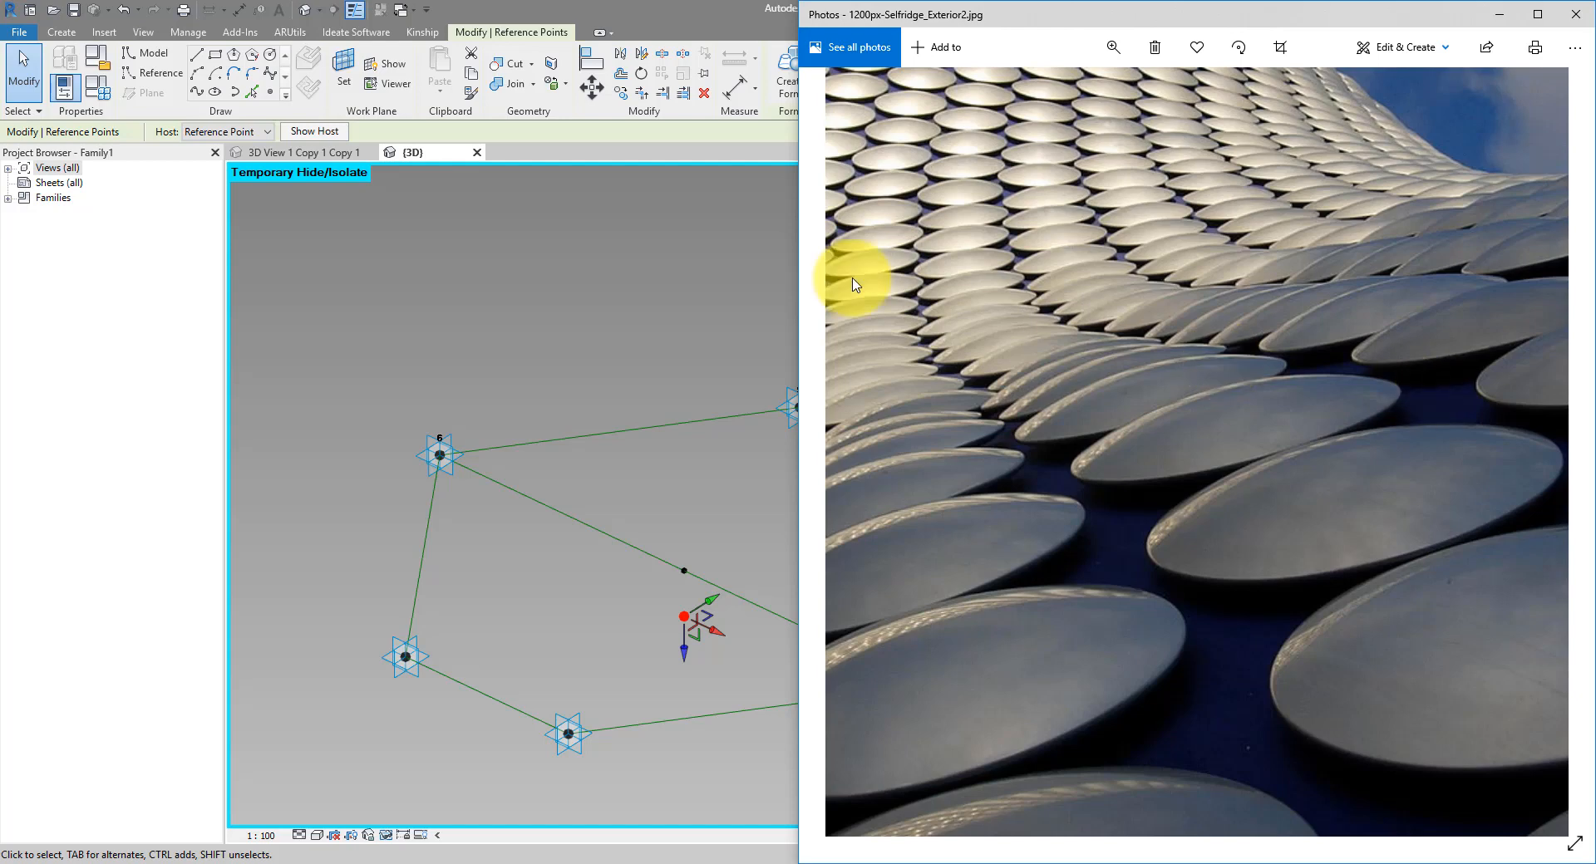
click(670, 12)
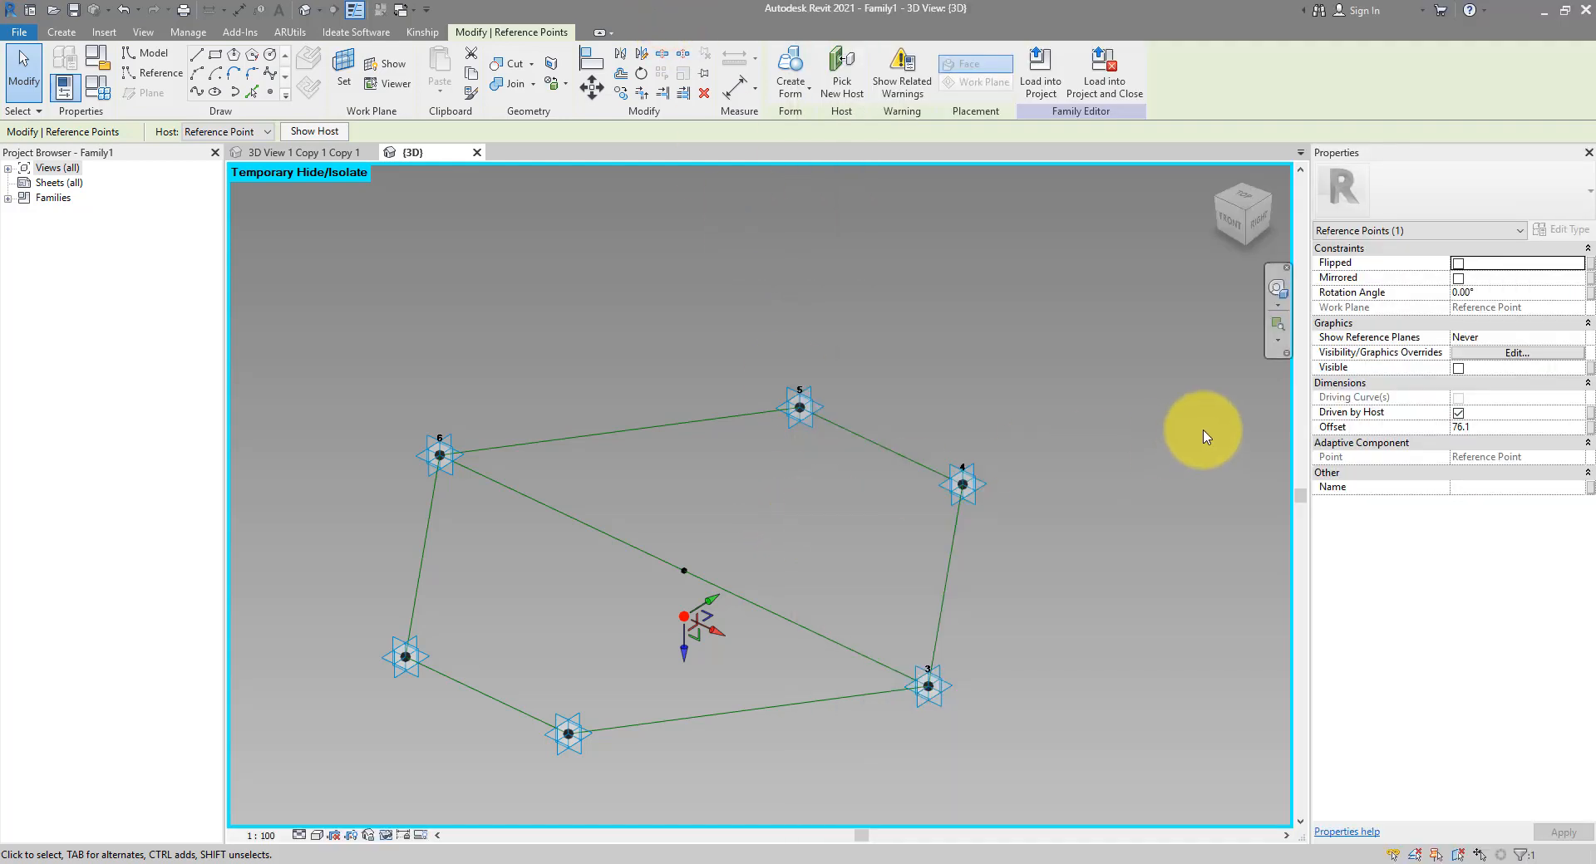
Associate the reference point's offset with a new family type parameter named BaseOffset
click(1589, 428)
click(1000, 577)
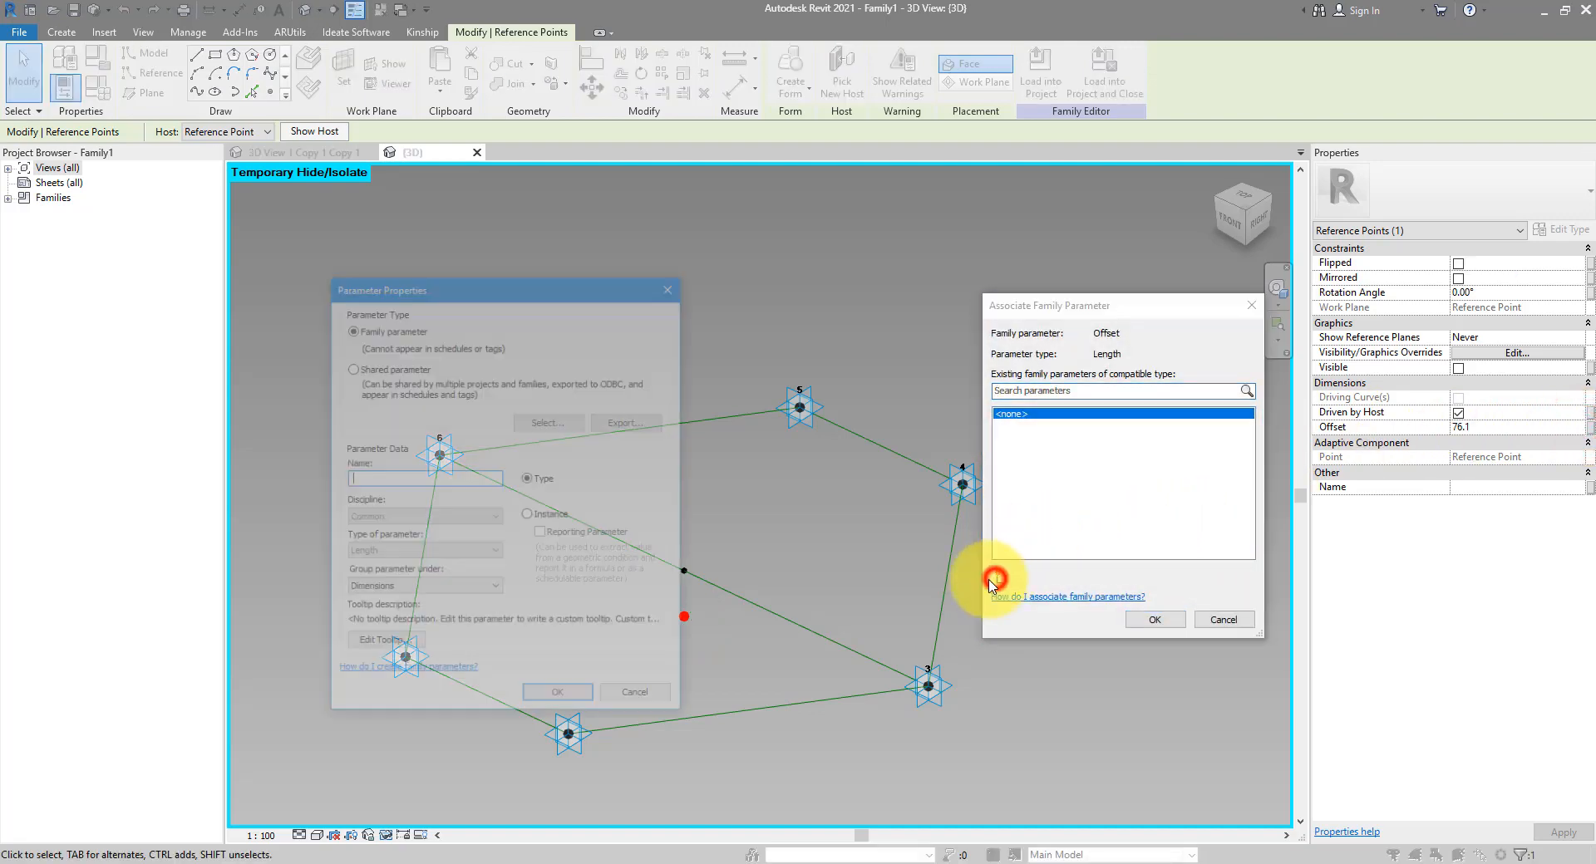
text(BaseOffset)
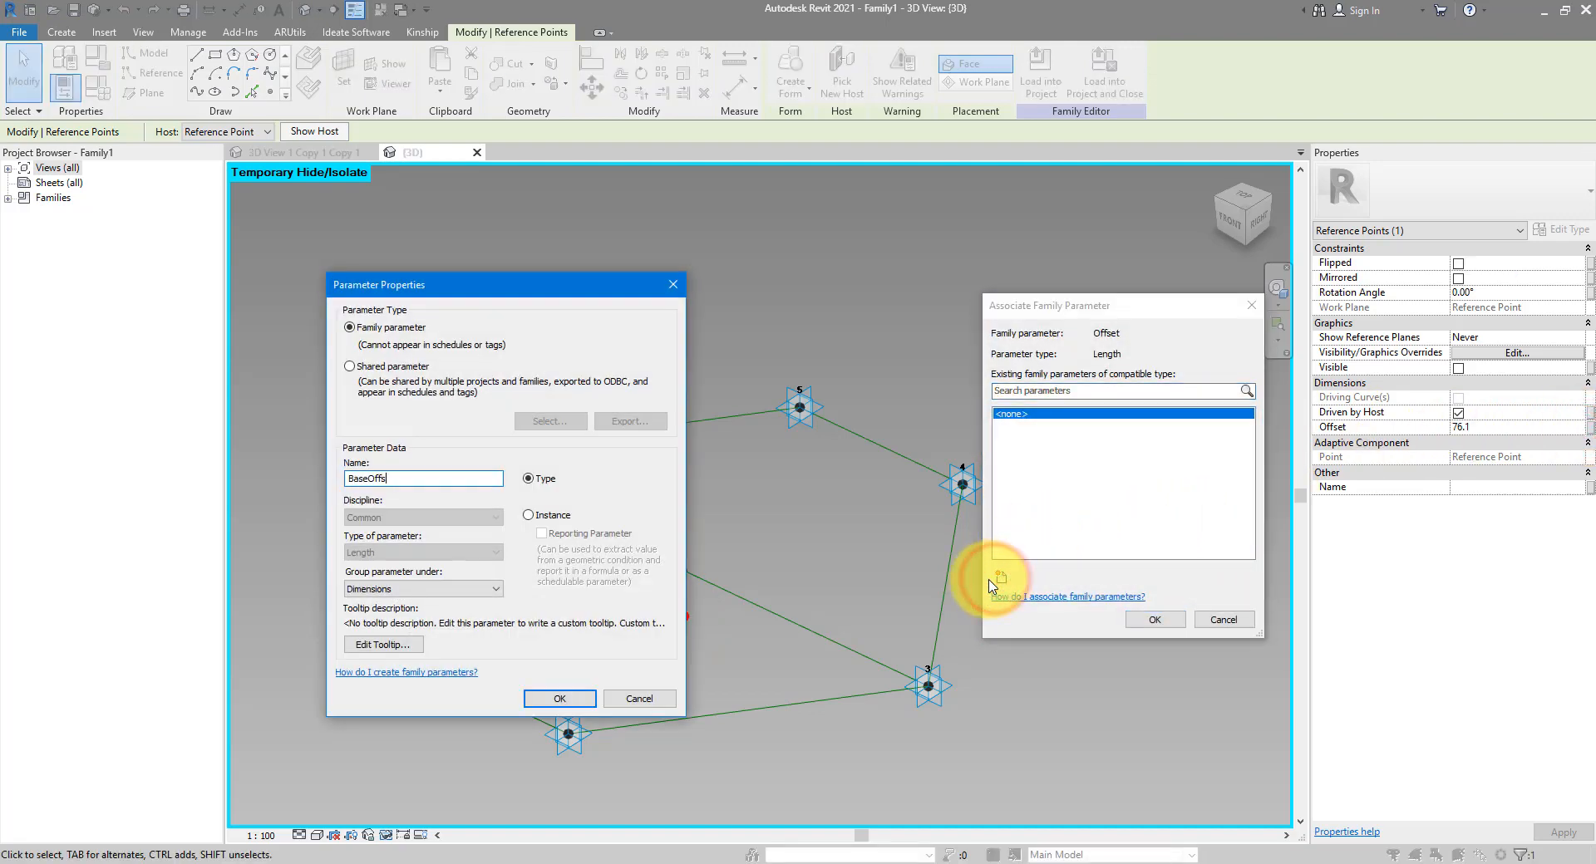
click(559, 698)
click(1154, 619)
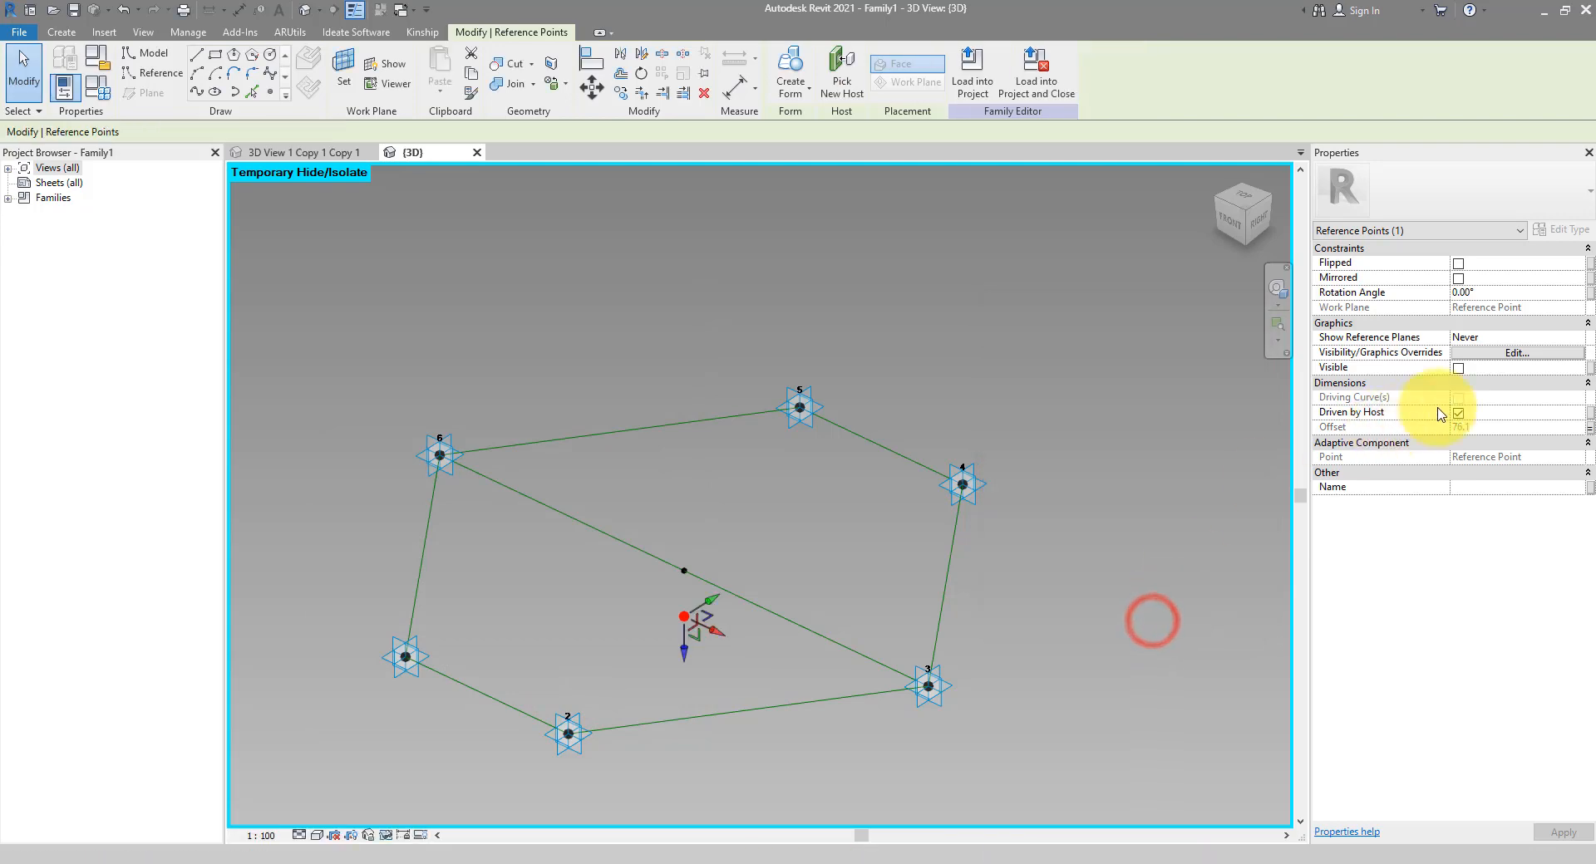
Set the BaseOffset parameter to 50 in the family types
click(91, 88)
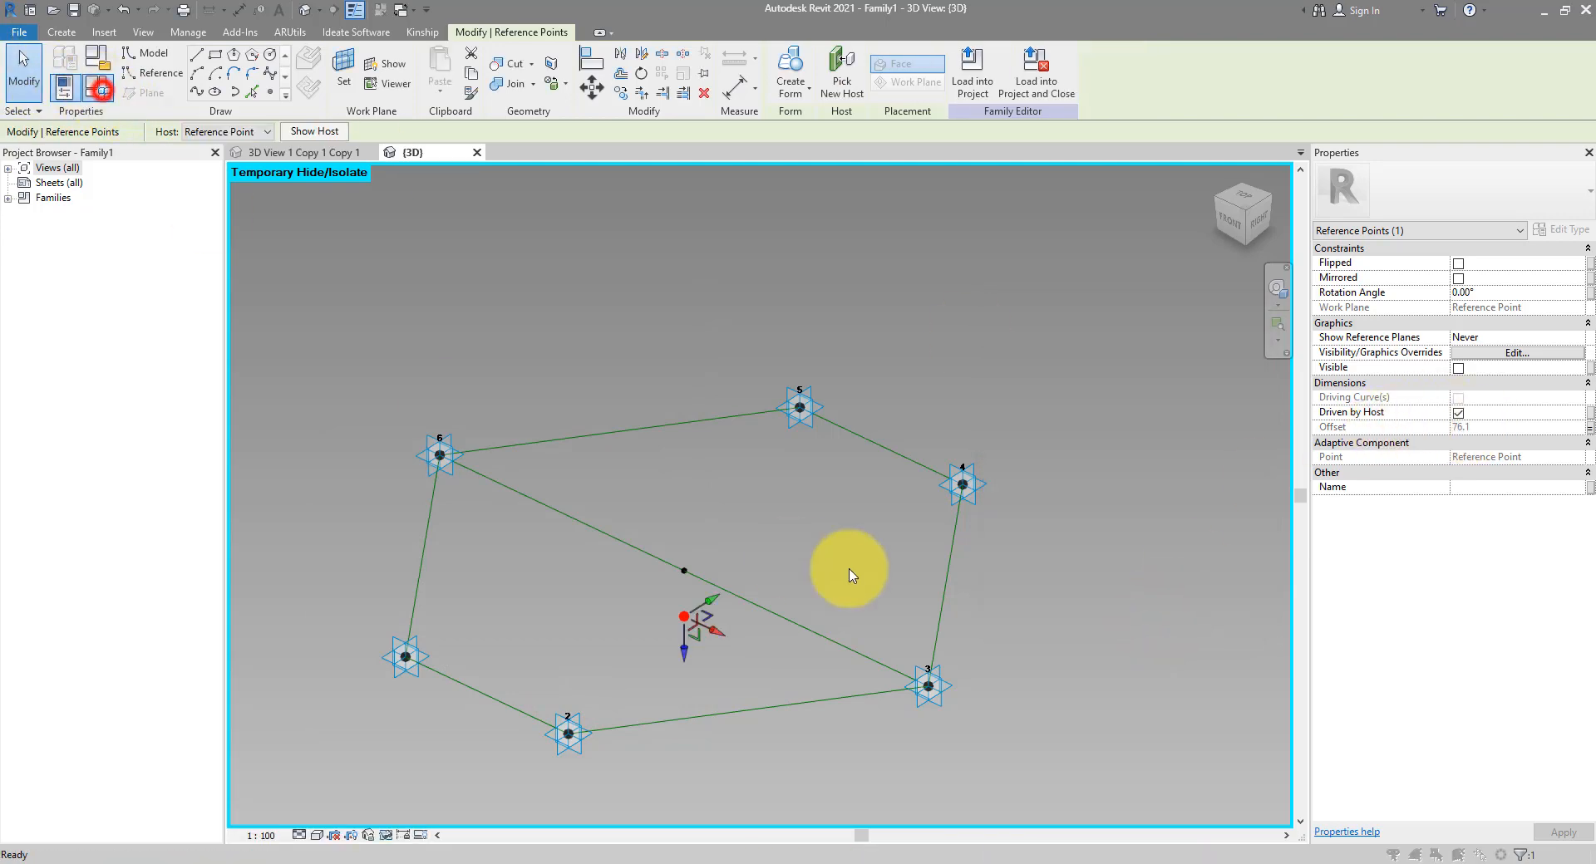
click(1142, 373)
text(5)
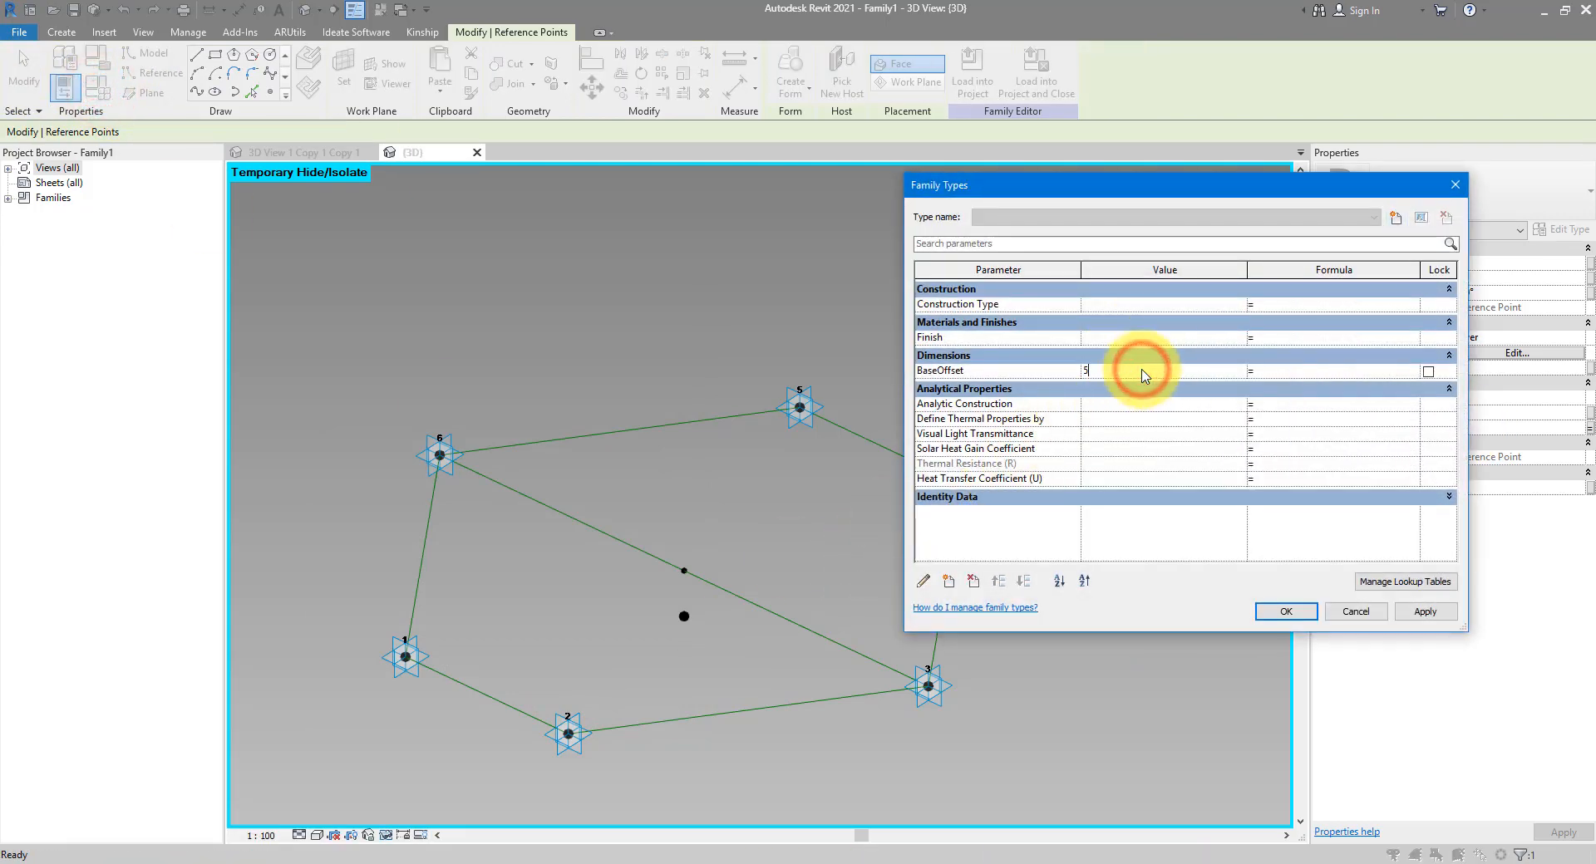
text(0)
key(Return)
click(604, 606)
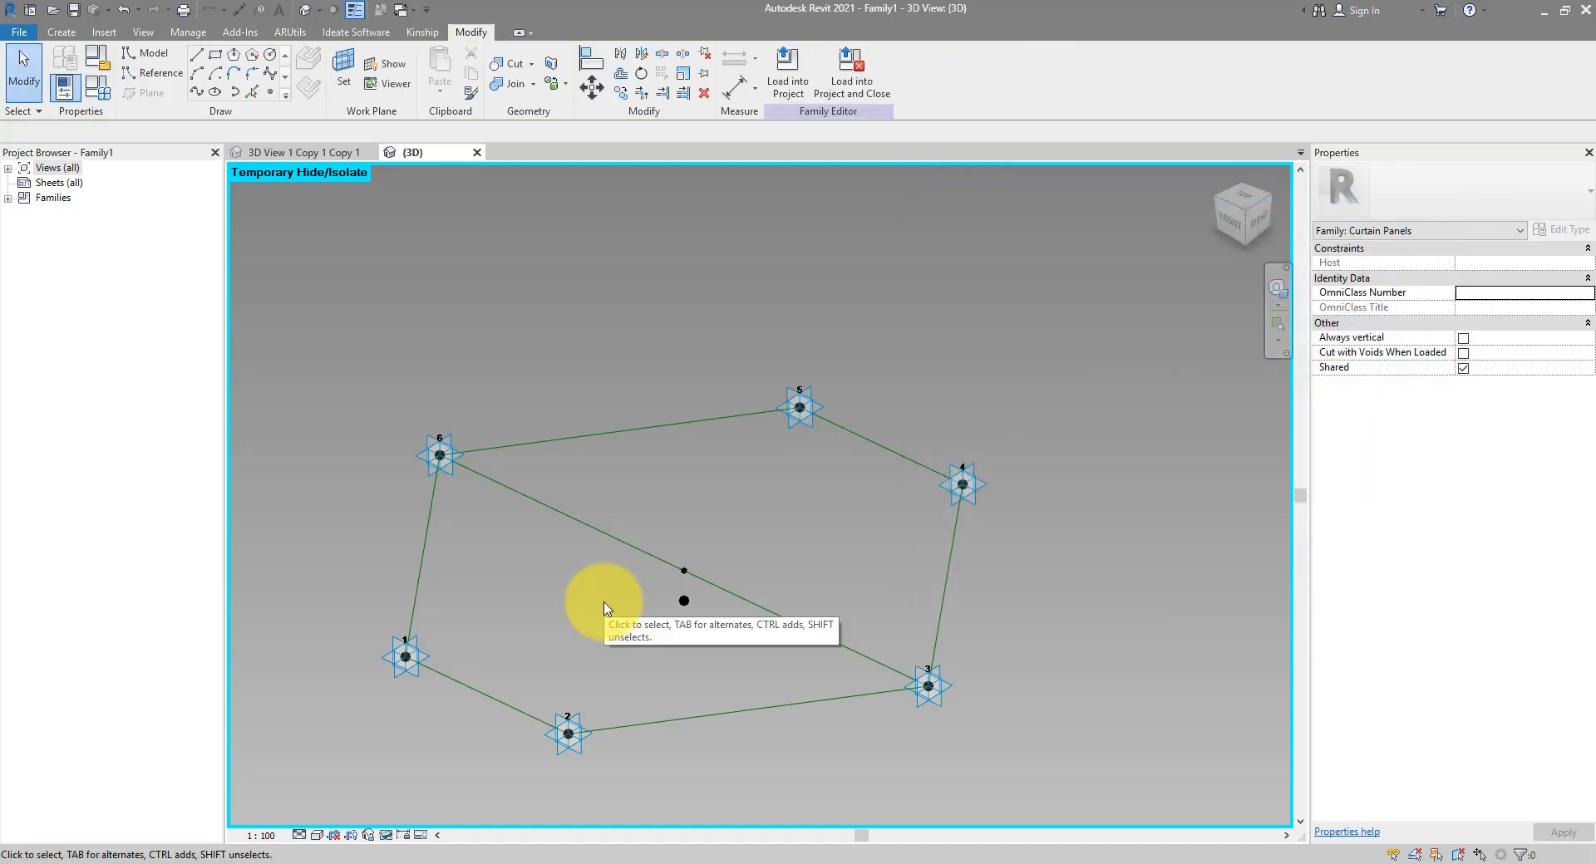
Review the close-up facade photo, choose a model circle drawn on the work plane, and set the offset reference point as the work plane
mouse_move(588, 863)
click(552, 820)
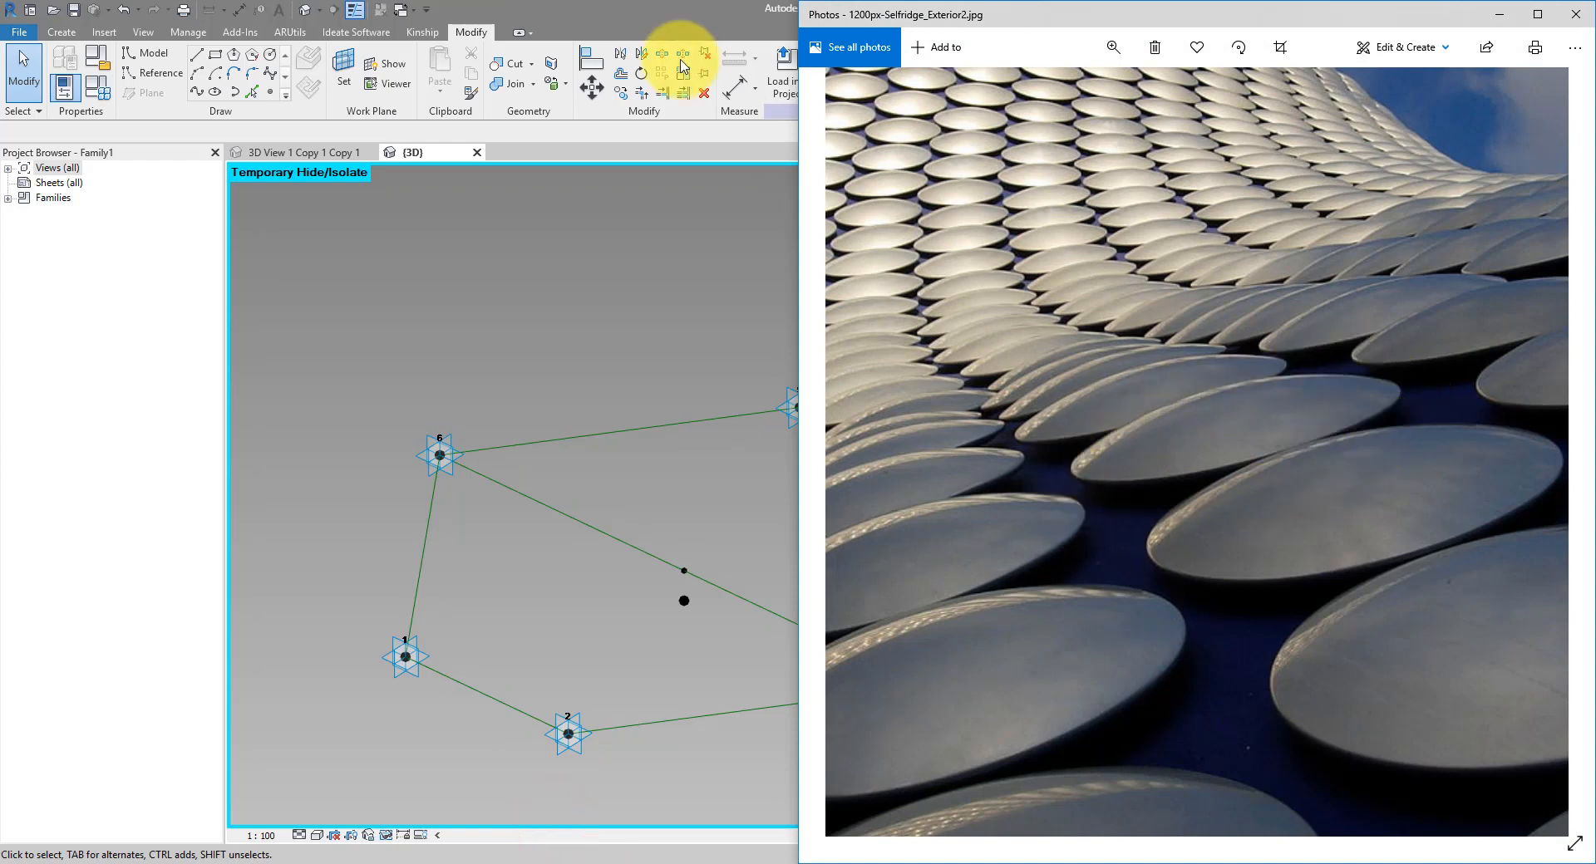
click(655, 20)
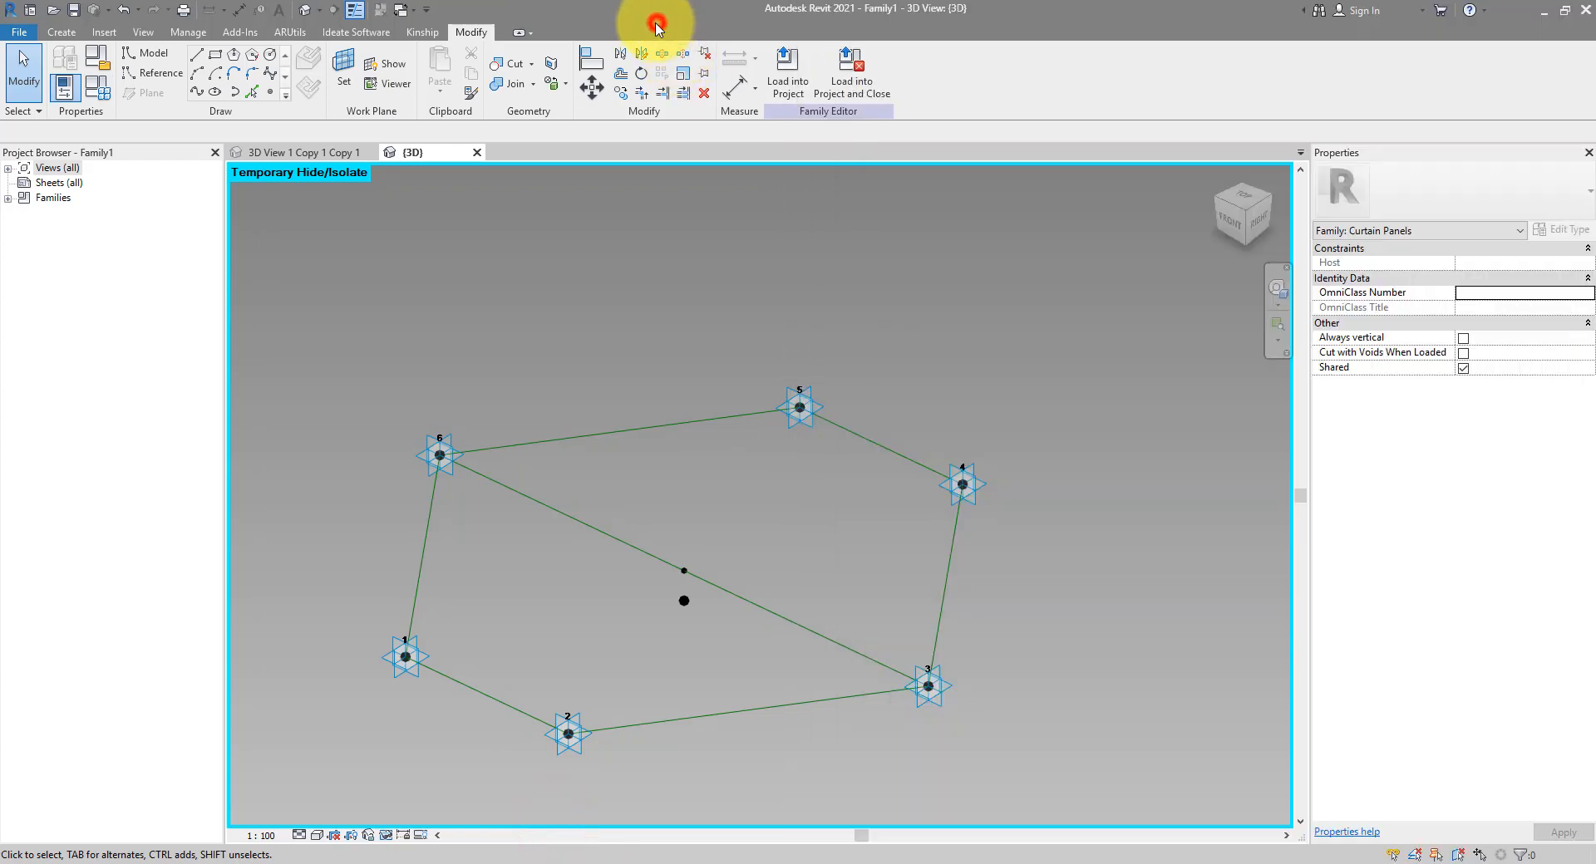
click(153, 55)
click(270, 54)
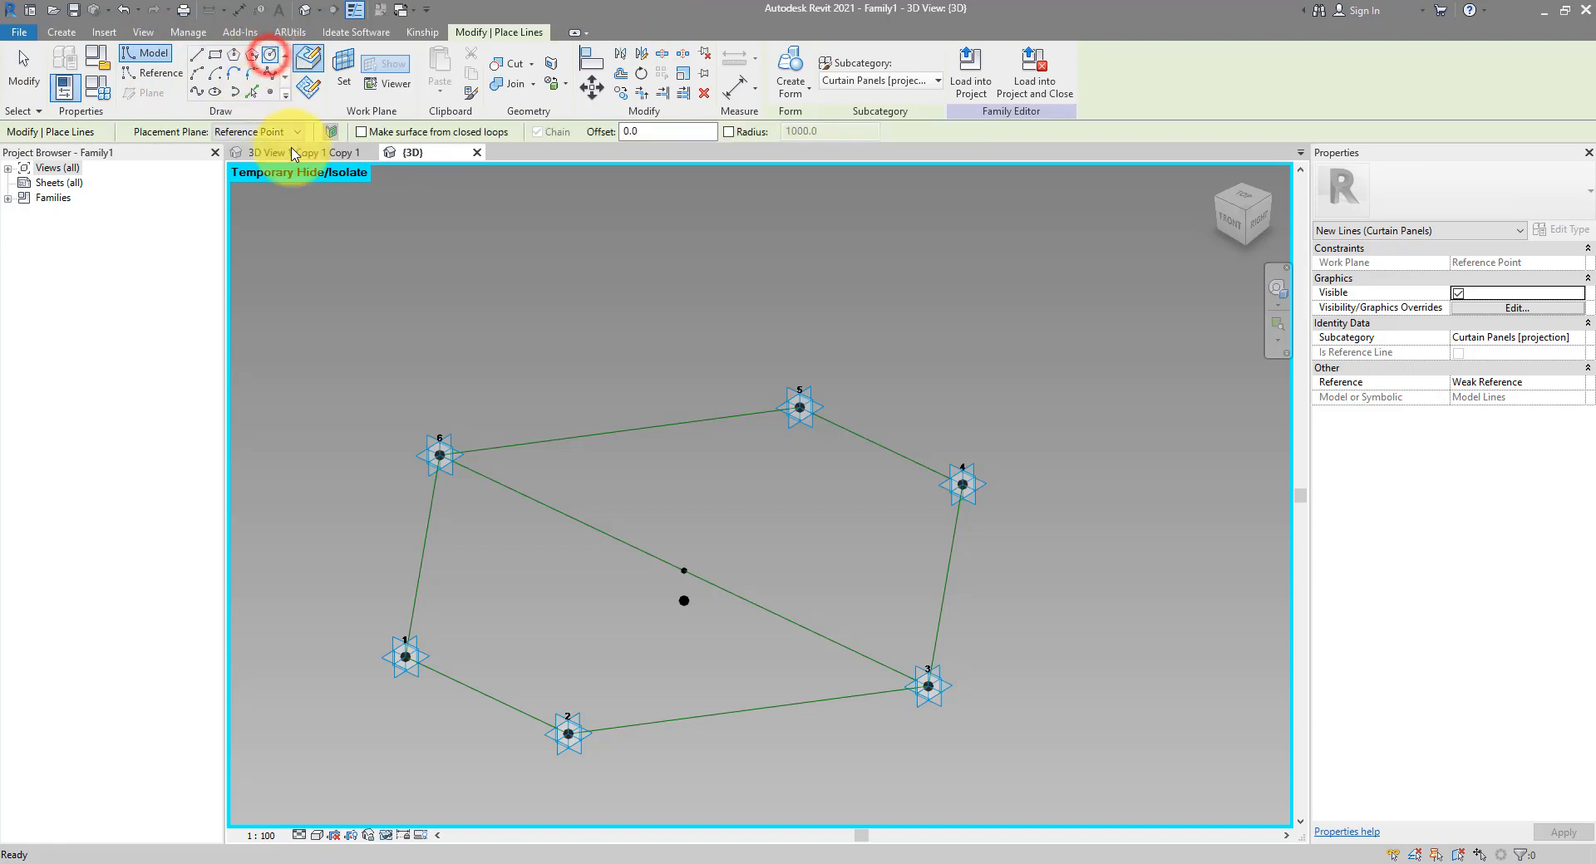
click(309, 90)
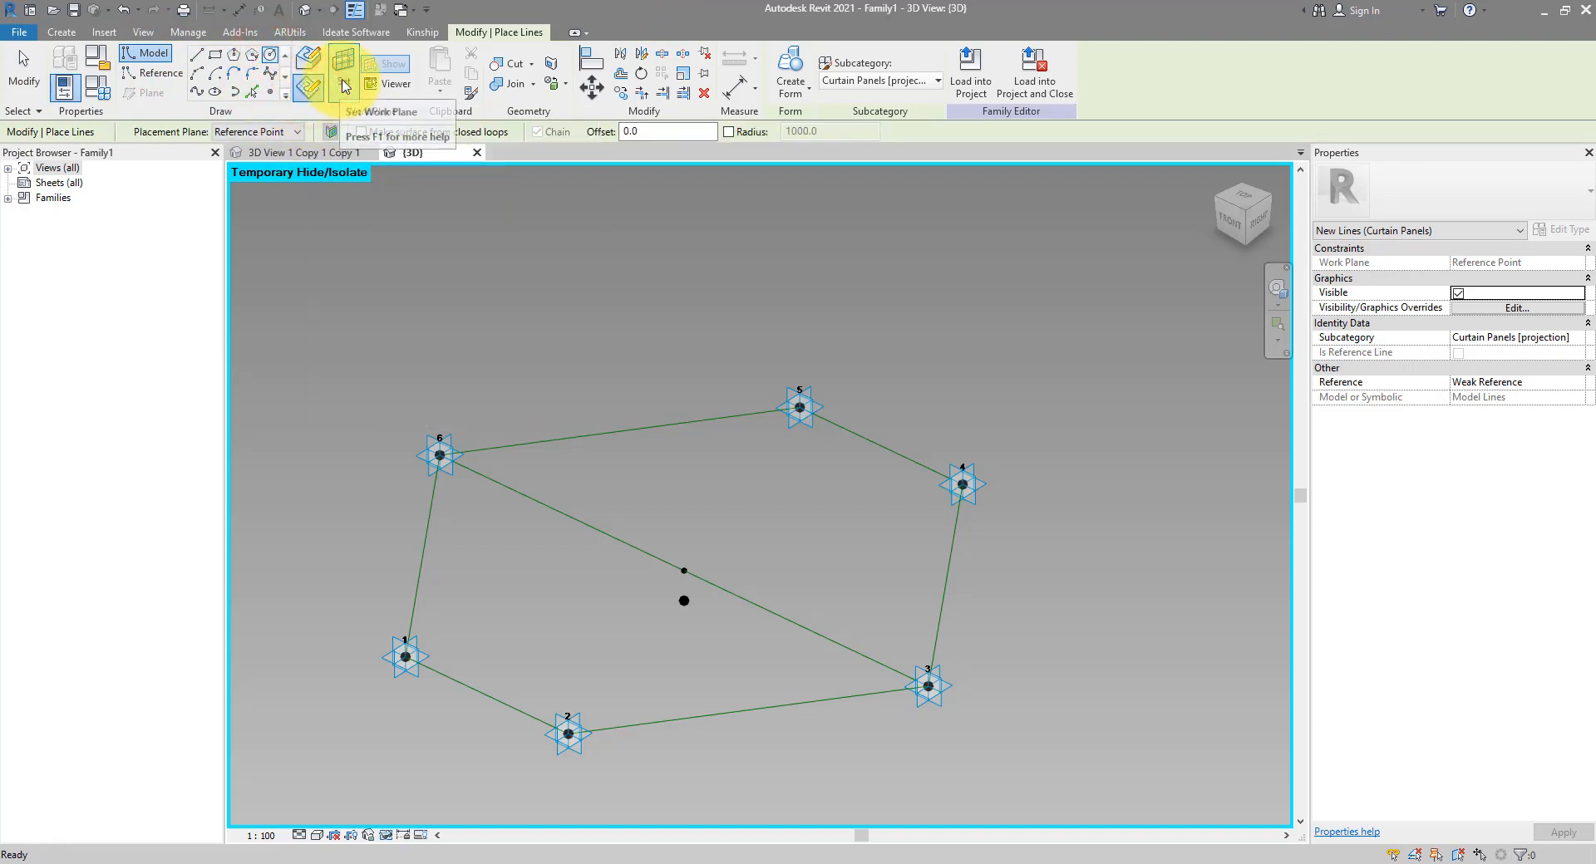
click(345, 86)
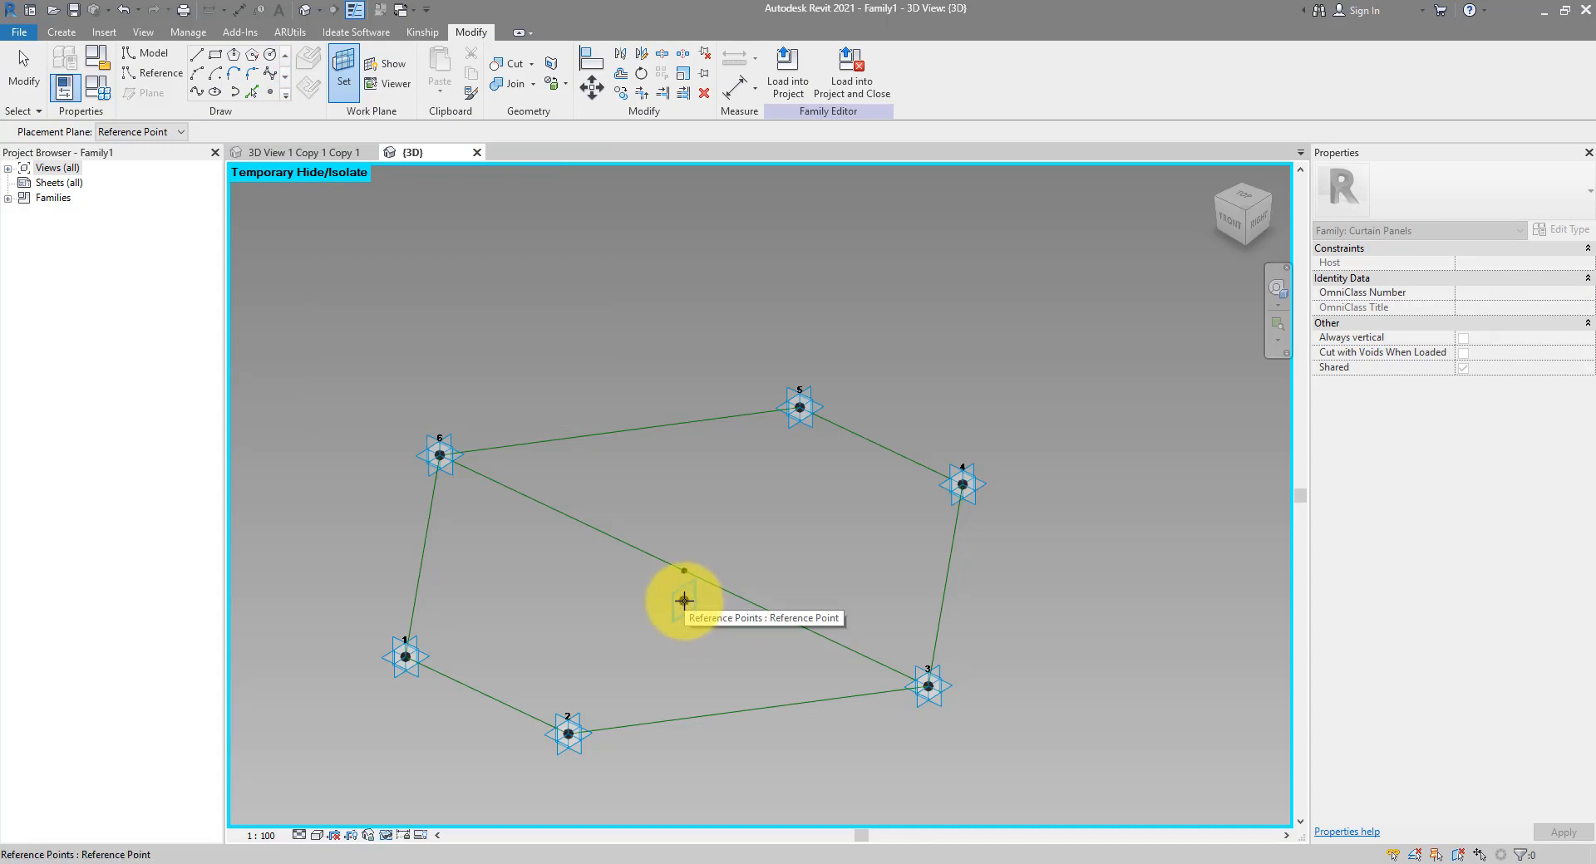
click(684, 600)
Draw a model circle of radius about 287 centred on the offset reference point and make its radius dimension permanent
key(l)
key(i)
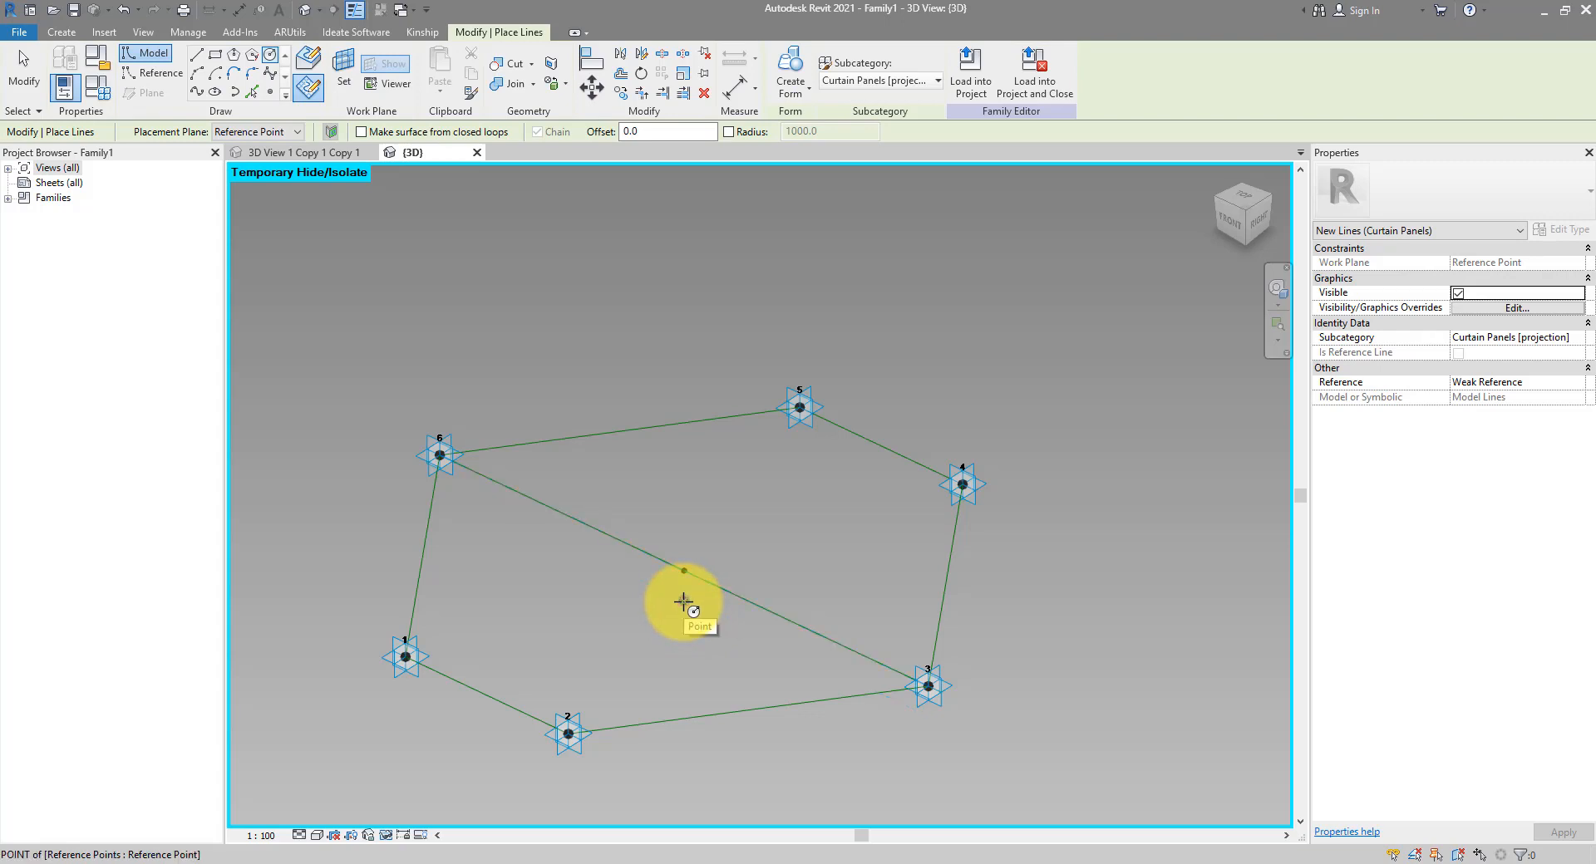
click(683, 600)
click(797, 507)
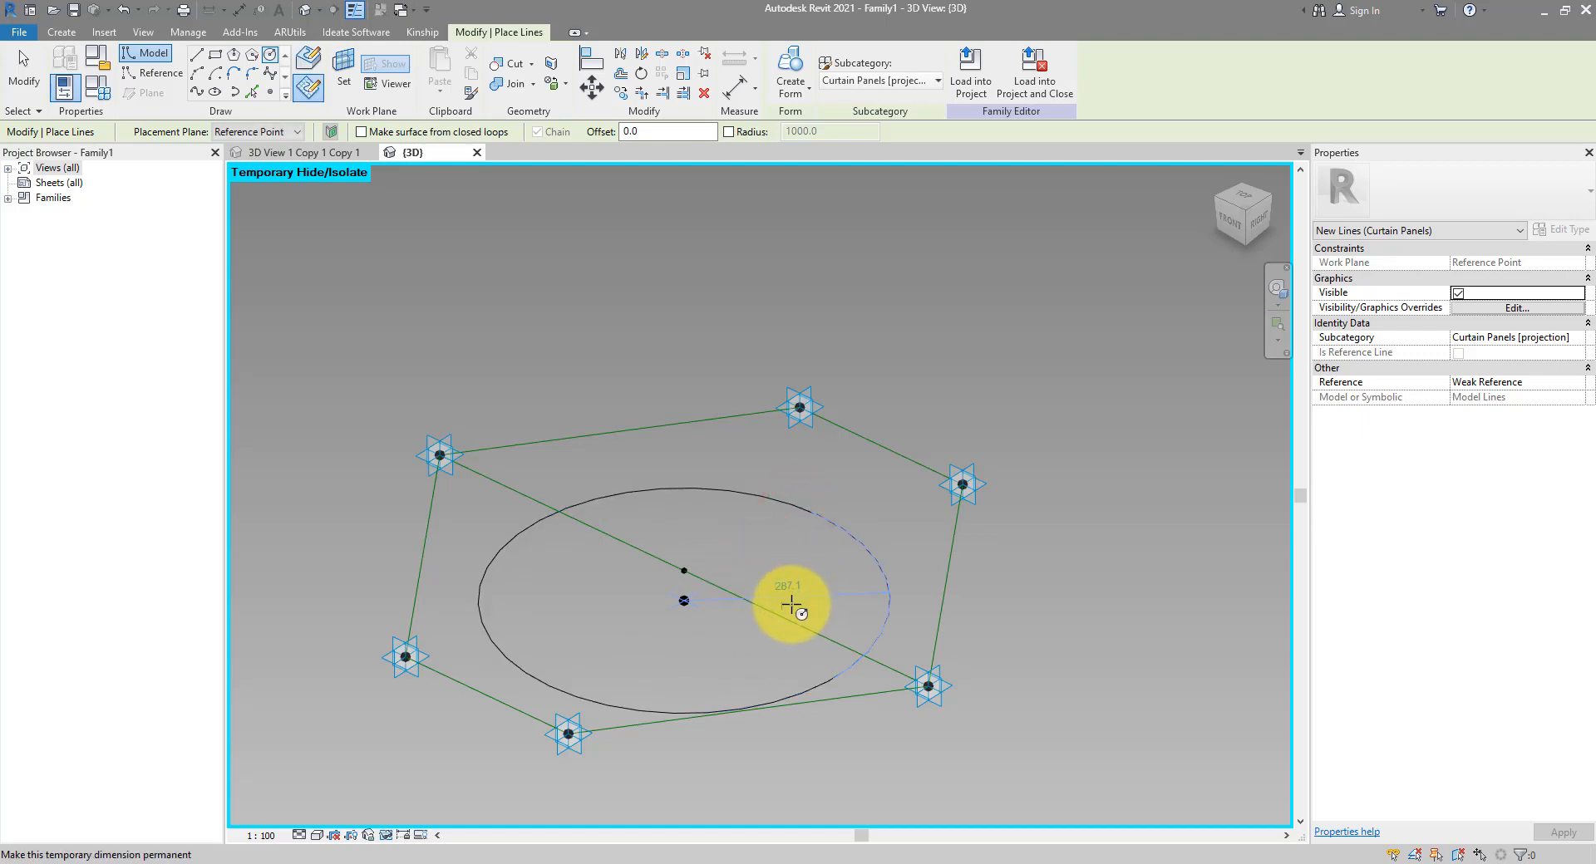
click(790, 604)
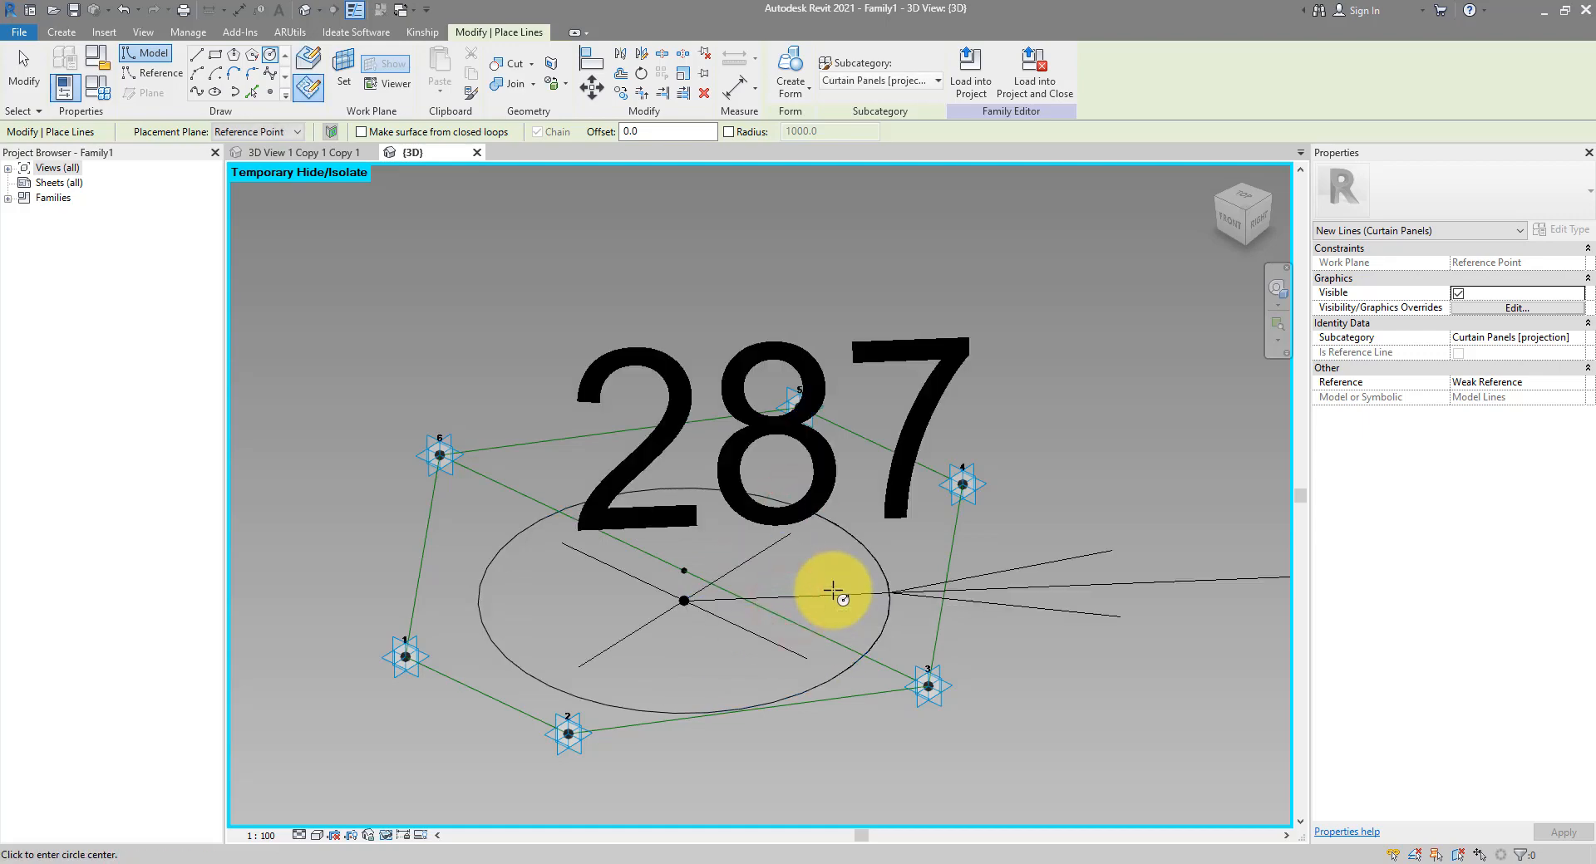
key(Escape)
key(Escape)
Change the view scale to 1:10 and turn the circle into a reference line
click(264, 836)
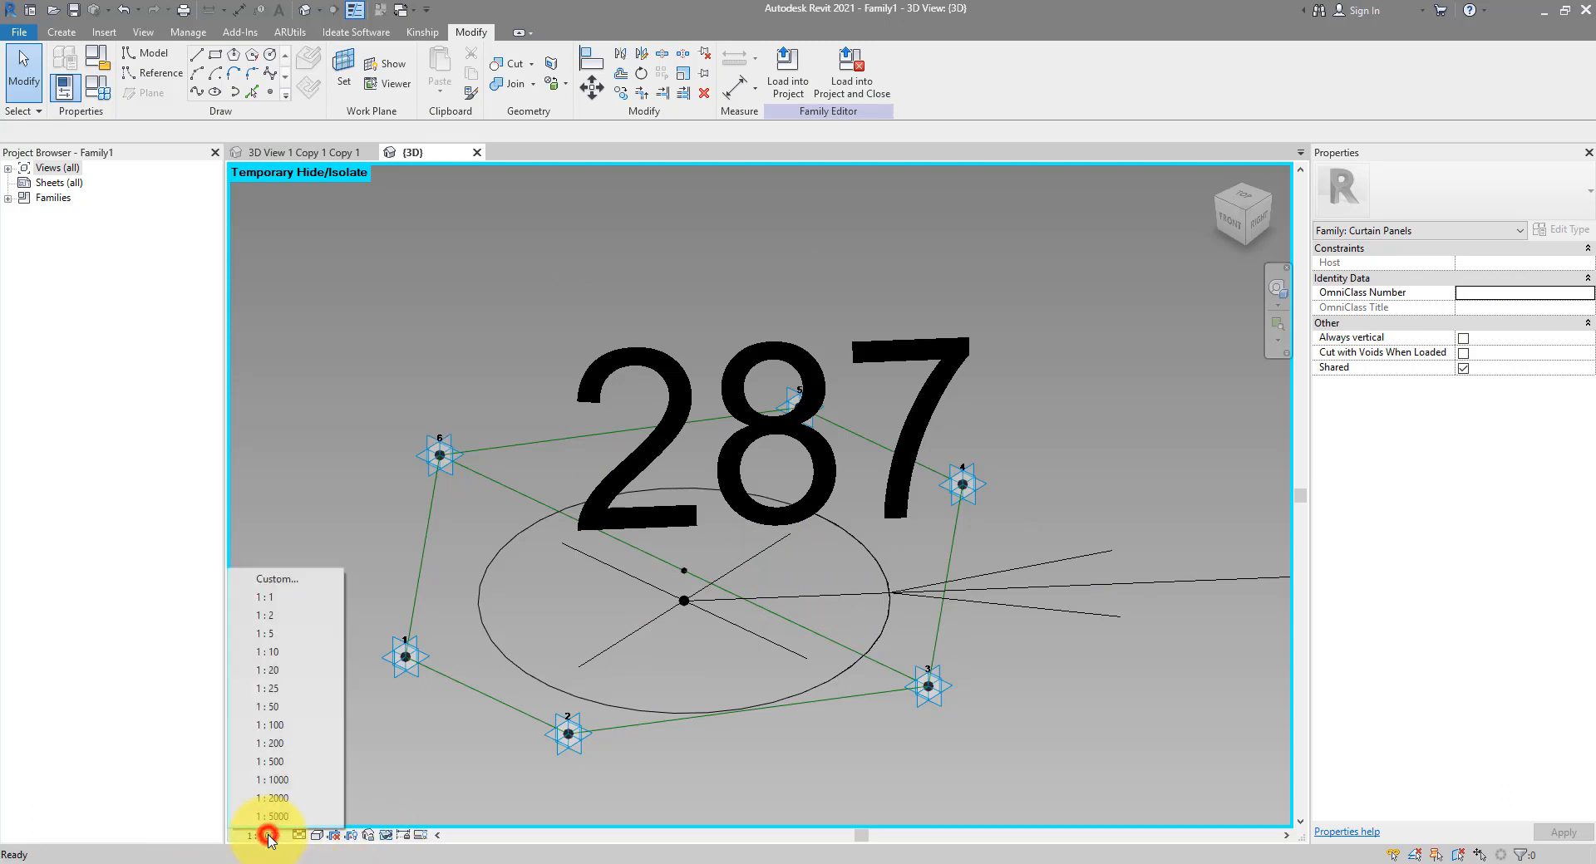
click(291, 654)
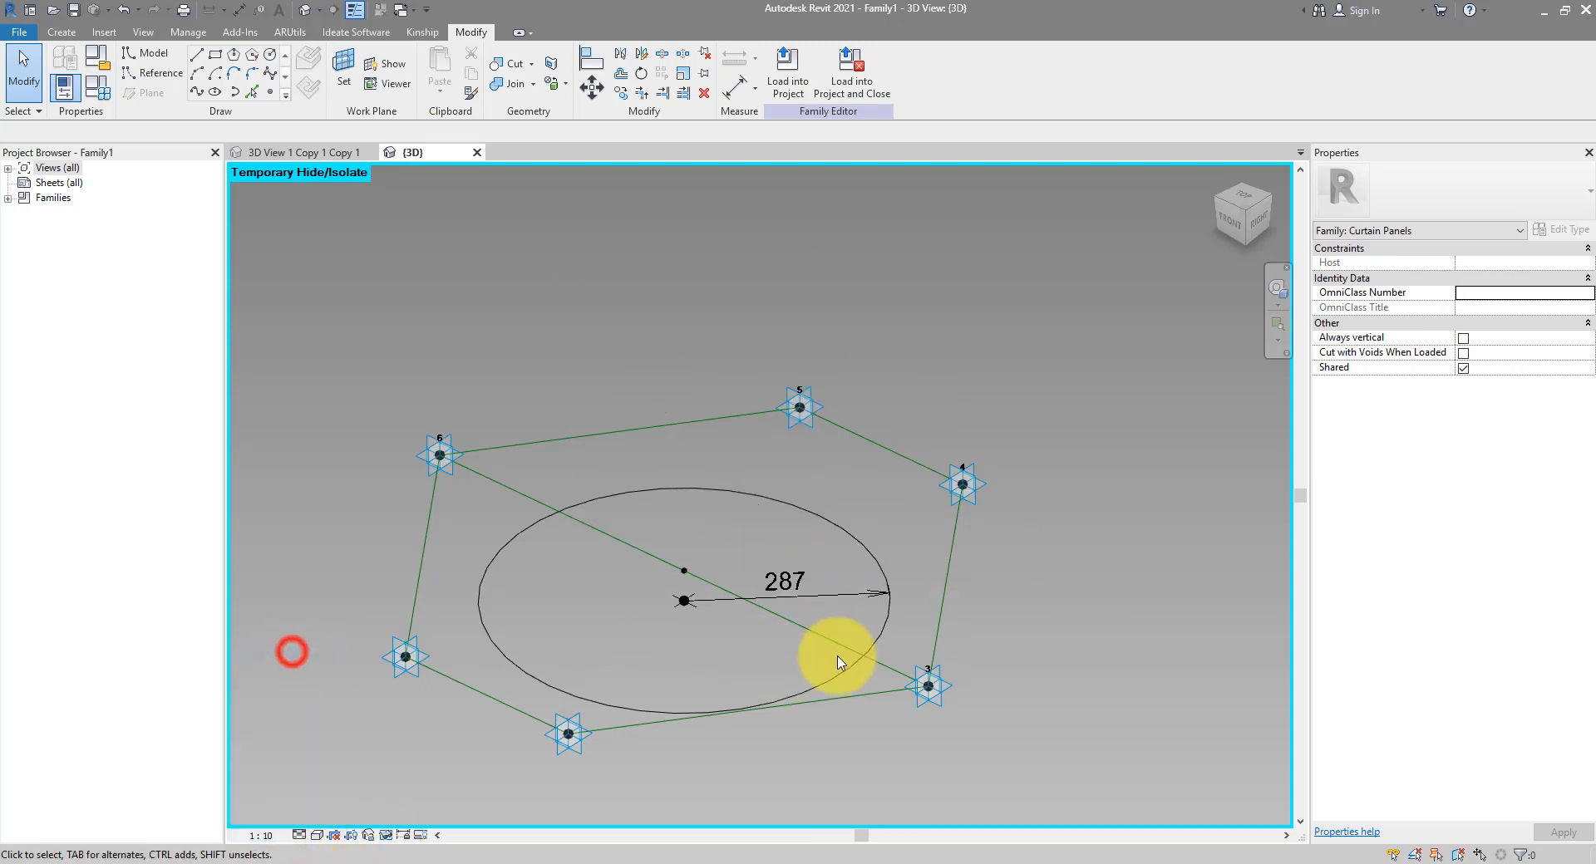
click(830, 523)
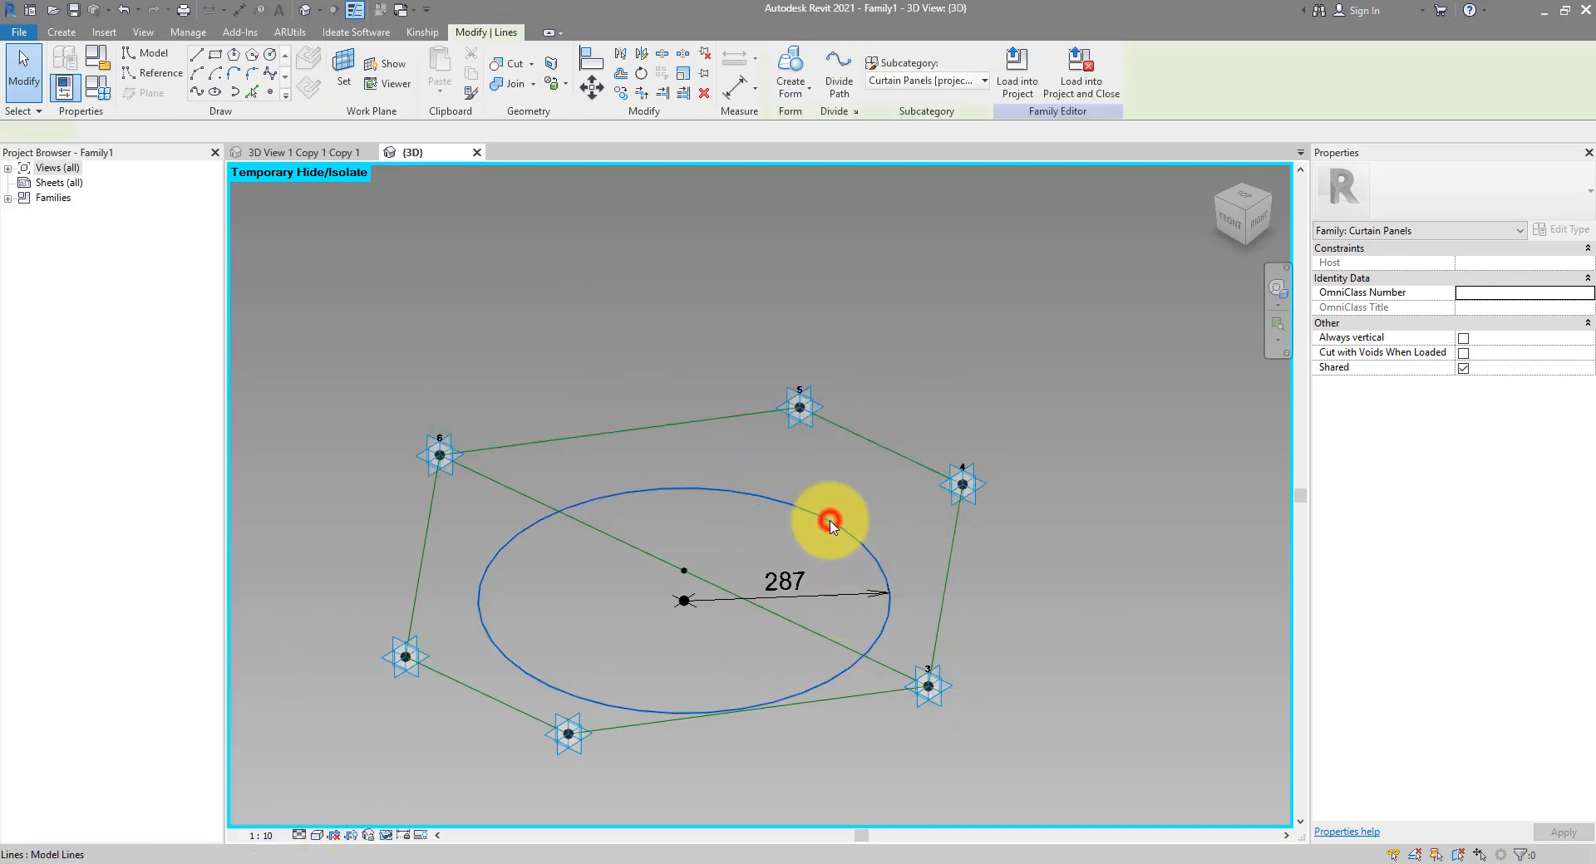
click(1458, 400)
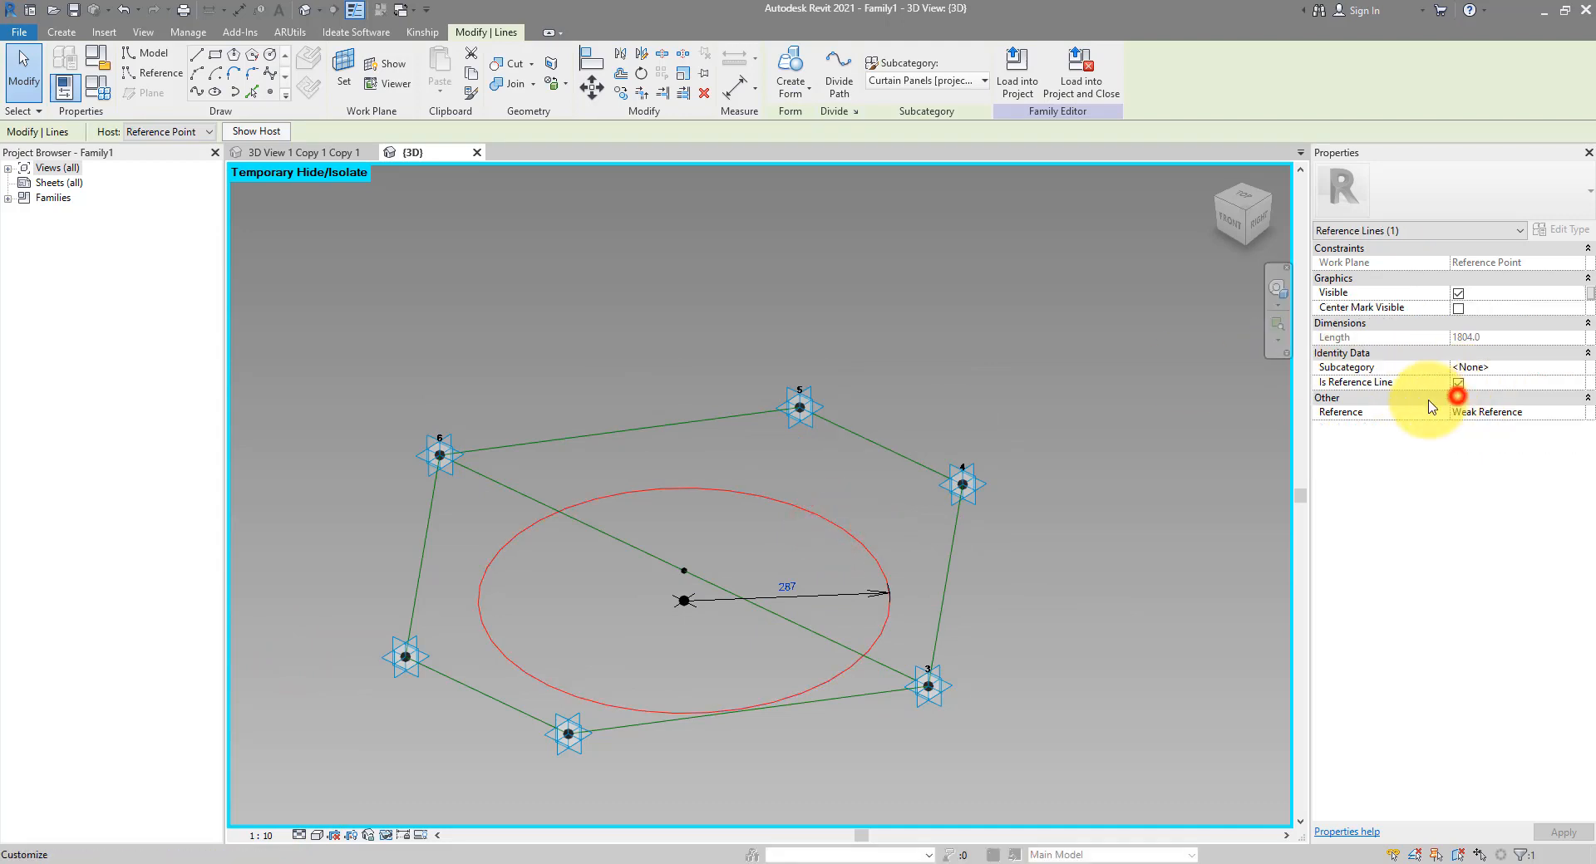
click(790, 542)
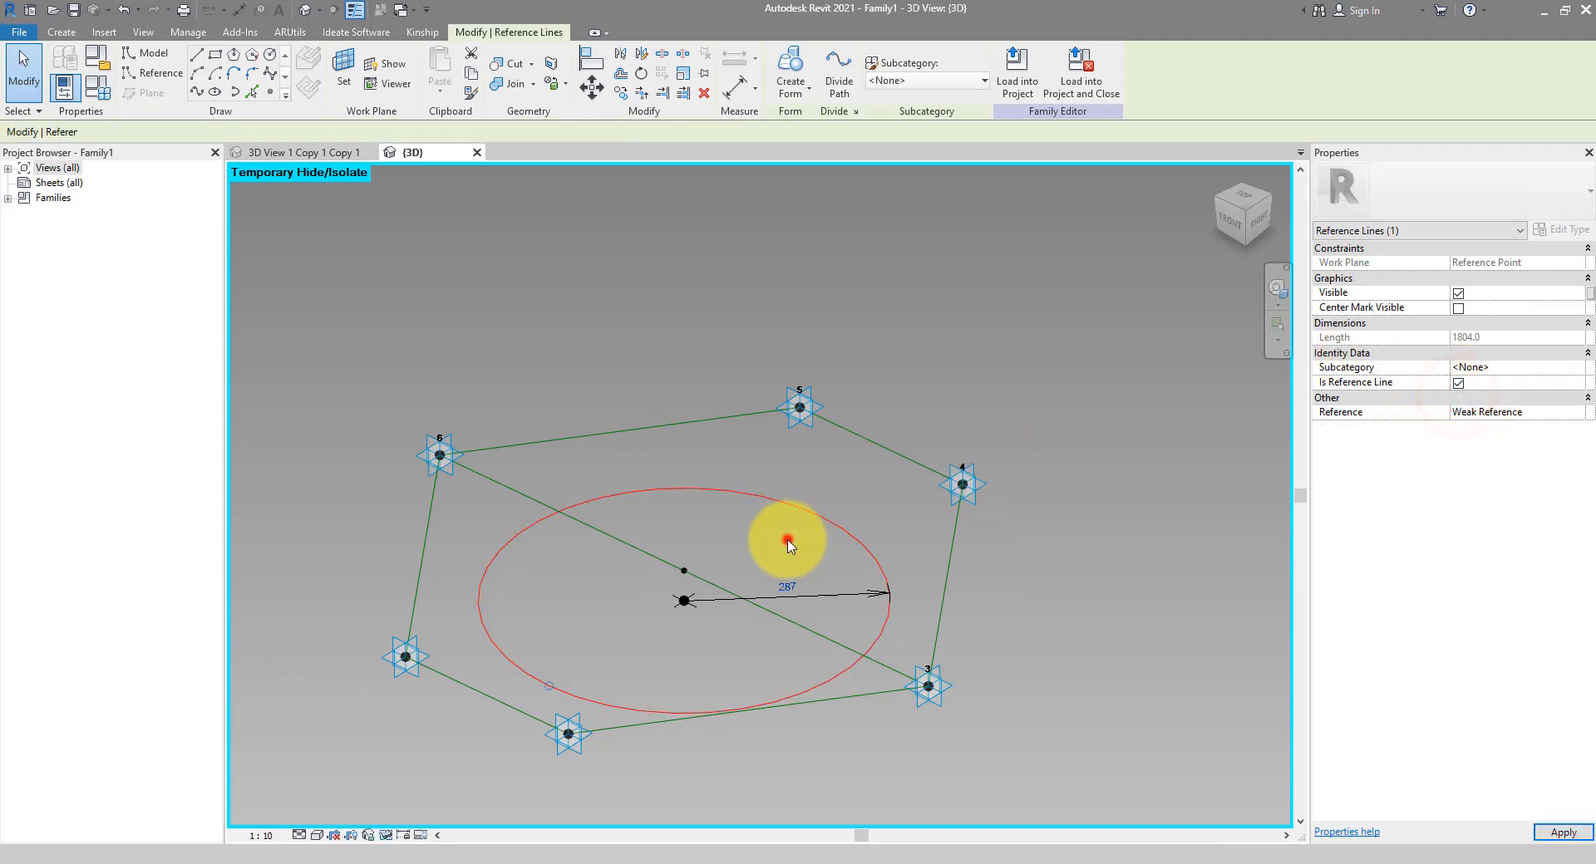
Label the circle's radius dimension with a new family type parameter named R
click(830, 594)
shift+middle_drag(848, 452, 864, 581)
click(943, 71)
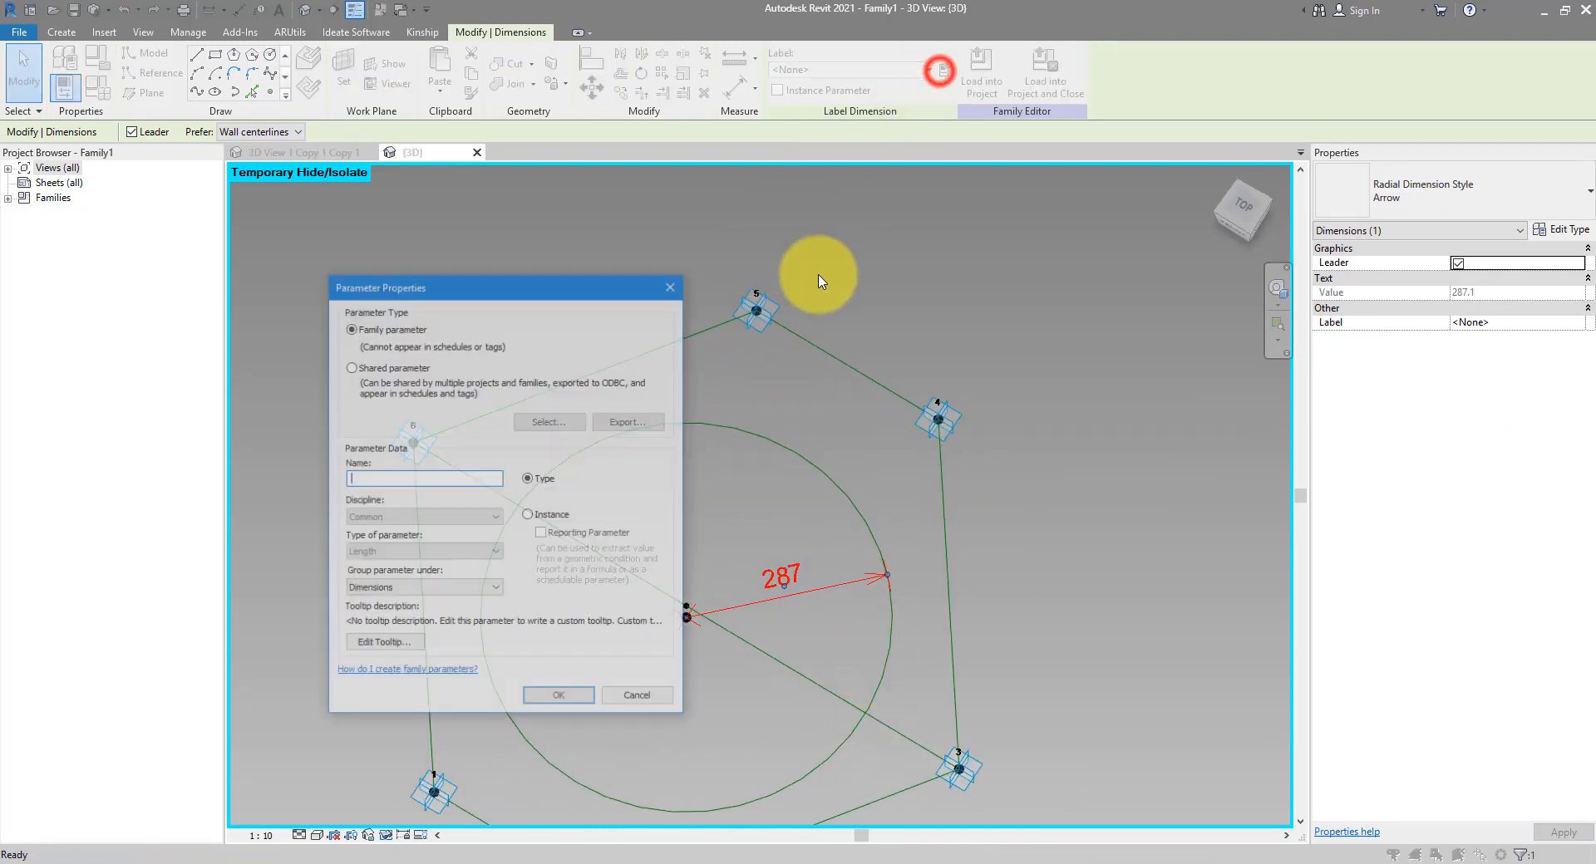
drag(503, 288, 419, 261)
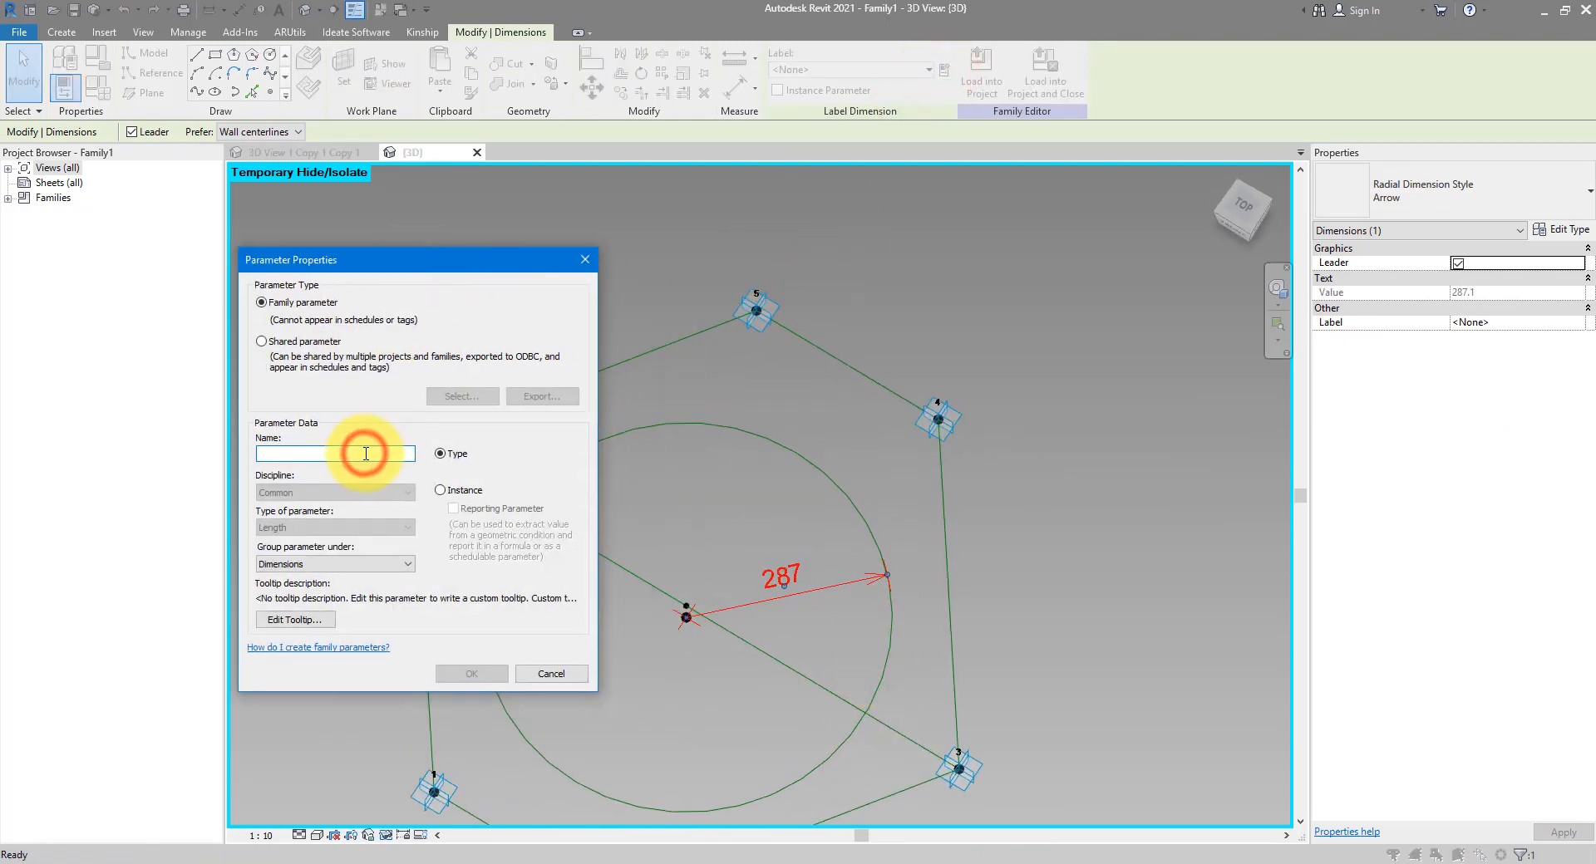
text(R)
click(466, 675)
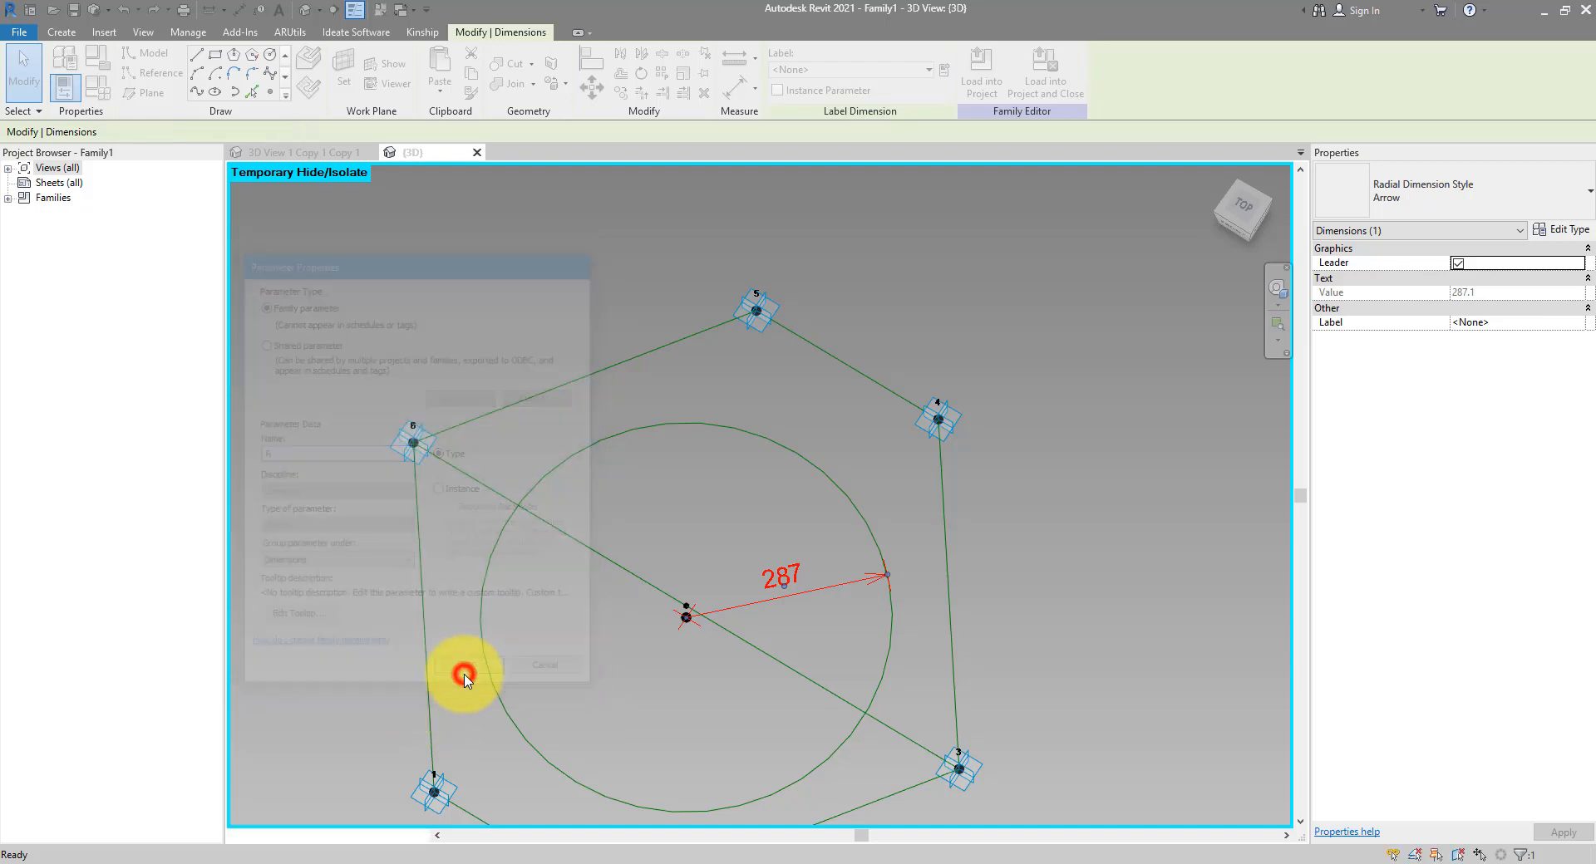
Examine the circle's fit in the hexagon from above, compare it with the whole-building Selfridges photo, and review the family's dimension parameters
click(1245, 207)
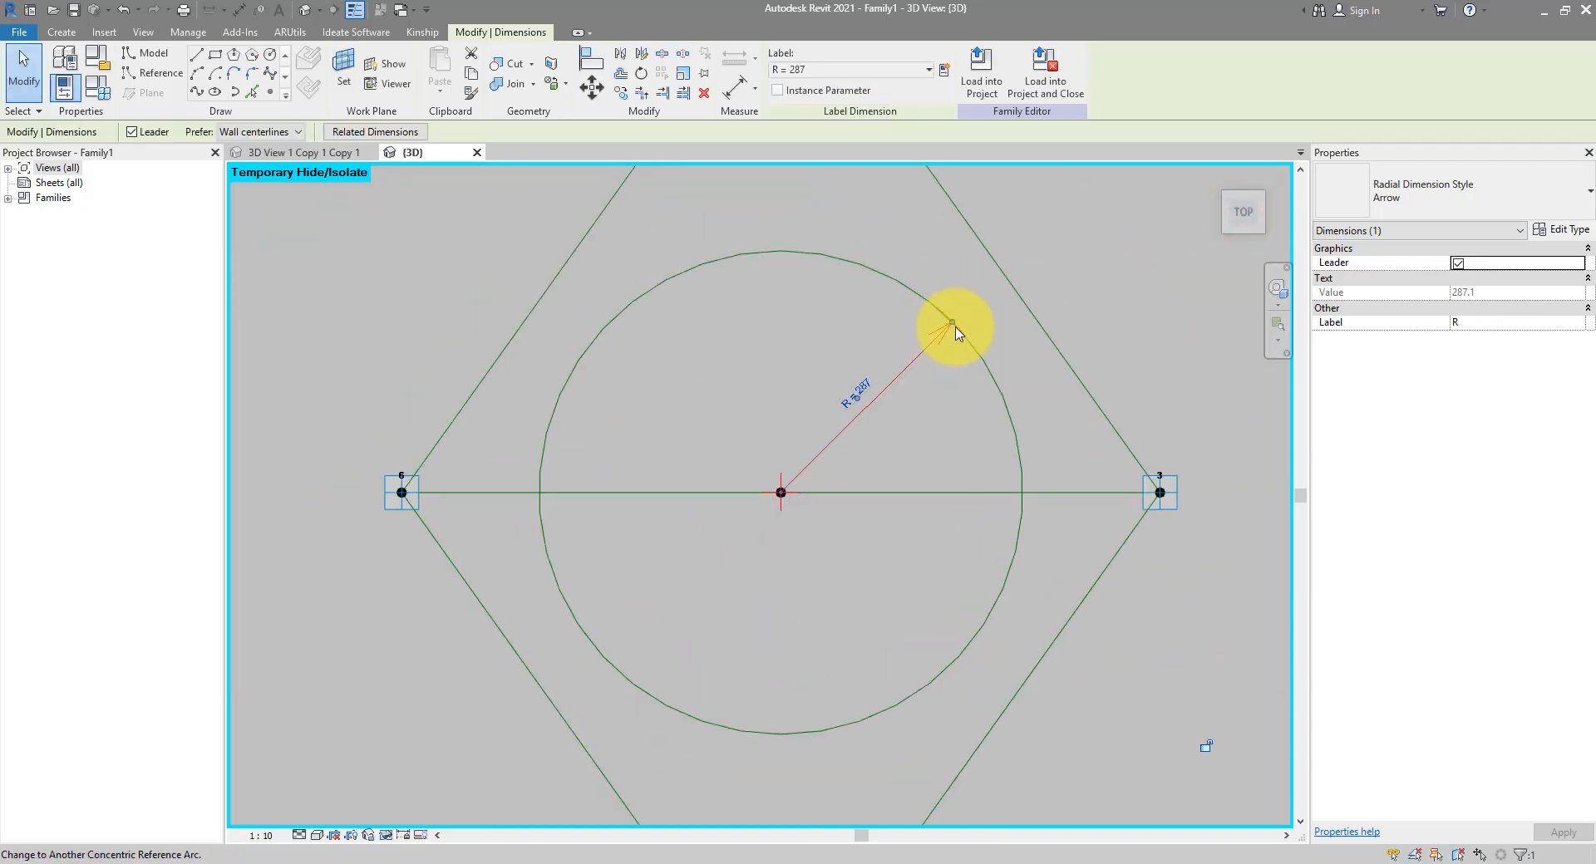
scroll(956, 333, down, 2)
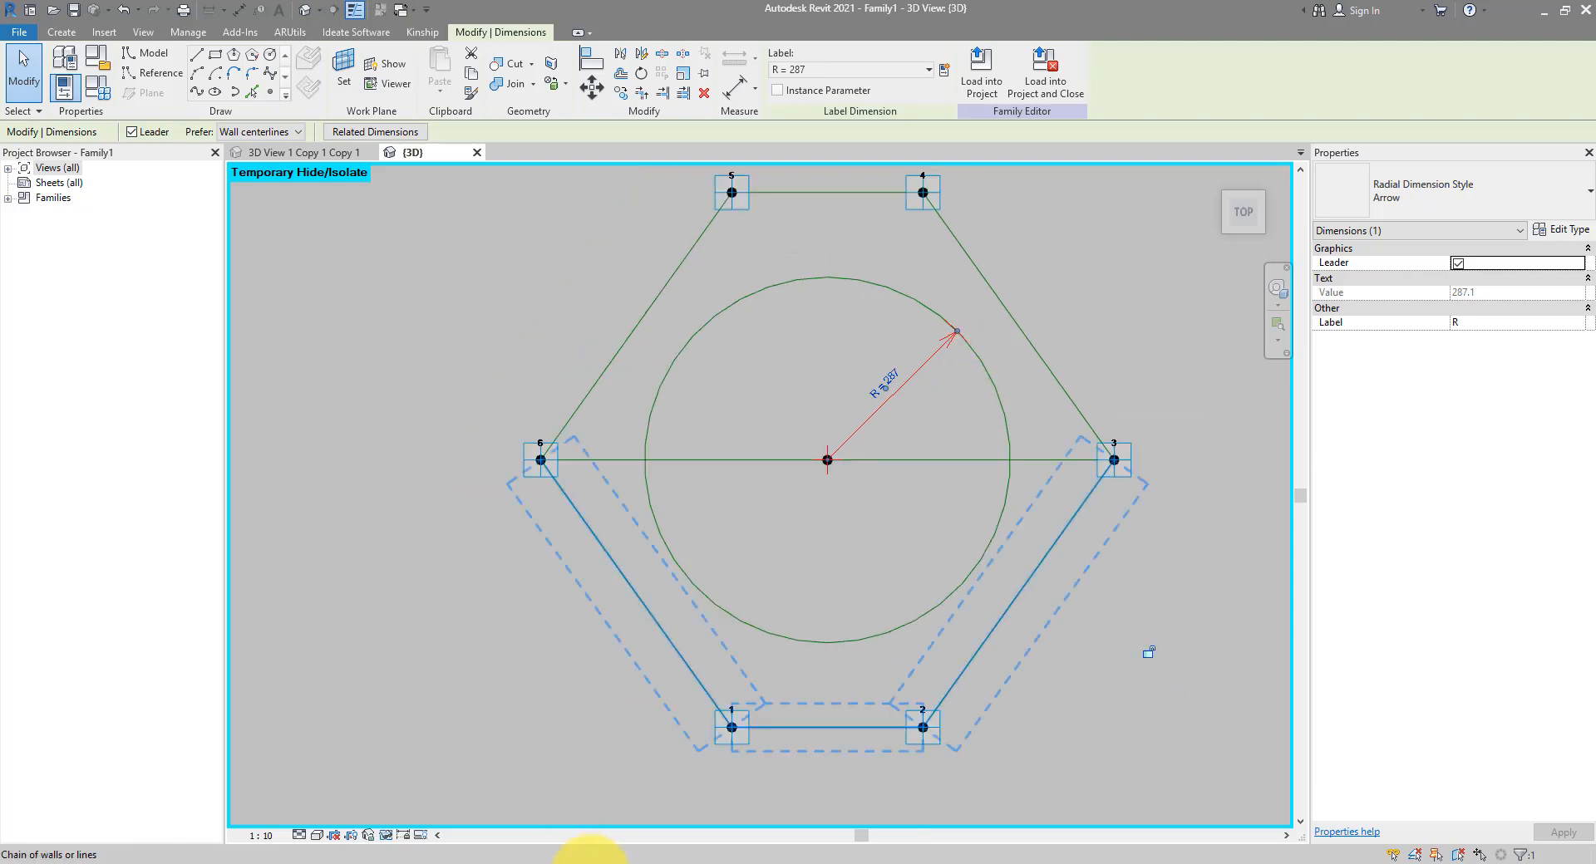
mouse_move(590, 859)
click(632, 810)
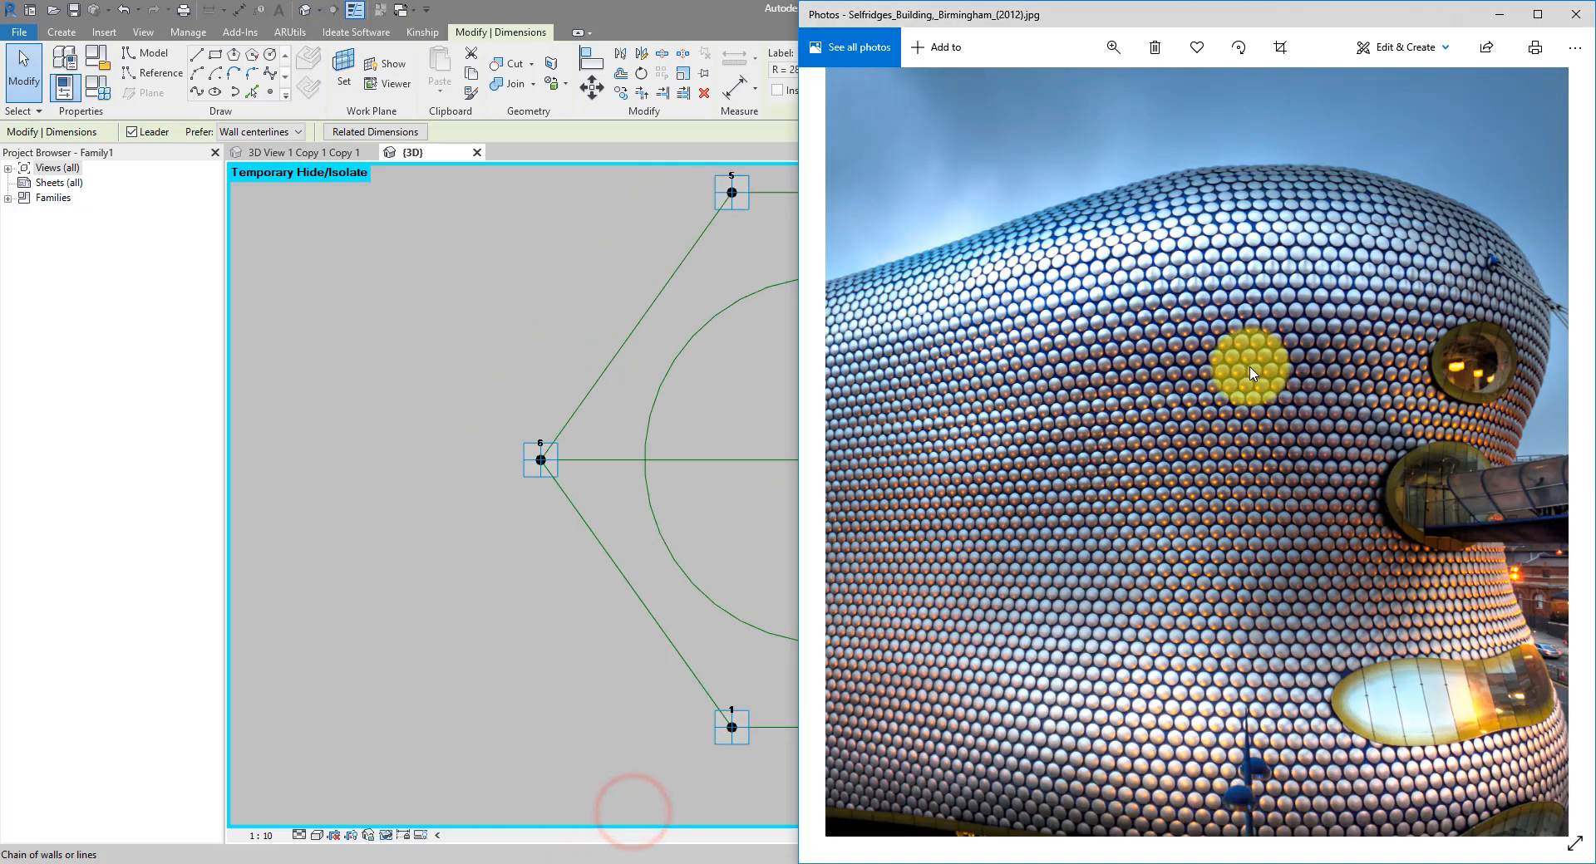
click(659, 18)
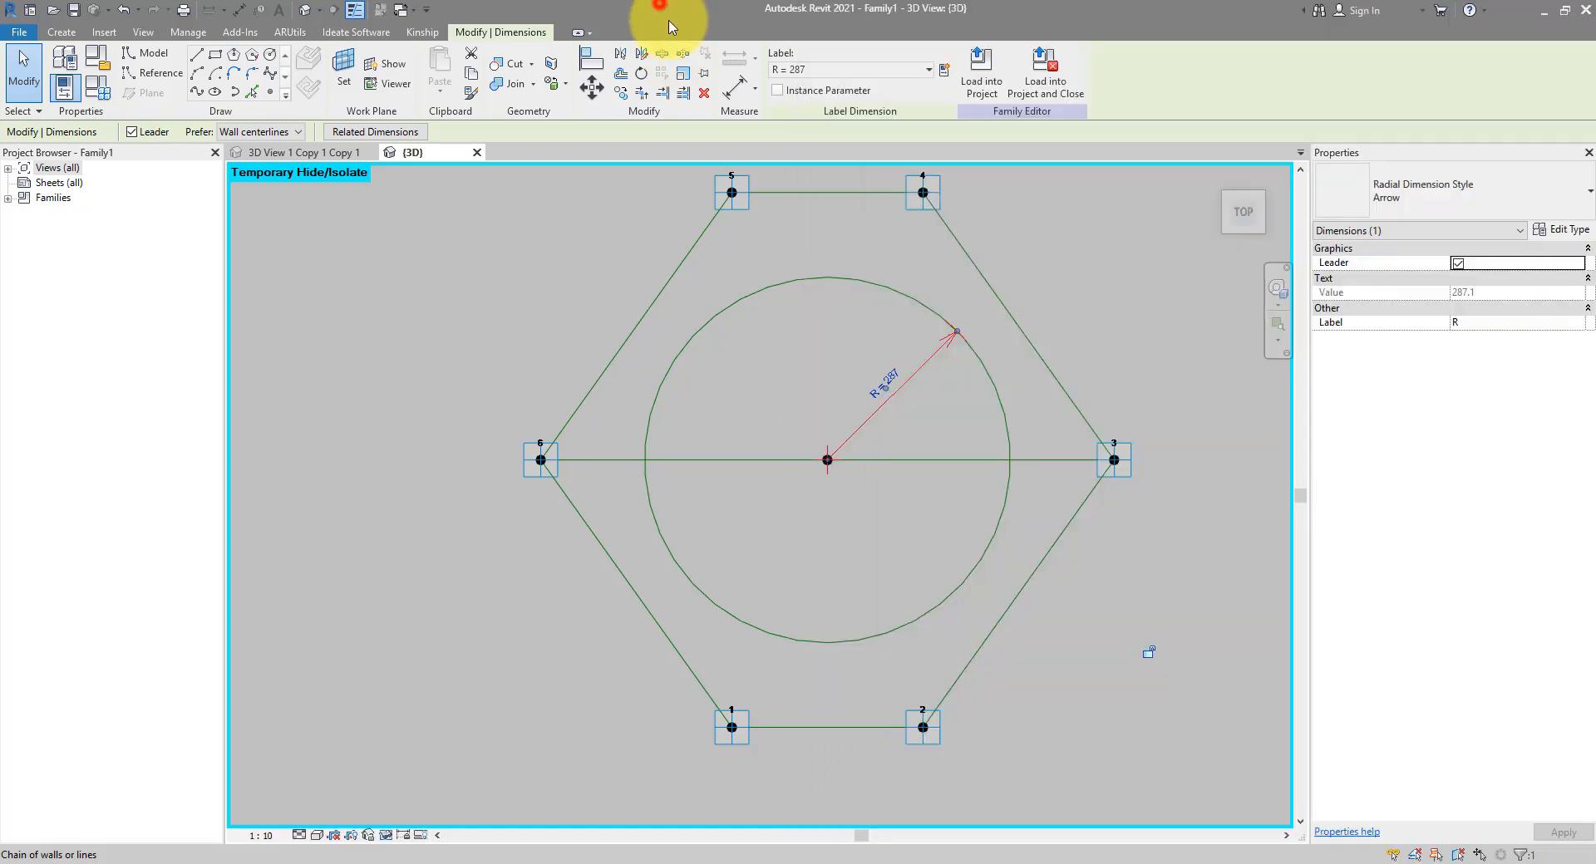
middle_drag(906, 378, 843, 416)
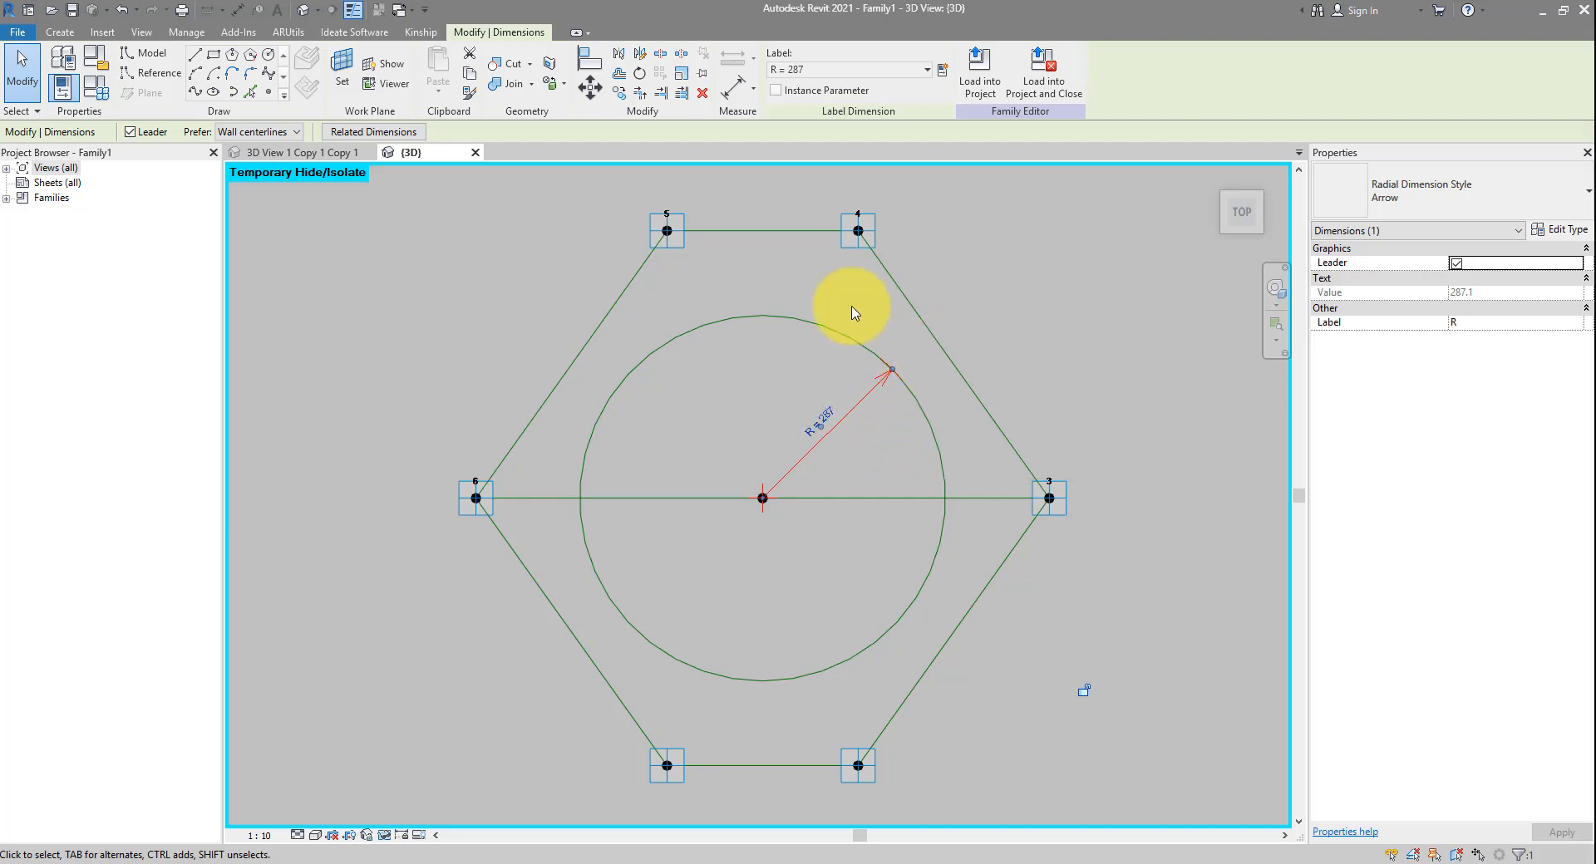
click(100, 90)
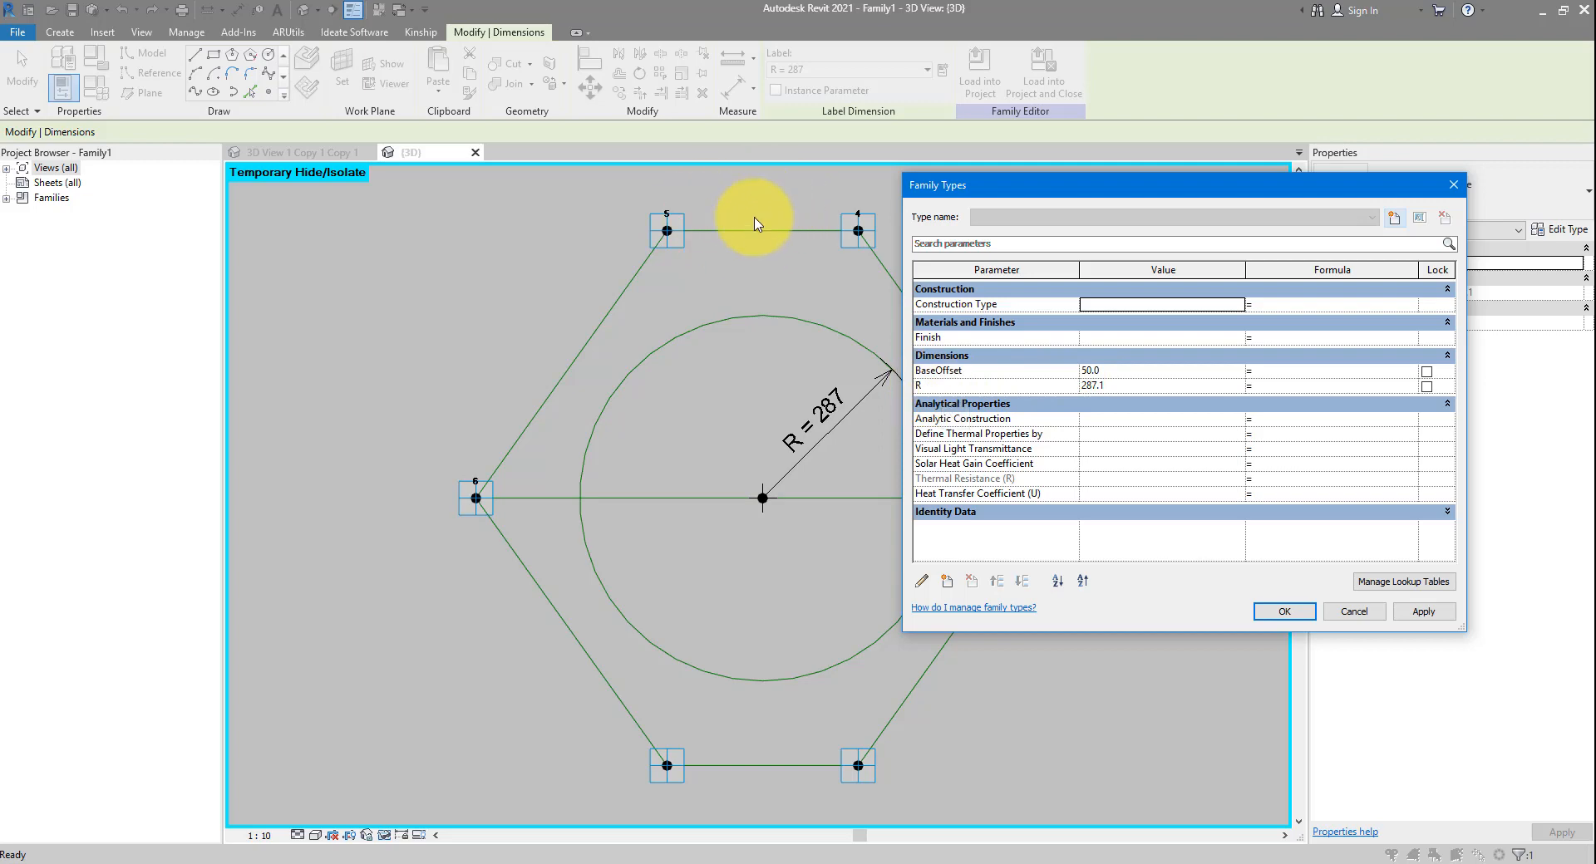
click(1354, 612)
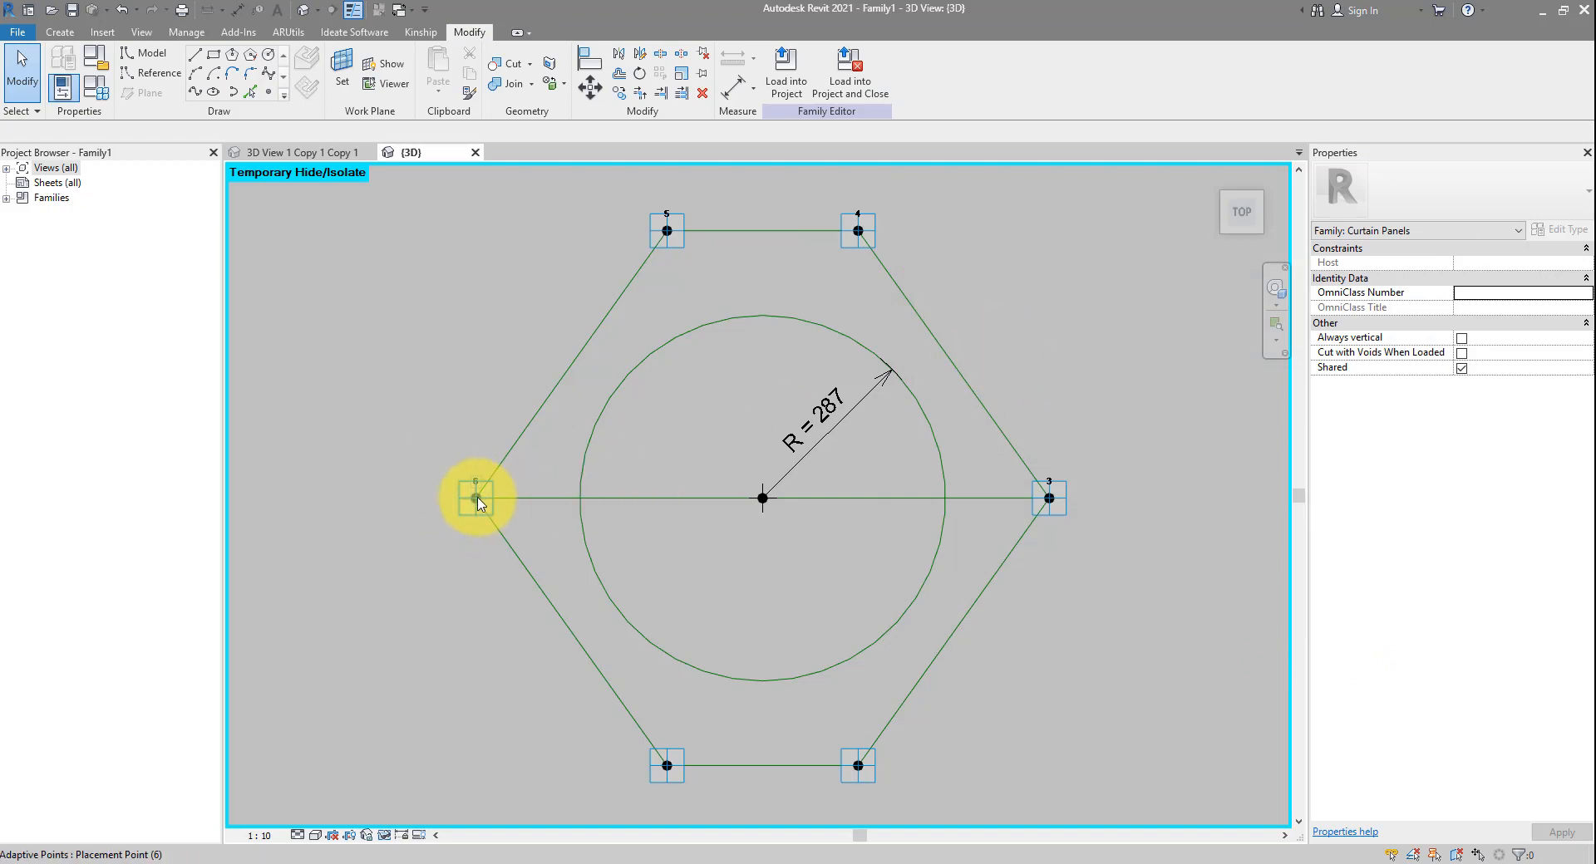
Set the work plane on the diagonal reference line and place an aligned dimension between adaptive points 6 and 3
shift+middle_drag(1051, 495, 588, 299)
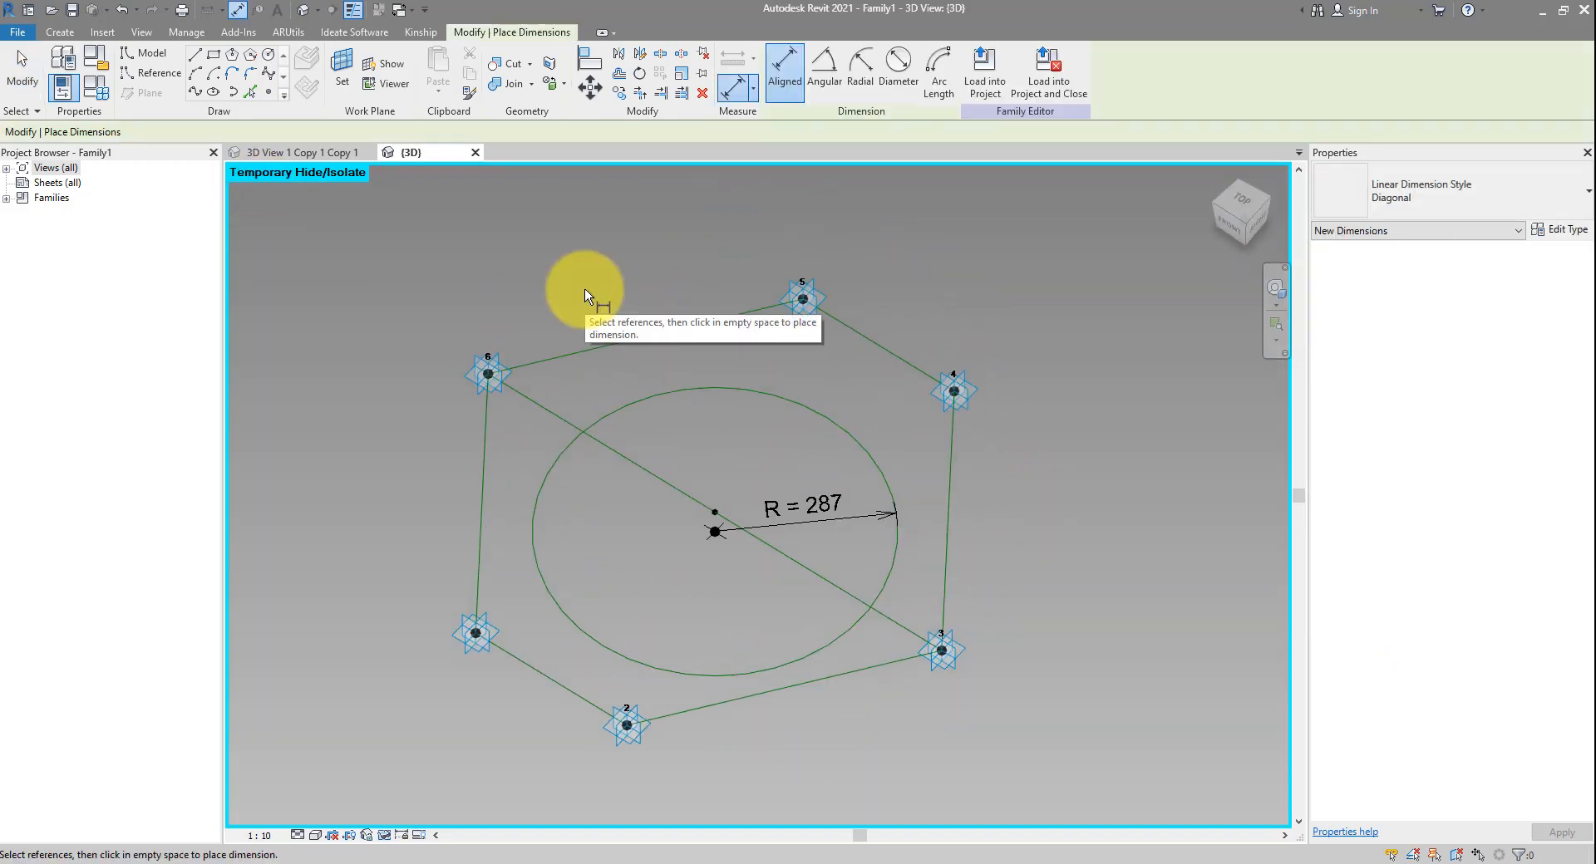
click(237, 11)
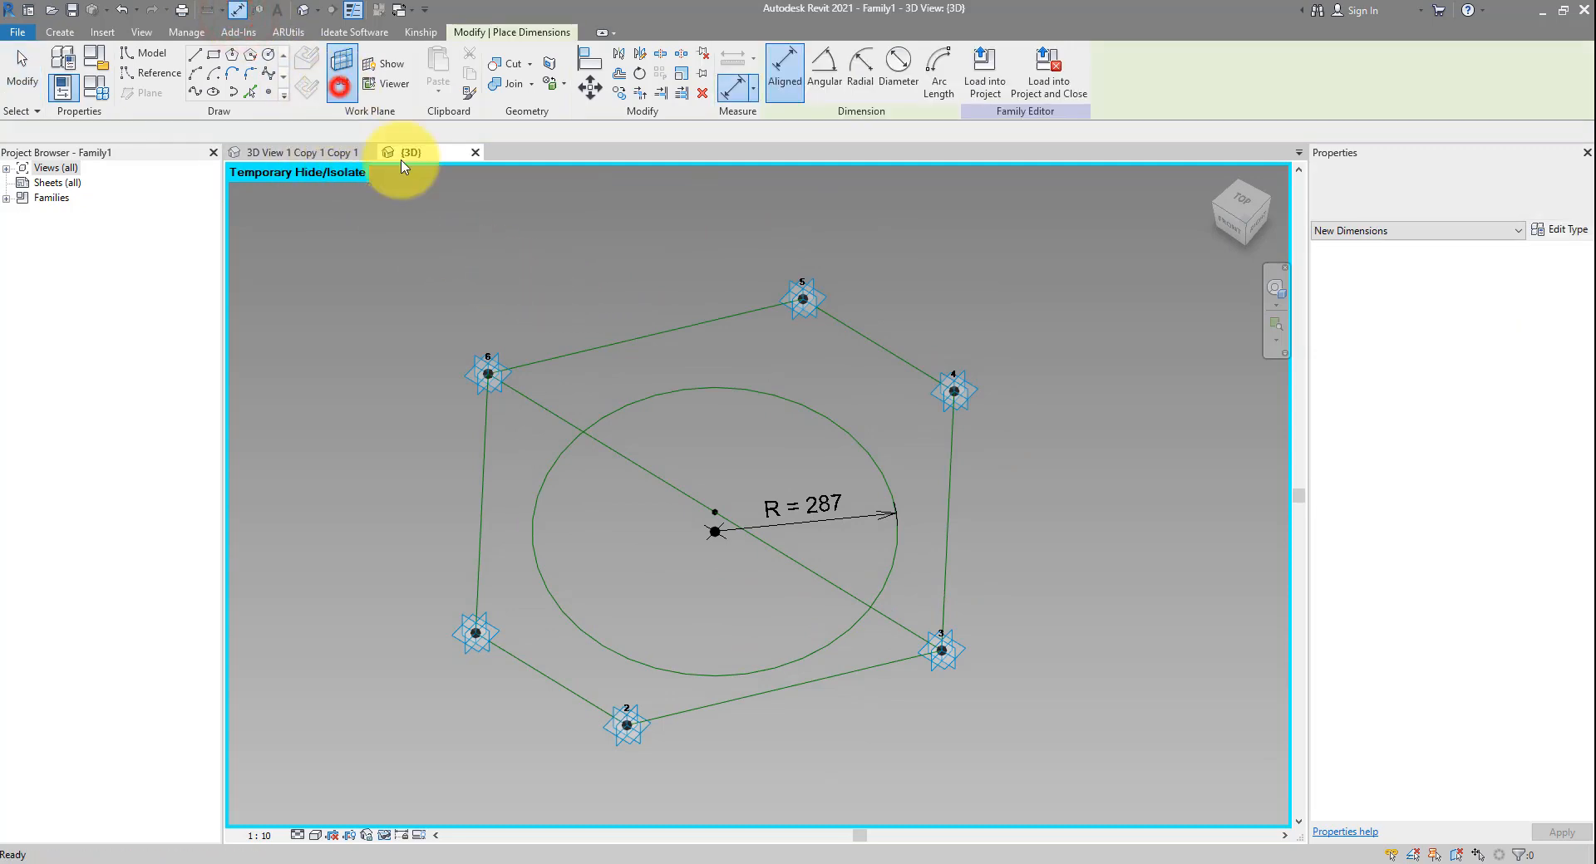
click(551, 411)
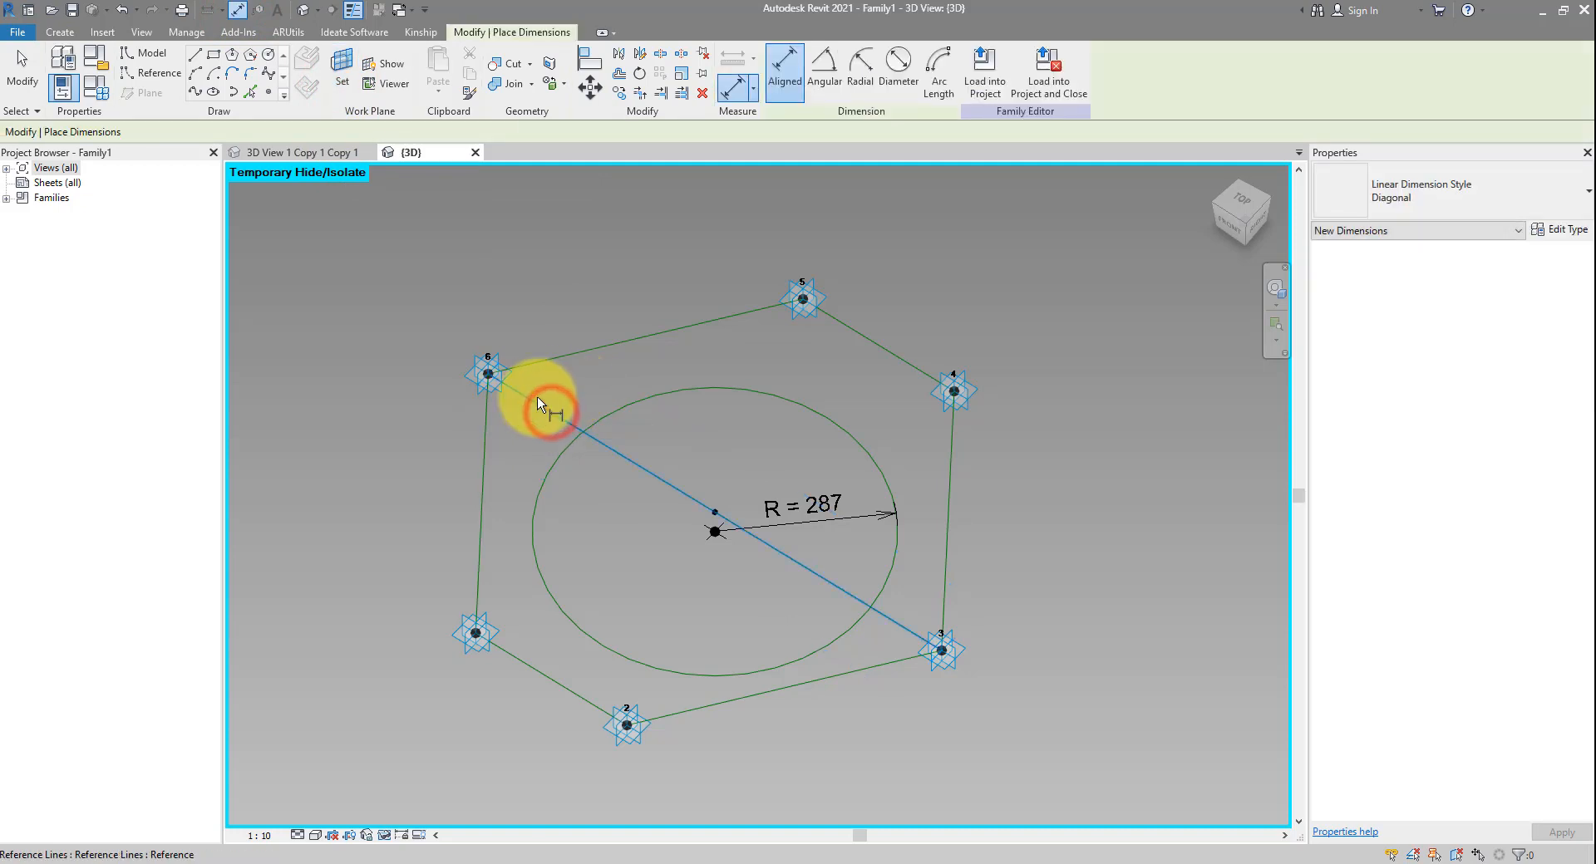
click(489, 377)
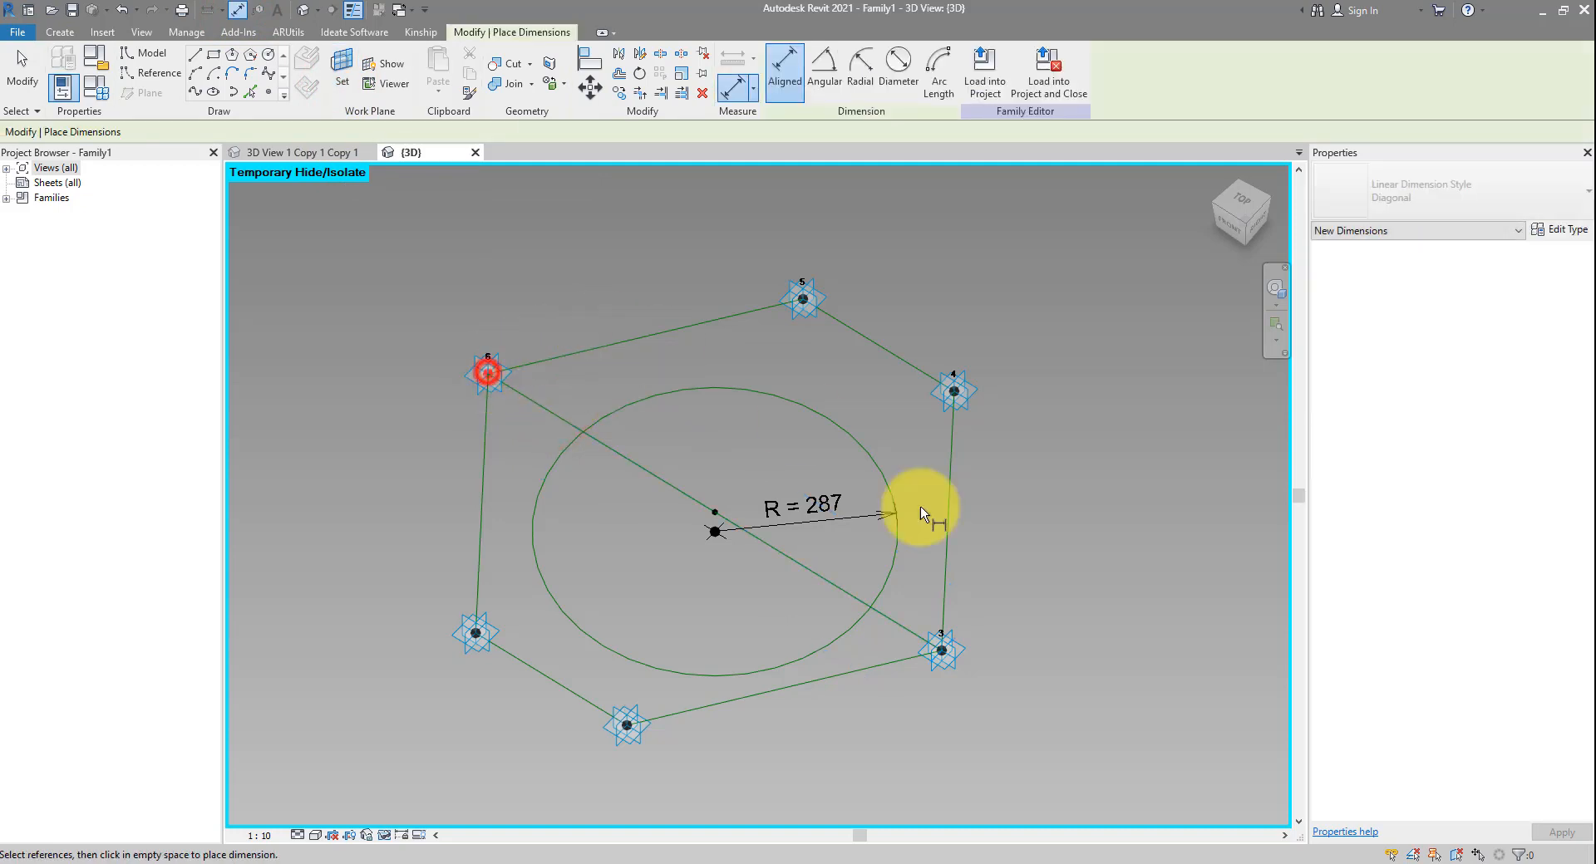
click(942, 652)
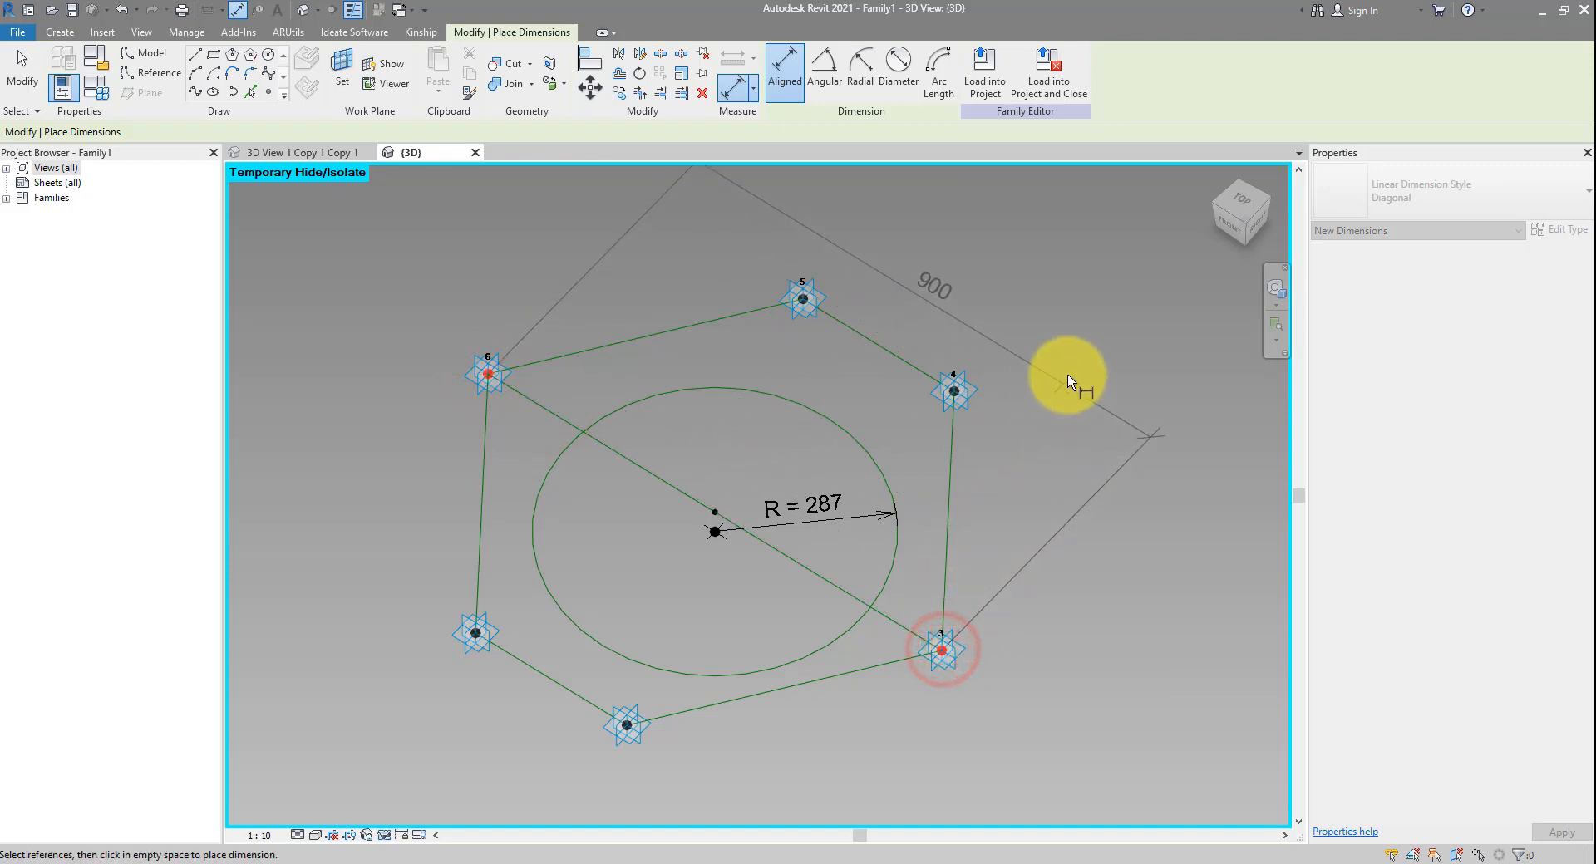
click(1073, 364)
middle_drag(1033, 345, 1020, 413)
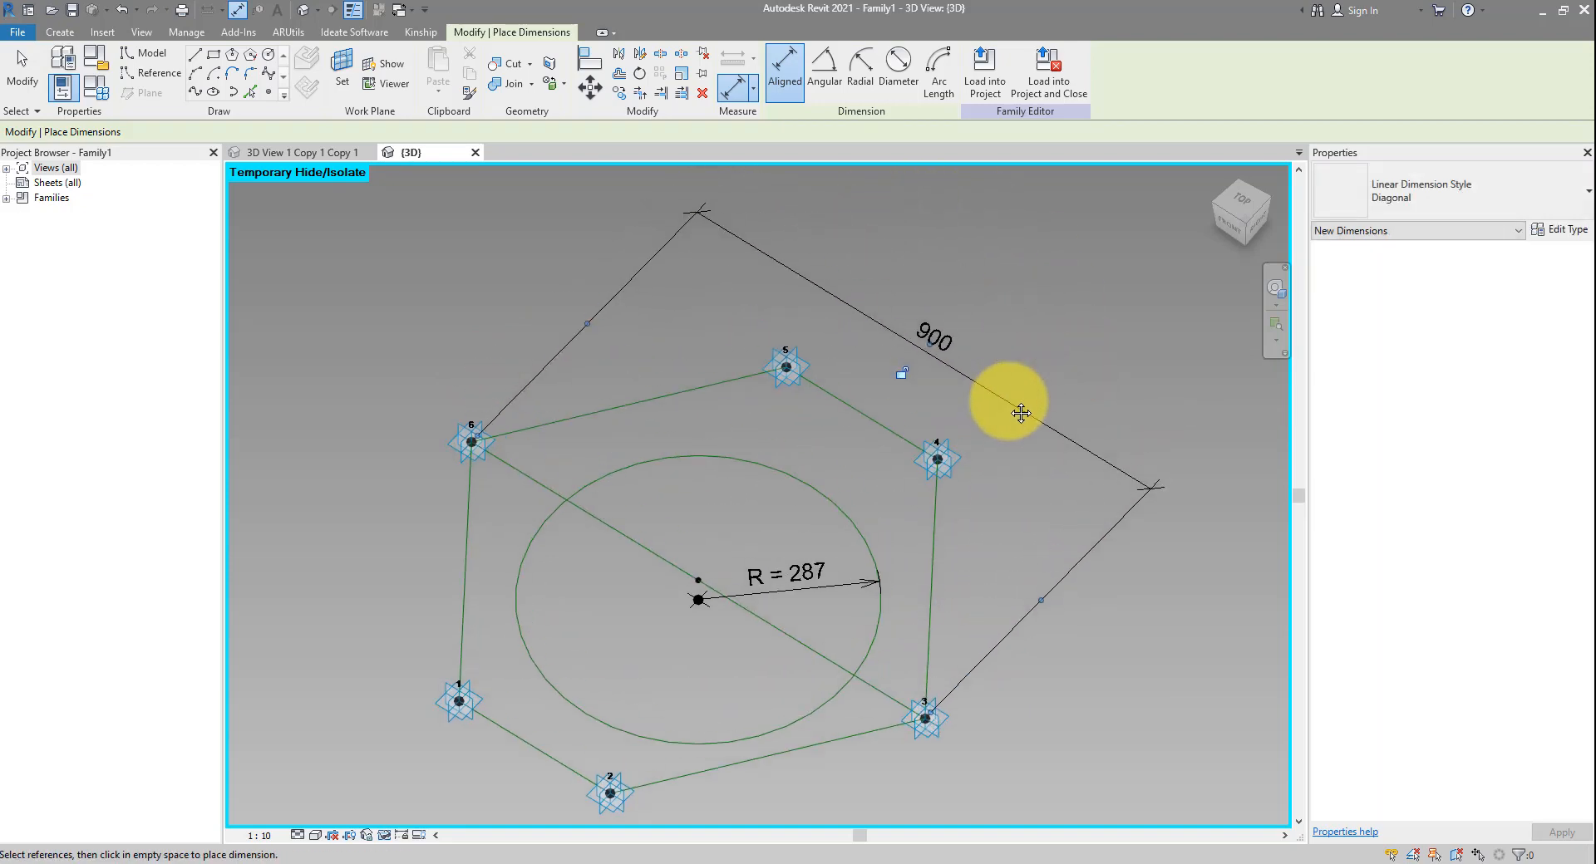
key(Escape)
Label the dimension between points 6 and 3 with a new instance reporting parameter named PanelWidth
click(938, 334)
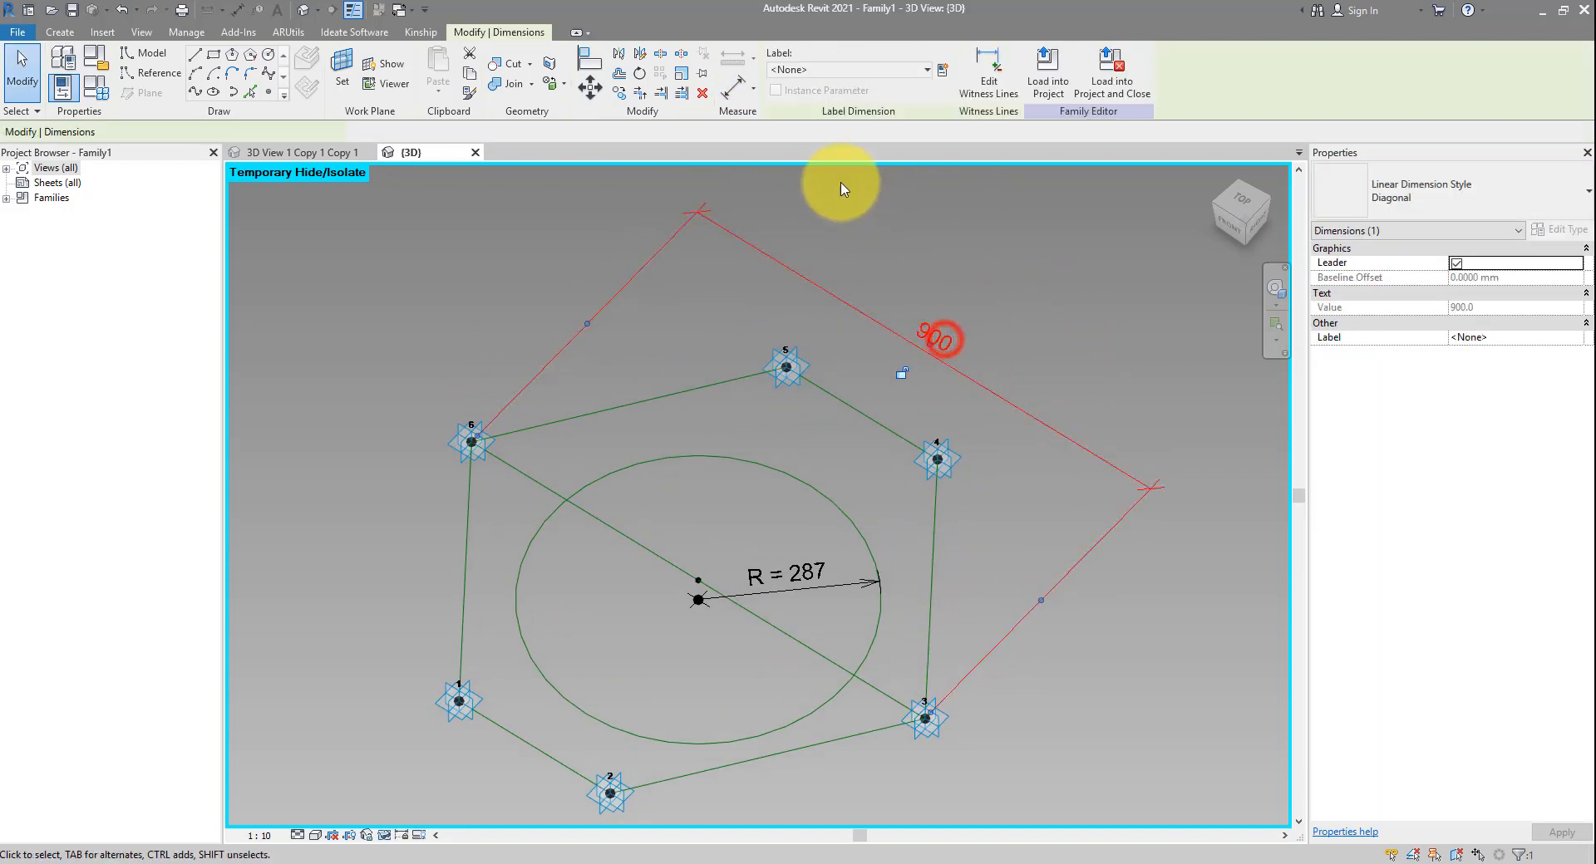
click(943, 69)
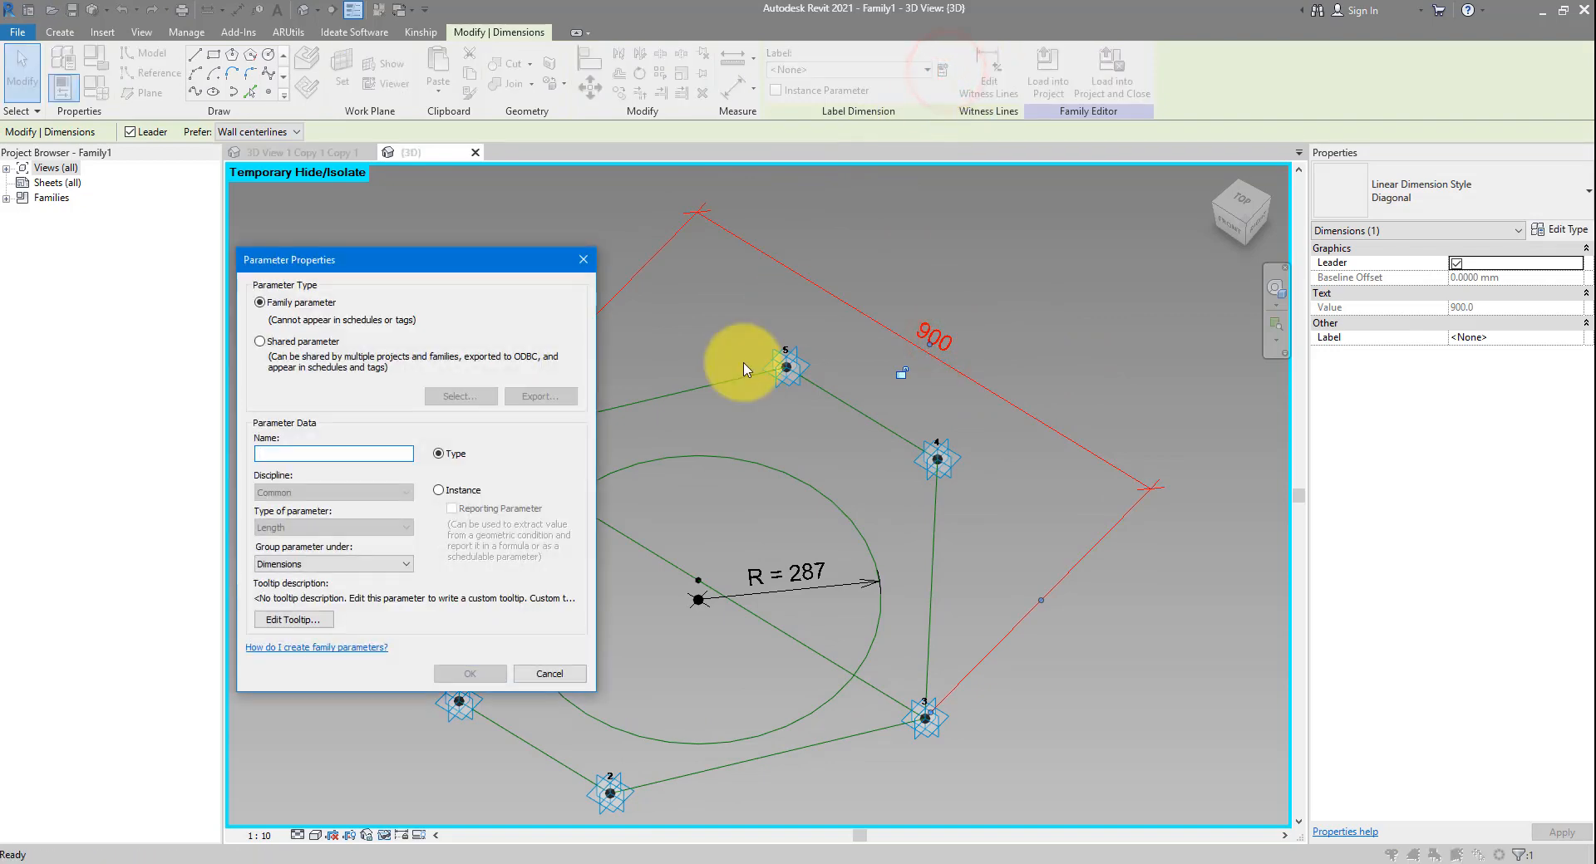
click(439, 490)
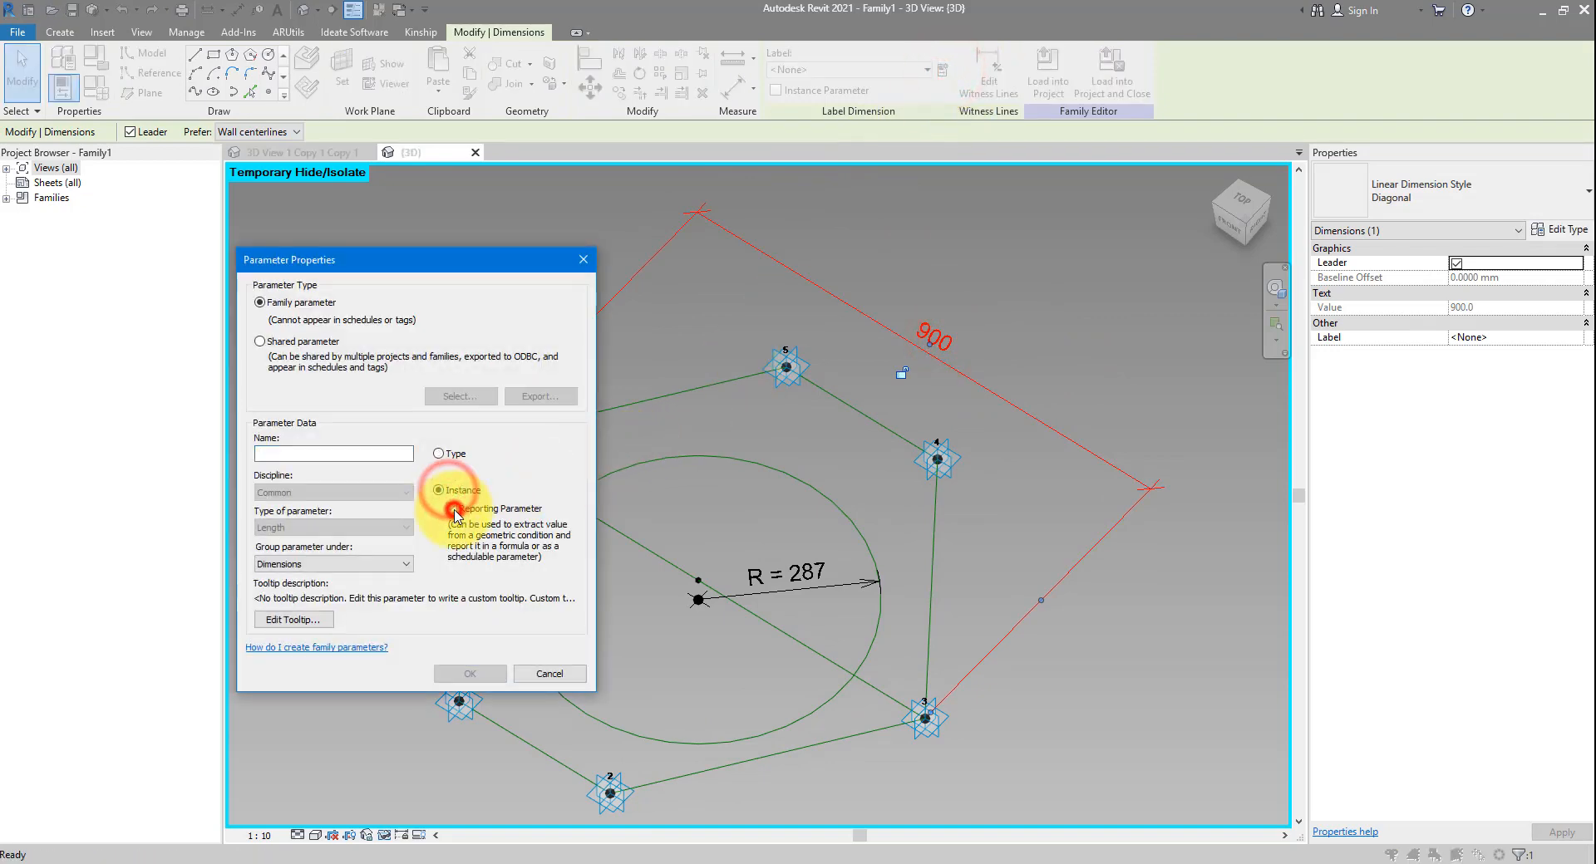
click(453, 510)
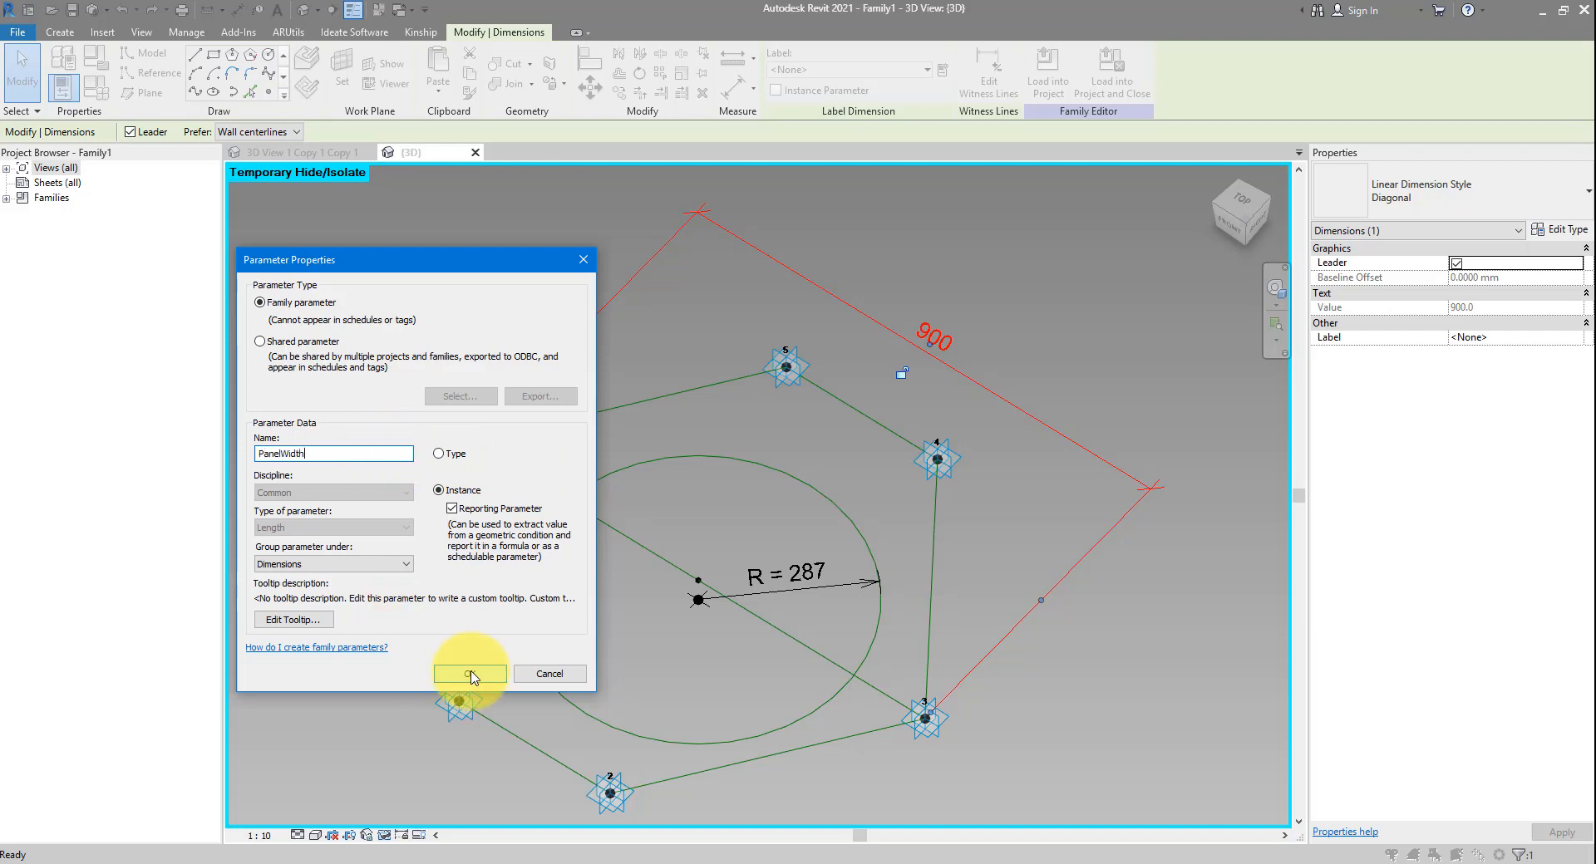
click(469, 674)
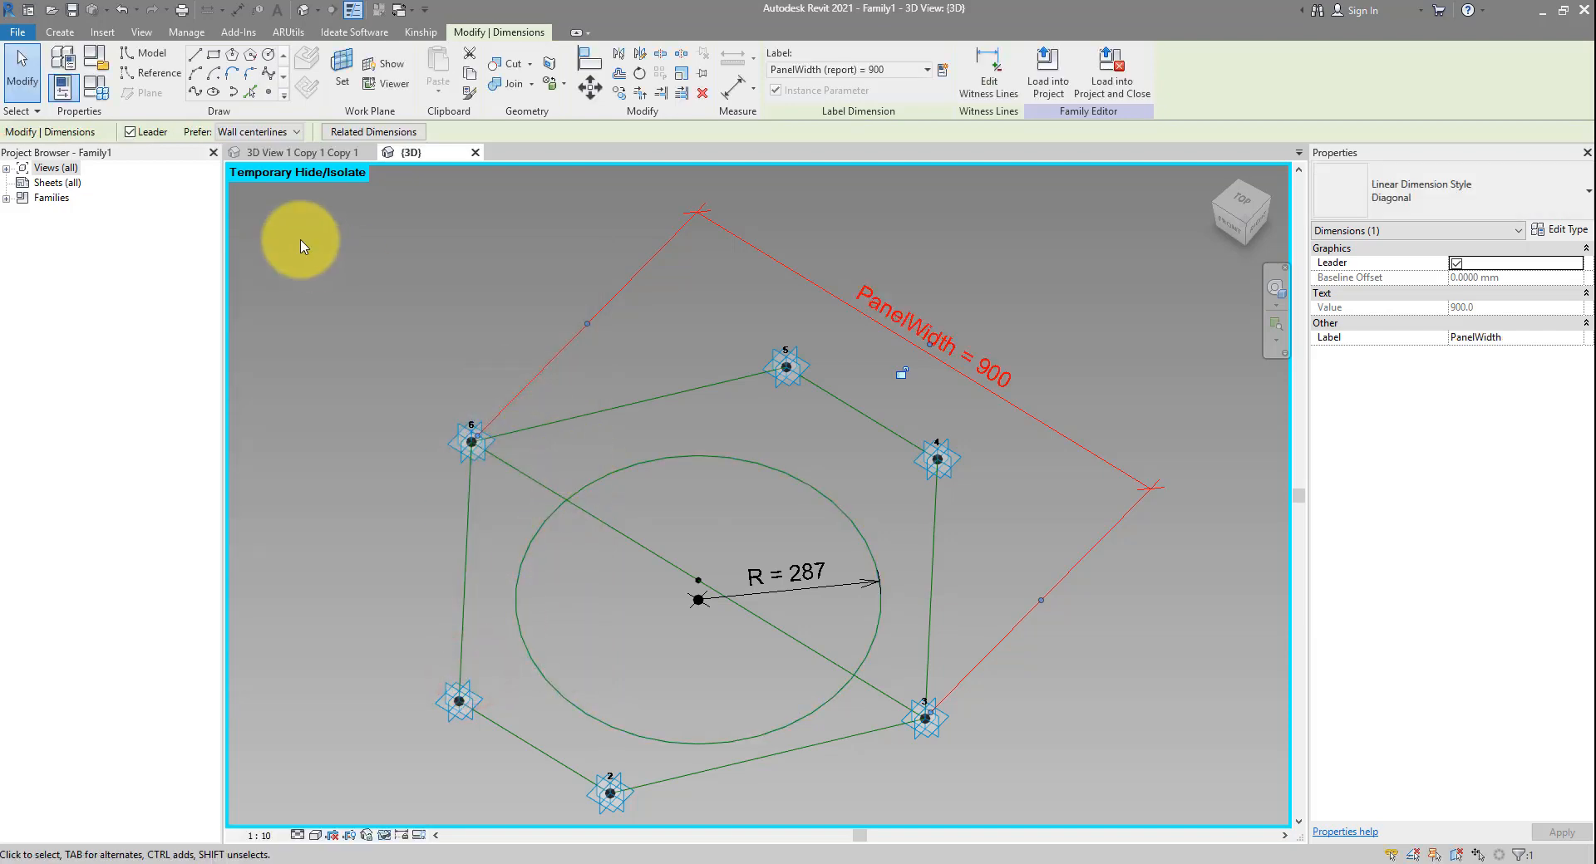
Enter PanelWidth as the formula for R in the family types and try to apply it
click(95, 86)
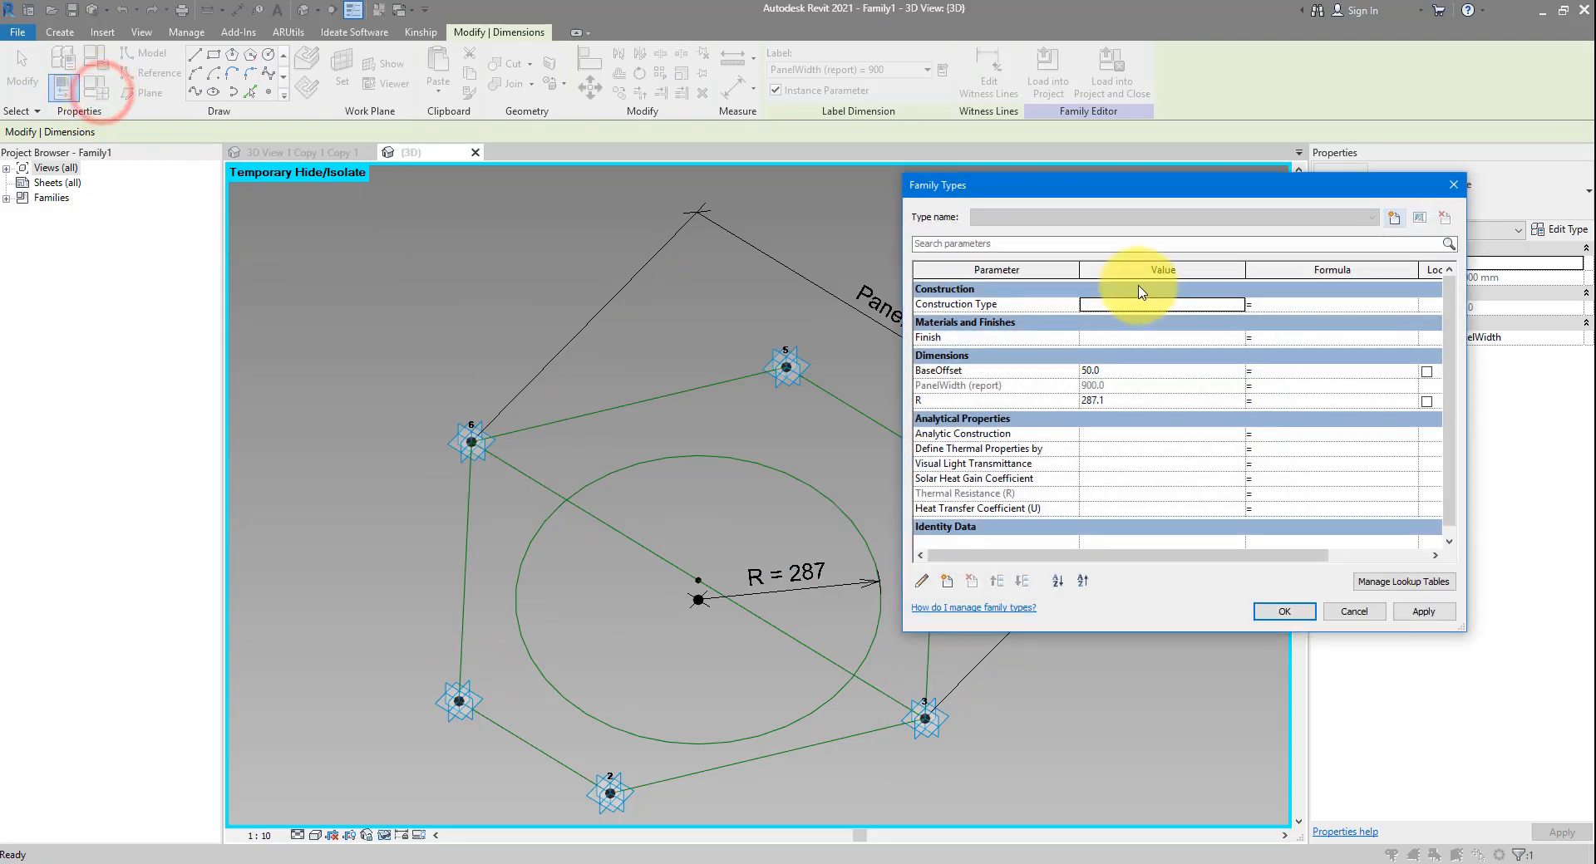
drag(1097, 186, 1200, 279)
click(1069, 480)
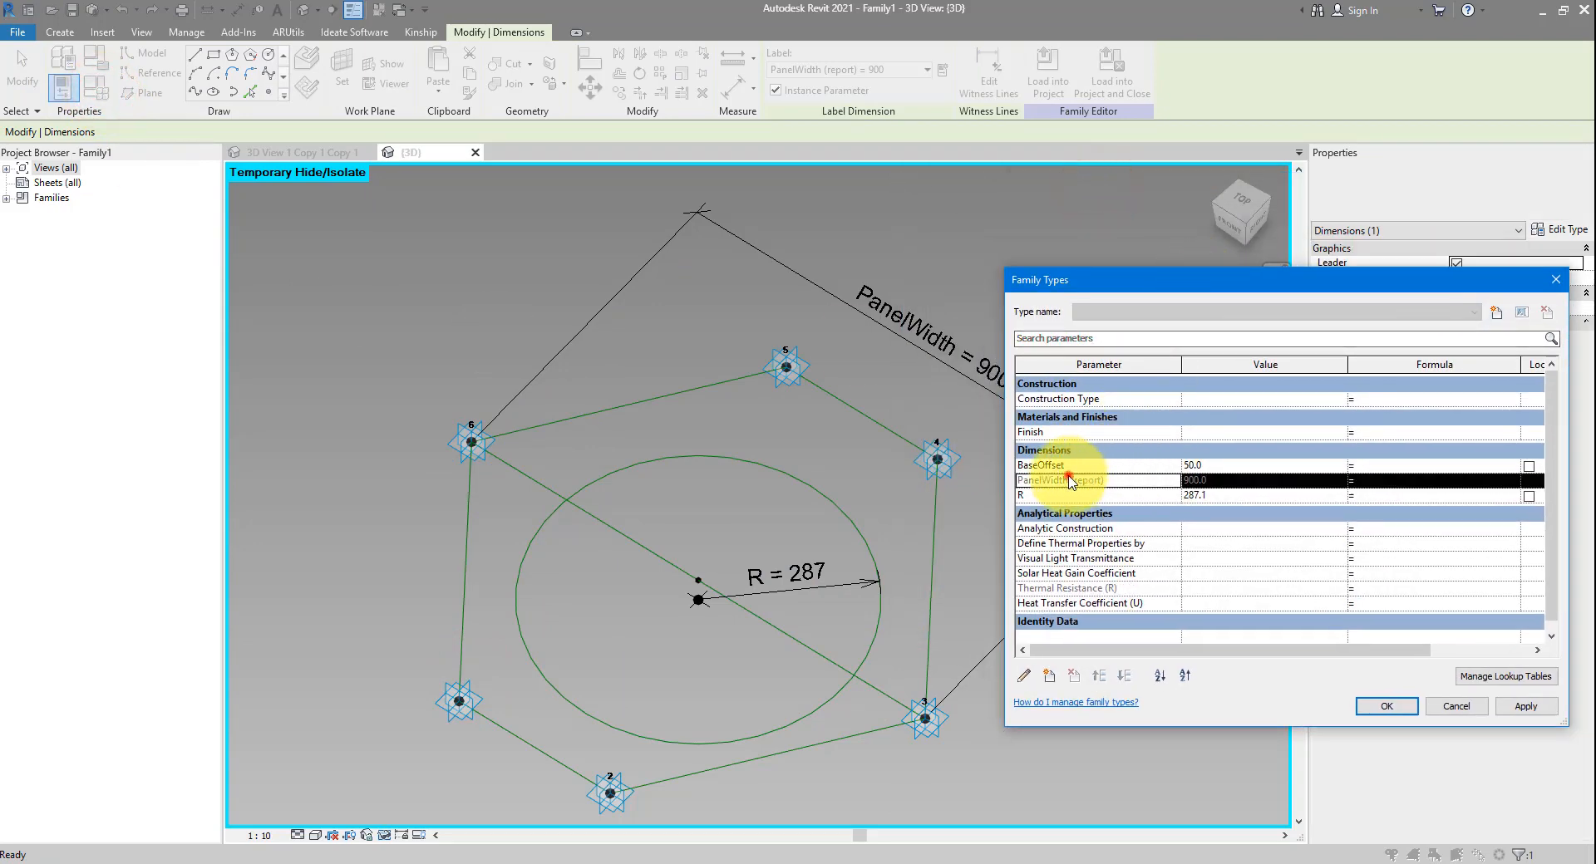
drag(1070, 481, 1019, 479)
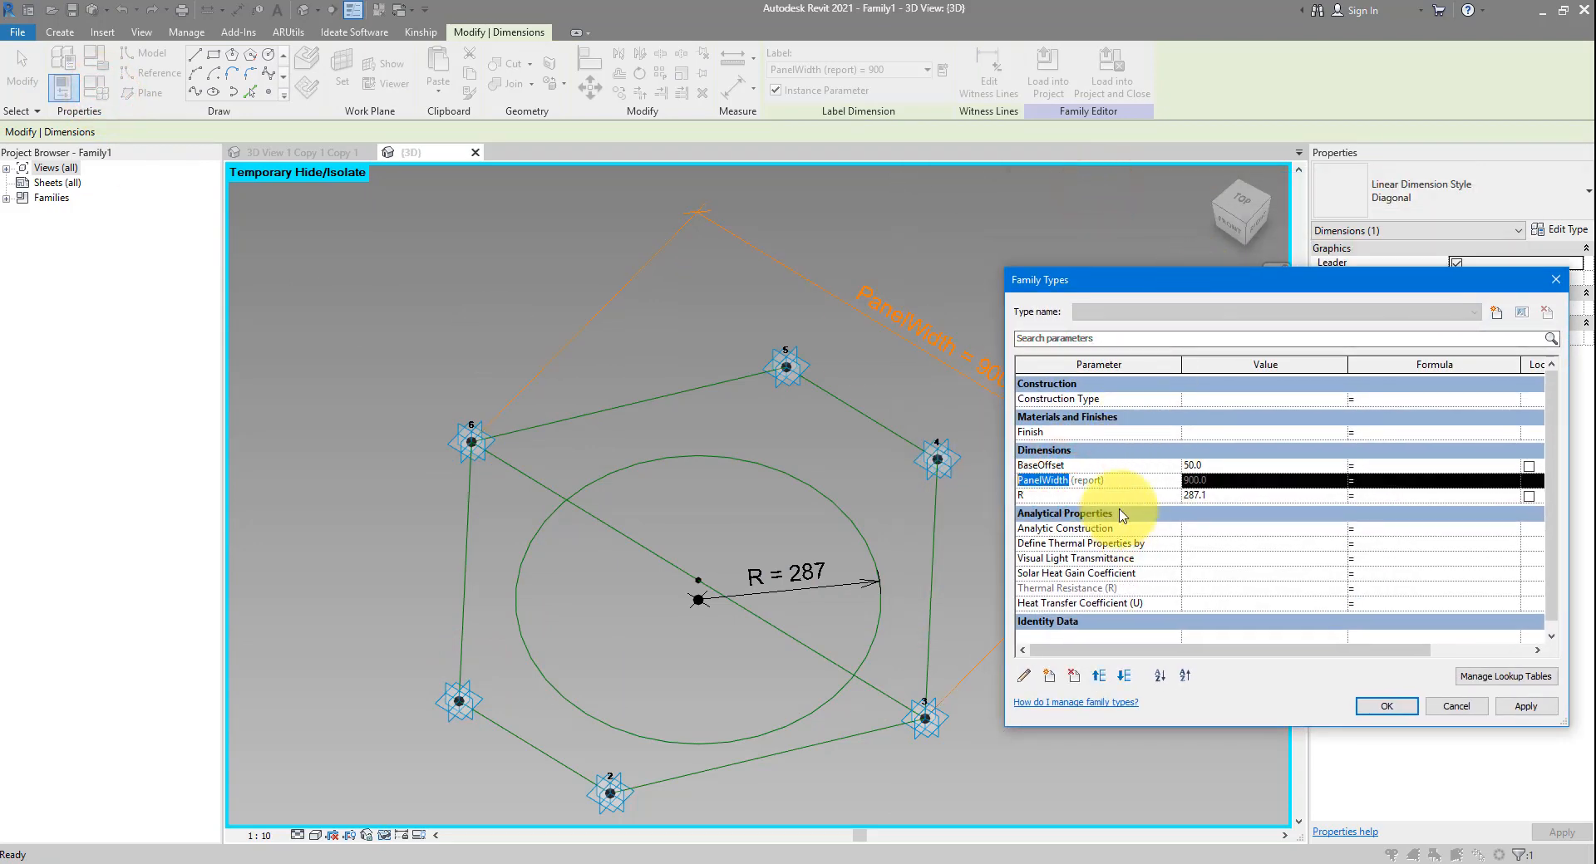
click(1384, 493)
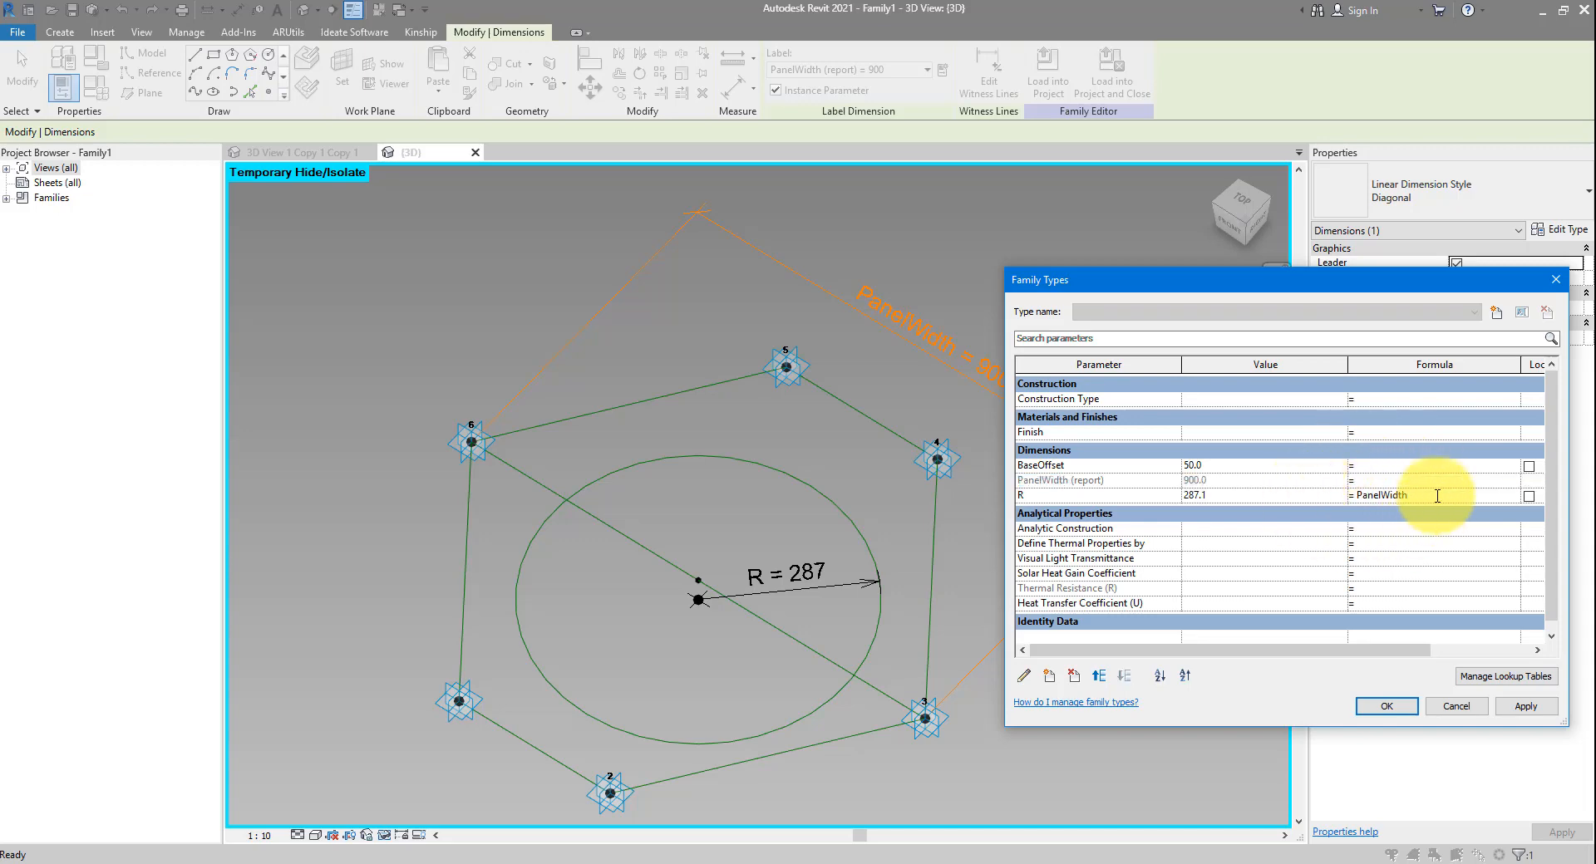
click(1387, 706)
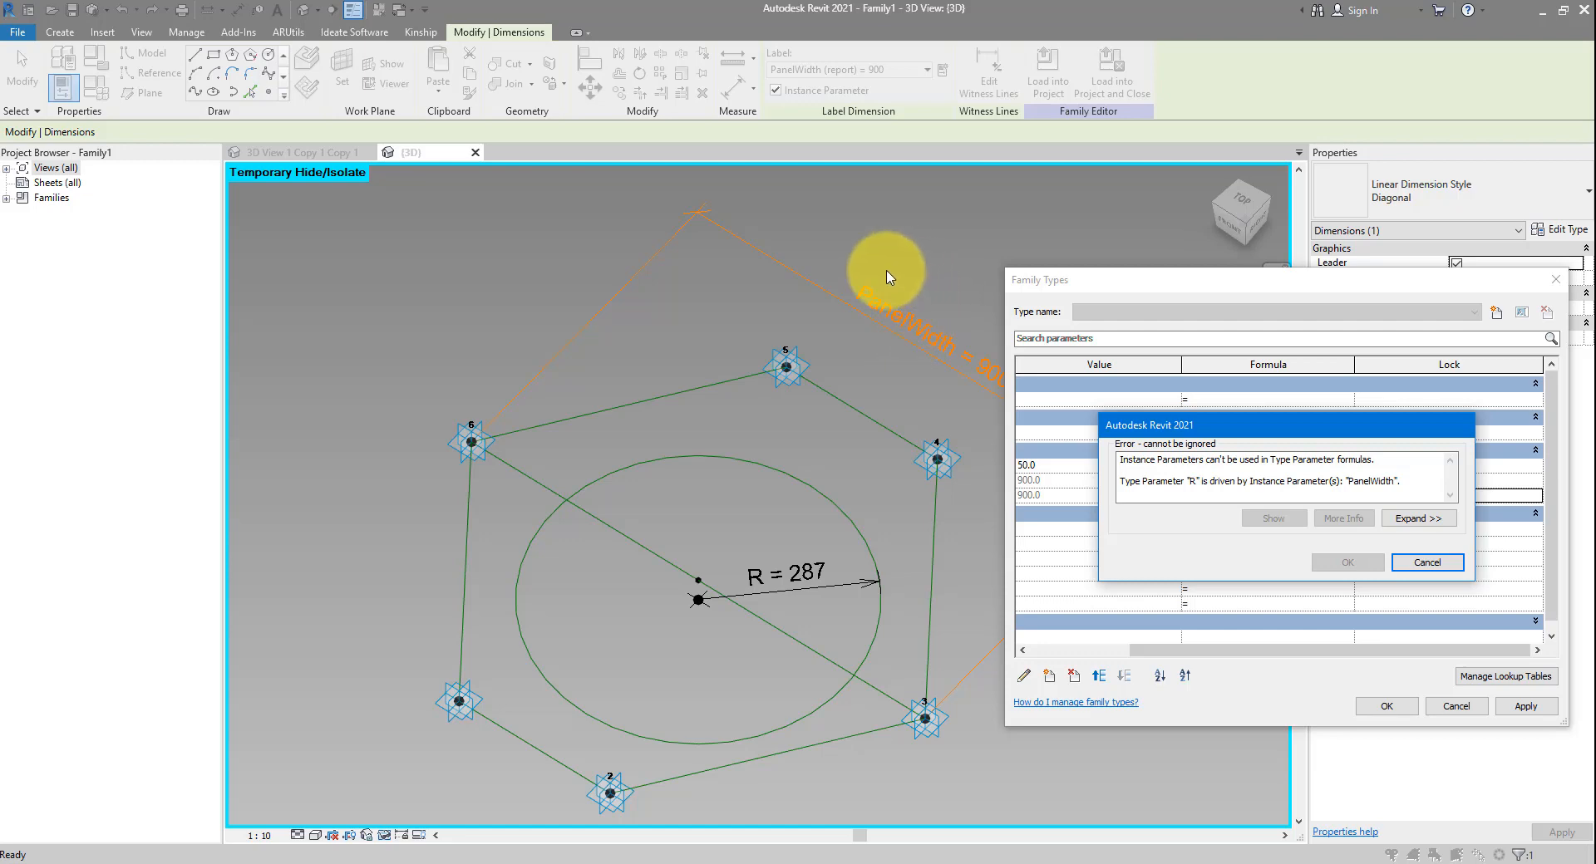
click(1423, 562)
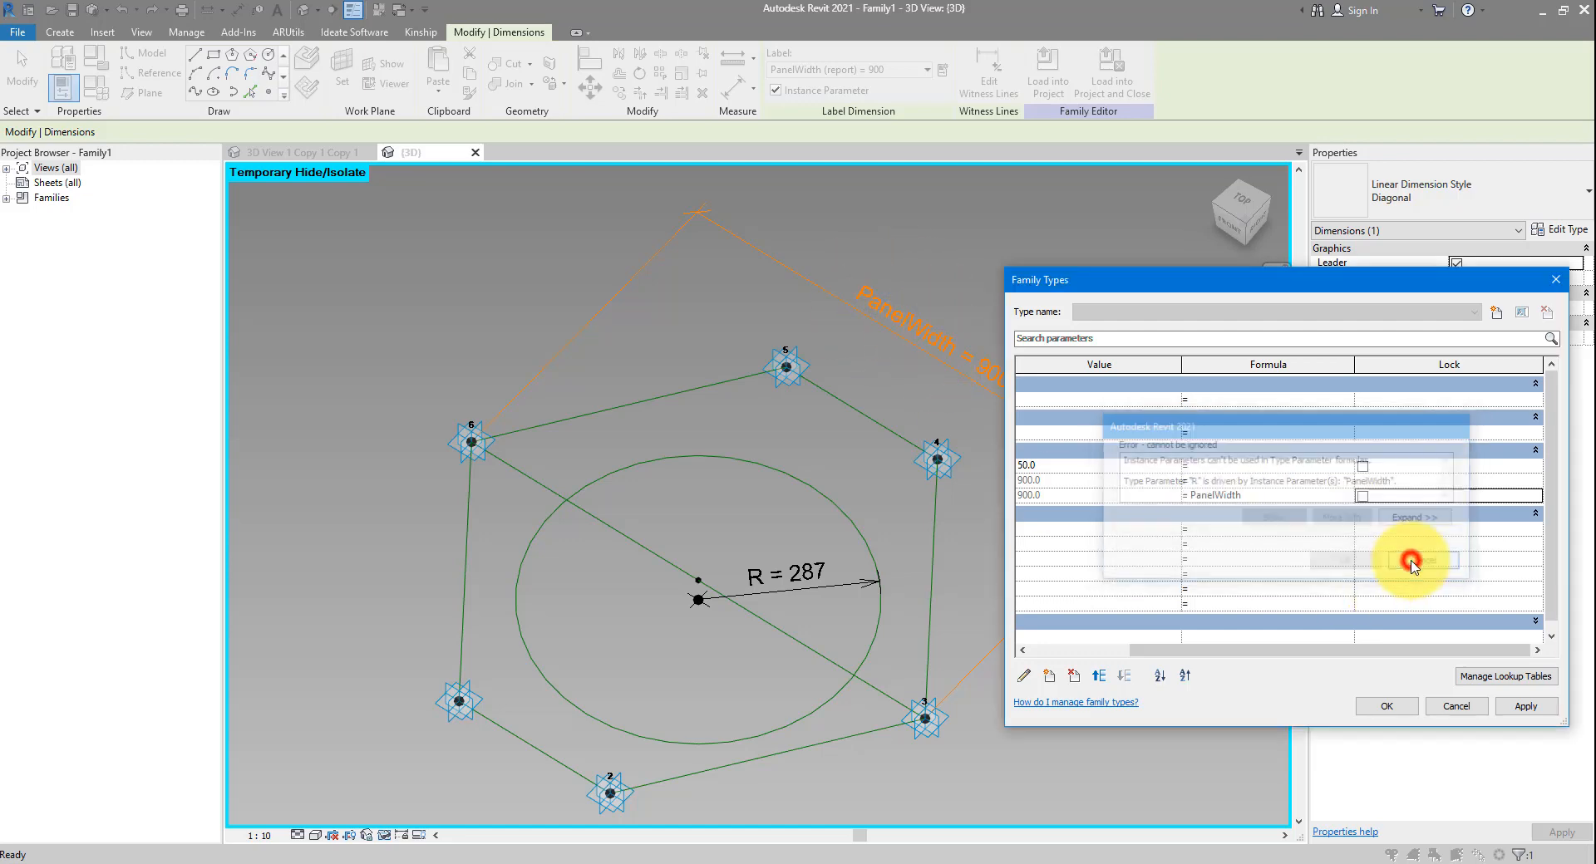
Change R from a type to an instance parameter and accept the family types with the PanelWidth formula
drag(1181, 650, 1082, 651)
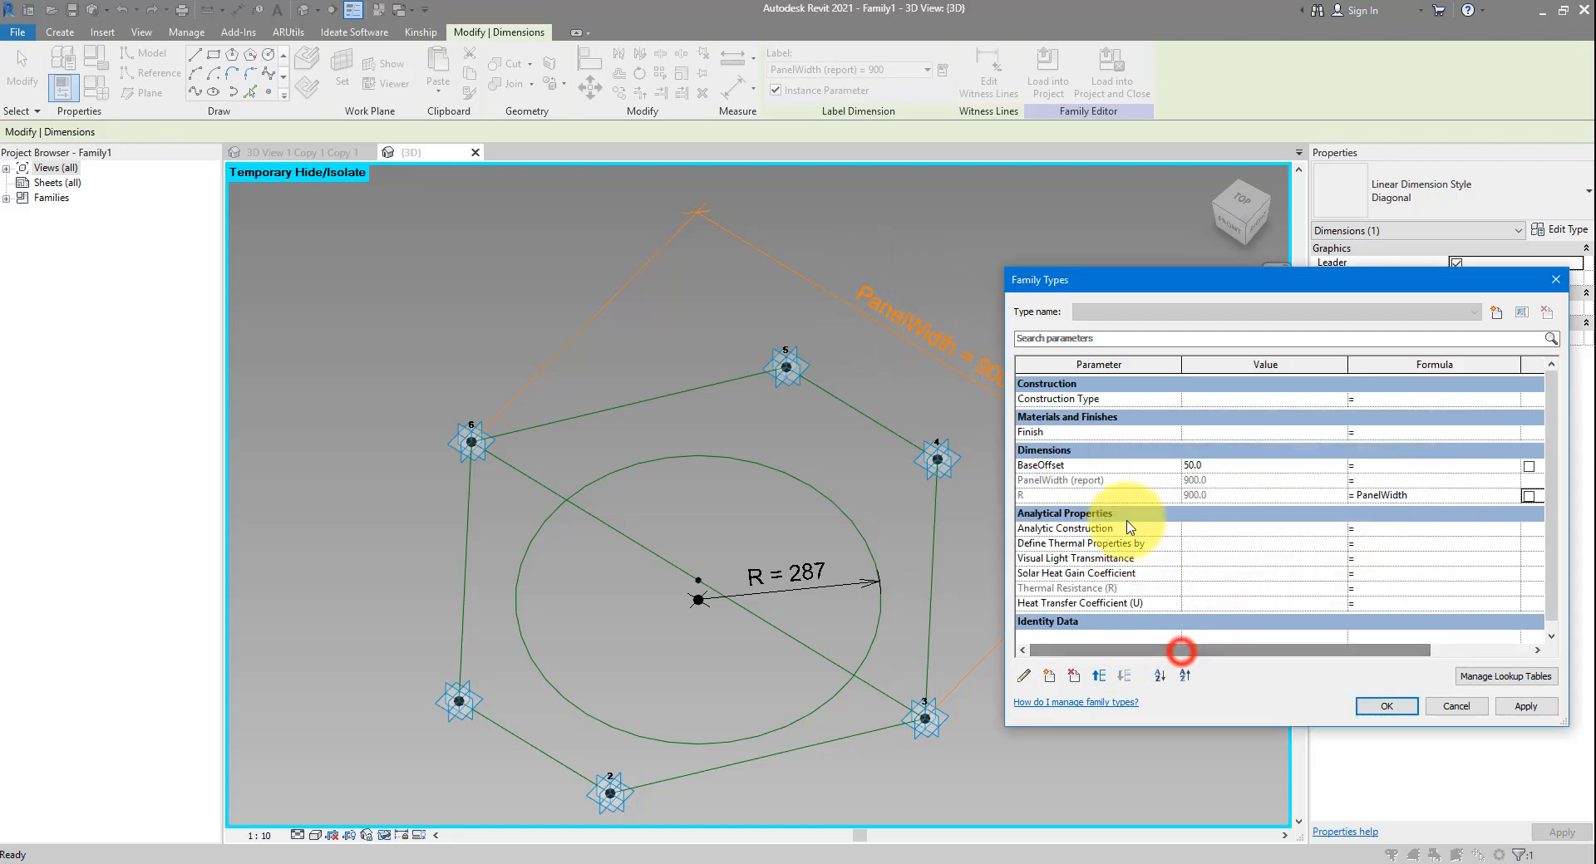
click(1039, 495)
click(1024, 677)
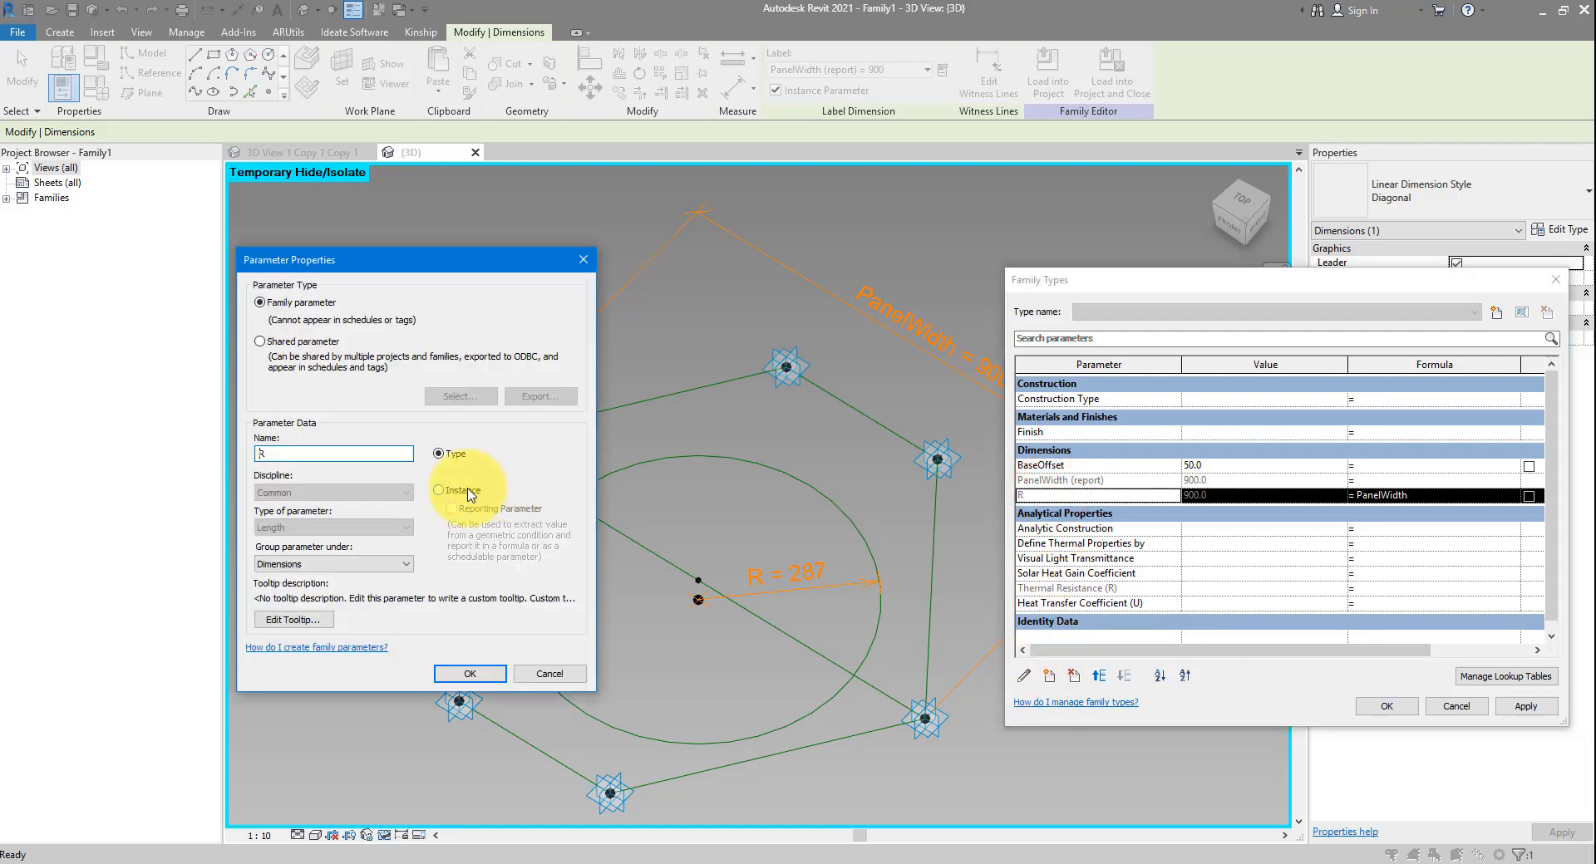
click(452, 492)
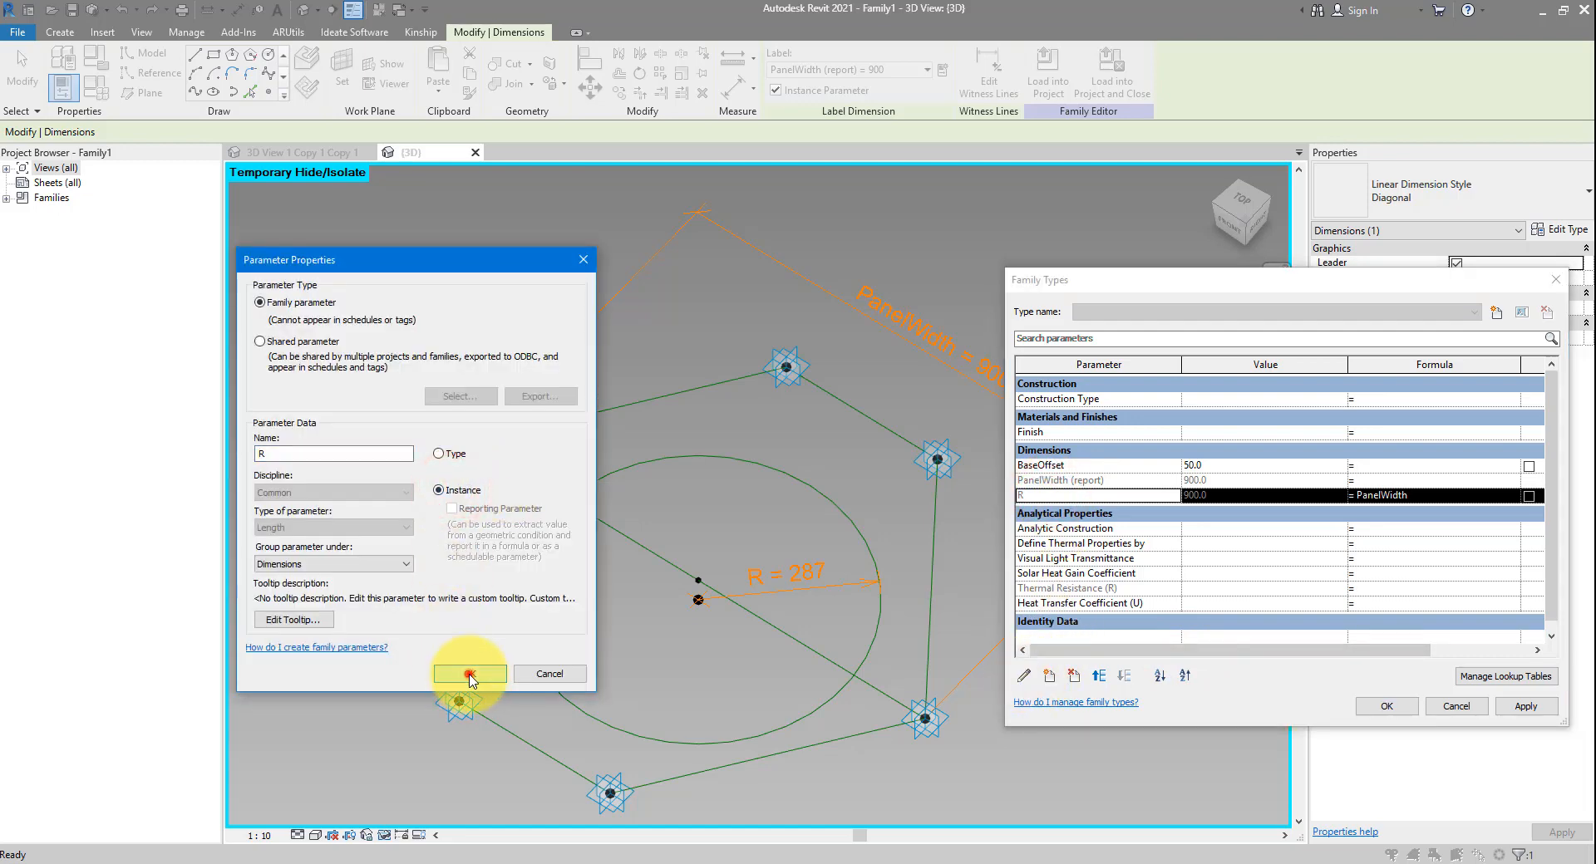
click(469, 674)
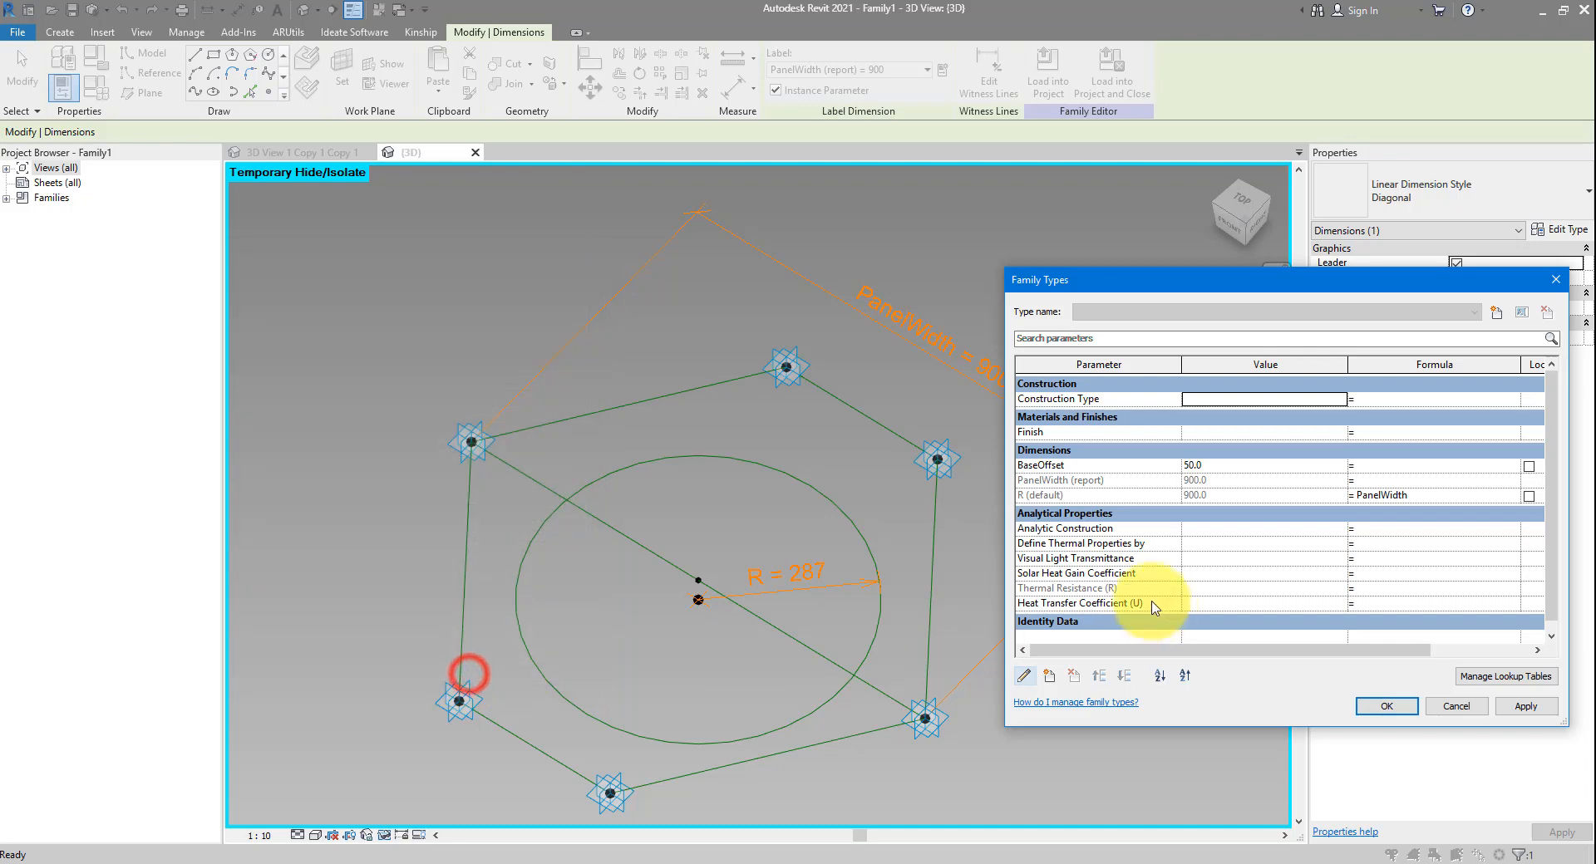
click(1381, 707)
scroll(891, 490, down, 5)
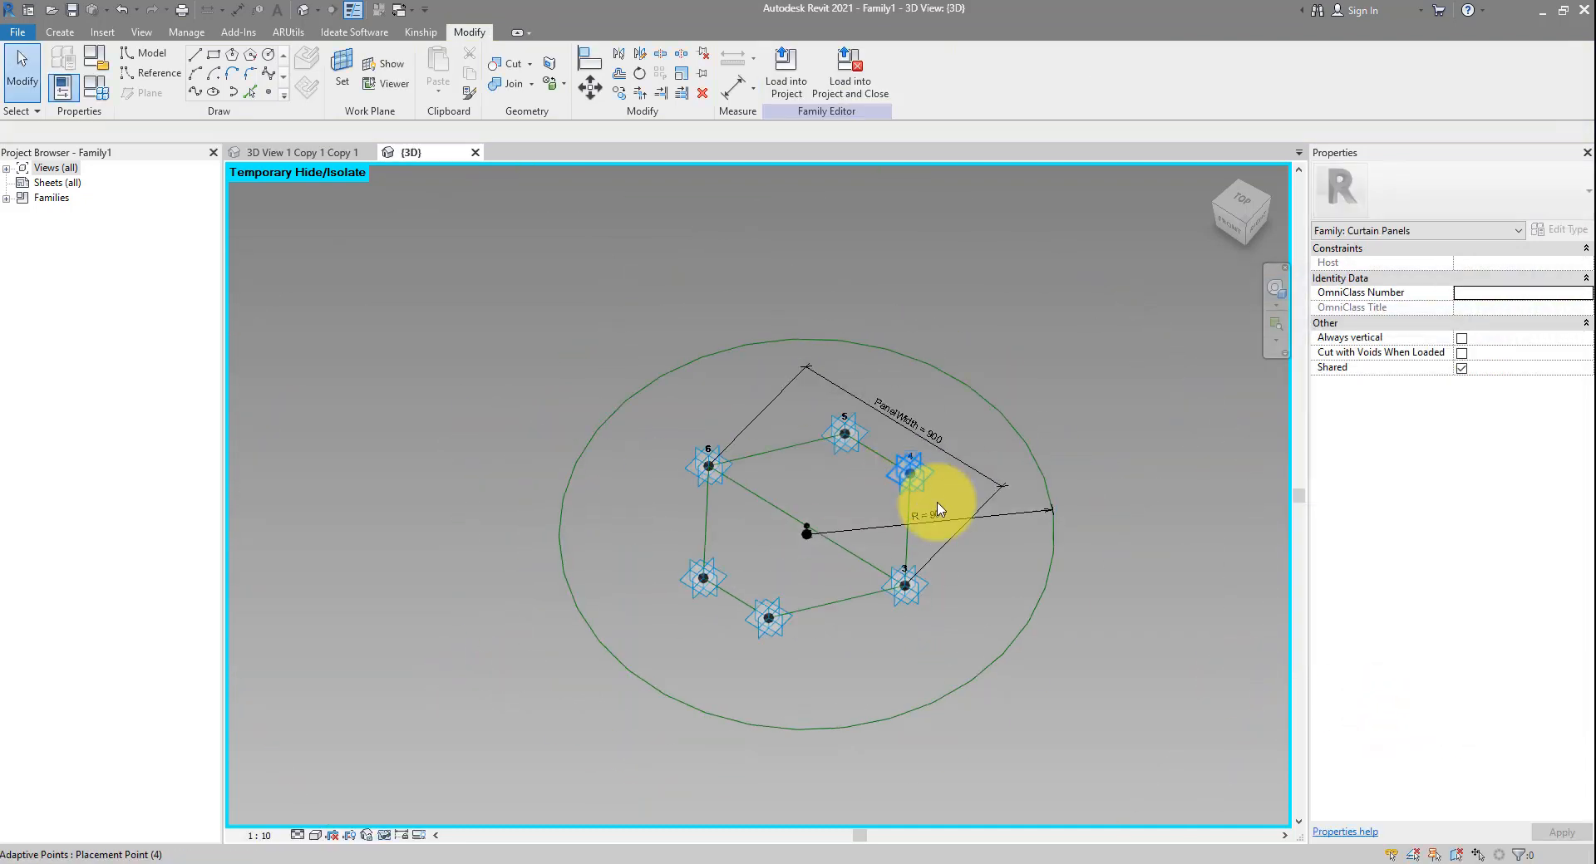
scroll(942, 509, up, 2)
middle_drag(941, 509, 823, 493)
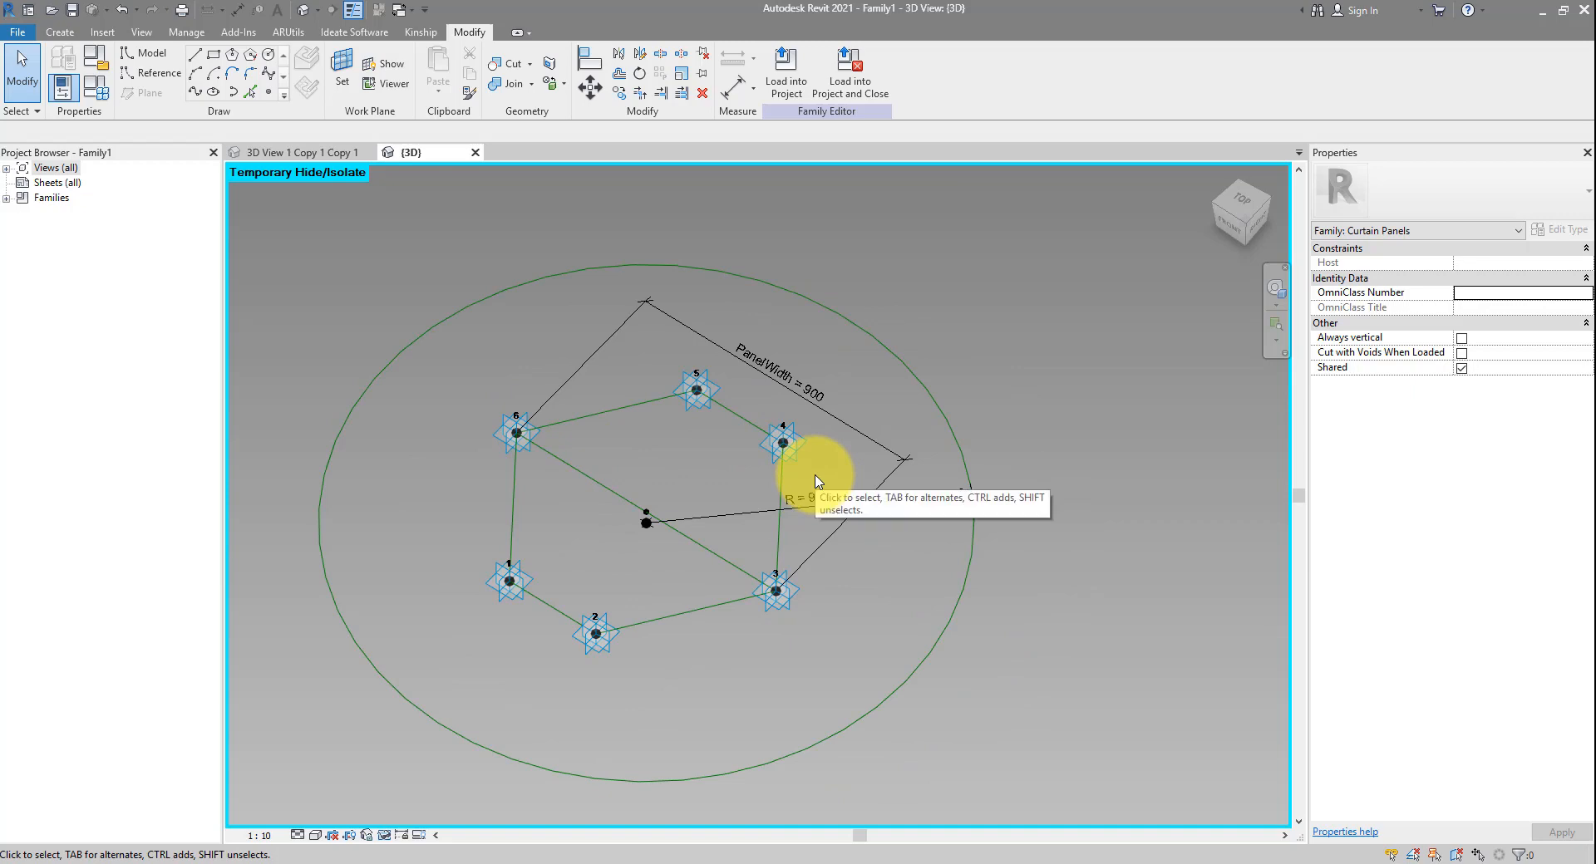
Try R's formula as PanelWidth / 2 and as PanelWidth / 2.8, applying each to the circle
click(100, 84)
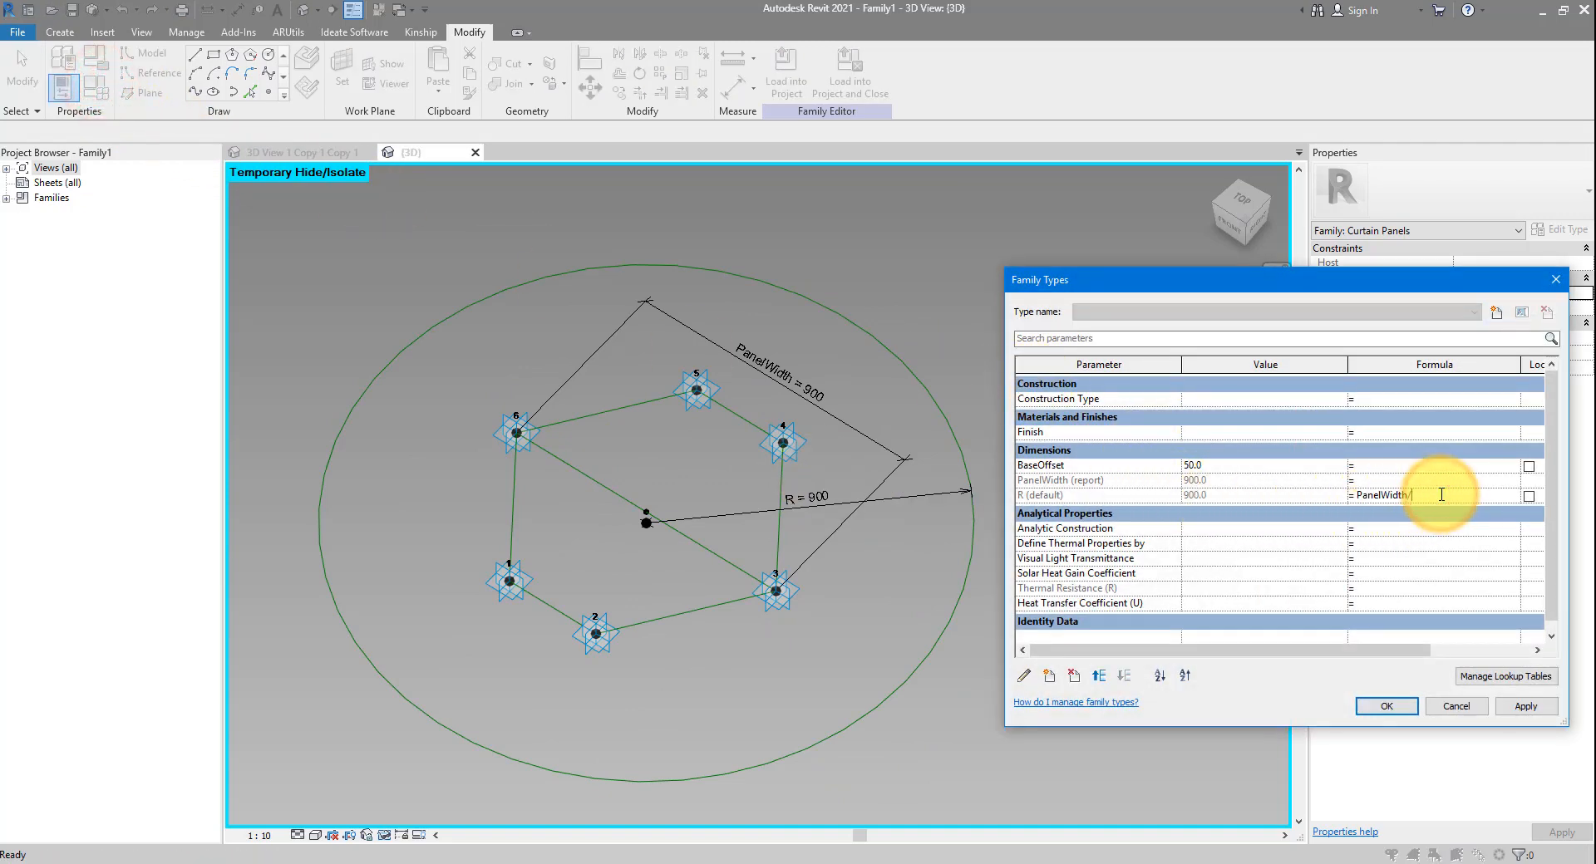
text(2)
key(Tab)
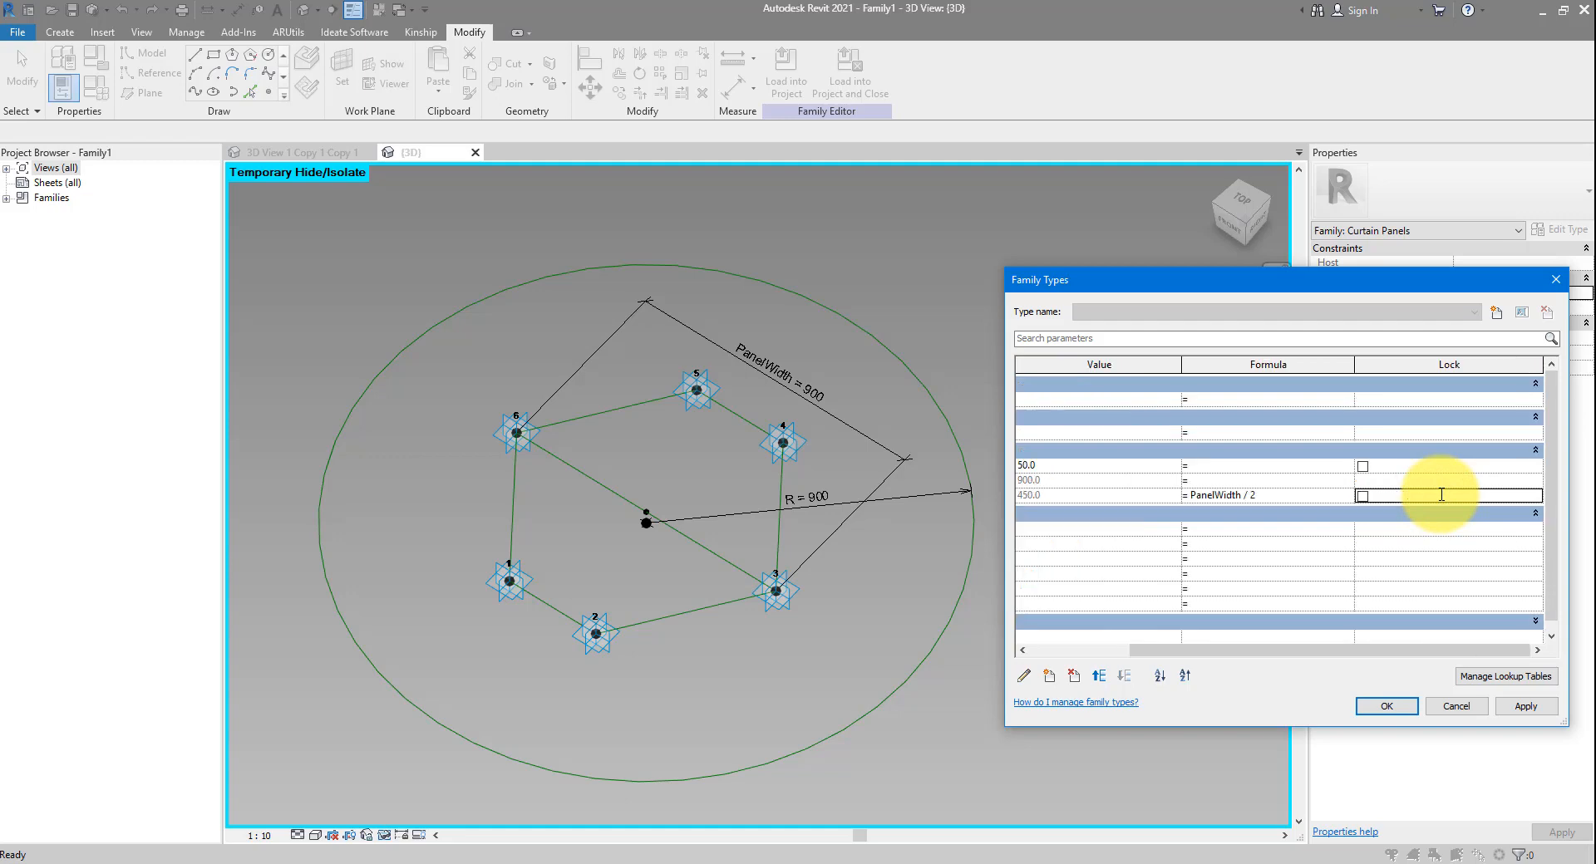
click(1526, 707)
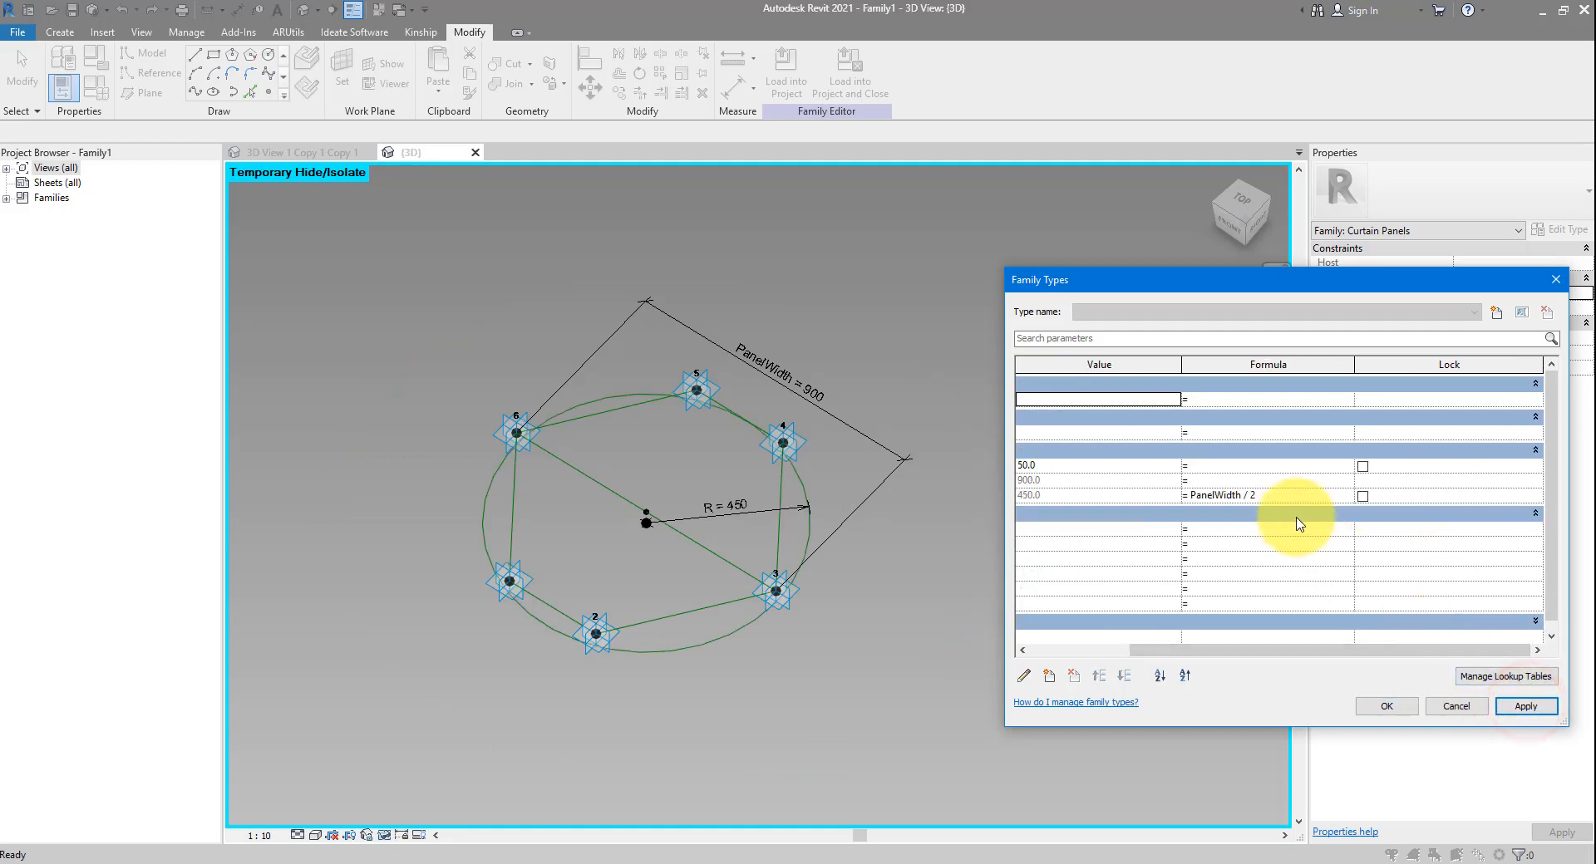
click(1275, 497)
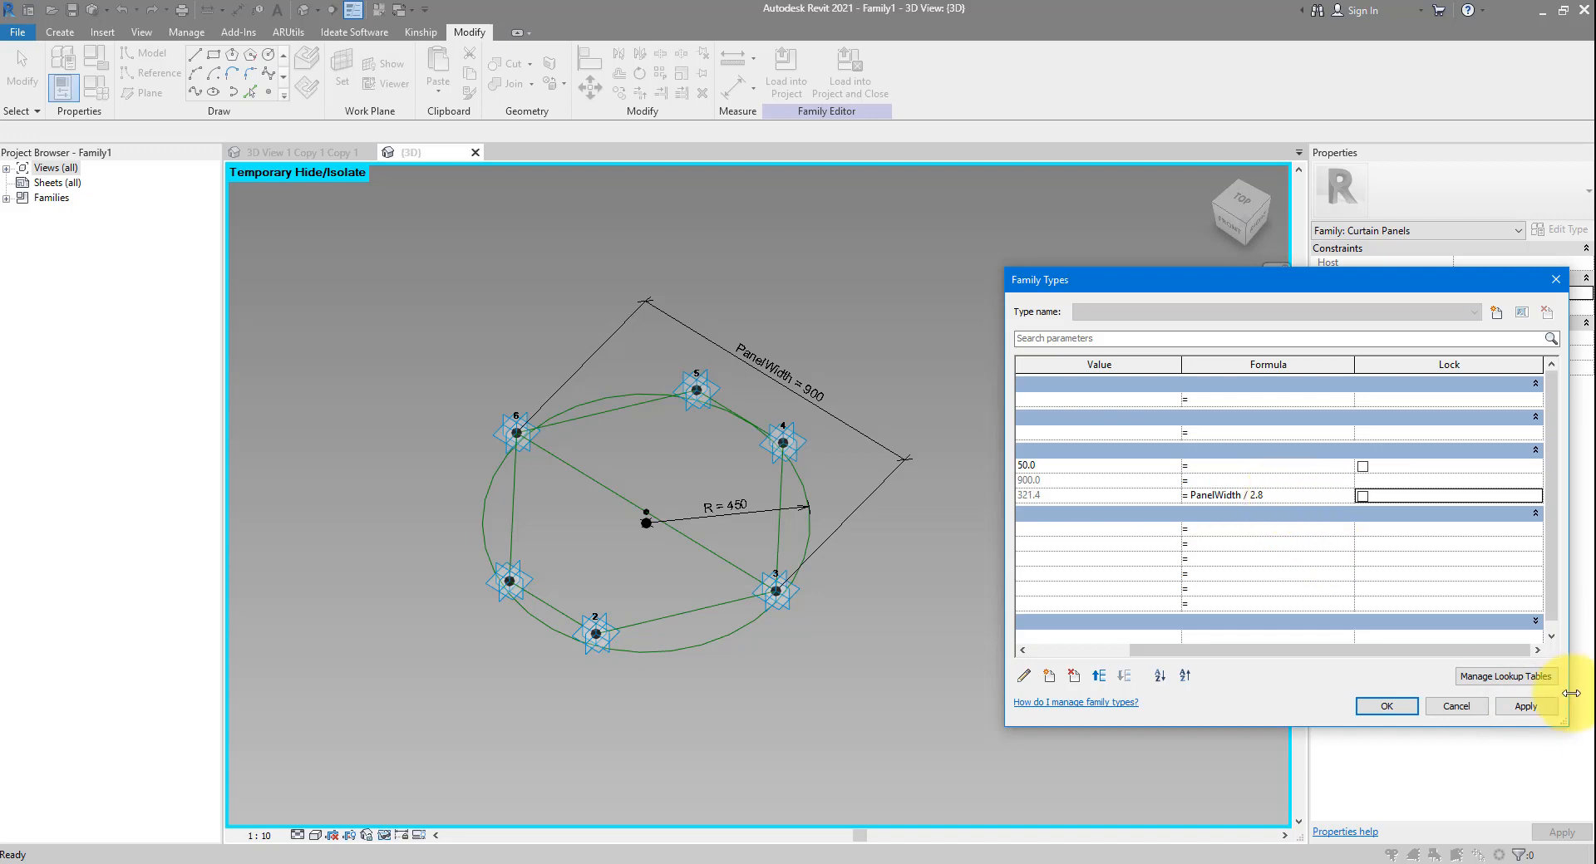
click(1538, 707)
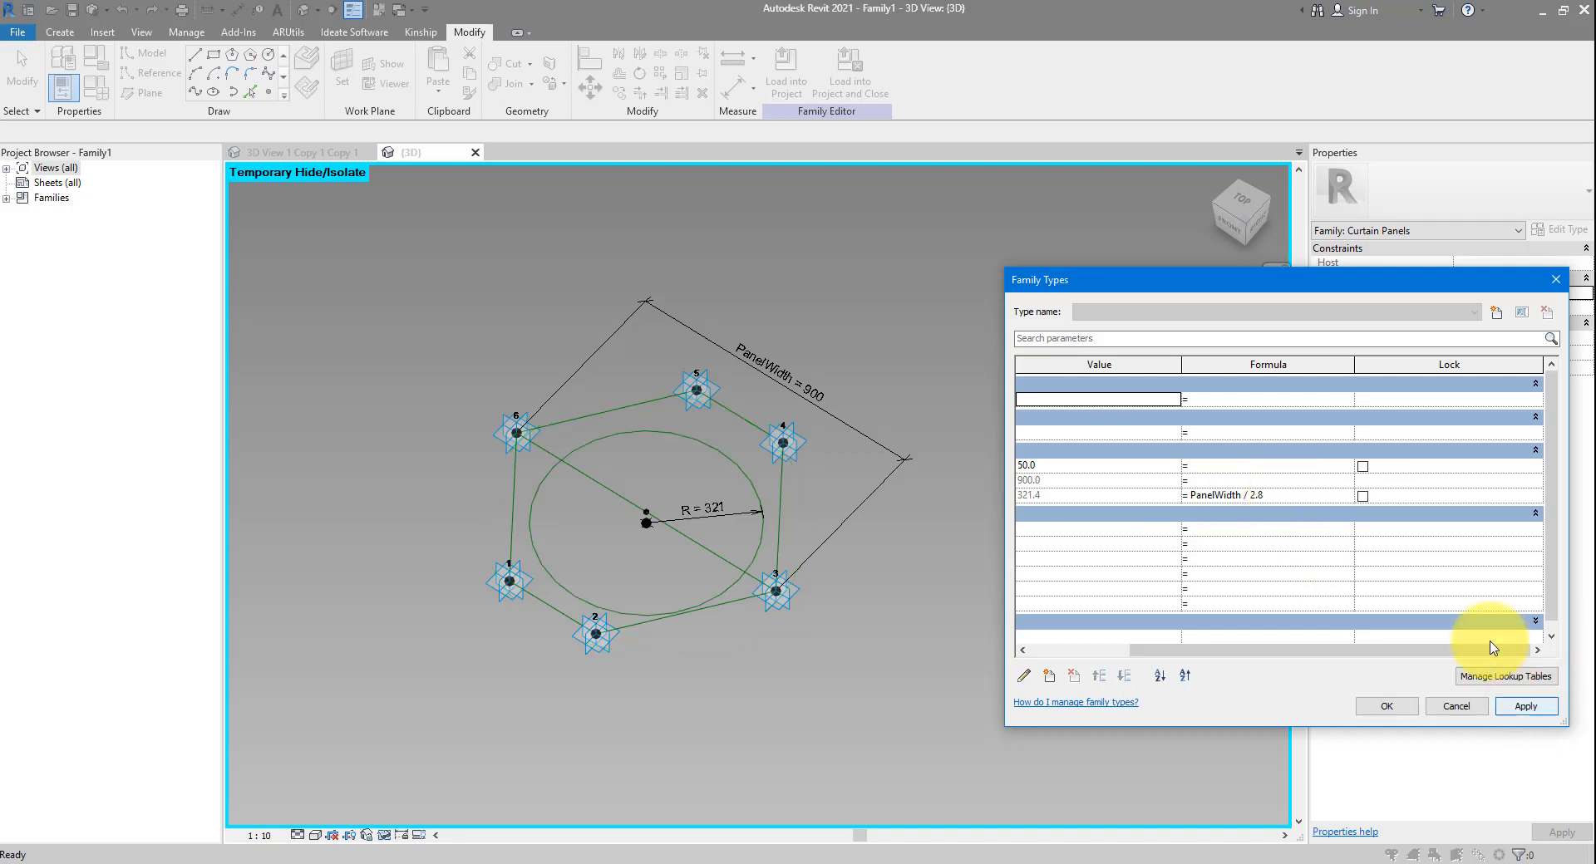
Set R's formula to PanelWidth / 2.5, accept it and check the circle against the hexagon from above
click(1307, 497)
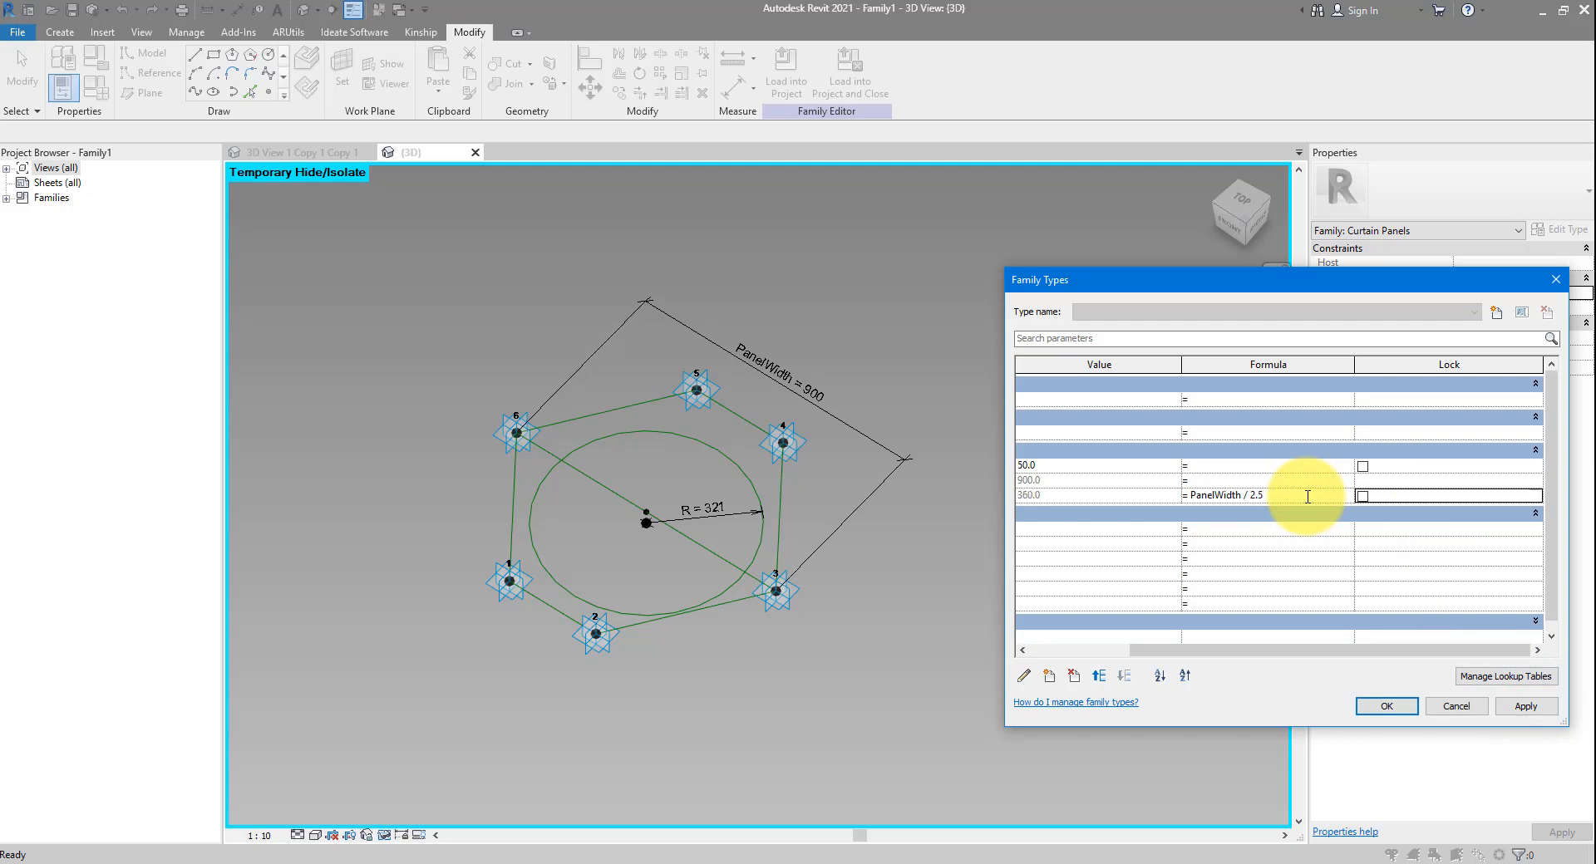
click(1525, 706)
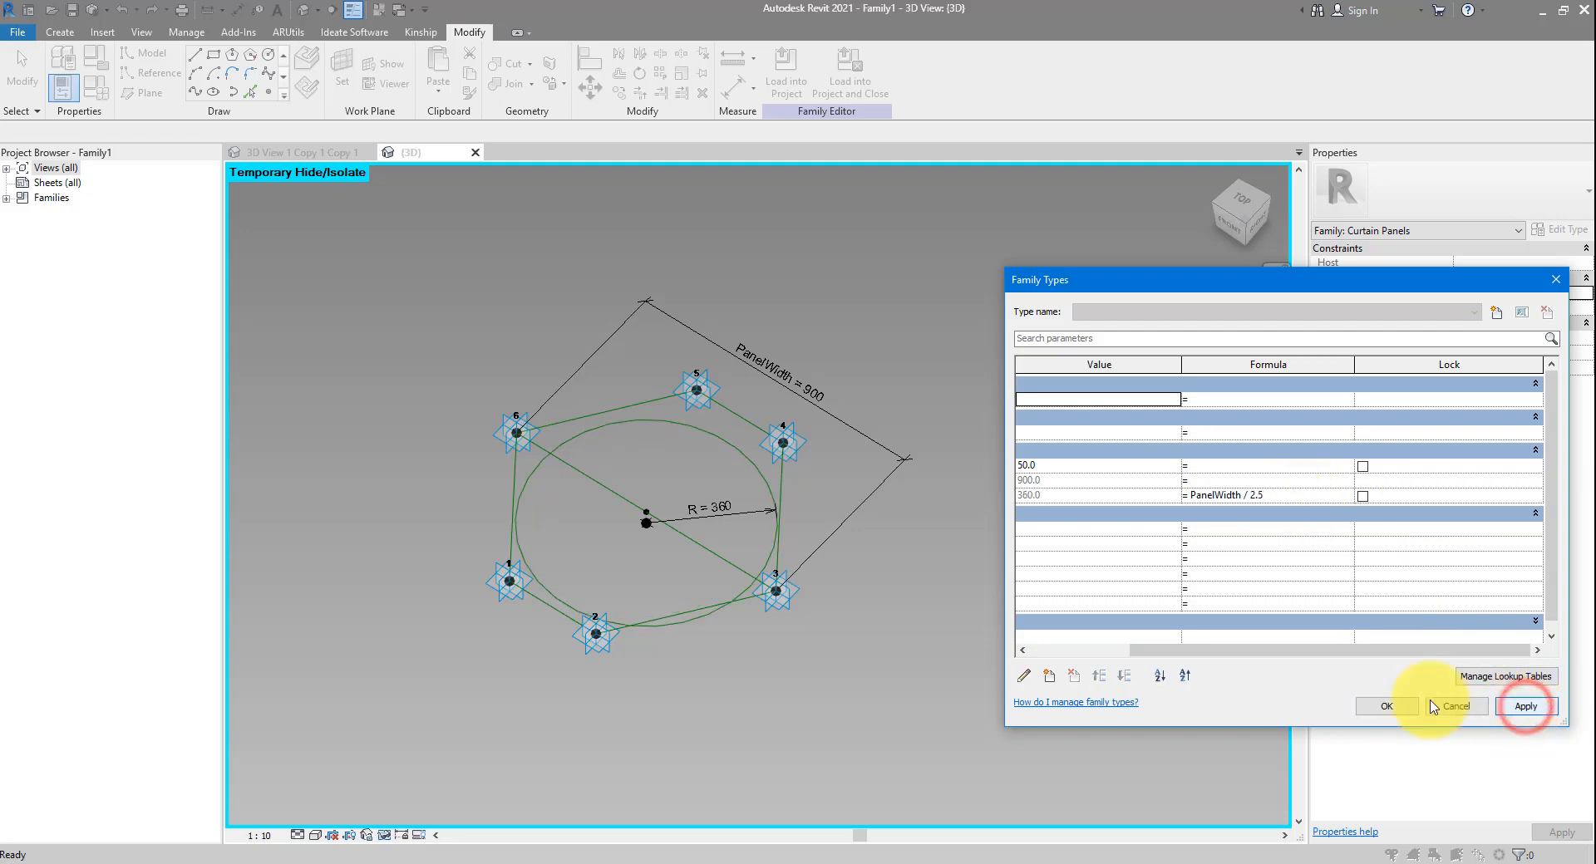
click(1383, 705)
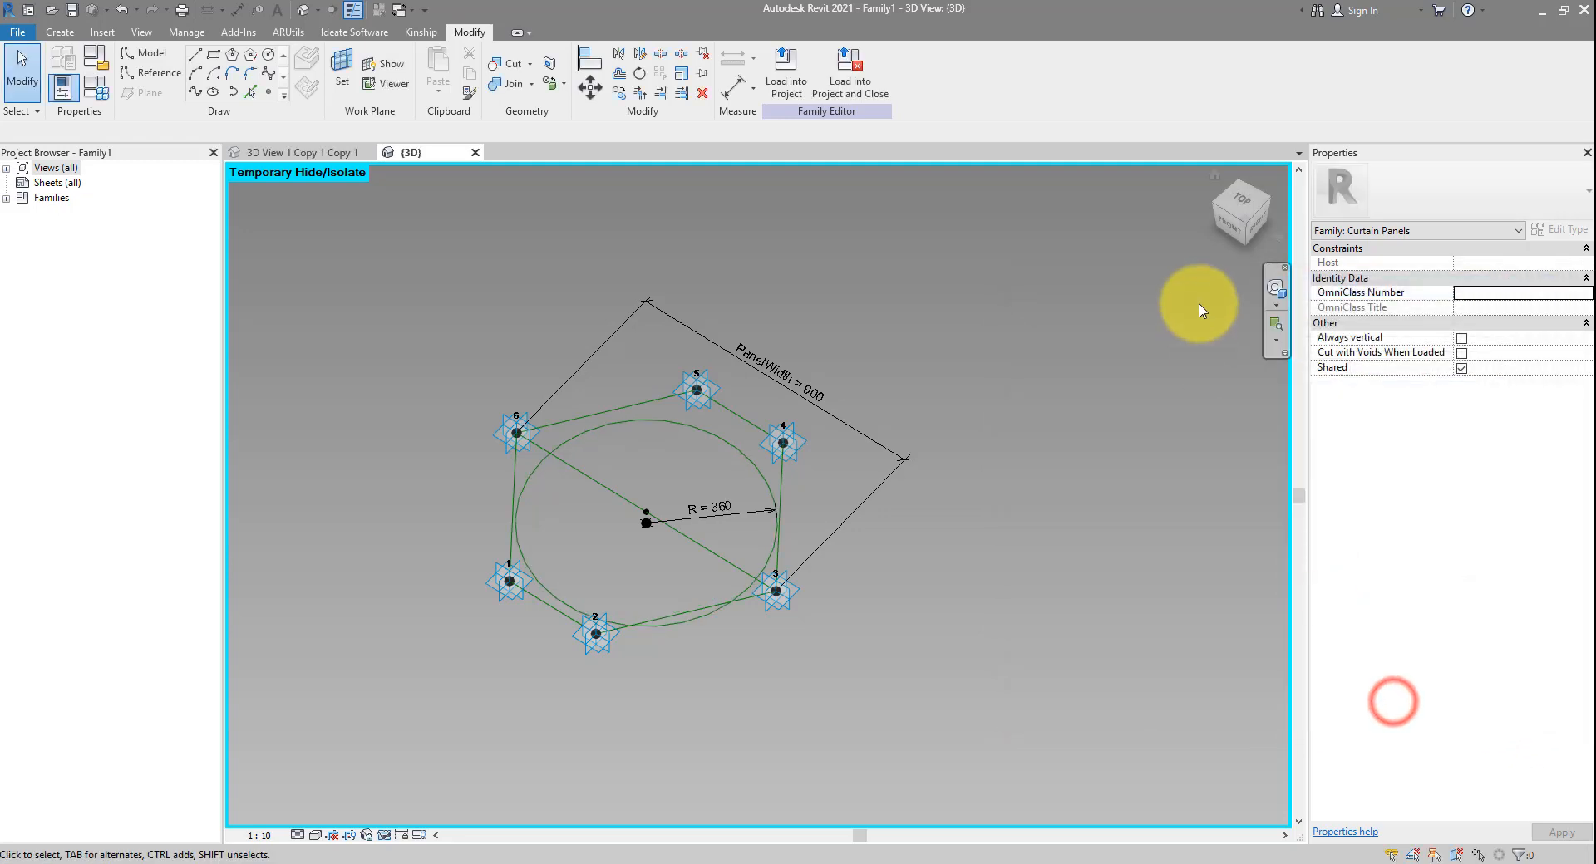
click(1237, 200)
scroll(743, 489, up, 3)
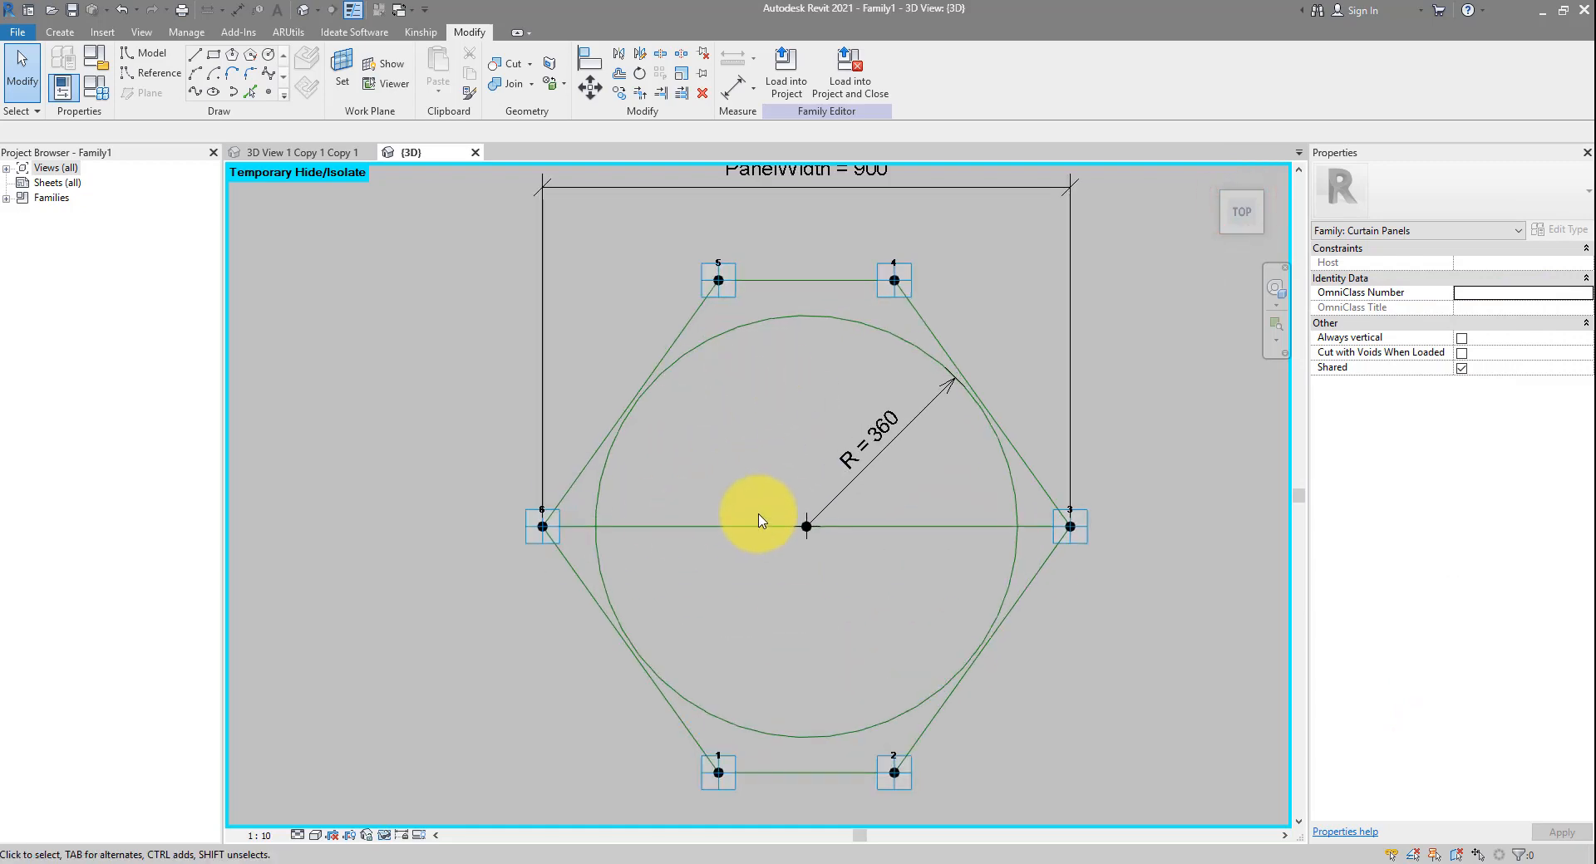
Save the family in the REVIT folder under the file name Button panel
key(ctrl+s)
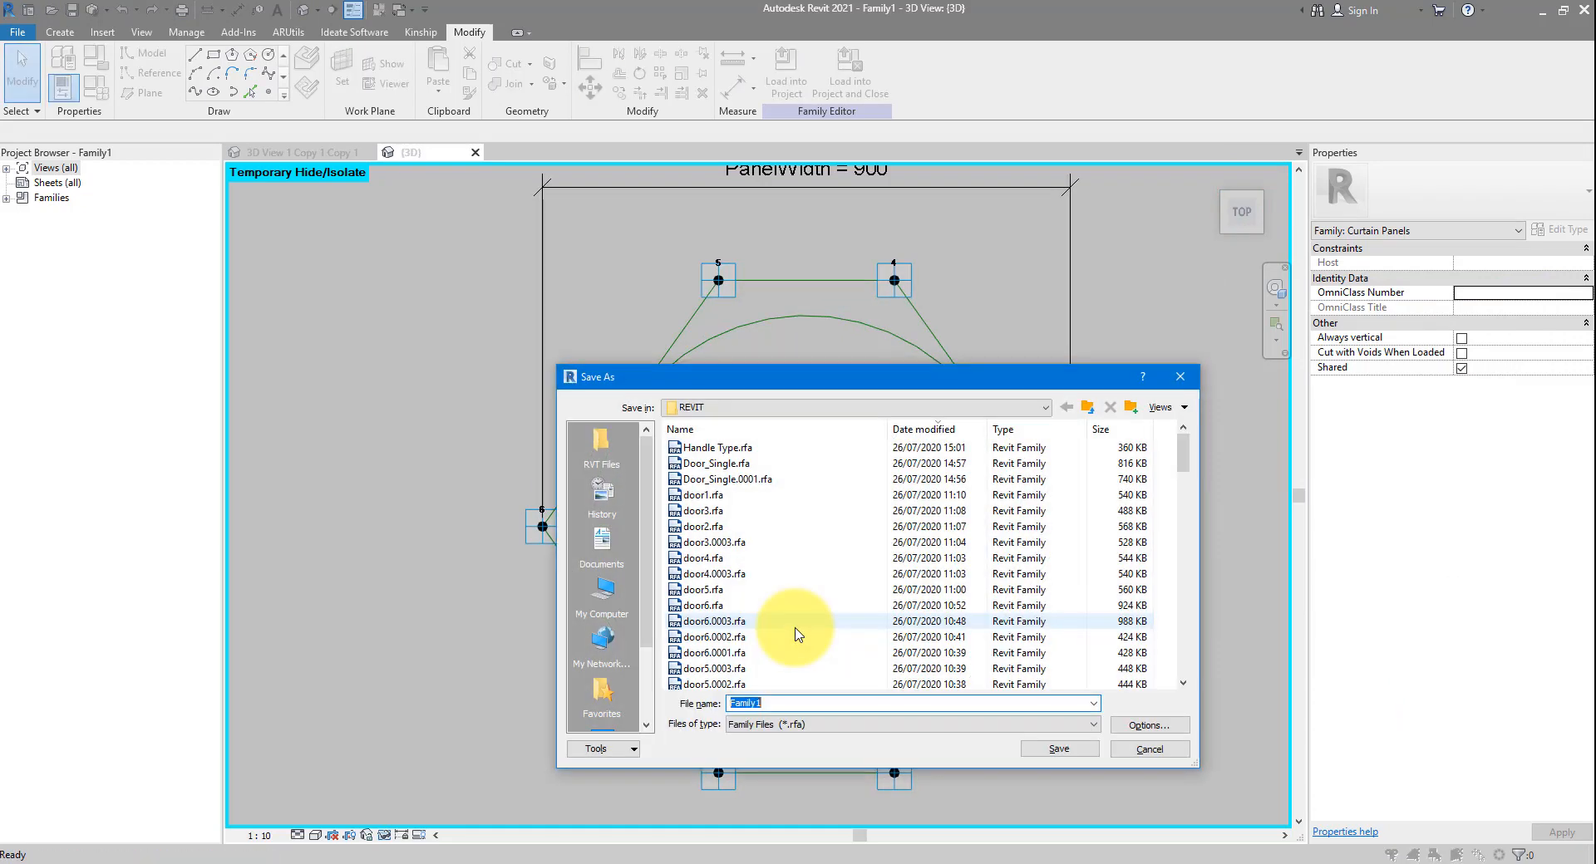
text(Button panel)
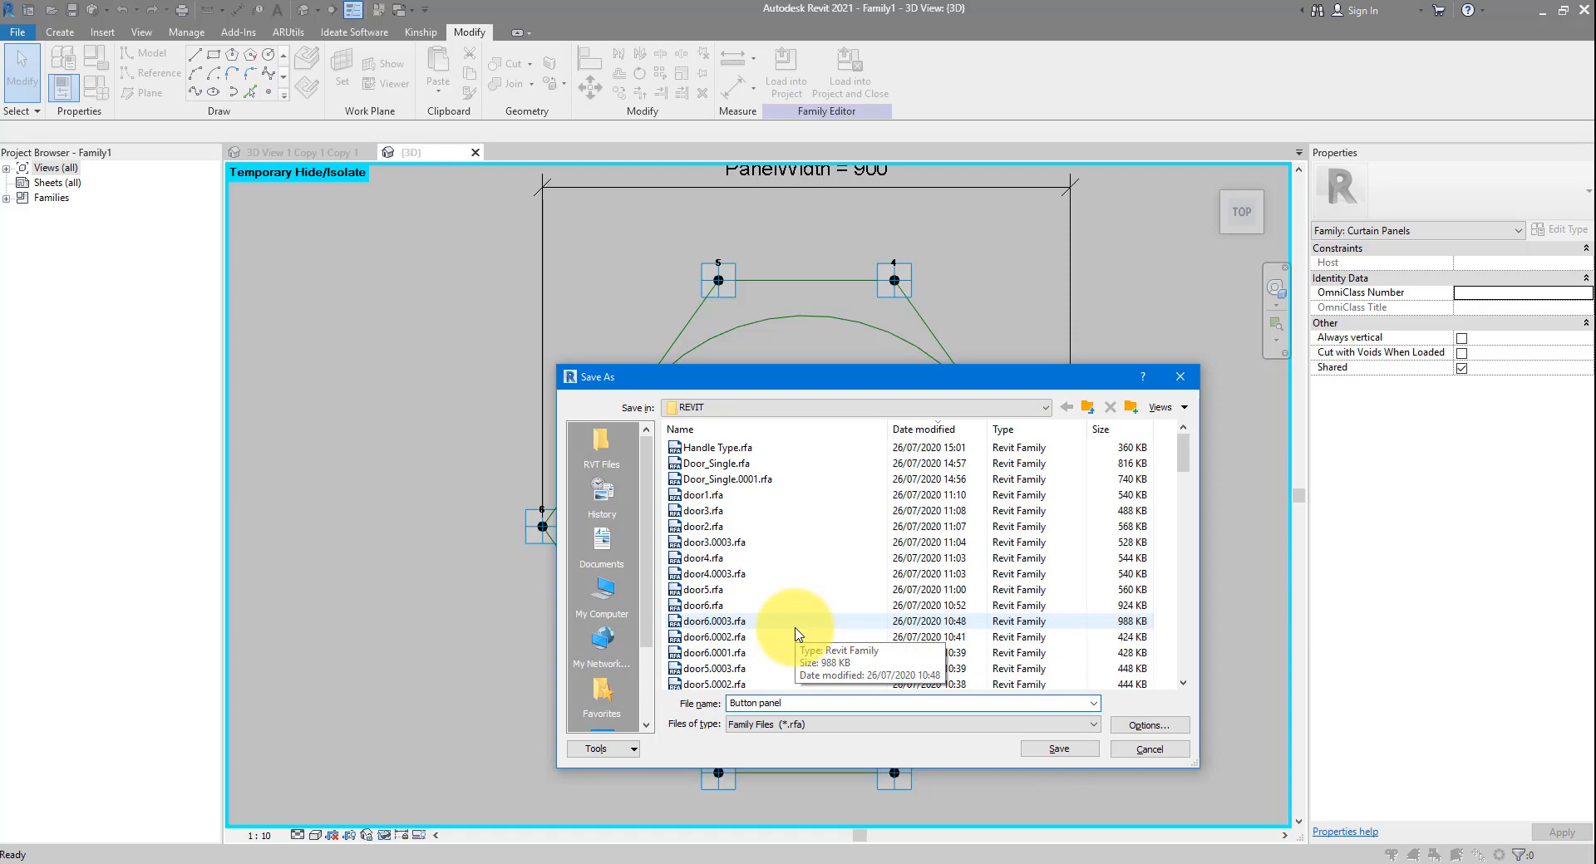
key(Return)
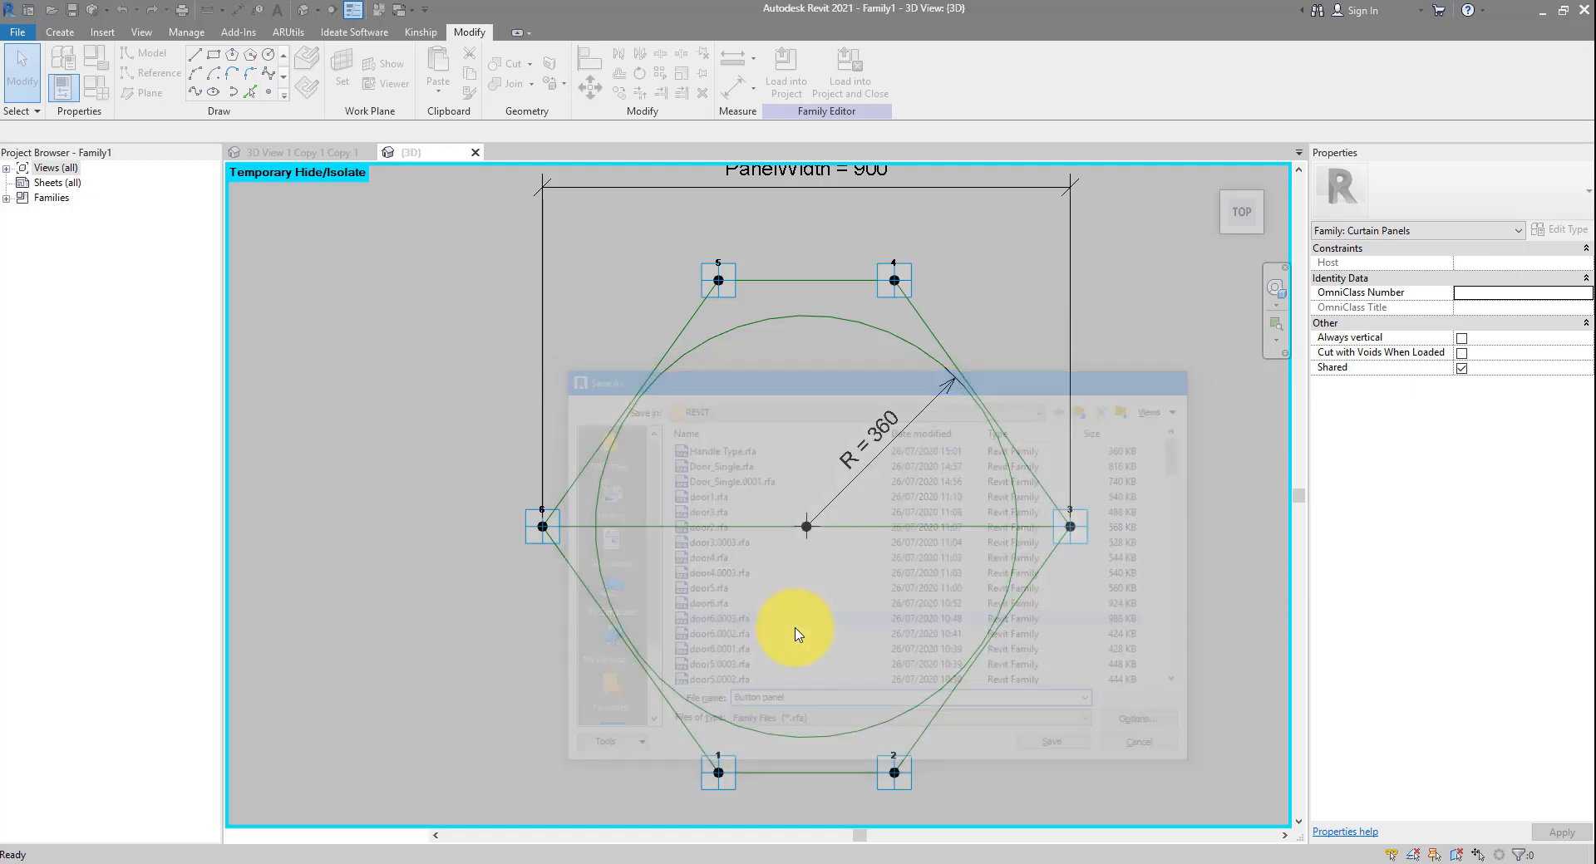
Examine the button shapes in the Selfridges exterior reference photo in Photos, then return to the Revit family
mouse_move(598, 860)
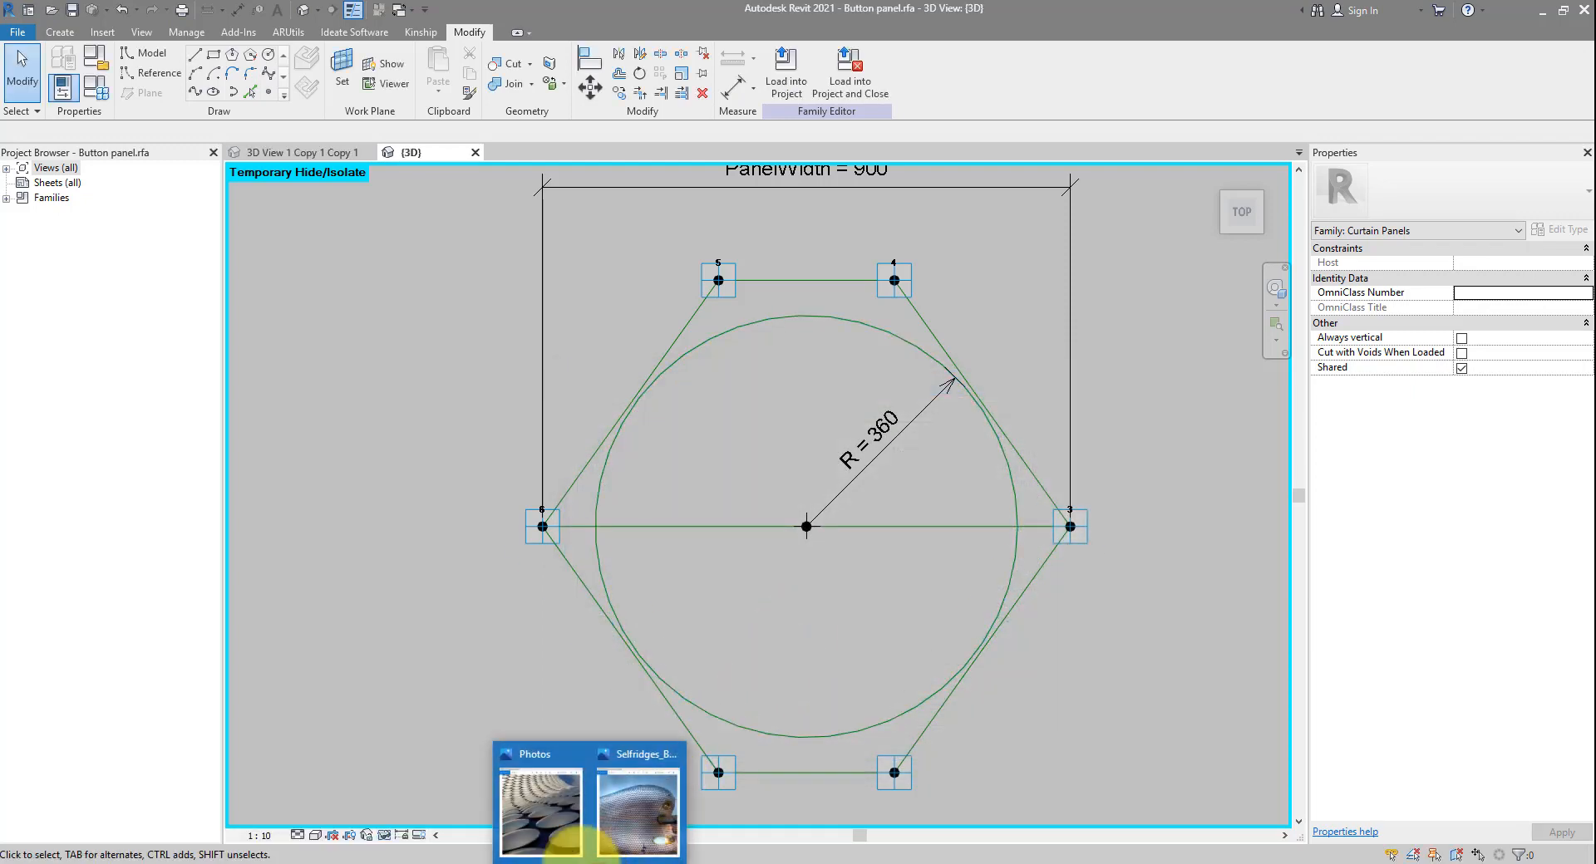
click(559, 805)
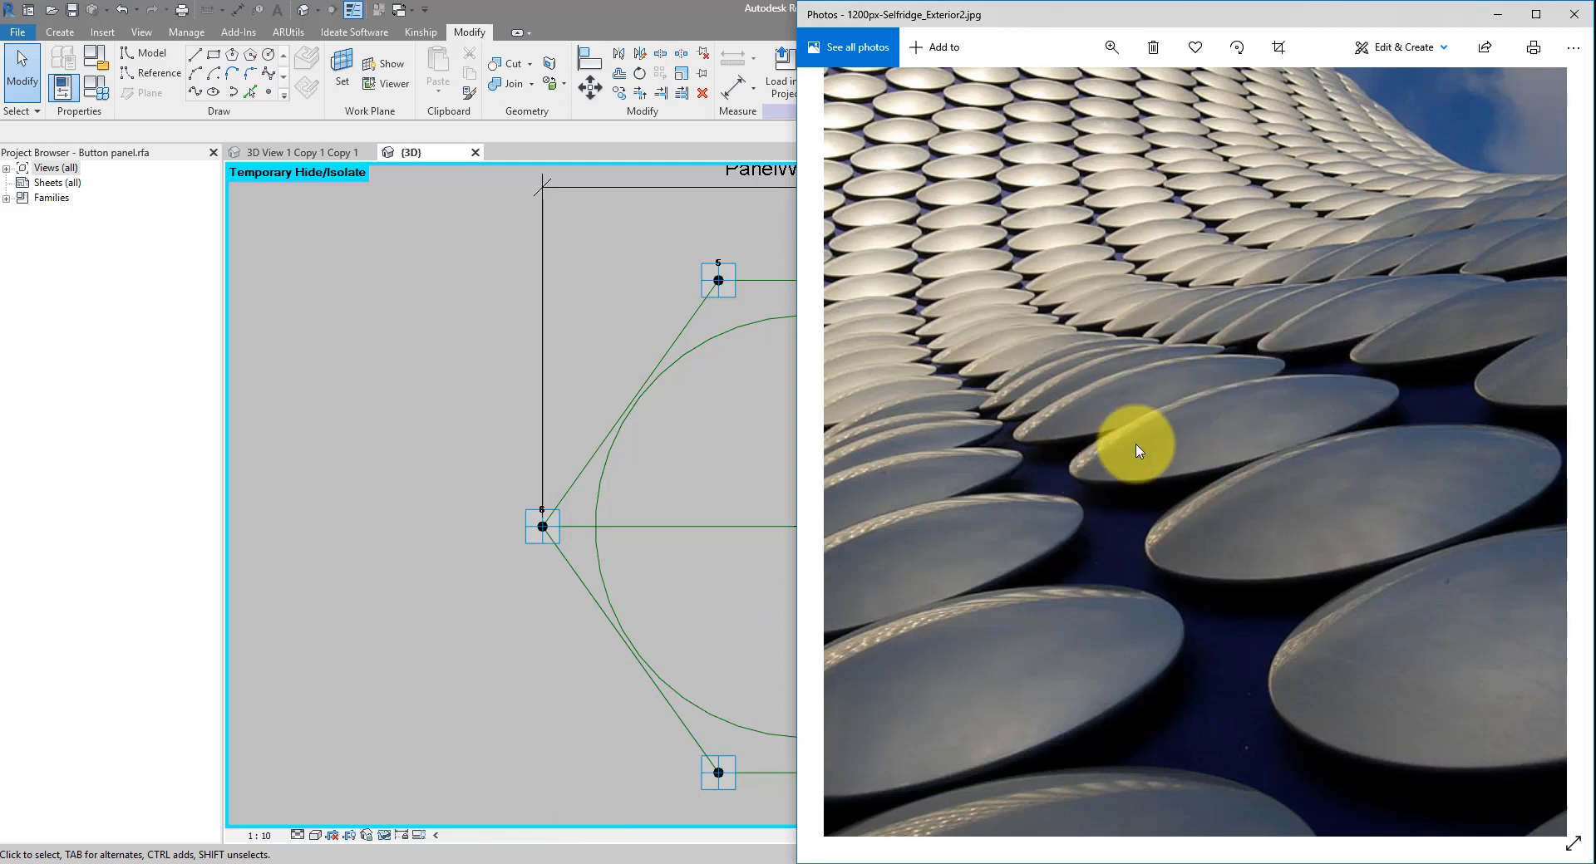
click(711, 19)
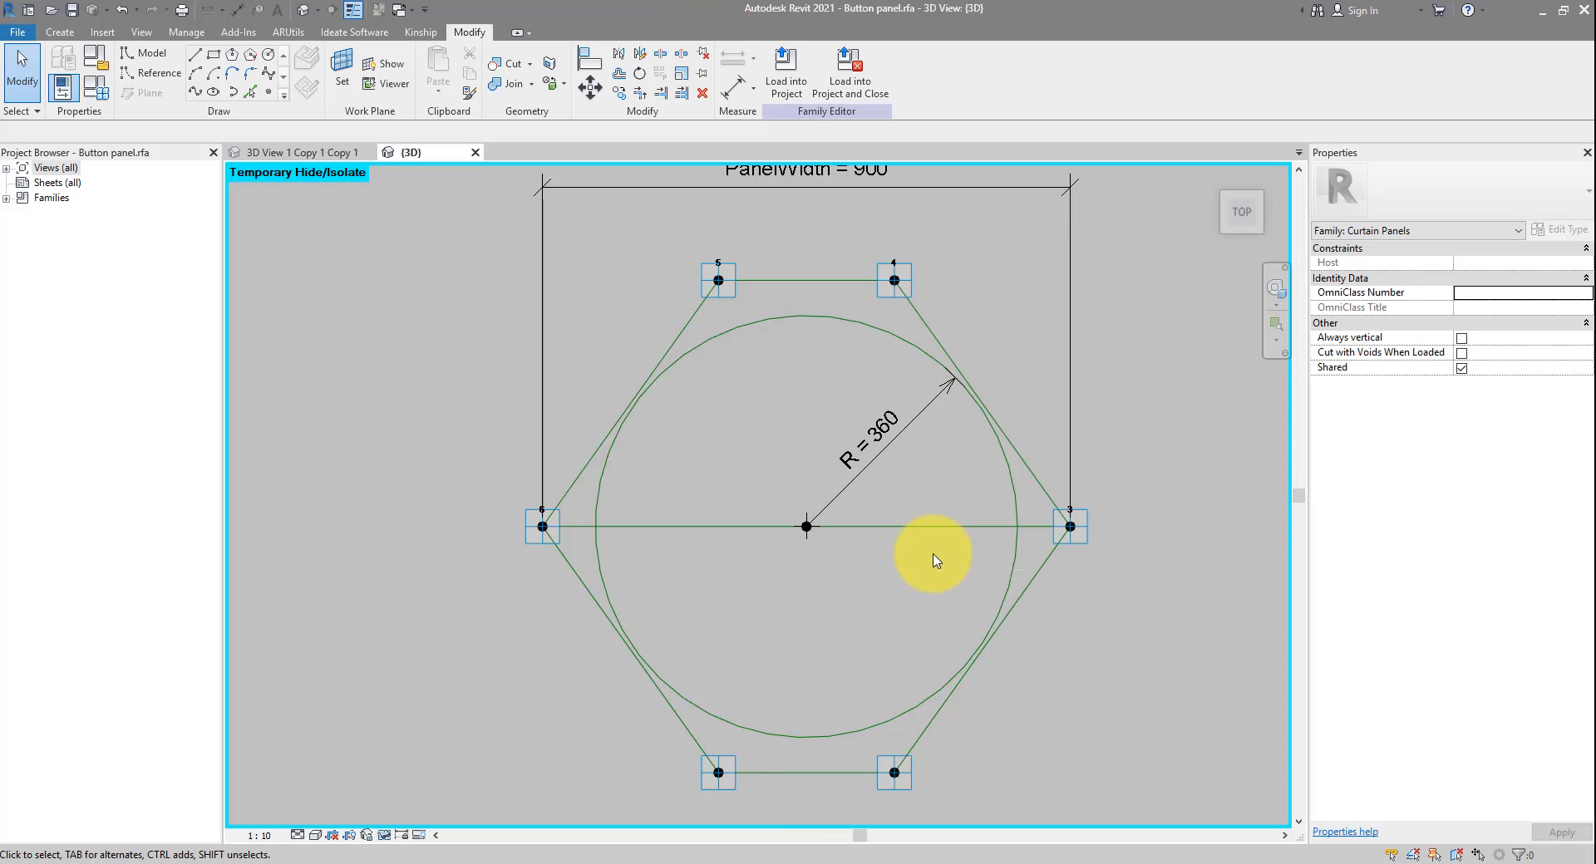
Place a reference point hosted on the circle's centre point and move it about 89 mm below the circle
shift+middle_drag(933, 587, 826, 310)
scroll(906, 565, up, 3)
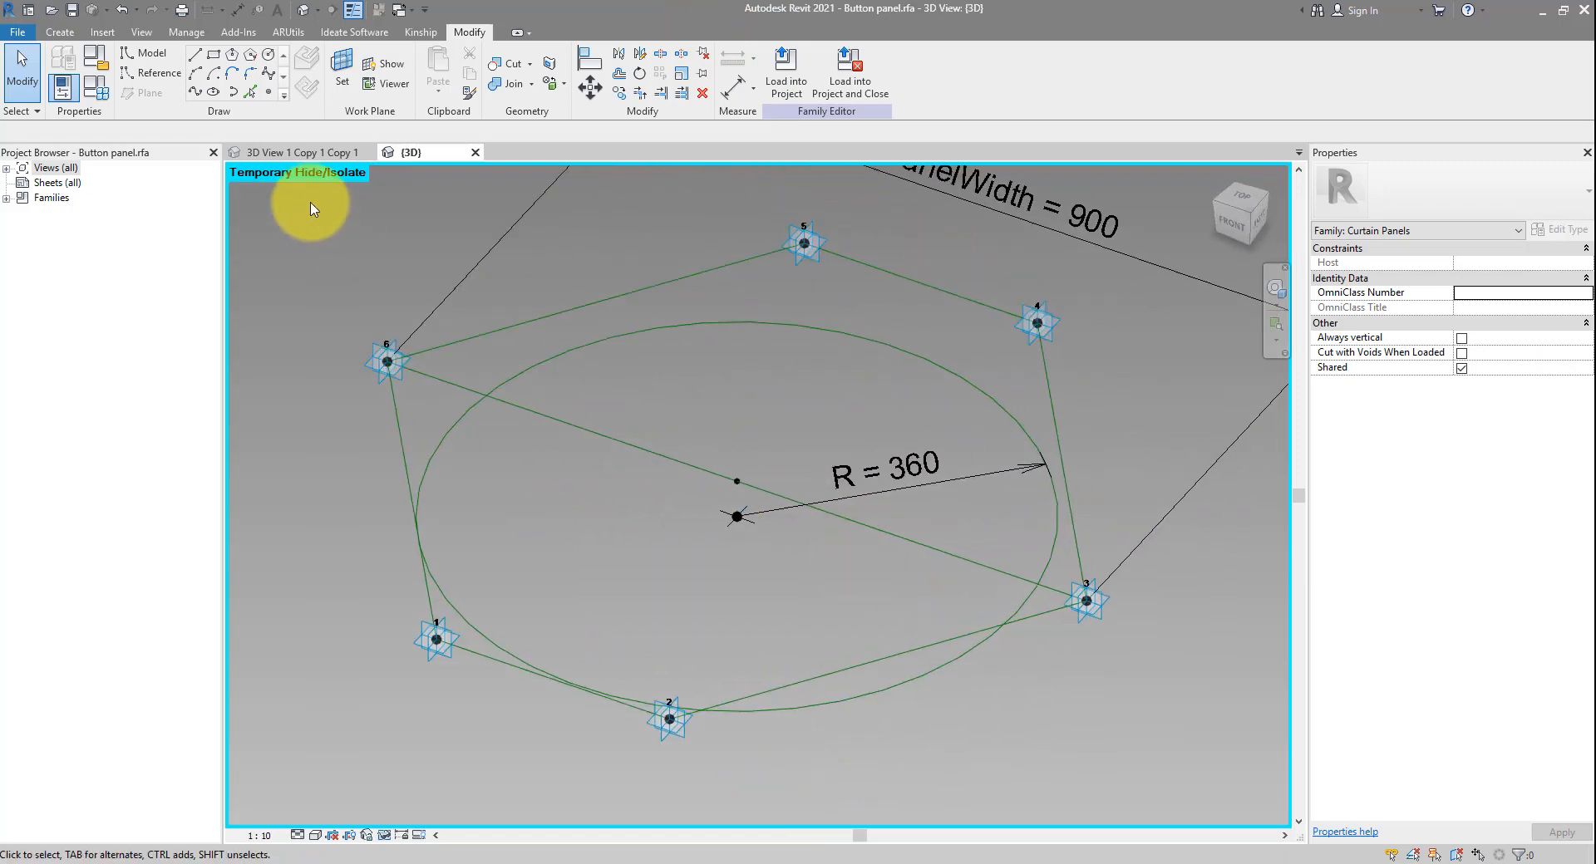
click(267, 92)
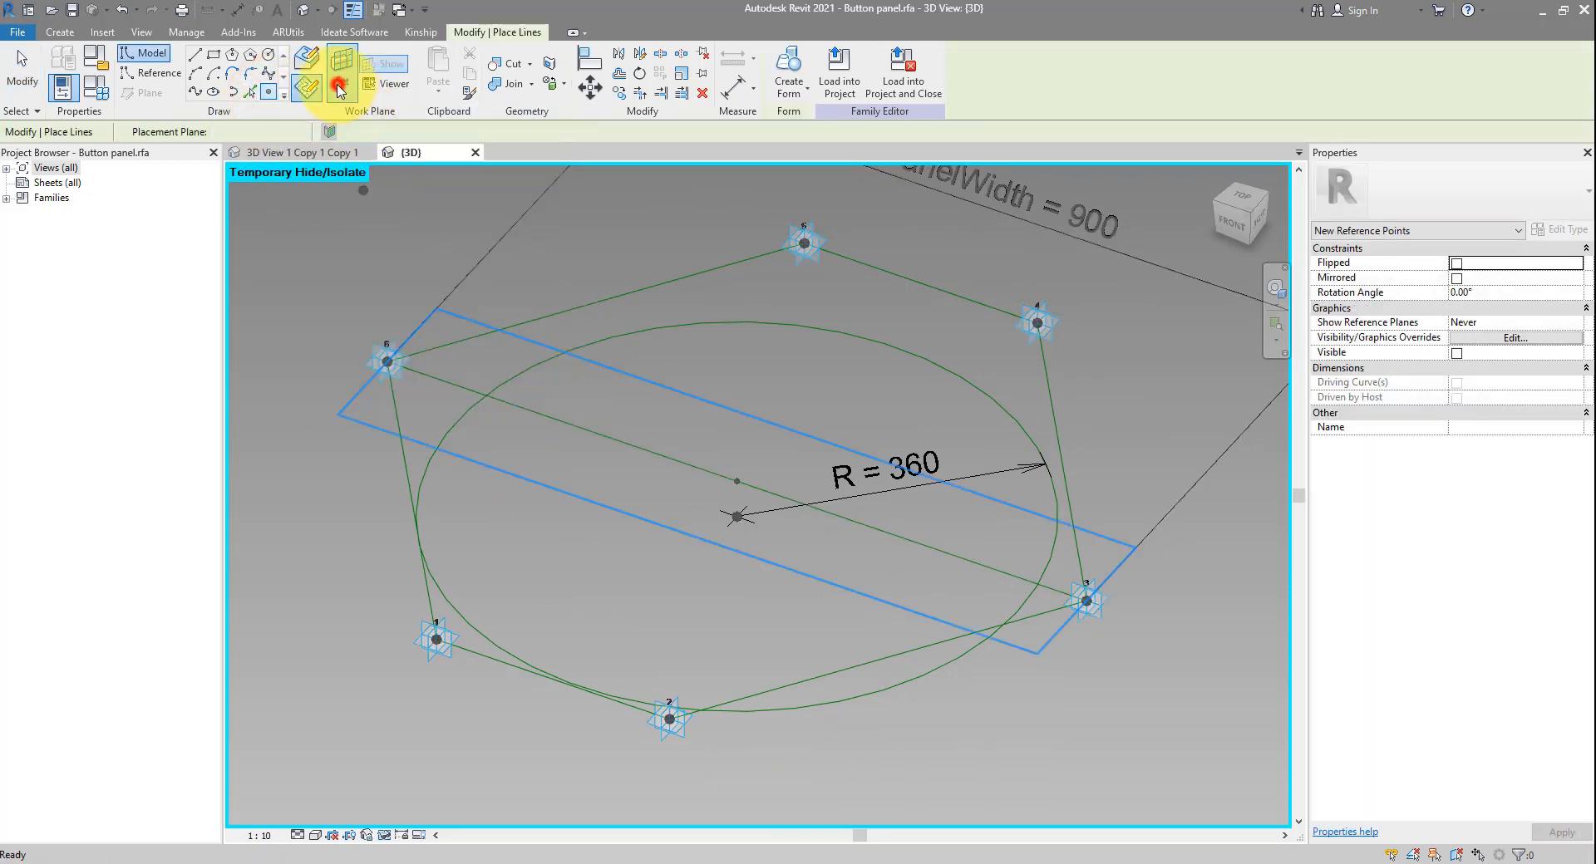
click(340, 87)
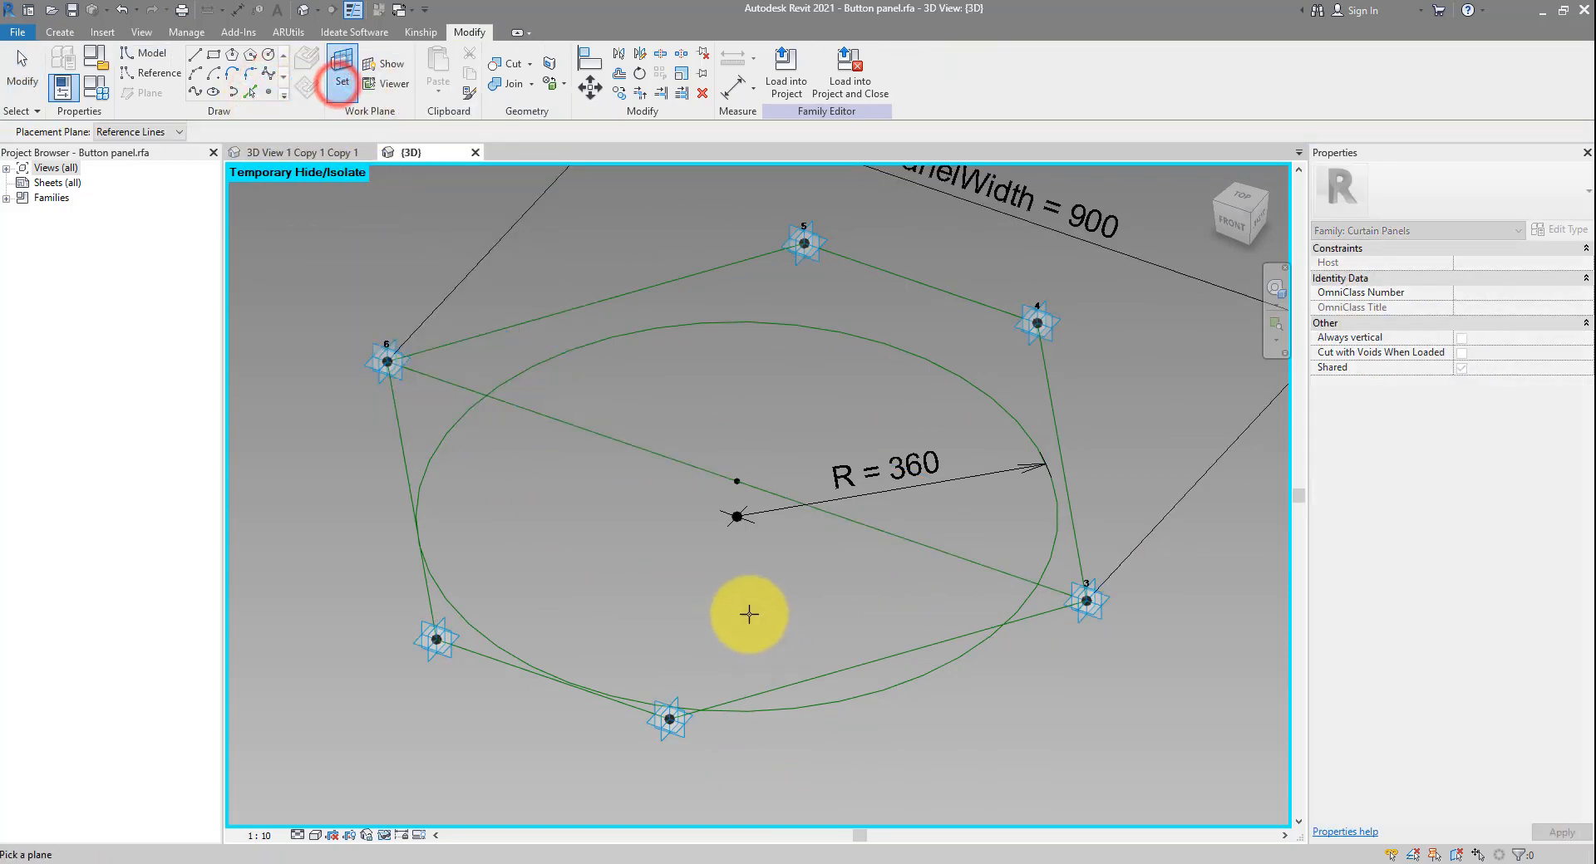
click(735, 516)
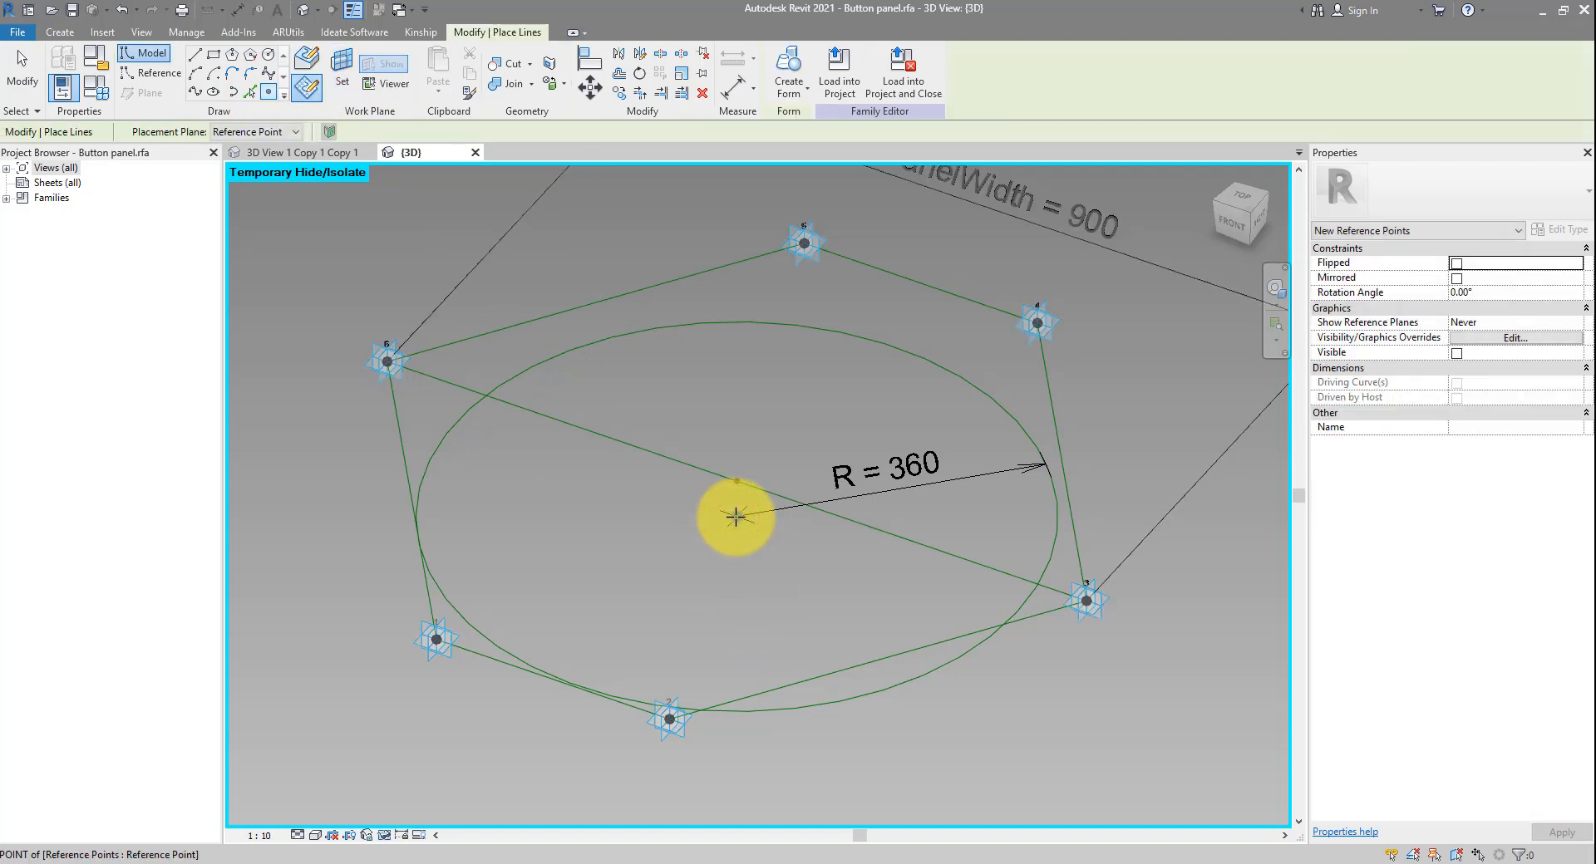
click(735, 516)
click(855, 490)
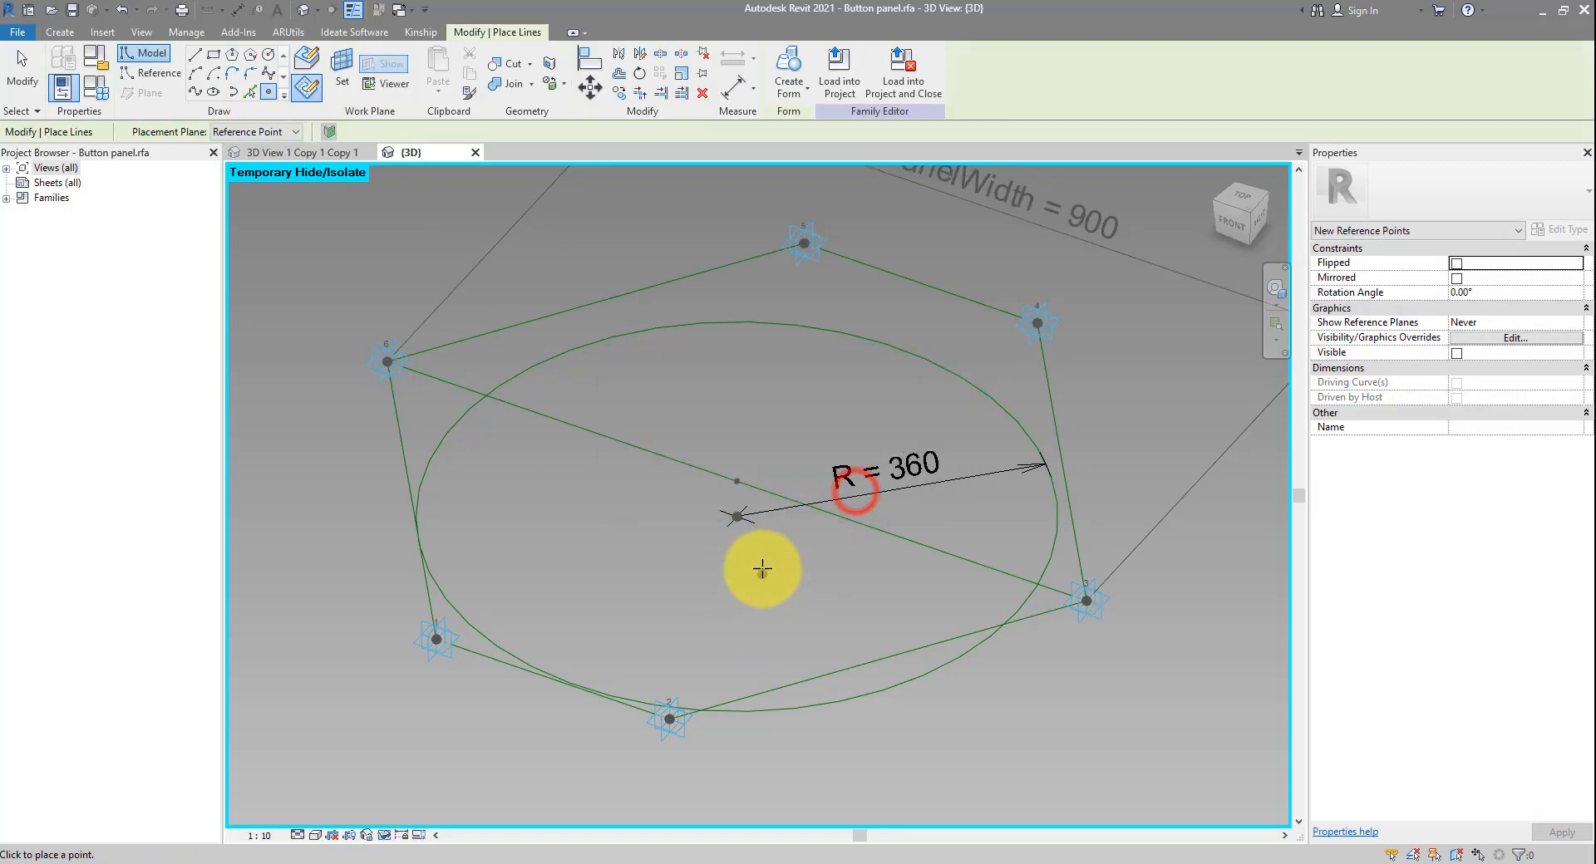
click(736, 517)
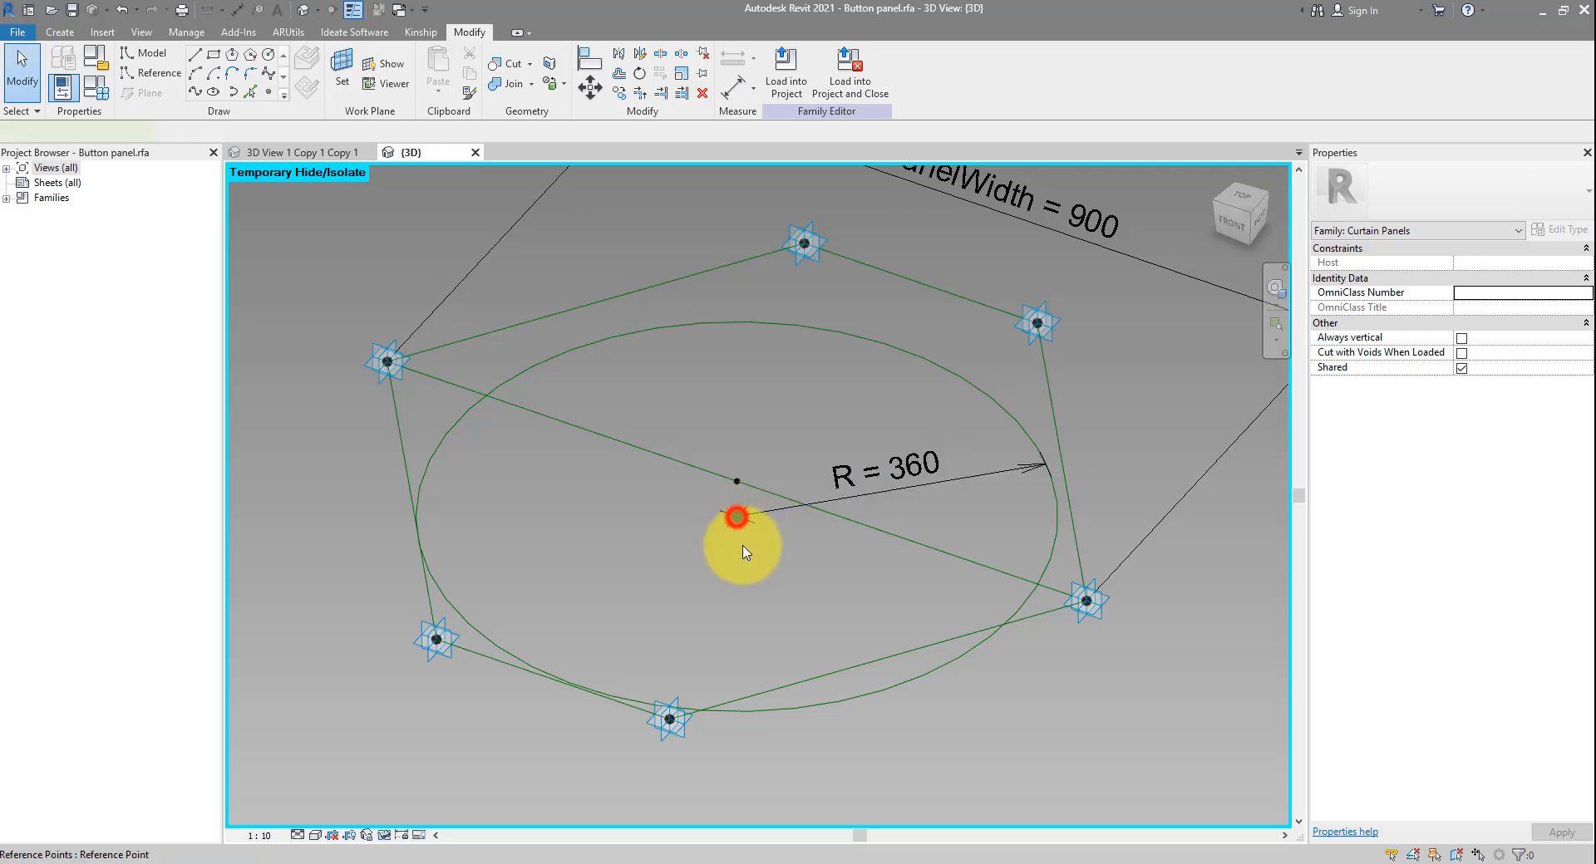
drag(737, 549, 737, 612)
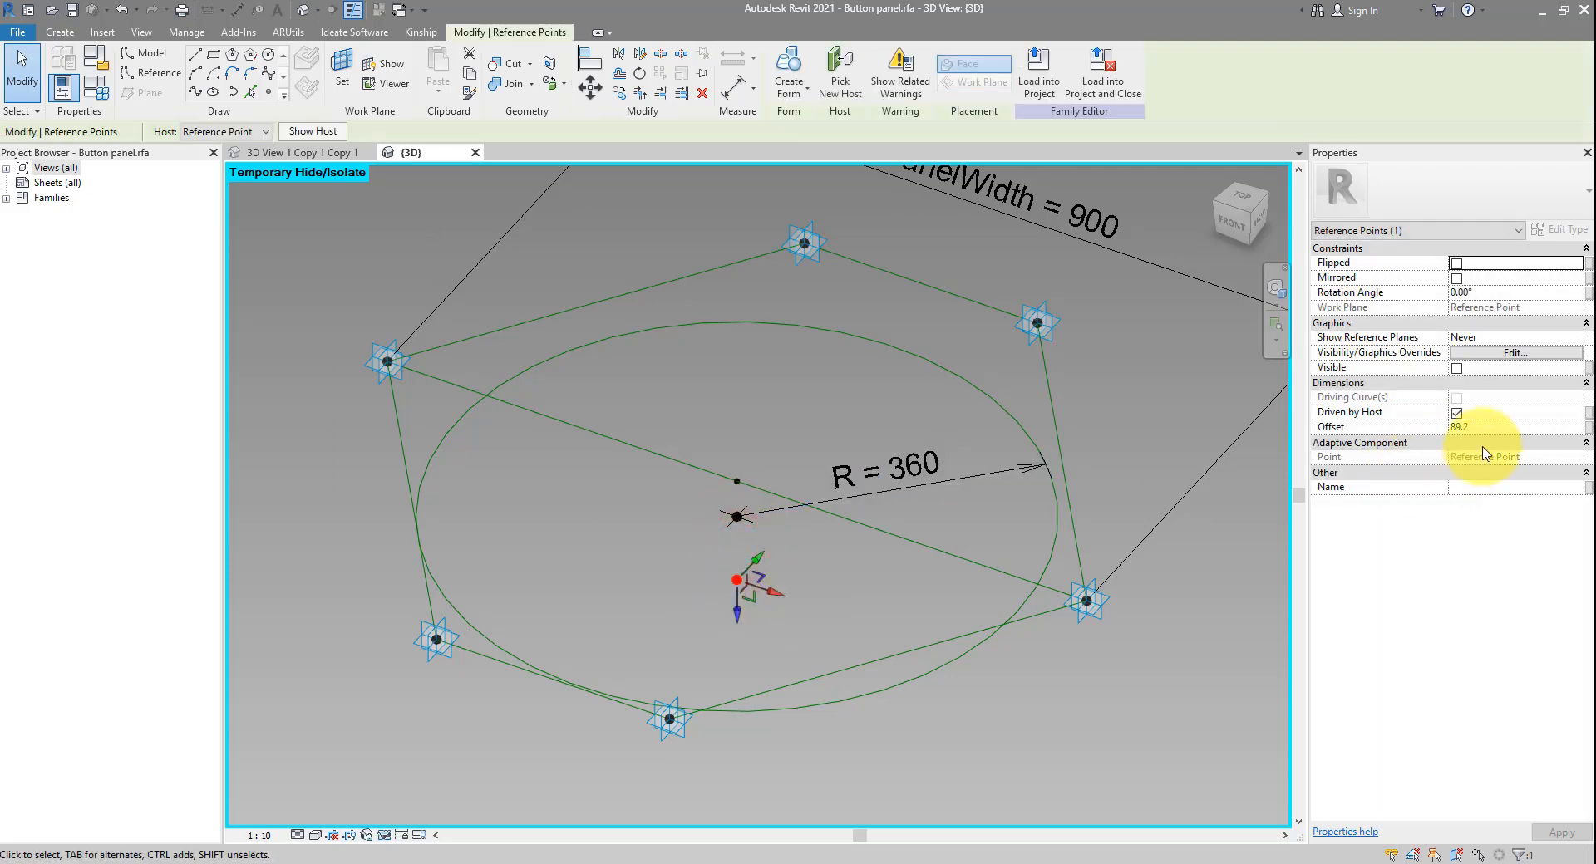
Associate the lower point's offset with a new type parameter named PanelThickness, grouped under Dimensions
click(1586, 433)
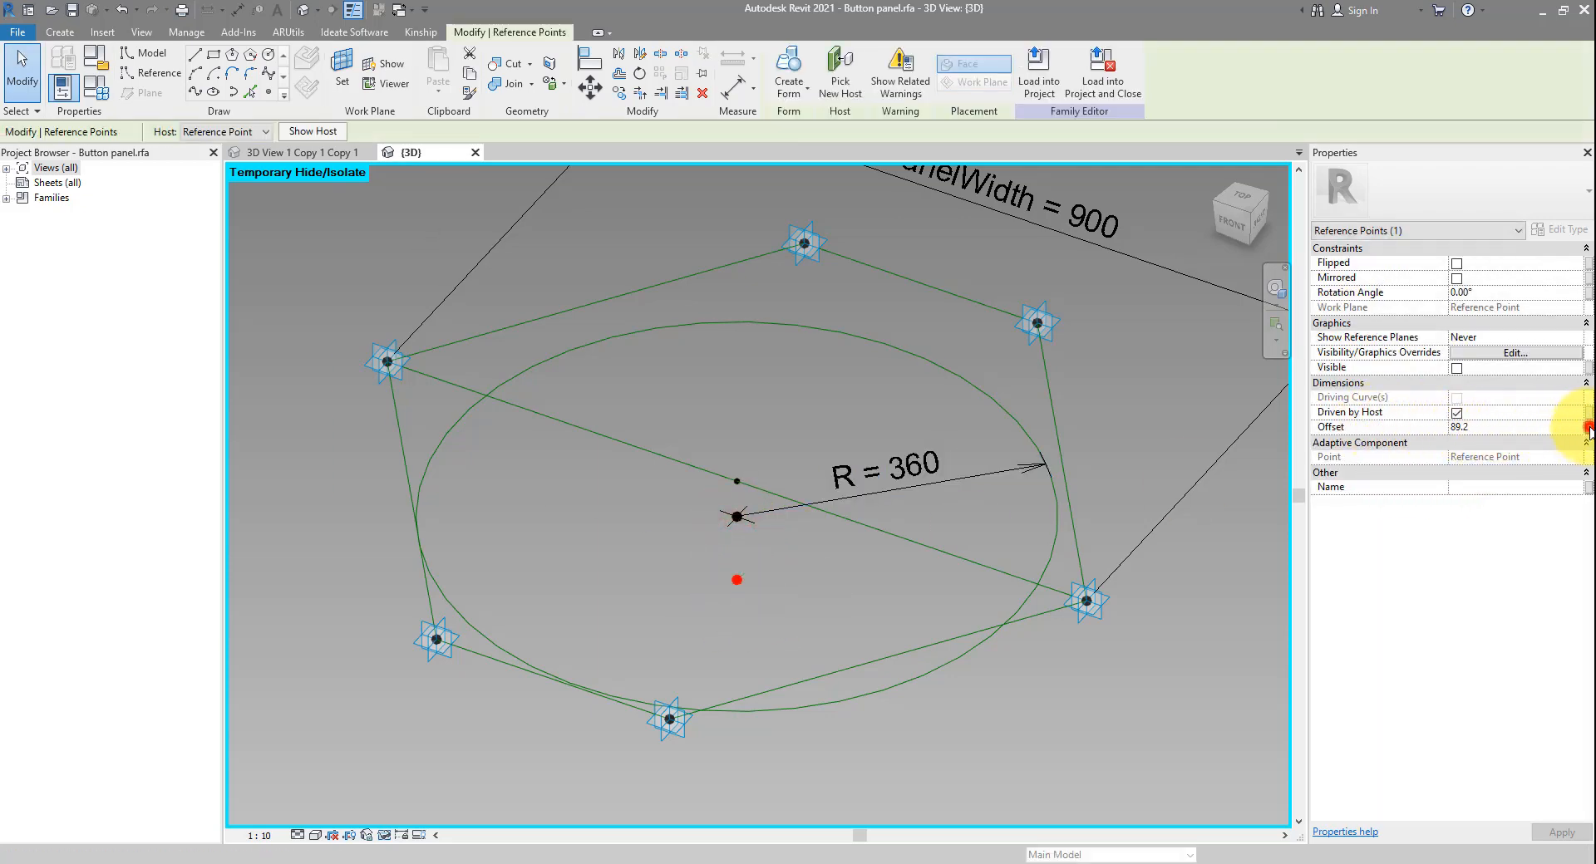
click(1002, 577)
text(PanelThickness)
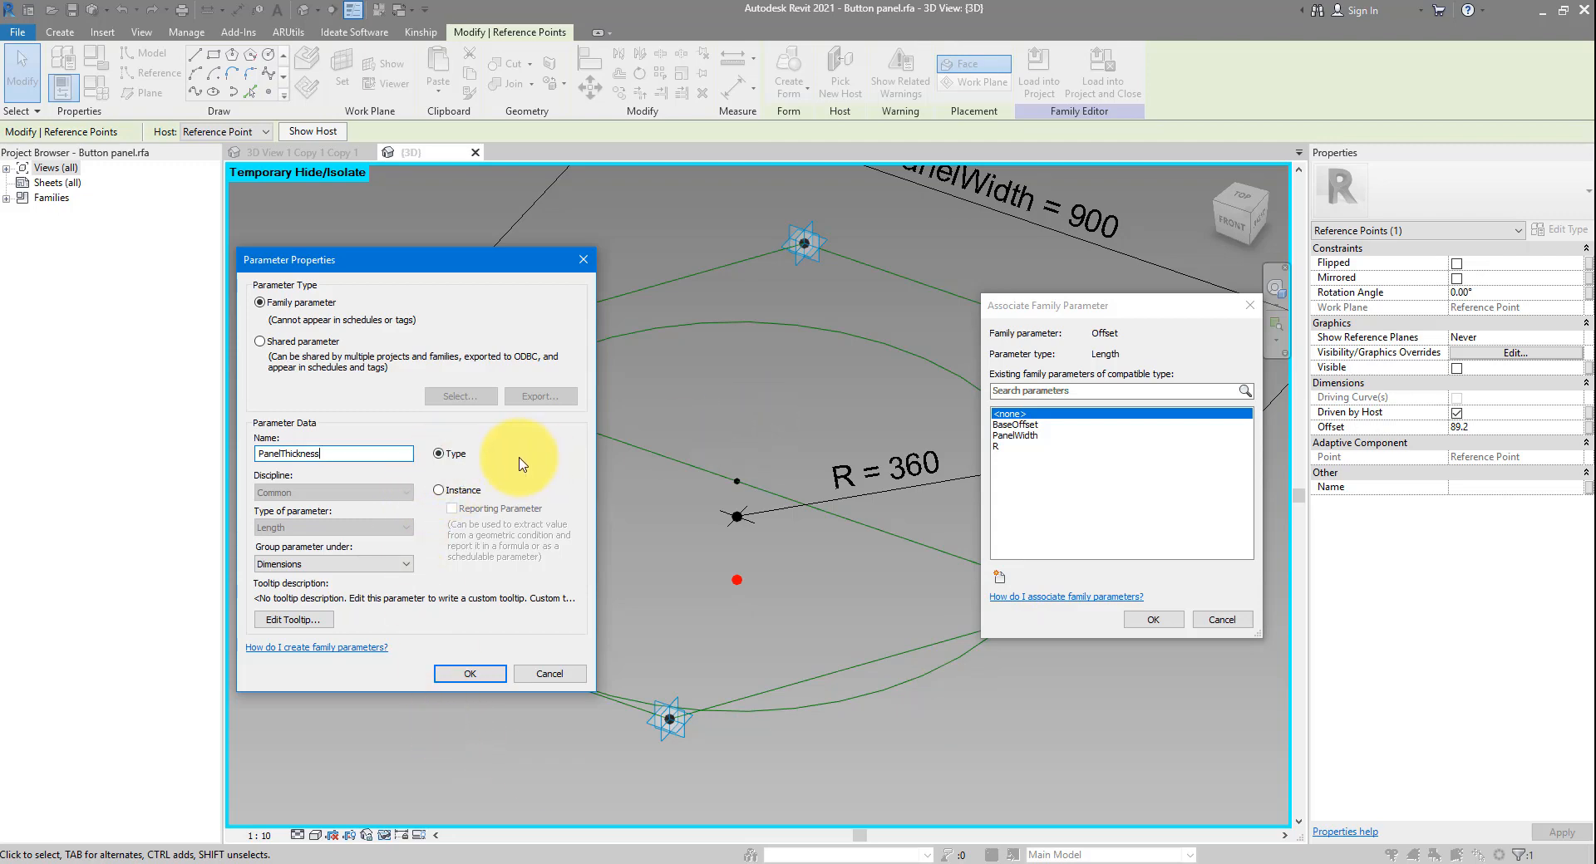
click(470, 673)
click(1154, 619)
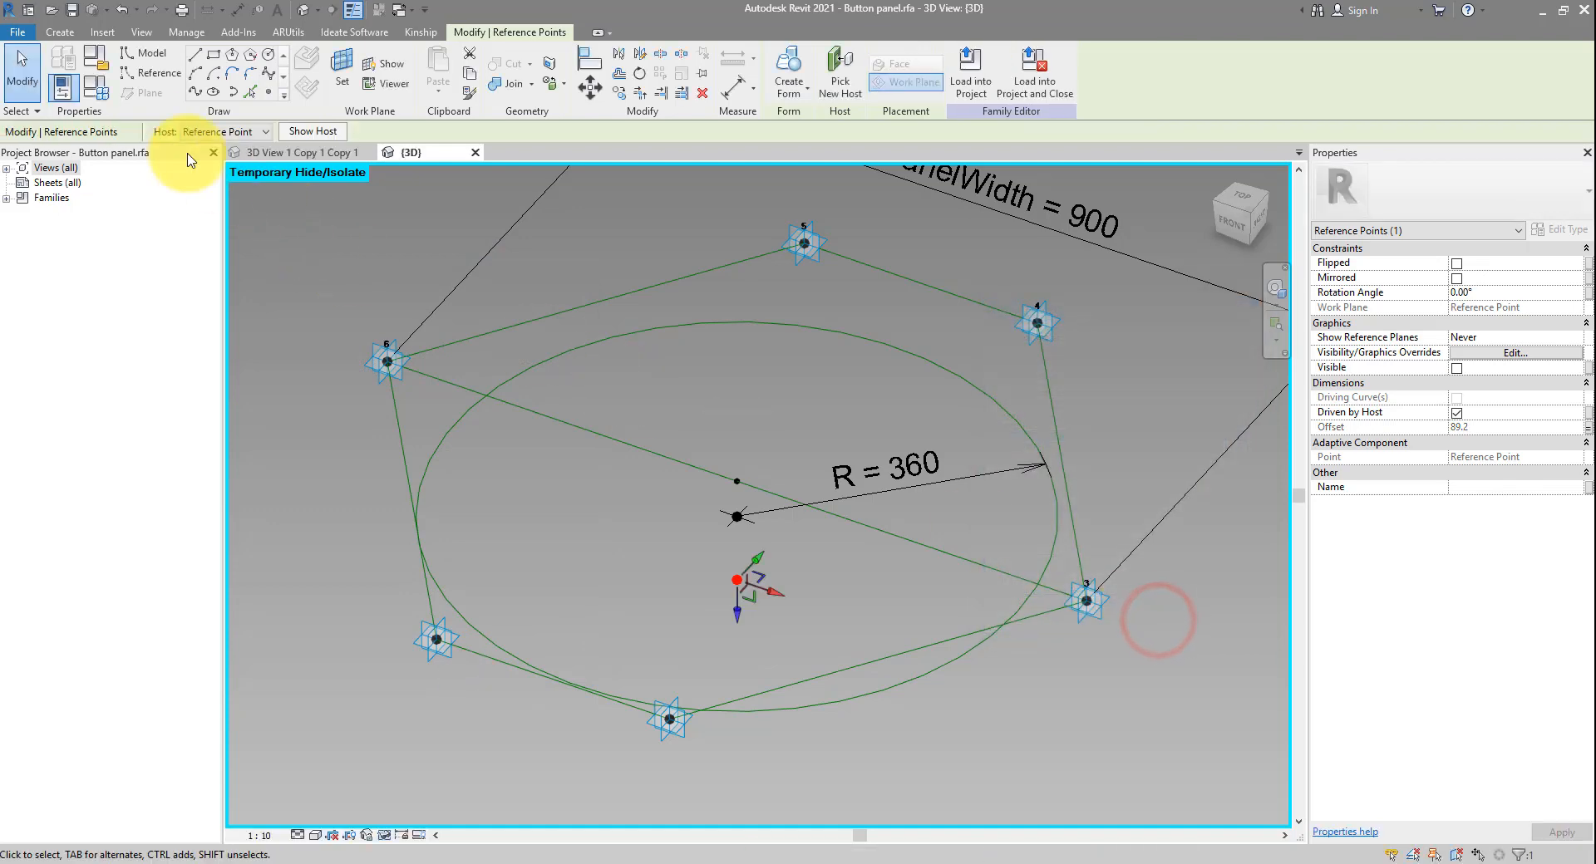
Set PanelThickness to 150 in the family types and accept it
click(96, 86)
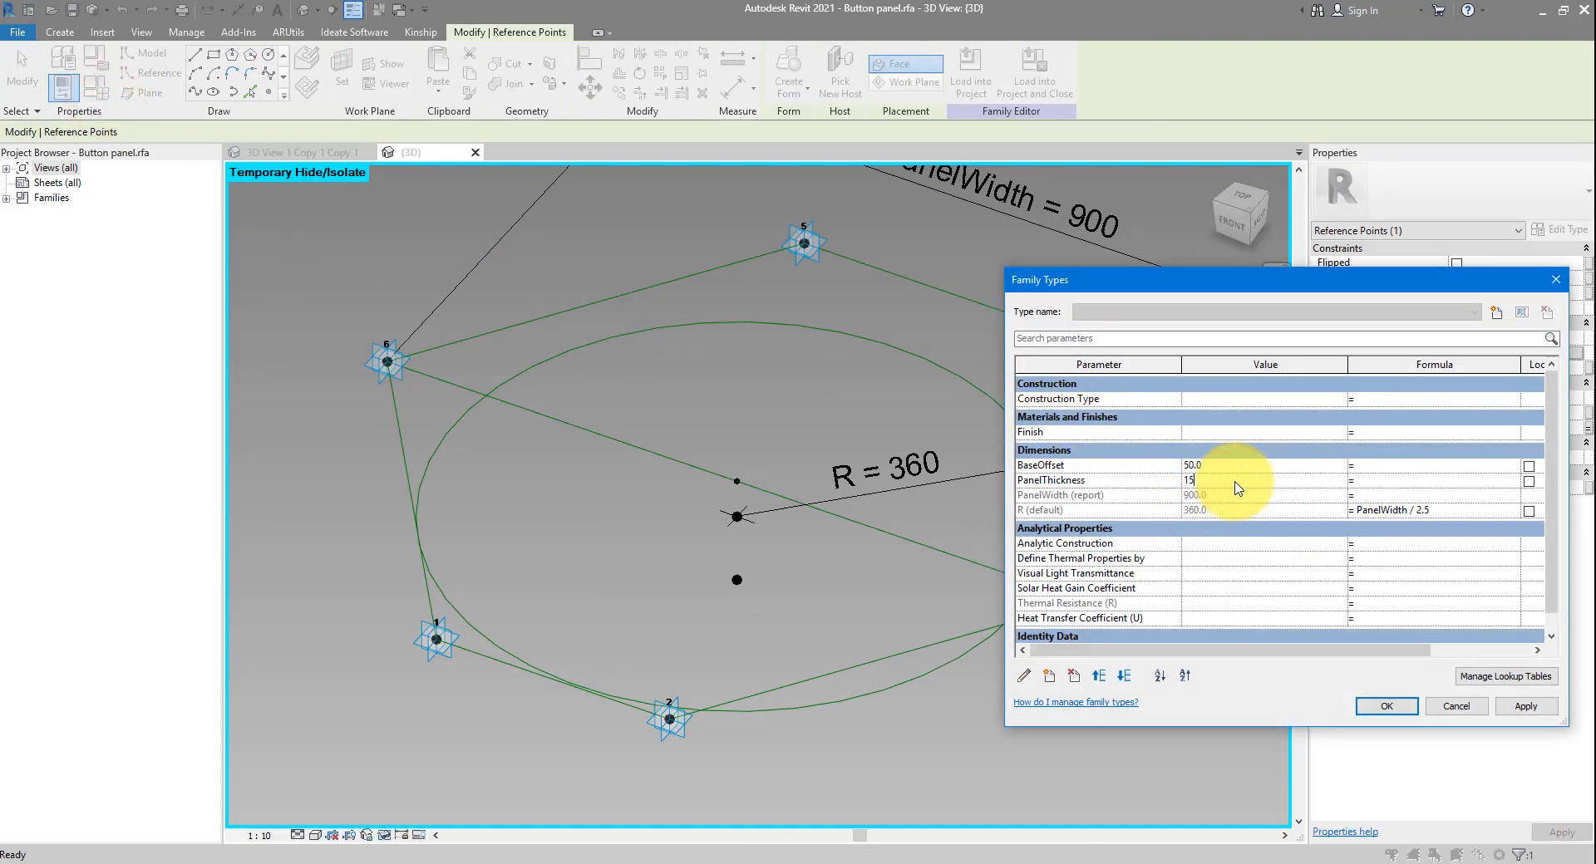
key(Return)
key(Return)
Place two hosted reference points on the circle at its opposite quadrants, near adaptive points 6 and 3
scroll(816, 574, down, 3)
shift+middle_drag(947, 551, 956, 667)
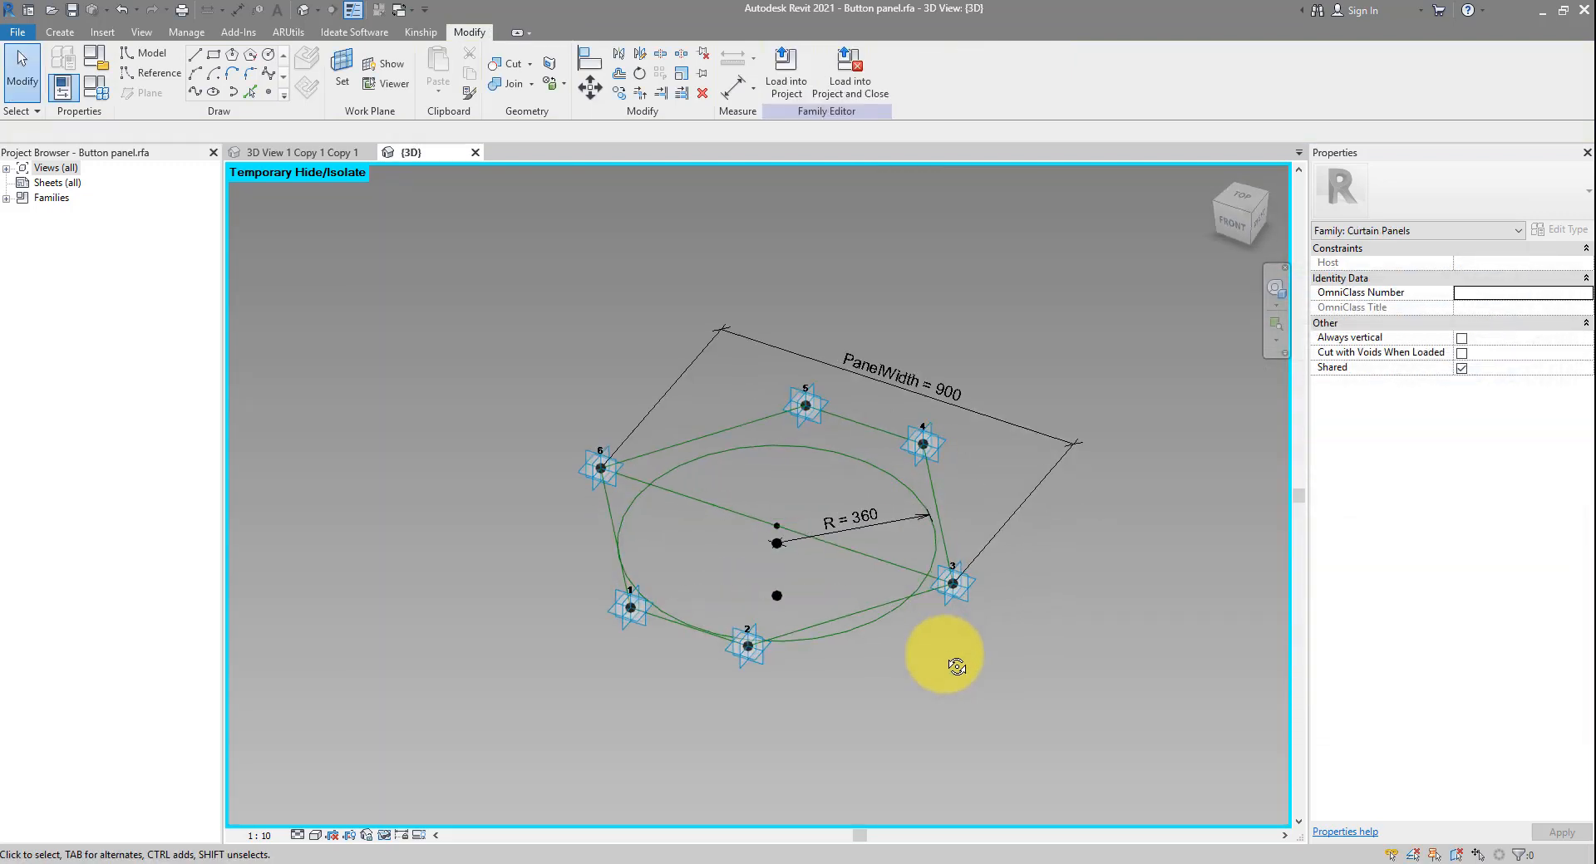
scroll(864, 580, up, 3)
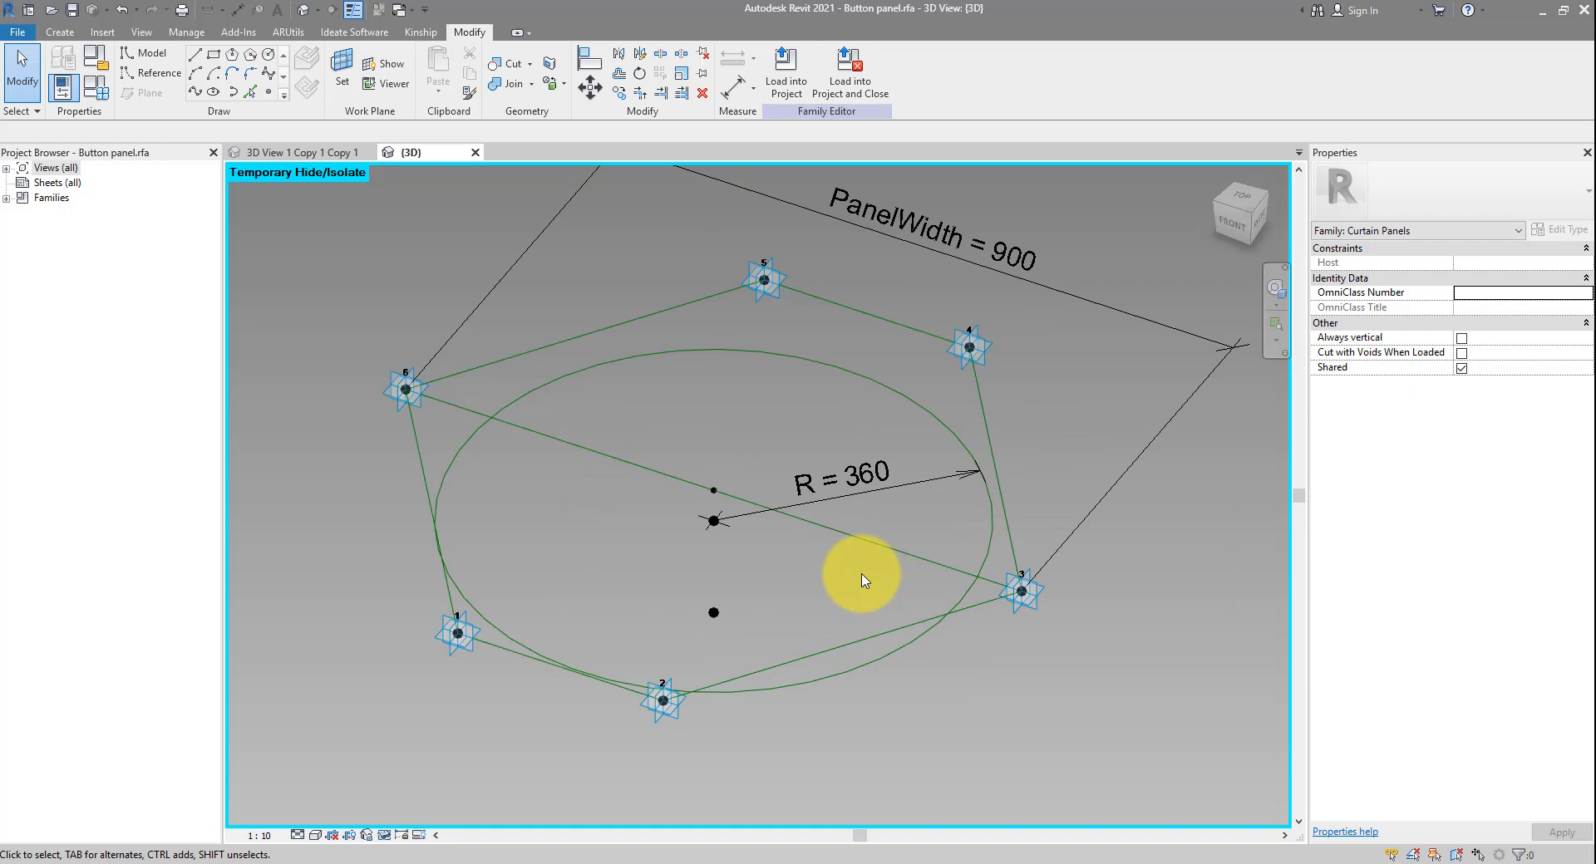
click(267, 98)
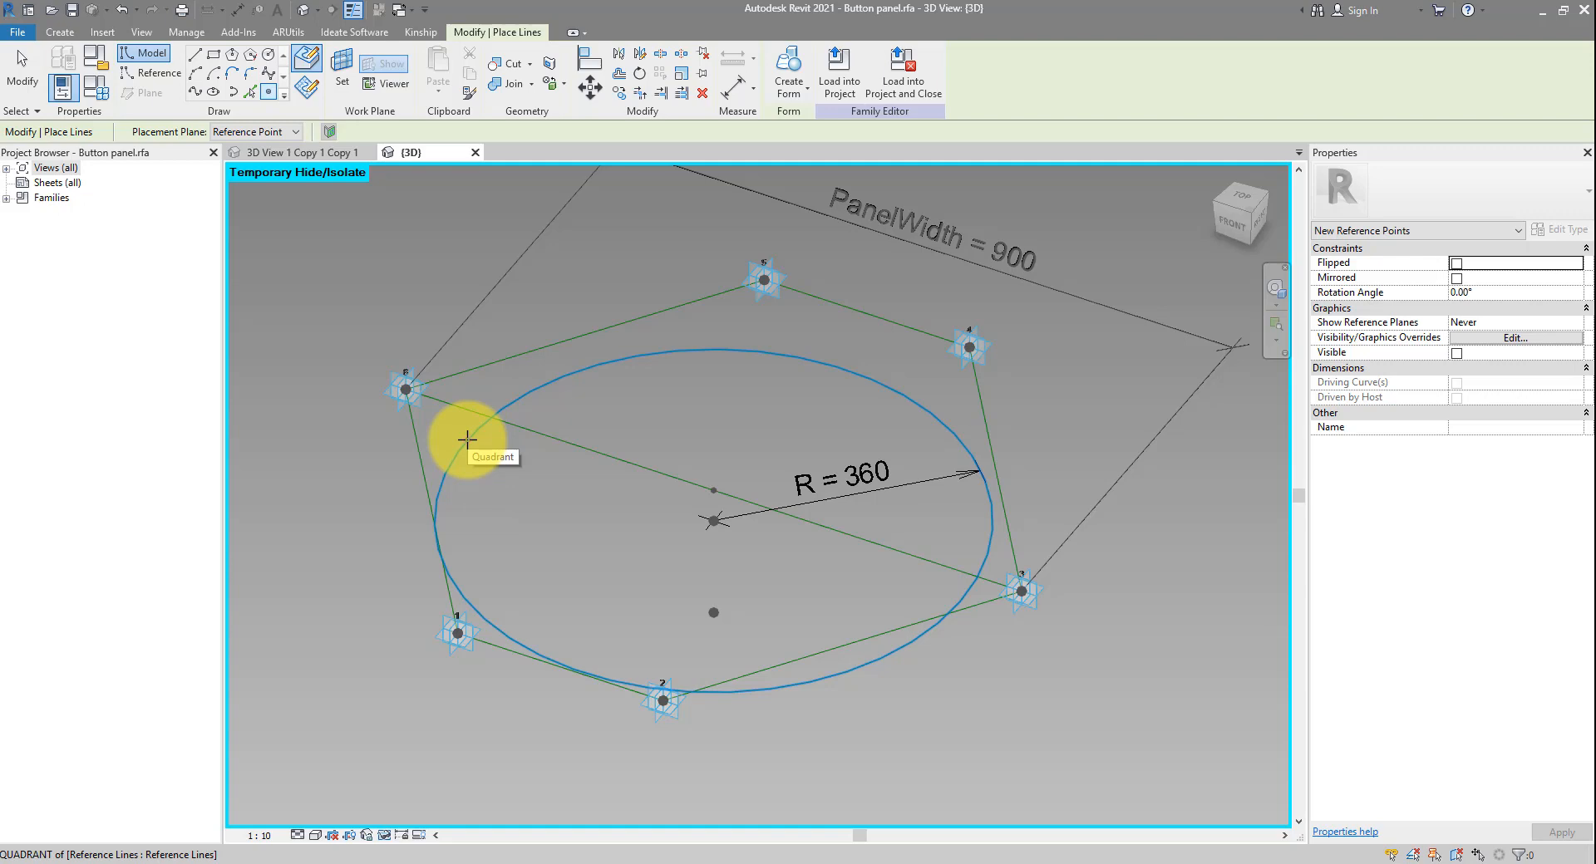
click(467, 439)
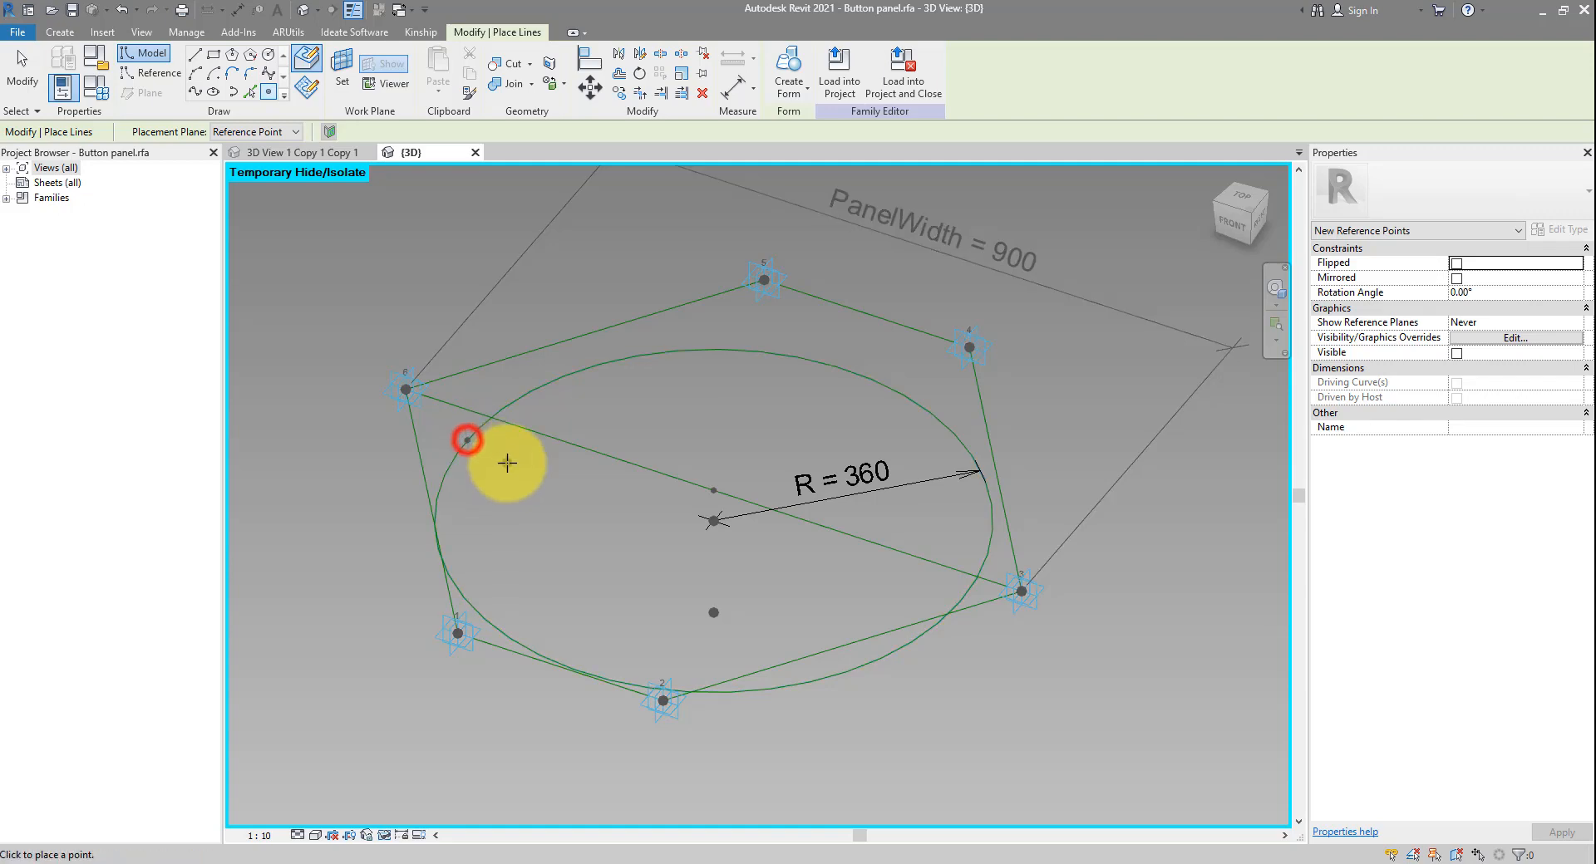
click(467, 440)
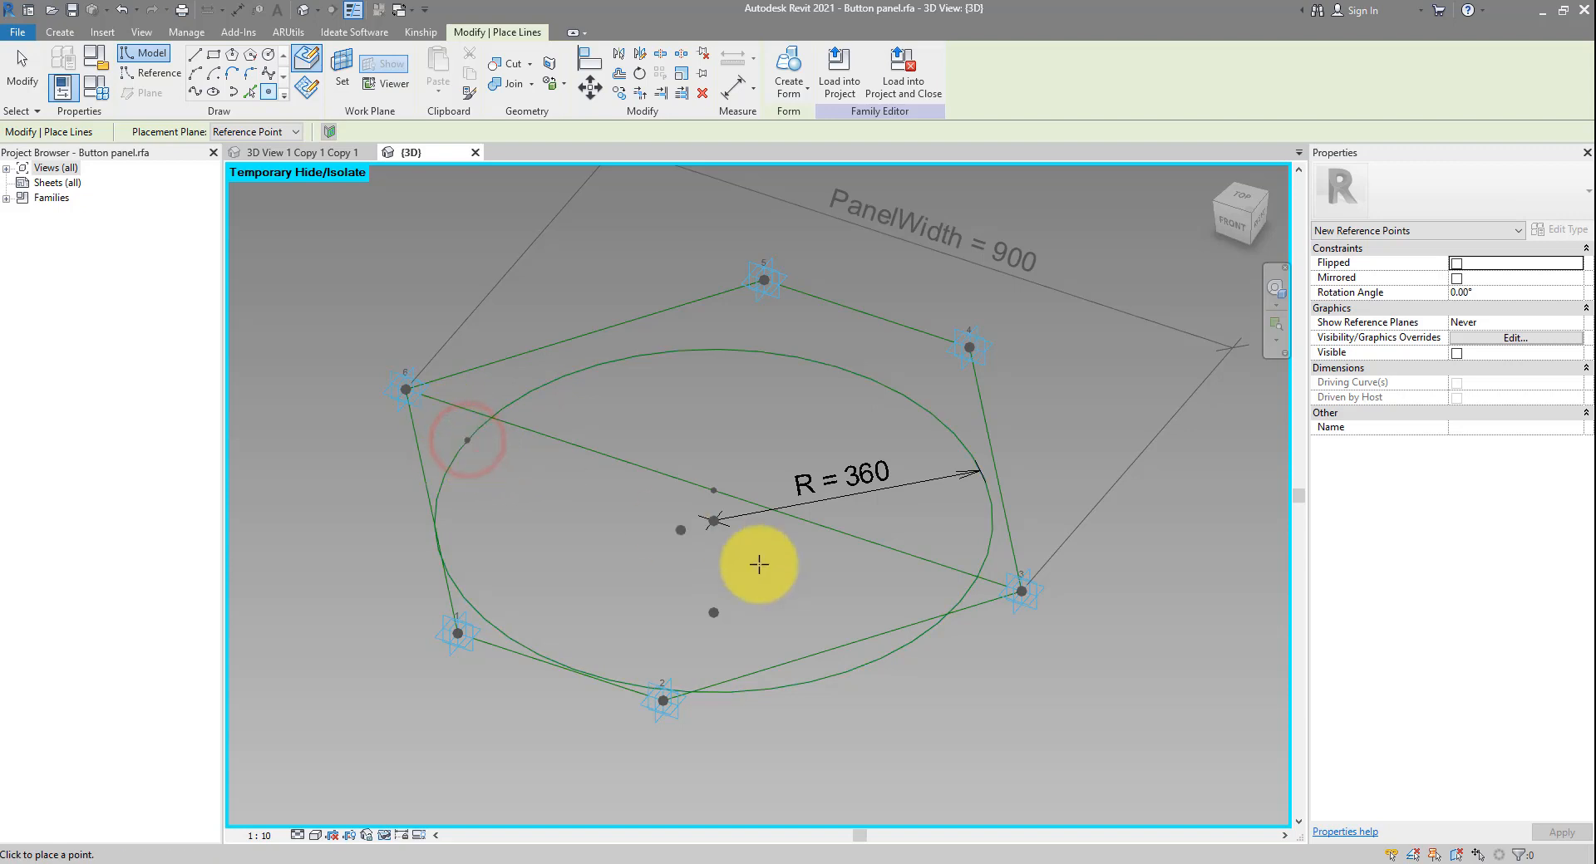
click(958, 602)
key(Escape)
key(Escape)
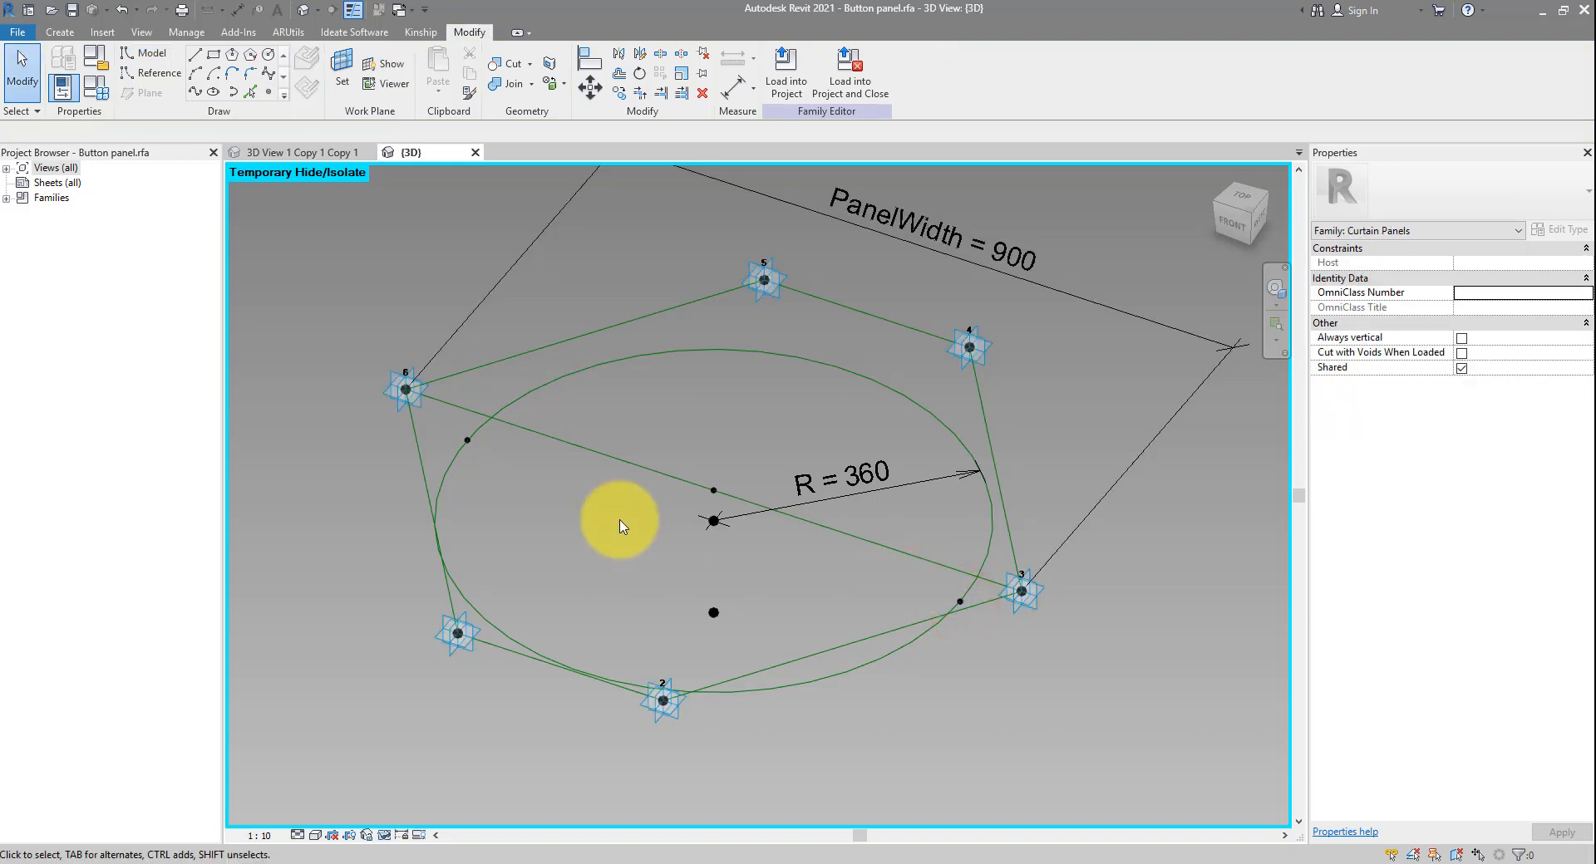
Connect the two quadrant points with a spline through points and make it a reference line across the circle's diameter
click(467, 440)
drag(909, 580, 979, 632)
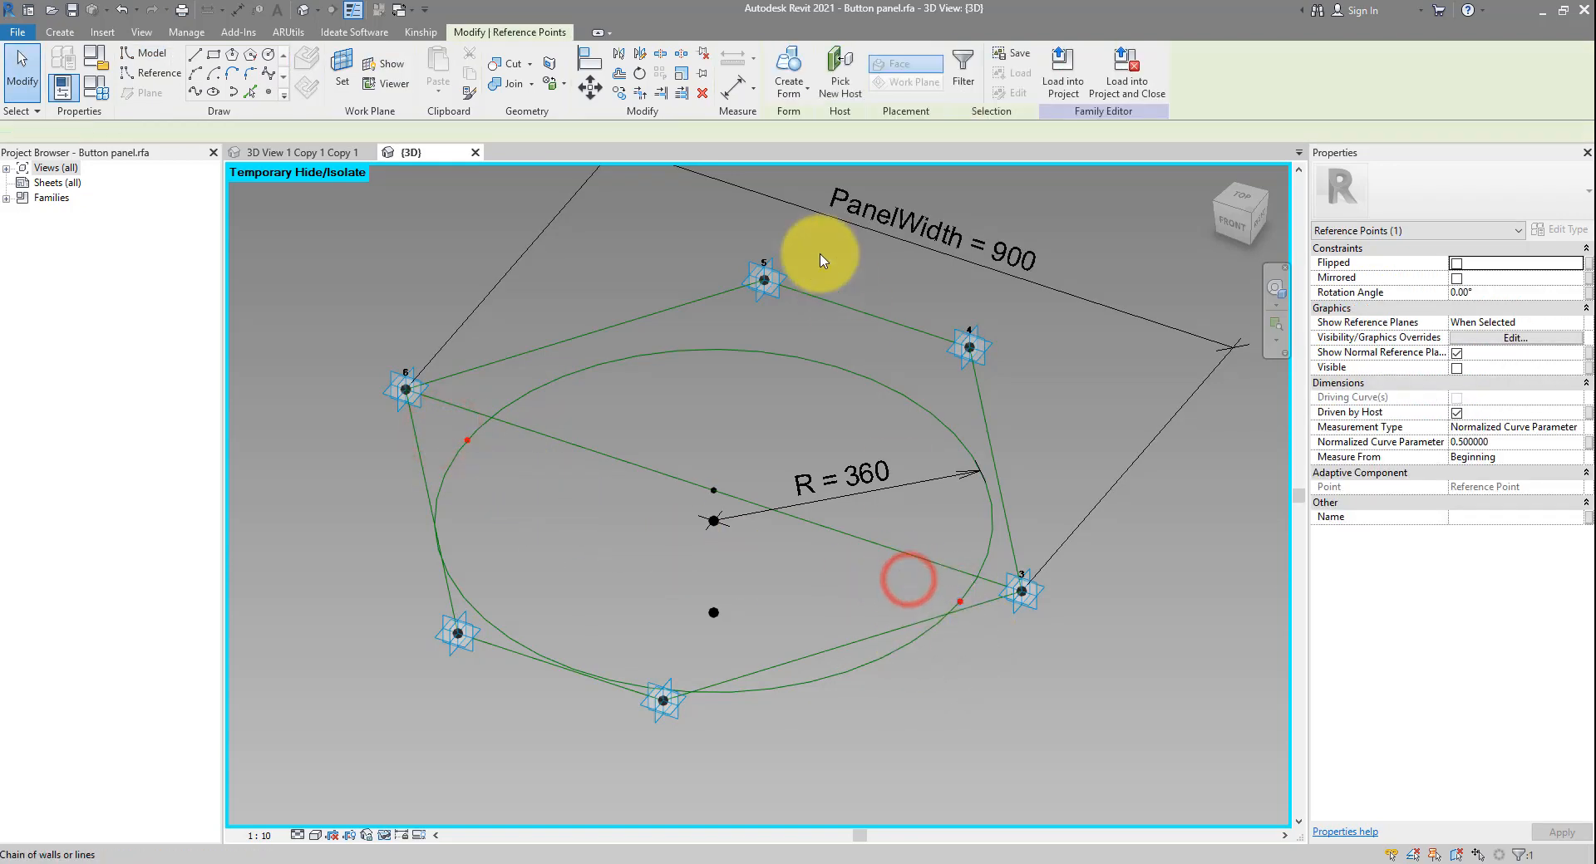
click(196, 94)
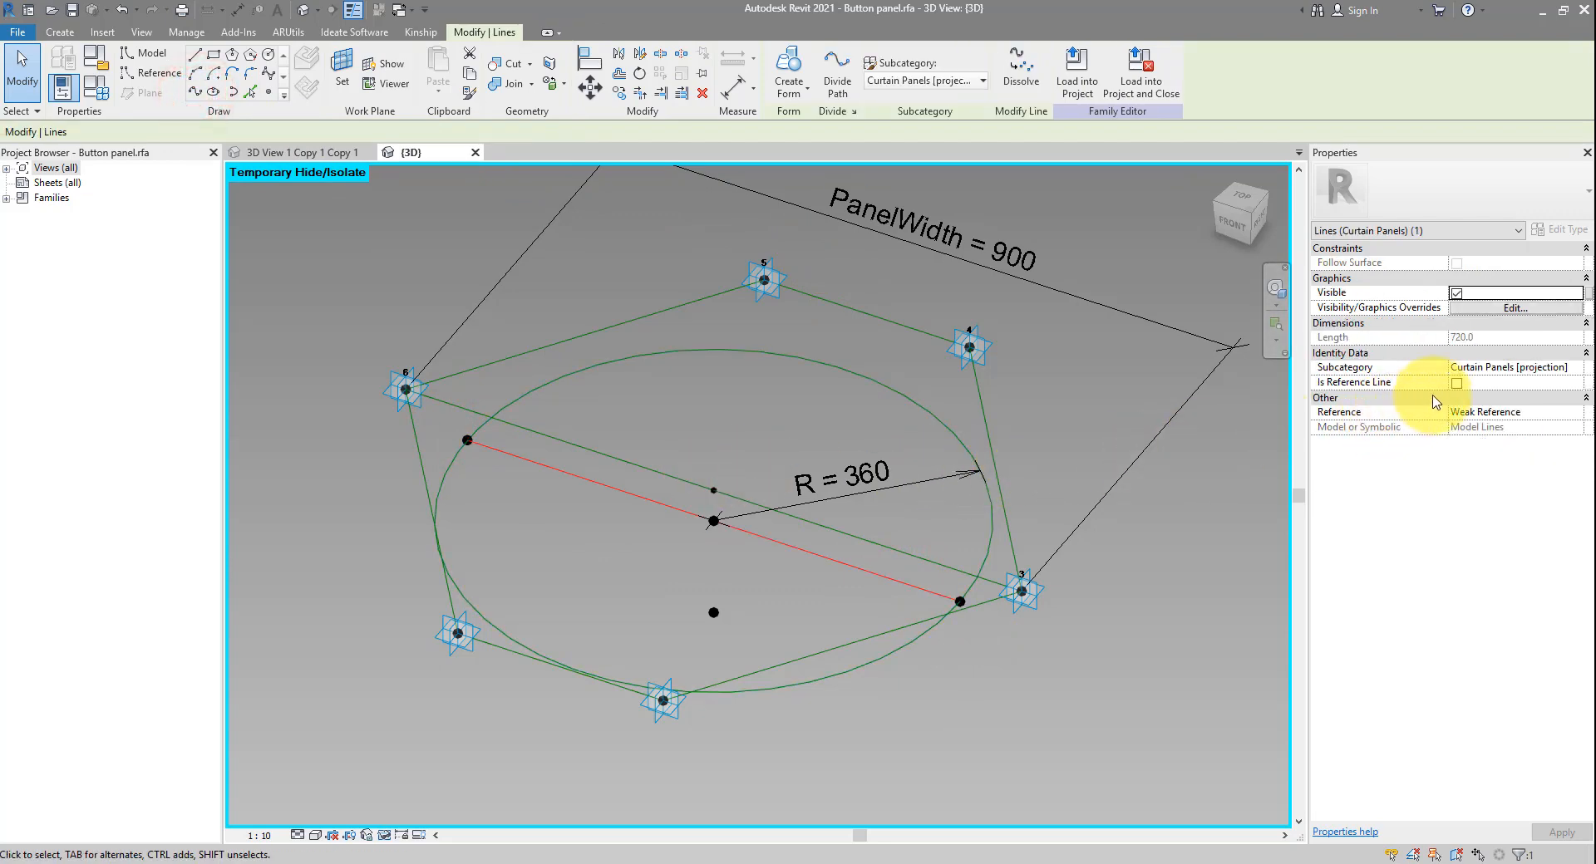
click(1458, 386)
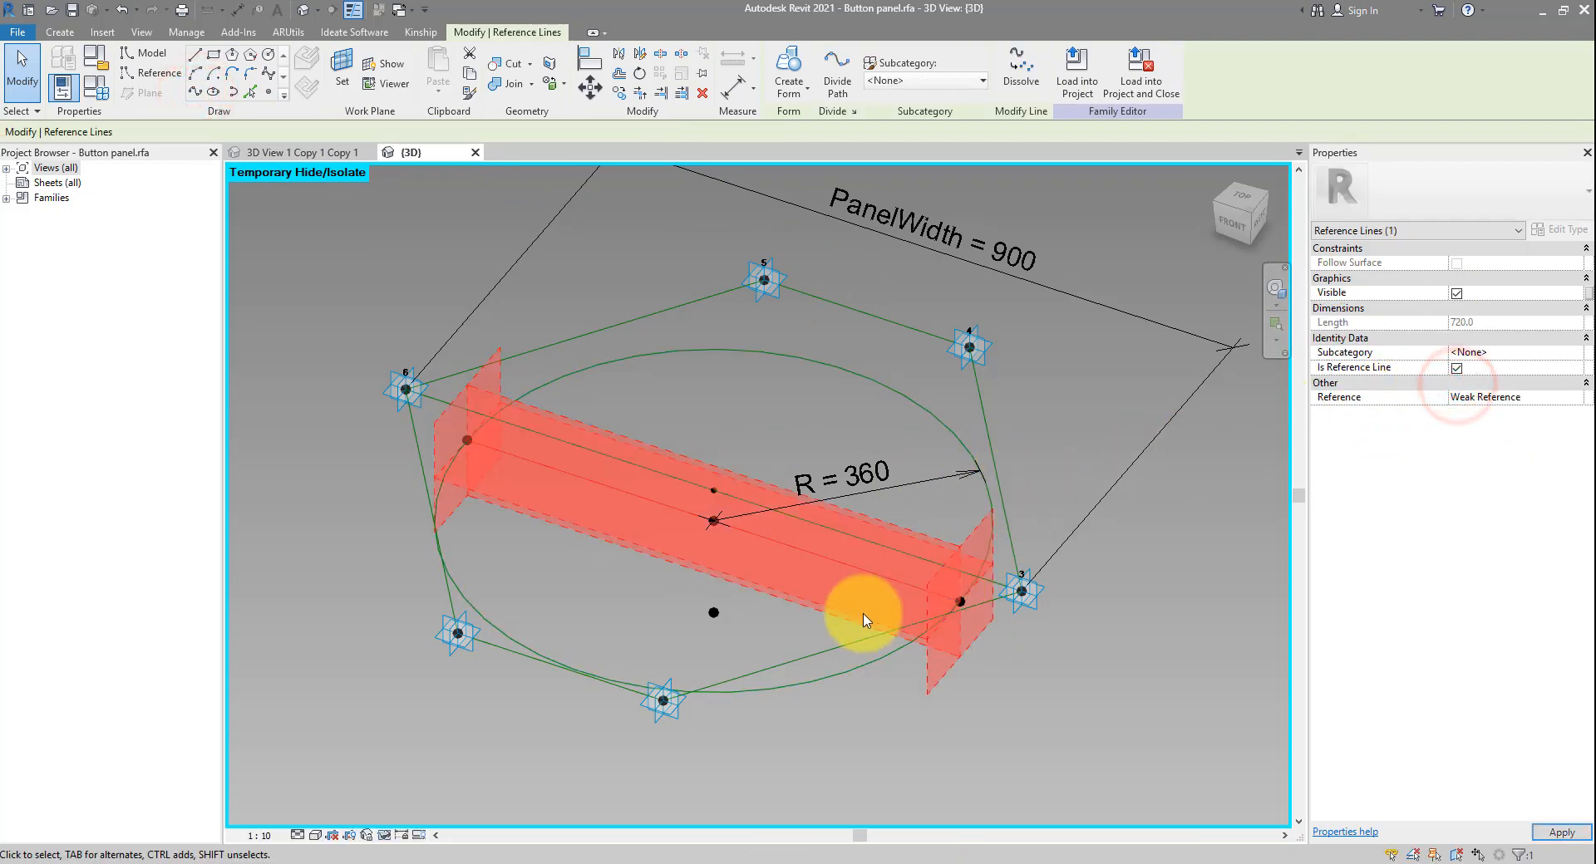
click(864, 619)
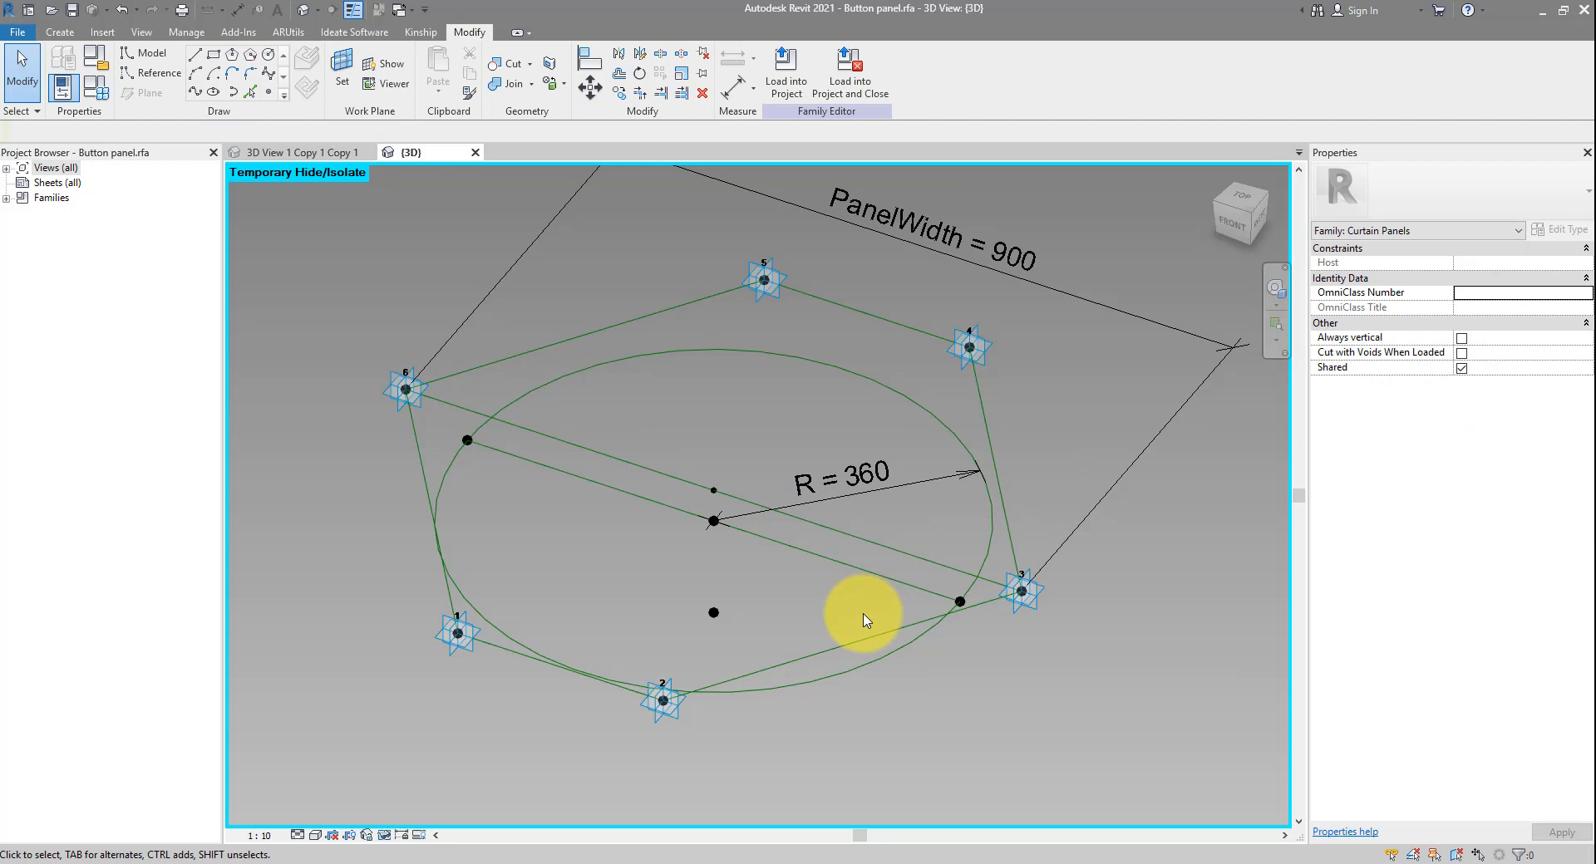
Connect the circle's centre point and the lower offset point with a spline through points and make it a reference line
drag(694, 496, 736, 639)
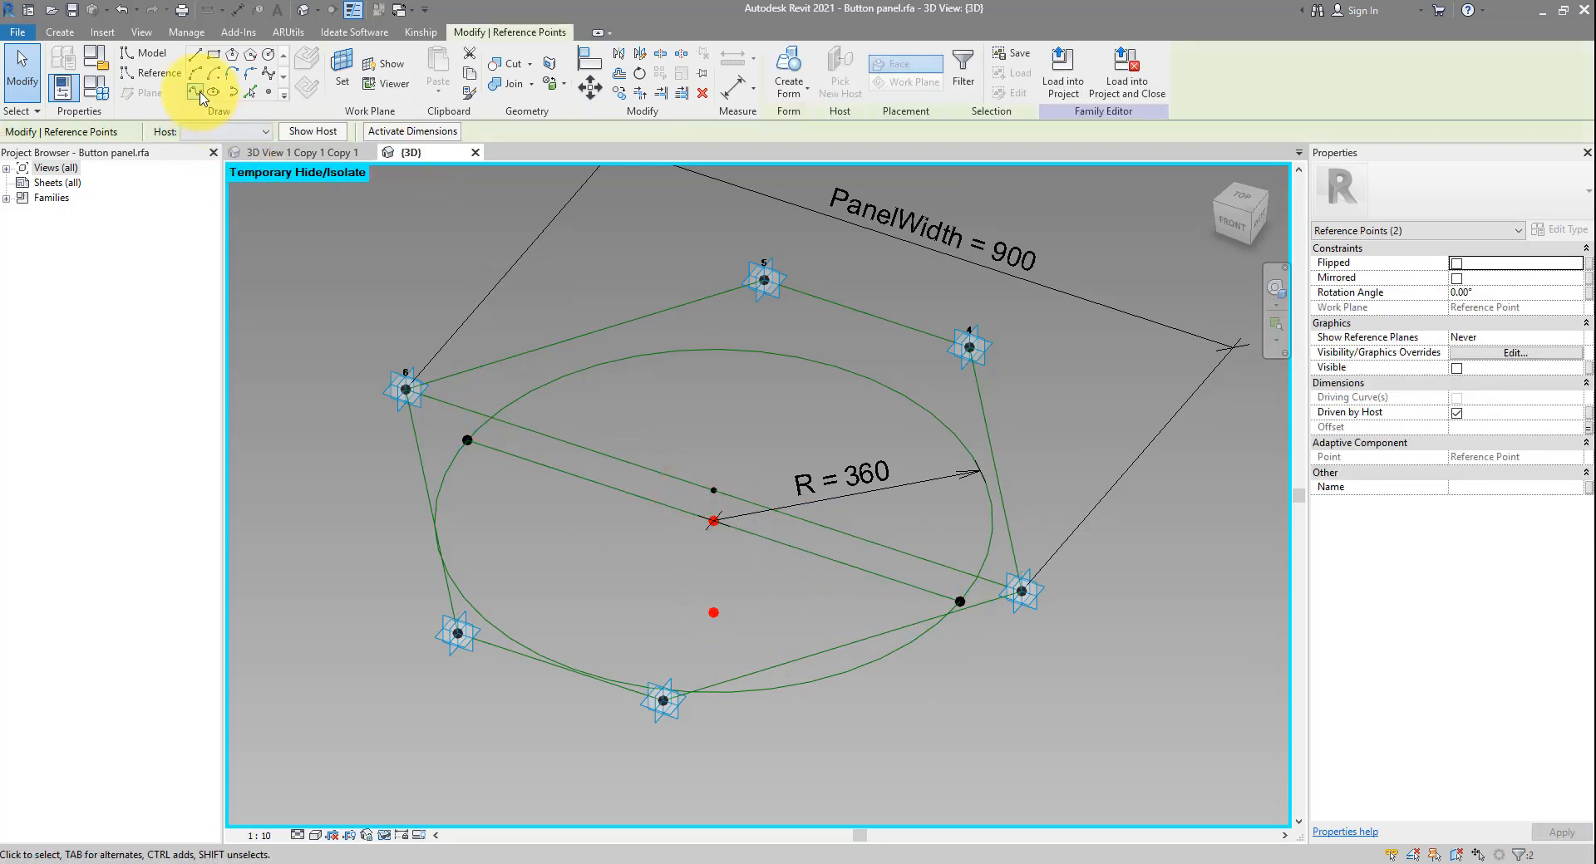
click(200, 98)
click(1457, 382)
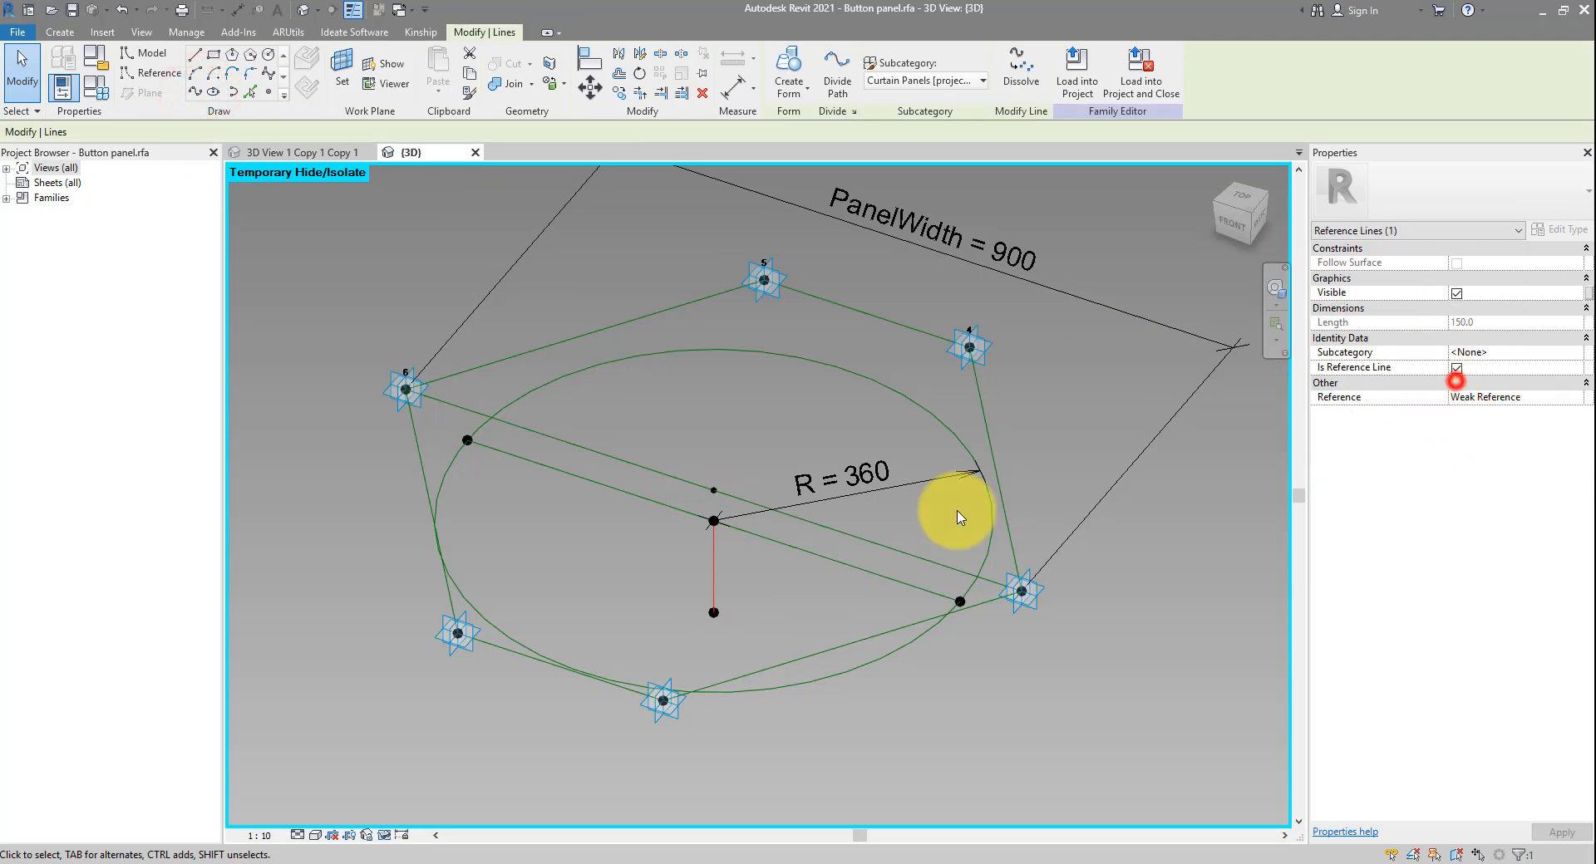
click(763, 584)
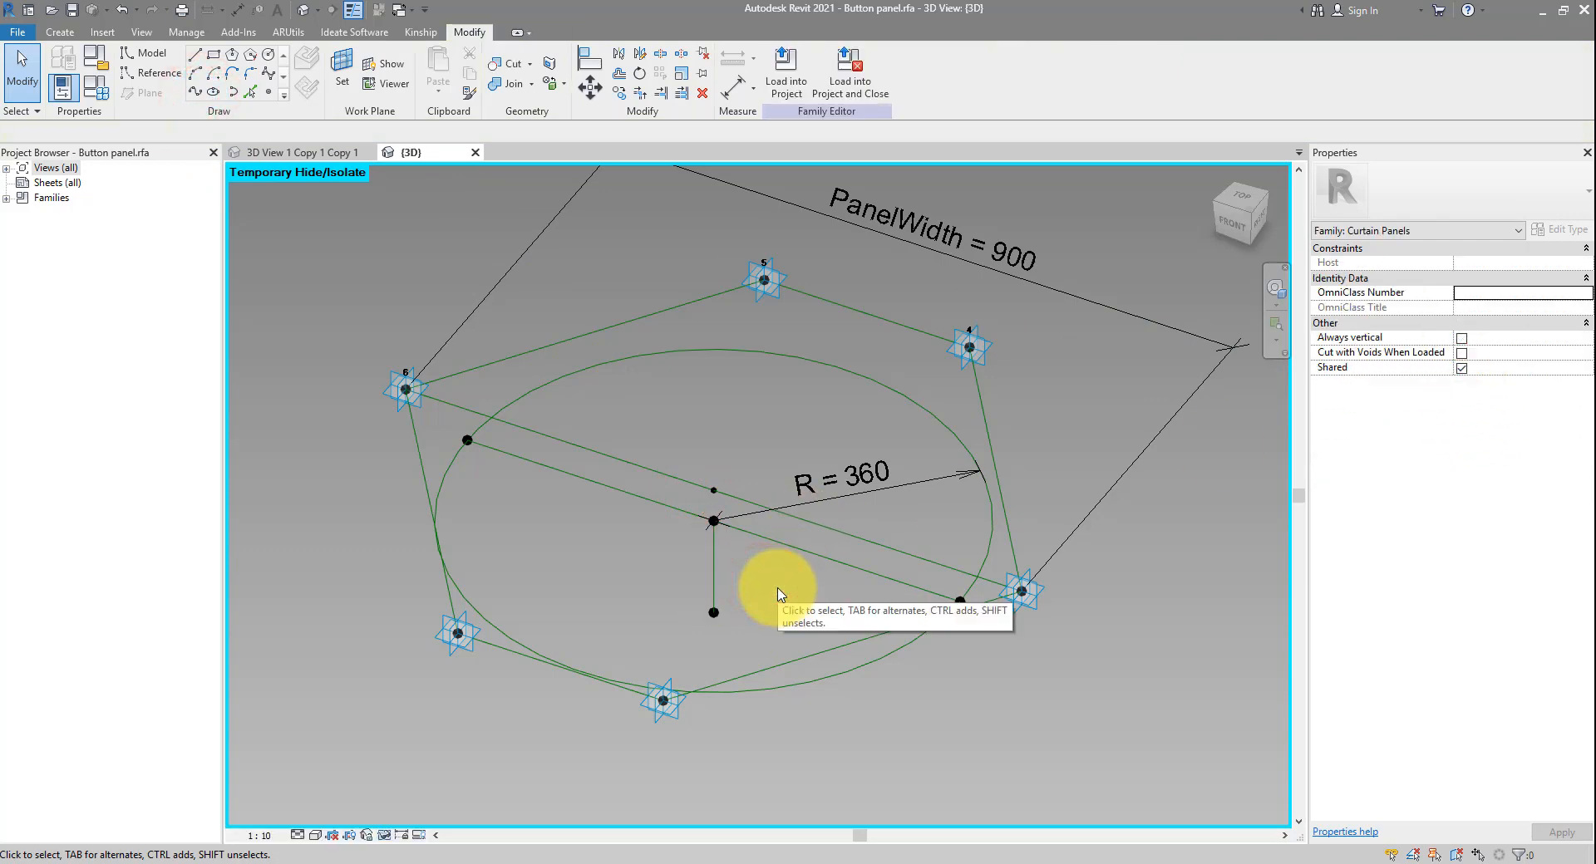
click(731, 553)
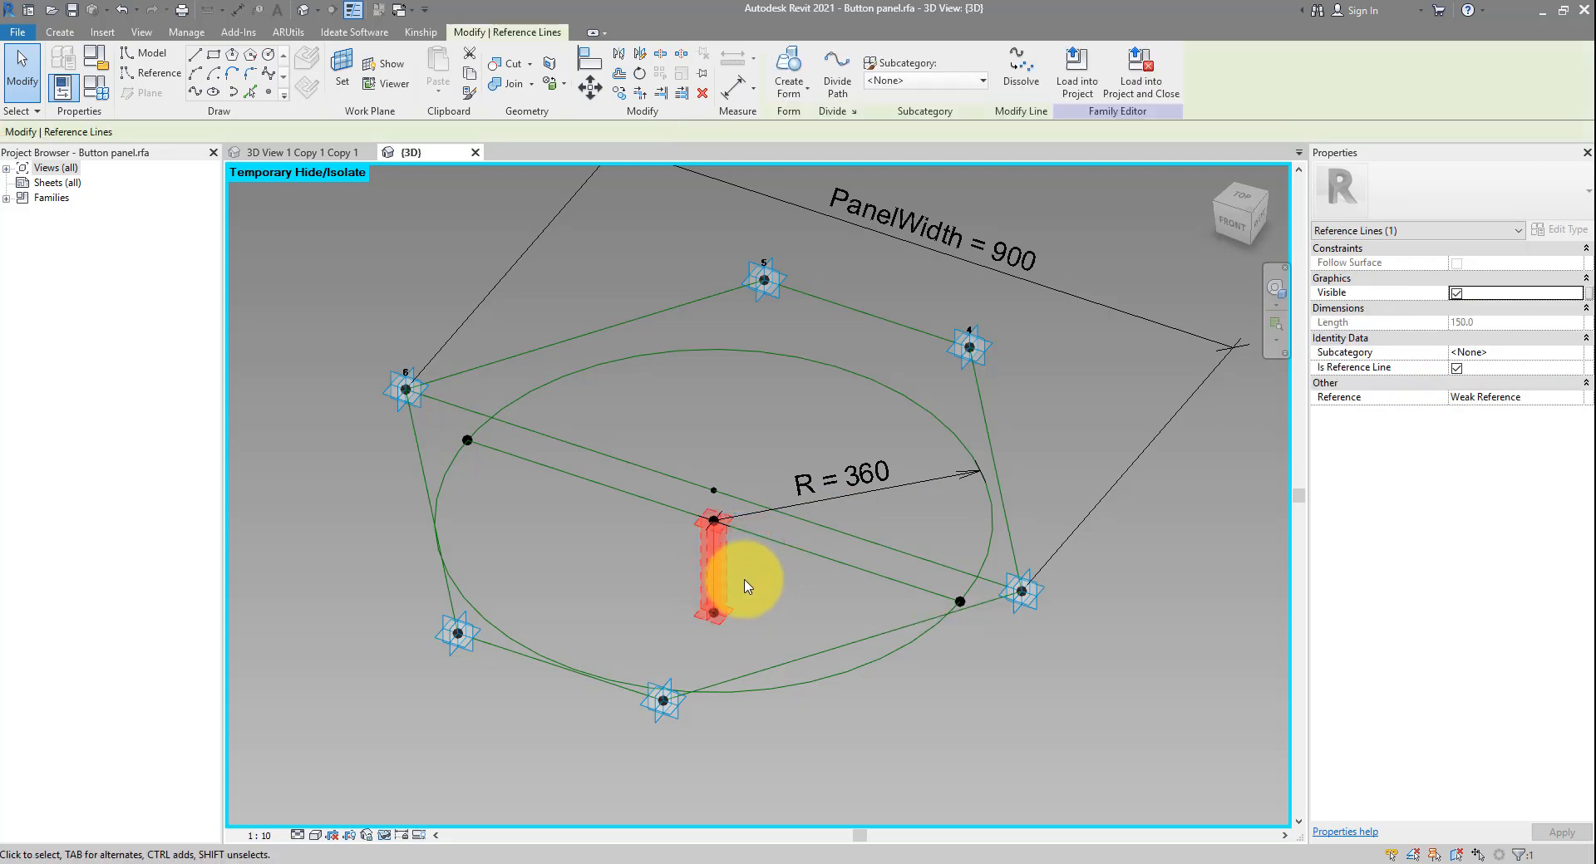
Create a curved spline through both quadrant points and the lower offset point, and make it a reference line
click(467, 440)
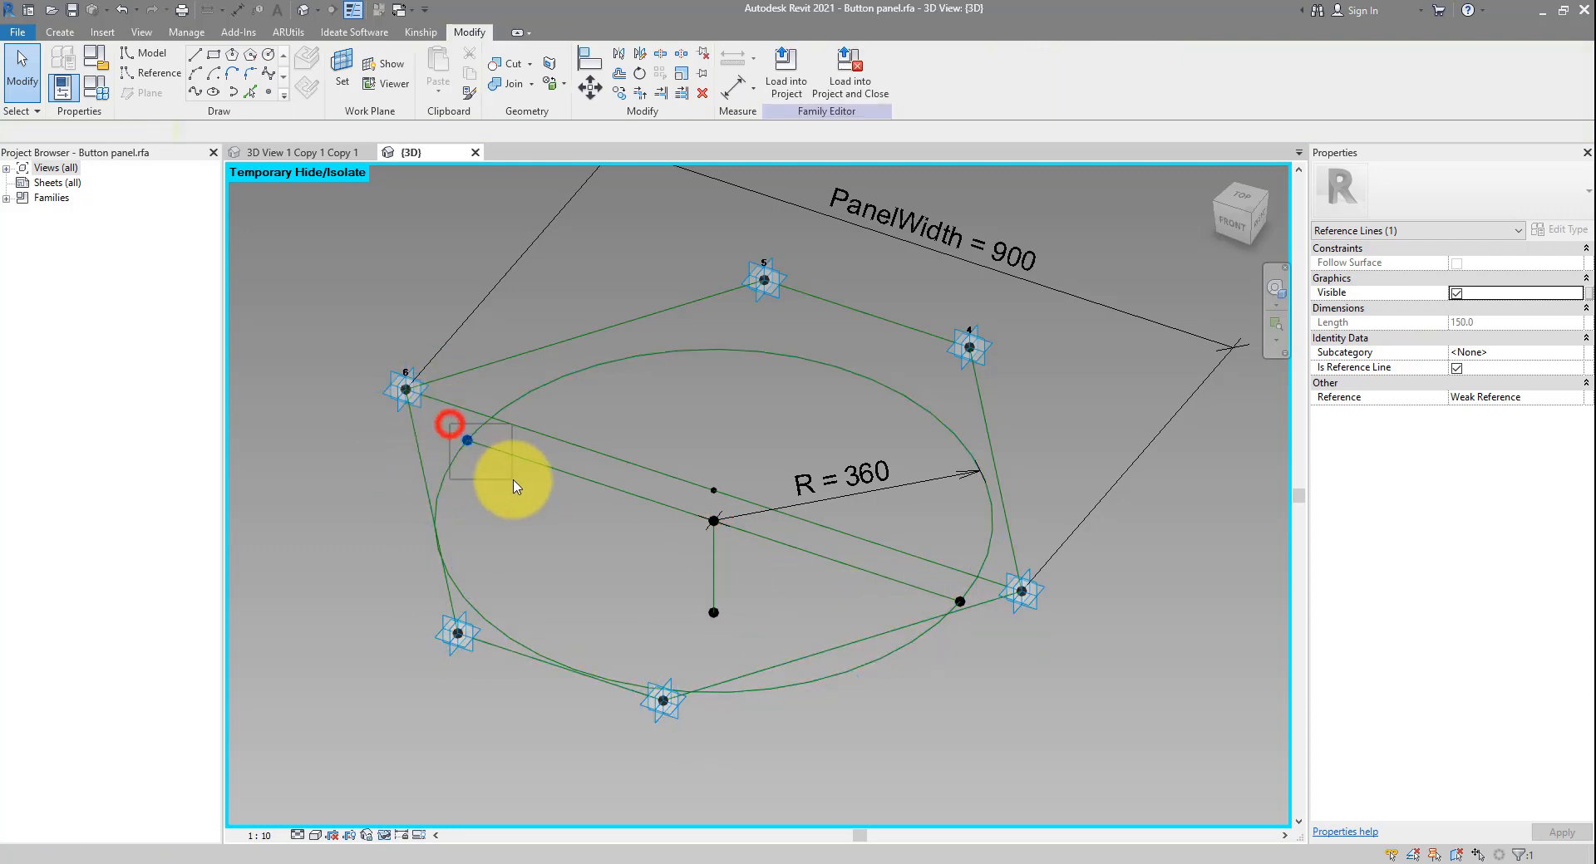
ctrl+click(713, 612)
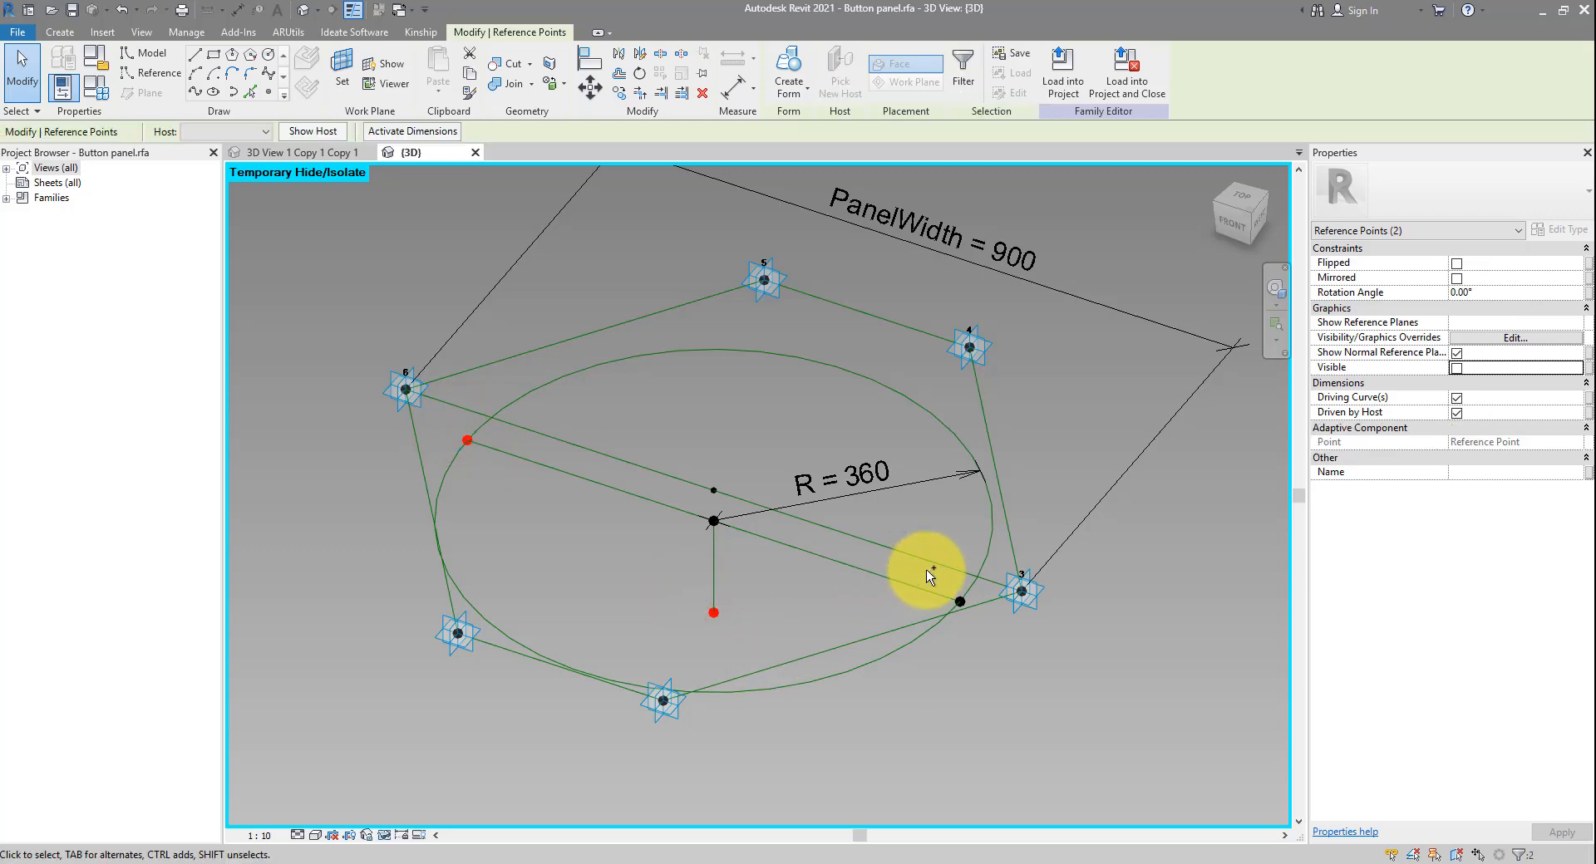
drag(926, 570, 973, 622)
click(194, 91)
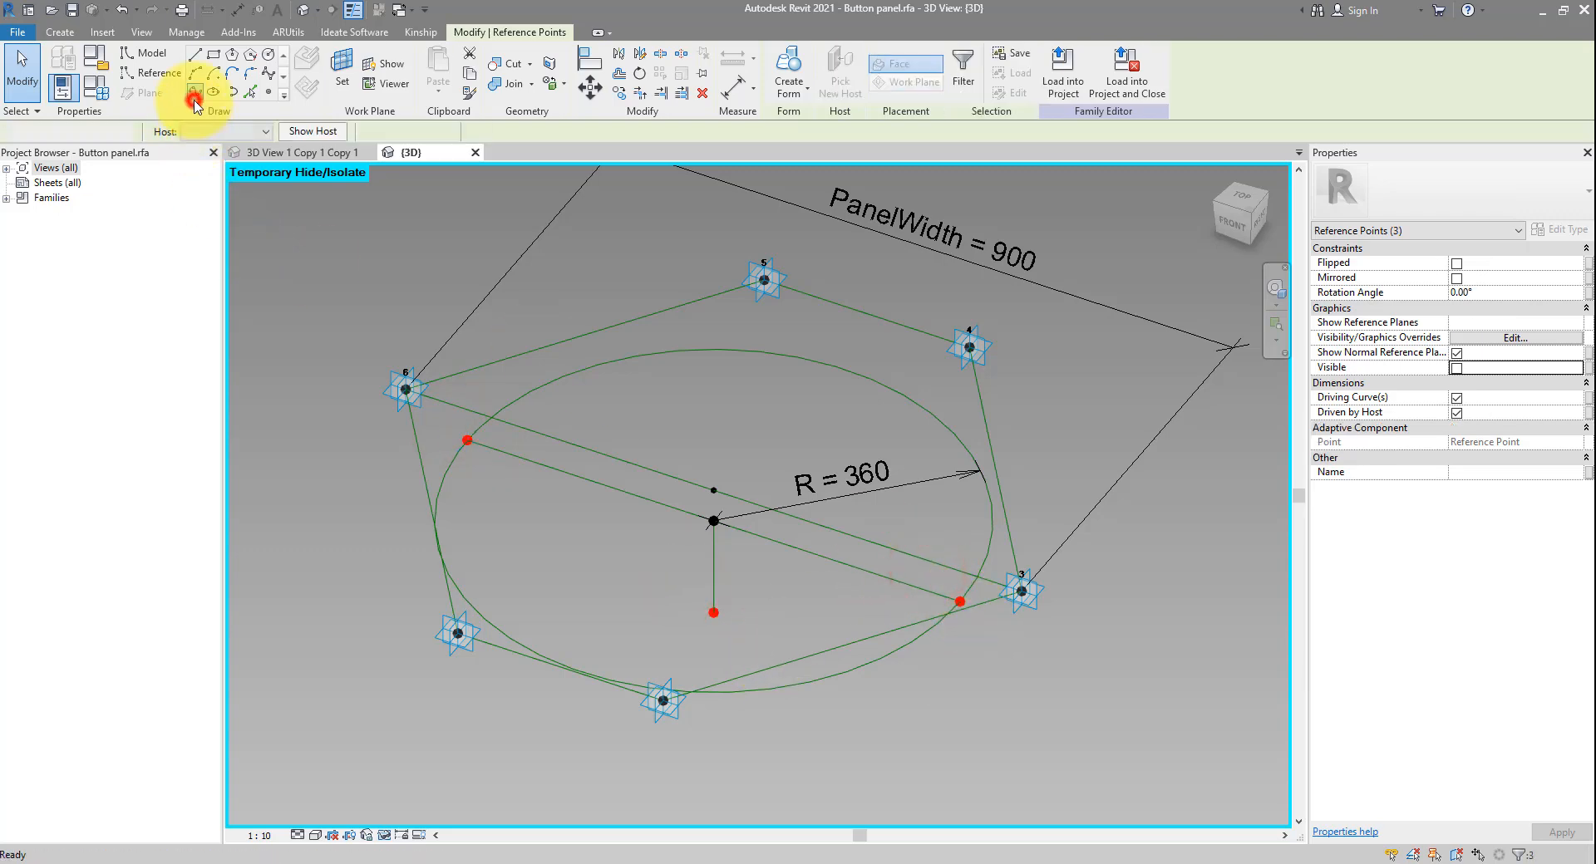
click(1457, 384)
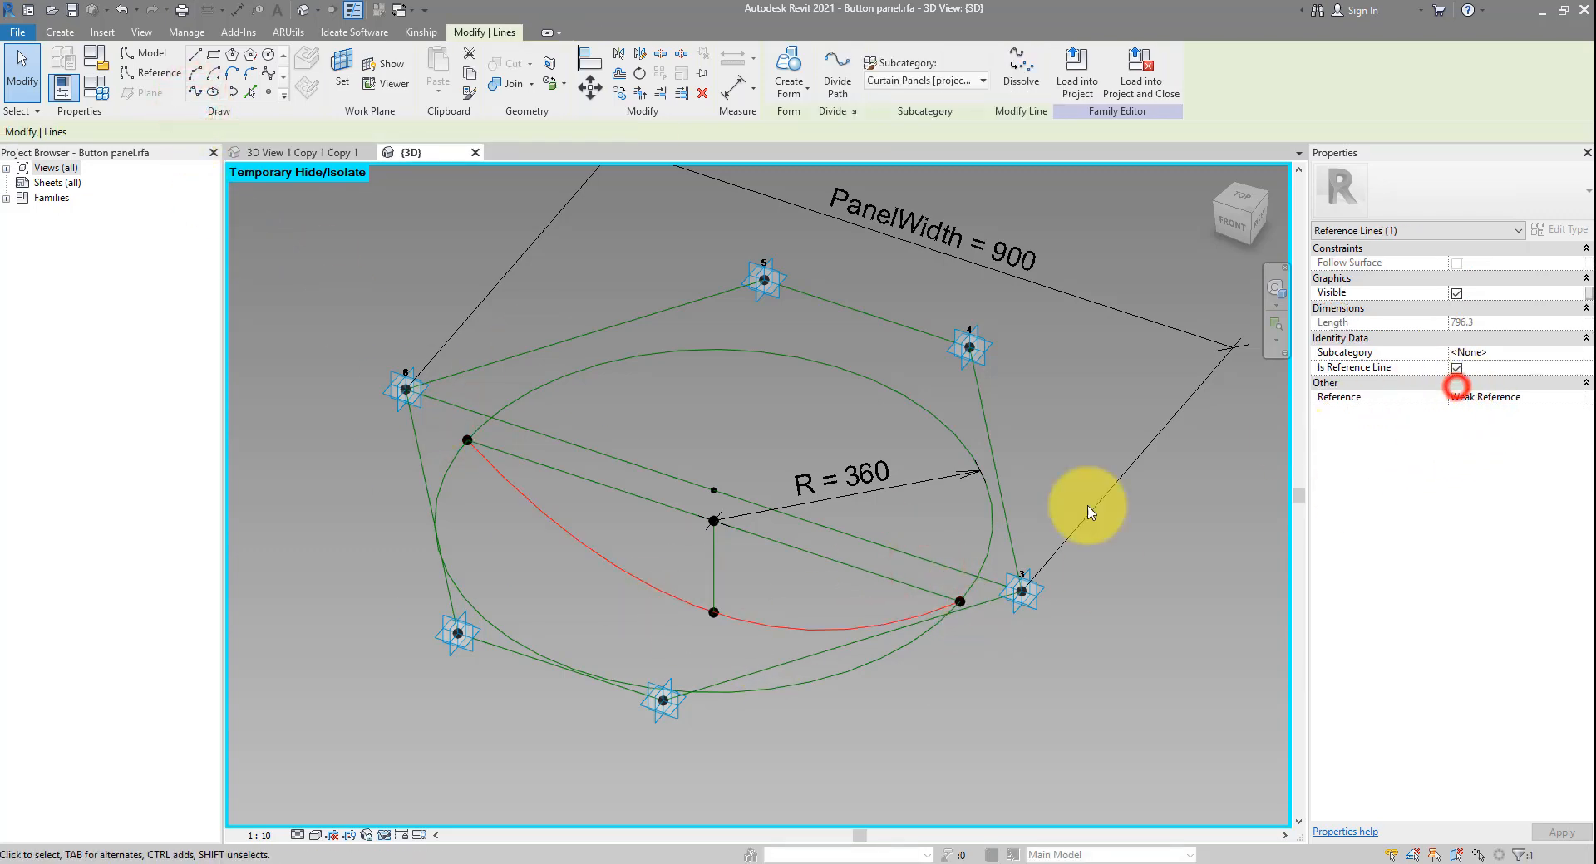
click(798, 590)
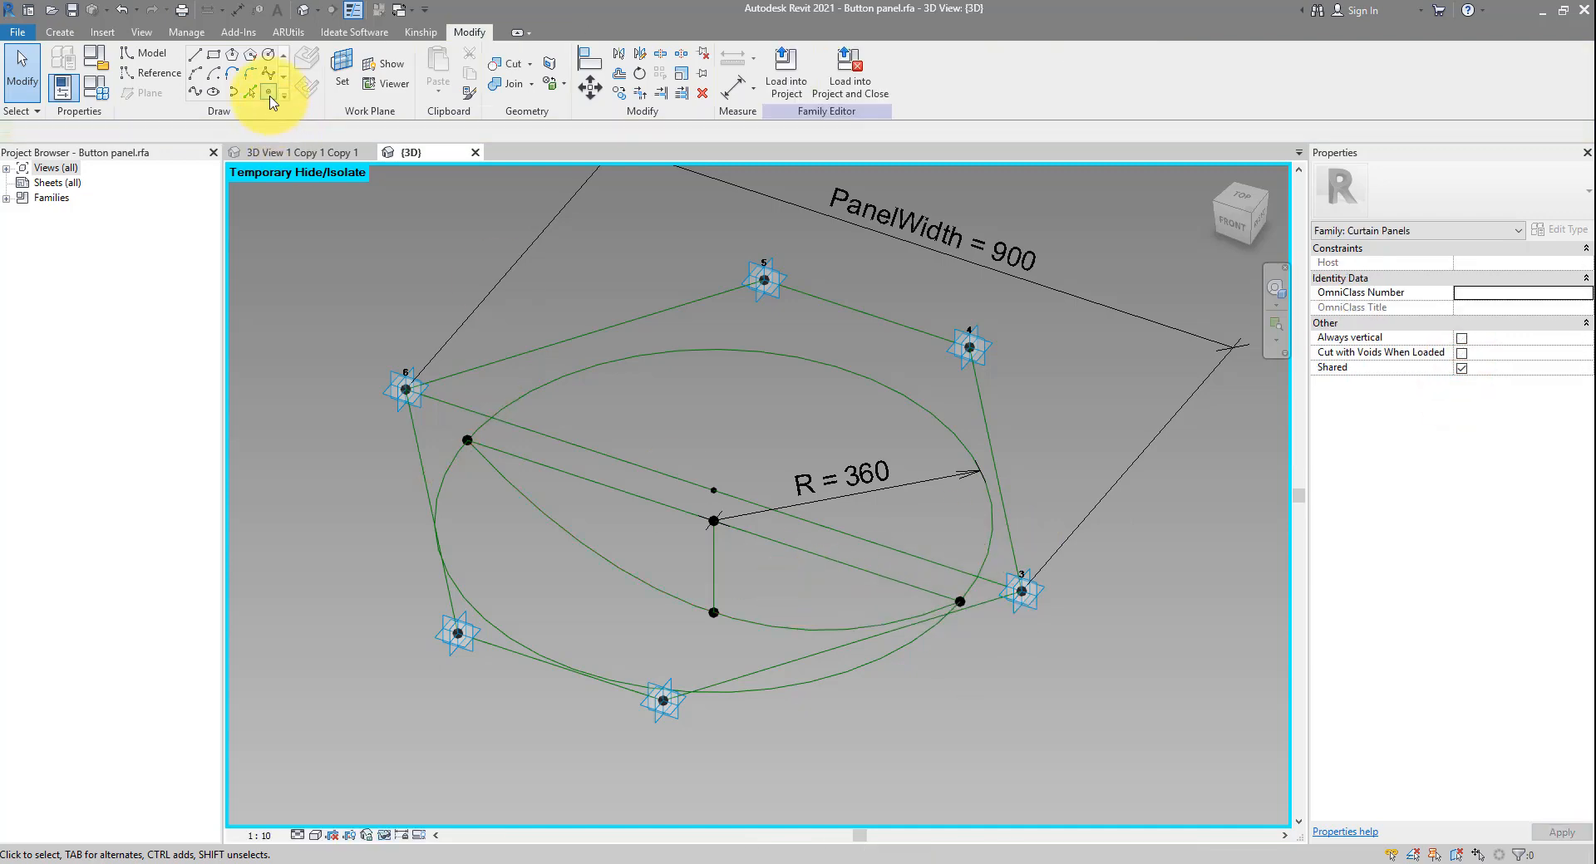
Place two hosted reference points just beyond the central vertical line, one on the diameter line and one on the curved spline
click(269, 92)
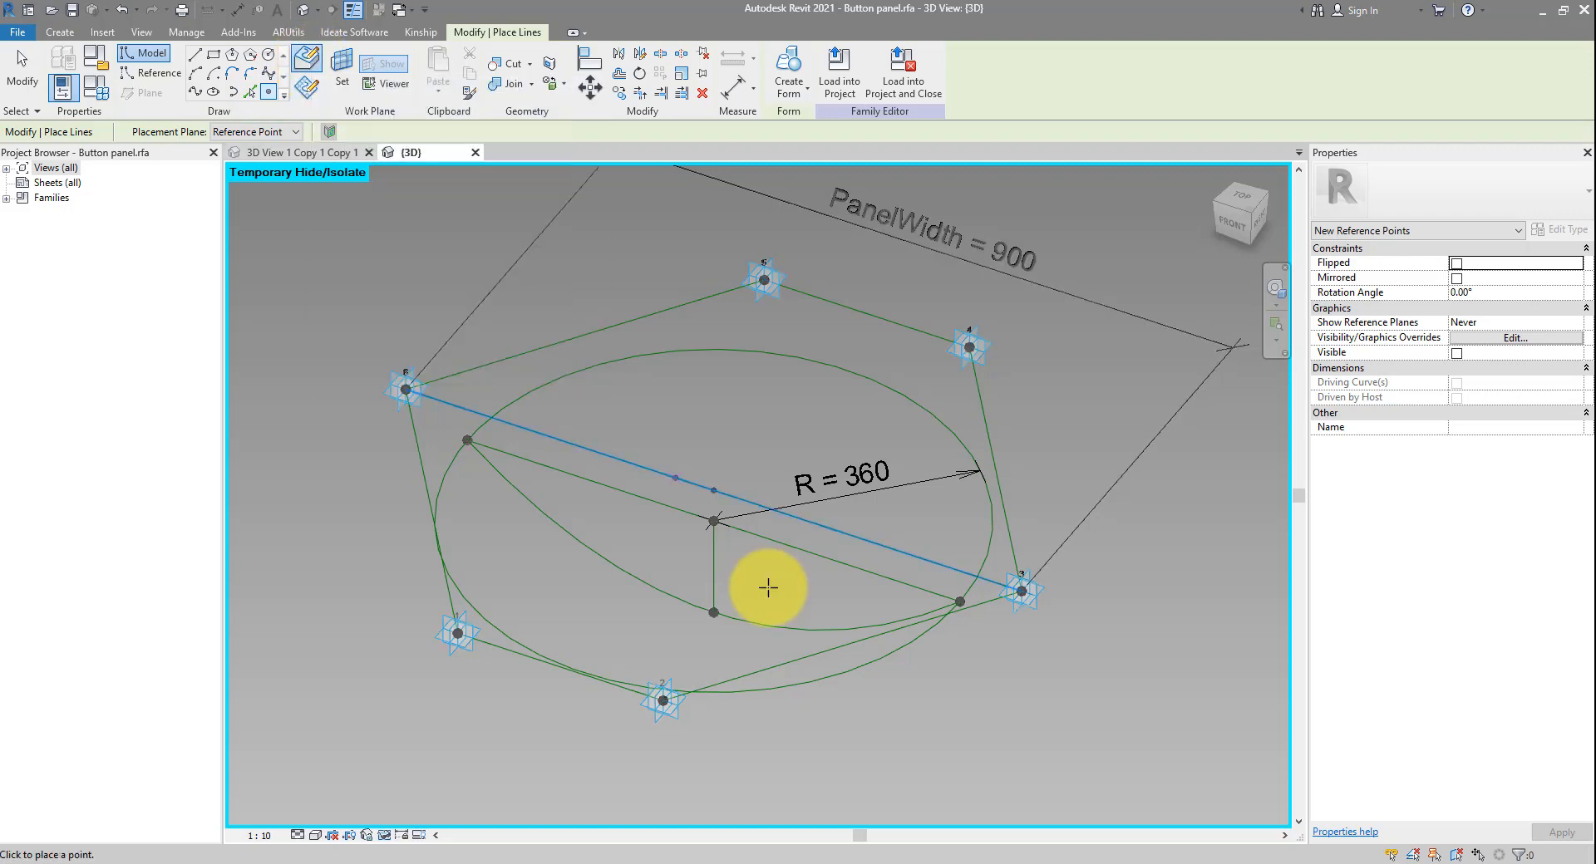
scroll(745, 552, up, 5)
click(721, 485)
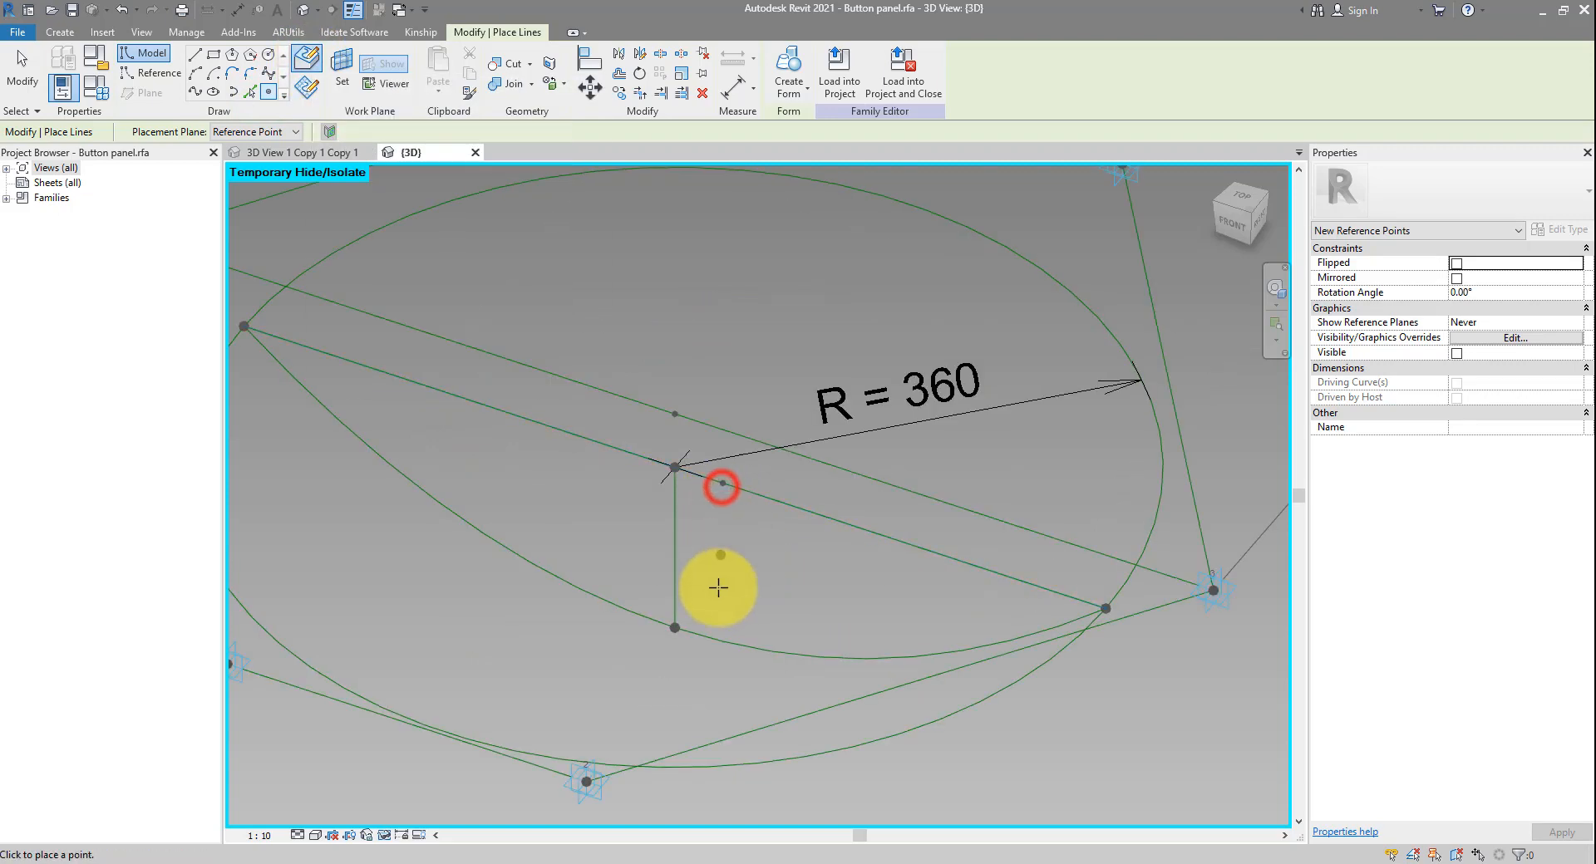
click(711, 638)
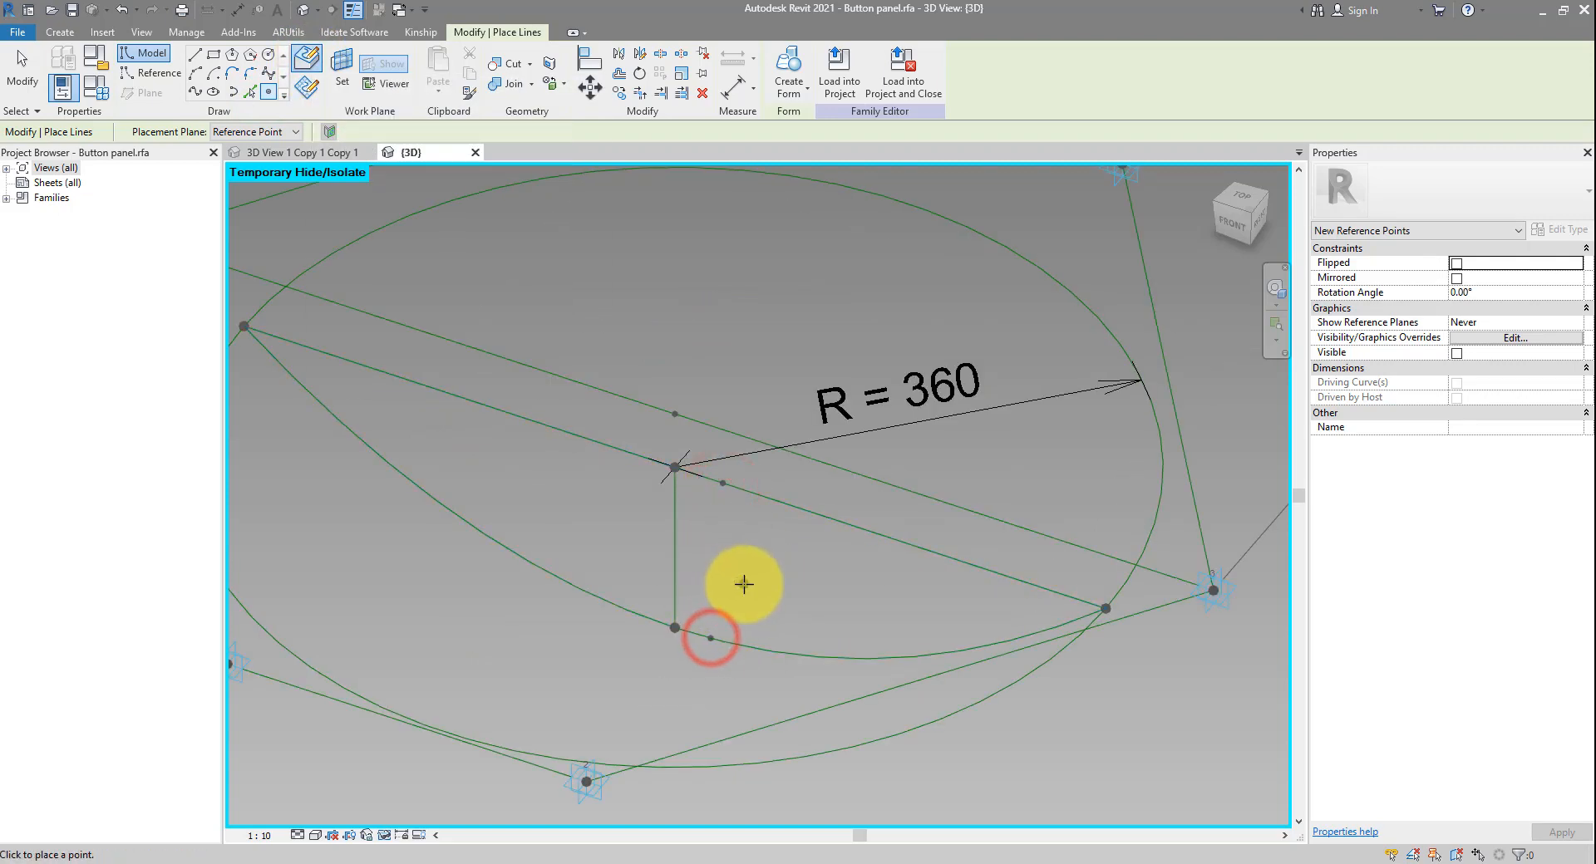
key(Escape)
key(Escape)
Connect the two new inner points with a spline through points and make it a reference line
click(713, 476)
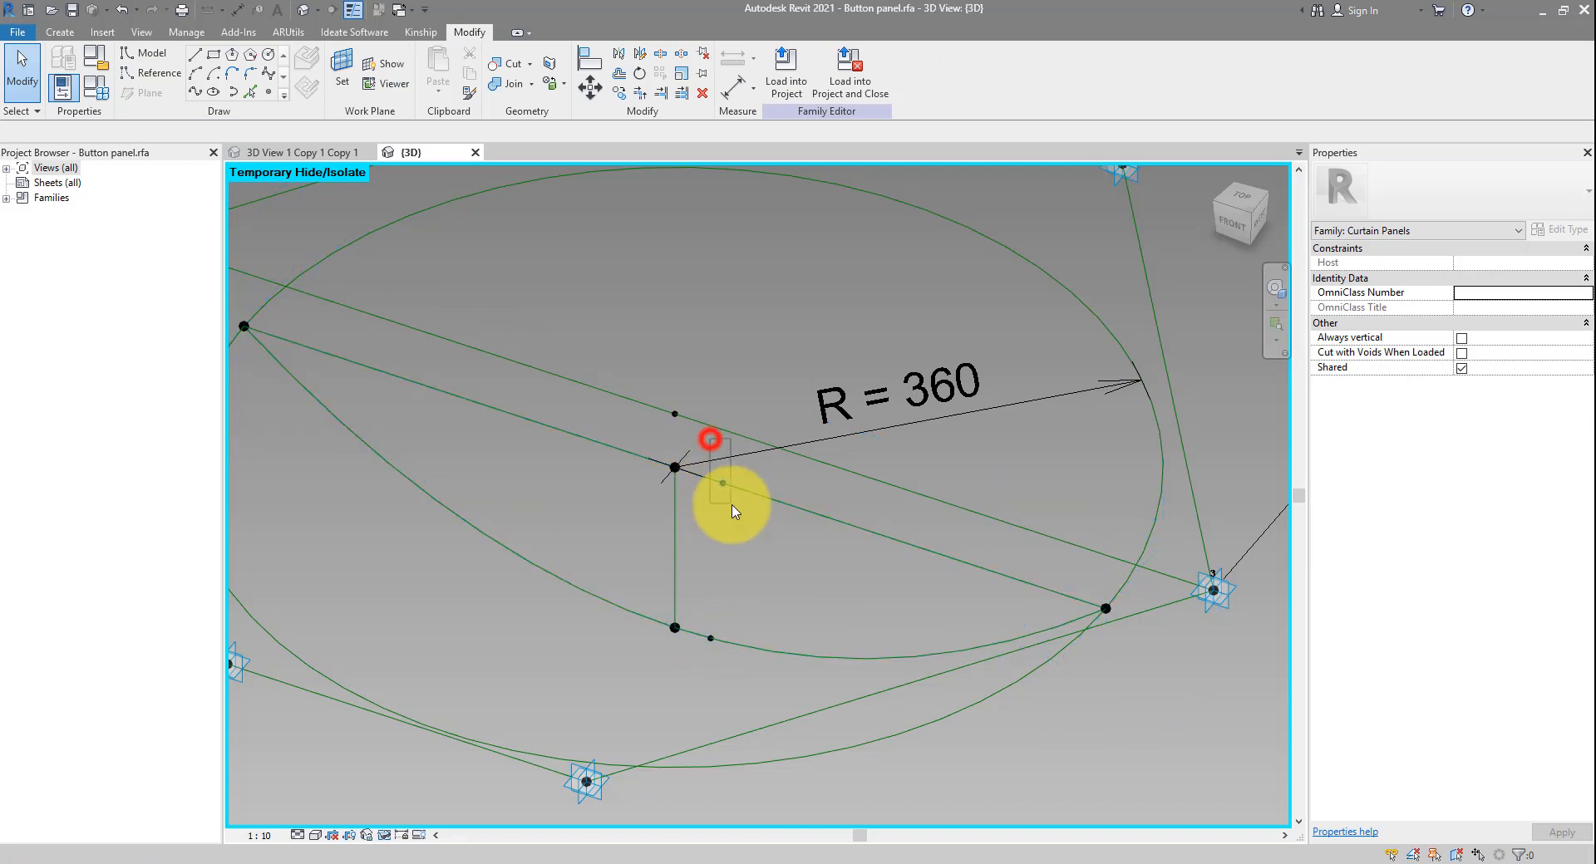
drag(700, 604, 729, 688)
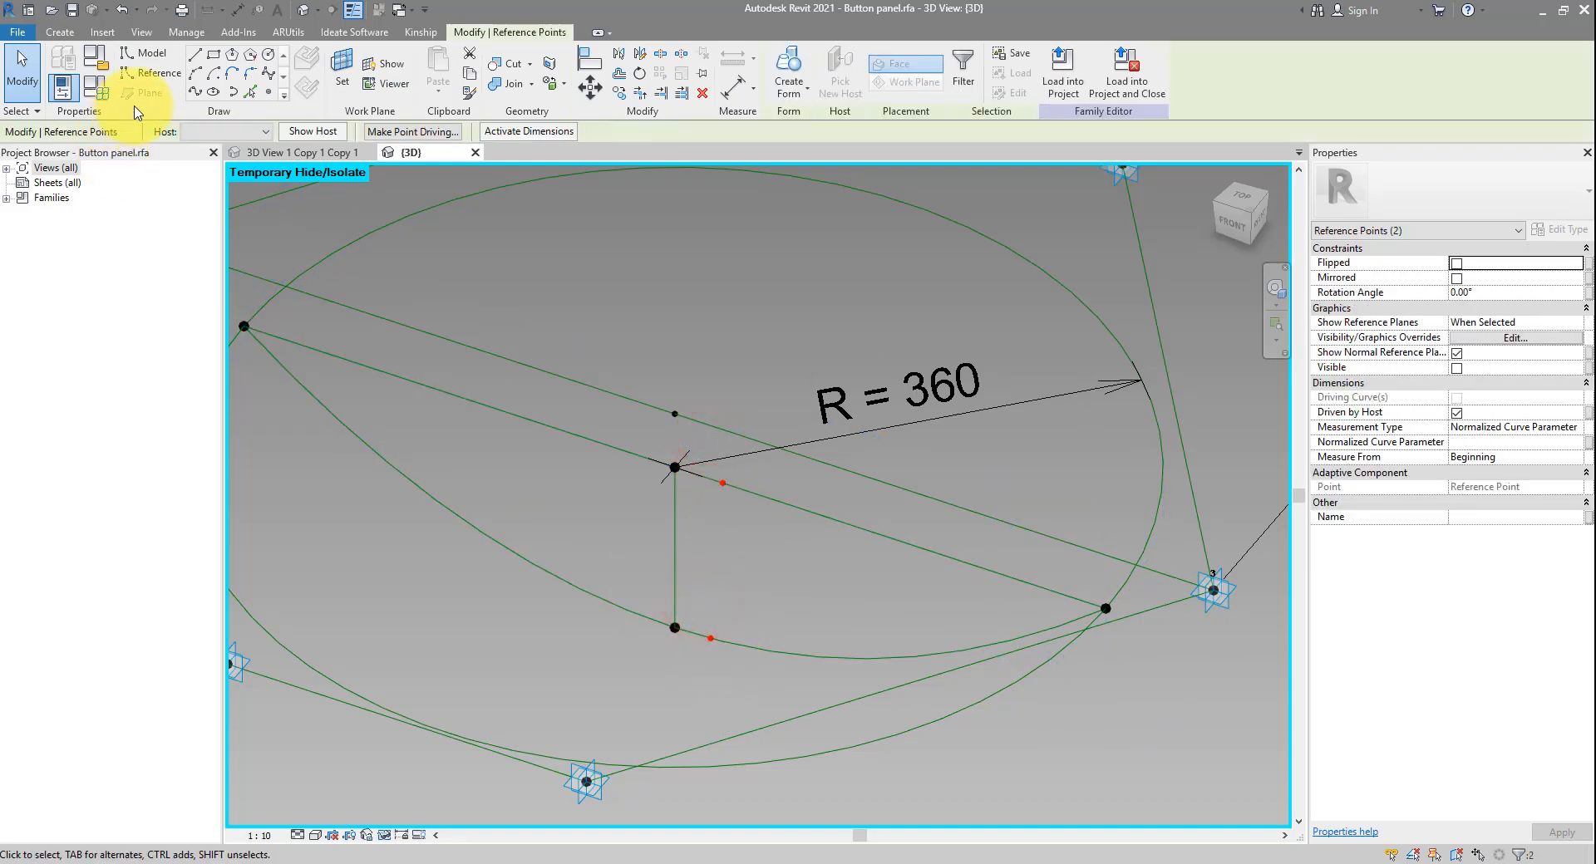
click(197, 91)
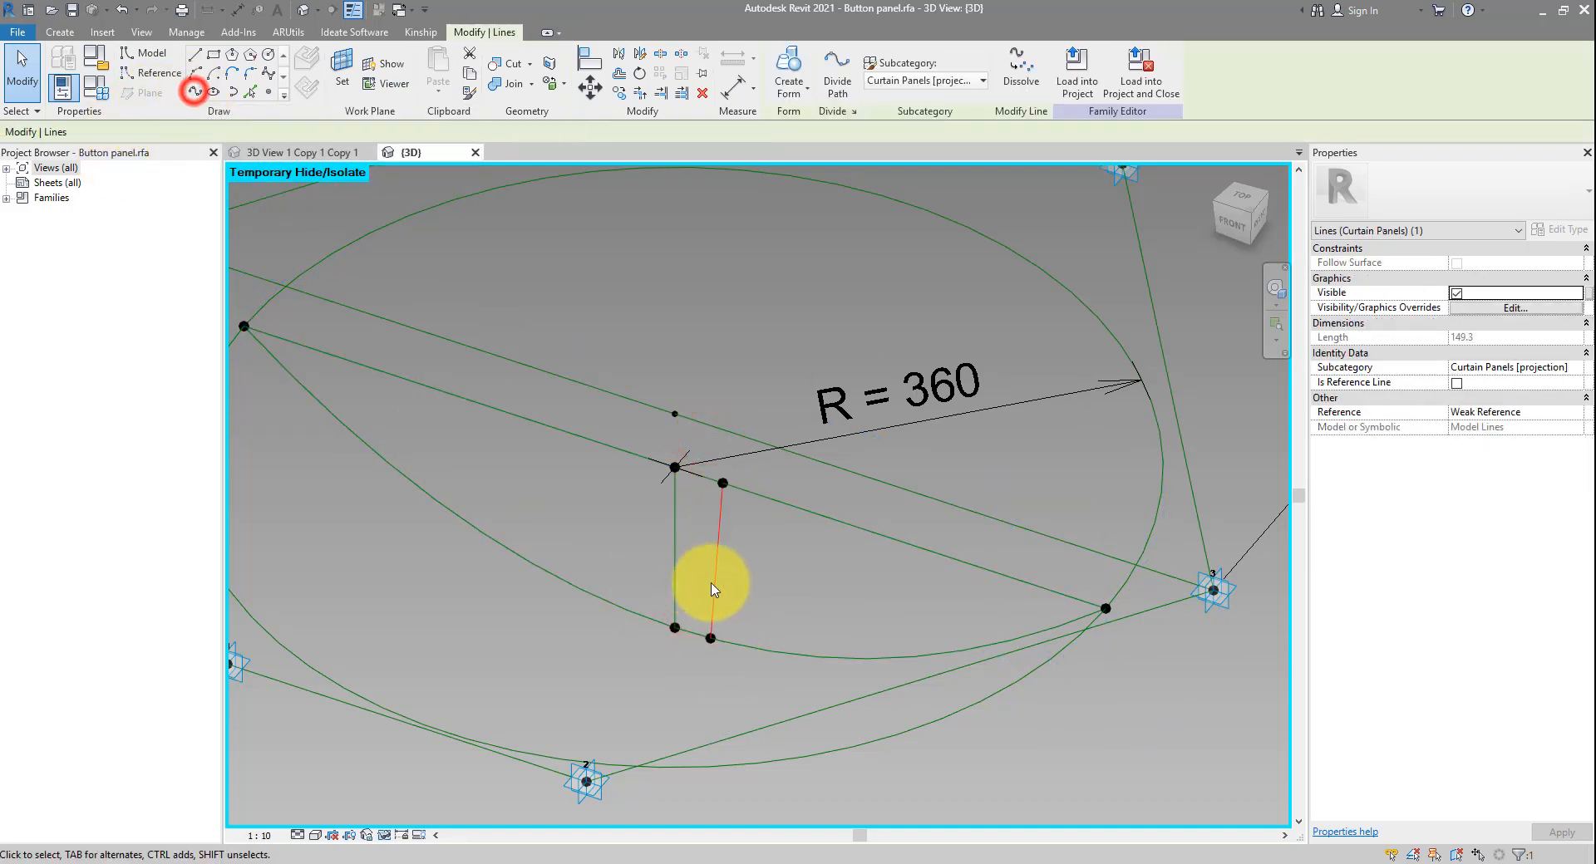
click(804, 545)
Connect the inner point on the diameter with the quadrant point near adaptive point 3 by a spline through points, as a reference line
click(707, 437)
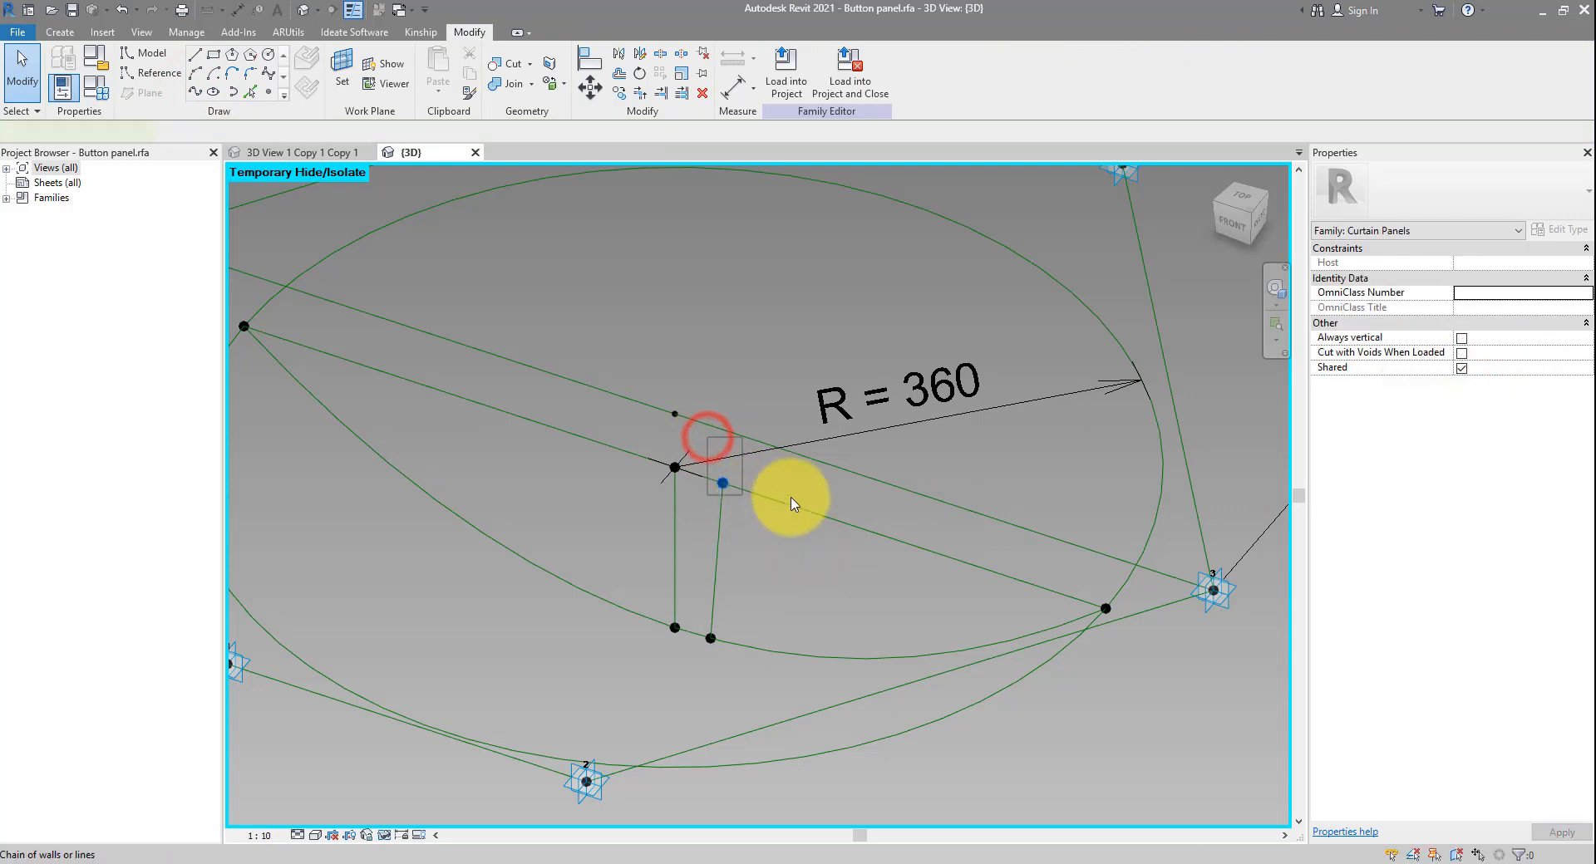
ctrl+click(1106, 608)
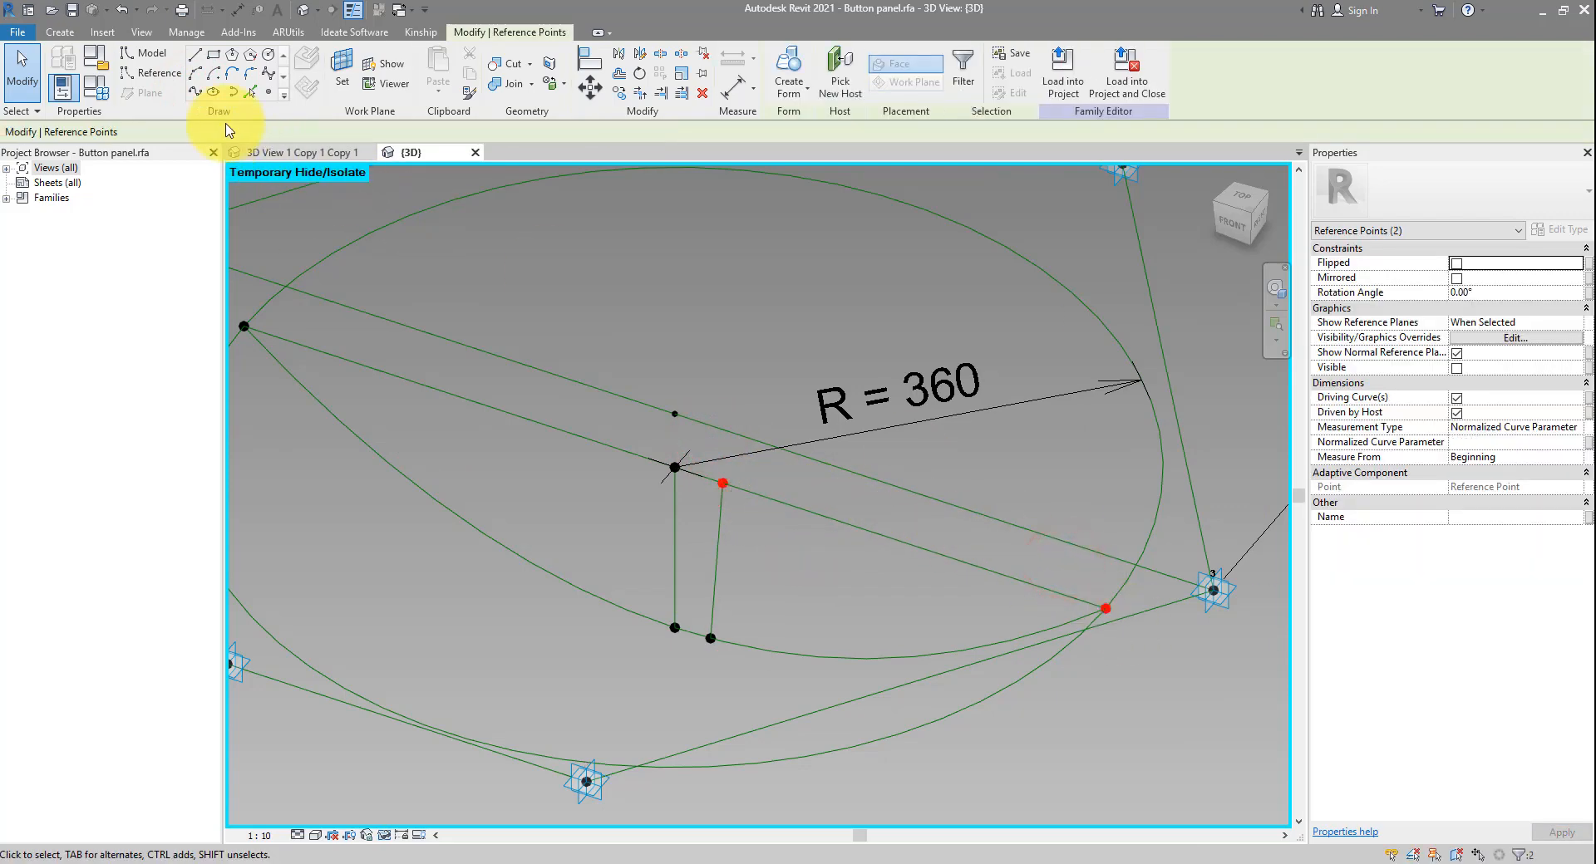
click(196, 91)
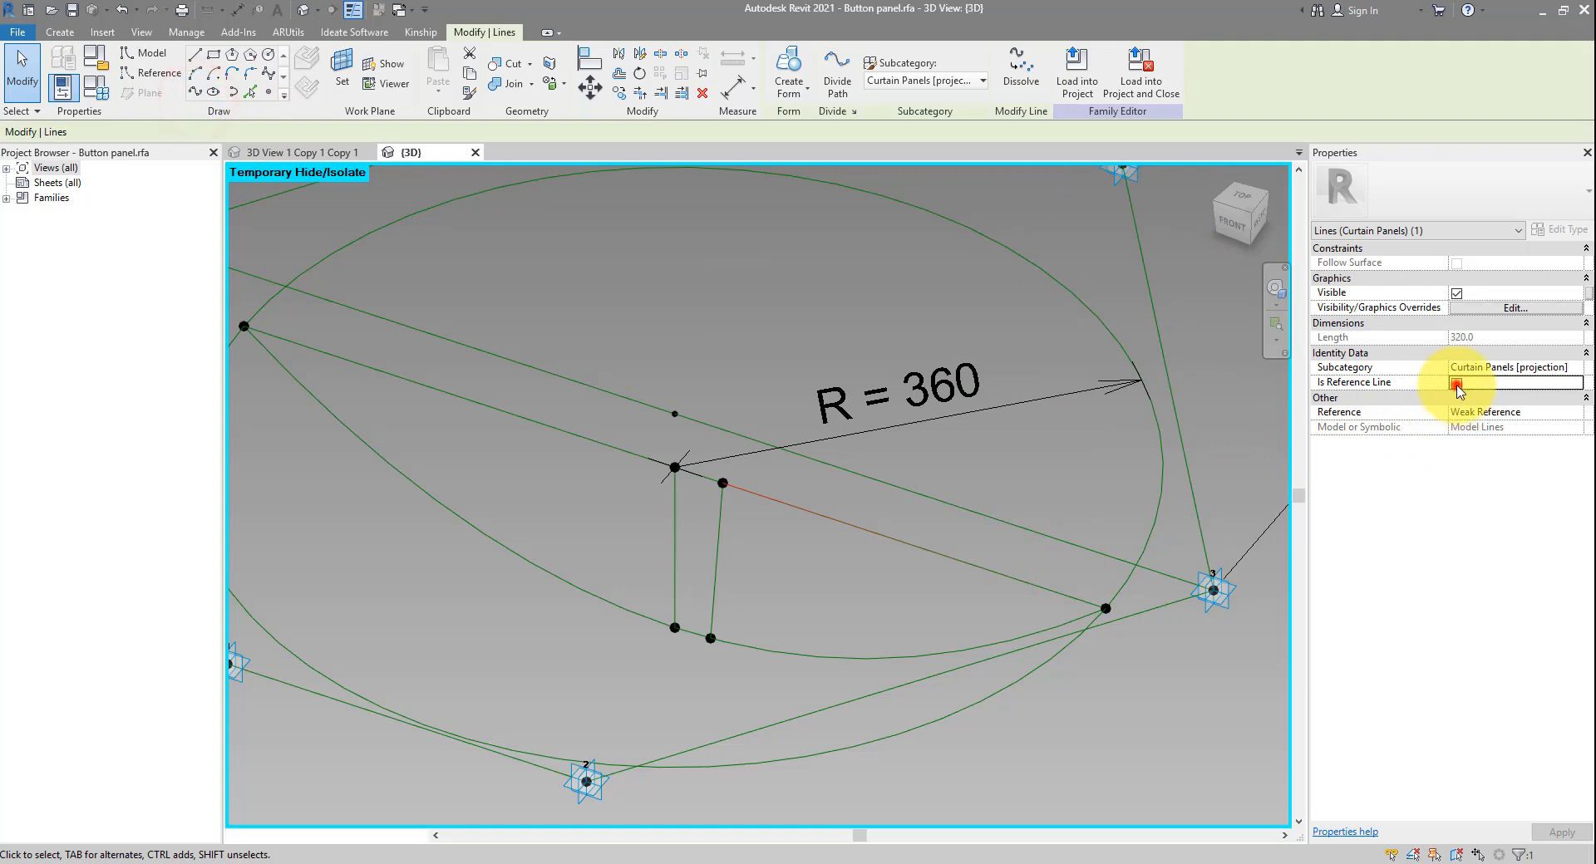
click(1457, 369)
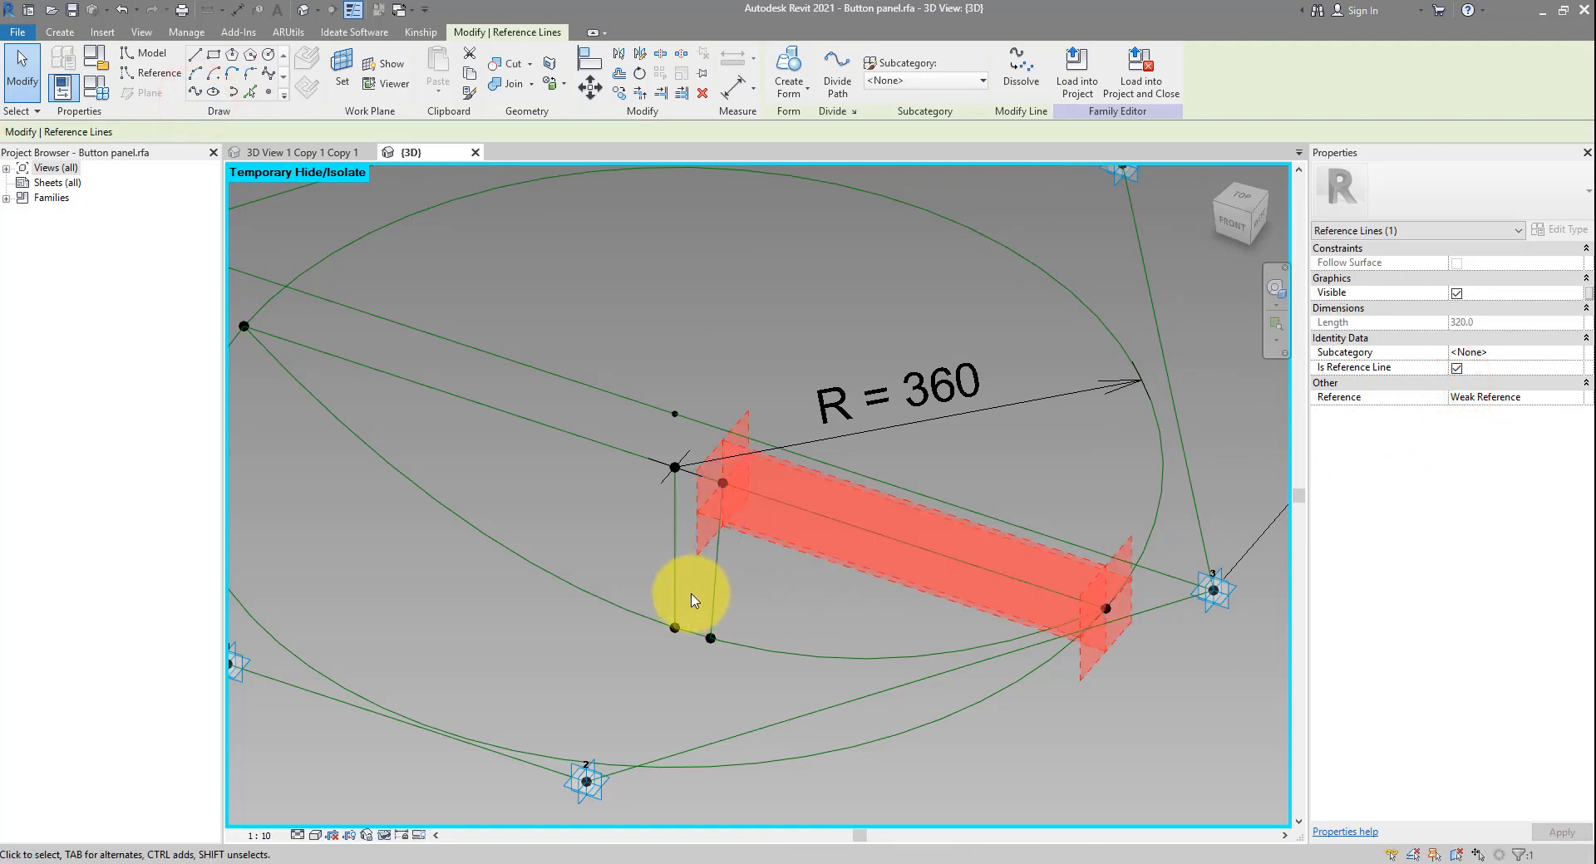
click(695, 600)
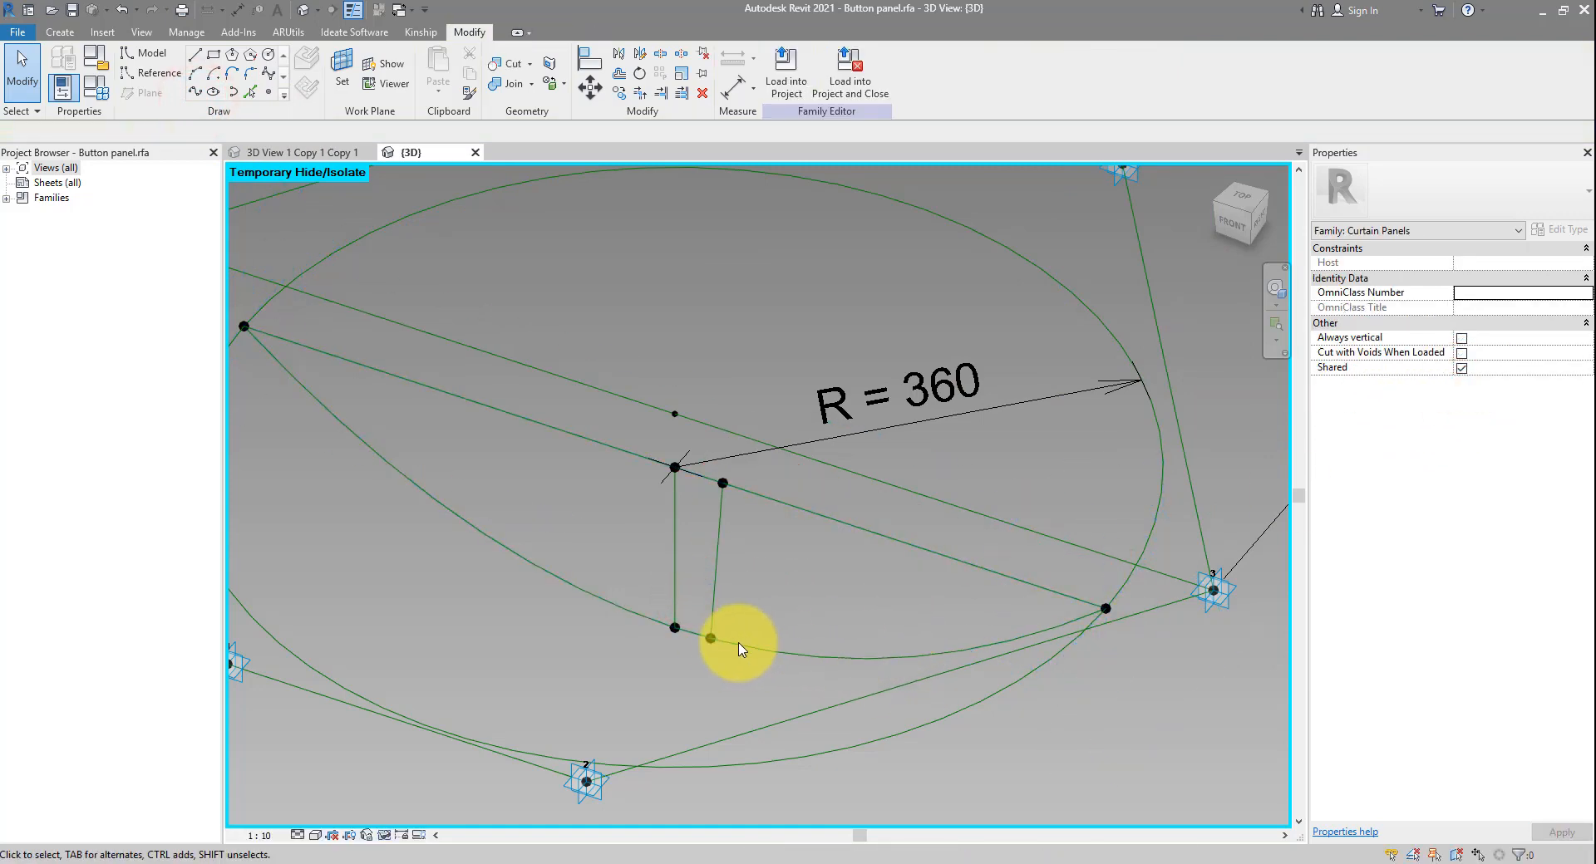
Place a hosted reference point on the curved spline between its inner point and the quadrant point, at normalized curve parameter 0.75
key(Tab)
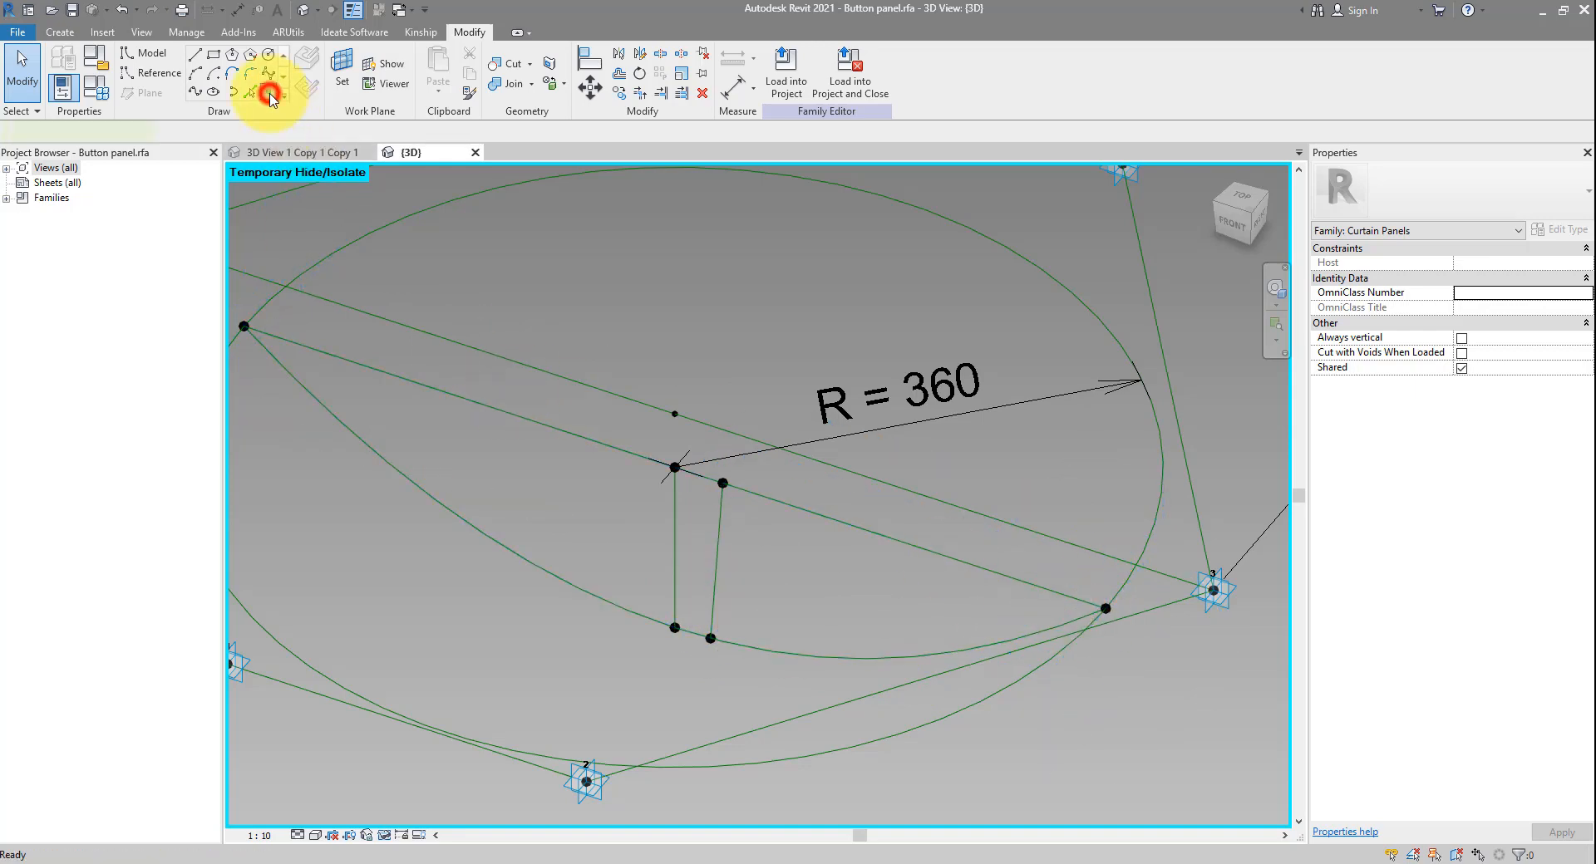
click(269, 95)
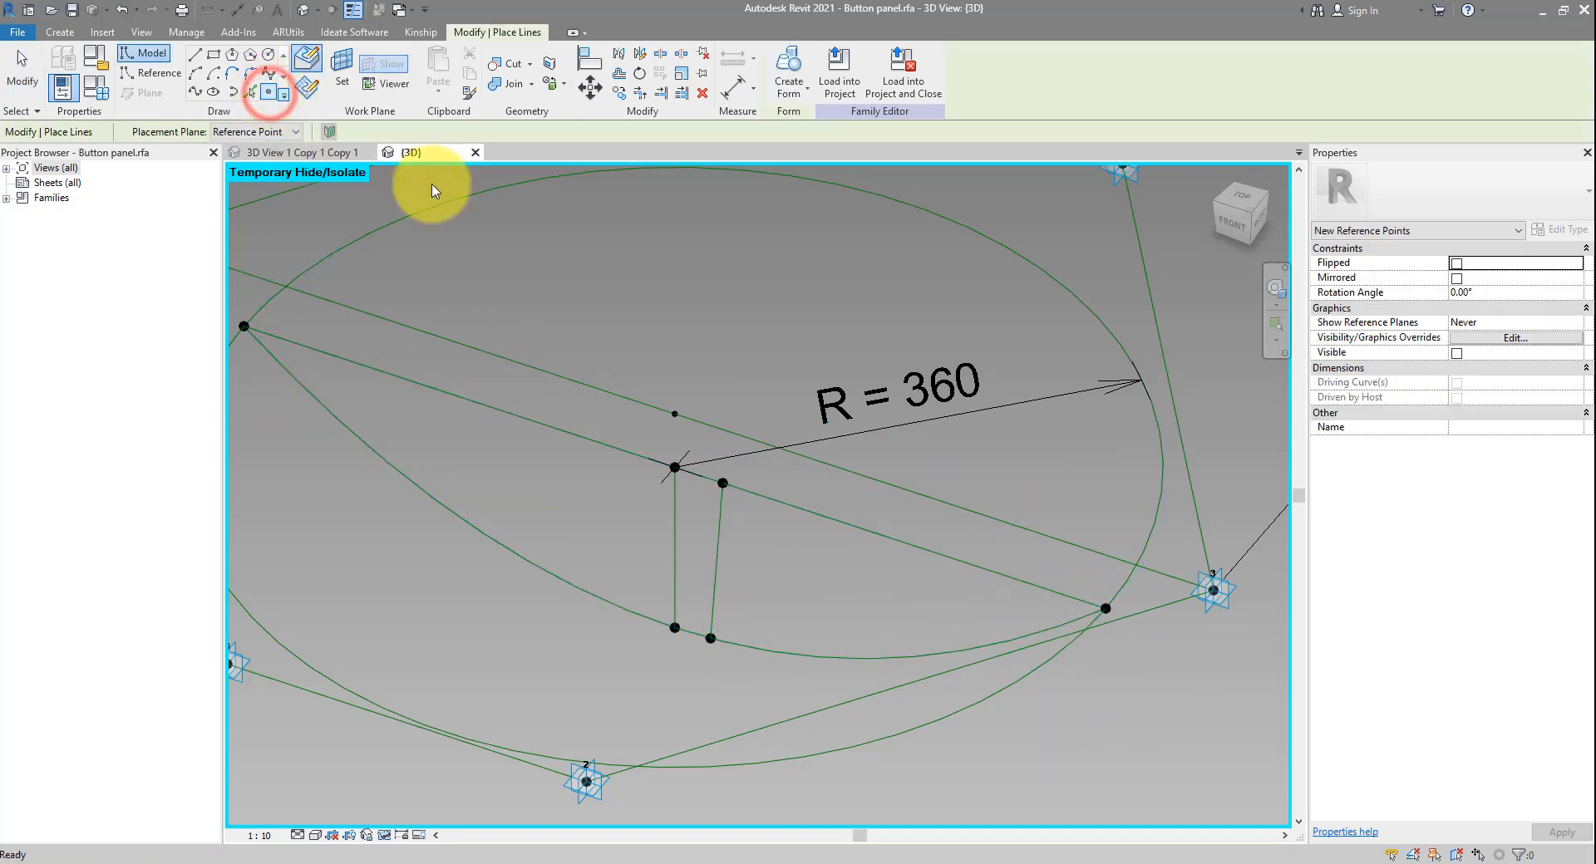
click(886, 659)
key(Escape)
key(Escape)
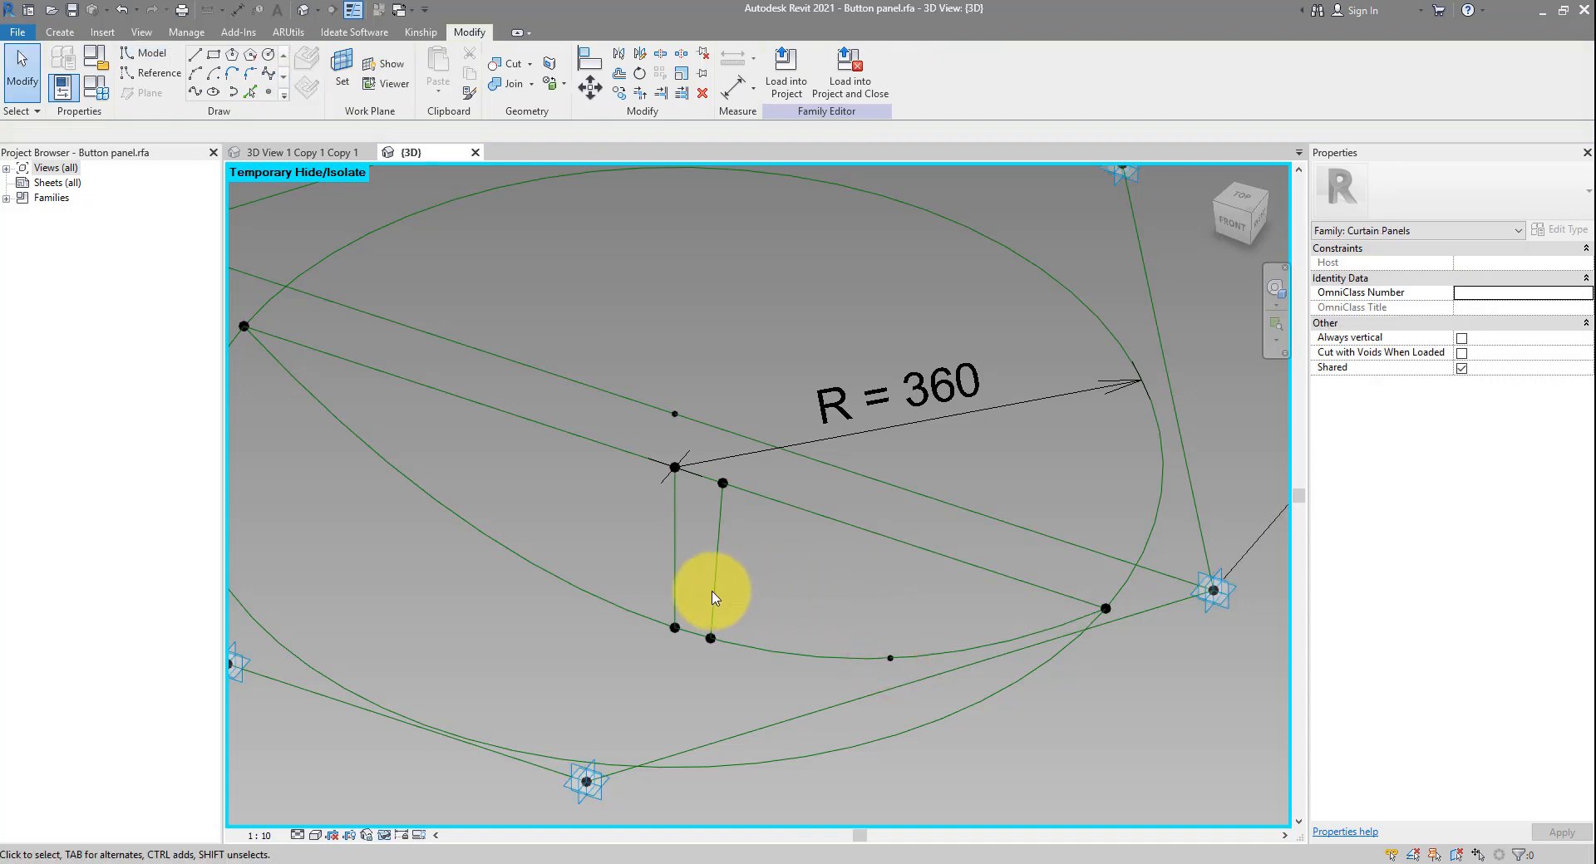
drag(844, 600, 966, 713)
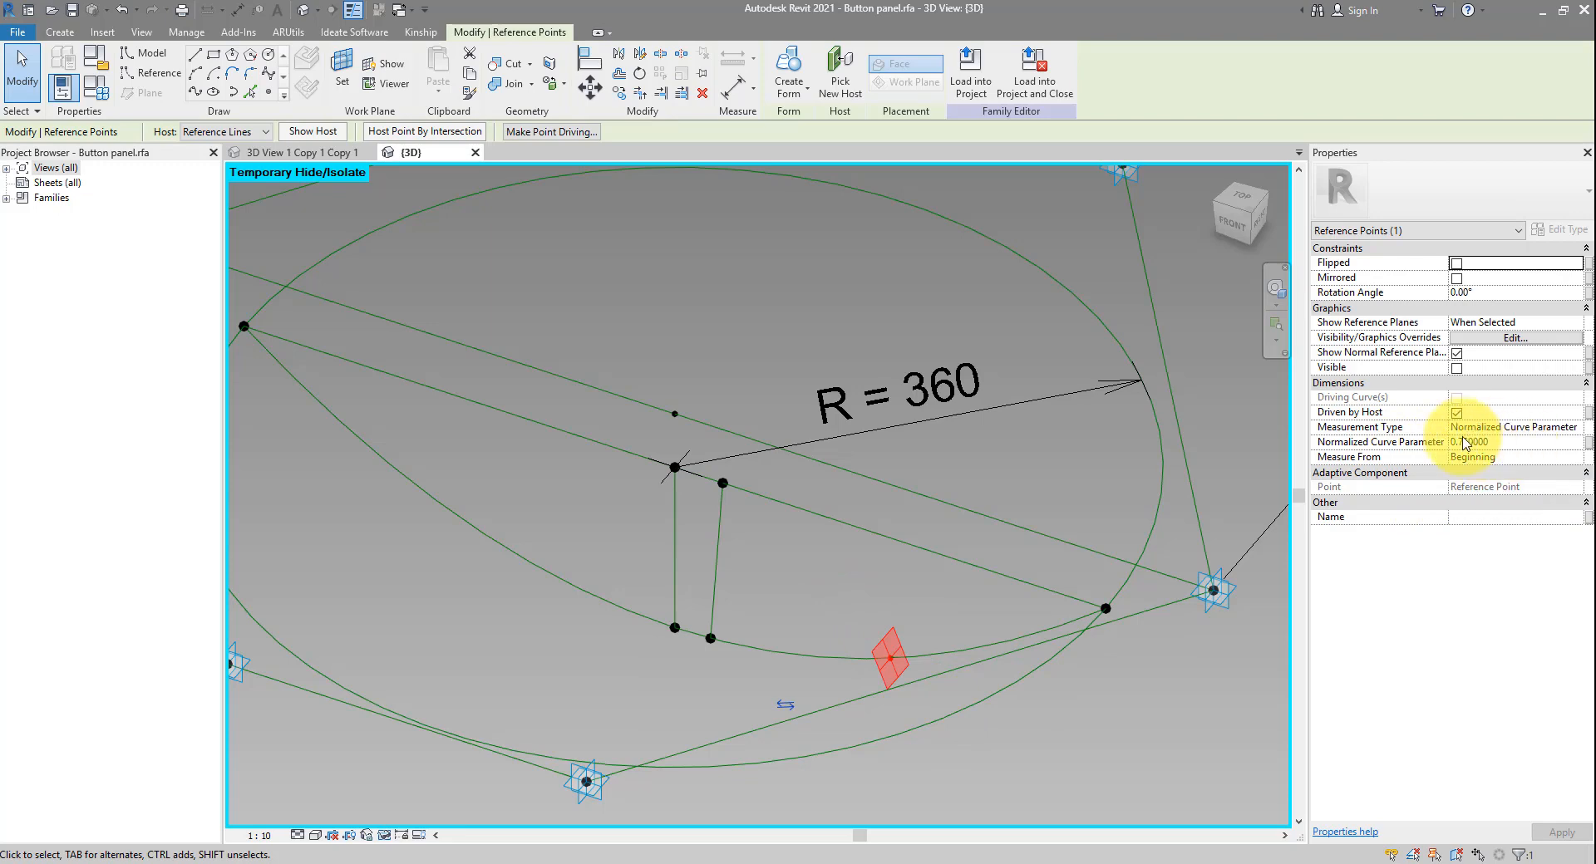
click(1528, 447)
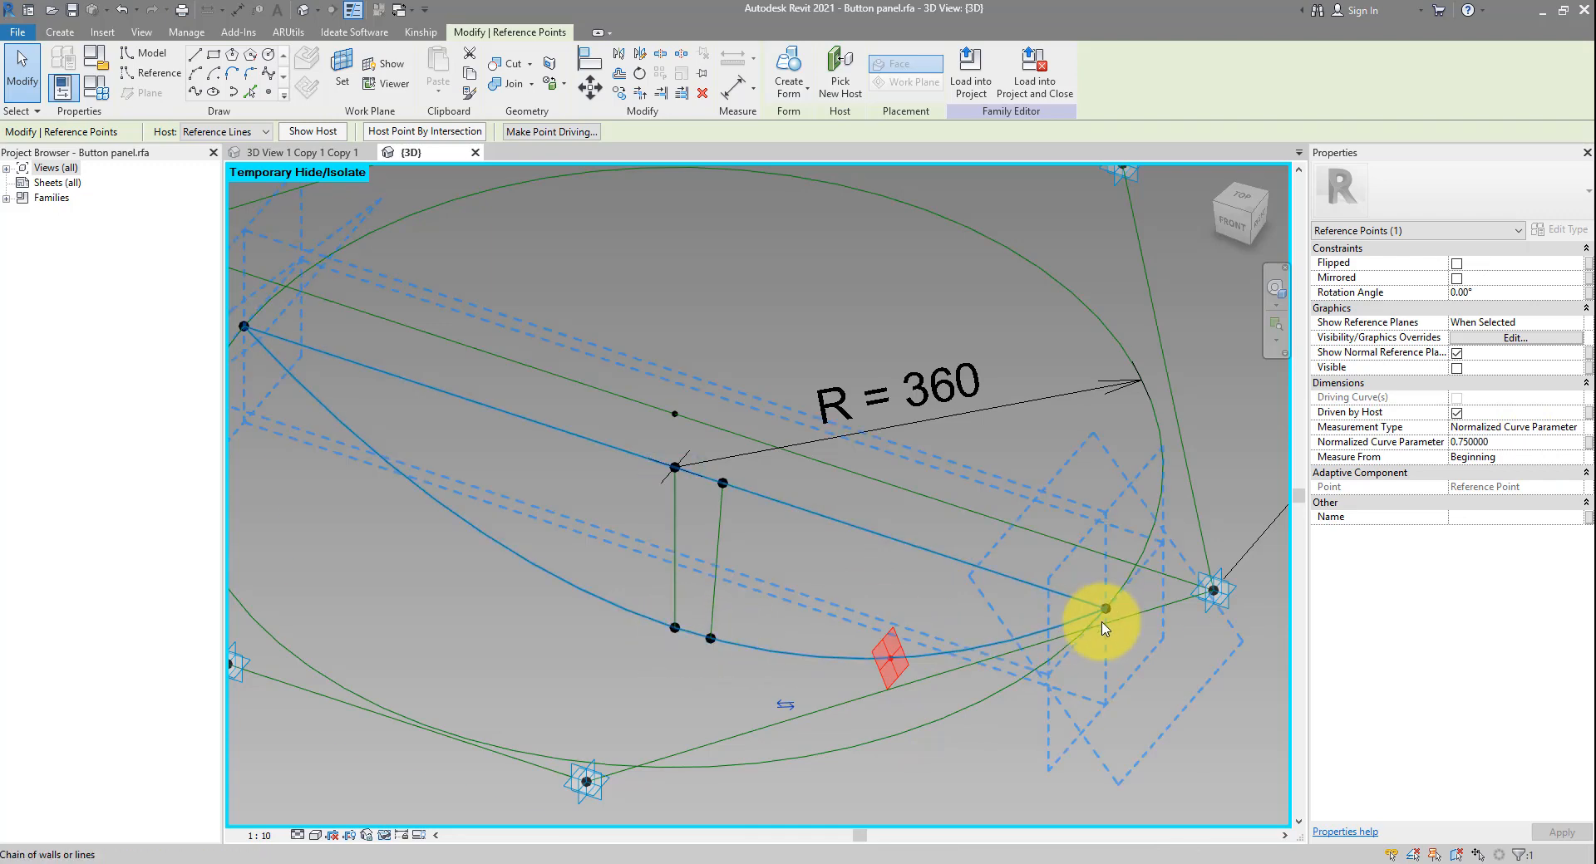
click(878, 592)
Create a spline through the lower inner point, the 0.75 point and the quadrant point near adaptive point 3, and make it a reference line
drag(695, 595, 740, 684)
ctrl+drag(843, 617, 914, 684)
ctrl+drag(1072, 571, 1133, 634)
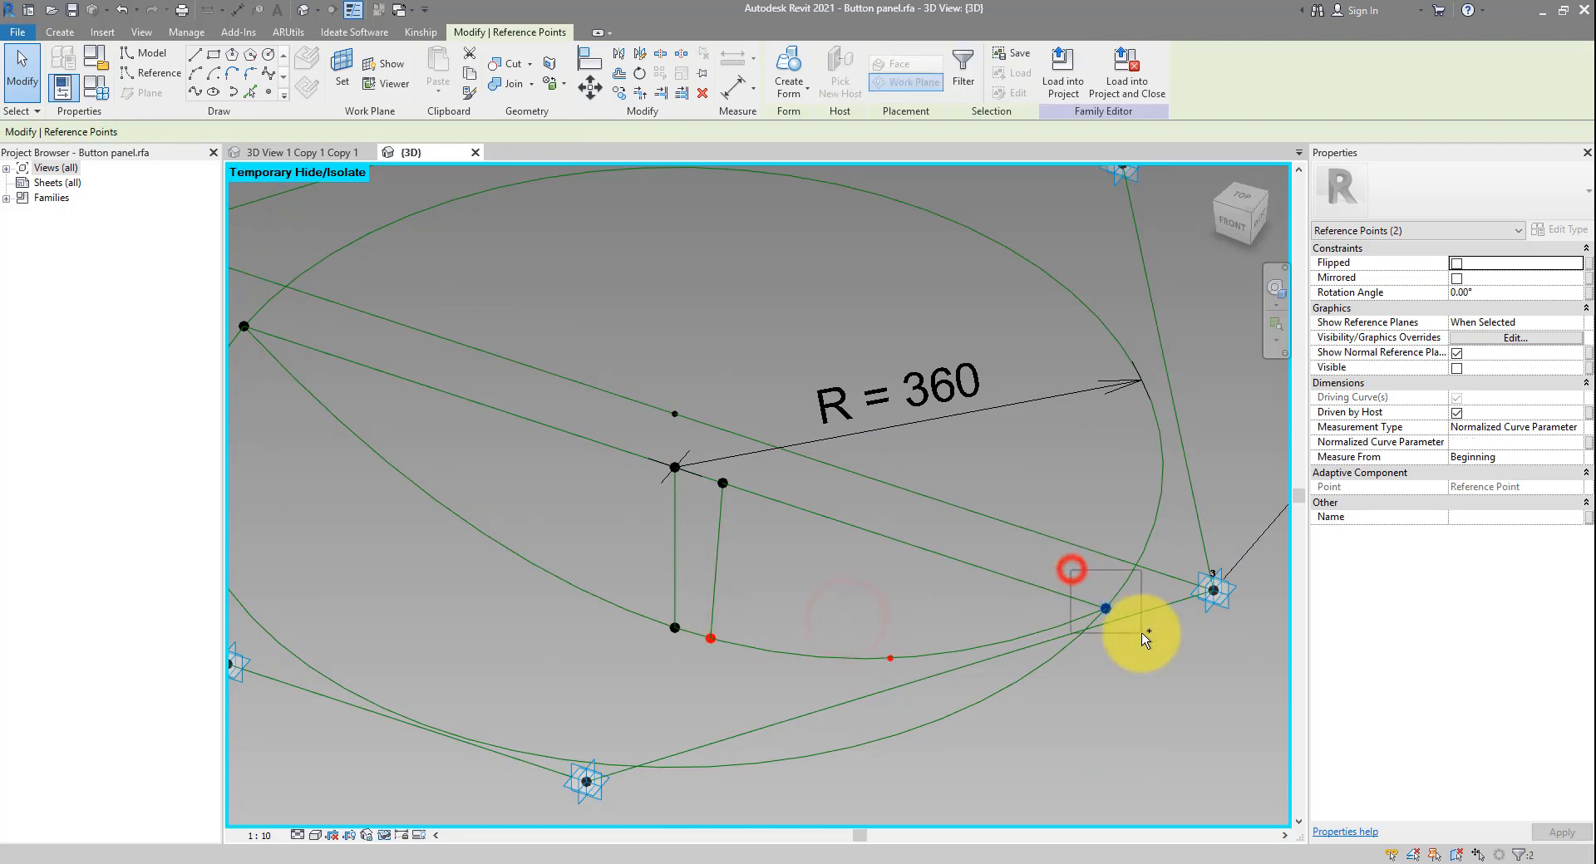
click(196, 95)
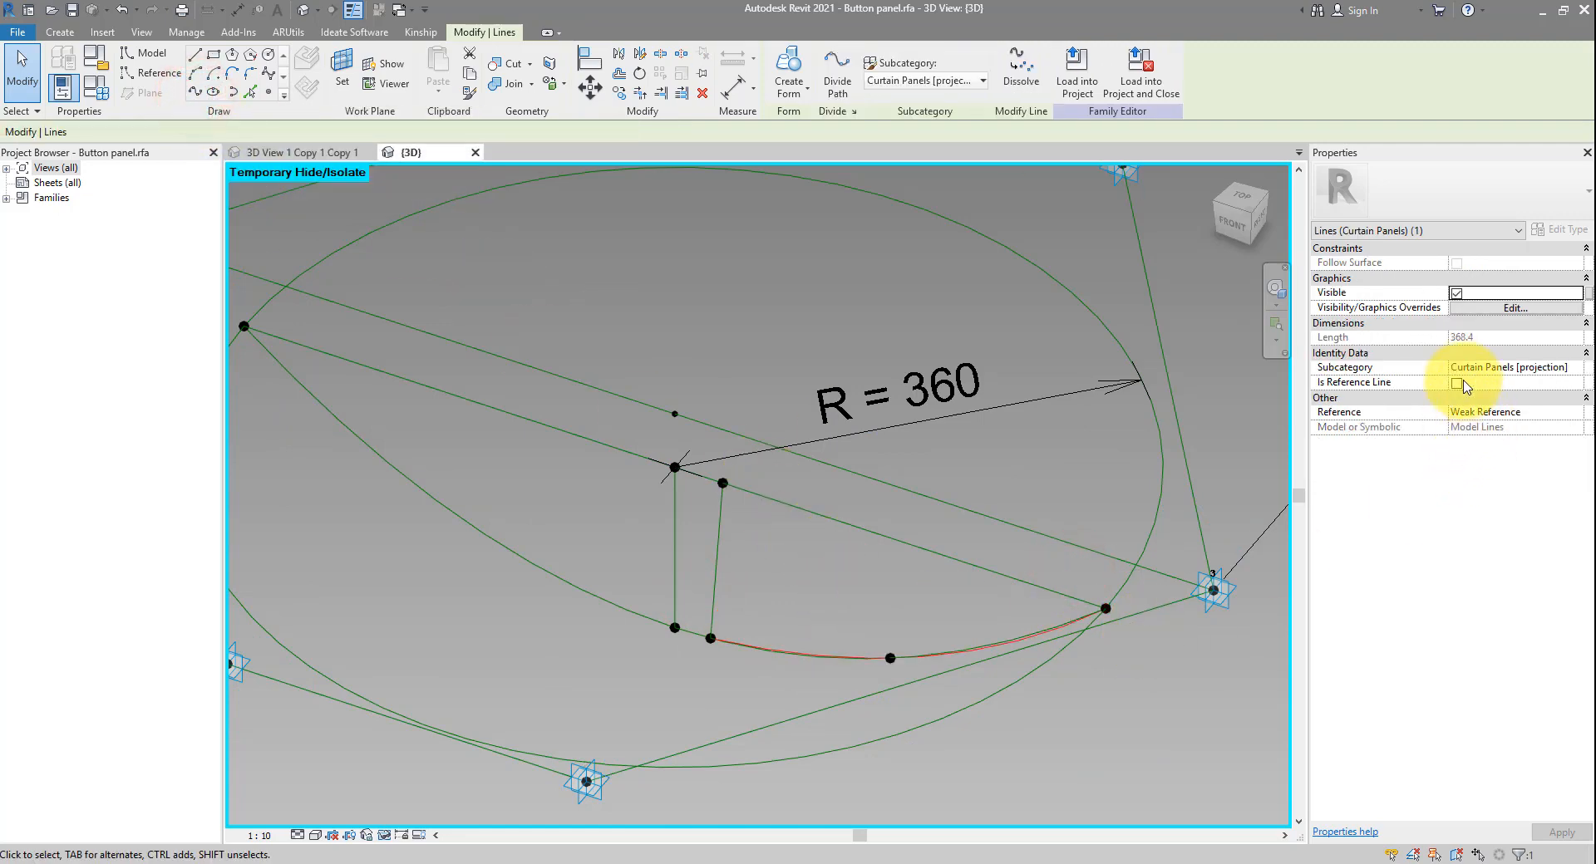
click(1457, 384)
click(867, 592)
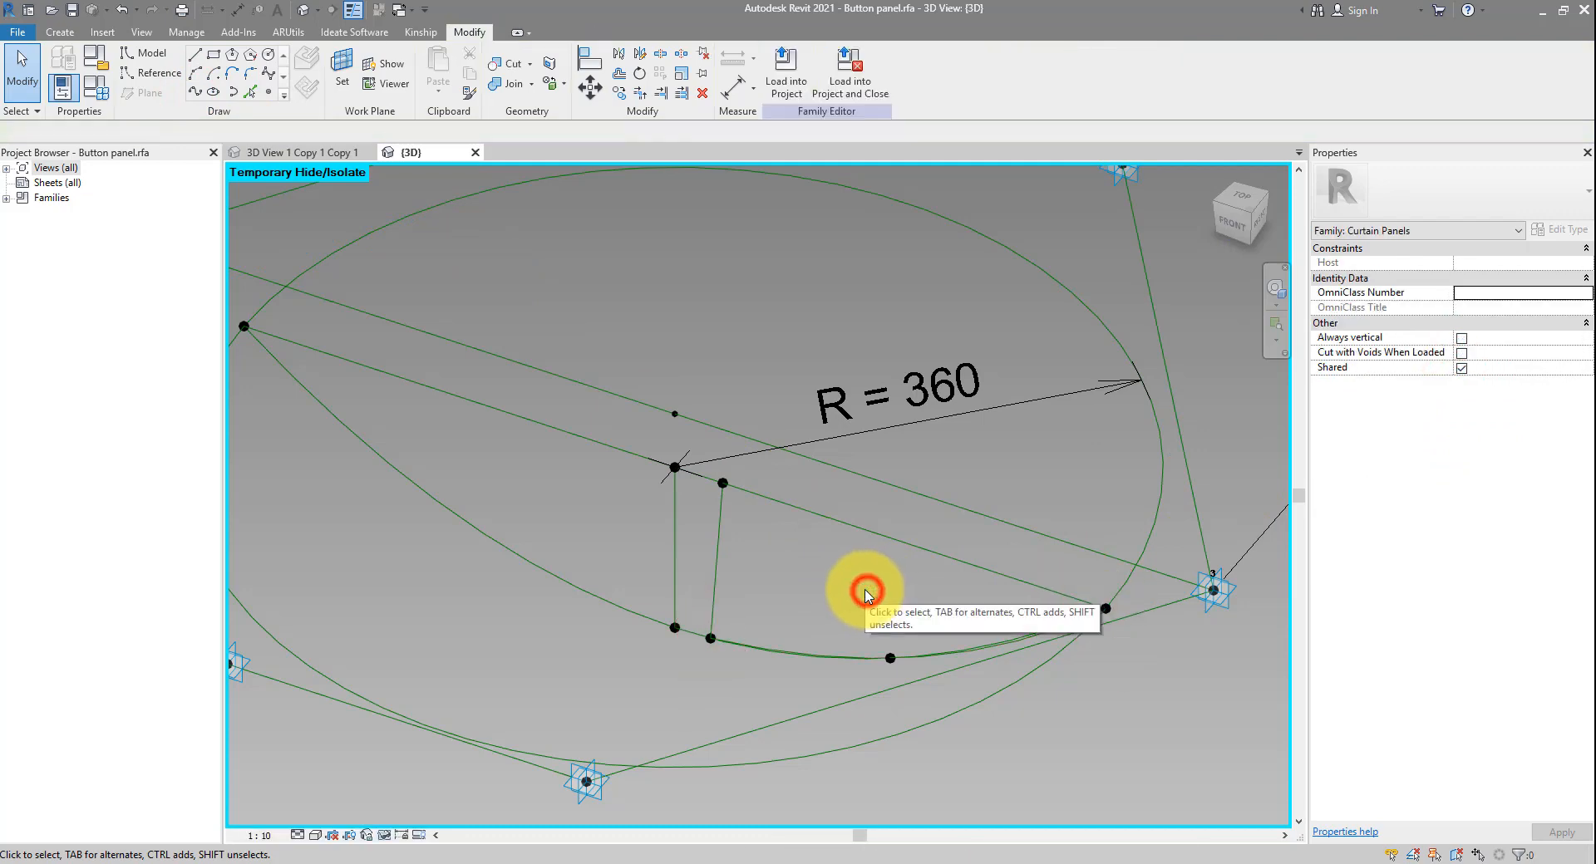
Create a revolved form from the closed chain of three reference lines, using the central vertical reference line as the axis
key(Tab)
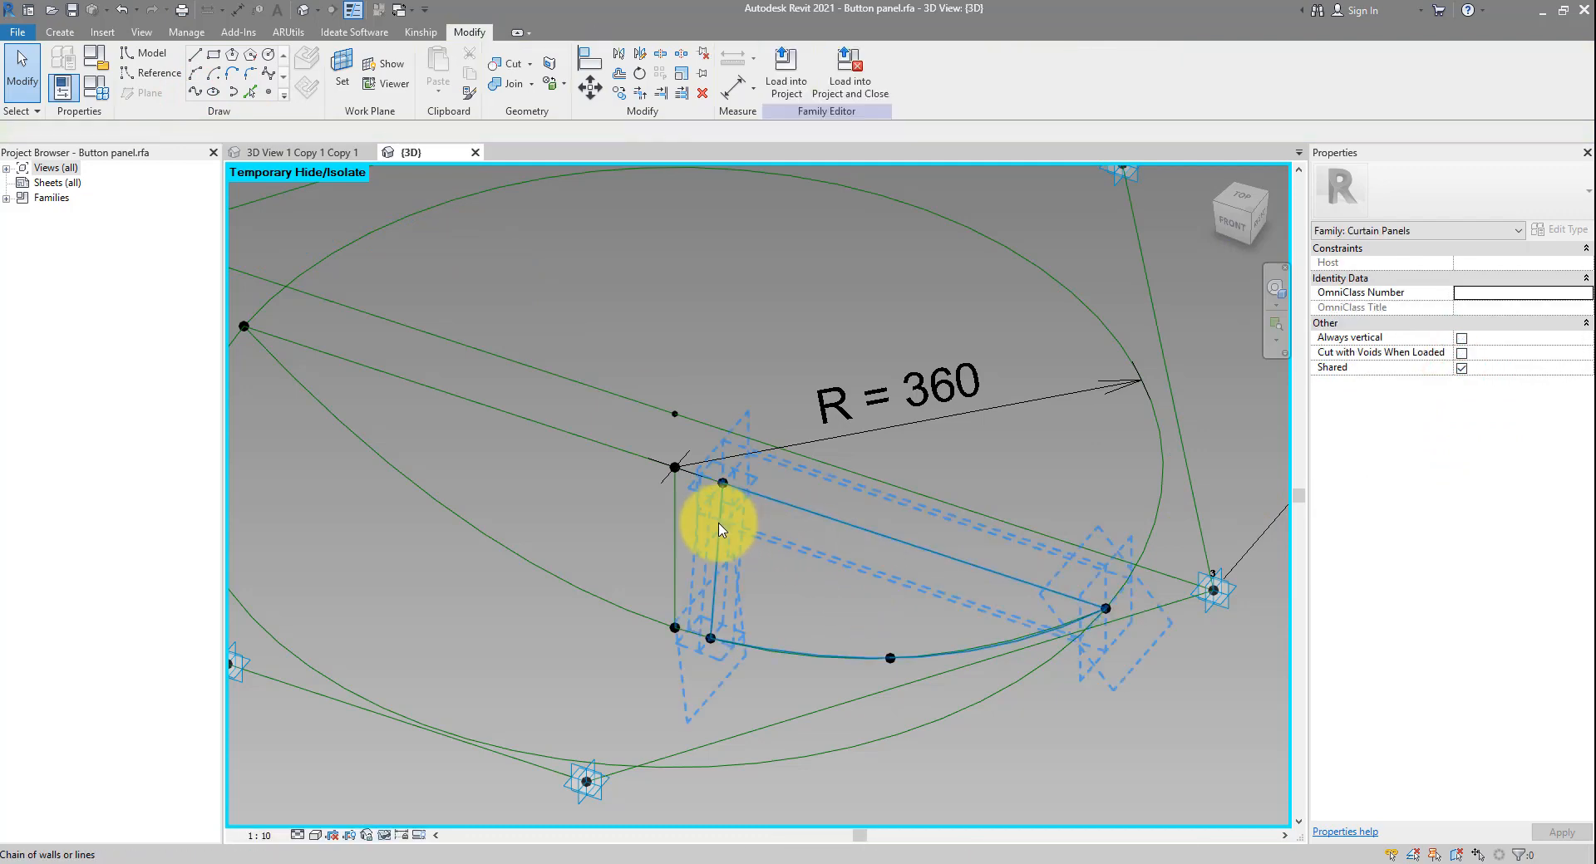
click(720, 529)
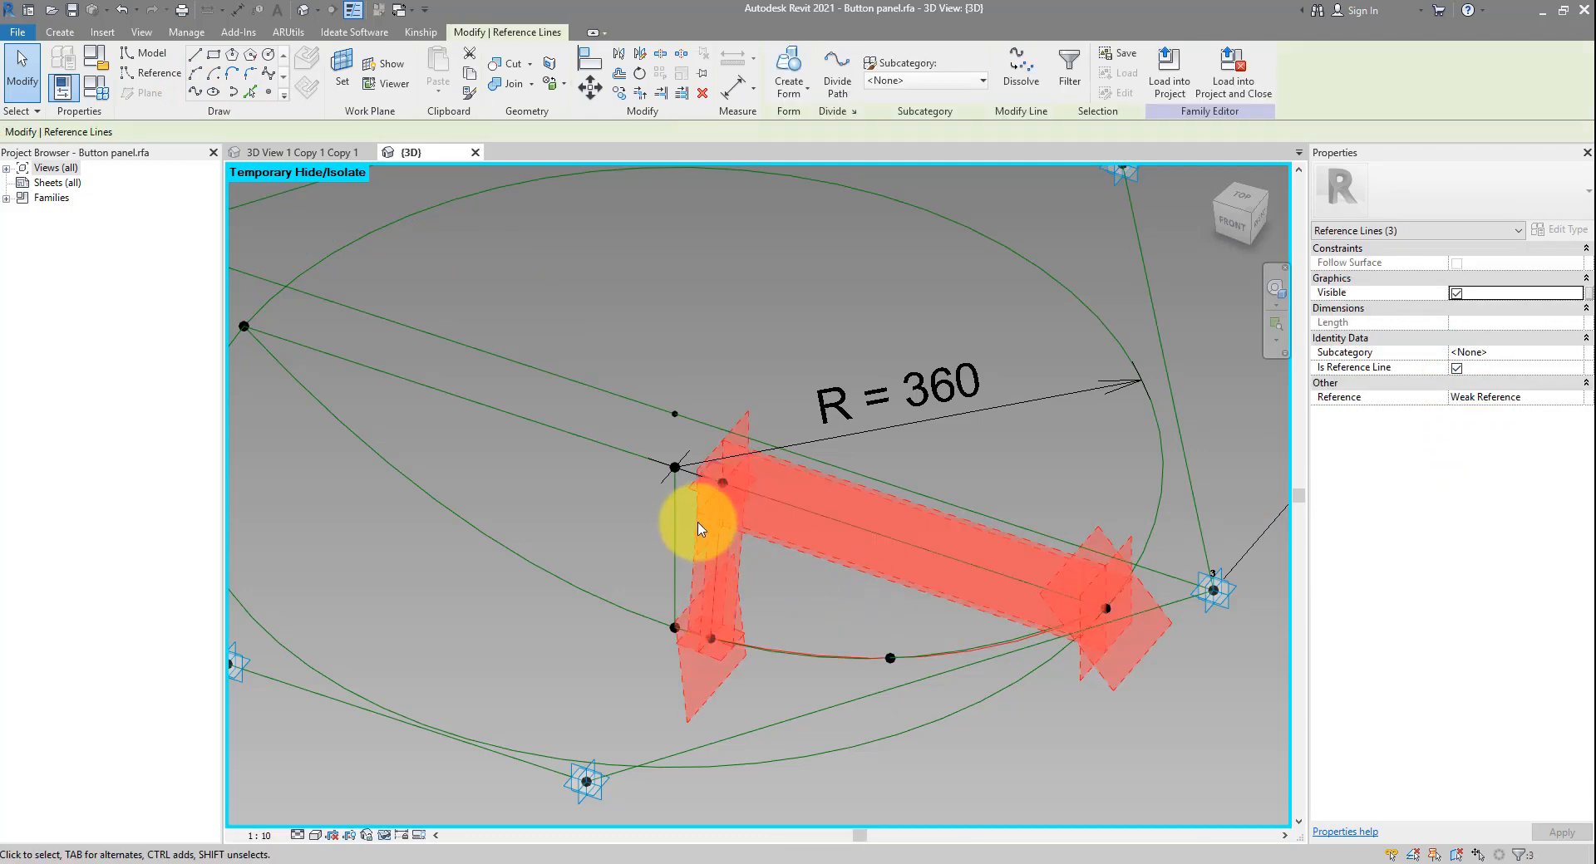
ctrl+click(676, 516)
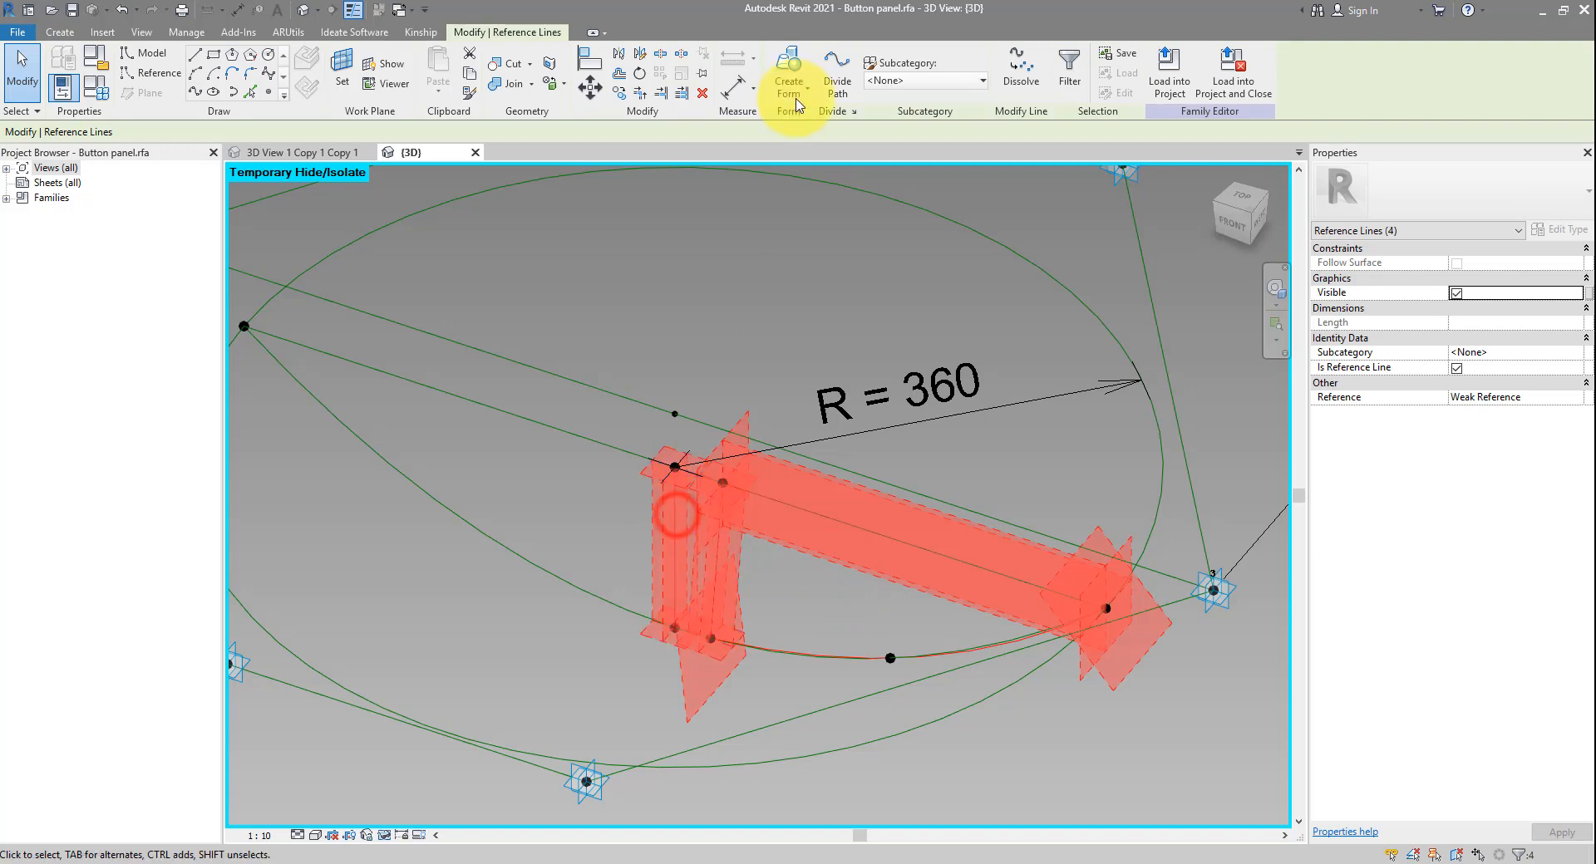
click(789, 79)
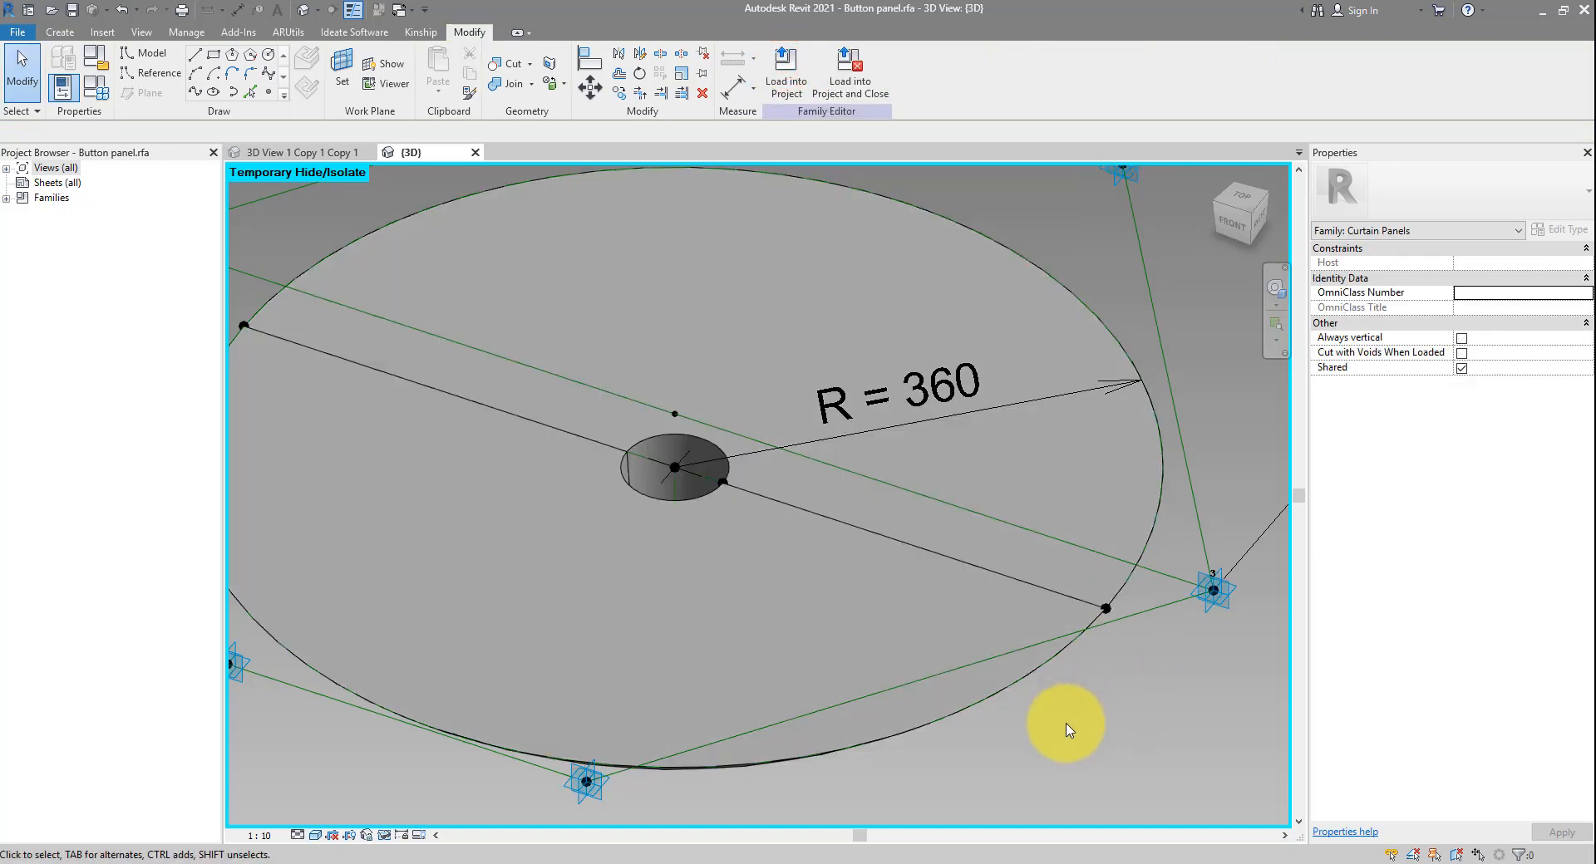
Examine the revolved form from above and below and compare its centre with the Selfridges facade photo
shift+middle_drag(1068, 730, 1036, 581)
scroll(1114, 567, down, 3)
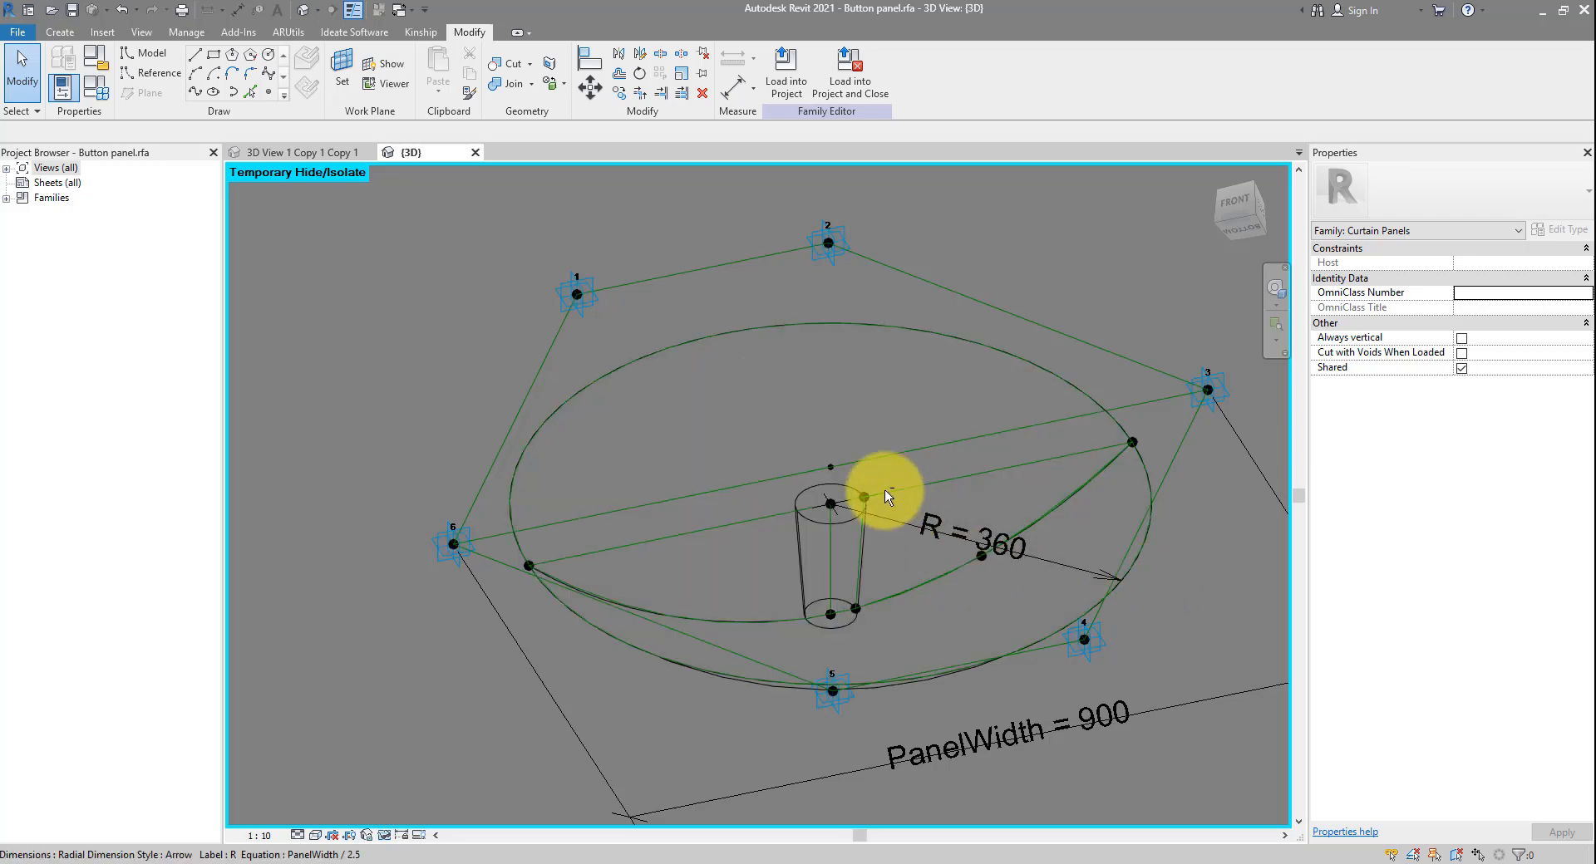
shift+middle_drag(885, 490, 760, 692)
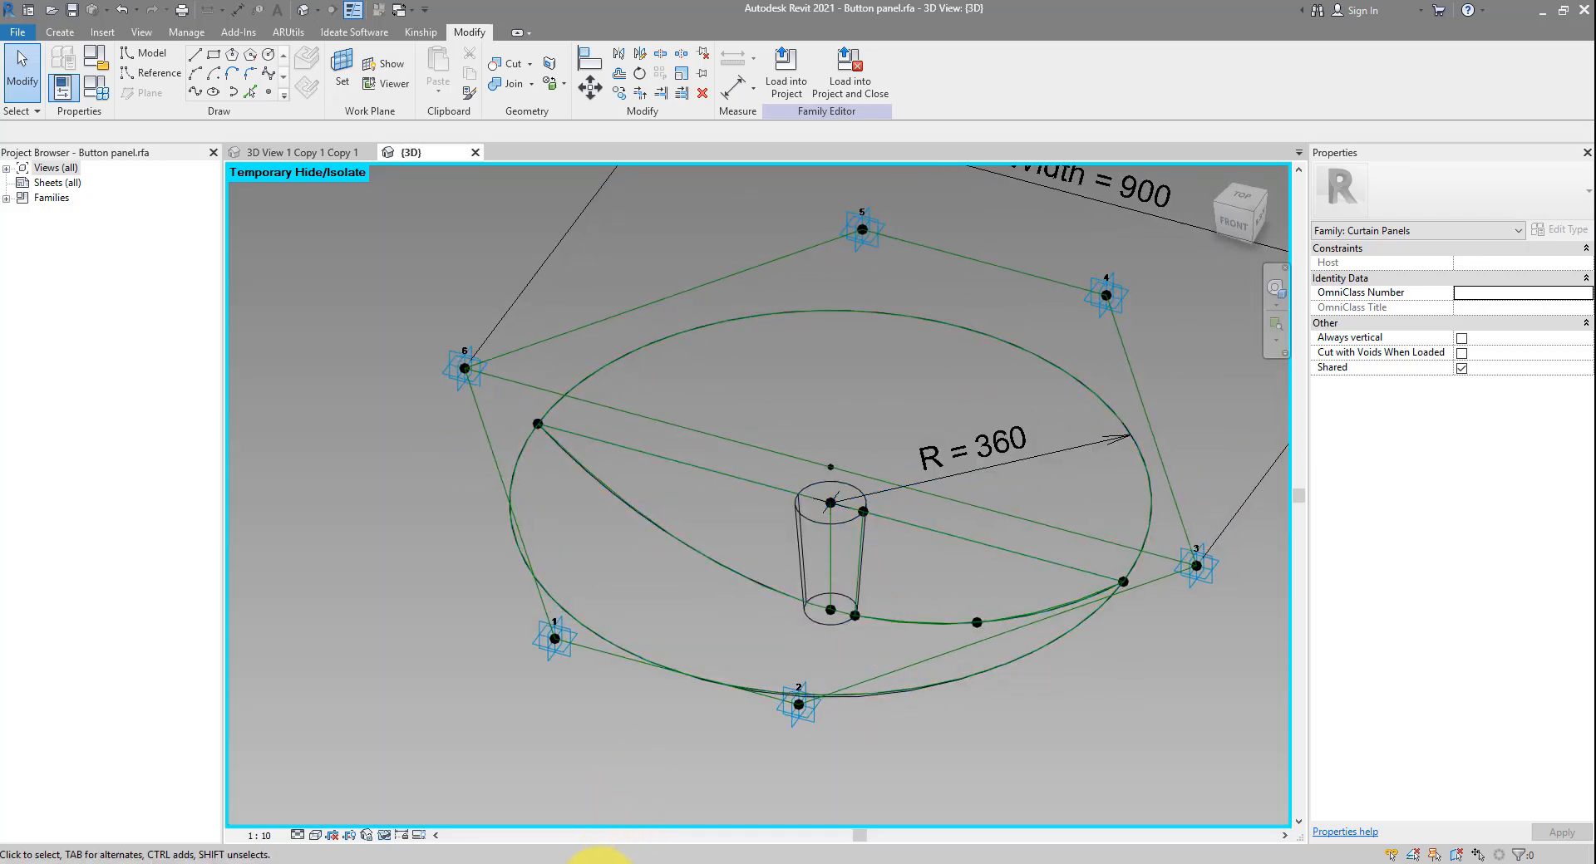
click(560, 836)
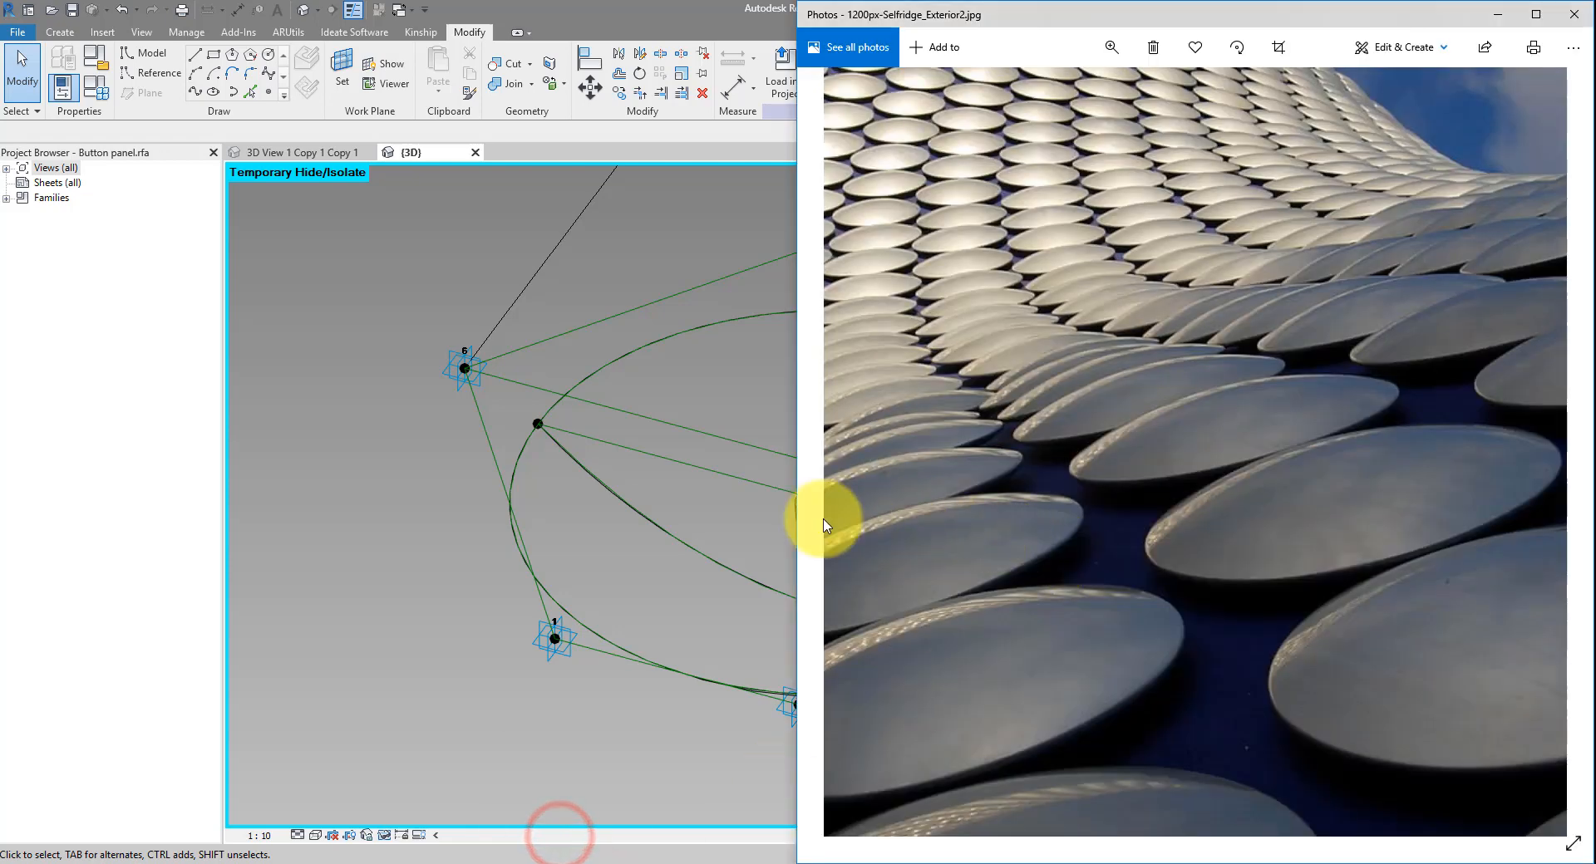
key(alt+Tab)
middle_drag(720, 531, 476, 530)
key(alt+Tab)
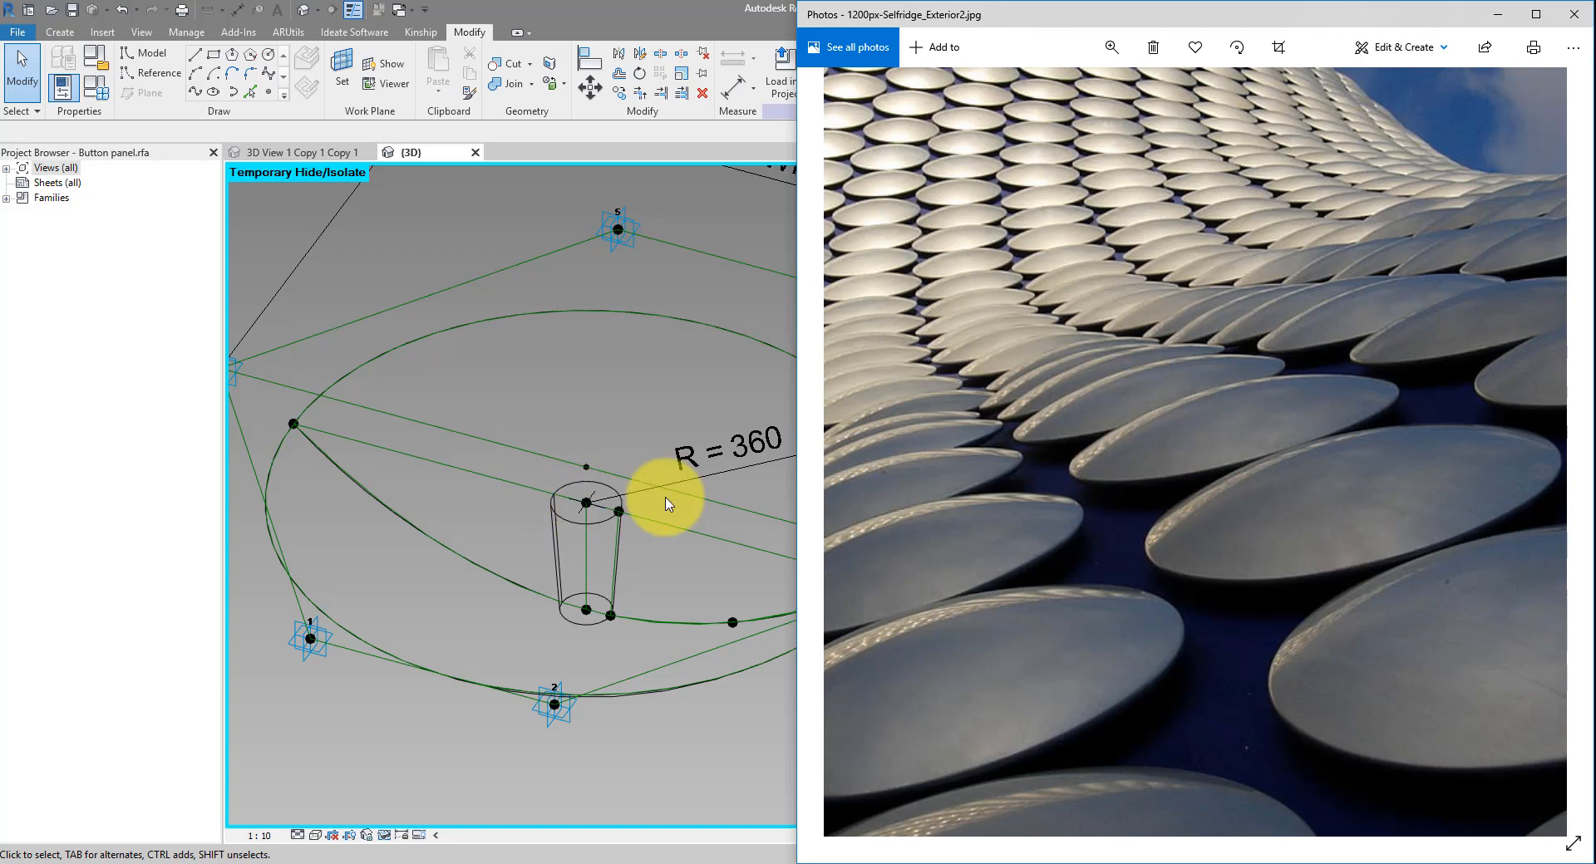
scroll(650, 513, up, 3)
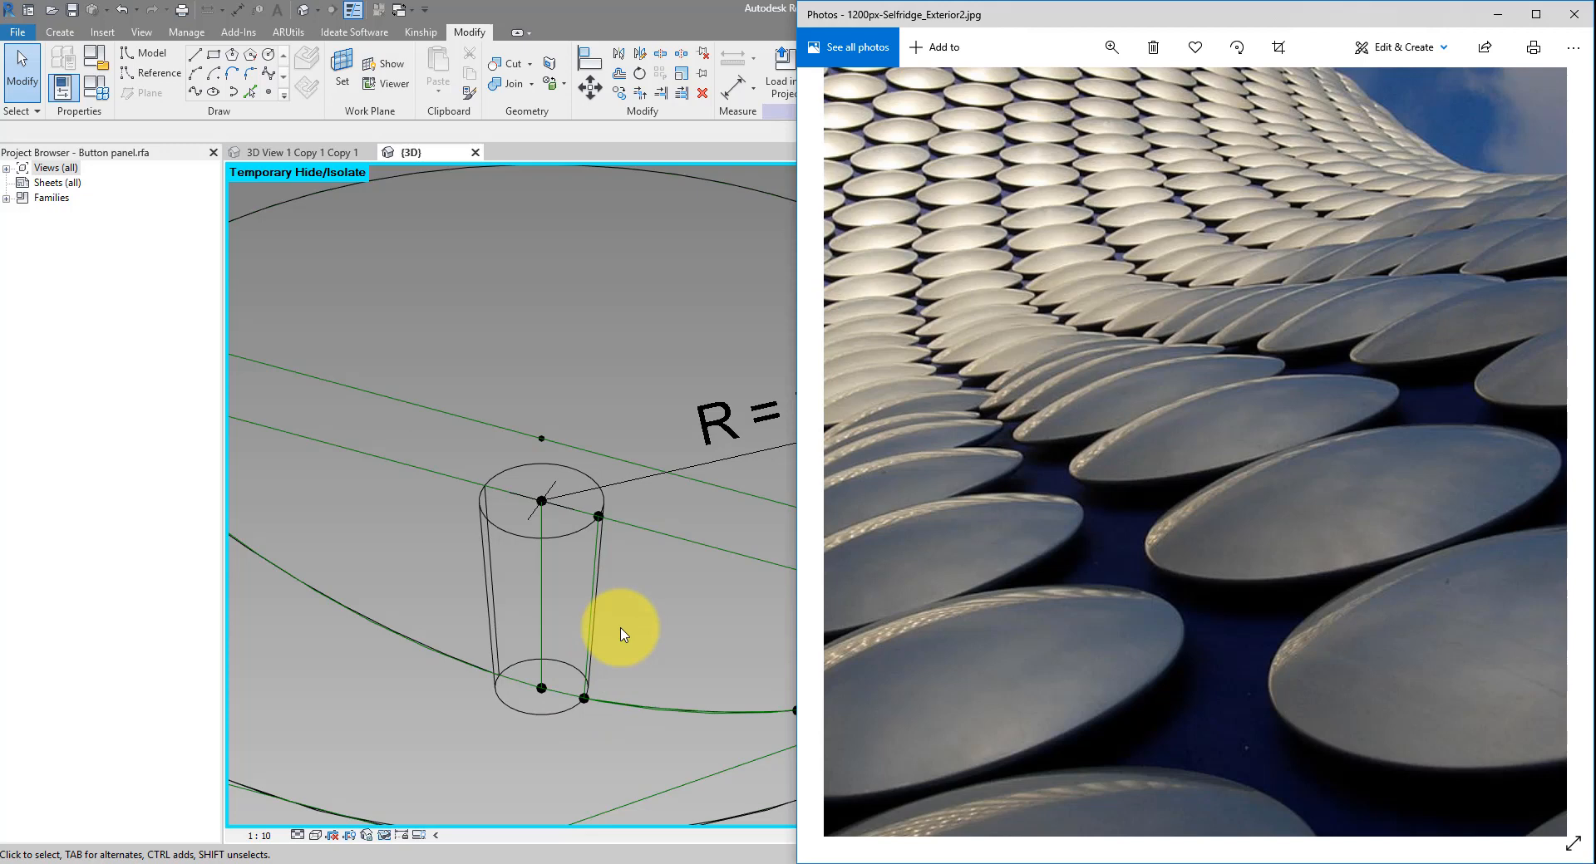
Set the normalized curve parameter of the inner reference point on the diameter line to 0.5
click(568, 503)
scroll(563, 509, up, 3)
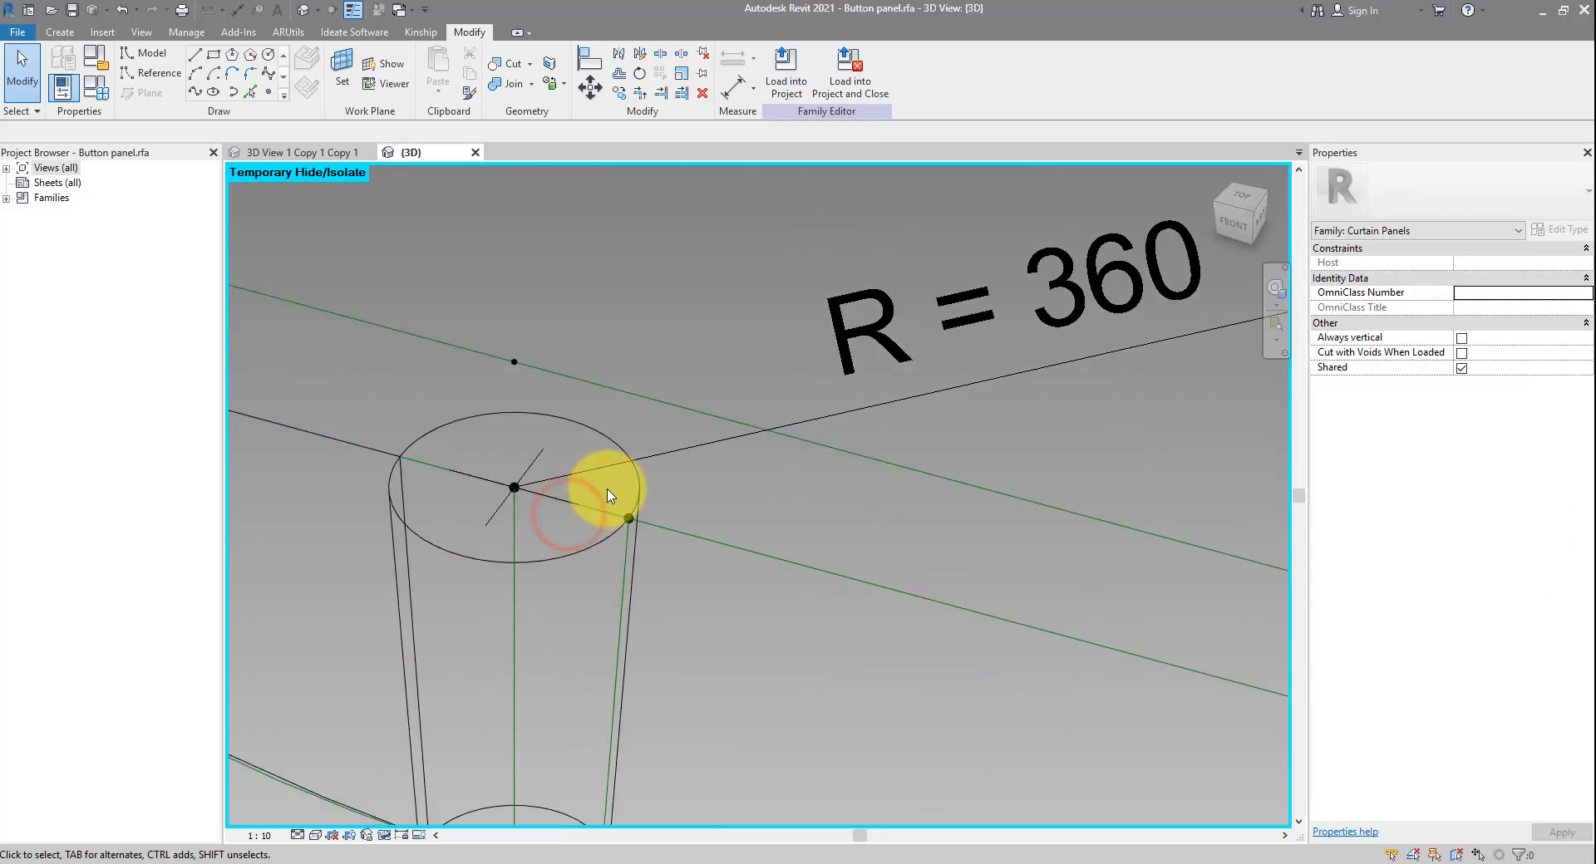
drag(607, 486, 648, 554)
scroll(823, 498, down, 2)
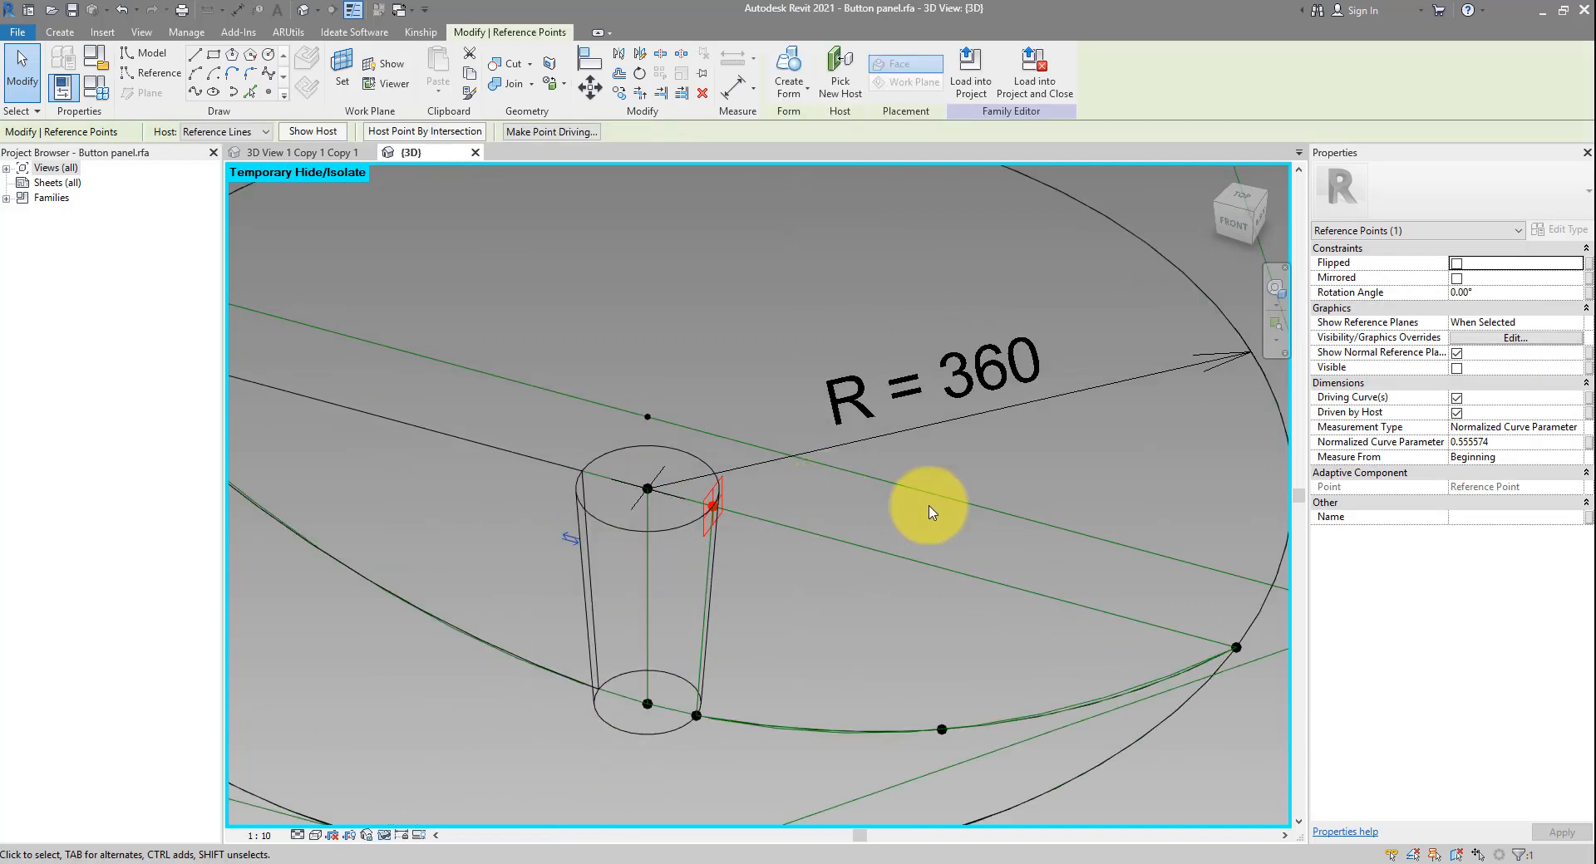
click(1502, 444)
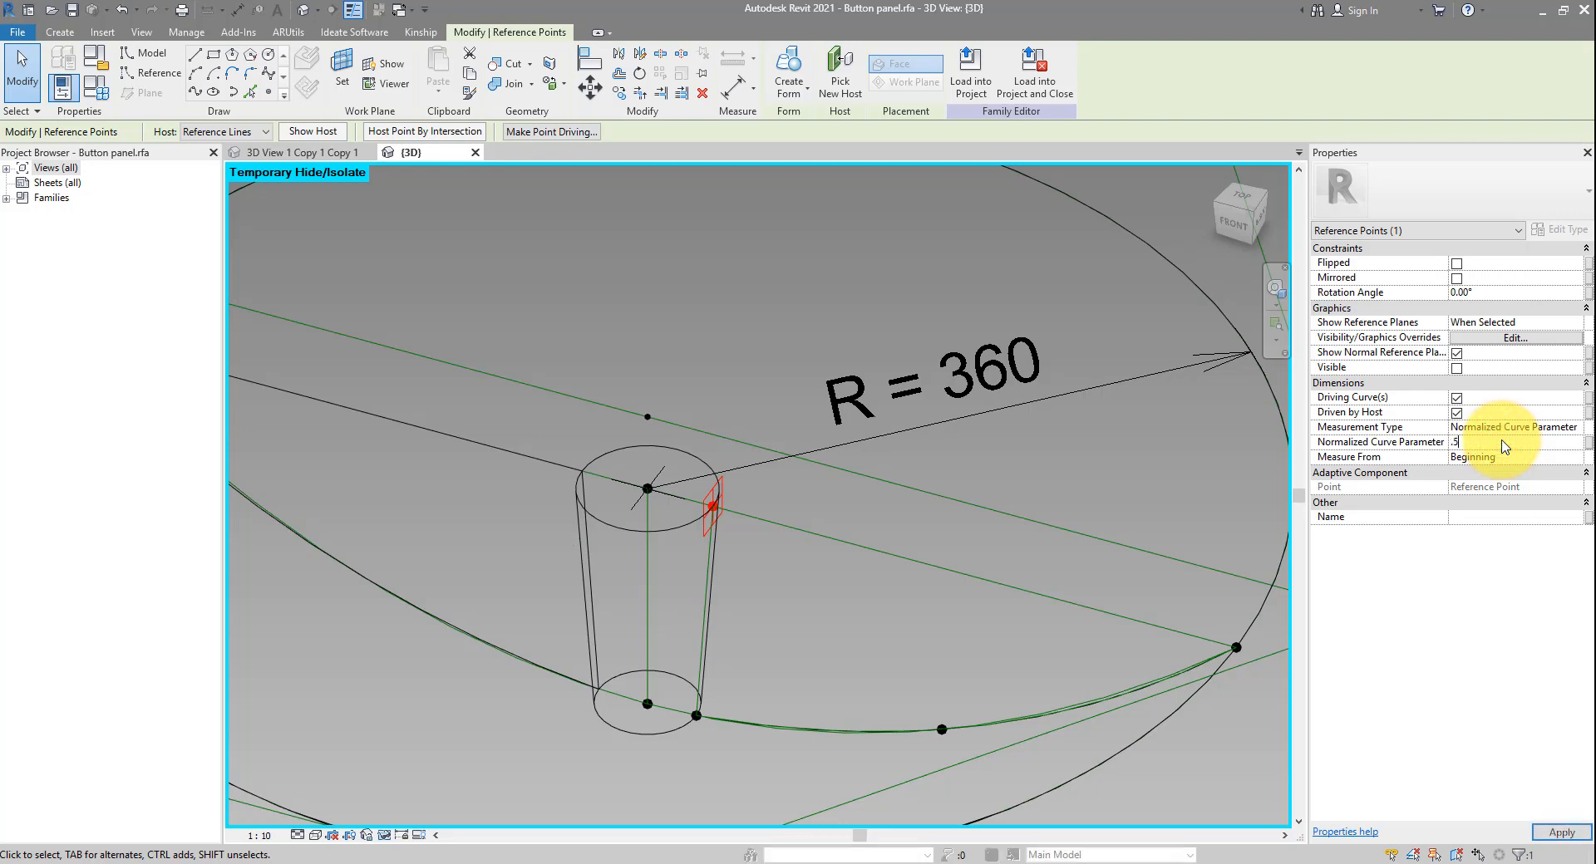
text(.5)
key(Return)
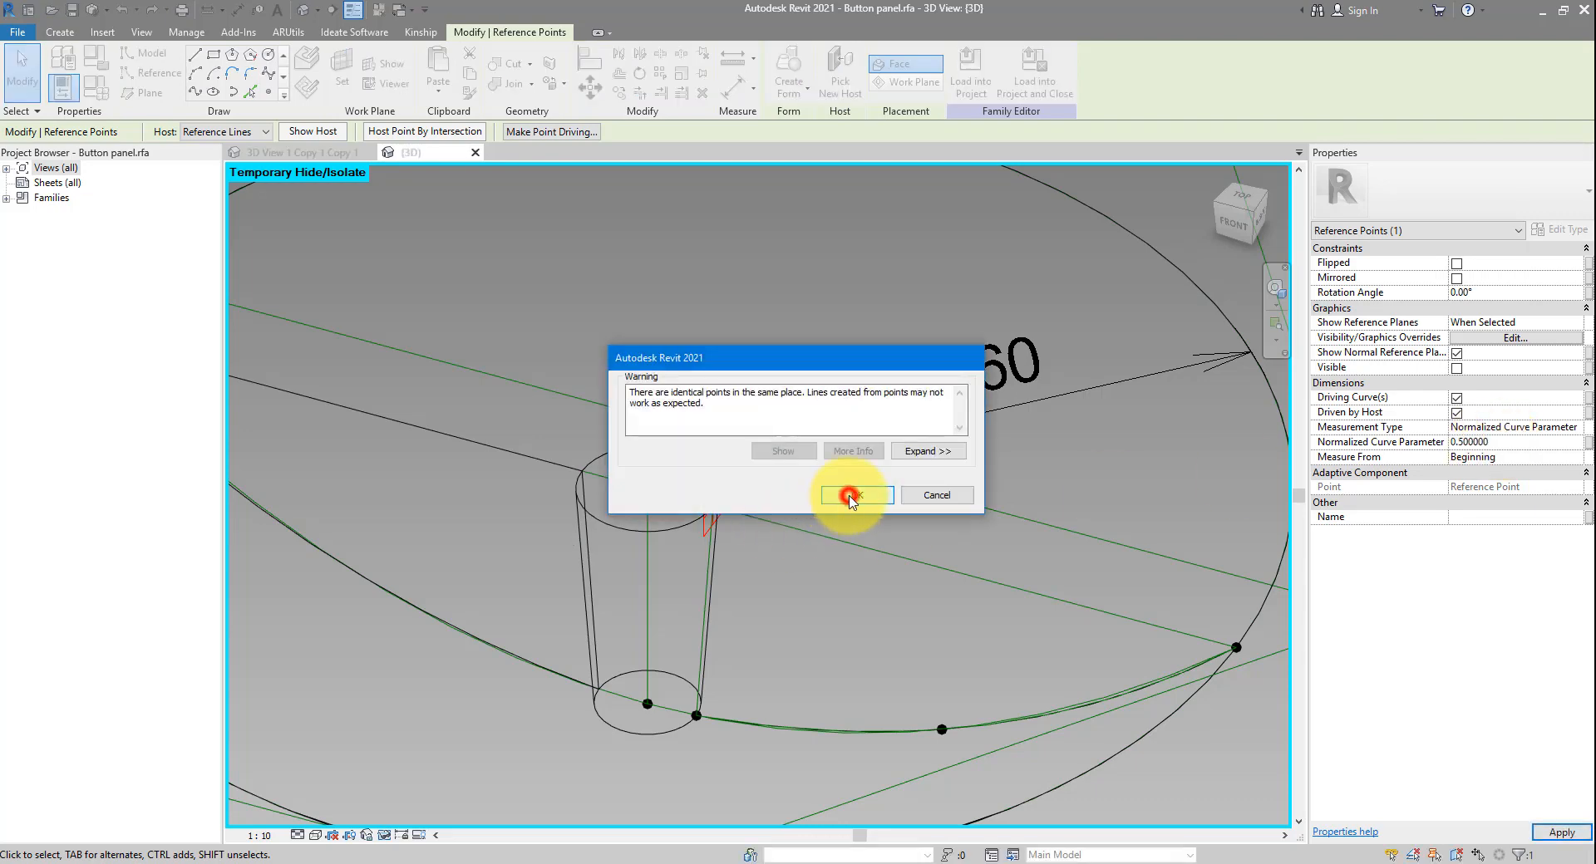
click(850, 496)
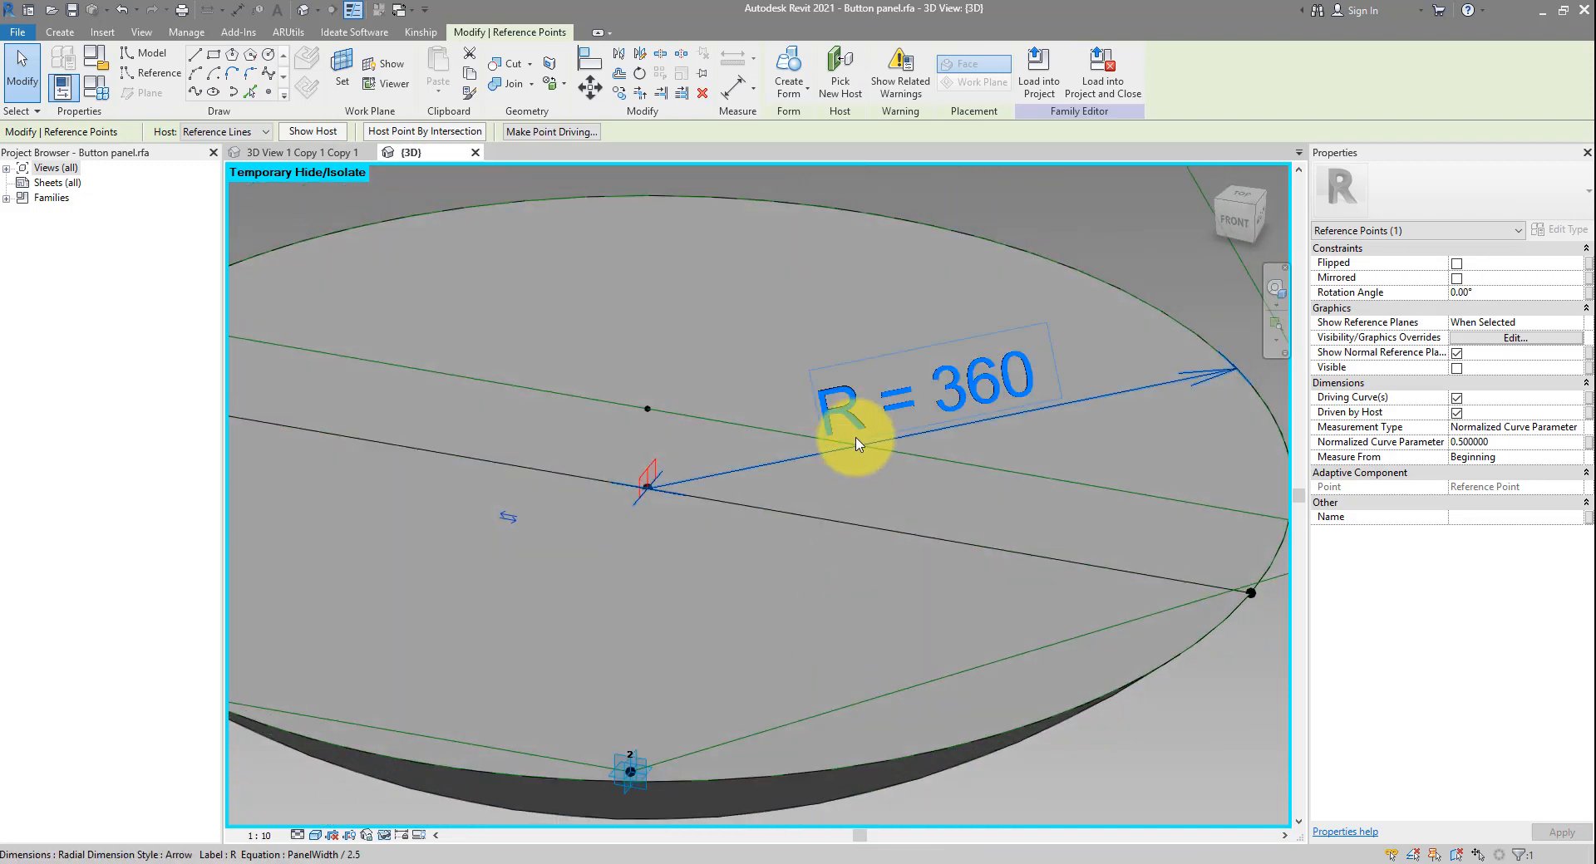
scroll(810, 603, down, 3)
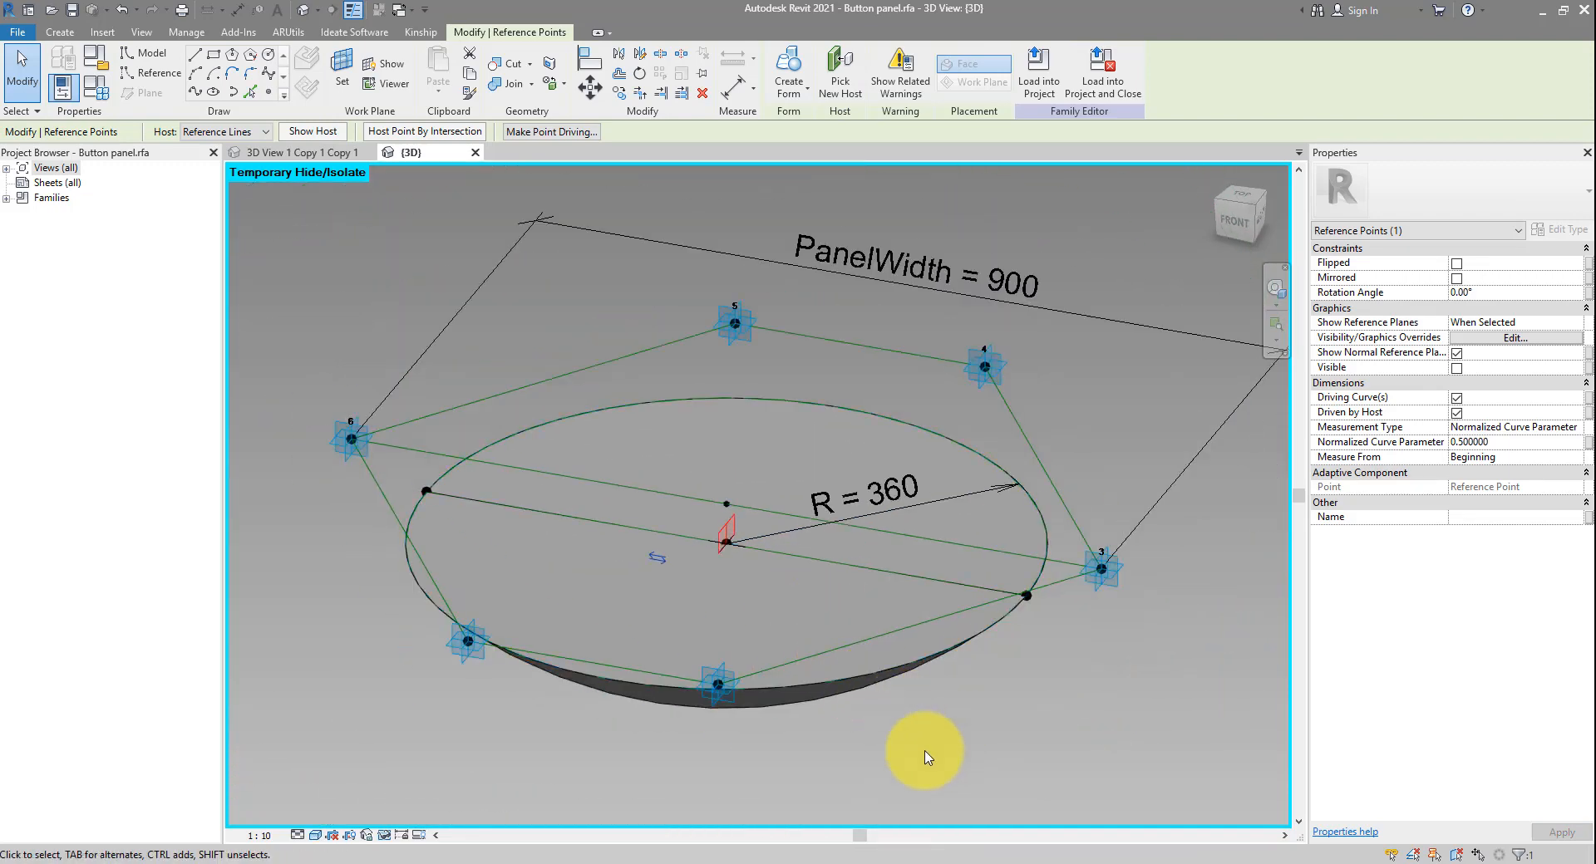
shift+middle_drag(928, 758, 895, 346)
scroll(784, 632, up, 5)
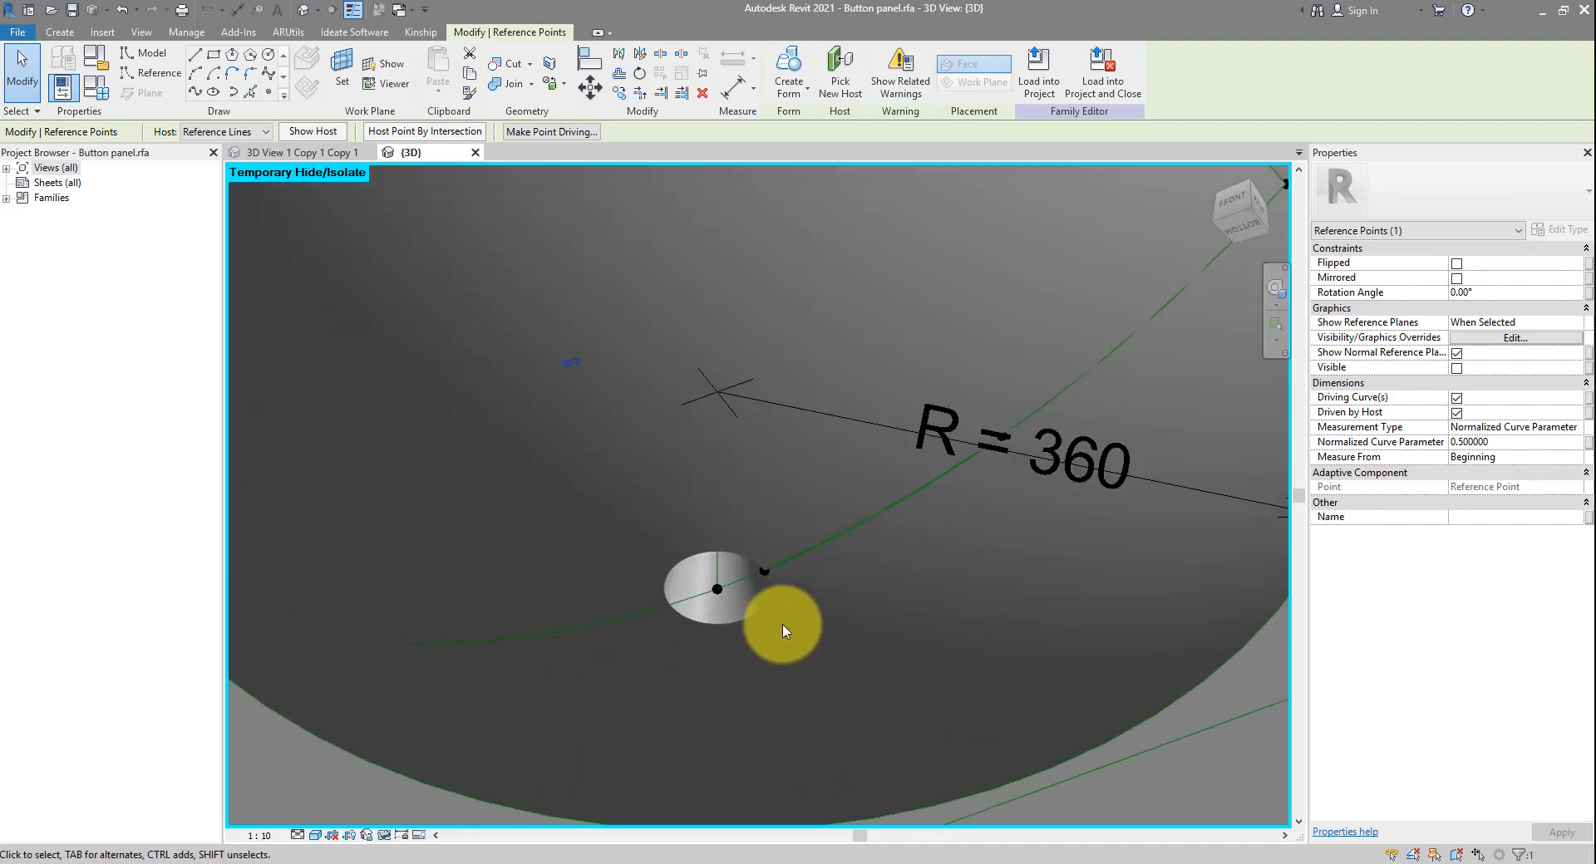
Set the normalized curve parameter of the lower inner reference point beside the button's central hole to 0.5
scroll(784, 632, up, 2)
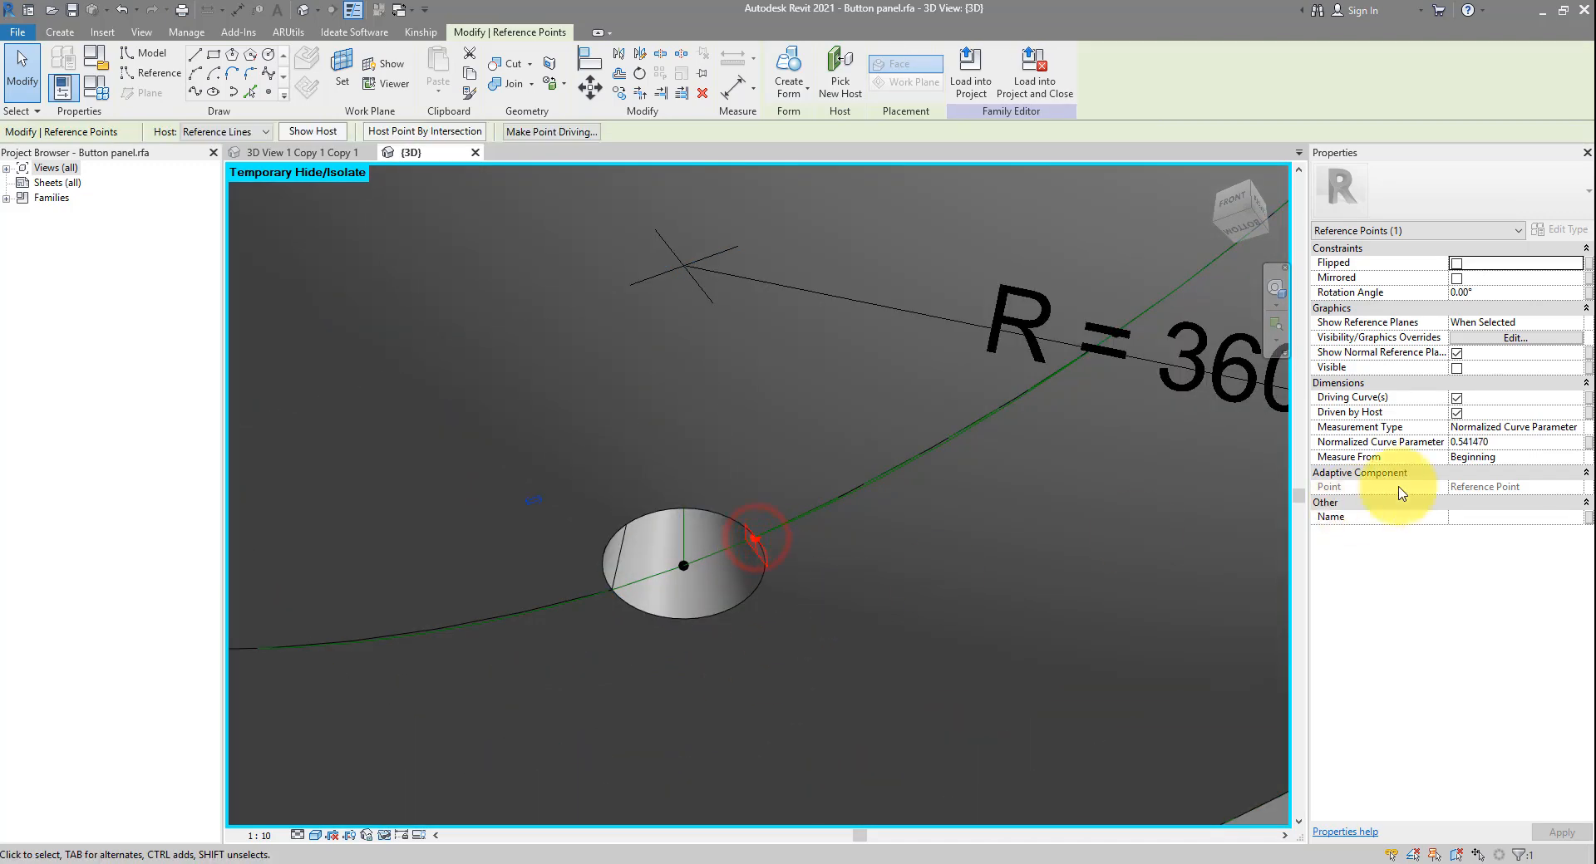
click(1509, 443)
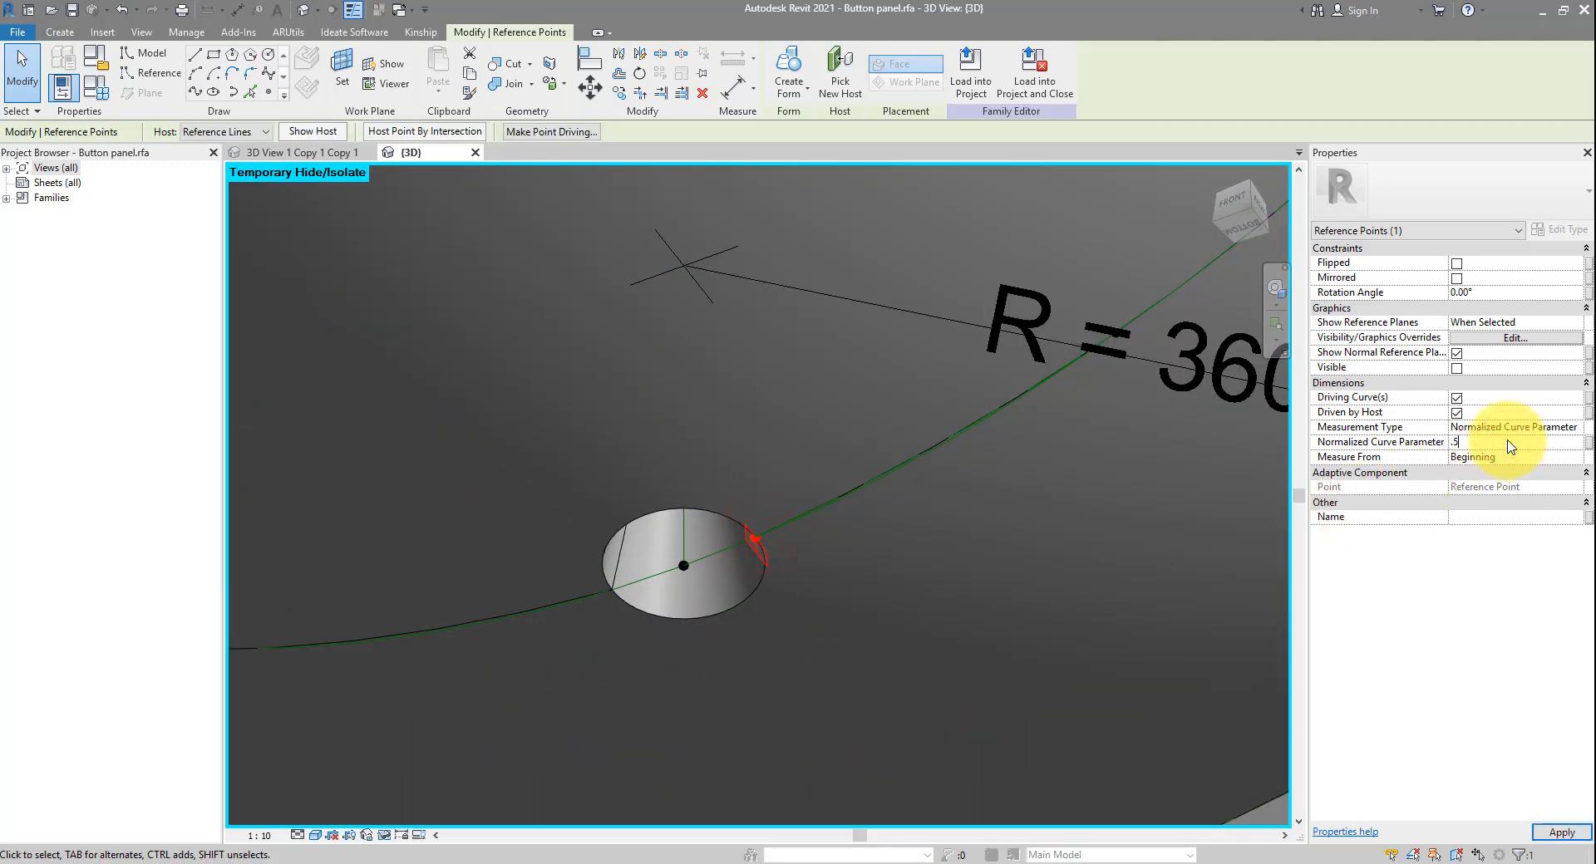
text(.5)
scroll(761, 628, up, 5)
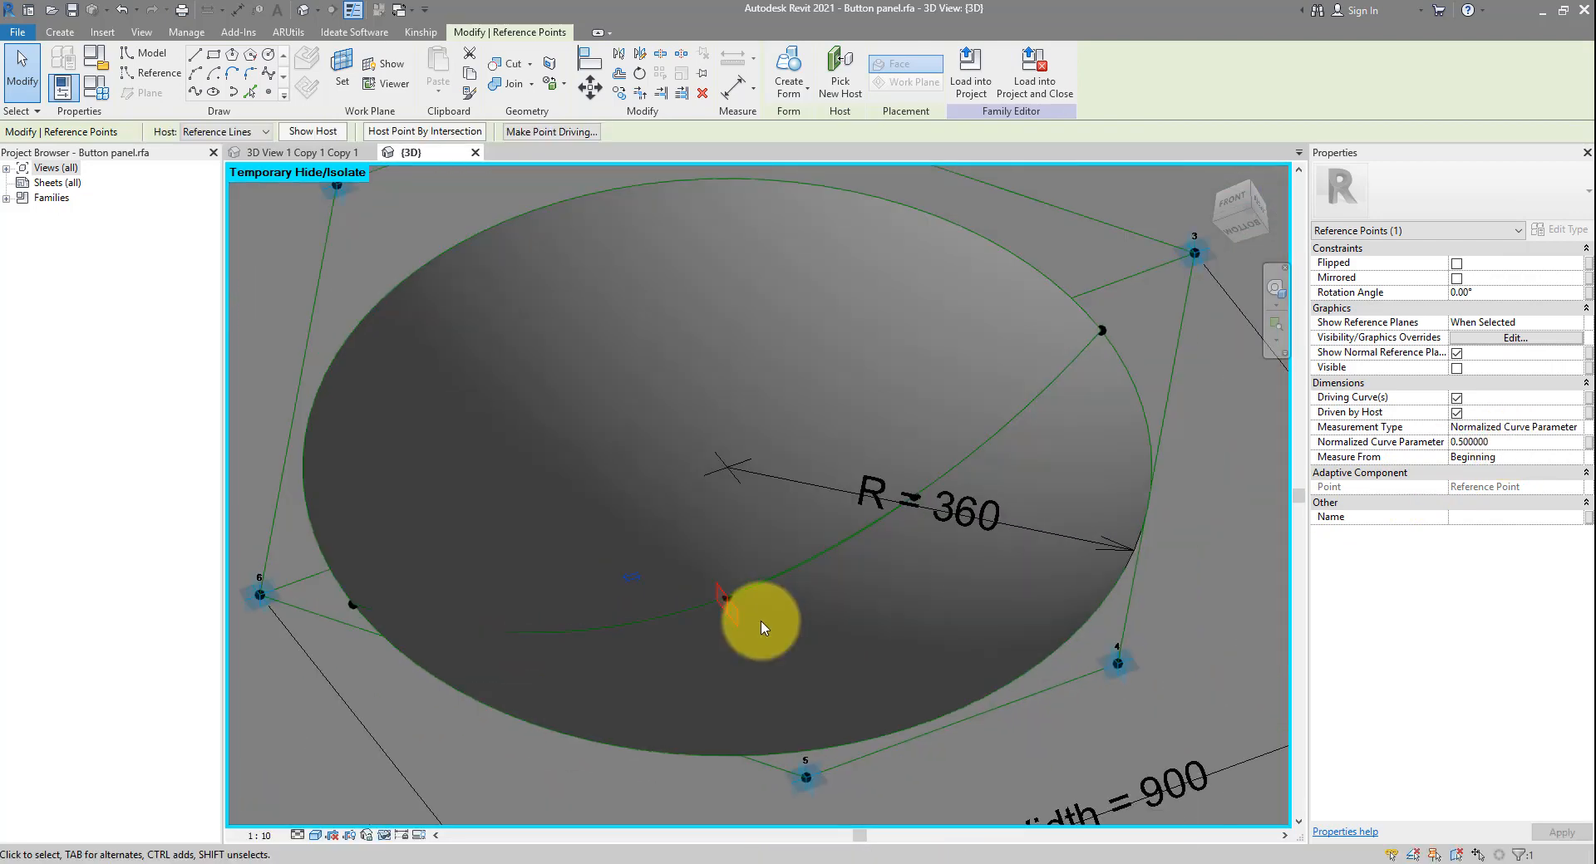
scroll(763, 627, down, 5)
click(1086, 541)
shift+middle_drag(955, 434, 955, 524)
shift+middle_drag(936, 637, 976, 745)
scroll(956, 690, up, 2)
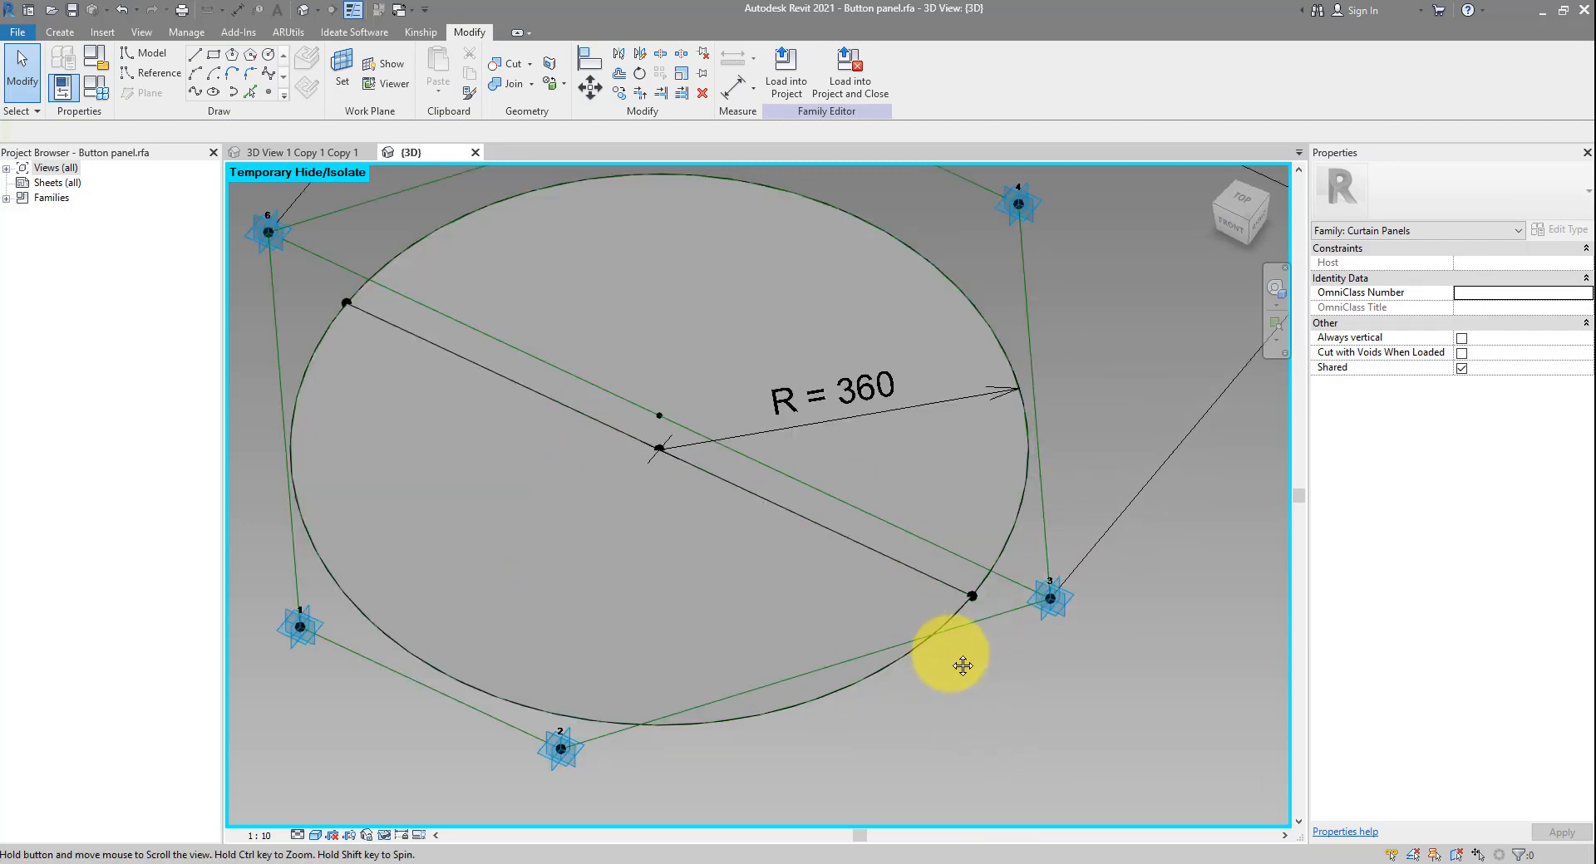
middle_drag(963, 666, 1019, 687)
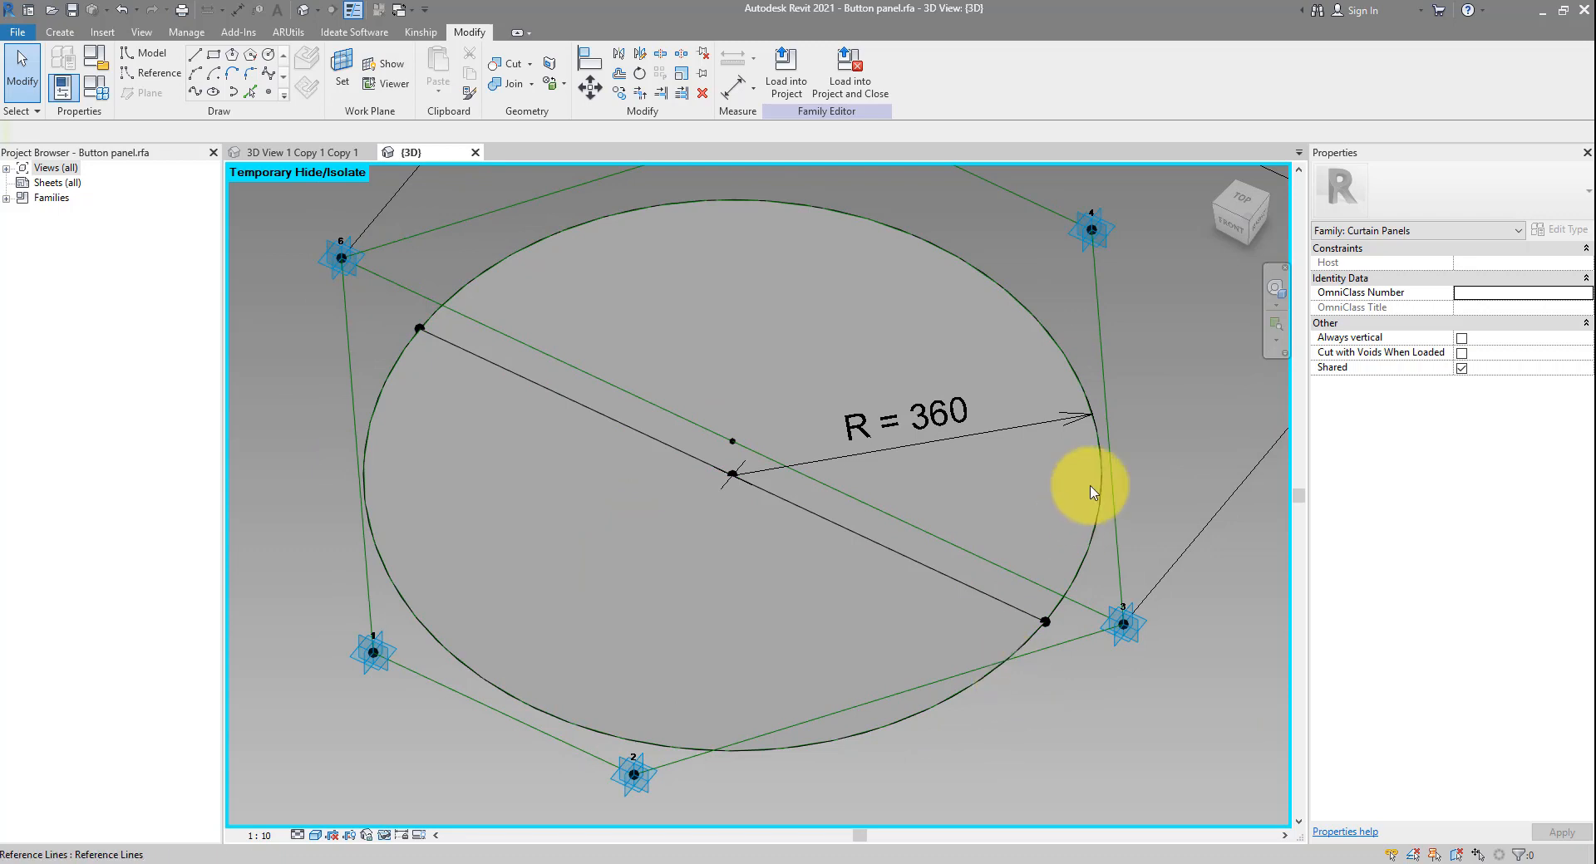
Compare the button's front profile with the Selfridges facade photo and set the PanelThickness parameter to 100
click(1224, 228)
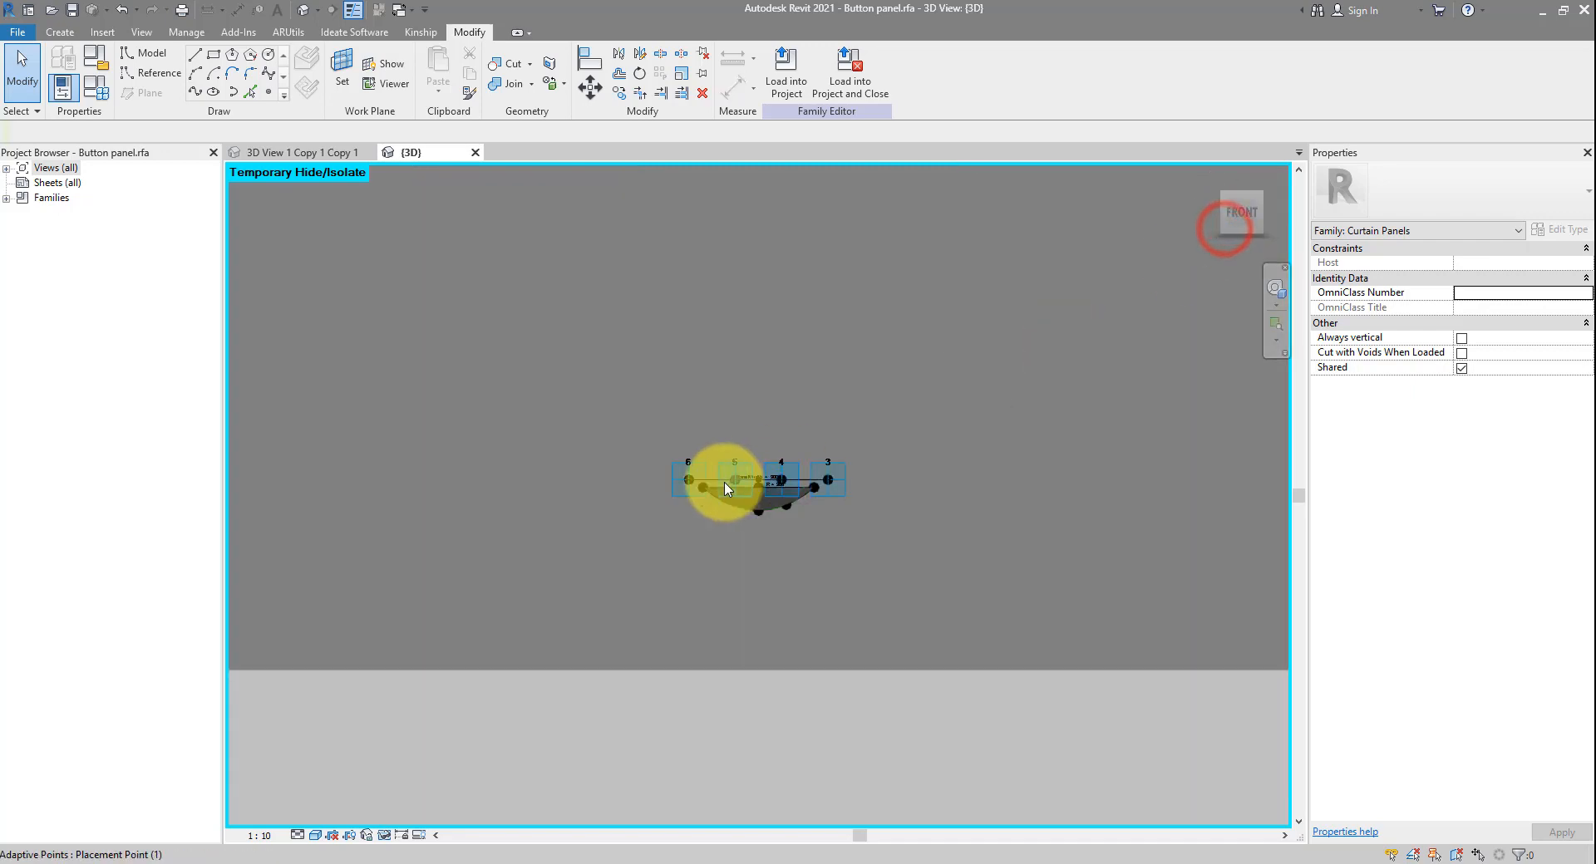
mouse_move(590, 861)
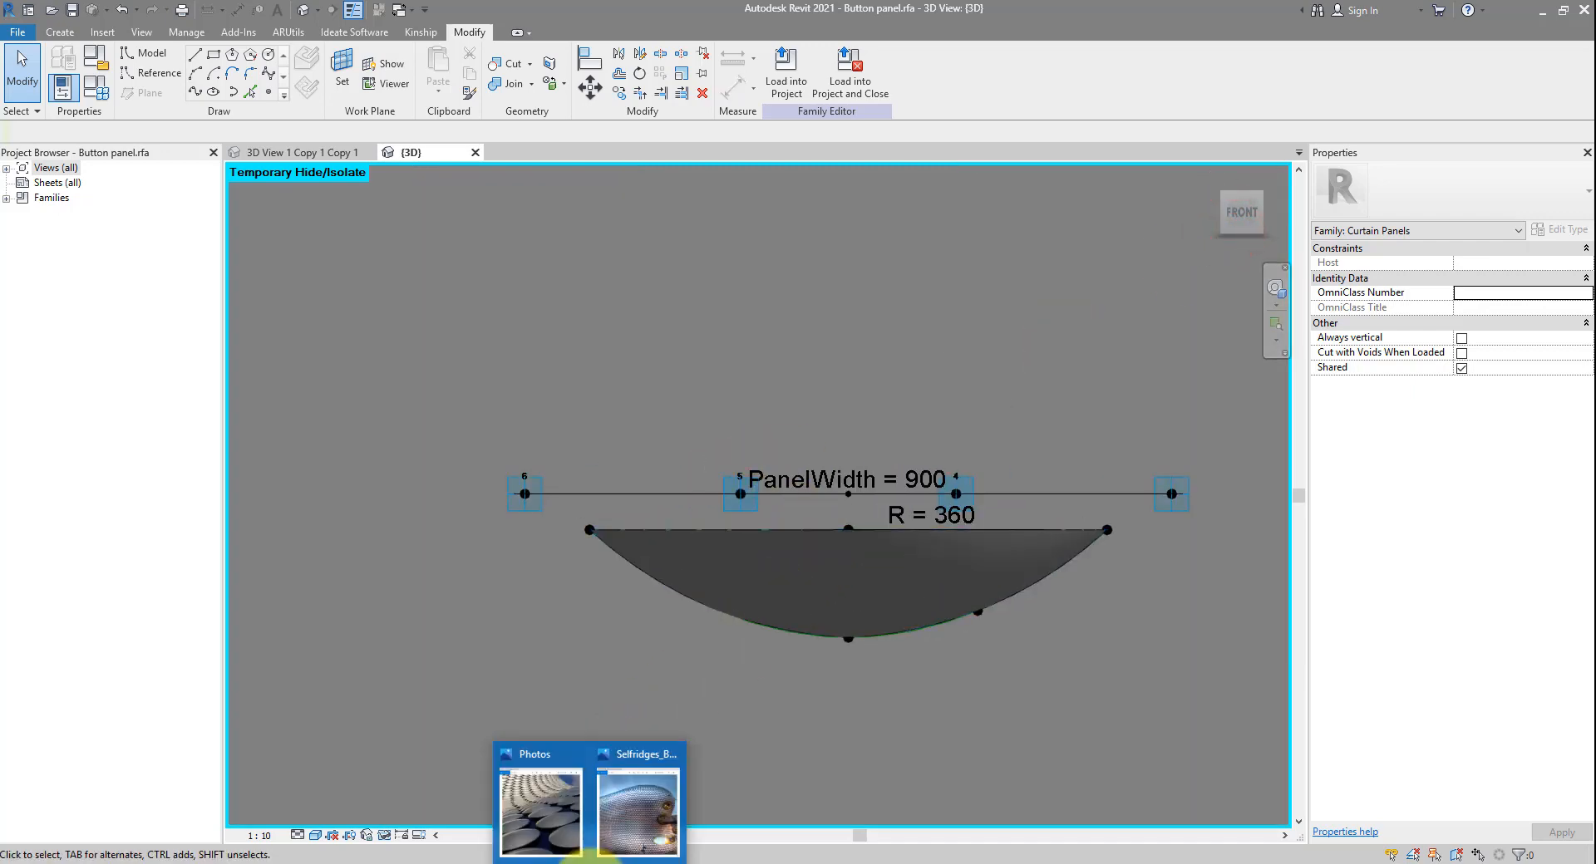
click(536, 829)
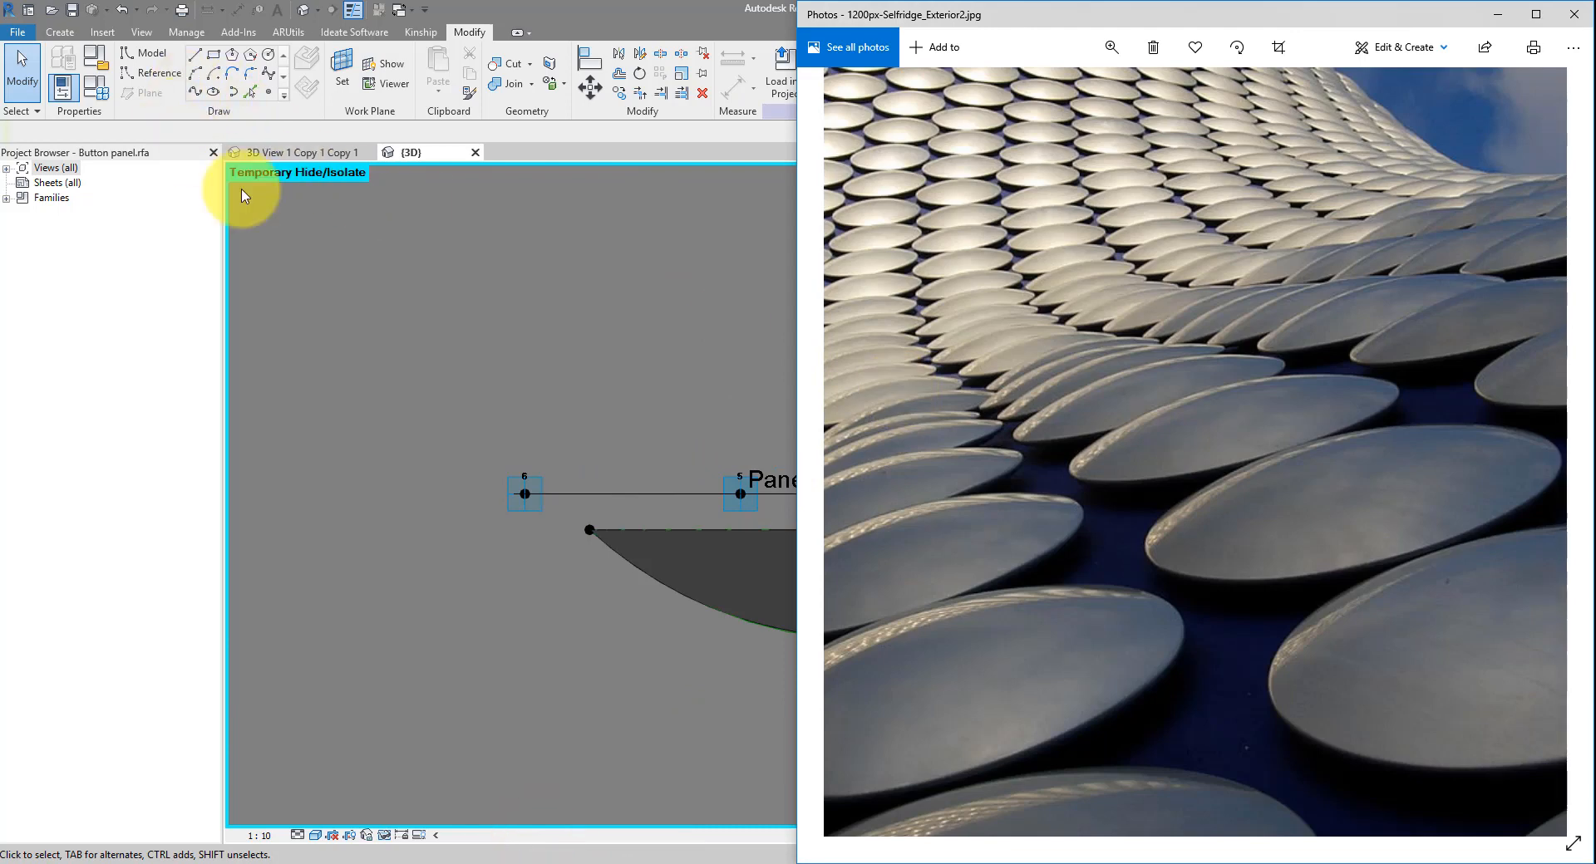
click(370, 274)
click(96, 86)
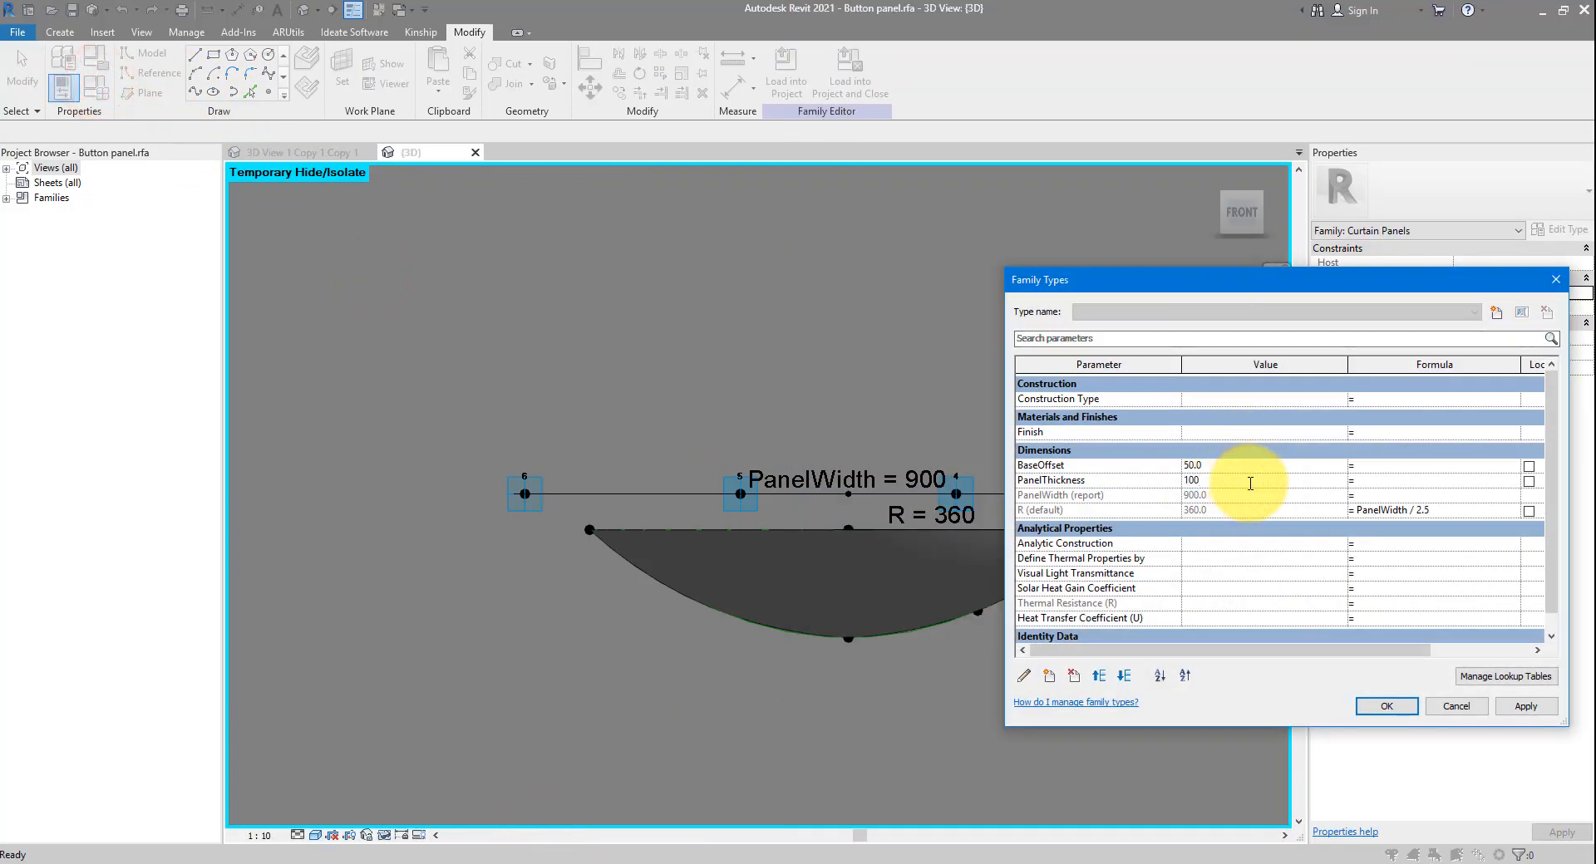
key(Return)
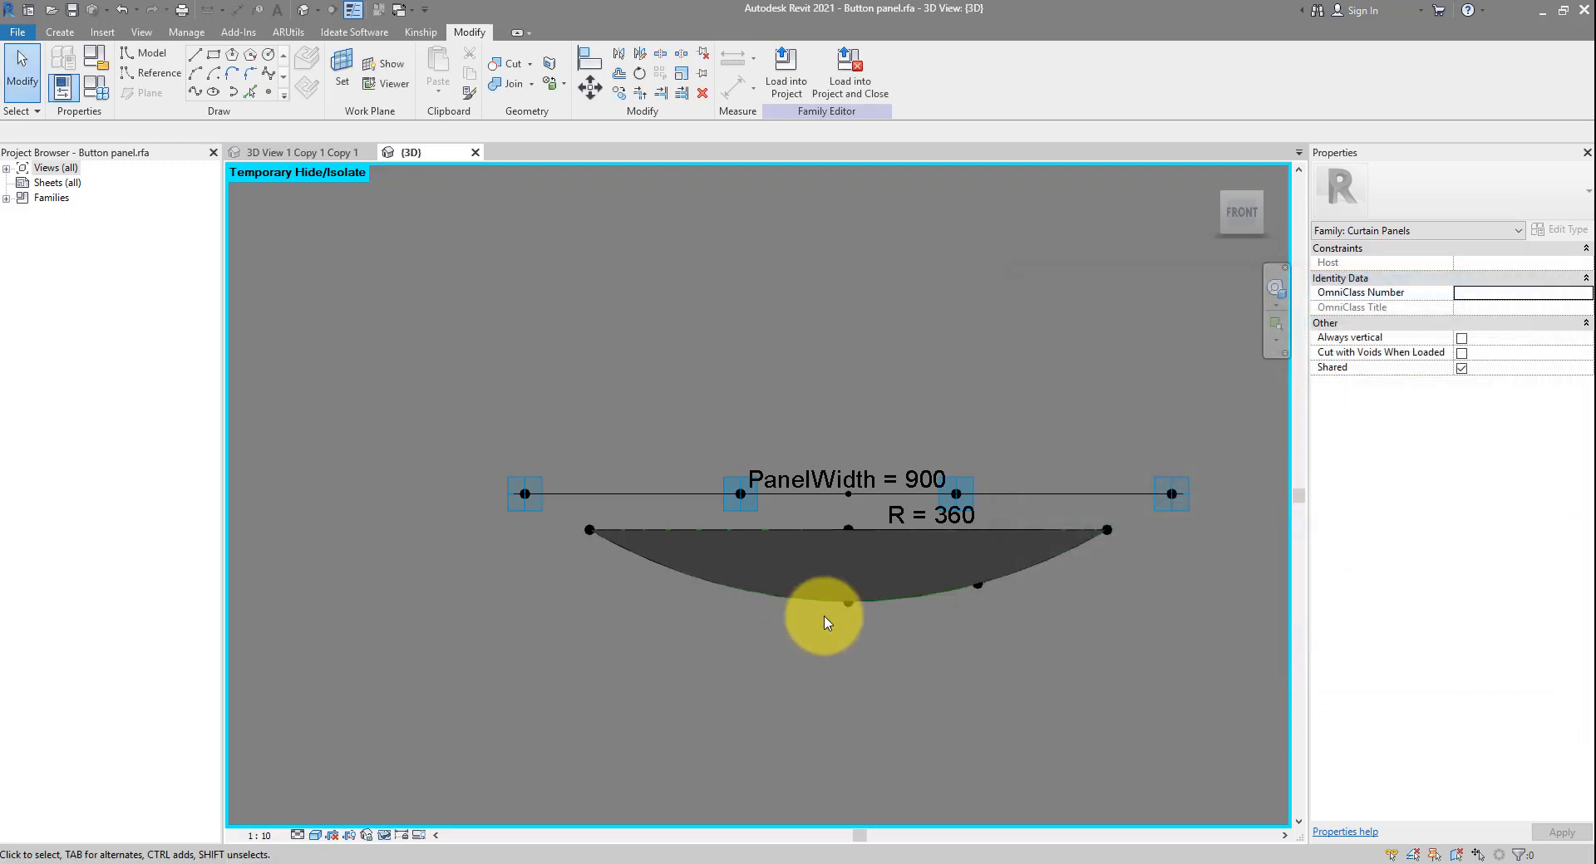
Associate the revolved form's material with a new type parameter named Panel and save the family
shift+middle_drag(920, 682, 962, 427)
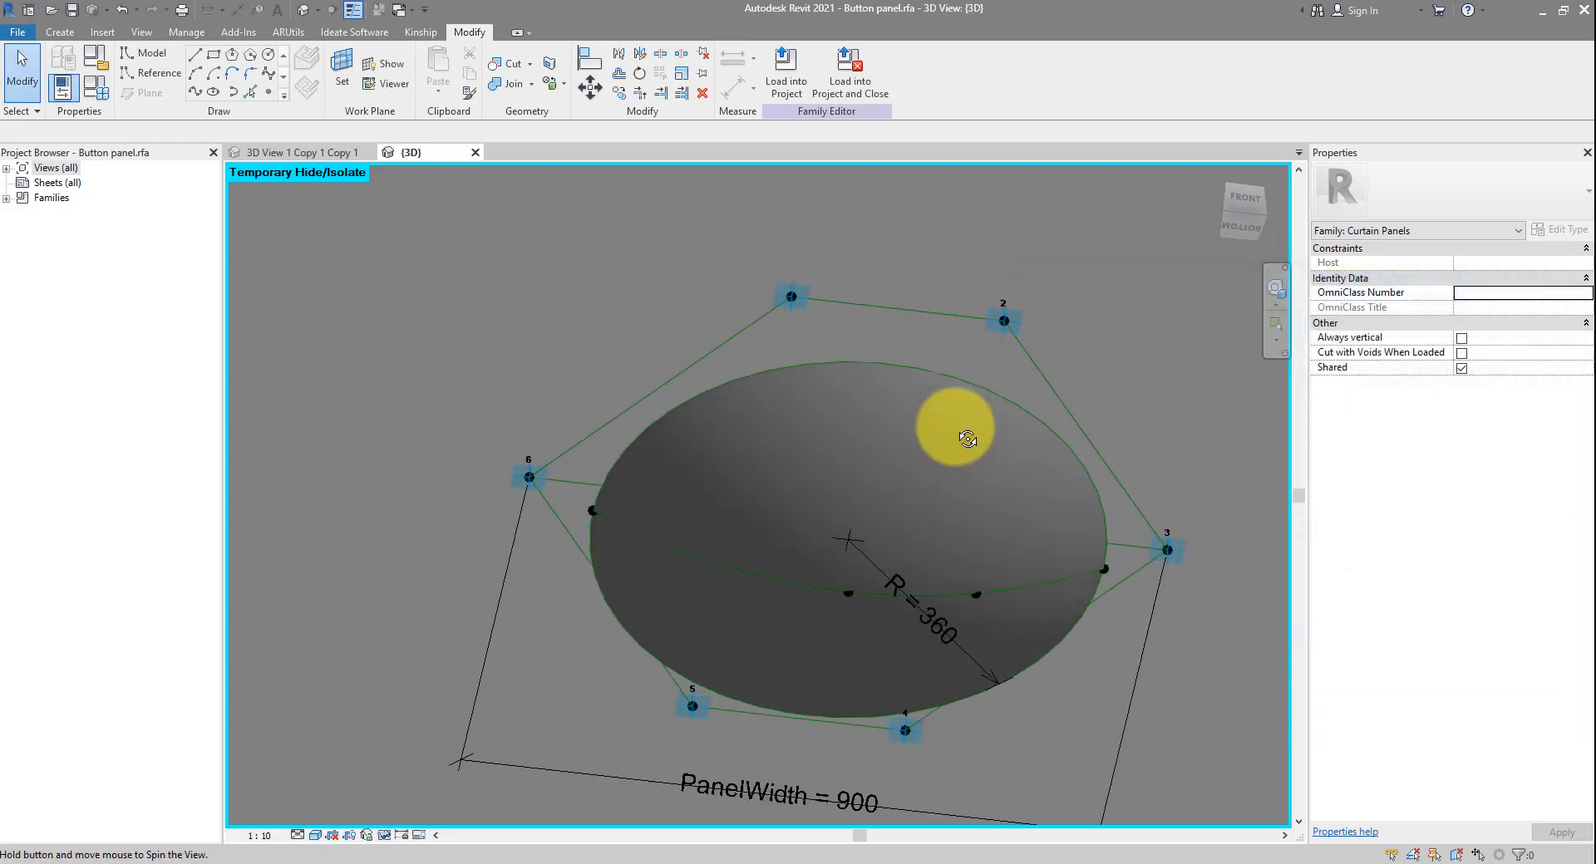
key(Tab)
click(1018, 407)
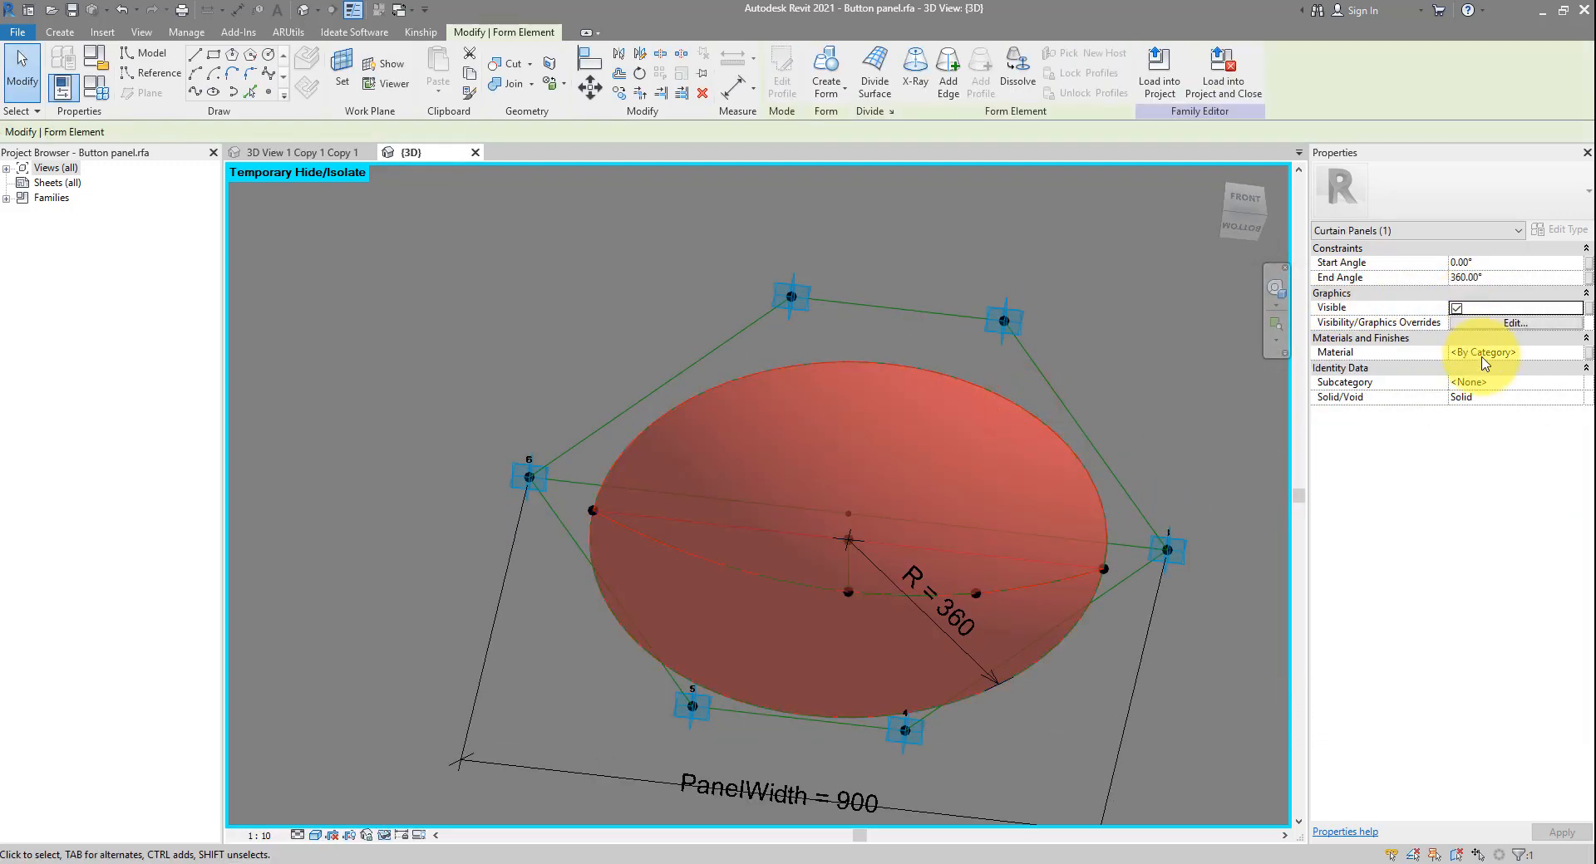
click(1588, 355)
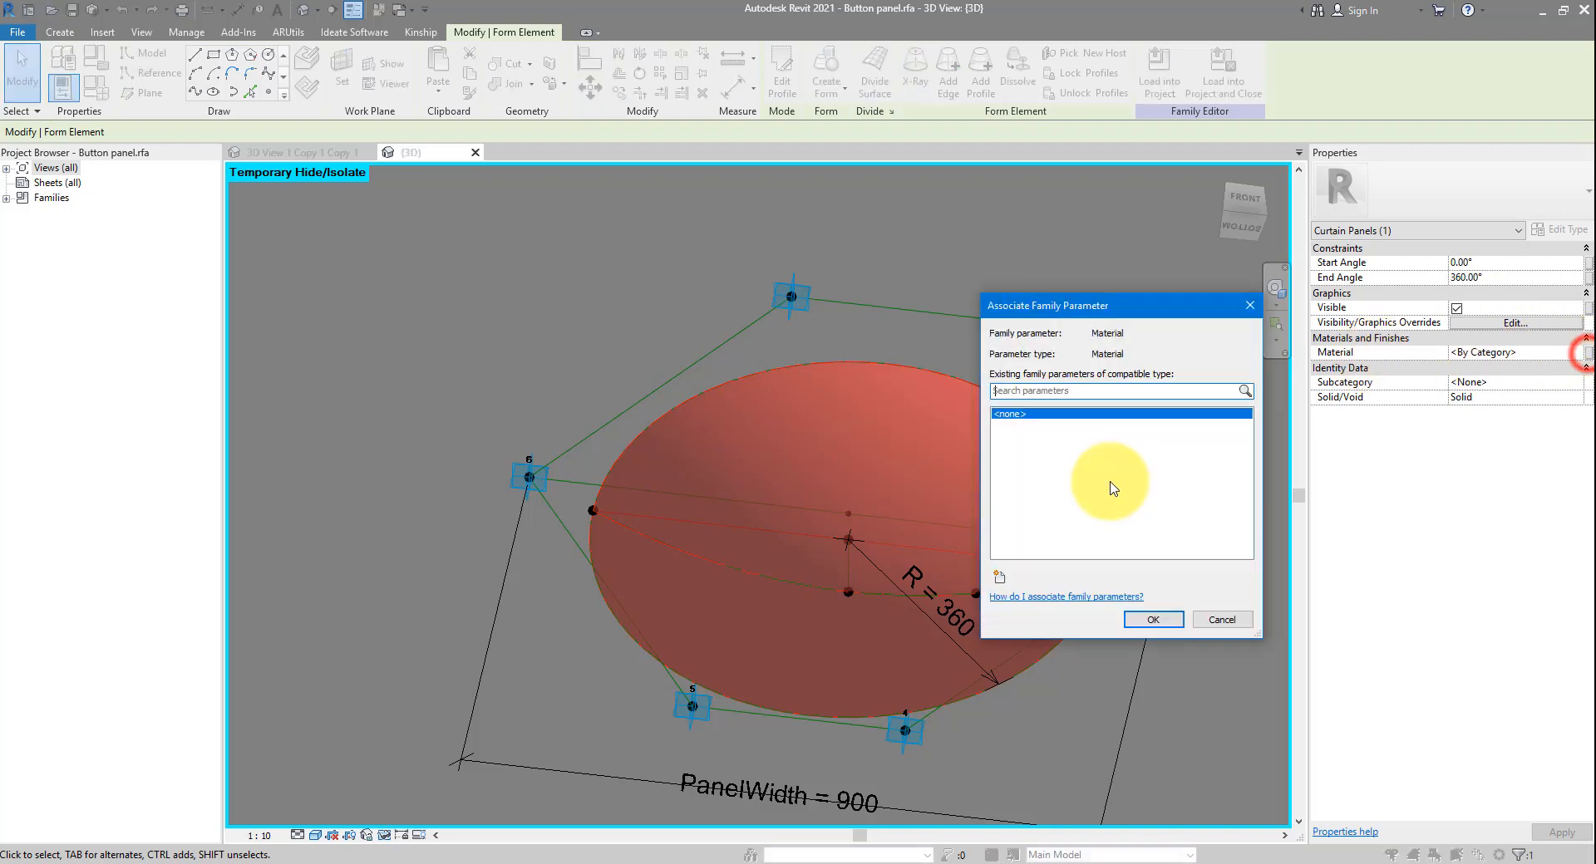
click(998, 577)
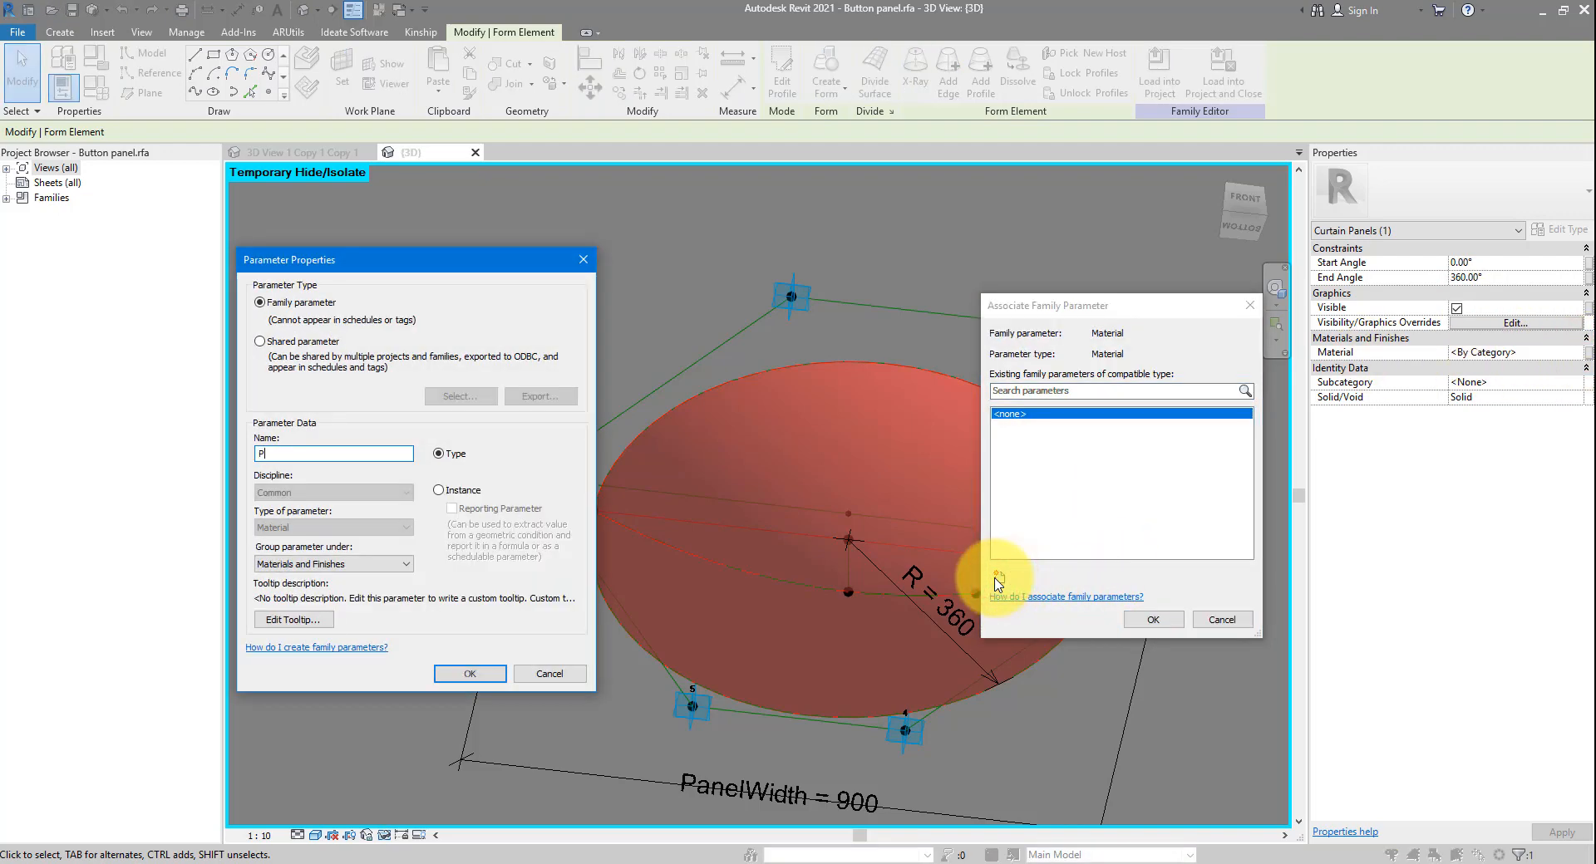
key(Return)
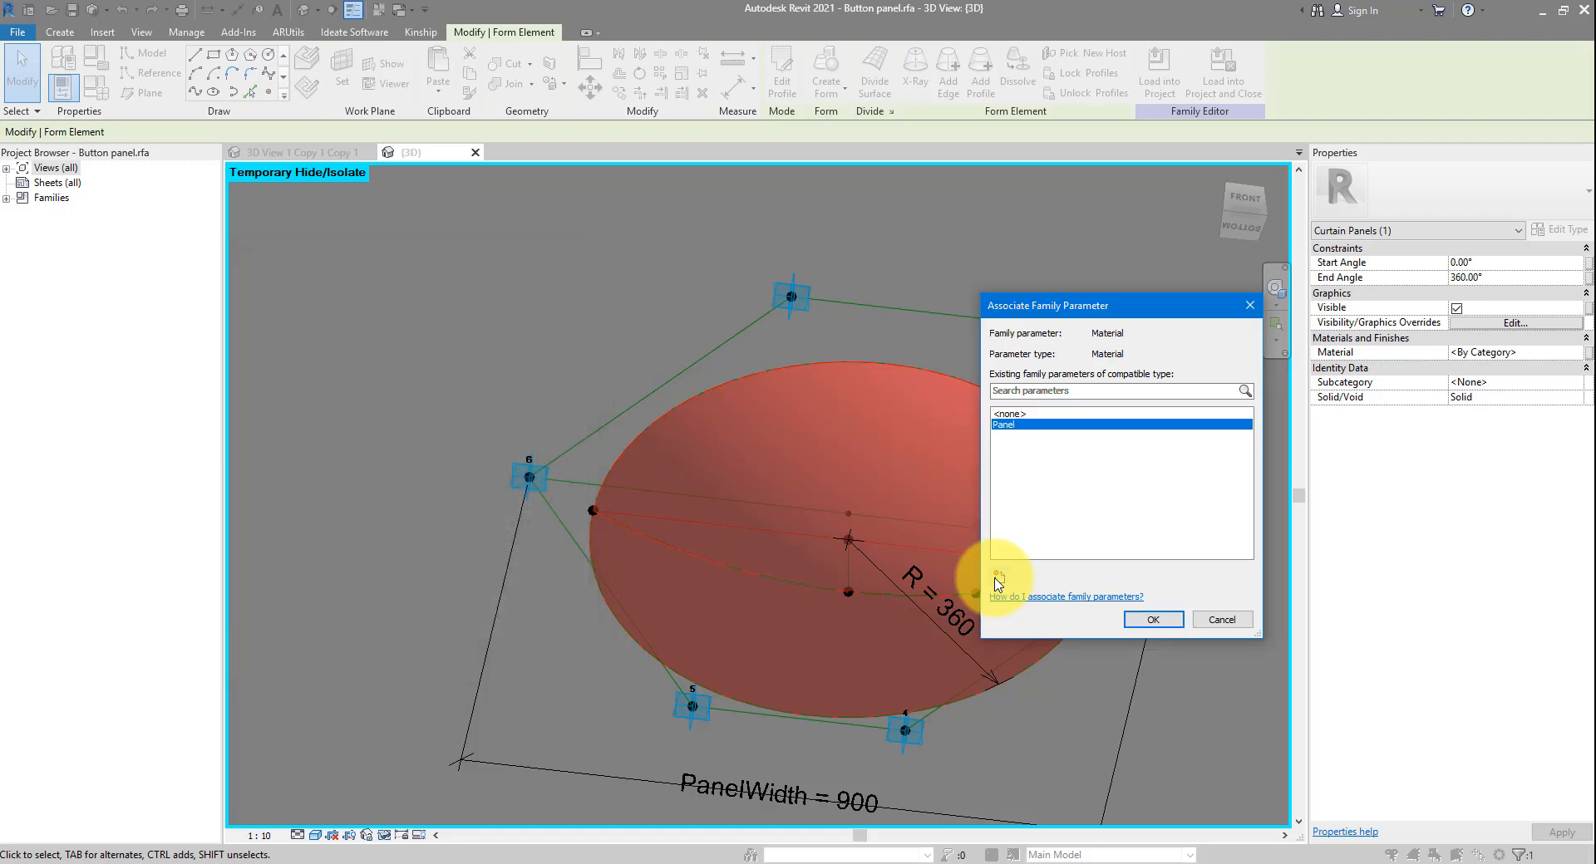
click(1155, 620)
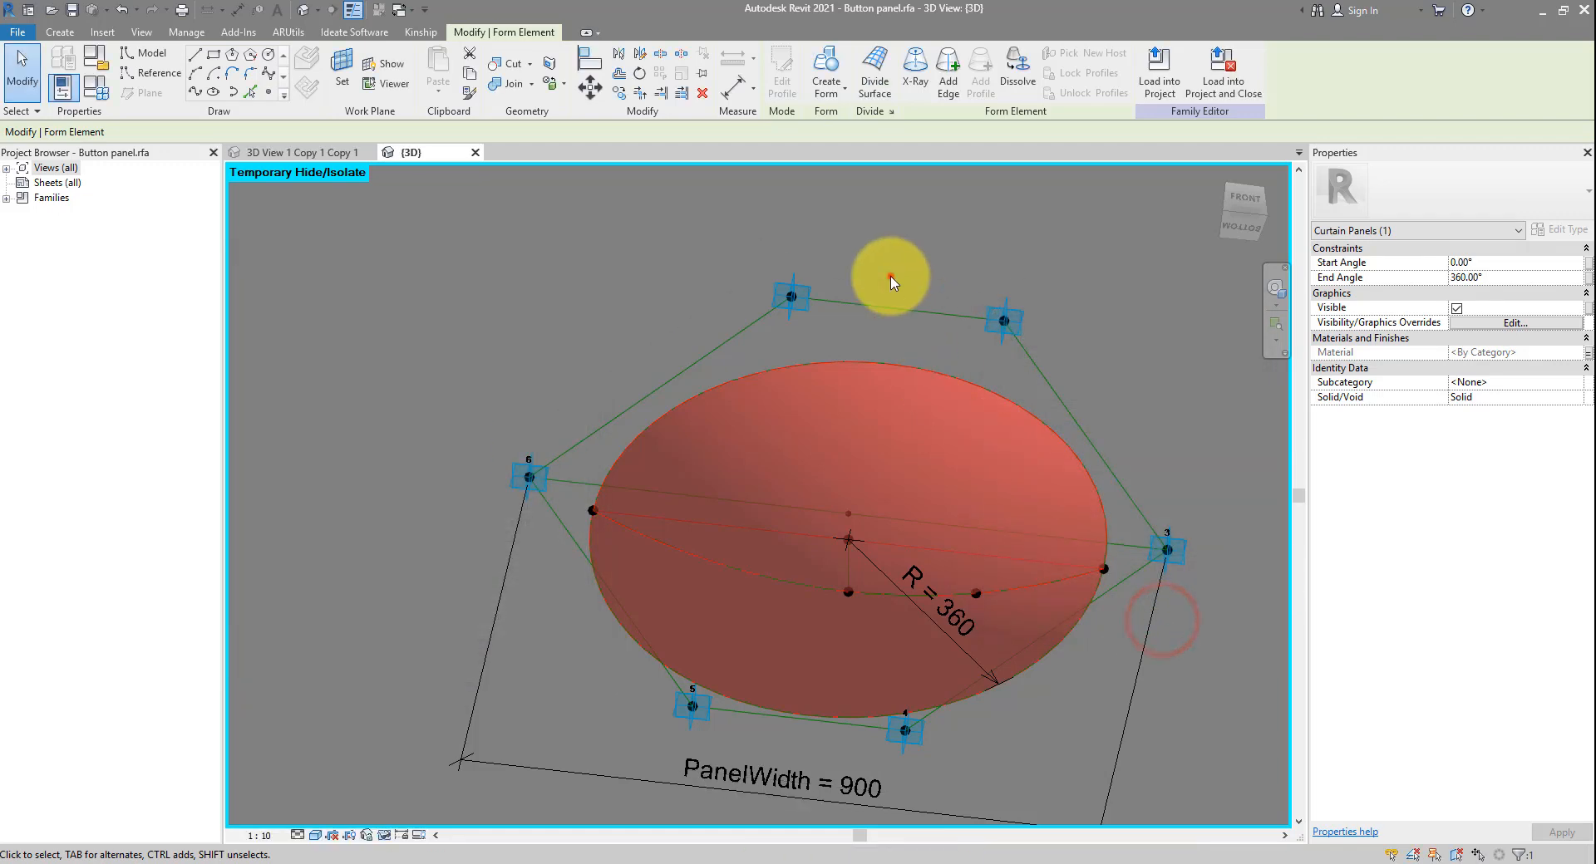
click(891, 275)
click(72, 10)
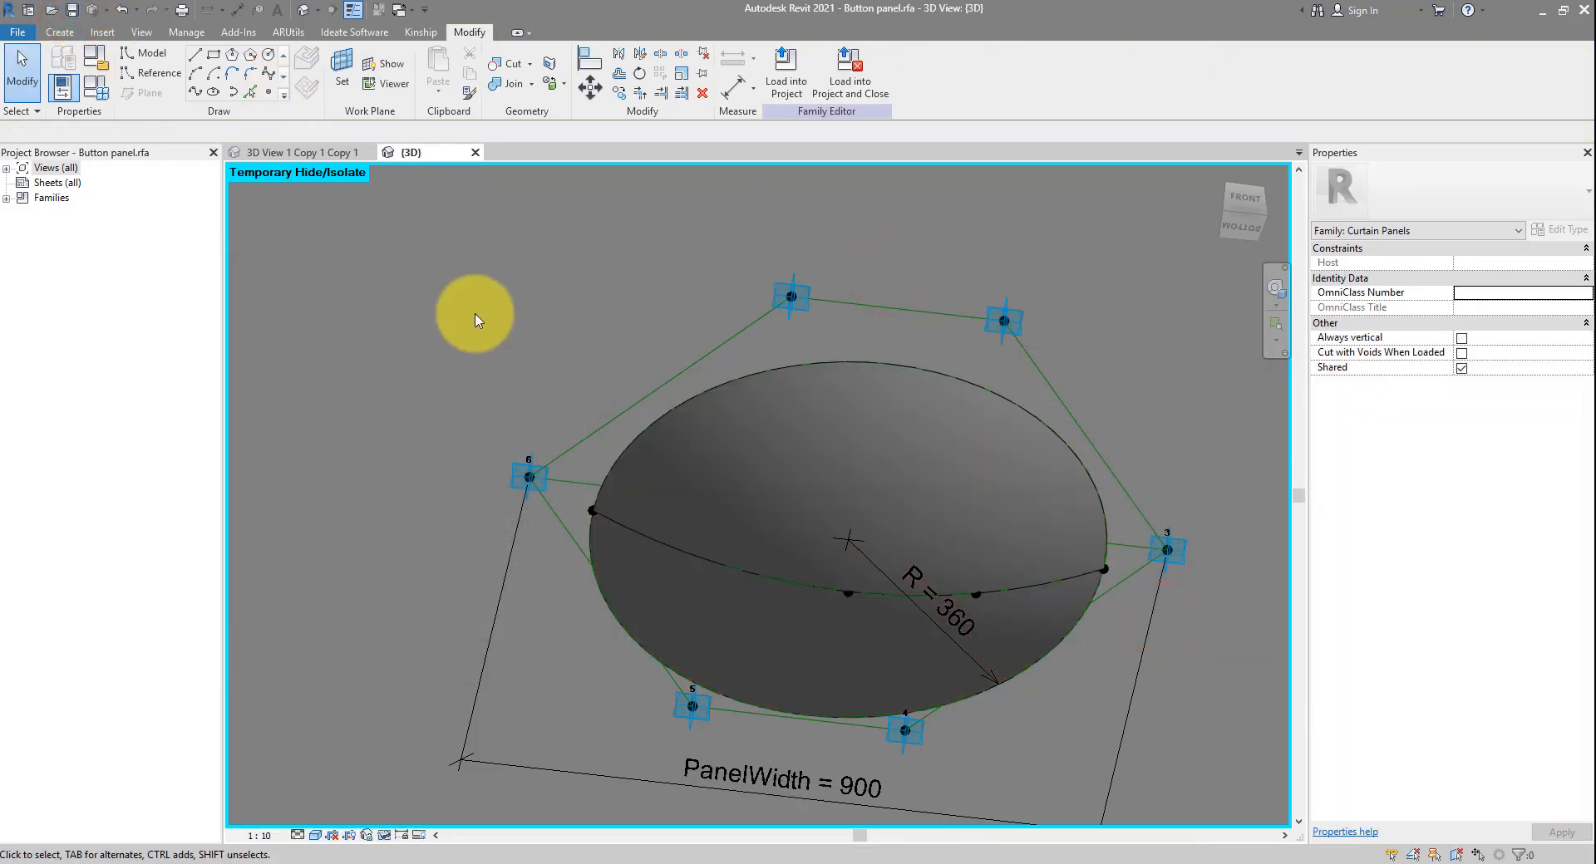
Create a new conceptual mass family from the Metric Mass.rft template
click(23, 34)
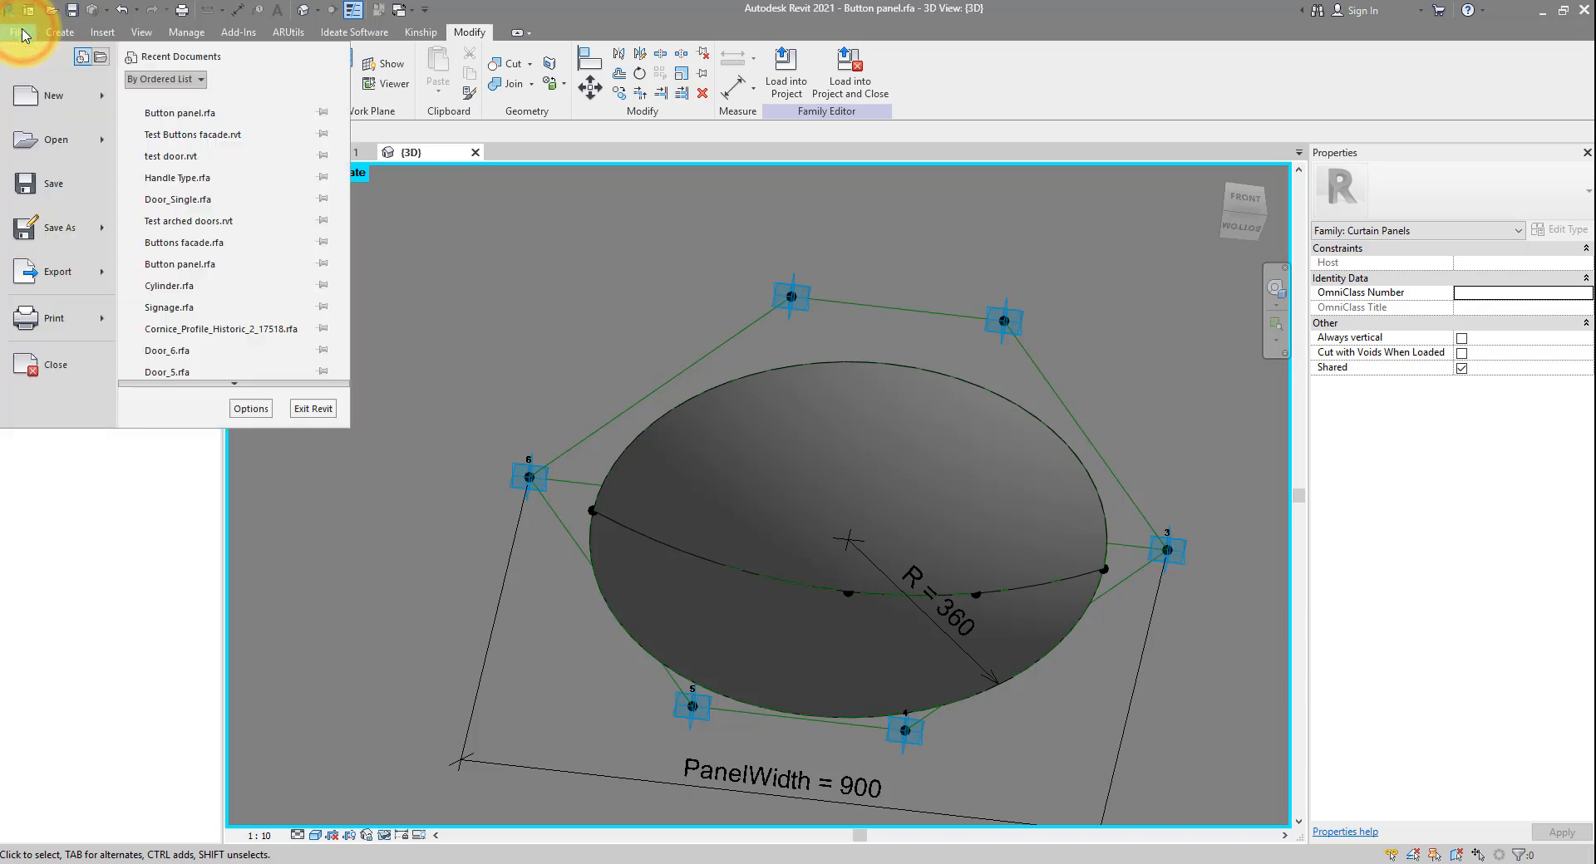
mouse_move(104, 90)
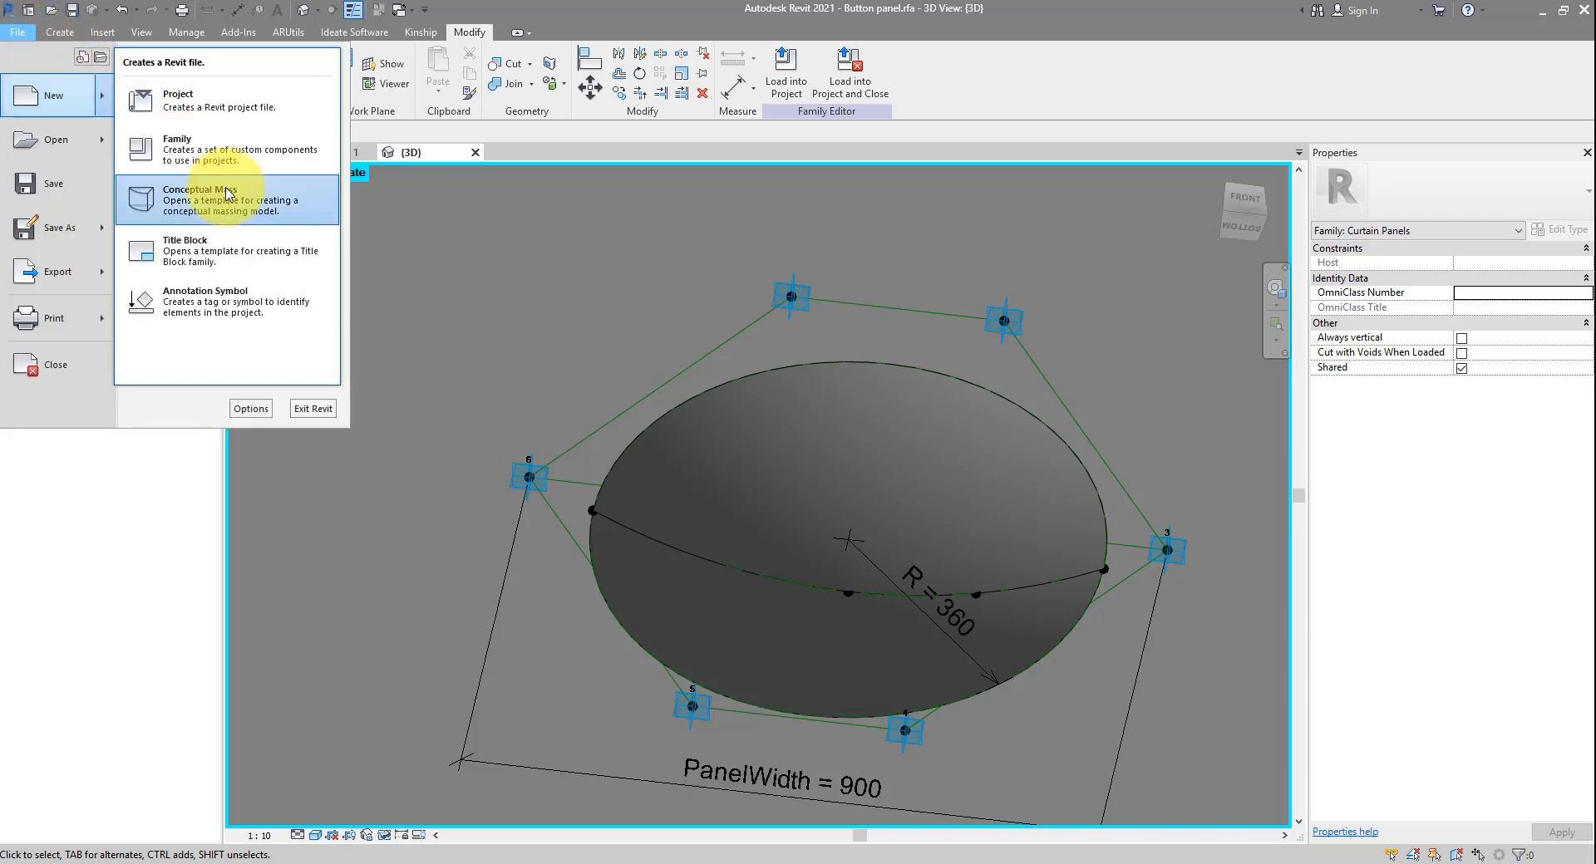
click(270, 208)
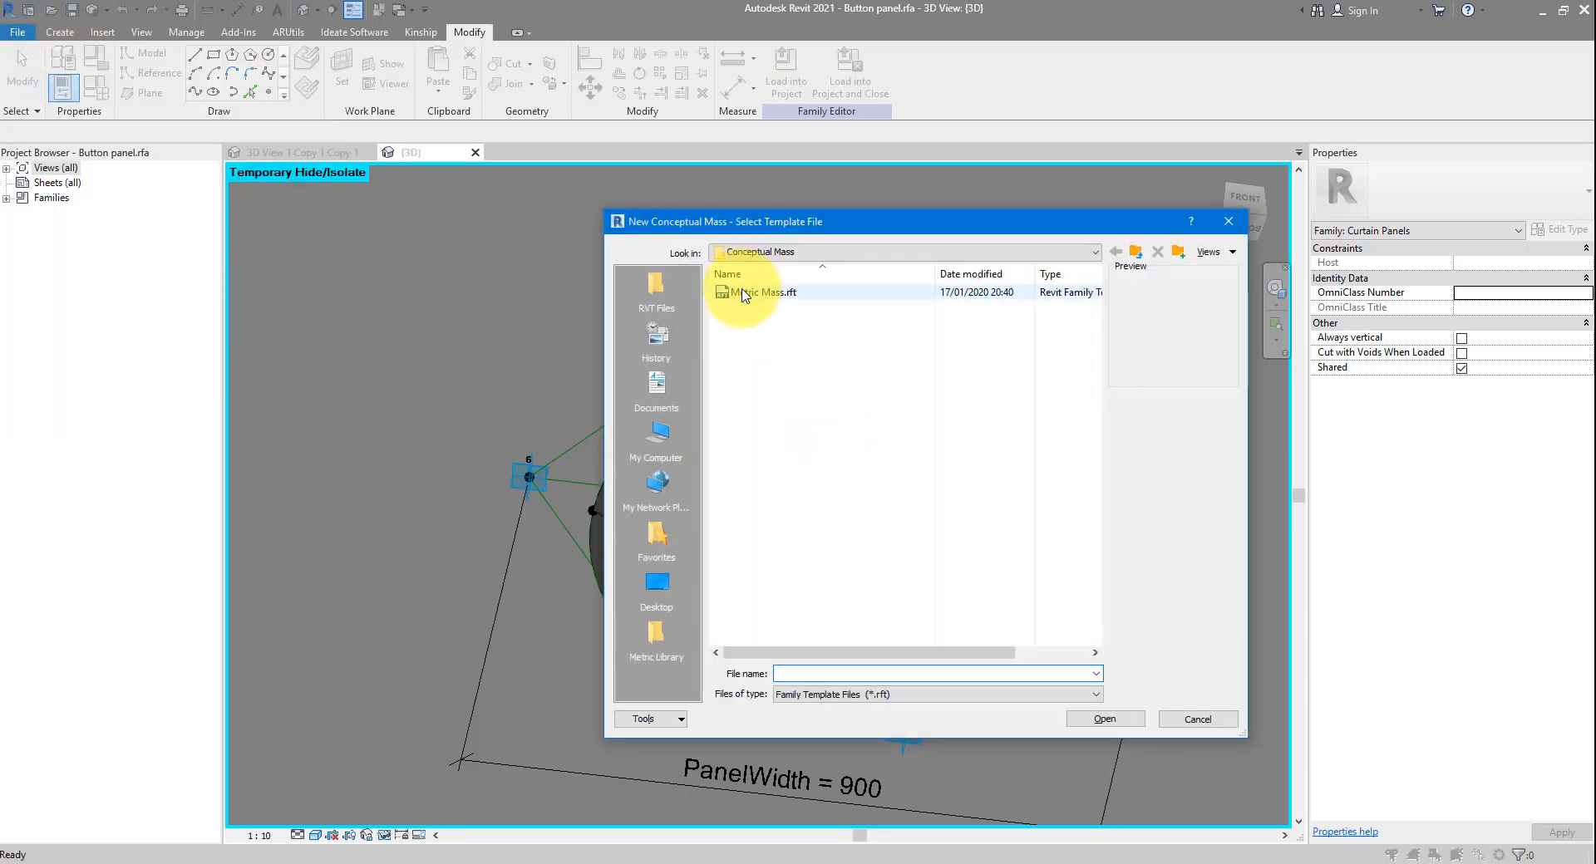
click(742, 292)
click(1097, 722)
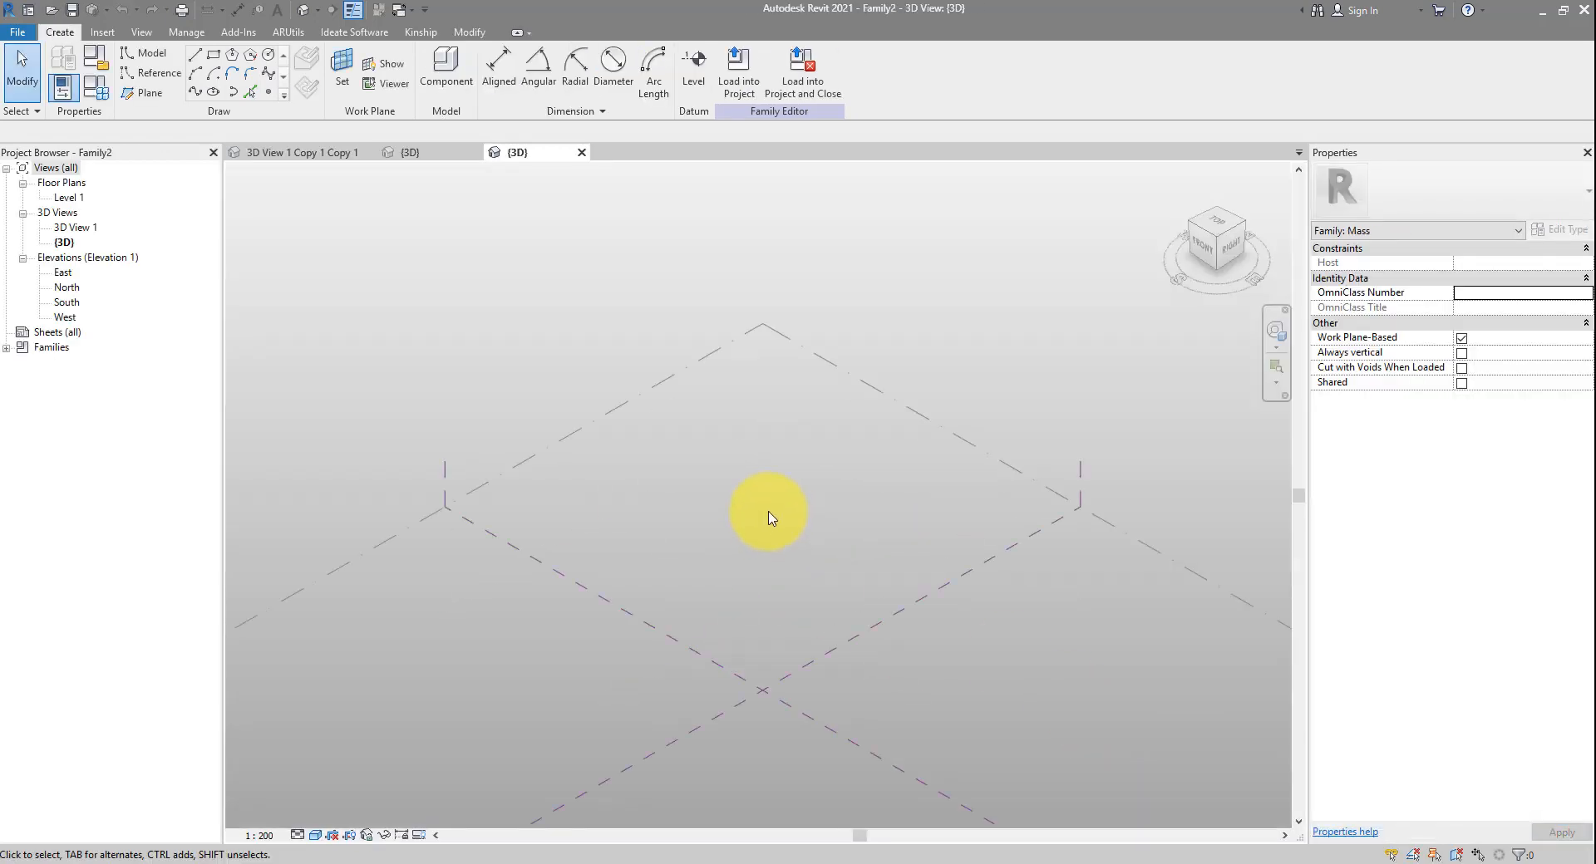
Using the Selfridges building photo as reference, draw an open wavy model spline through ten points on the Level 1 plane
mouse_move(590, 861)
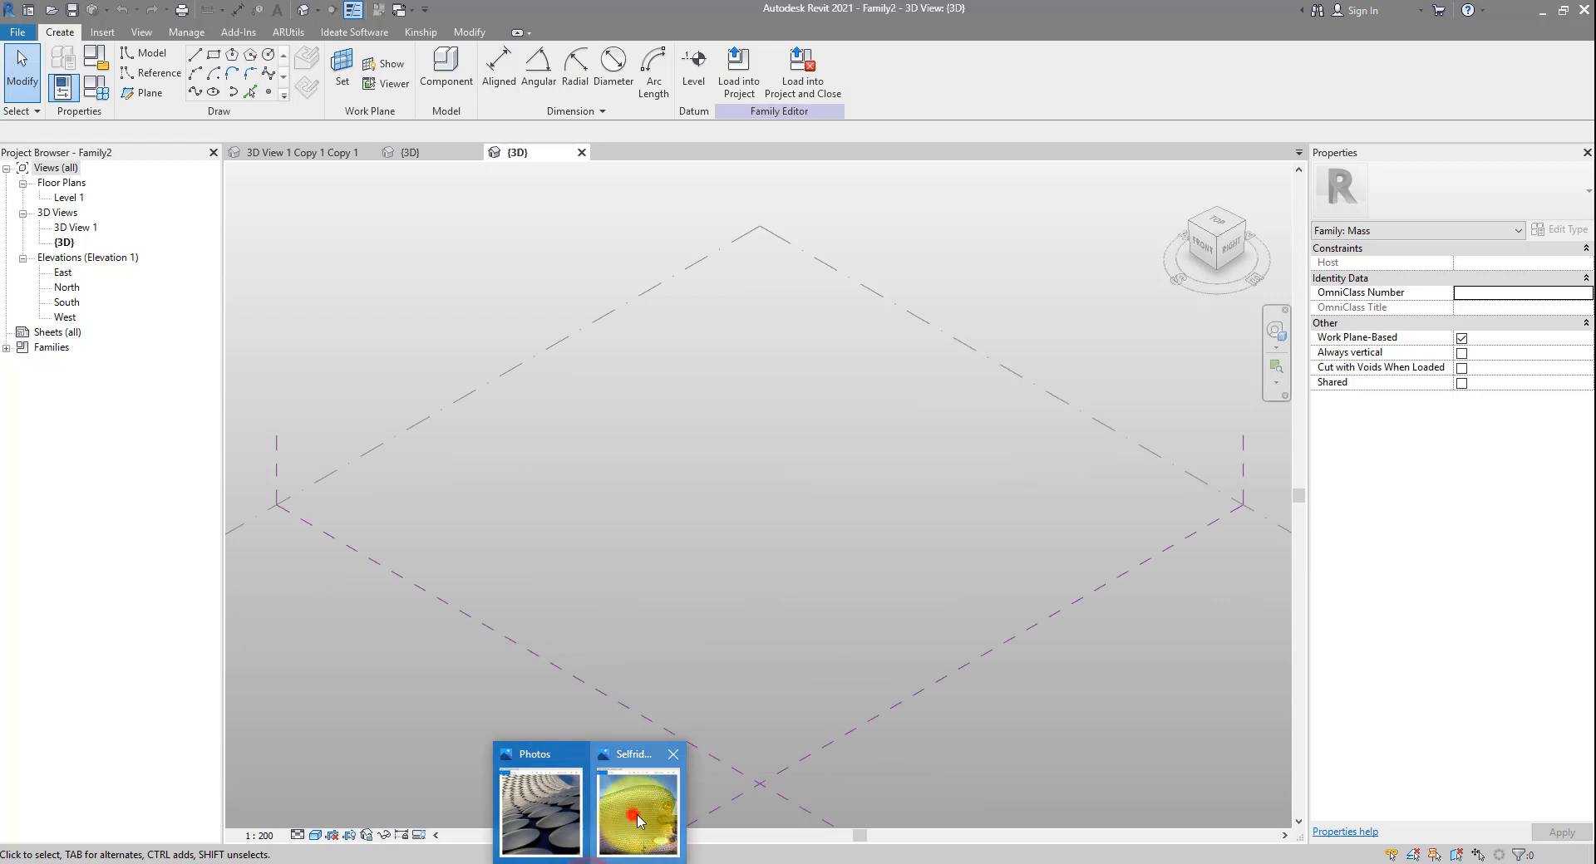
click(632, 813)
click(1215, 455)
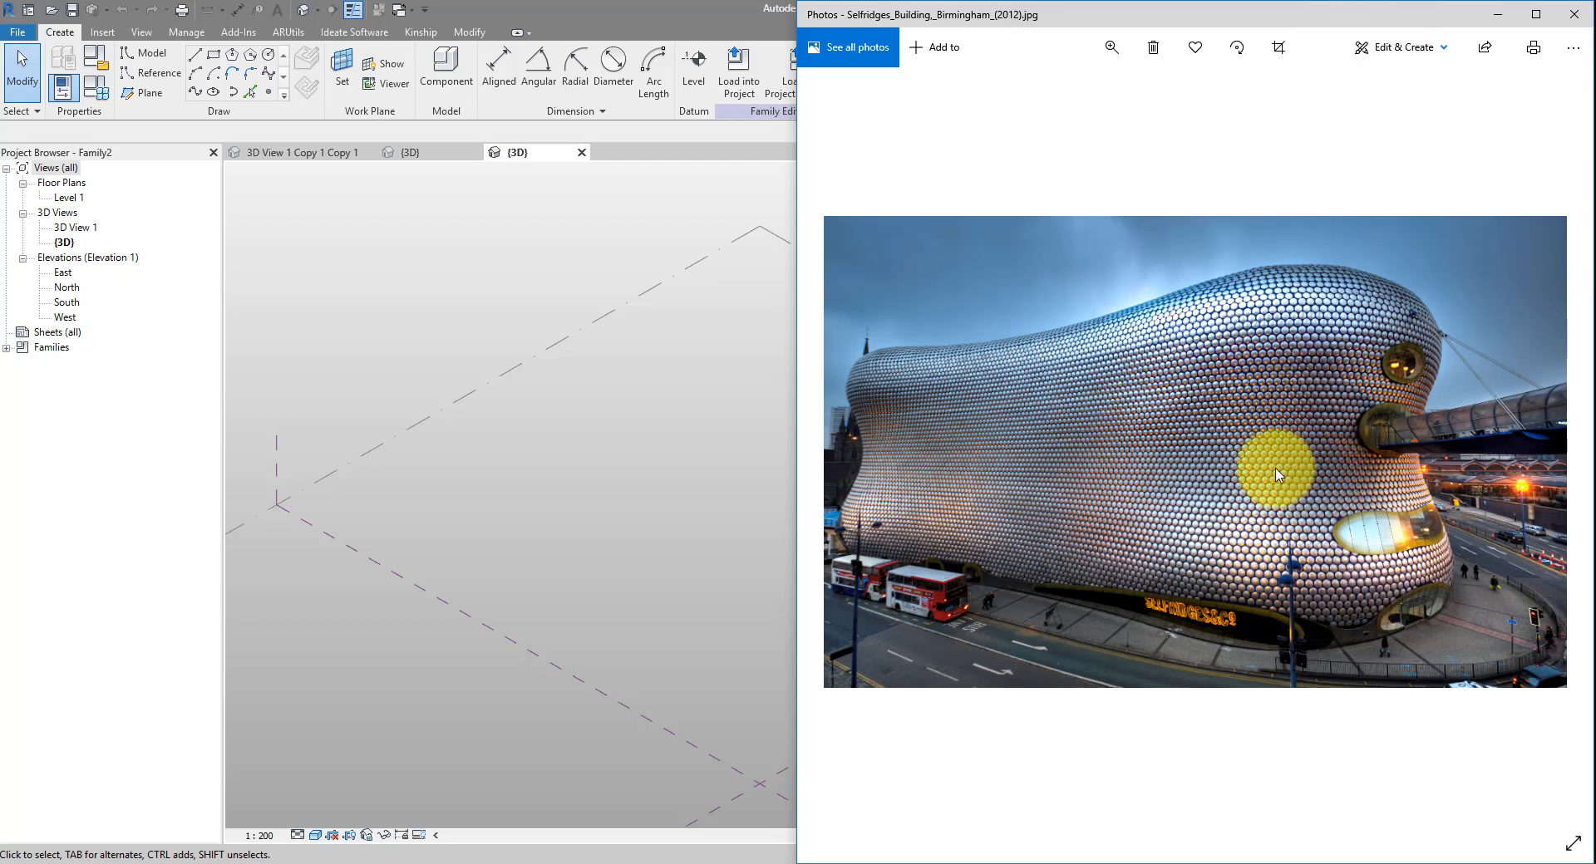
click(699, 449)
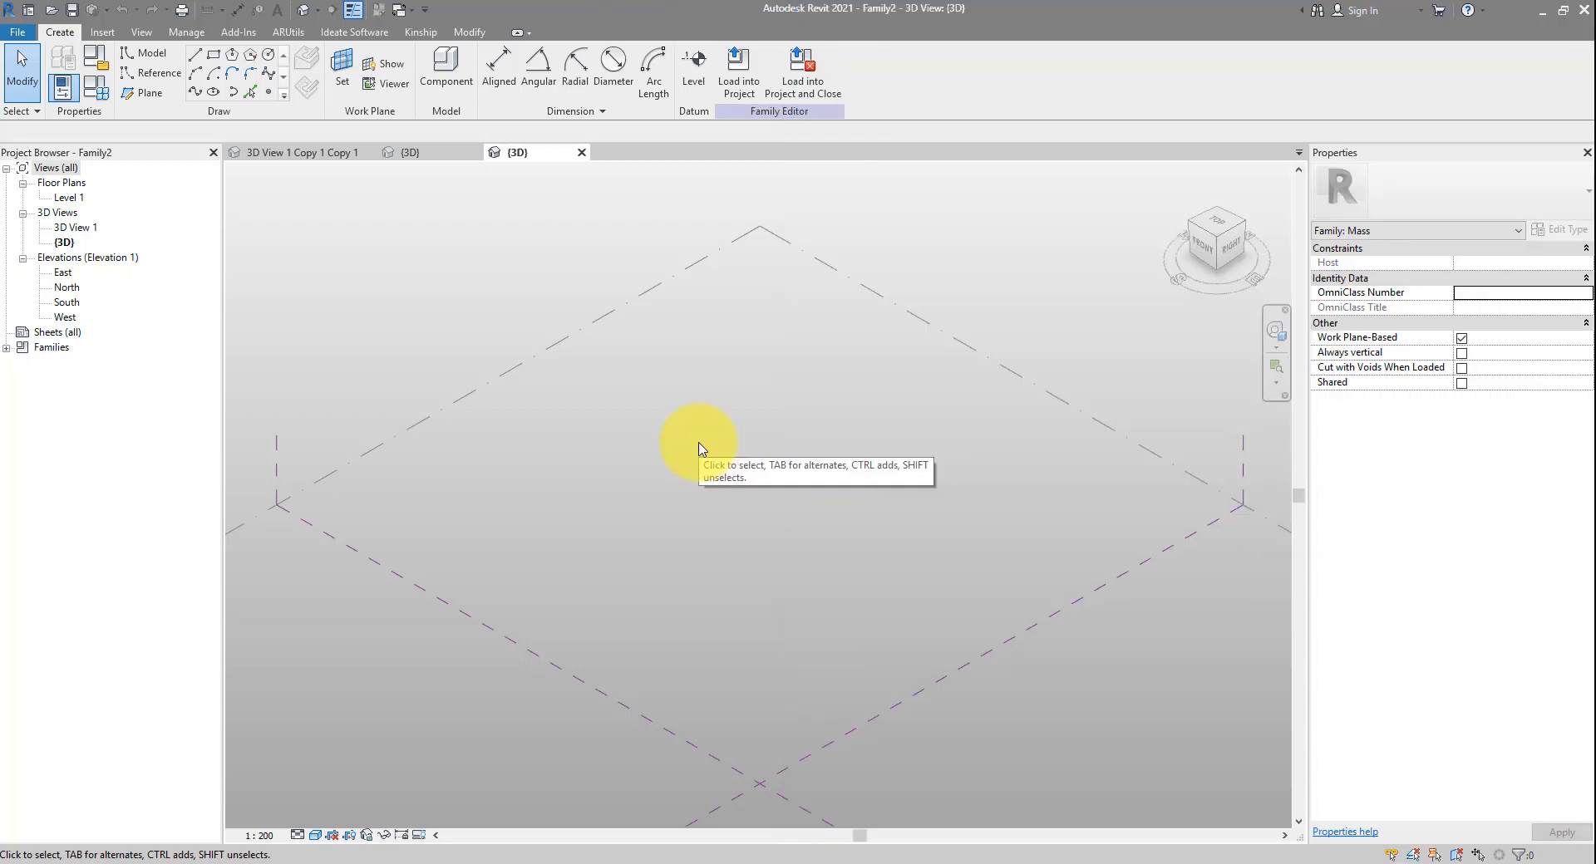
click(196, 92)
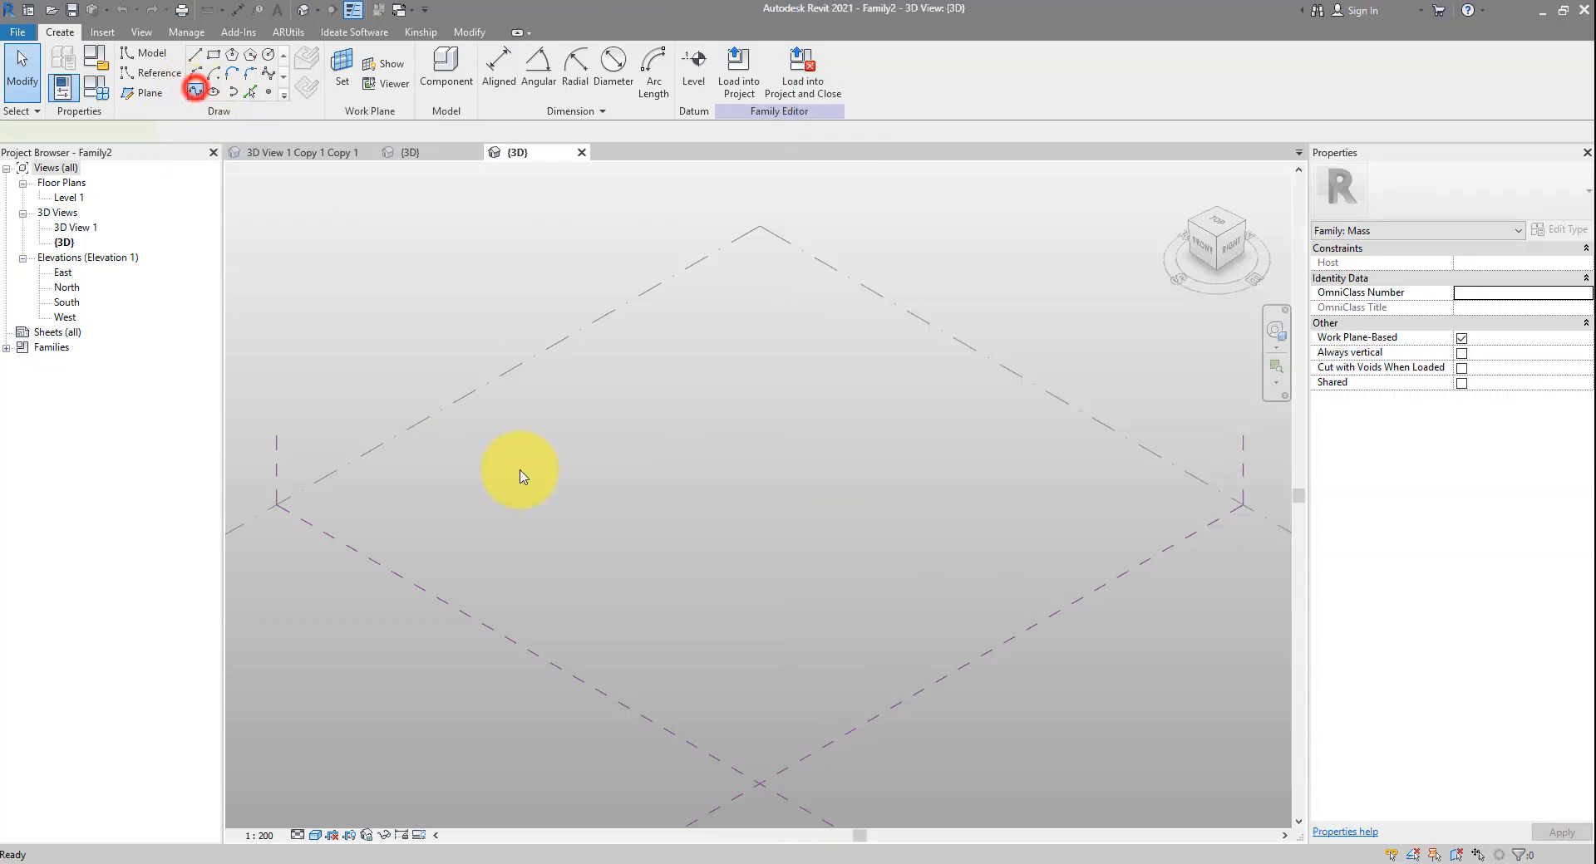
click(457, 461)
click(449, 520)
click(607, 584)
click(709, 681)
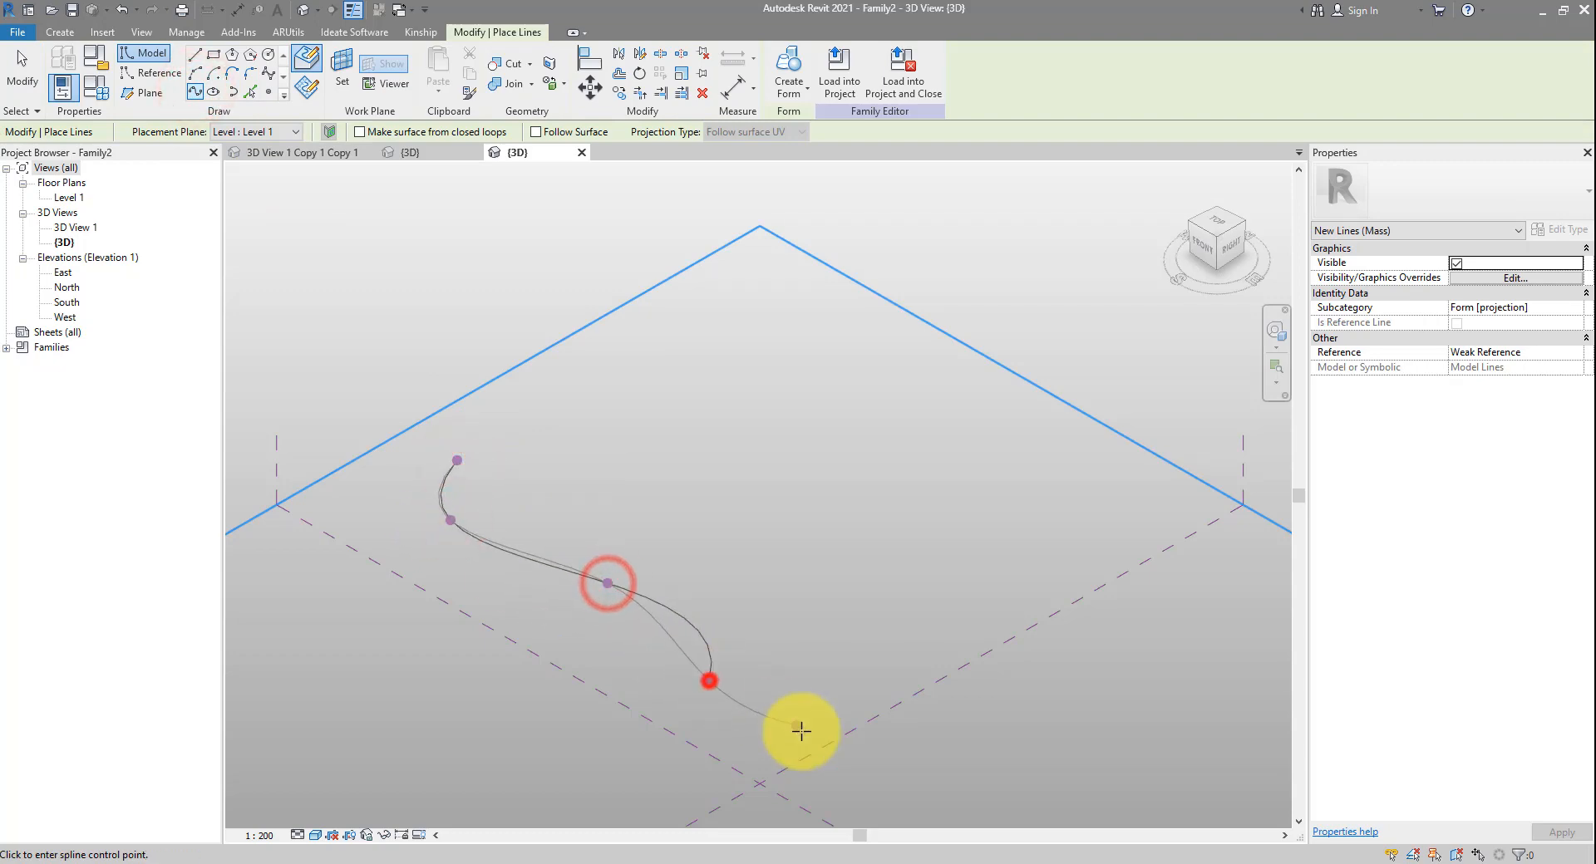
click(801, 732)
click(883, 676)
click(929, 586)
click(1063, 544)
click(1136, 502)
click(1116, 453)
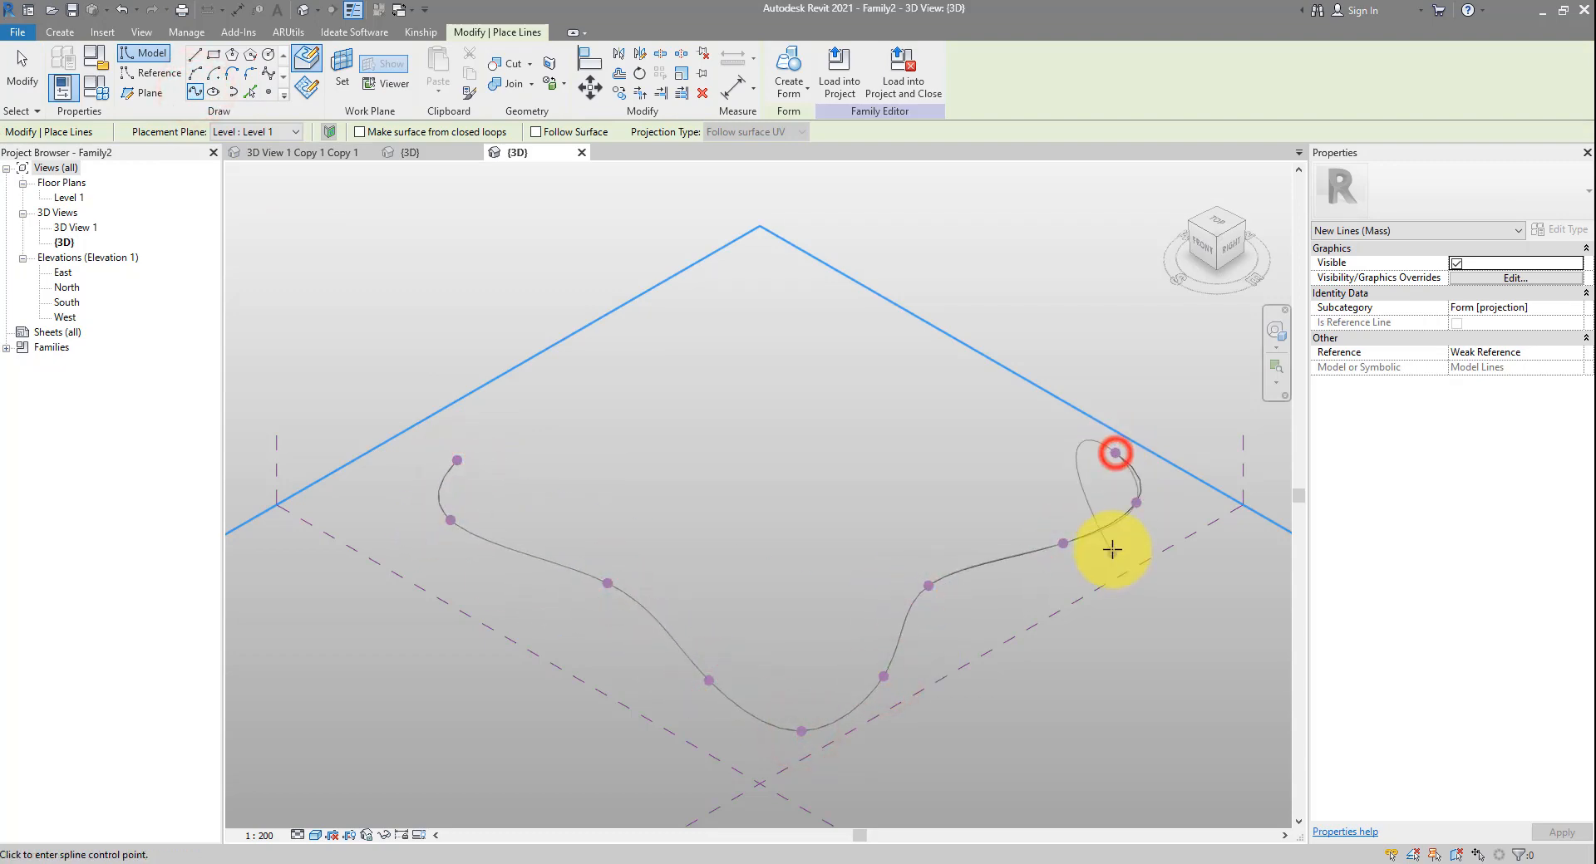
key(Escape)
key(Escape)
Smooth the spline's plan shape from above by moving its corner point and neighbouring bend points into gentler curves
click(1216, 223)
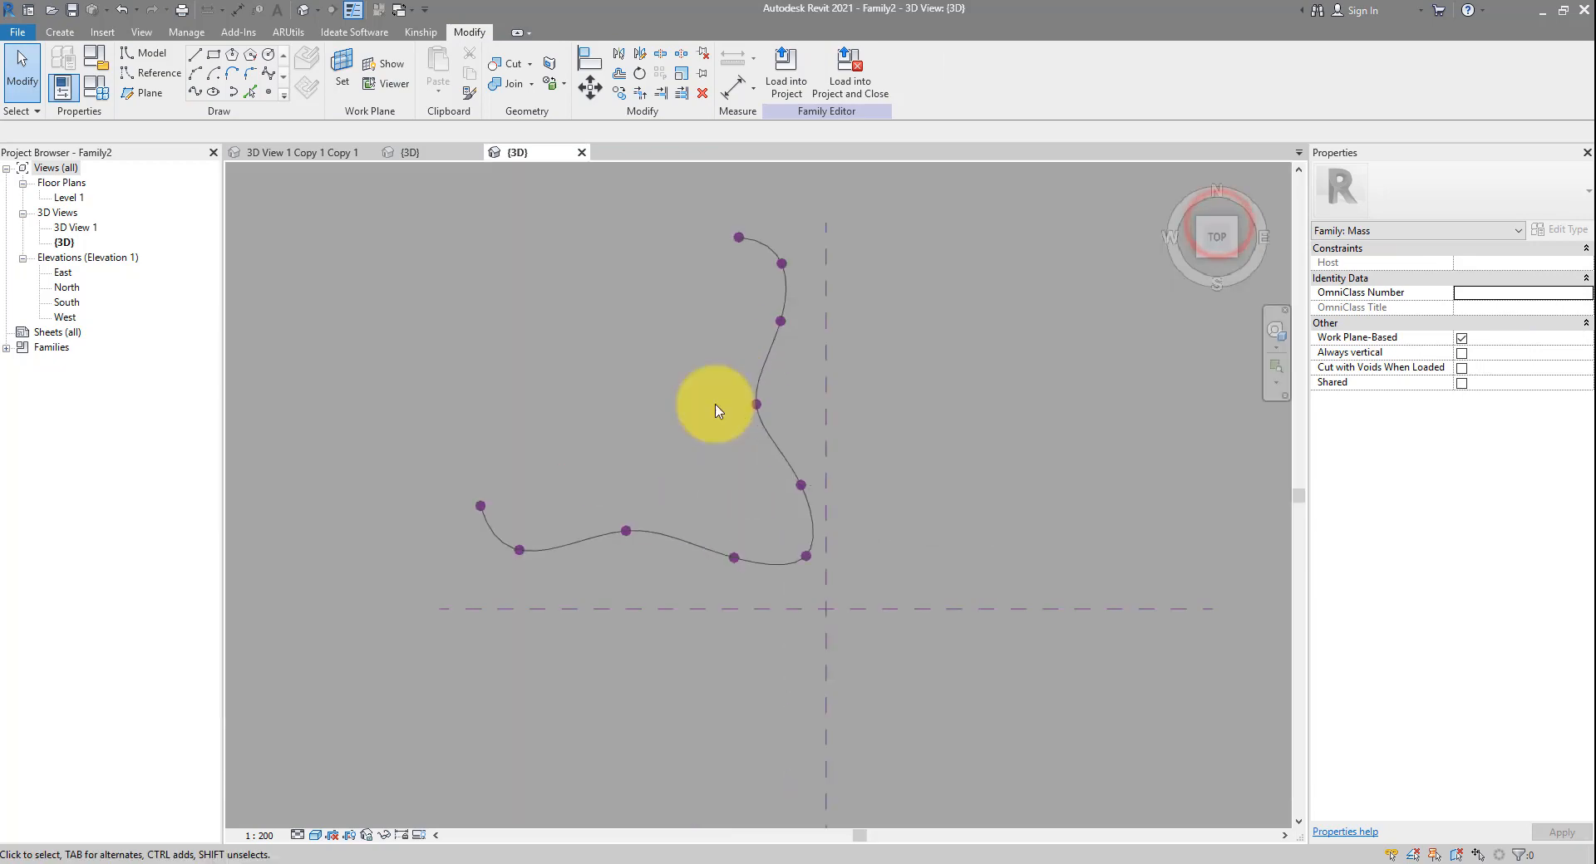
middle_drag(771, 516, 813, 584)
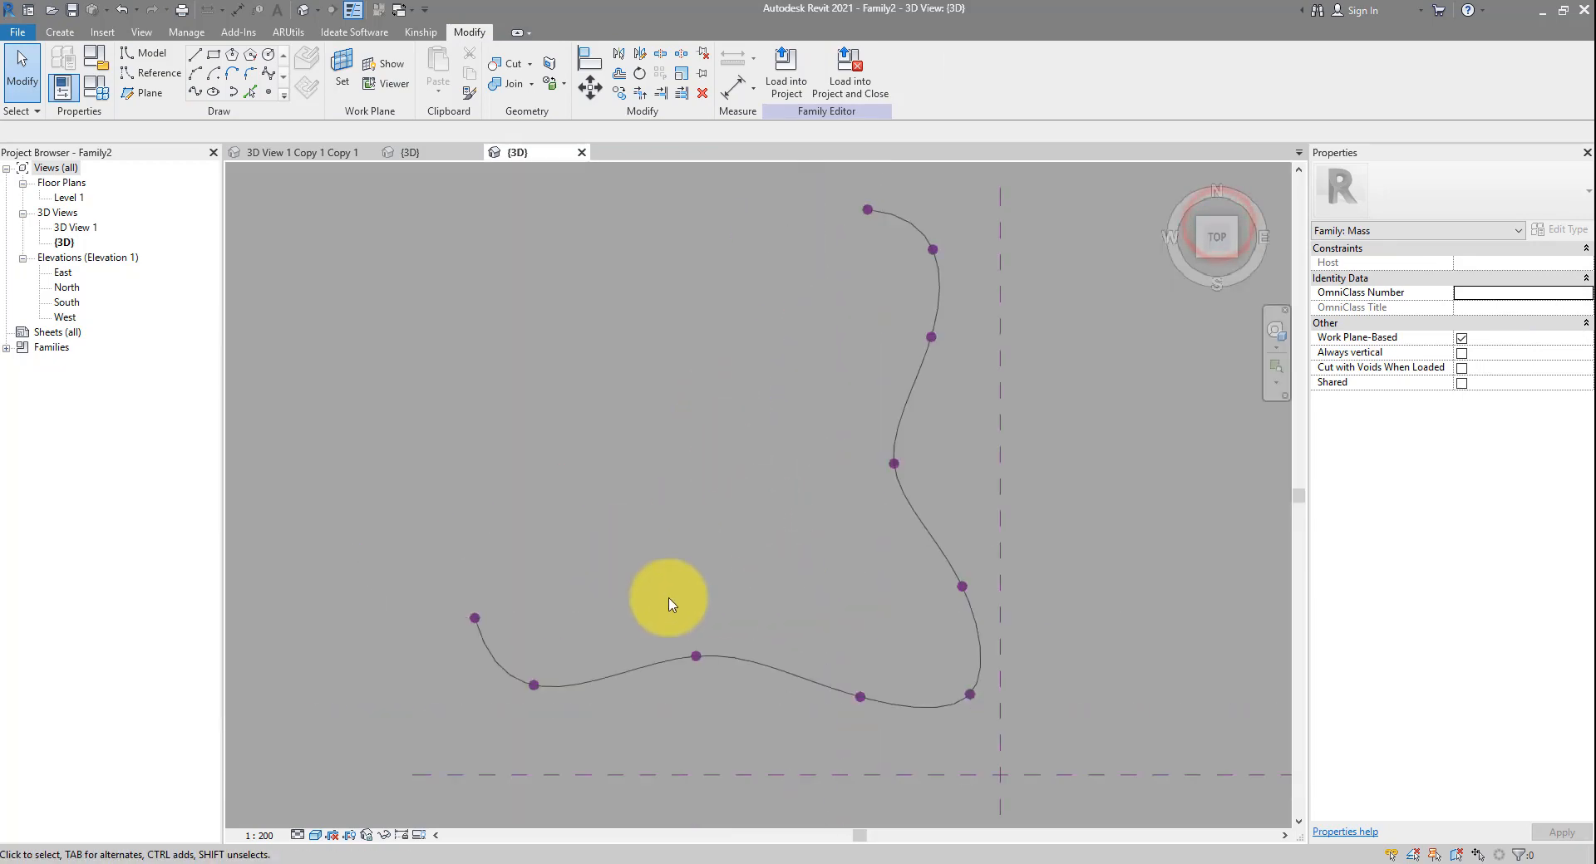
drag(655, 602, 727, 673)
drag(712, 640, 731, 658)
mouse_move(939, 667)
mouse_down()
mouse_move(994, 713)
mouse_move(940, 649)
mouse_up()
mouse_move(925, 560)
mouse_down()
mouse_move(977, 609)
mouse_move(957, 555)
mouse_up()
drag(841, 428, 935, 490)
drag(912, 445, 935, 428)
click(1044, 497)
drag(888, 613, 977, 708)
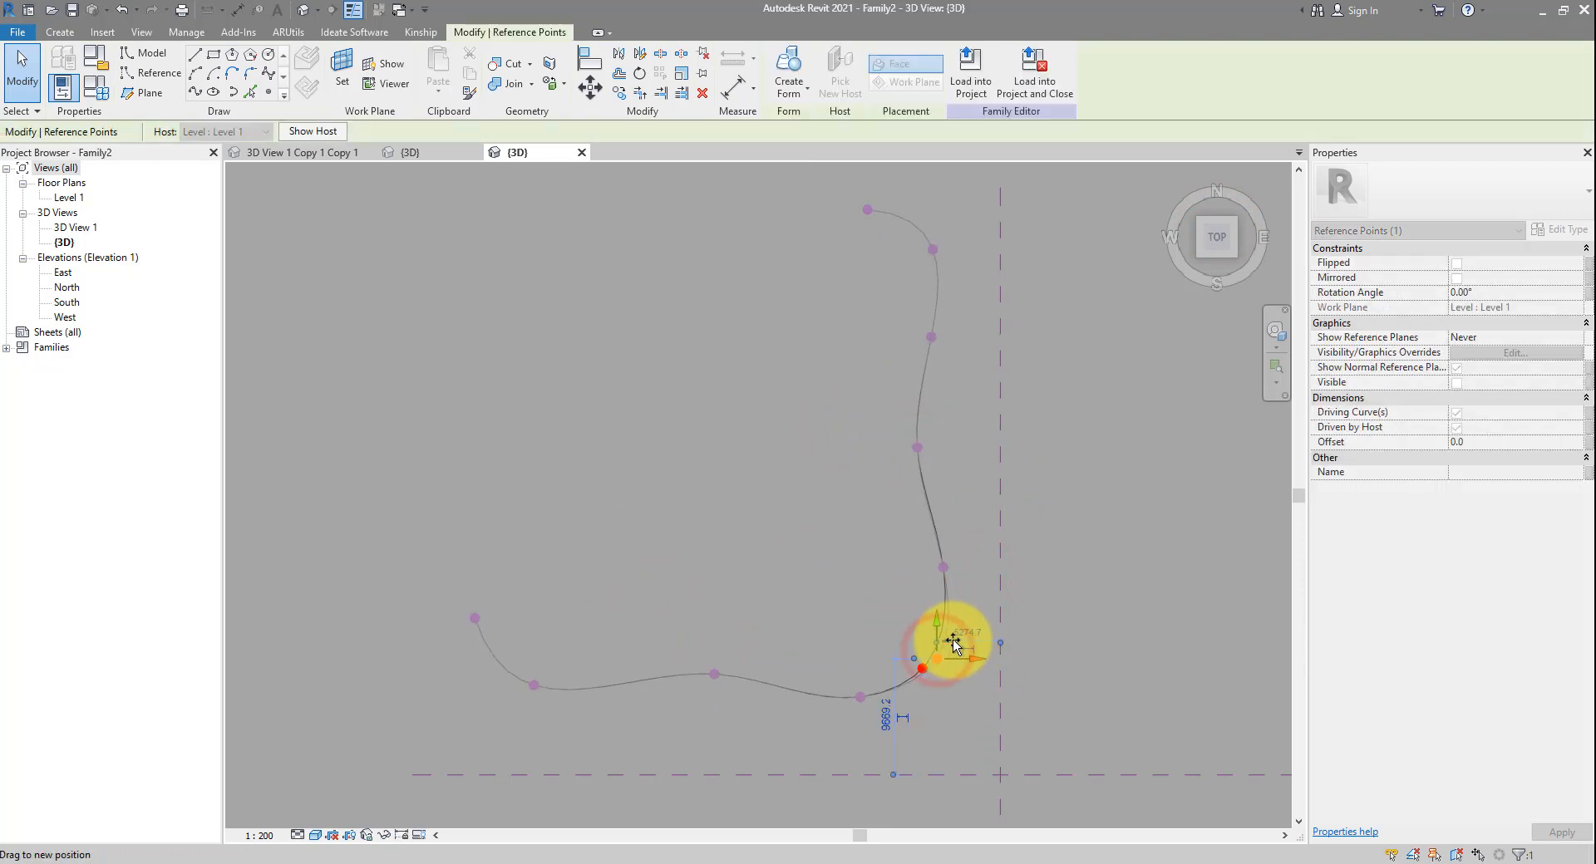
click(844, 606)
Place a reference point on the spline between its second and third control points at the front-side end
shift+middle_drag(876, 691, 834, 340)
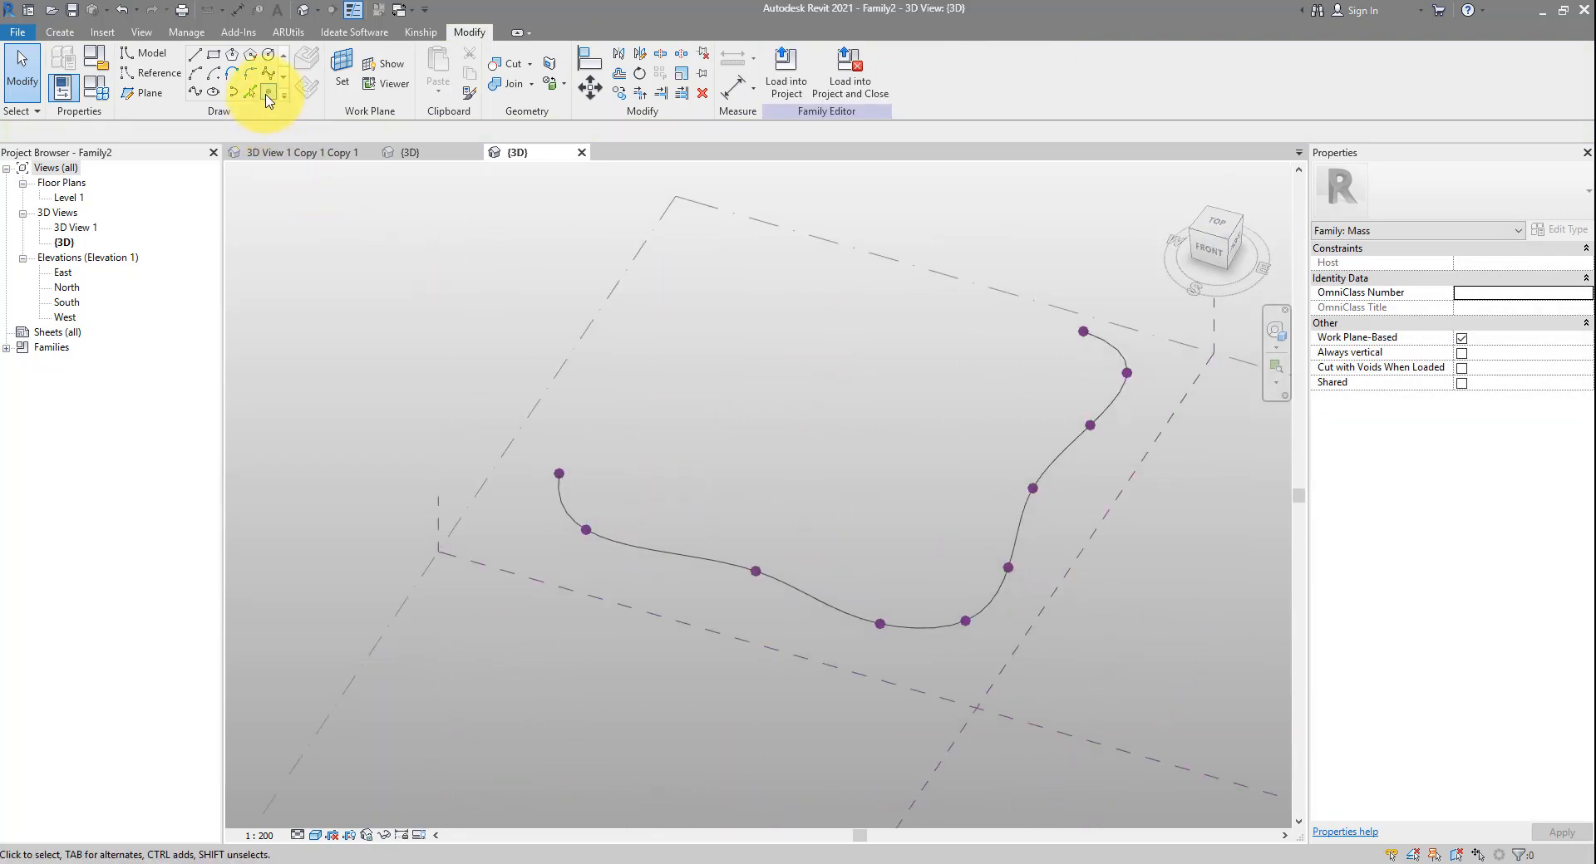
click(267, 95)
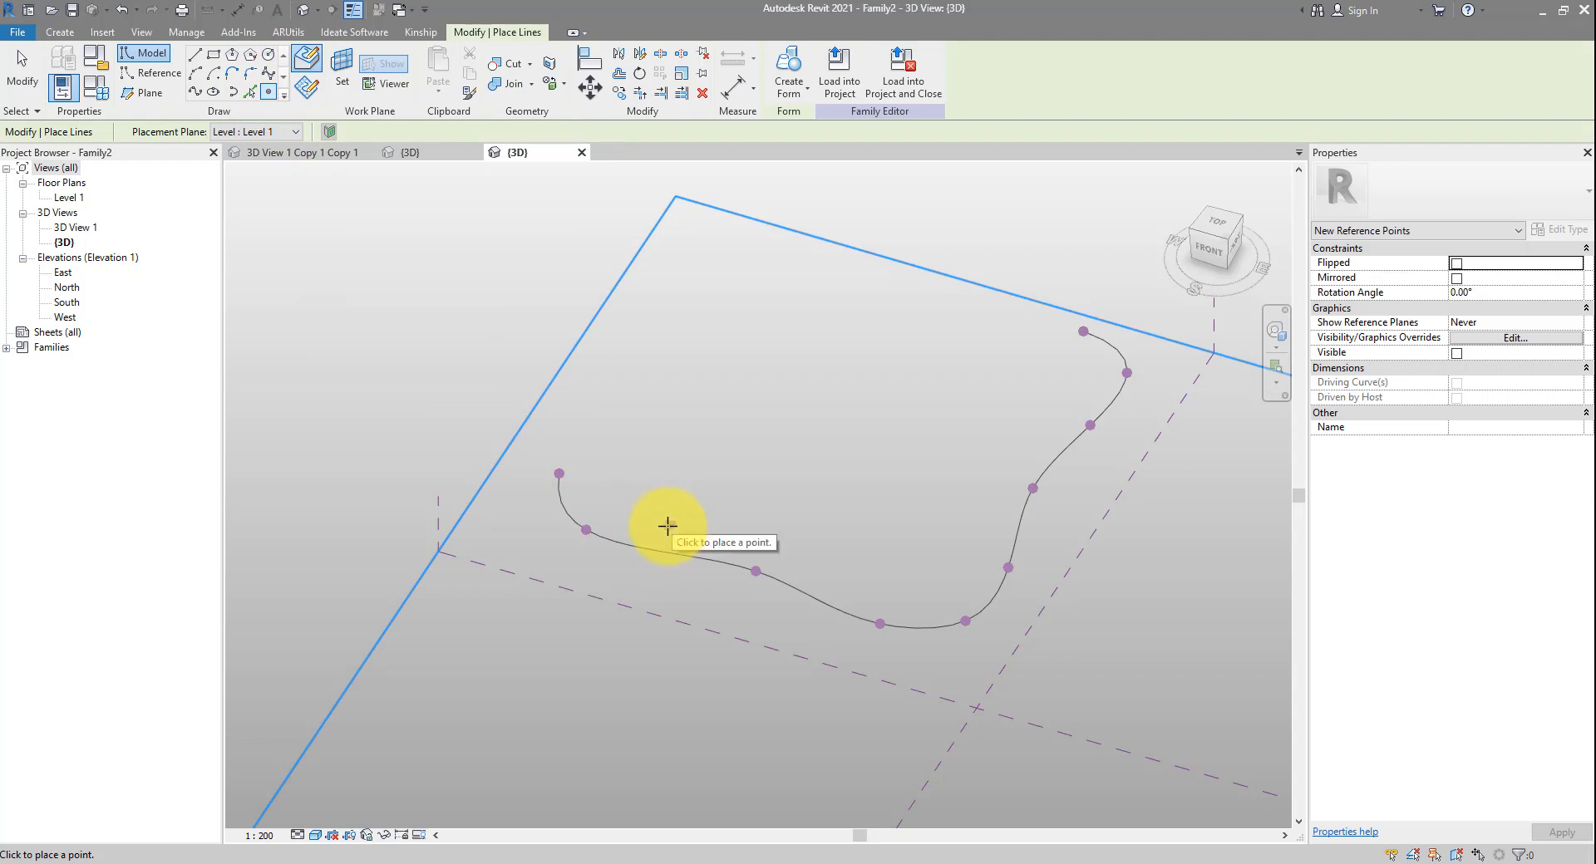
click(662, 551)
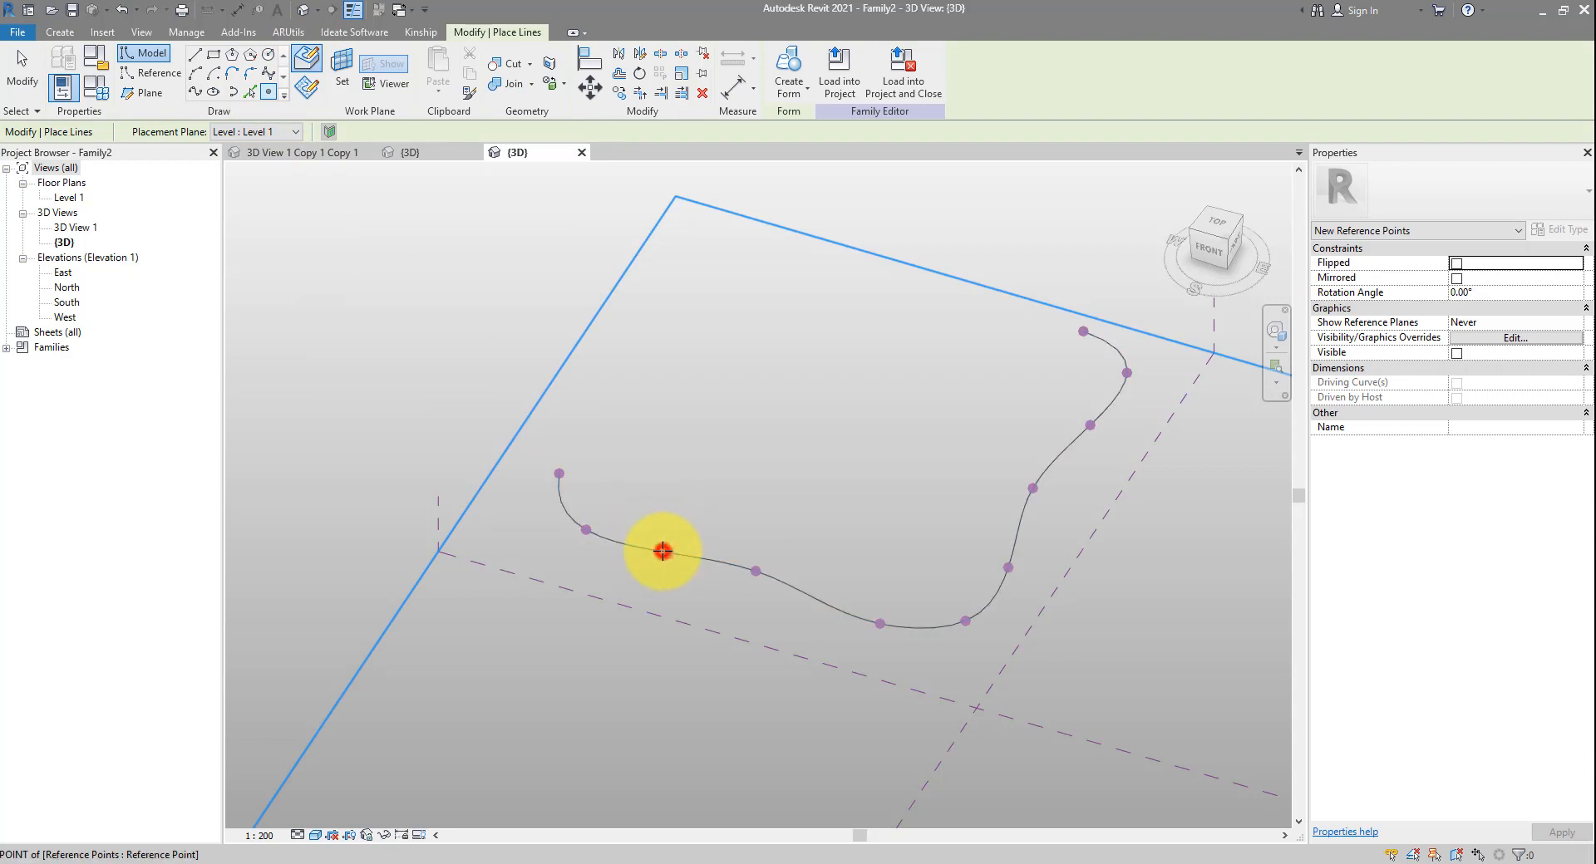
key(Escape)
key(Escape)
Start a model spline drawn on the work plane and set the reference point's plane on the curve as the work plane
shift+middle_drag(758, 622, 486, 478)
scroll(487, 478, up, 2)
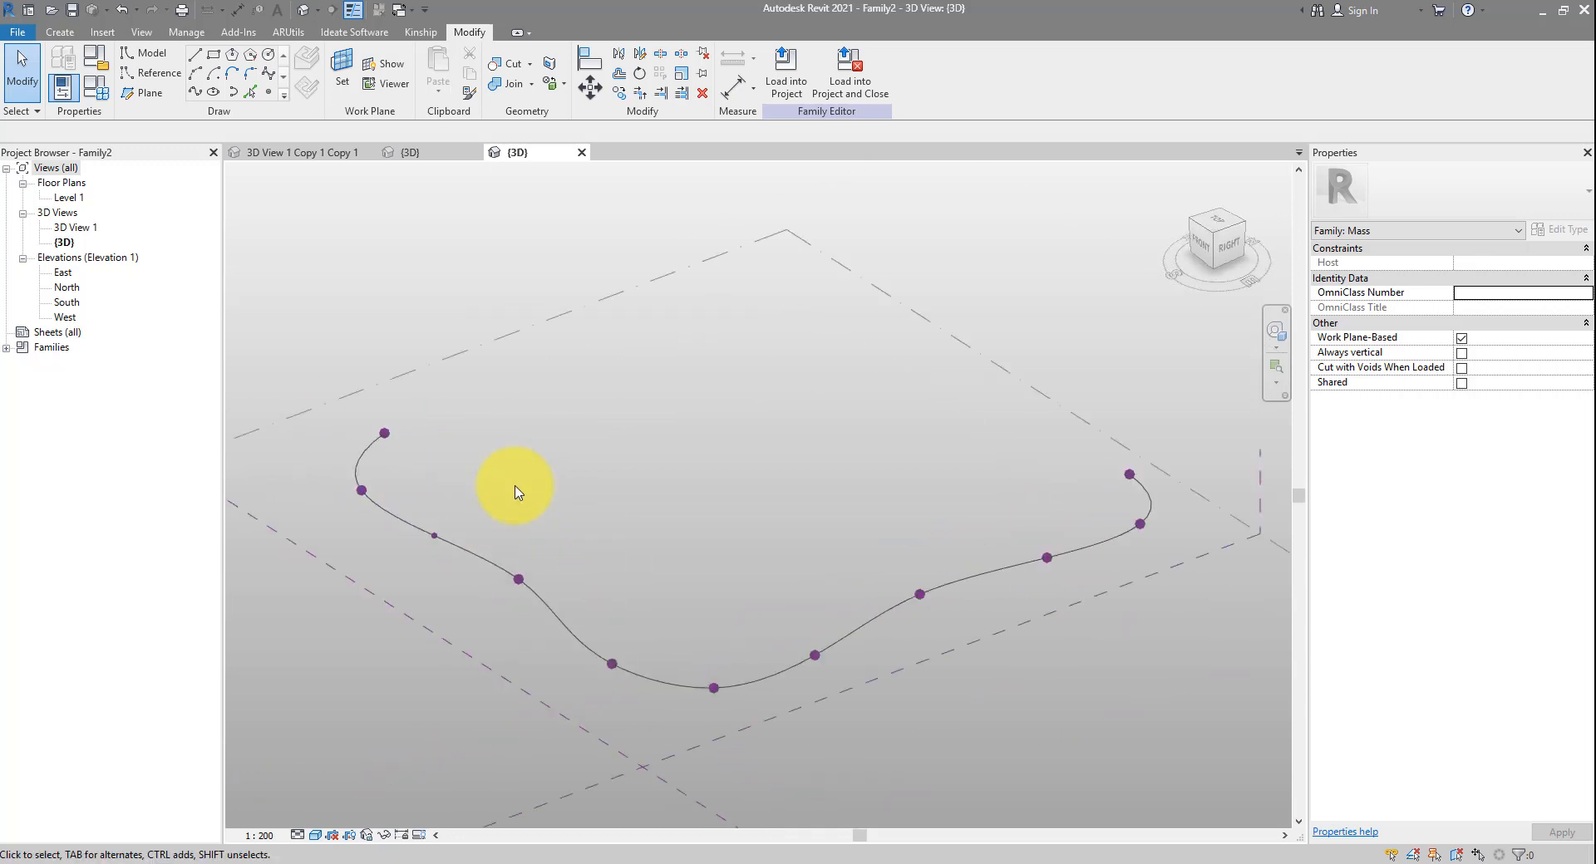
click(194, 92)
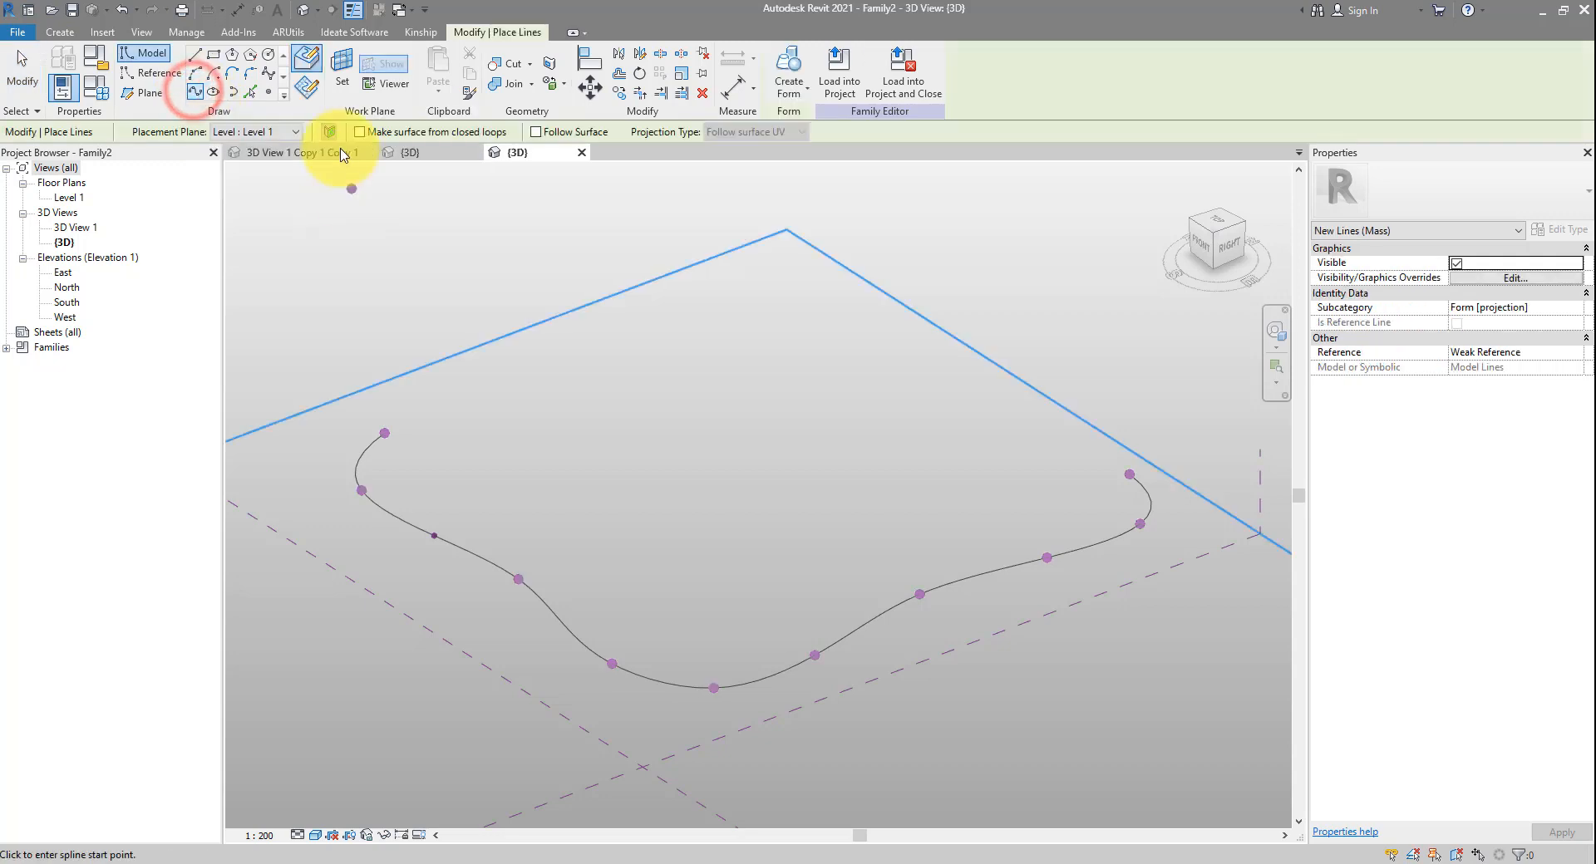
click(309, 88)
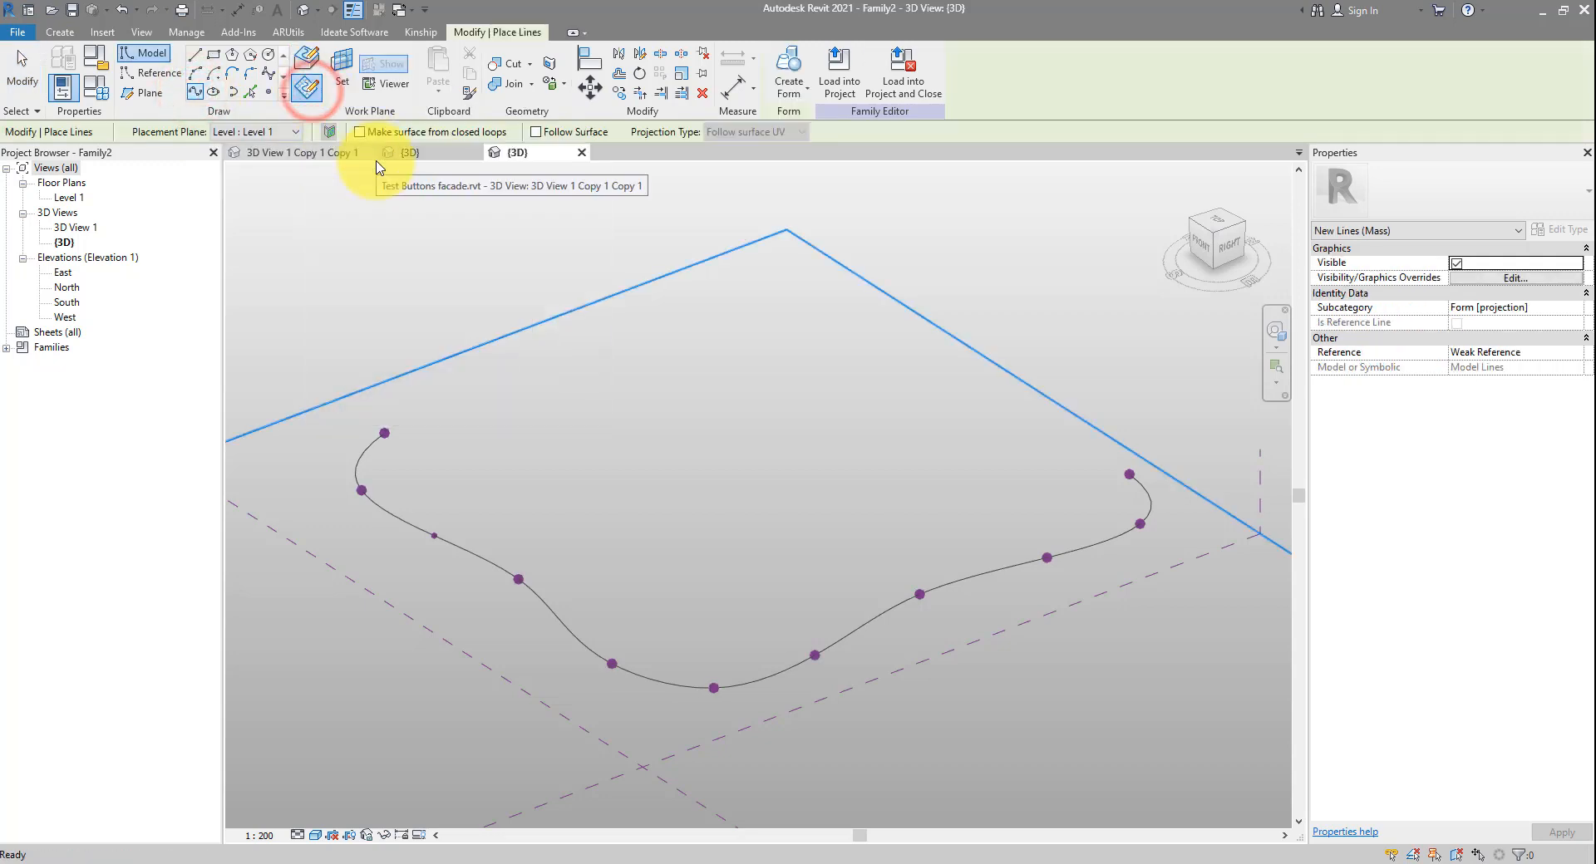
click(339, 70)
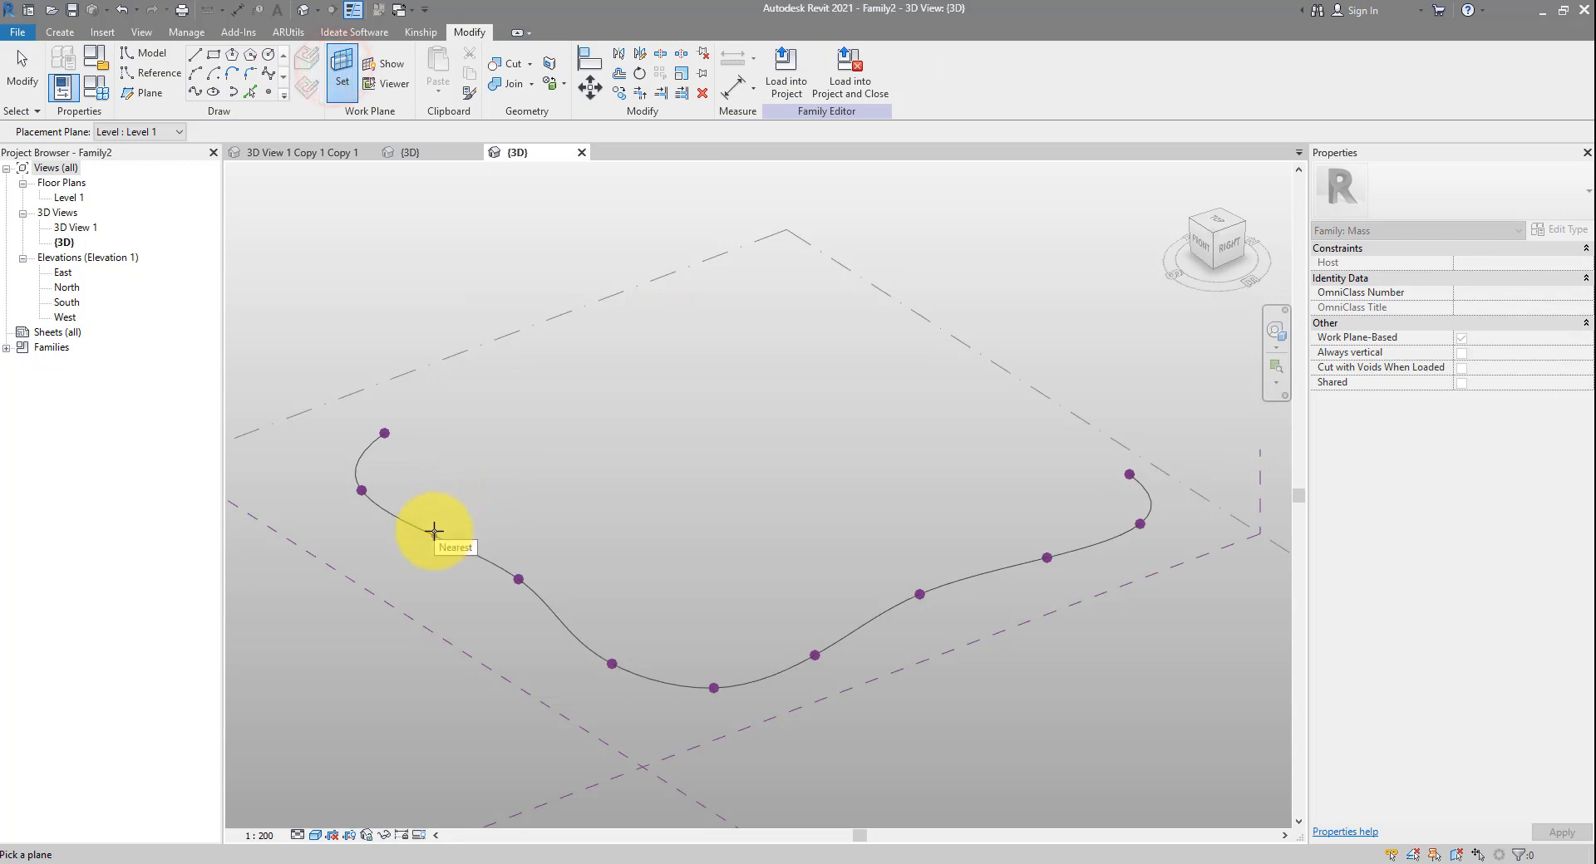
click(433, 535)
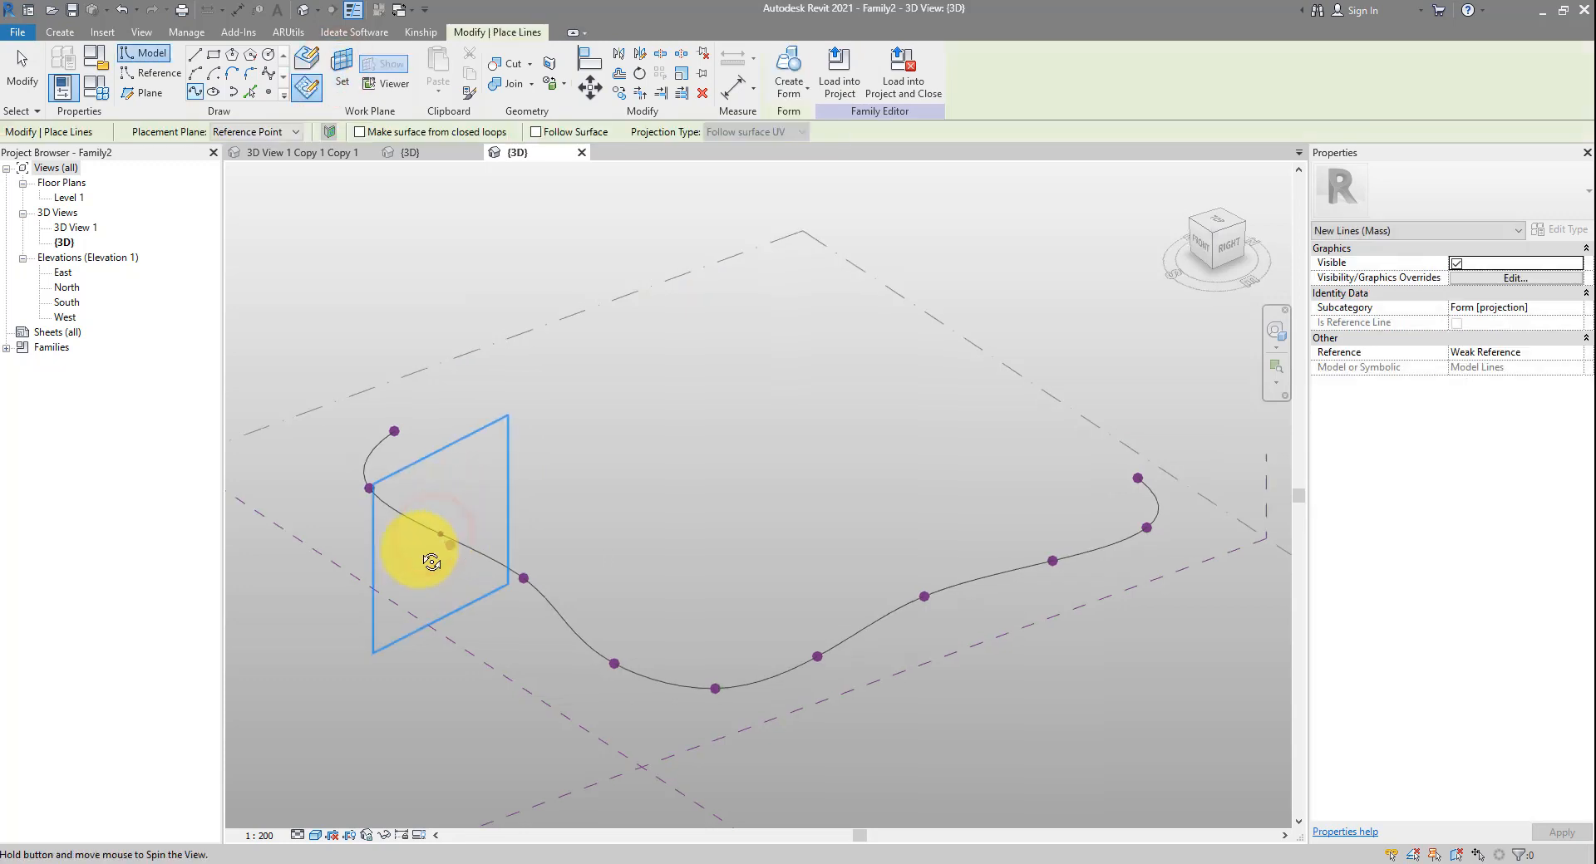
Draw a wavy vertical profile spline through seven points, starting at the reference point and rising on its plane
shift+middle_drag(421, 552, 521, 532)
scroll(521, 532, up, 3)
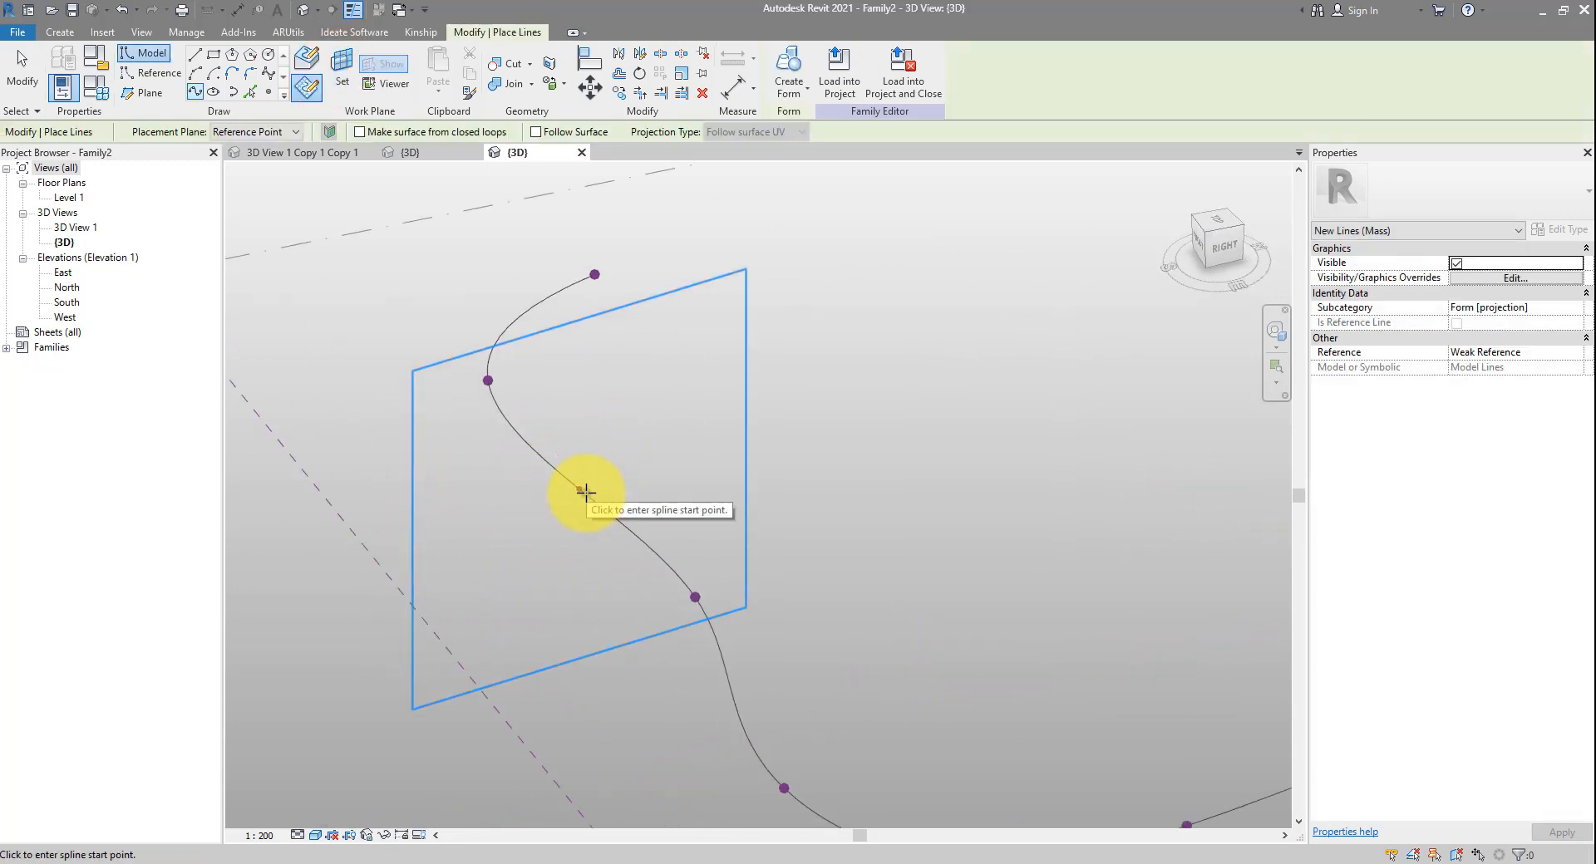
scroll(580, 535, down, 2)
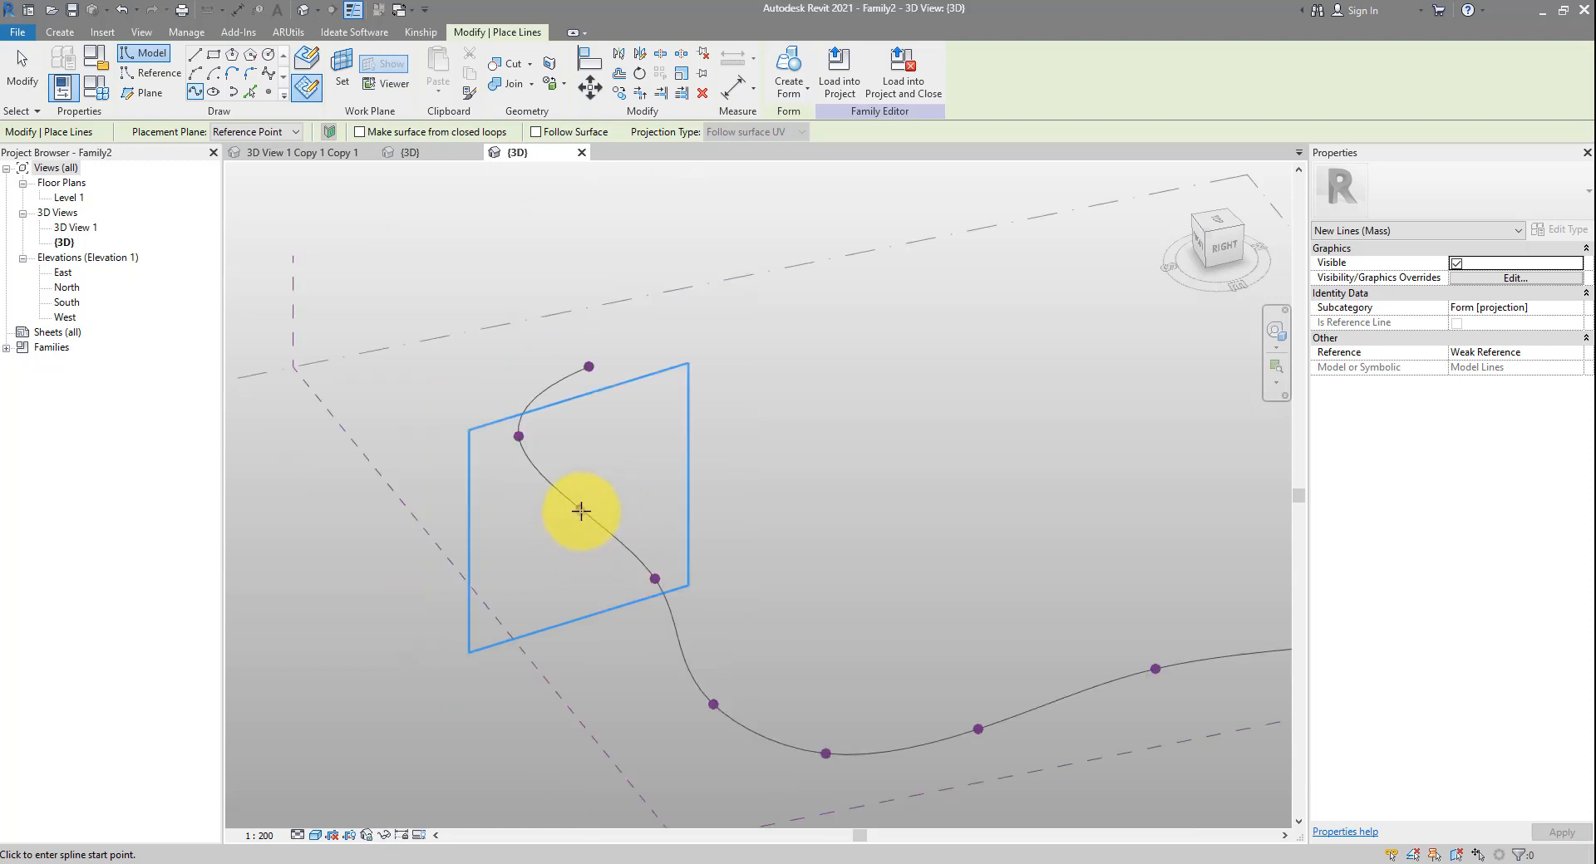
click(581, 510)
click(547, 504)
click(533, 450)
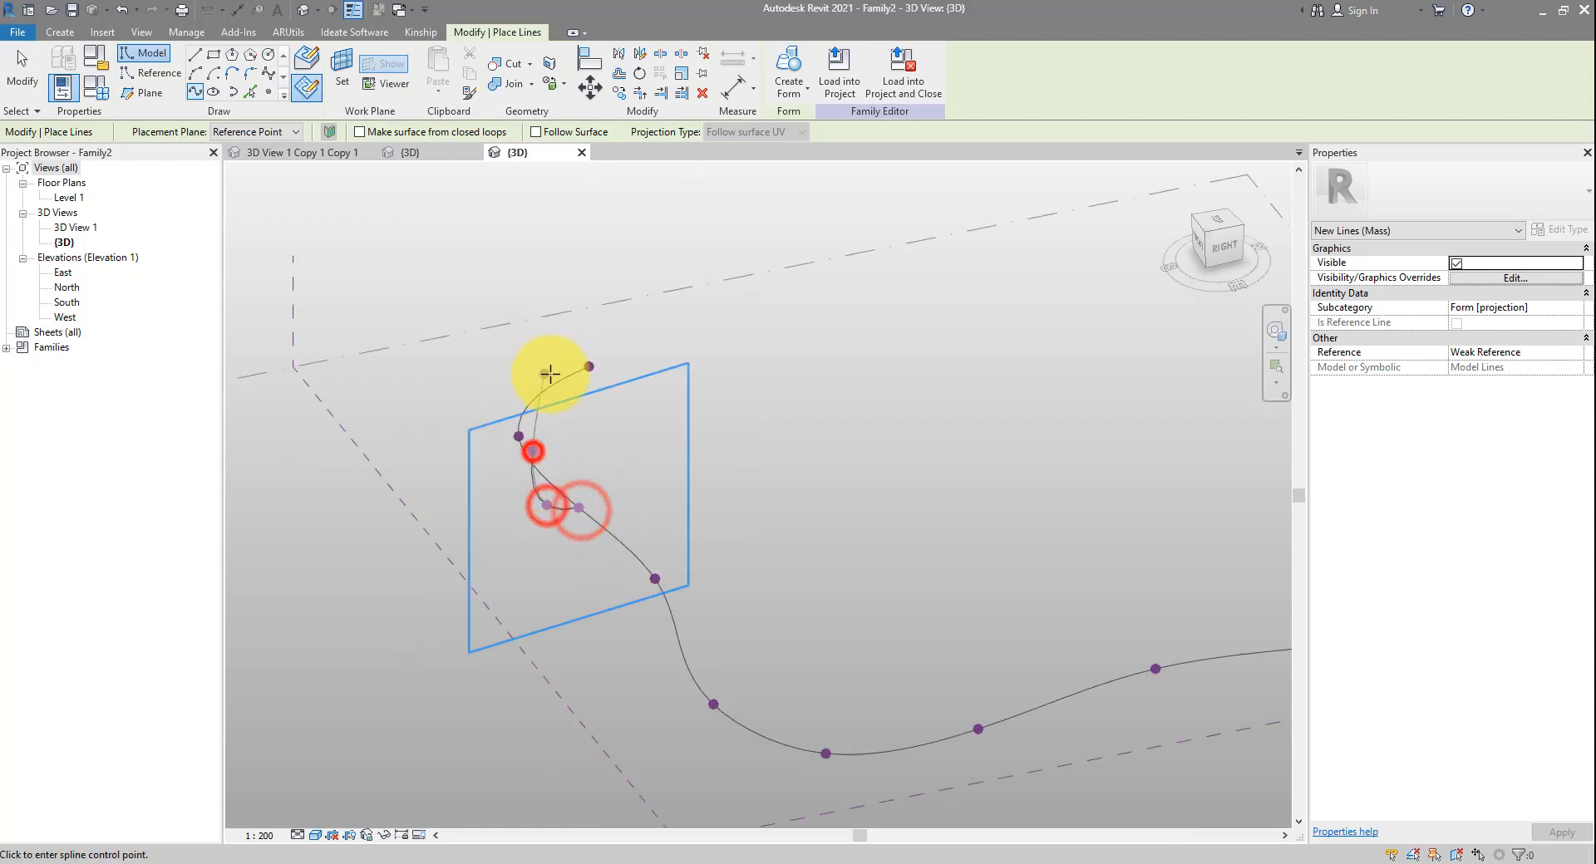
click(556, 373)
click(532, 319)
click(527, 250)
click(578, 229)
key(Escape)
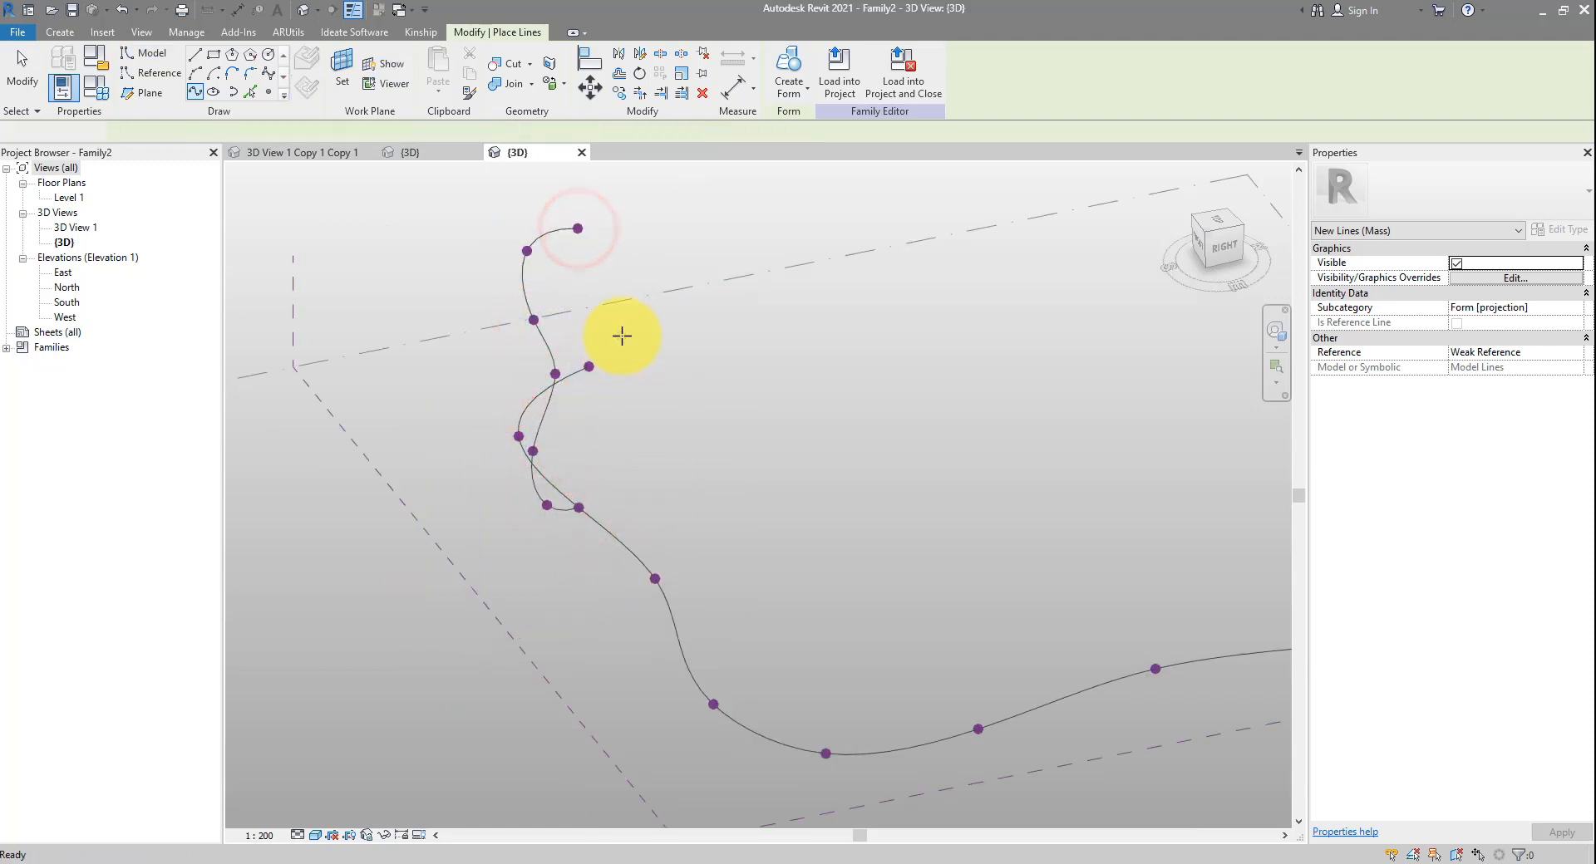
key(Escape)
Convert the vertical profile spline and the plan spline to reference lines and create a swept form from them
scroll(620, 334, down, 2)
shift+middle_drag(659, 371, 739, 330)
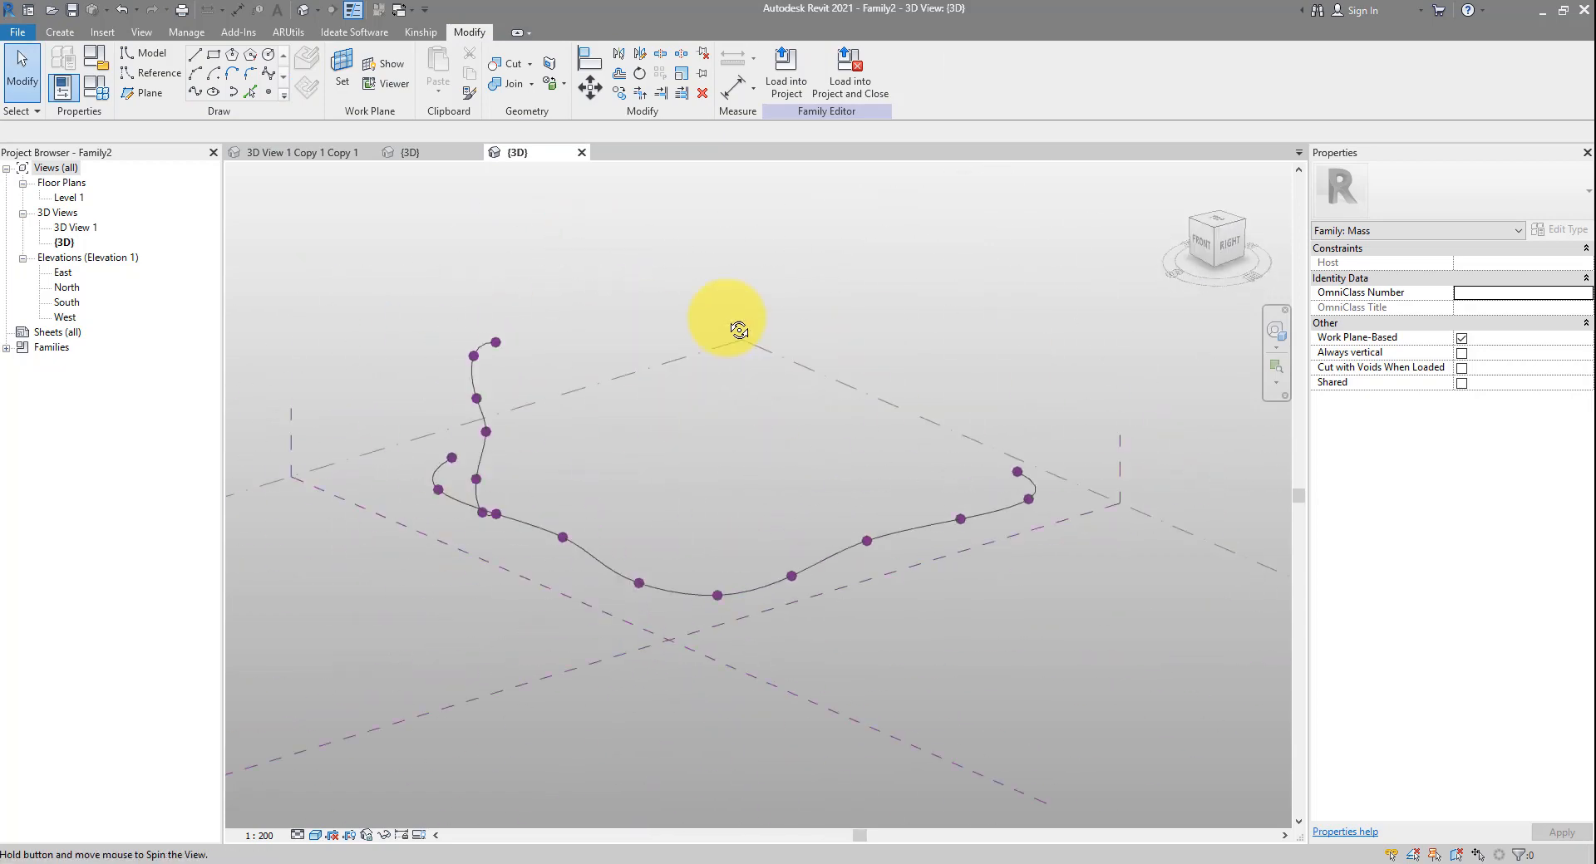
scroll(536, 482, up, 2)
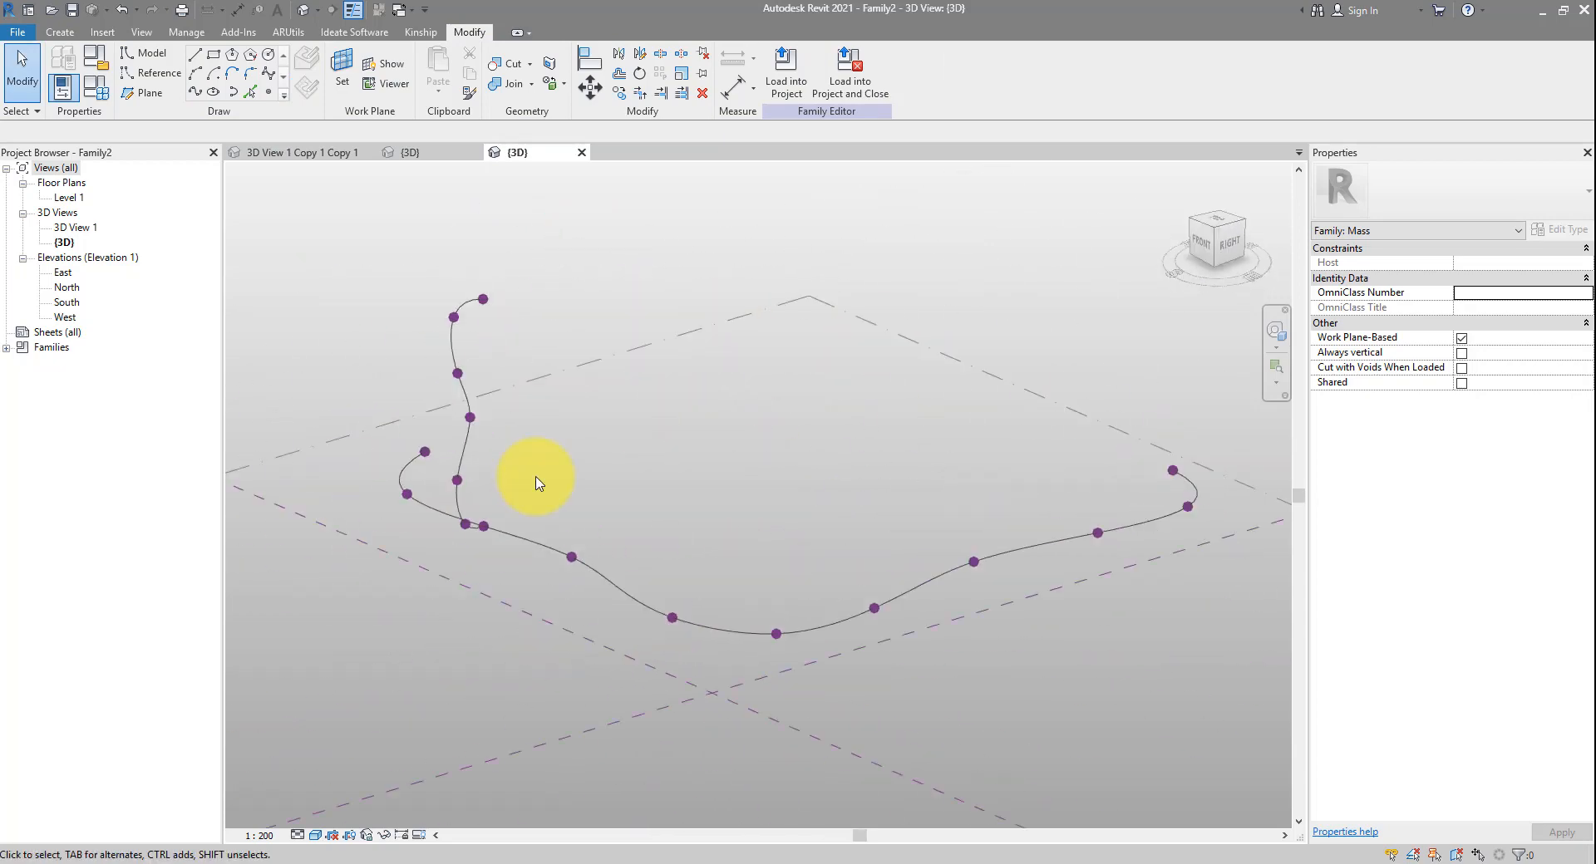
click(468, 389)
ctrl+click(525, 539)
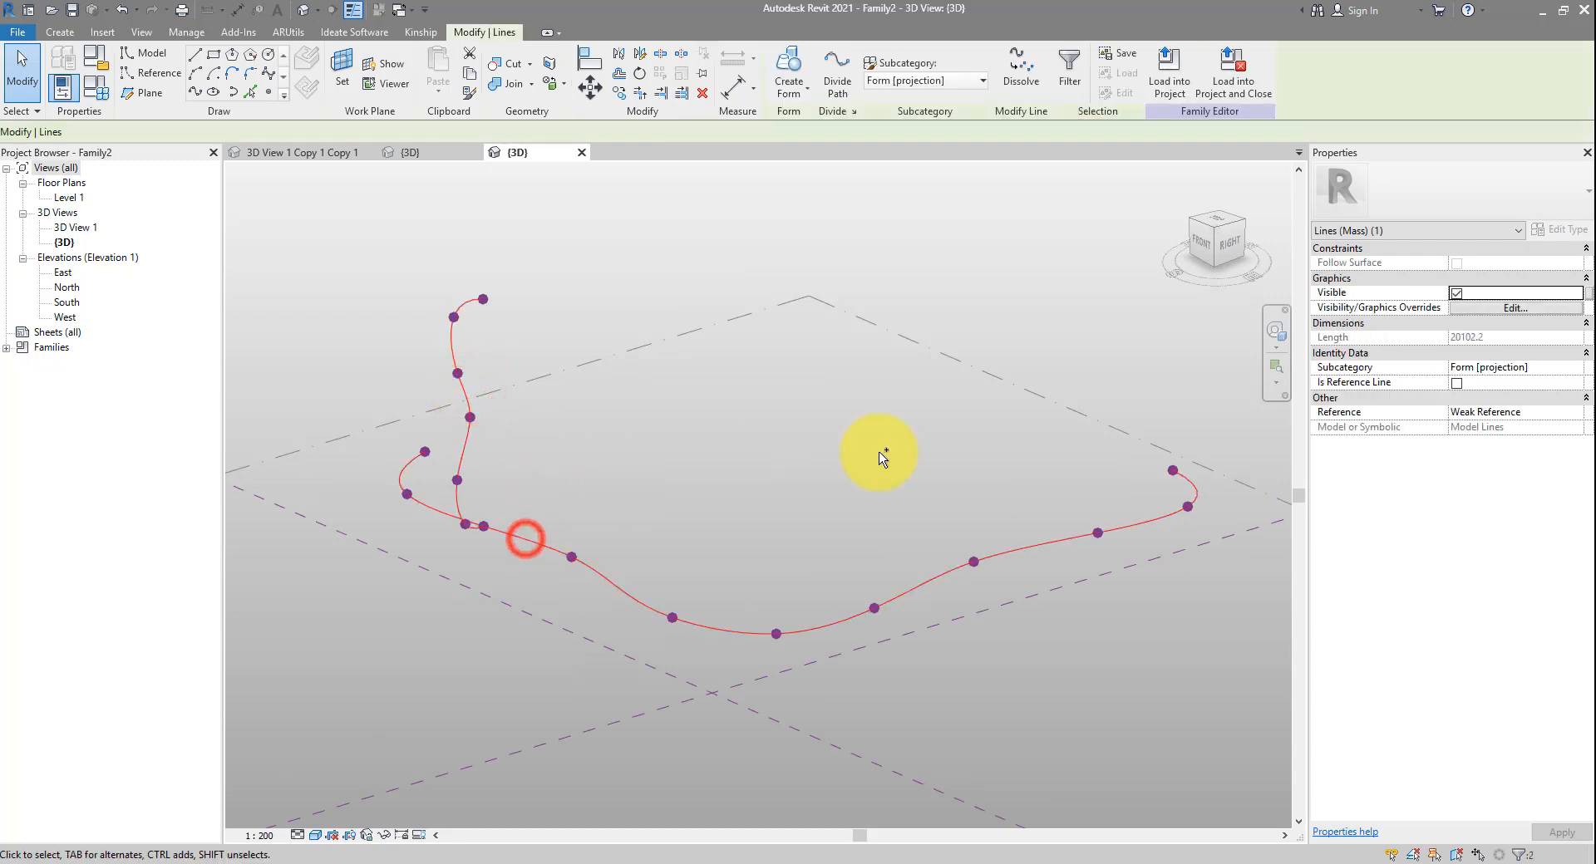
click(1456, 383)
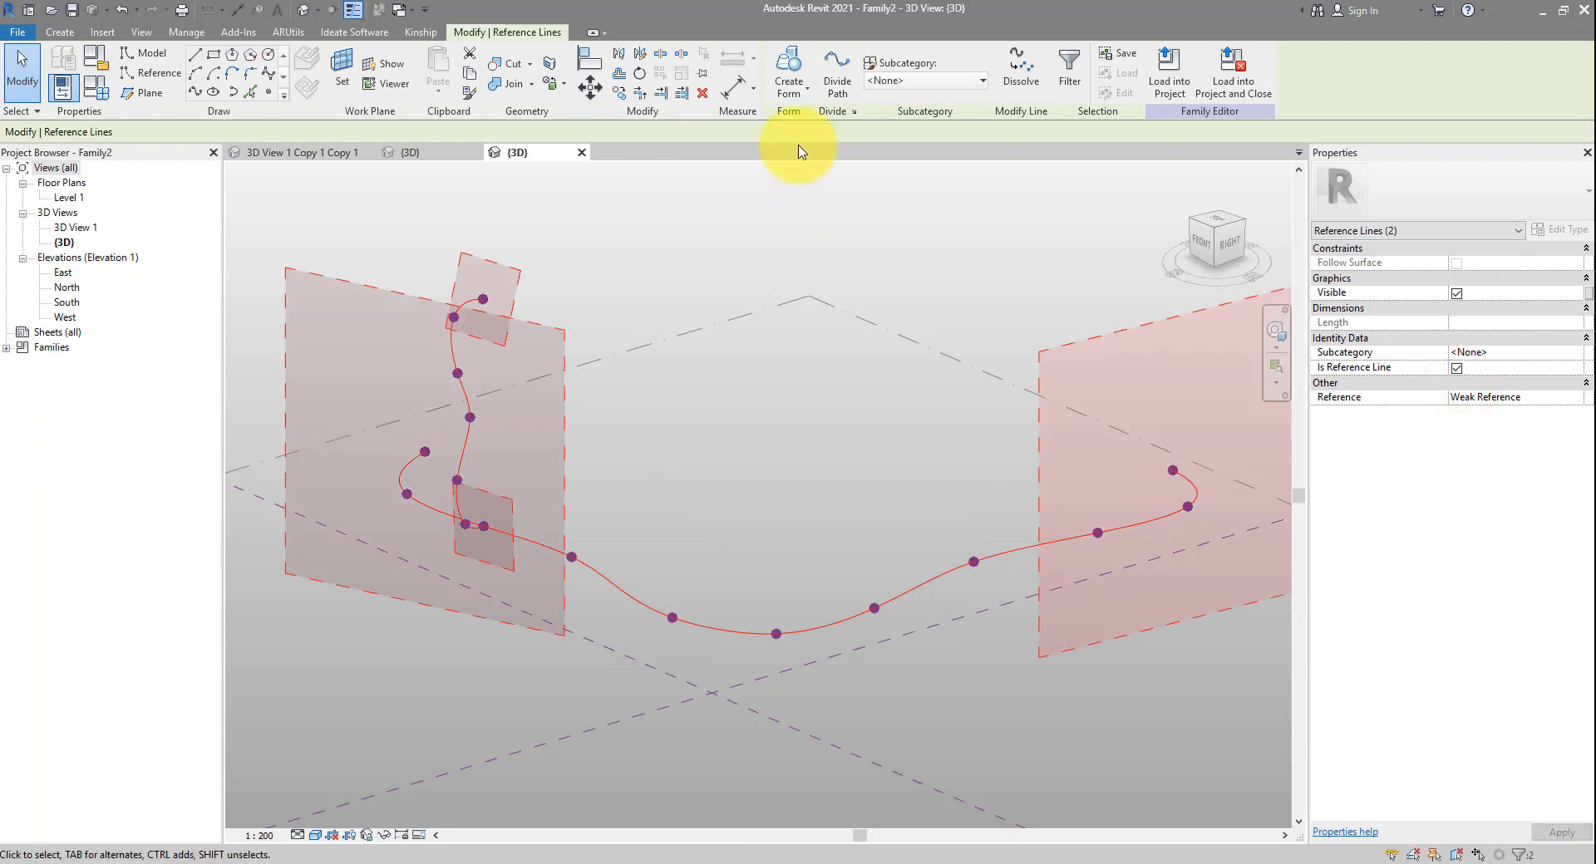
click(788, 66)
click(687, 250)
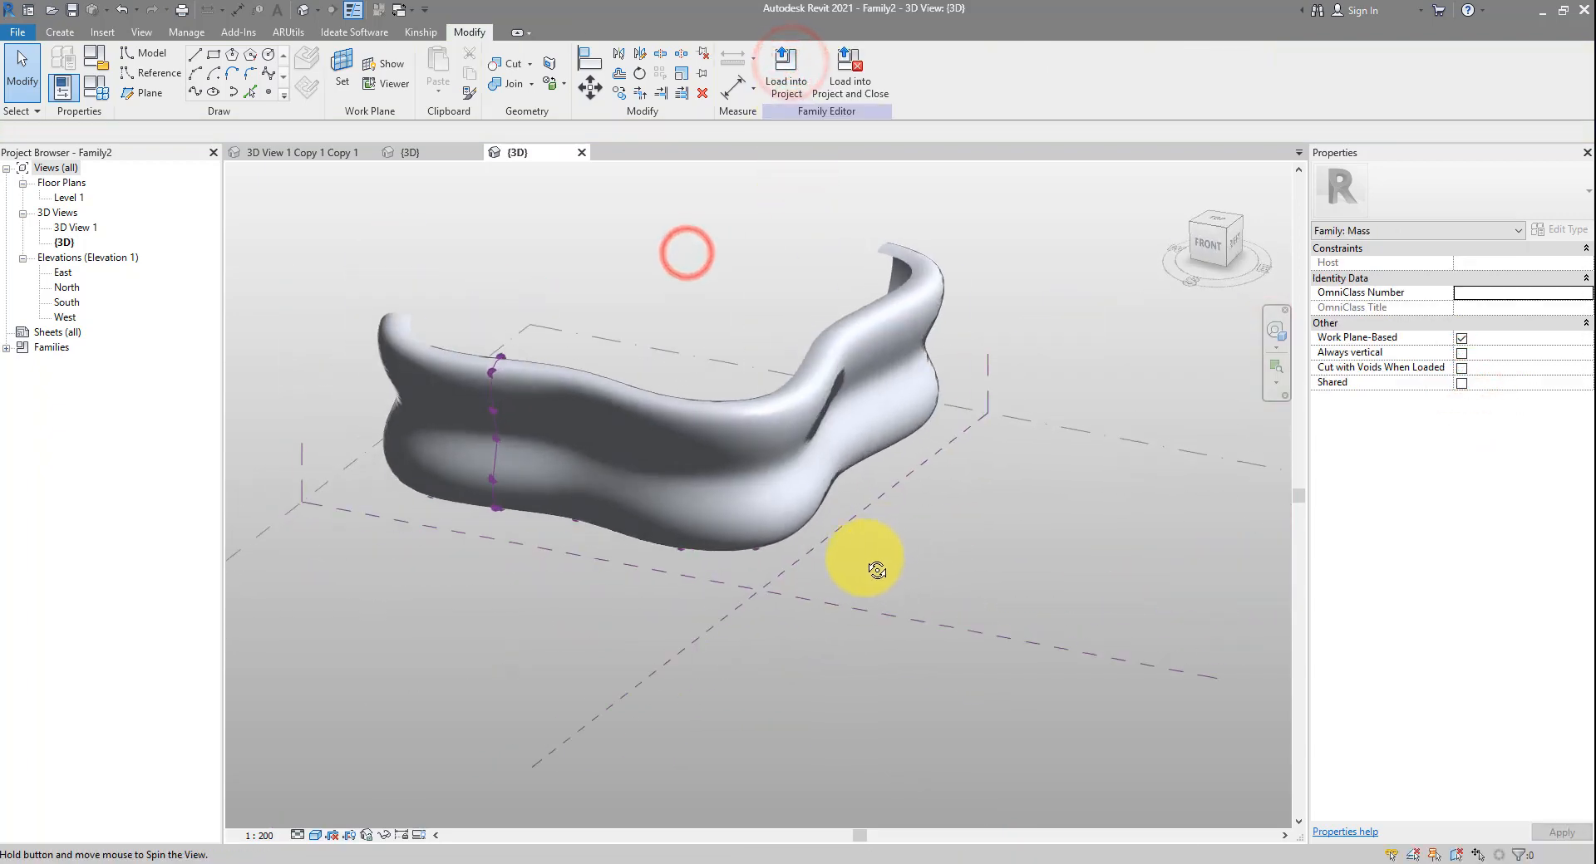
shift+middle_drag(885, 550, 1057, 103)
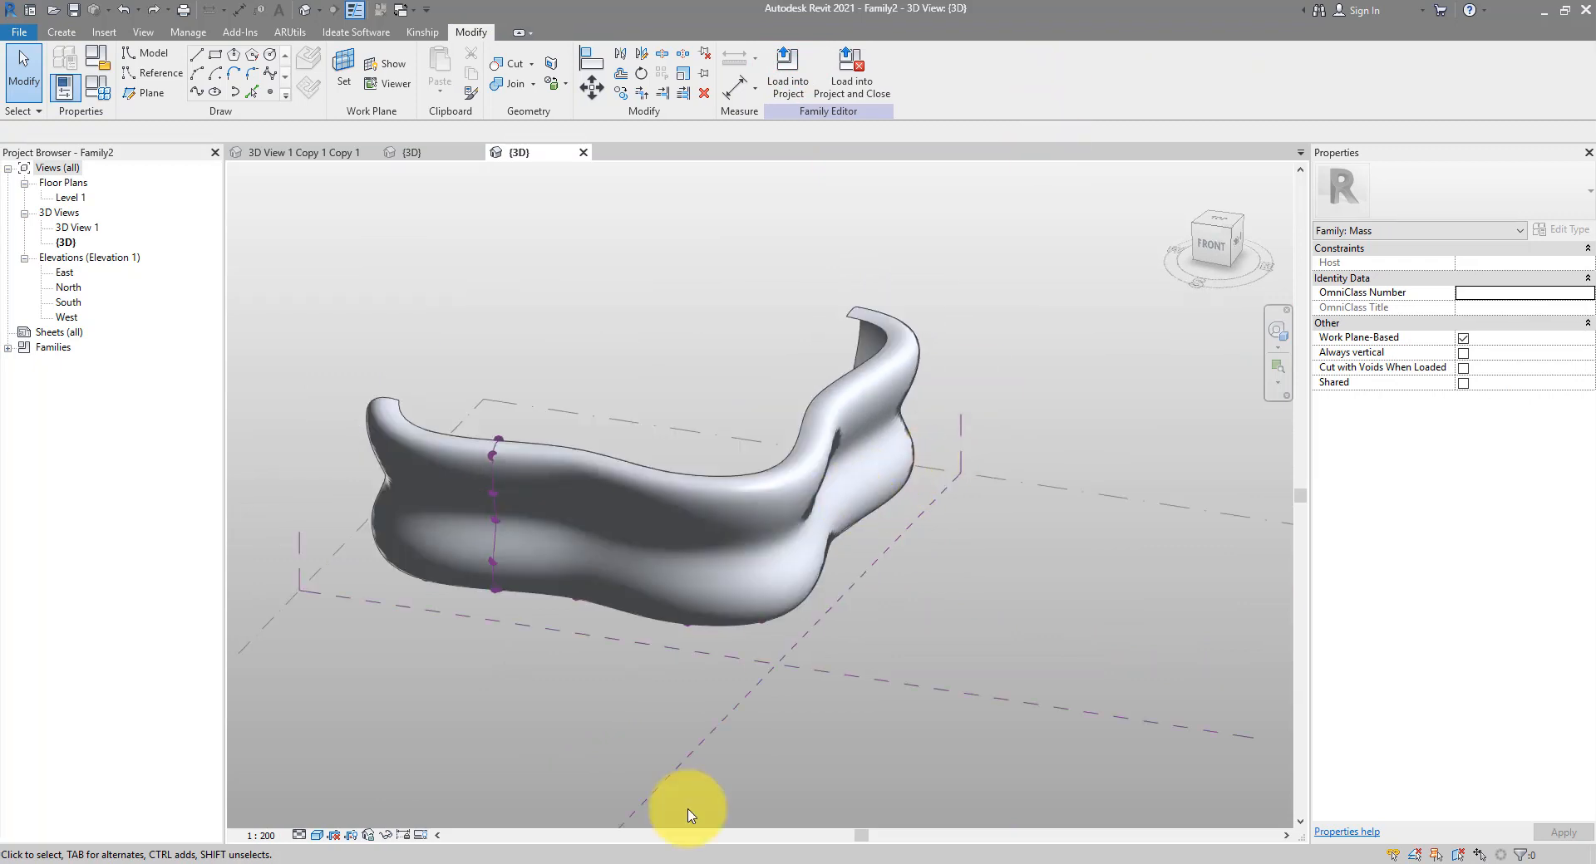
Following the bridge direction in the Selfridges photo, draw a 45° reference plane from the centre planes' intersection in the Level 1 plan
mouse_move(597, 862)
click(649, 819)
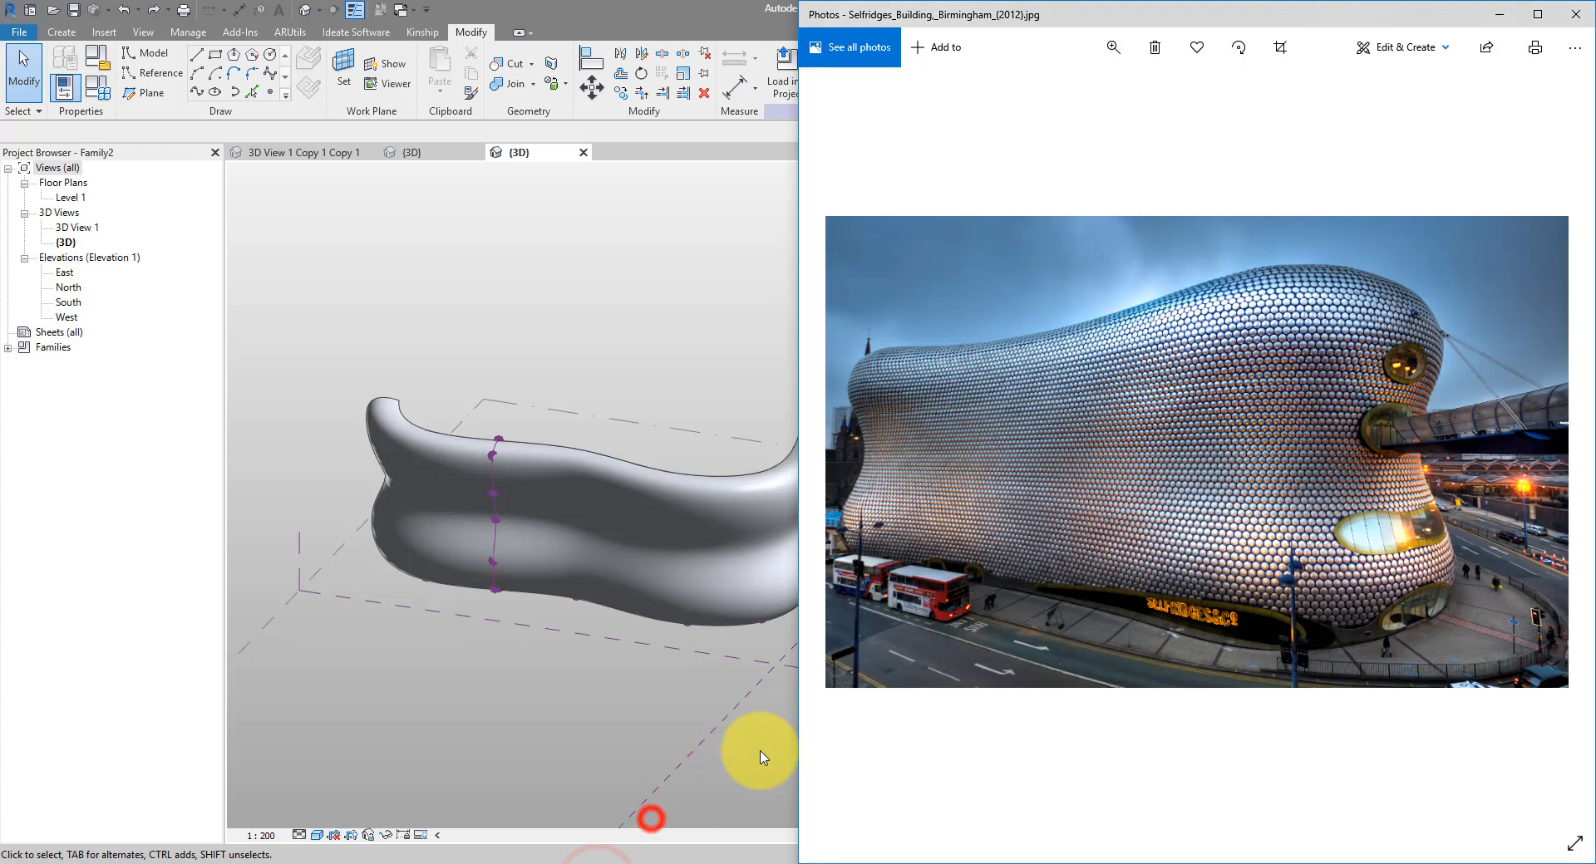
scroll(1413, 424, up, 3)
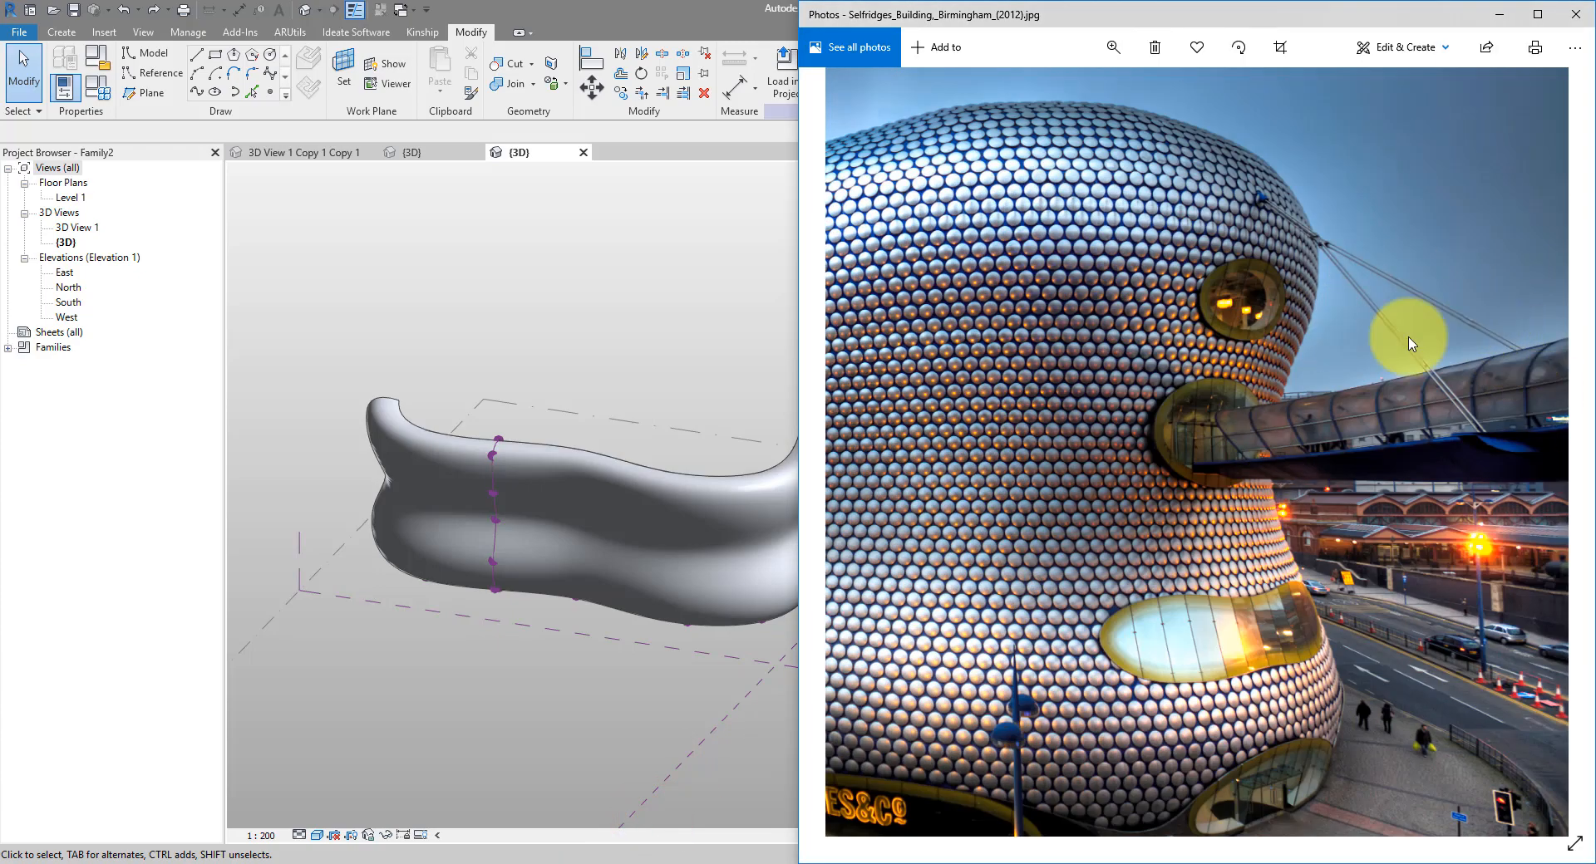
click(594, 17)
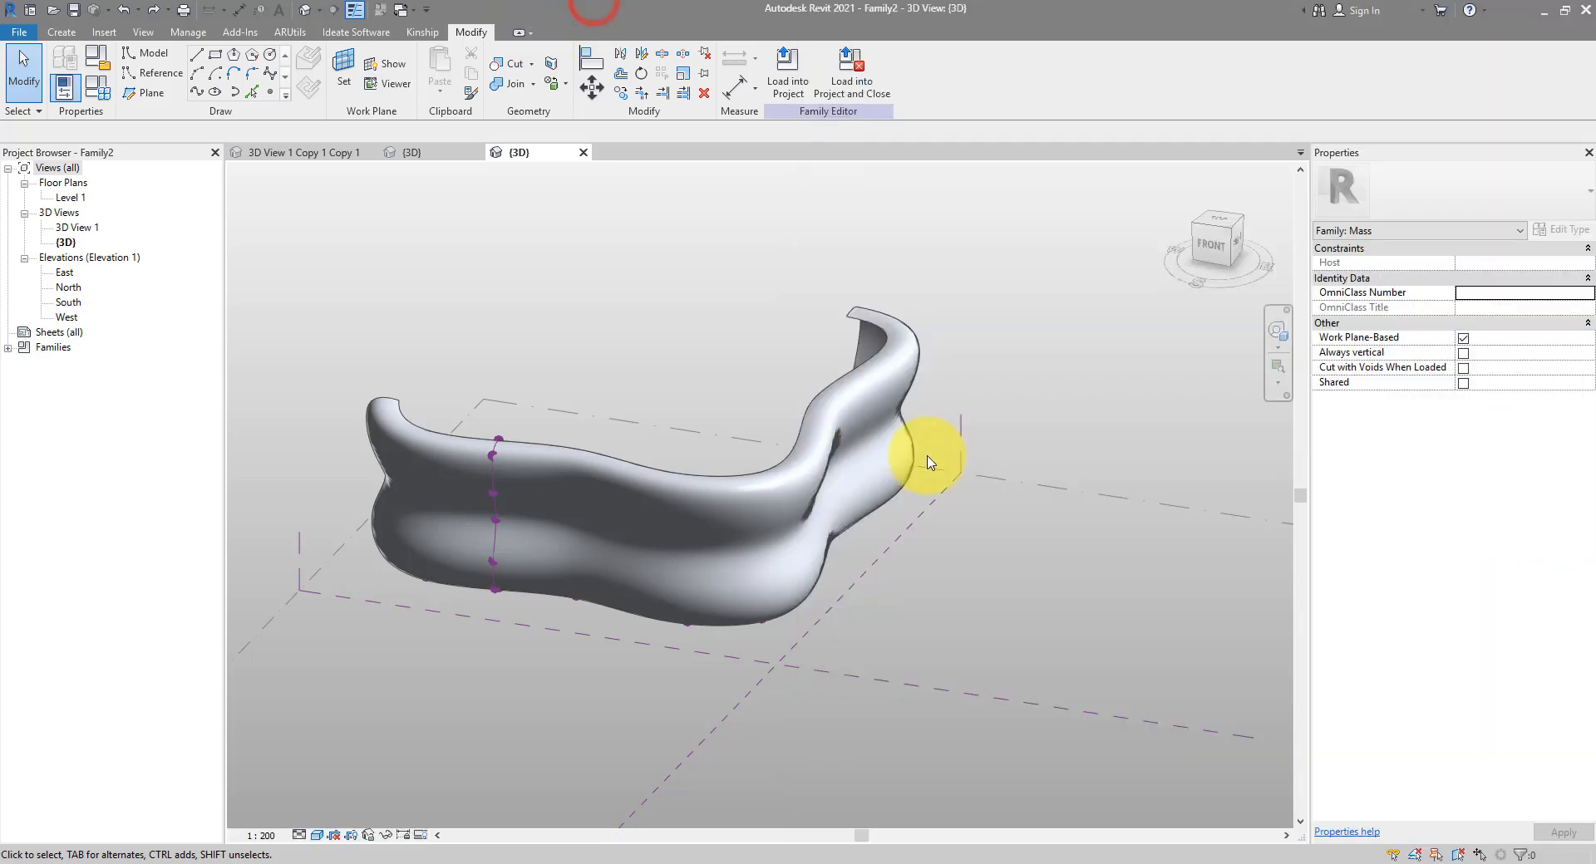
double_click(73, 199)
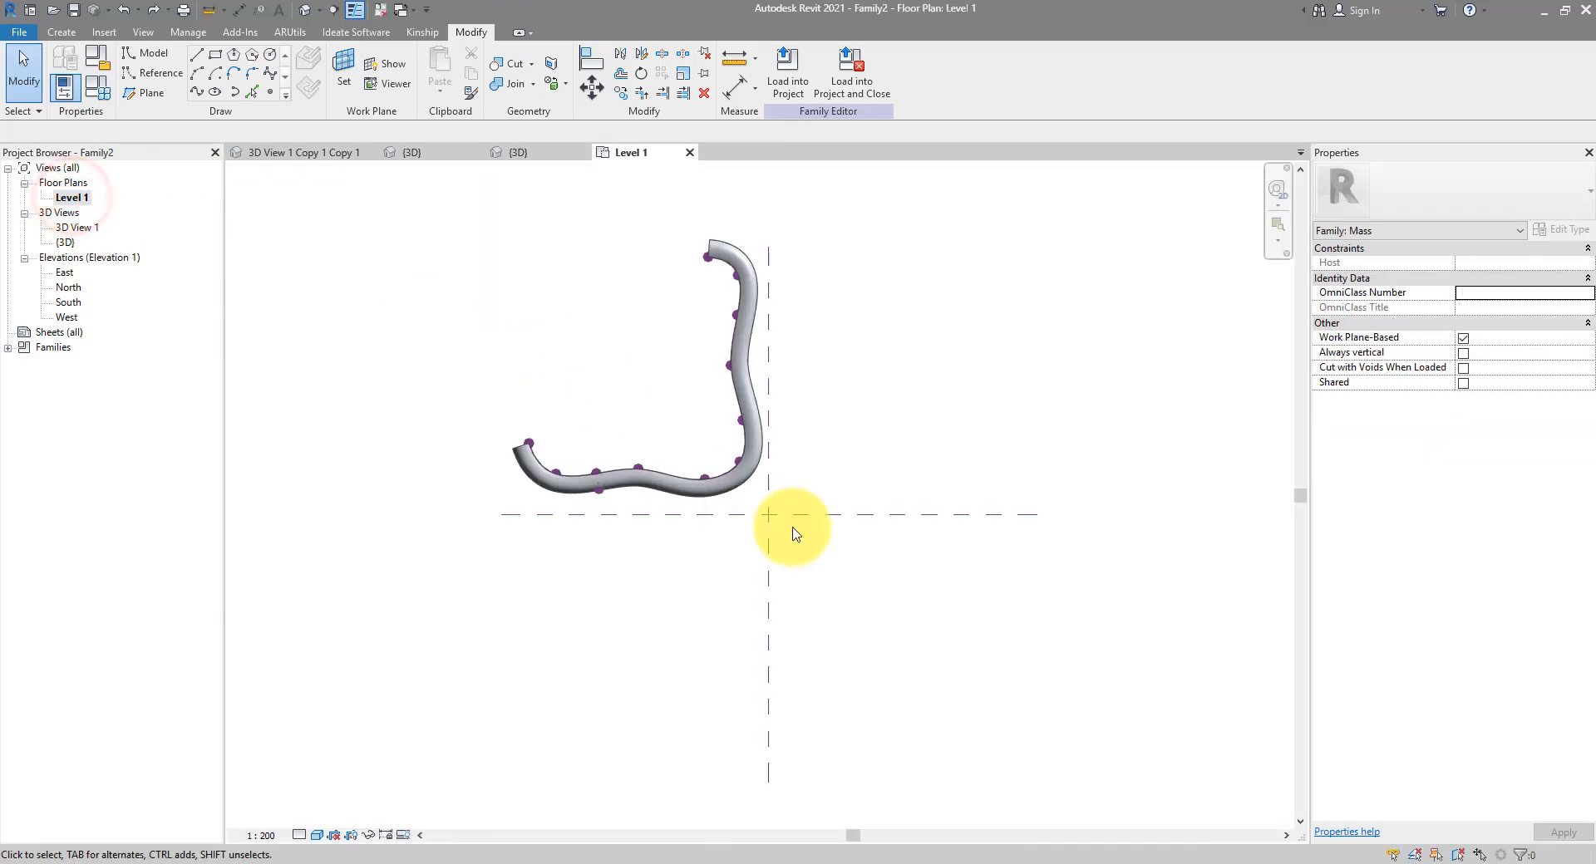
scroll(785, 528, up, 4)
middle_drag(824, 336, 803, 426)
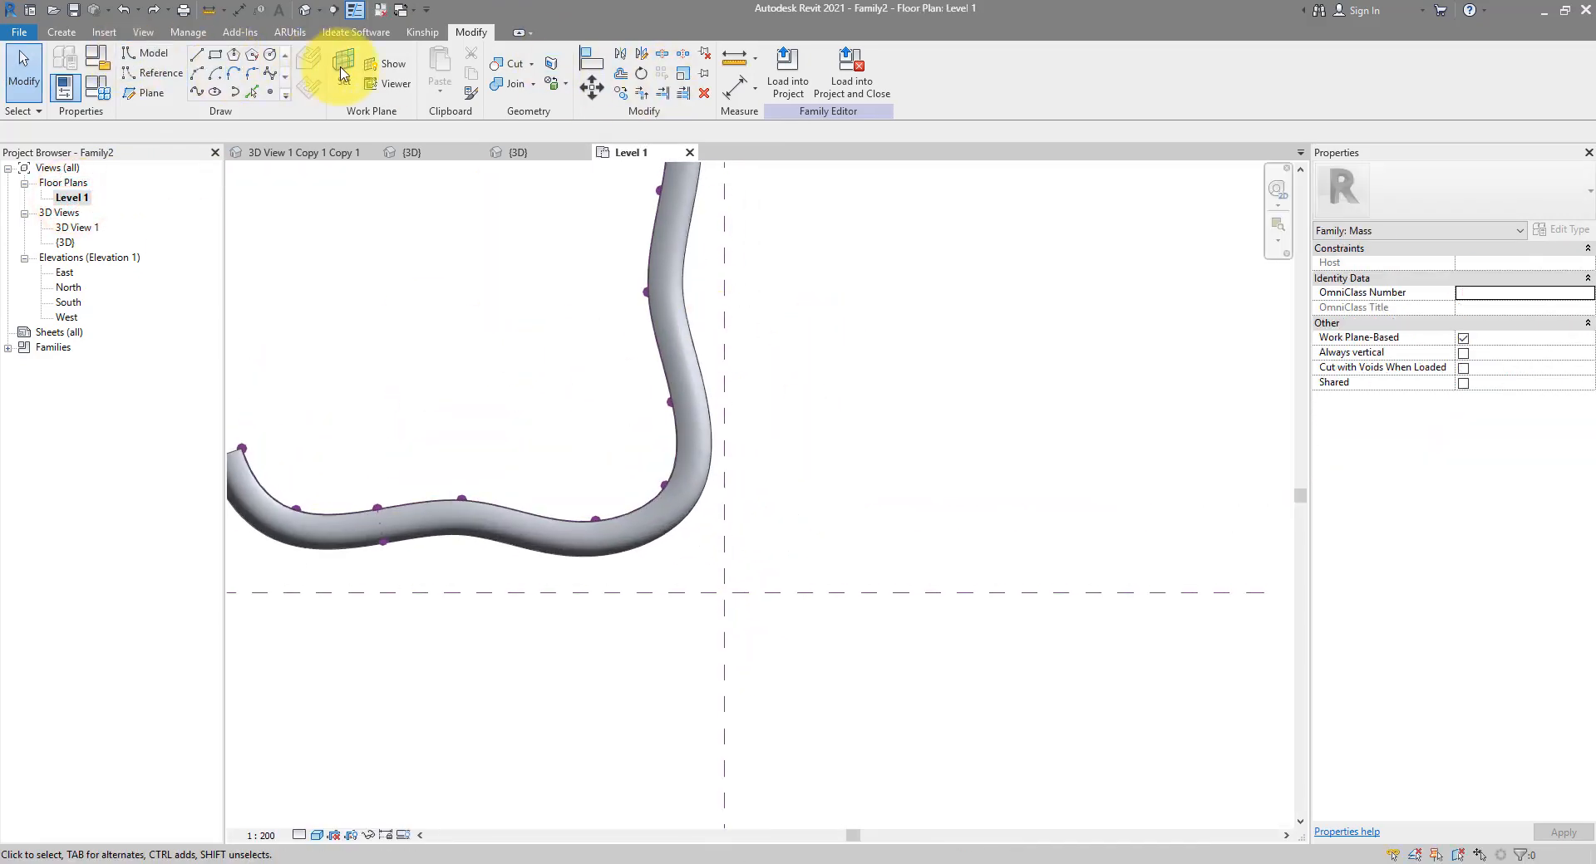
click(140, 93)
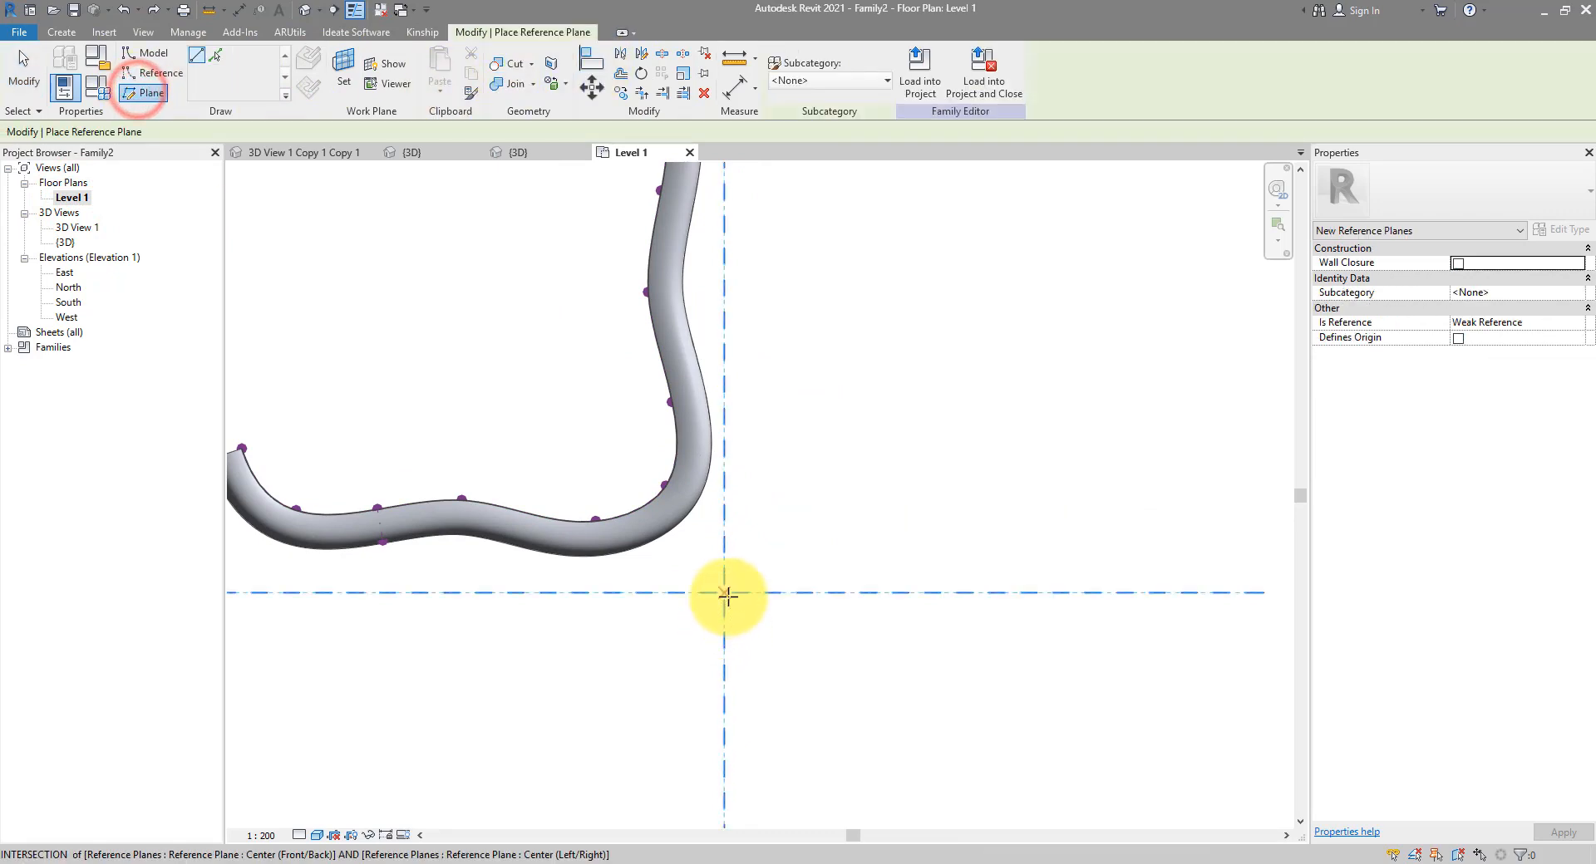
click(725, 593)
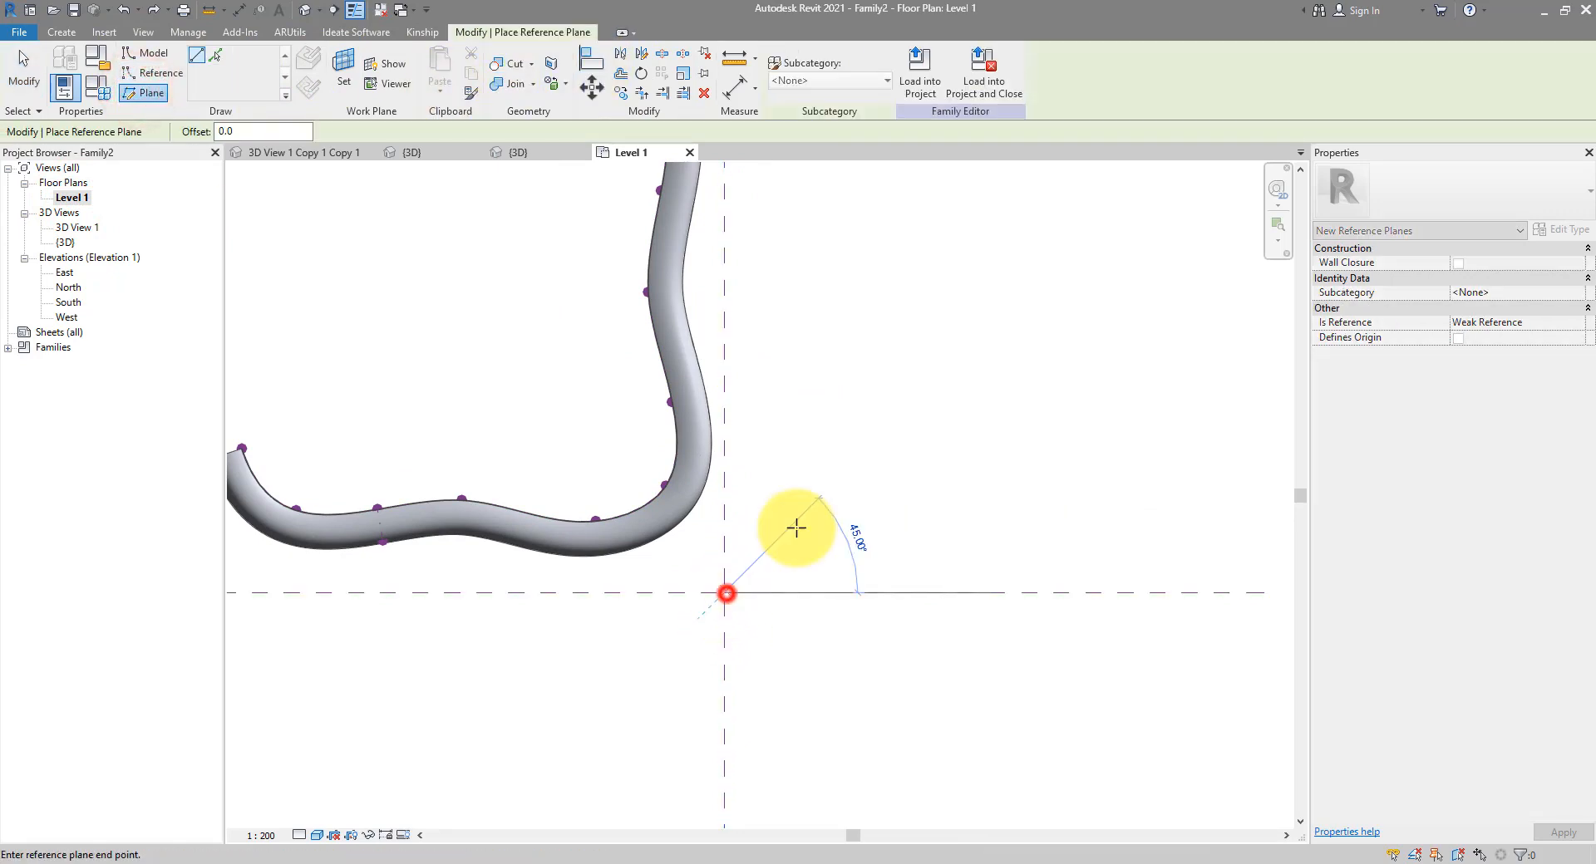
click(892, 422)
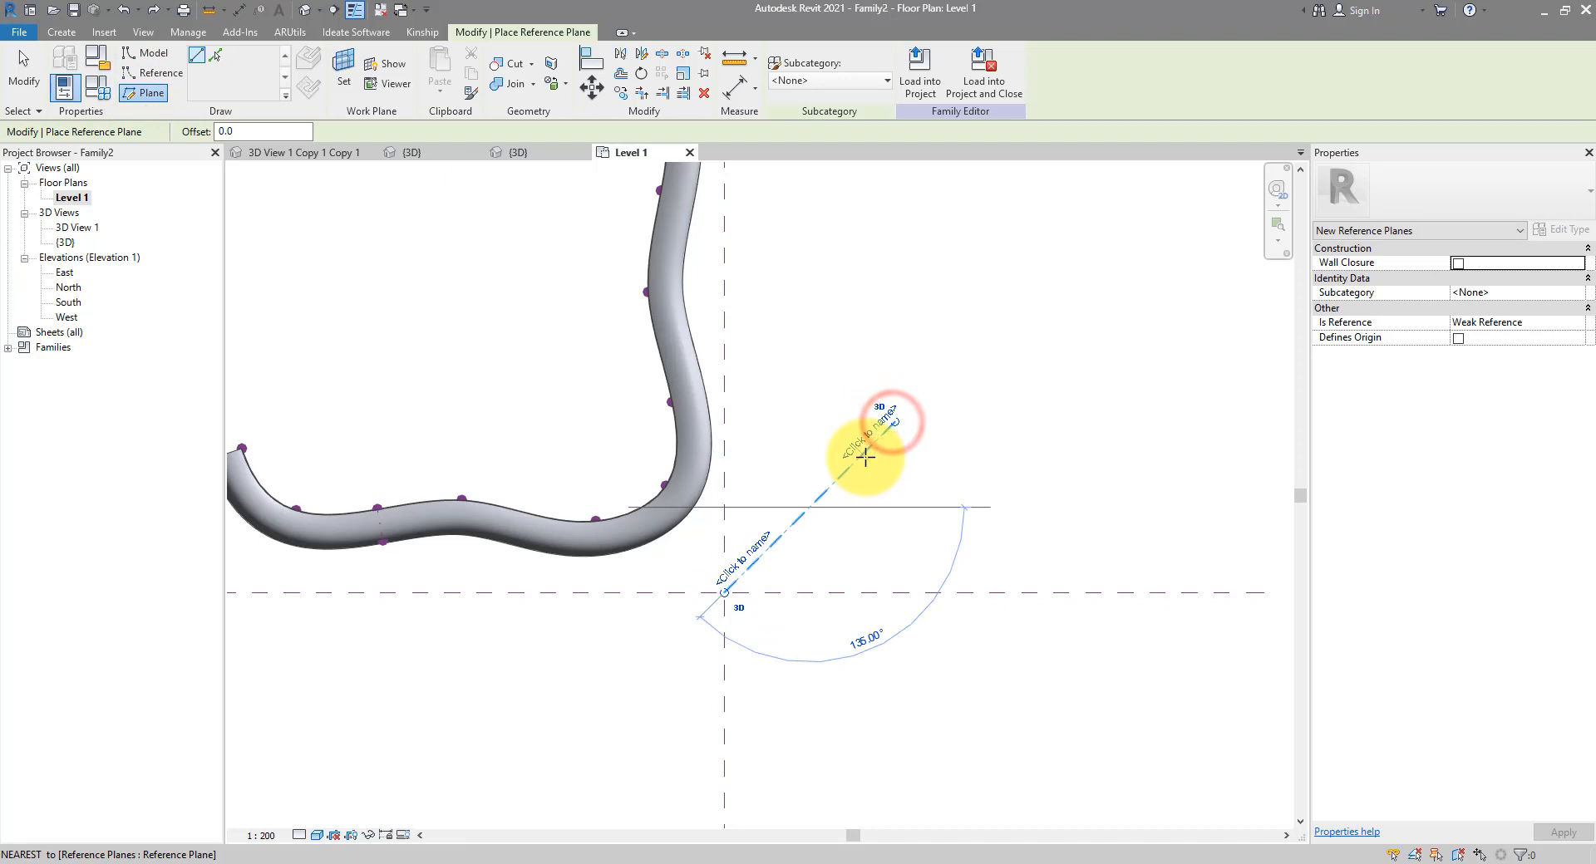
Move the diagonal reference plane so it extends to both sides of the centre planes' intersection, and name it Sky bridge
key(Escape)
key(Escape)
click(865, 457)
drag(867, 452, 723, 569)
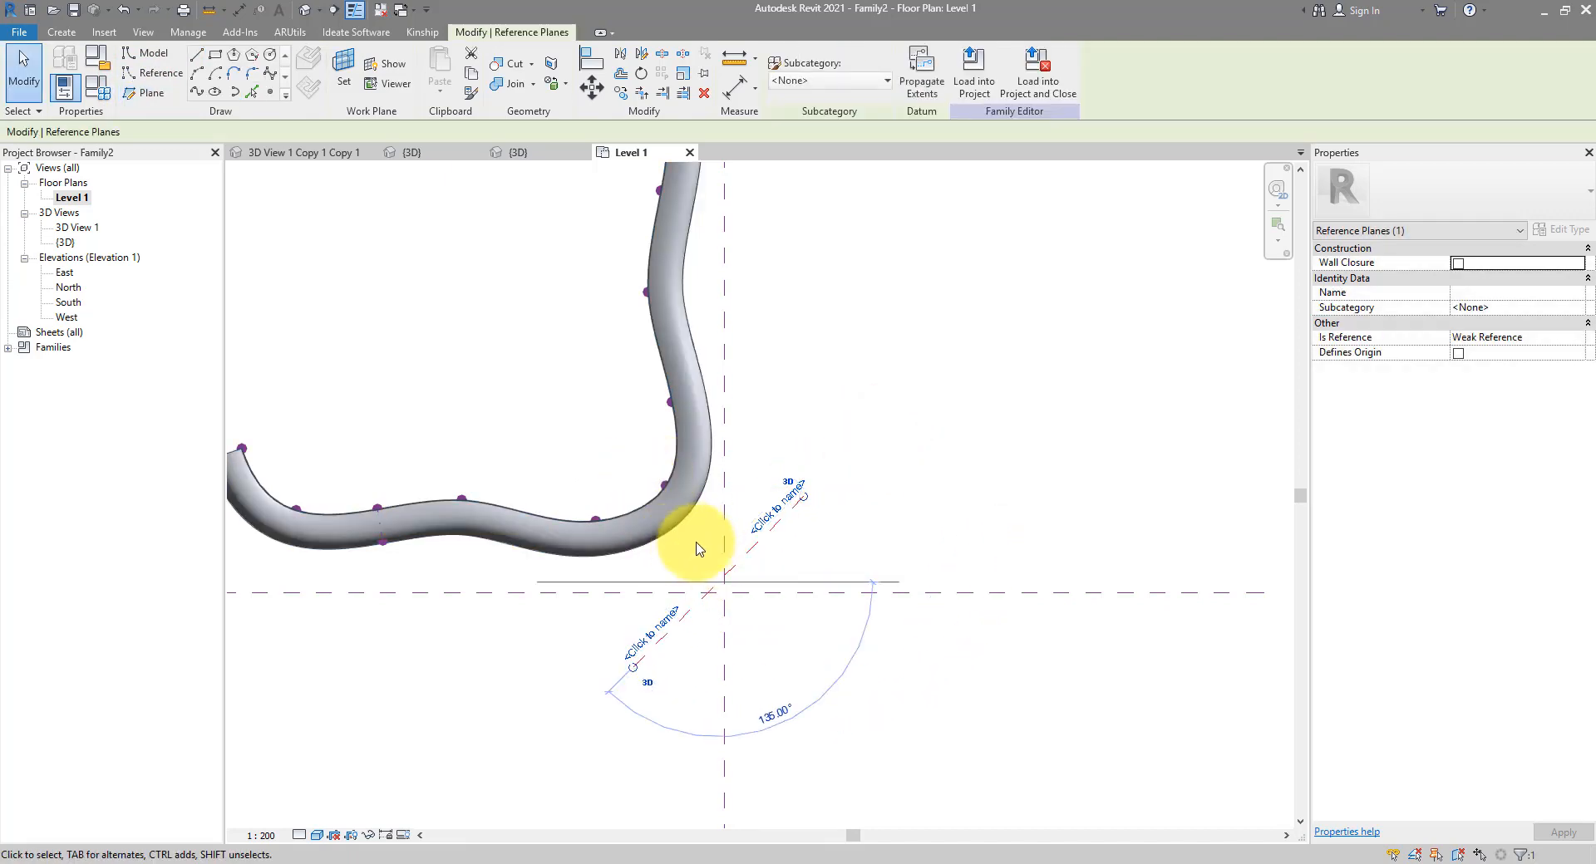
scroll(788, 507, up, 3)
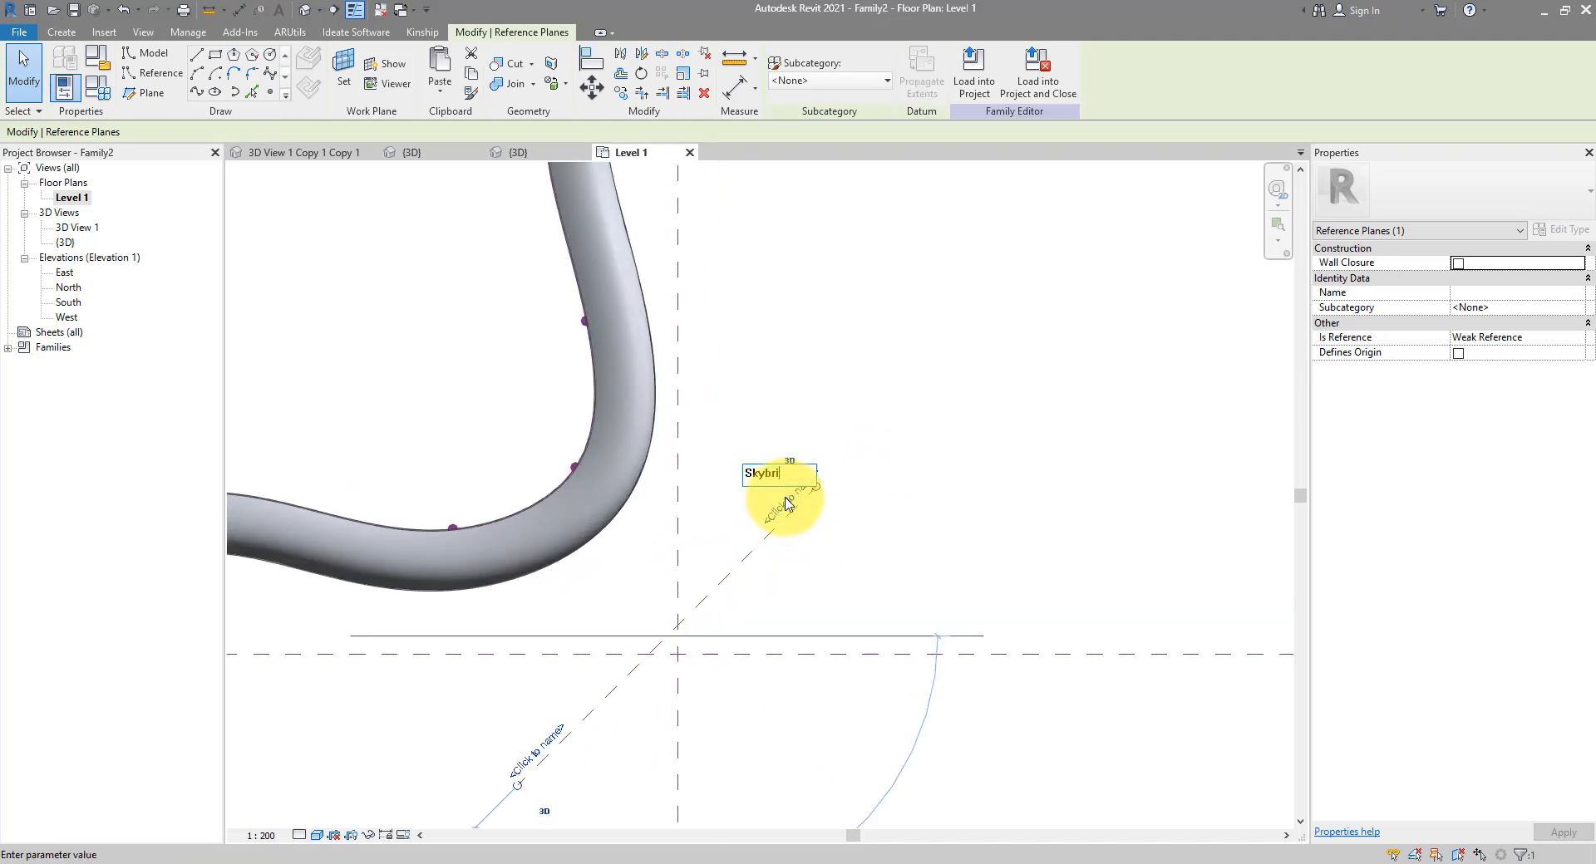
click(765, 408)
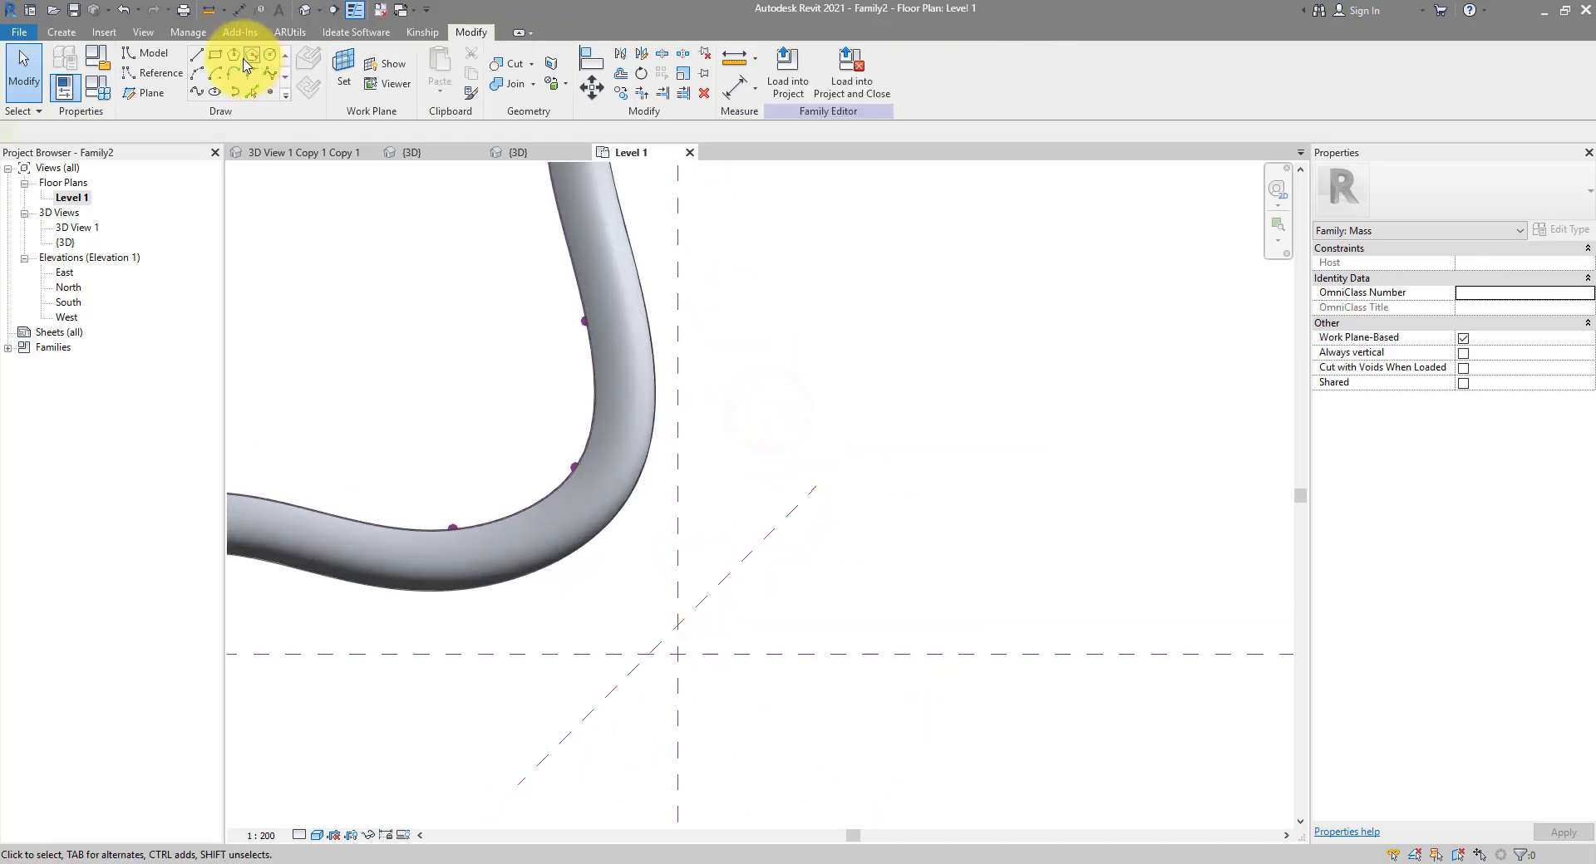
Return to the 3D view and set the Sky bridge reference plane as the active work plane
click(304, 11)
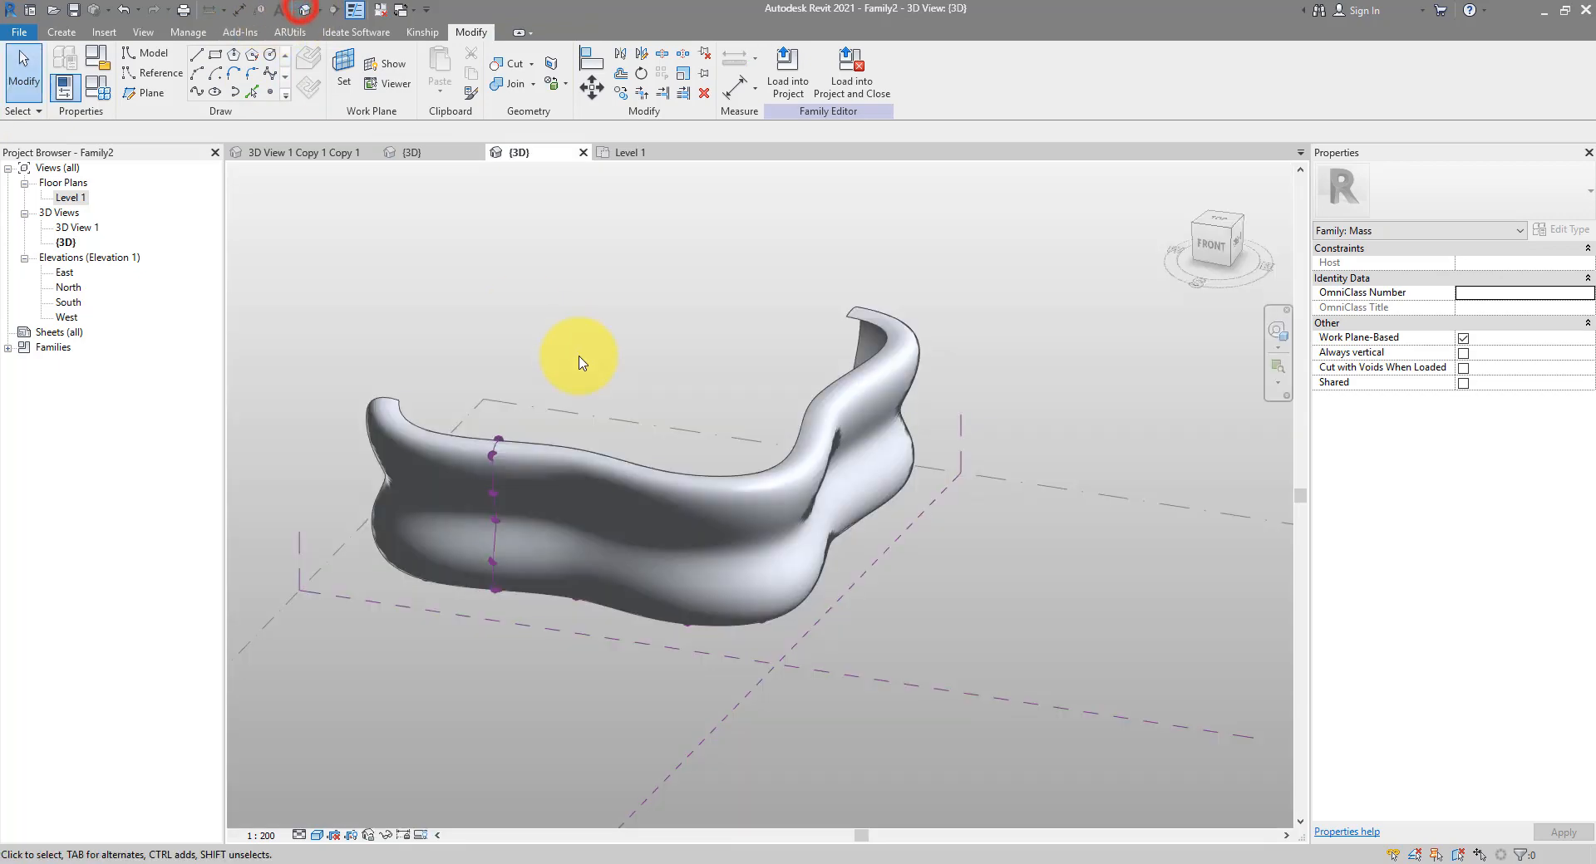
click(347, 73)
click(171, 134)
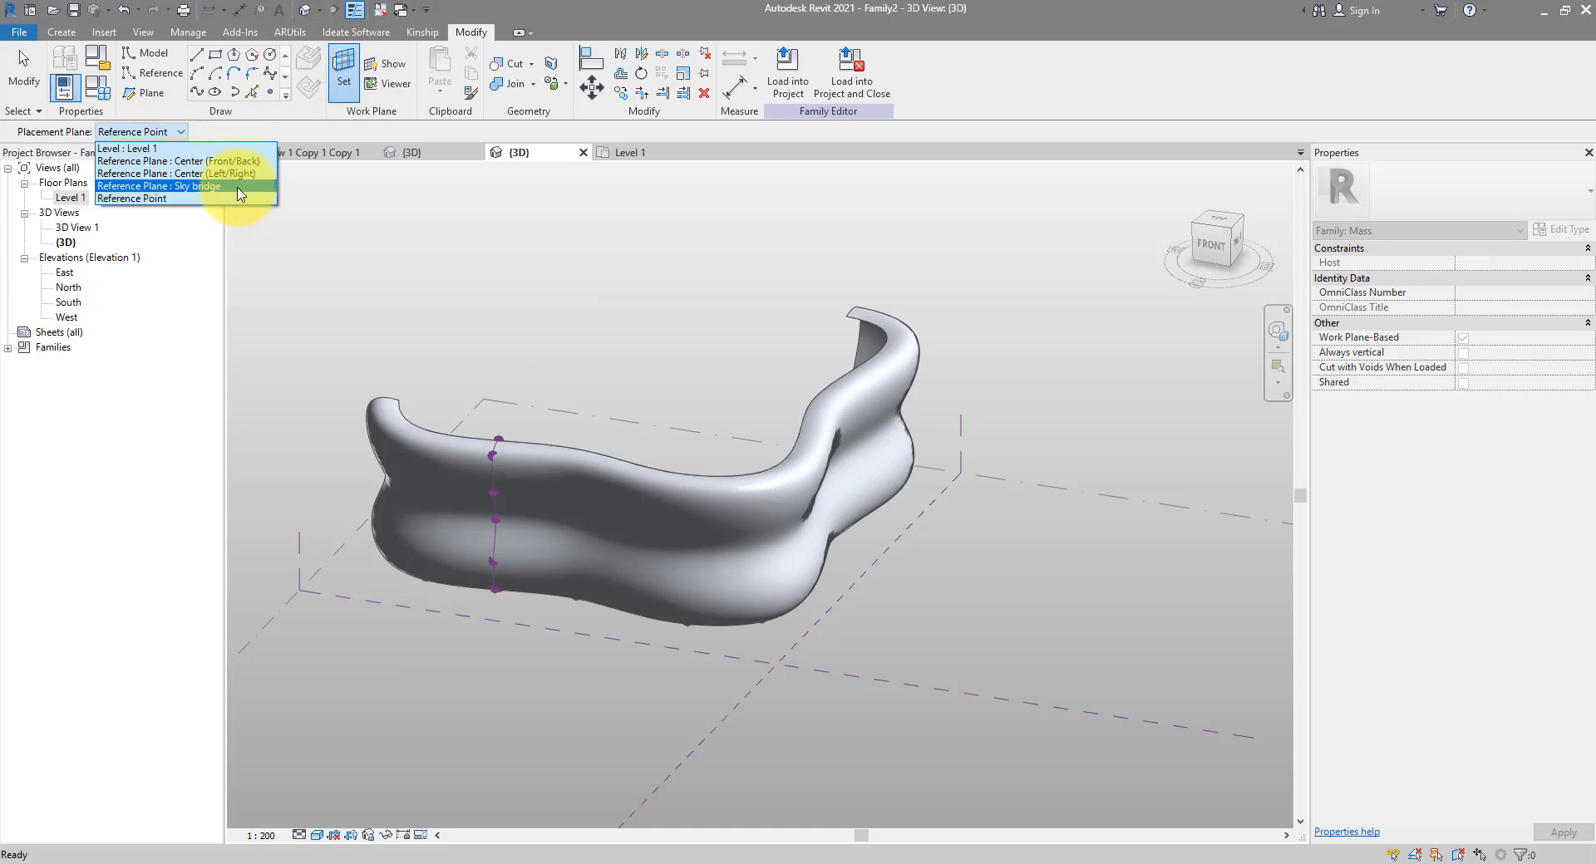
click(239, 186)
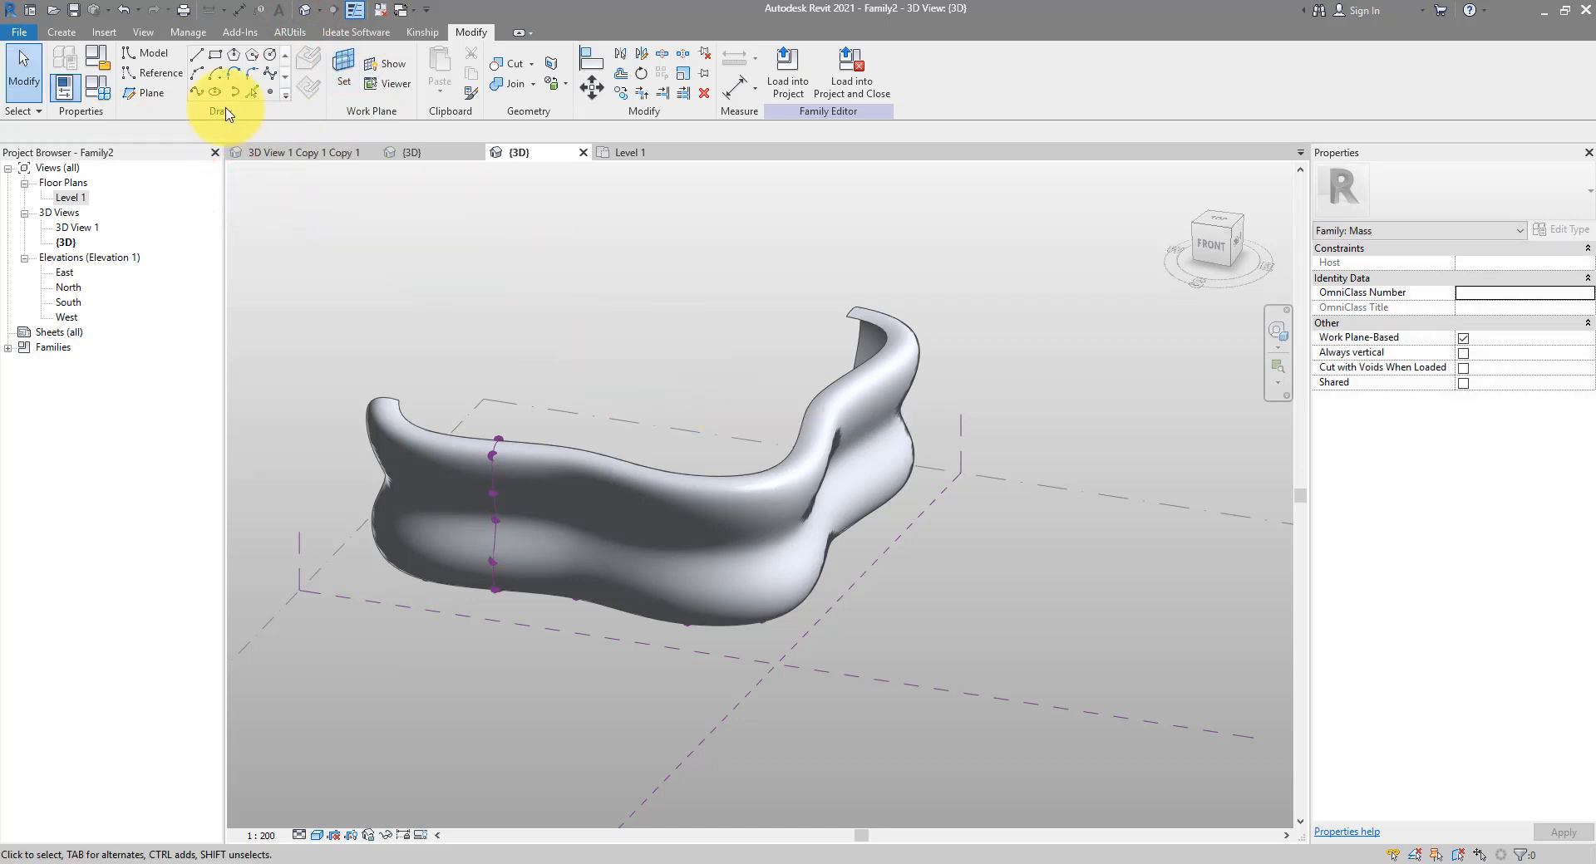
Start a model-line ellipse on the Sky bridge plane and open the Workplane Viewer, placing it beside the tall part of the mass
click(158, 55)
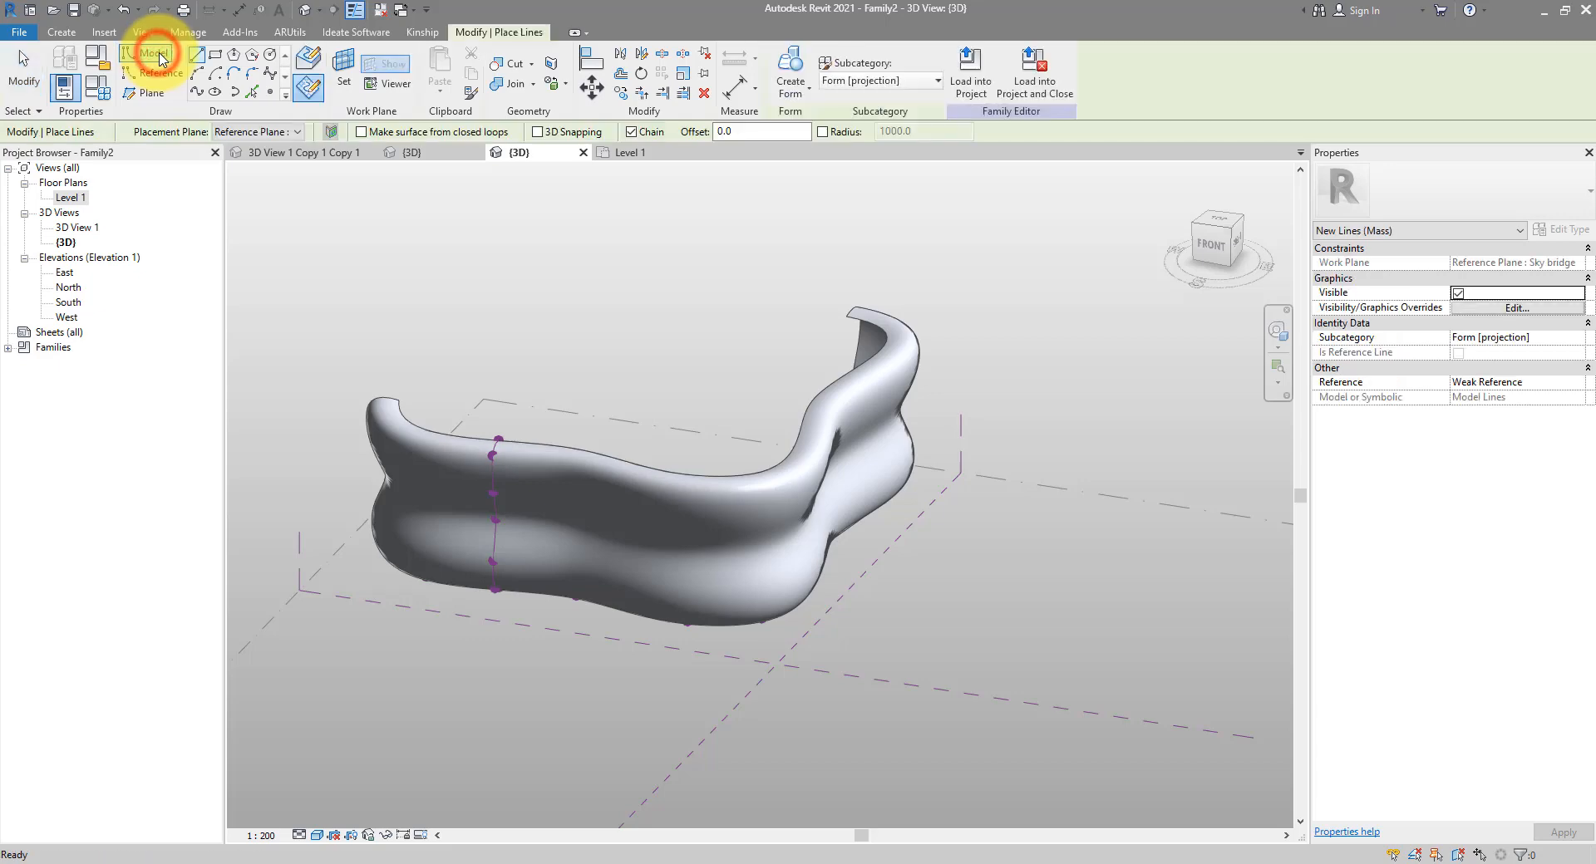
click(216, 94)
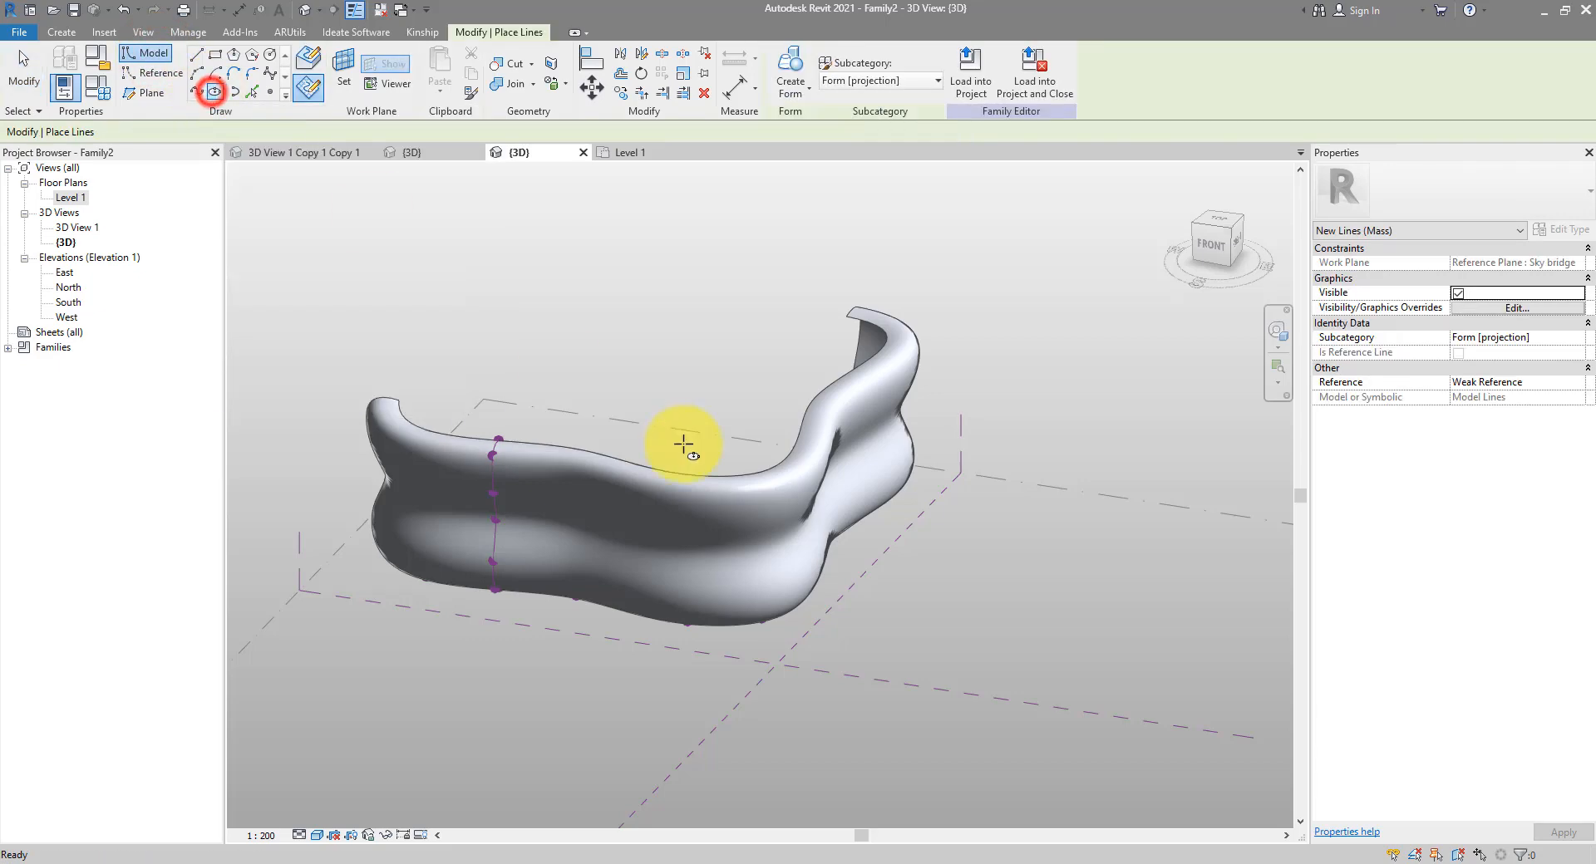
mouse_move(1008, 509)
shift+middle_down()
mouse_move(930, 541)
mouse_move(962, 528)
mouse_move(934, 392)
mouse_move(1040, 471)
mouse_move(1177, 516)
mouse_move(937, 527)
mouse_move(980, 545)
mouse_move(992, 533)
shift+middle_up()
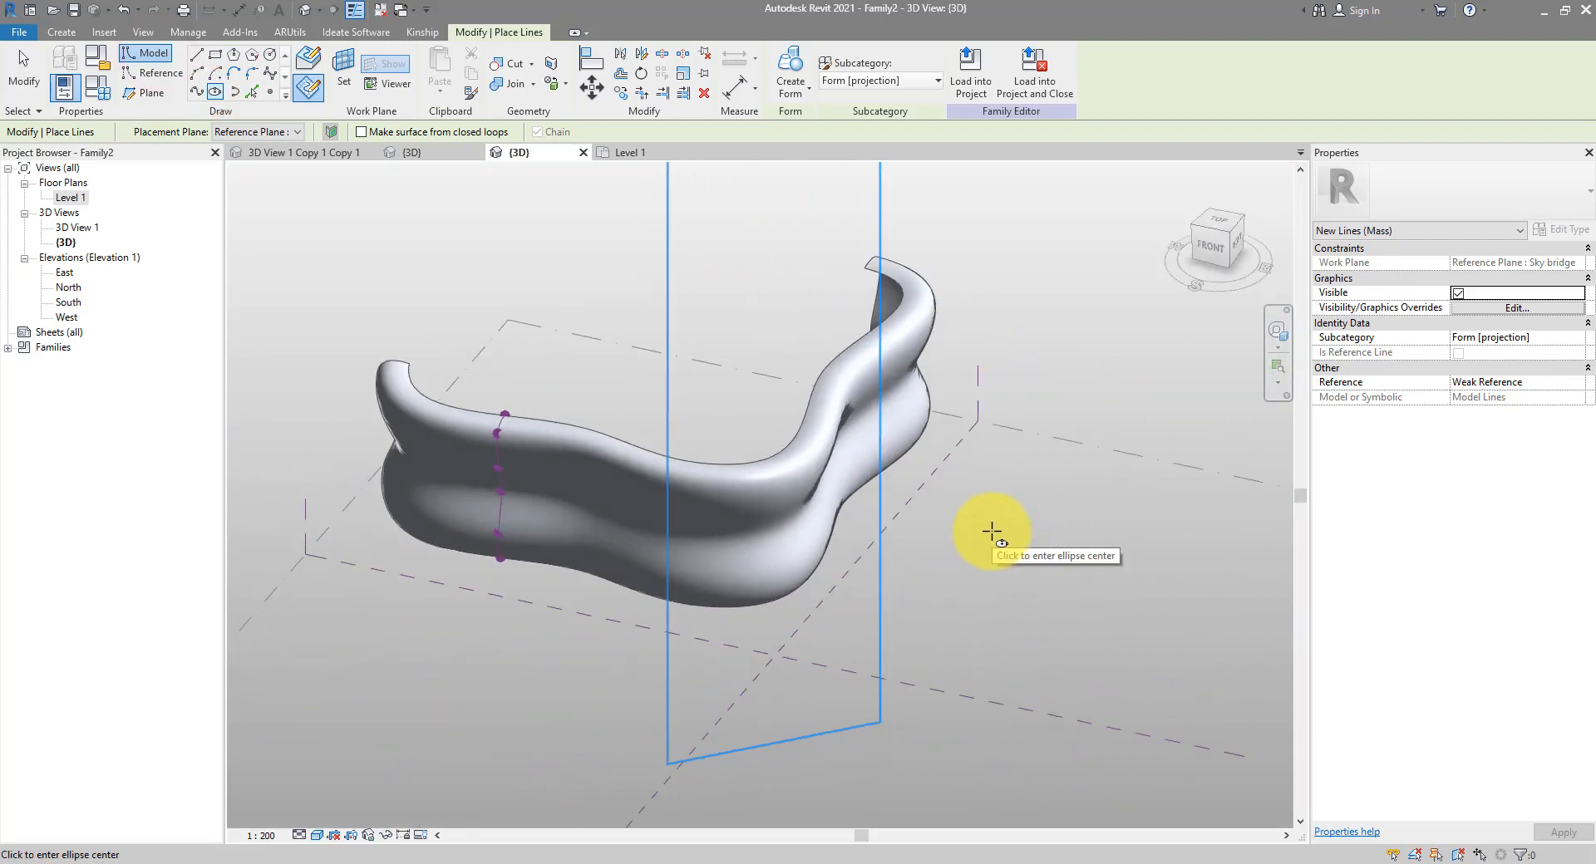
click(391, 85)
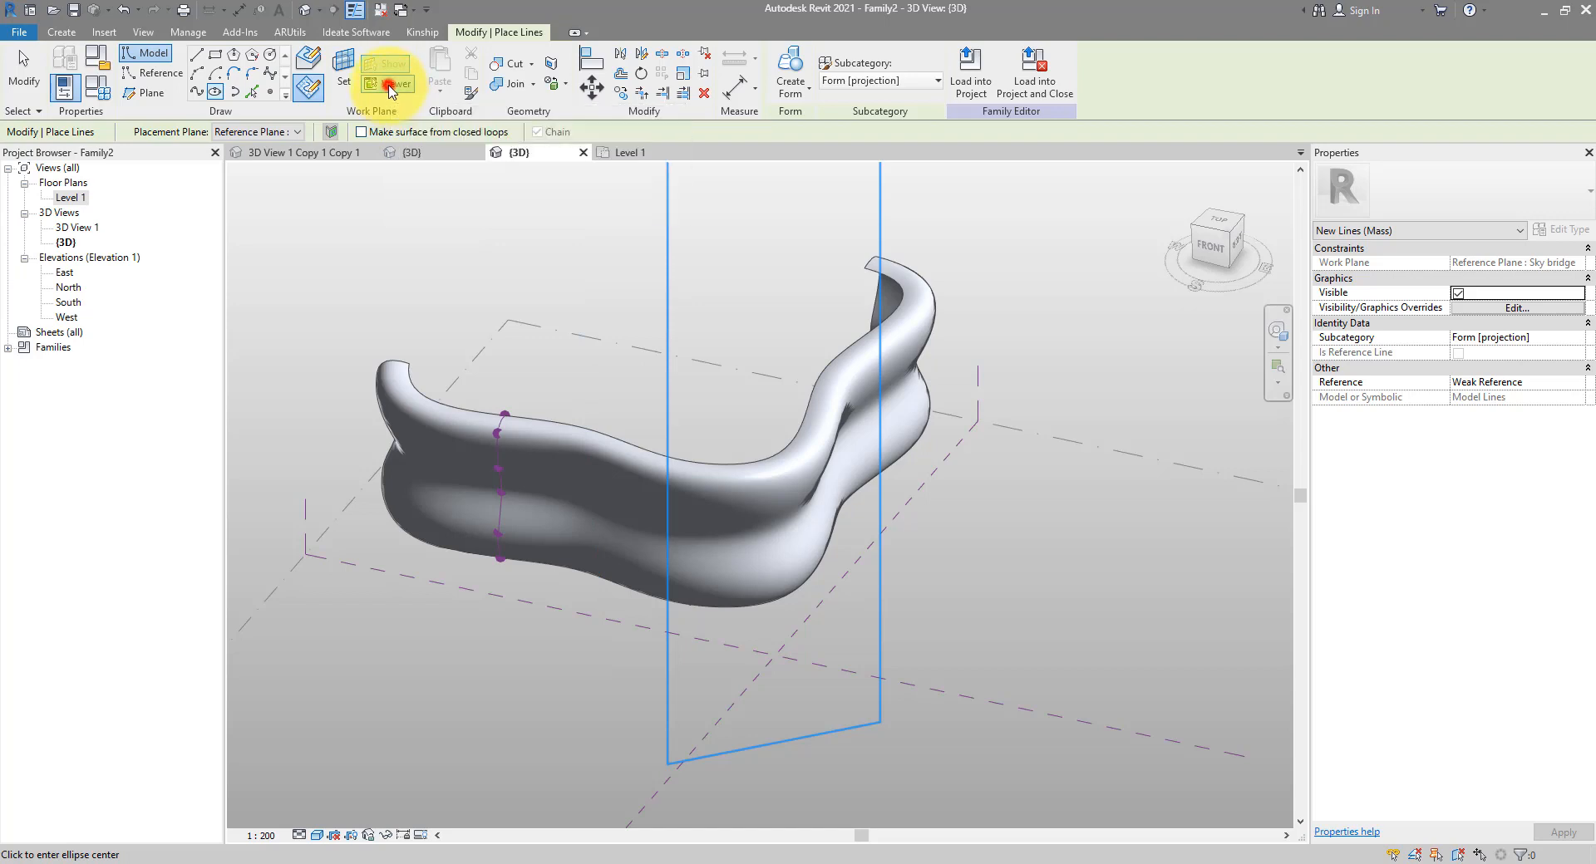
click(495, 342)
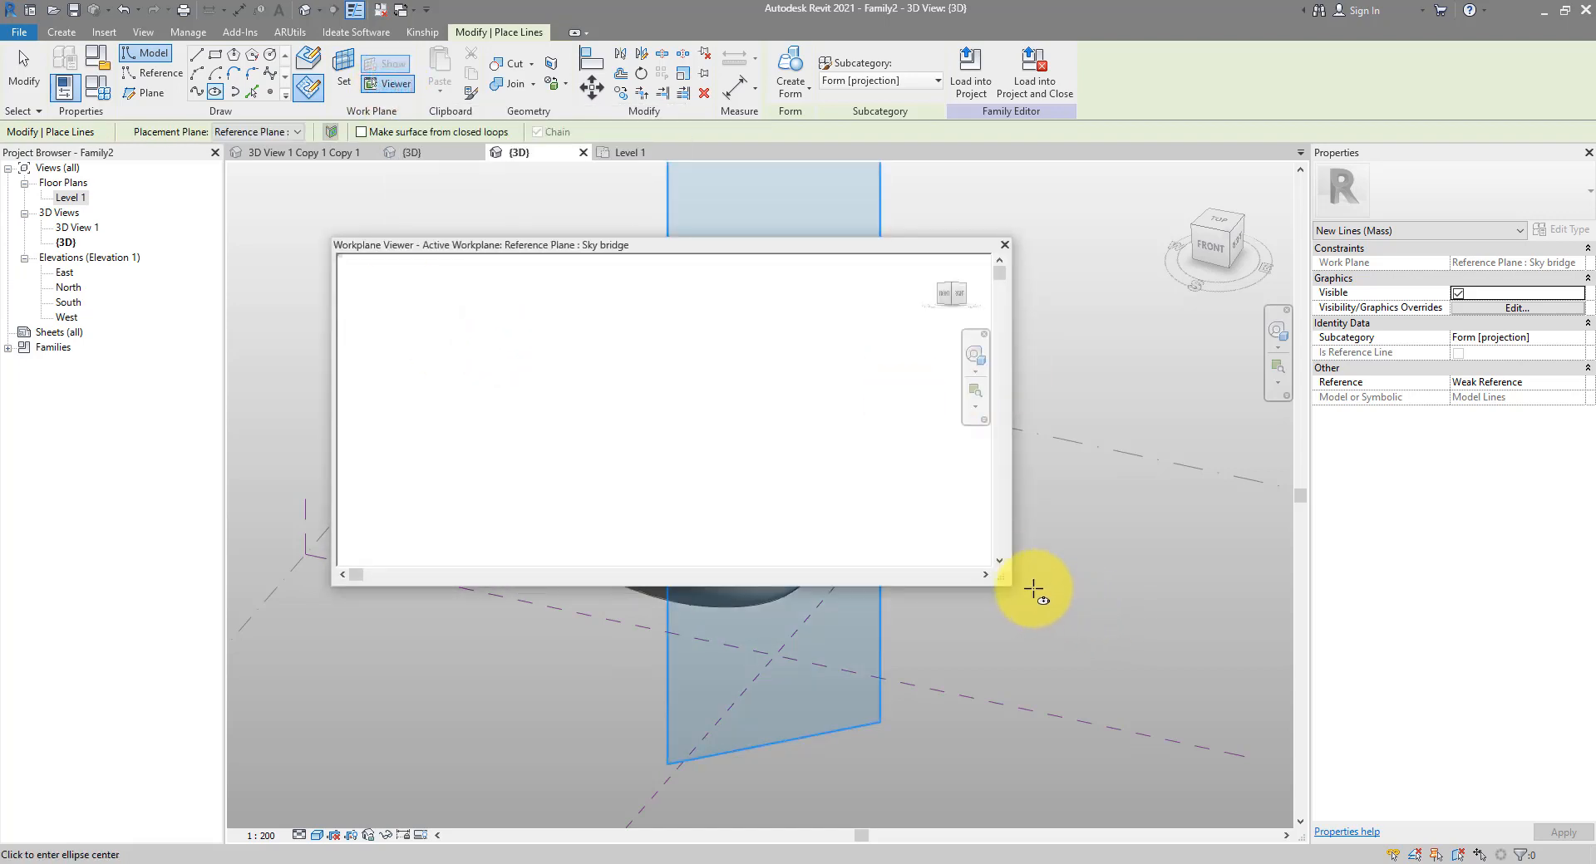
drag(1003, 579, 1004, 580)
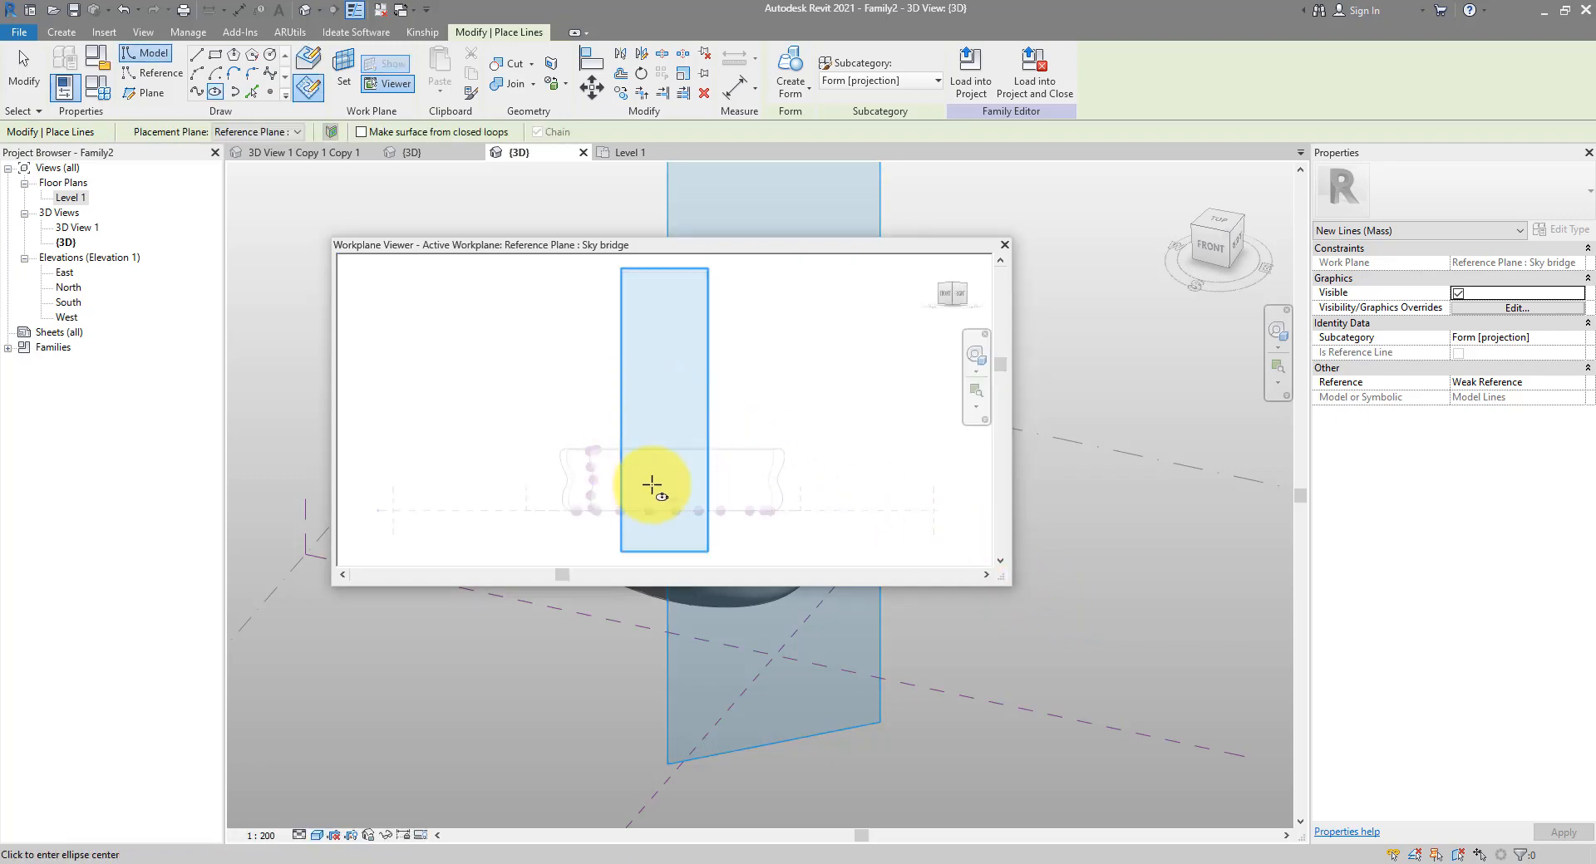
drag(745, 253, 1280, 430)
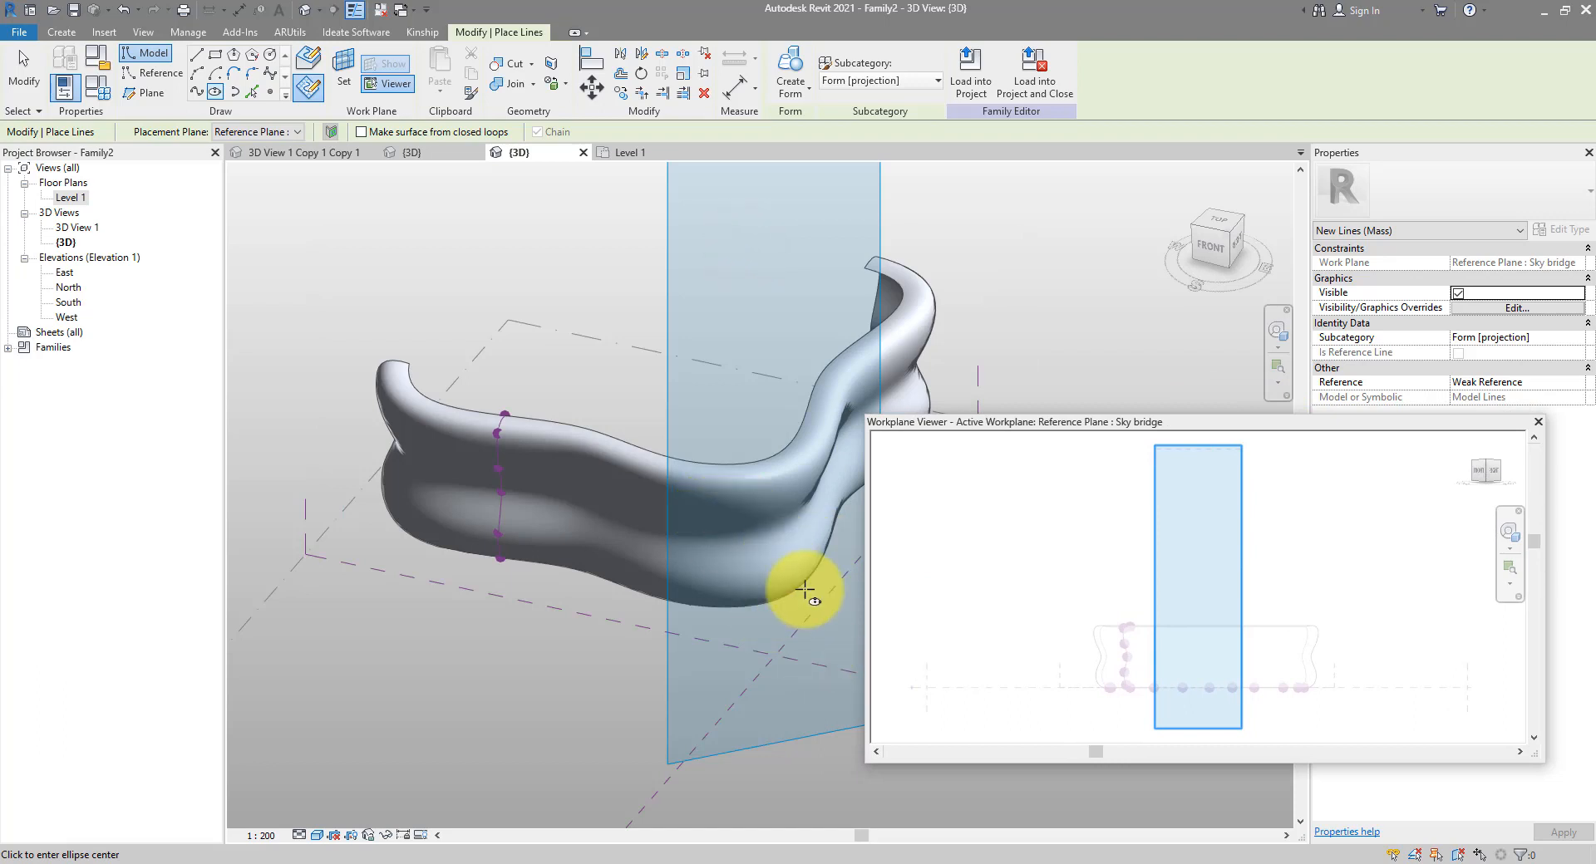
drag(1147, 422, 937, 364)
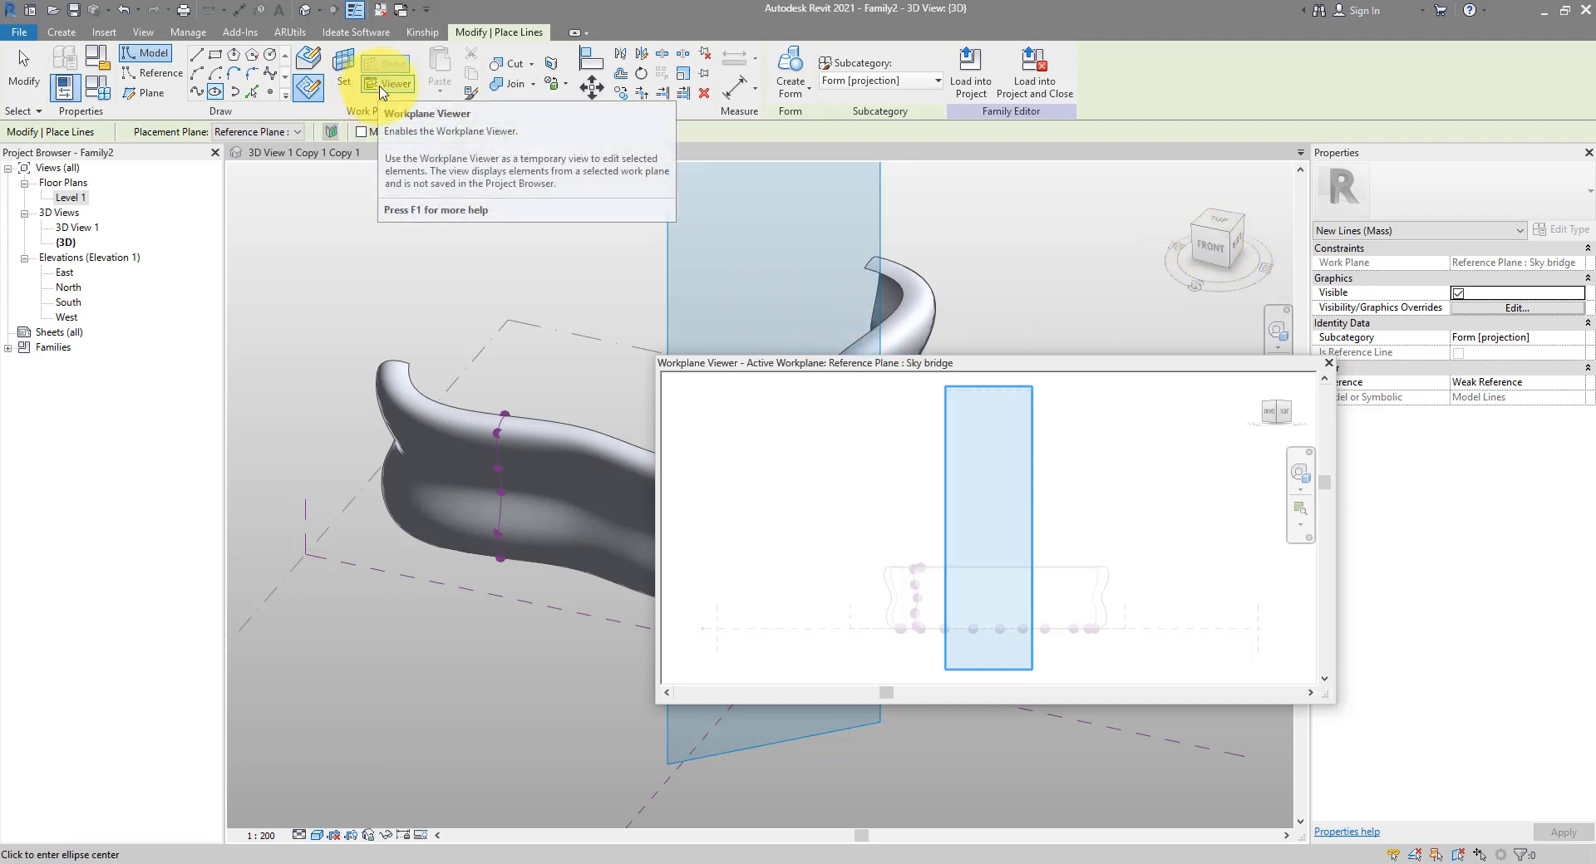
scroll(1005, 606, up, 5)
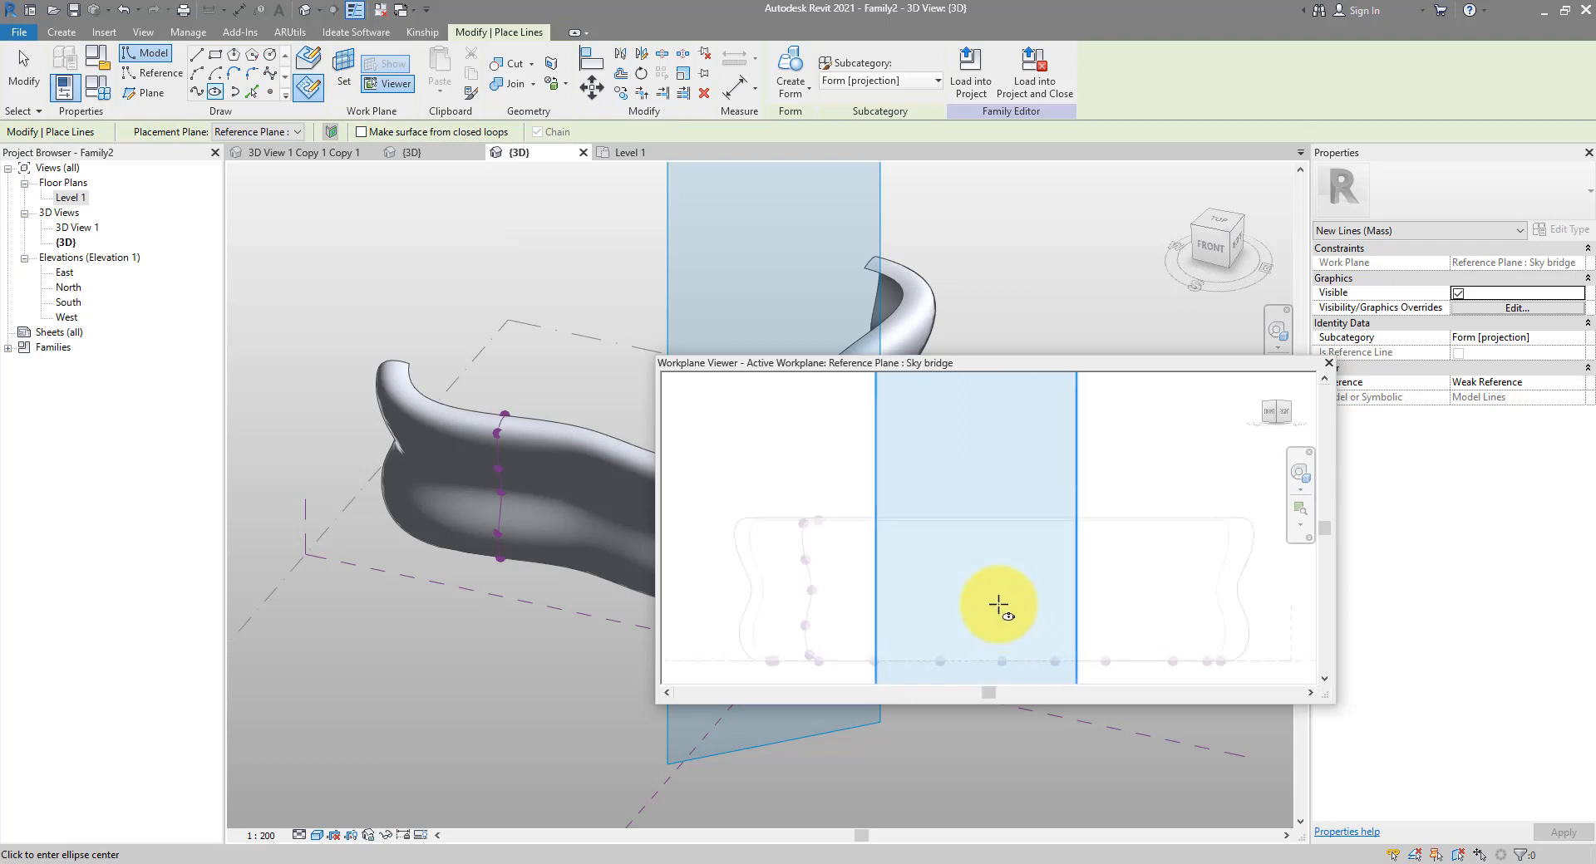
middle_drag(1013, 598, 987, 528)
scroll(986, 528, down, 1)
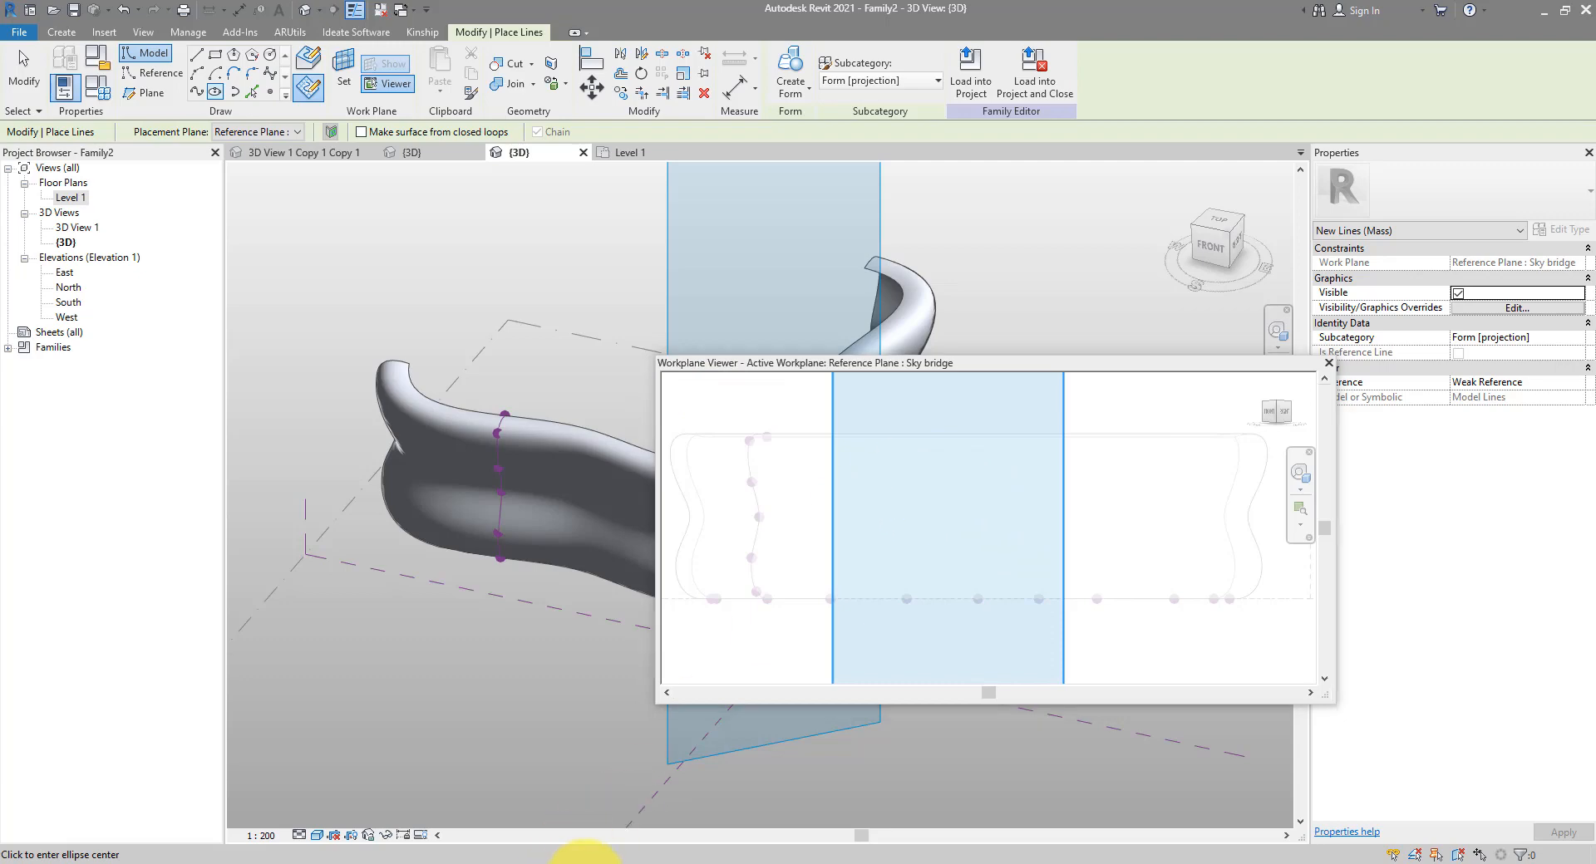
Using the Selfridges photo as reference, draw an ellipse with radii of about 3600 and 2000 mm at mid-height of the Sky bridge plane
mouse_move(584, 856)
click(641, 819)
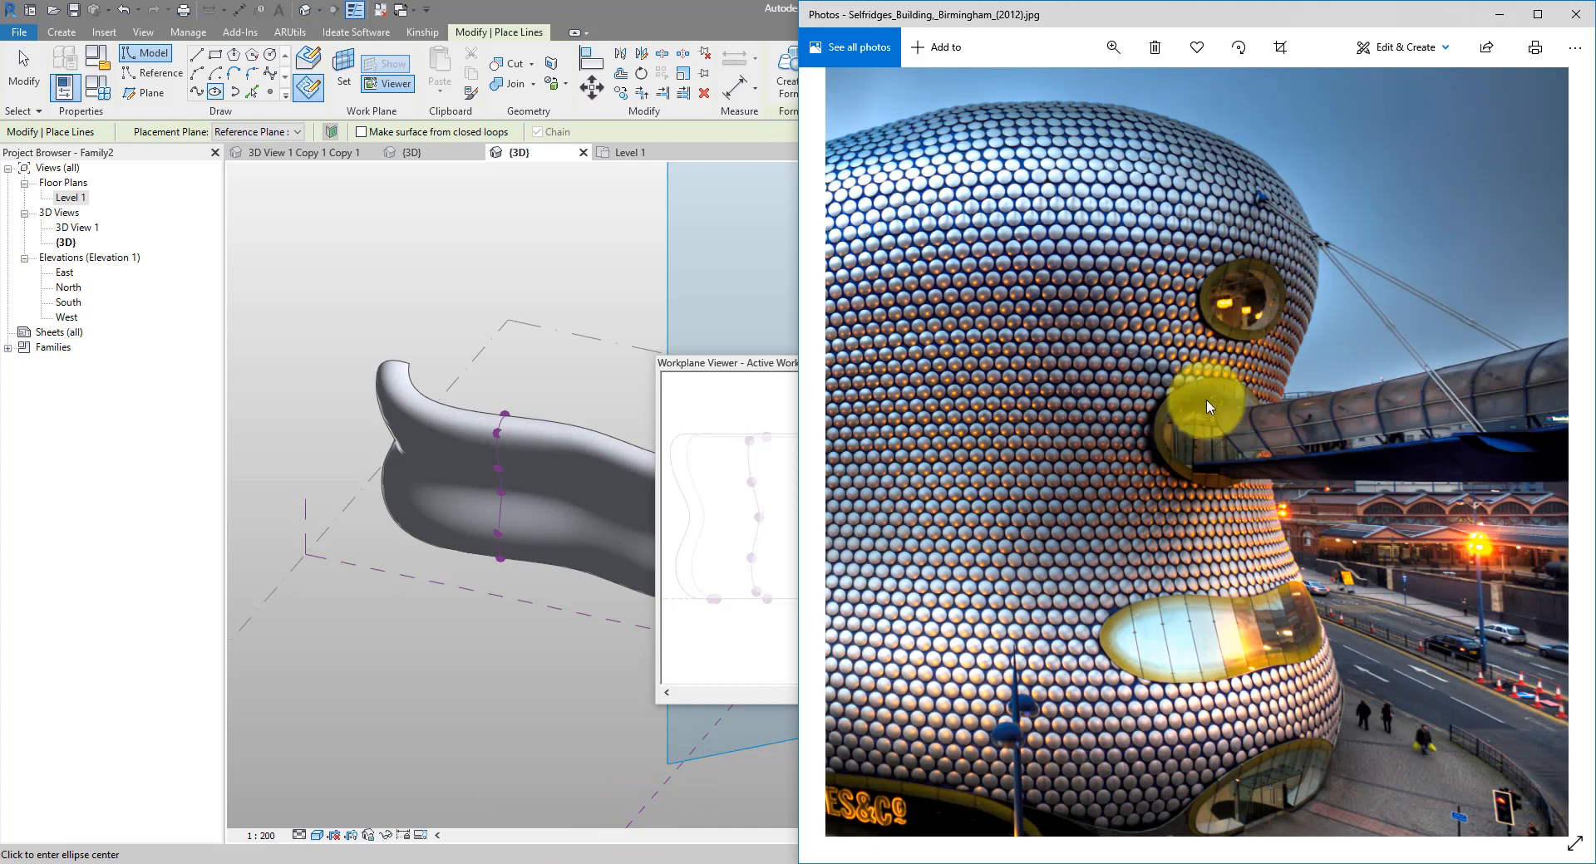
click(706, 8)
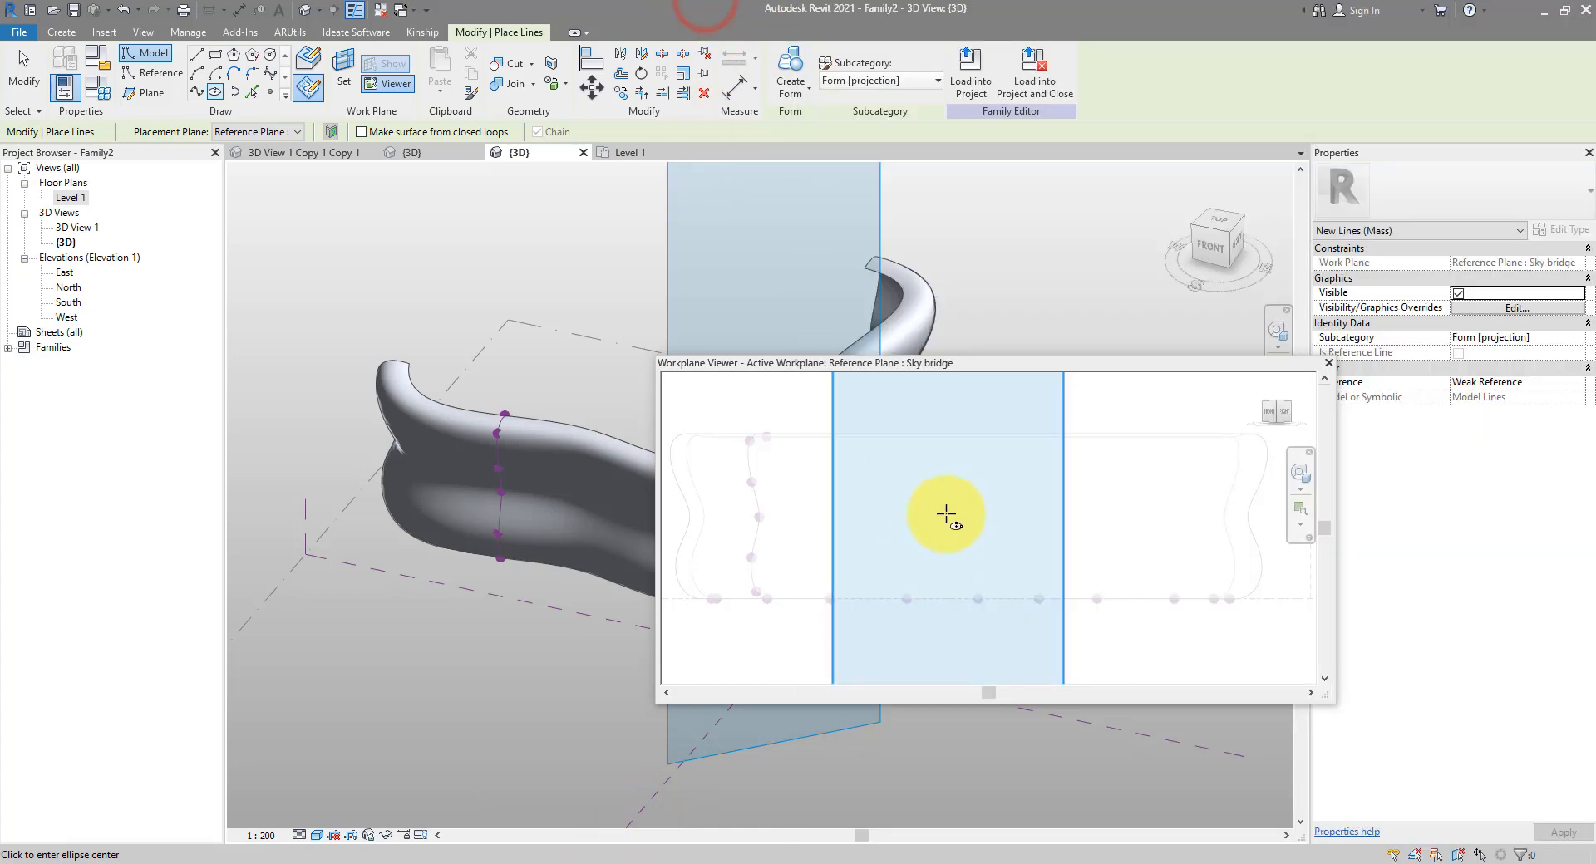
click(946, 513)
click(985, 510)
click(946, 490)
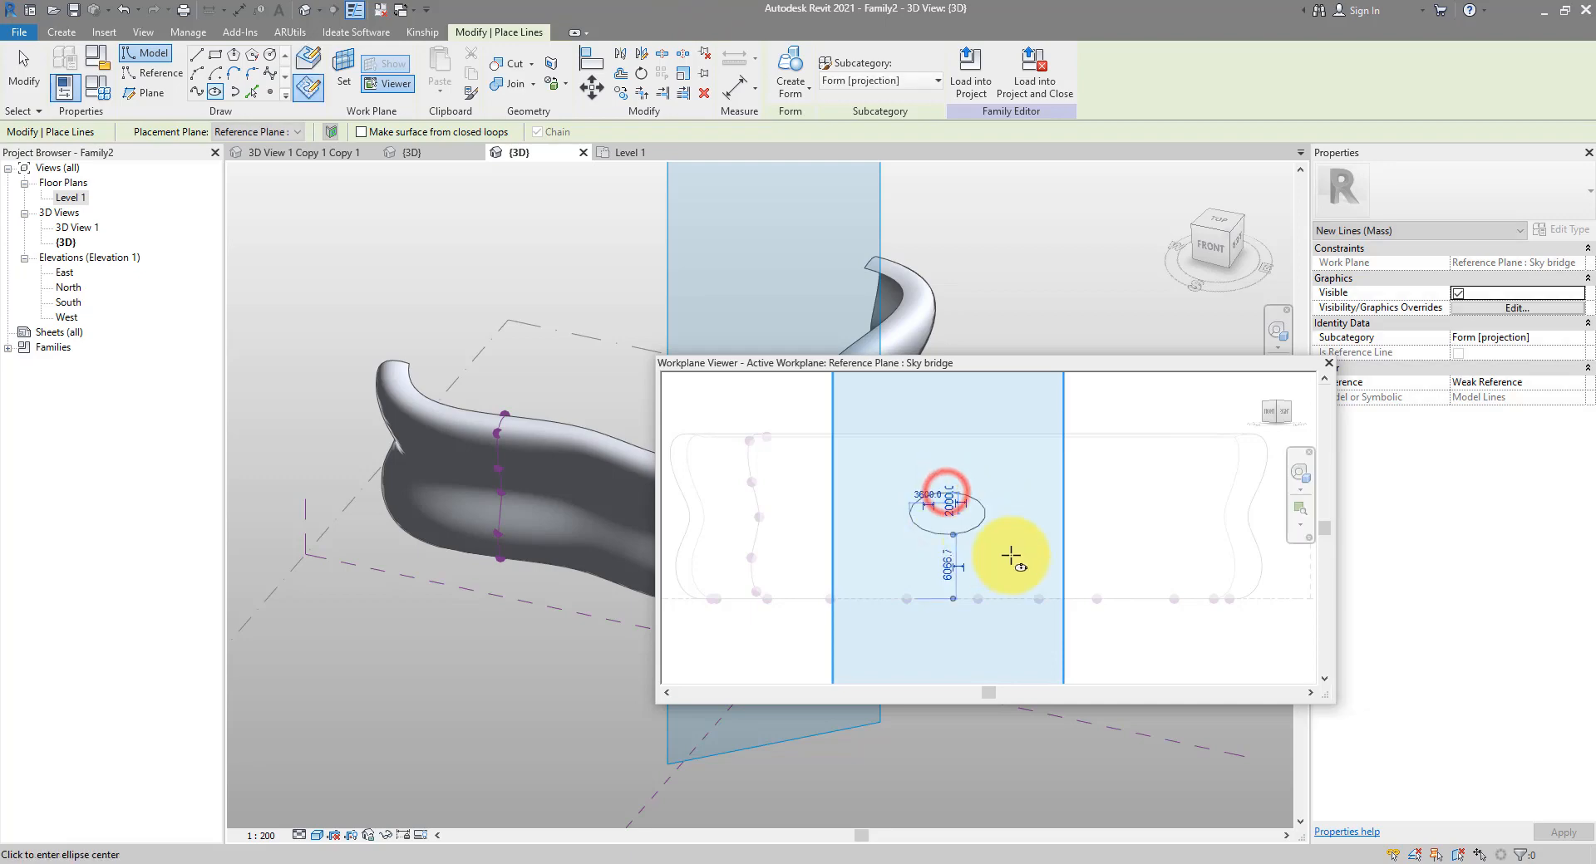
key(Escape)
key(Escape)
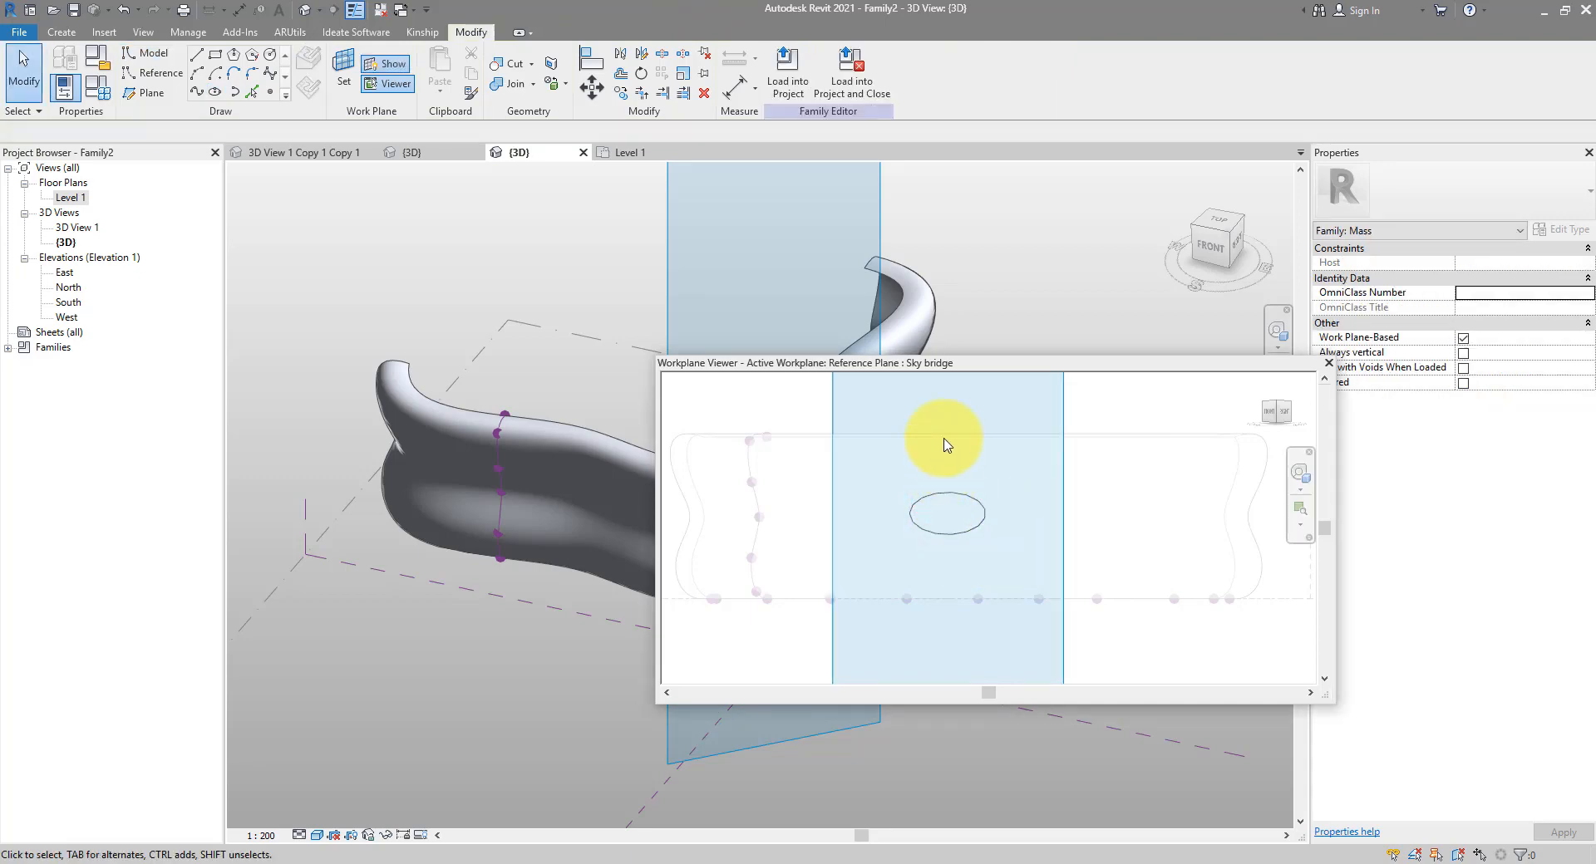
Compare the drawn ellipse with the bridge opening in the Selfridges photo, and close the Workplane Viewer
key(alt+Tab)
drag(775, 364, 621, 361)
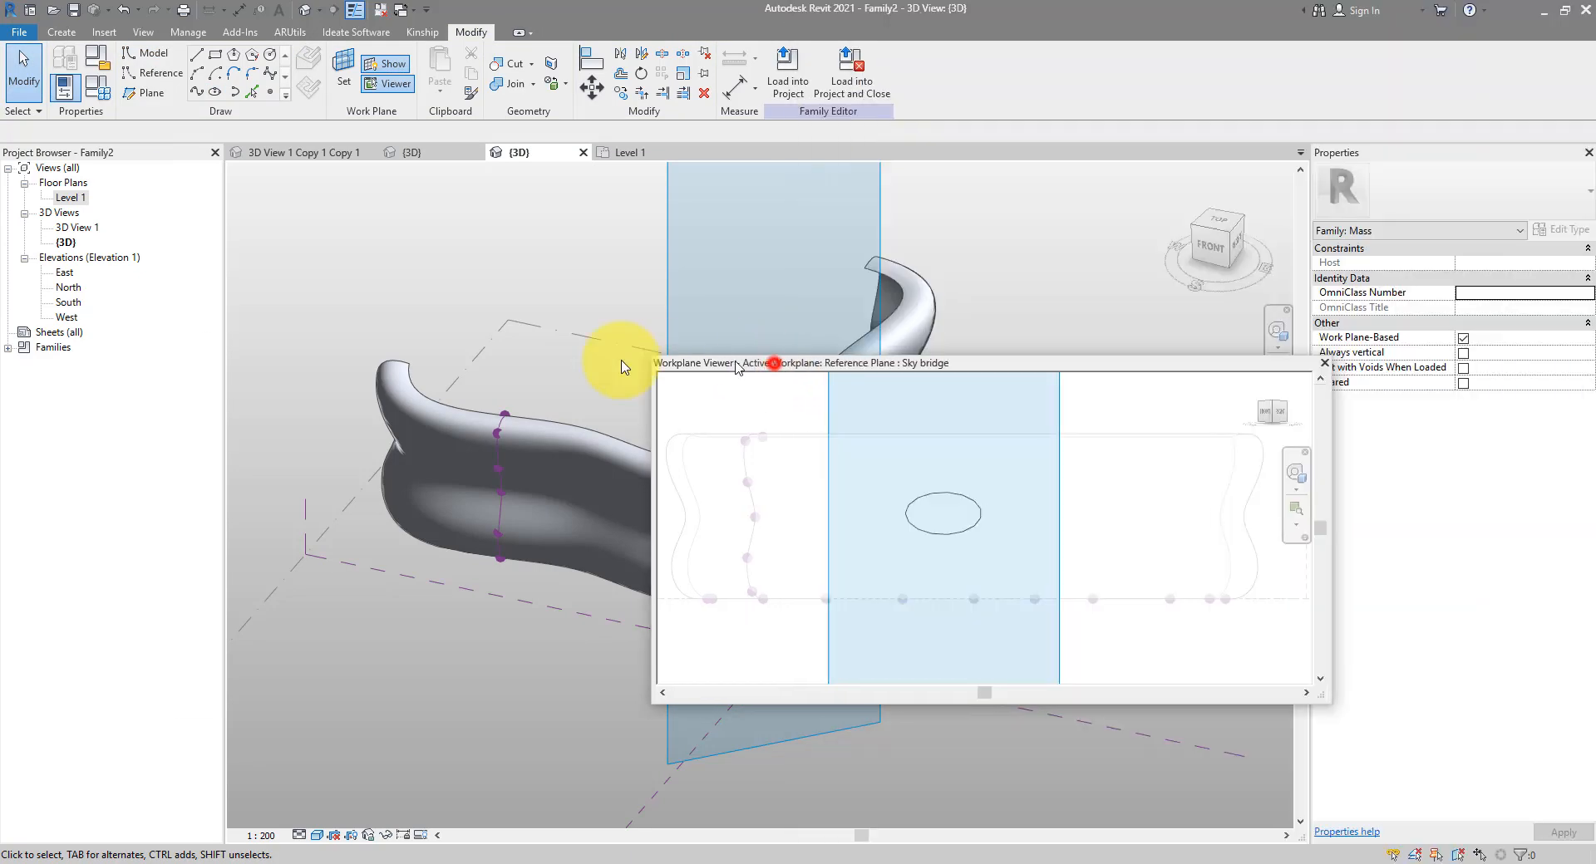
key(alt+Tab)
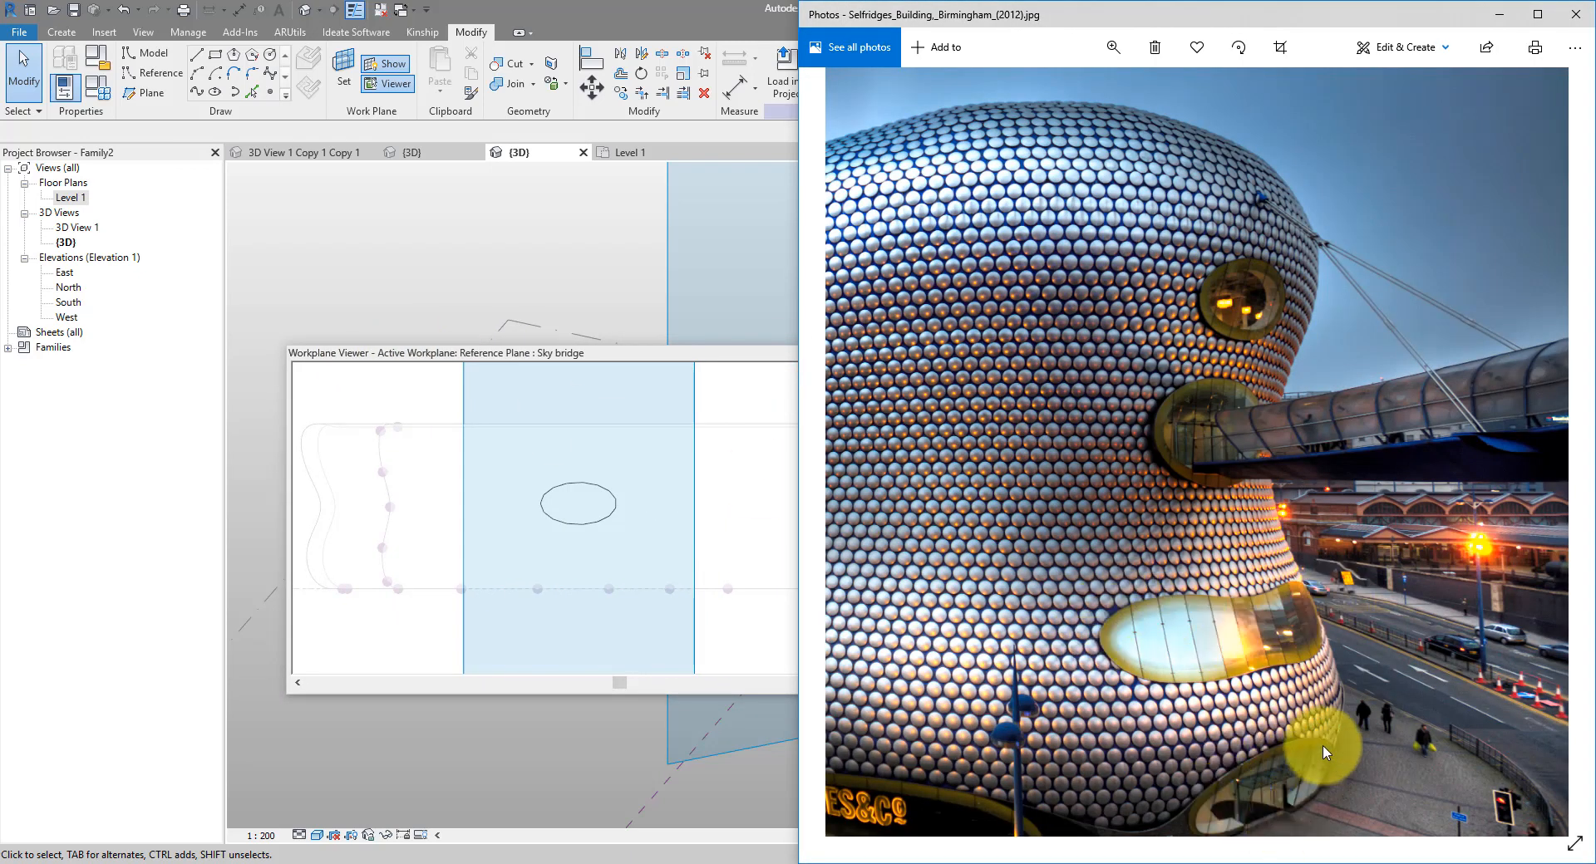
click(591, 8)
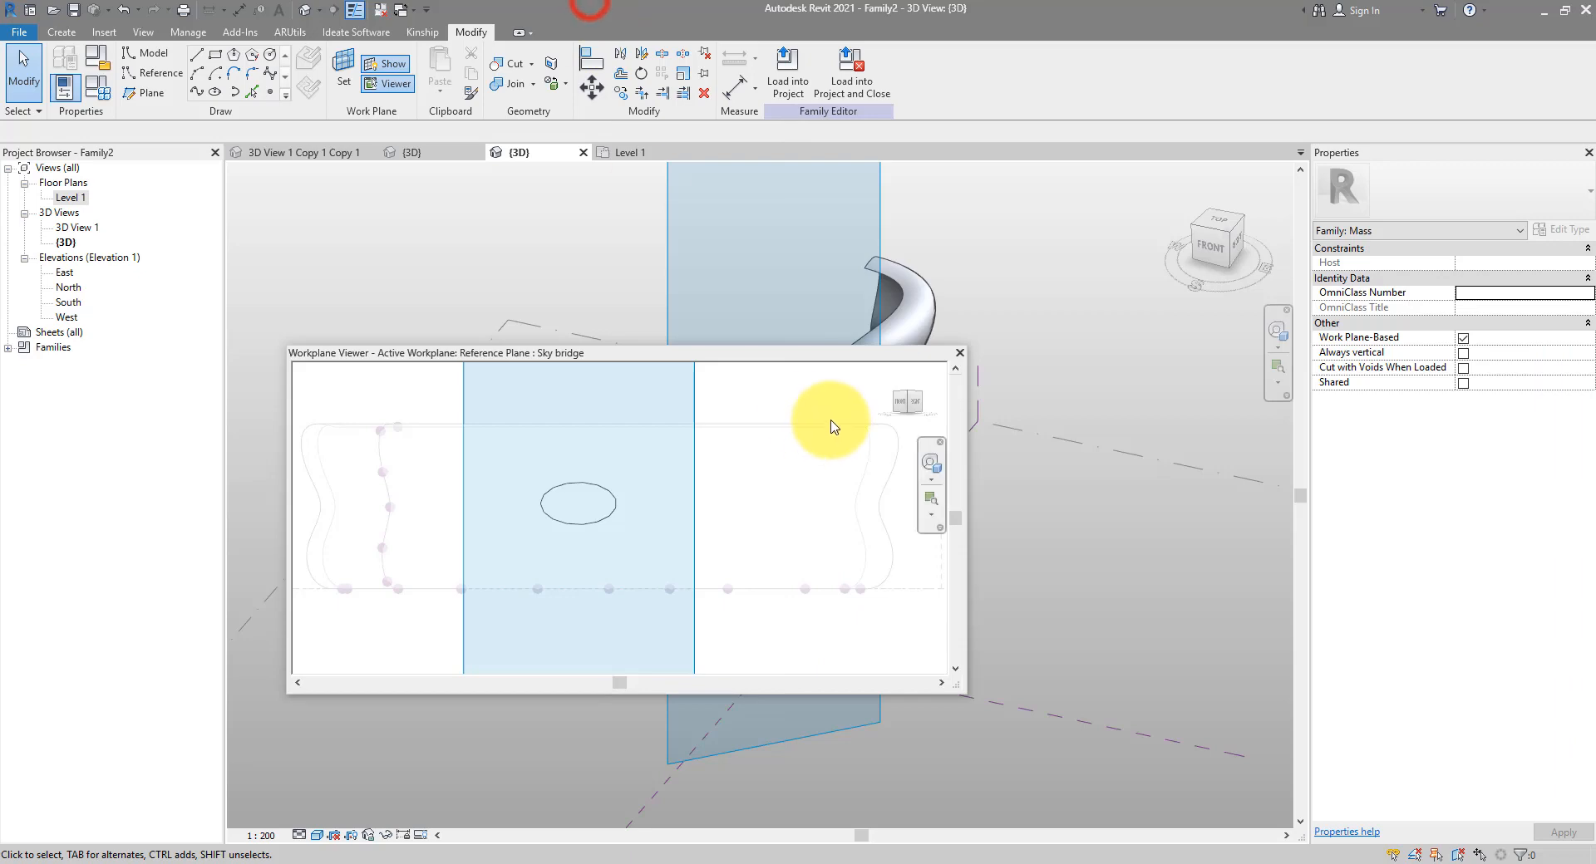
click(960, 355)
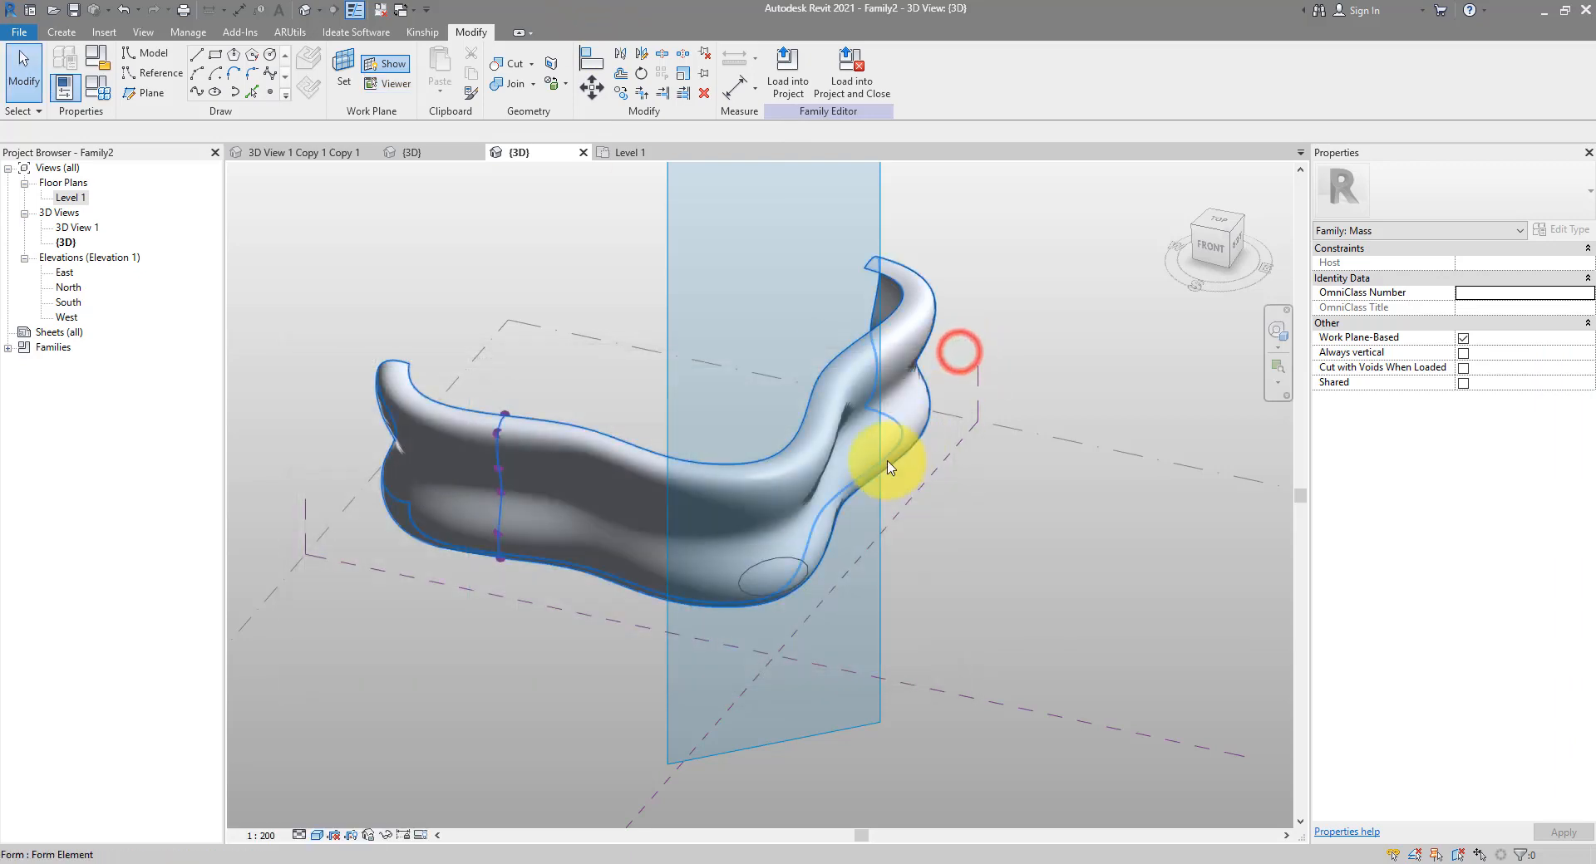
Create a solid form from the ellipse and extend its inner face through the curved wall to a length of about 15,560 mm
click(800, 572)
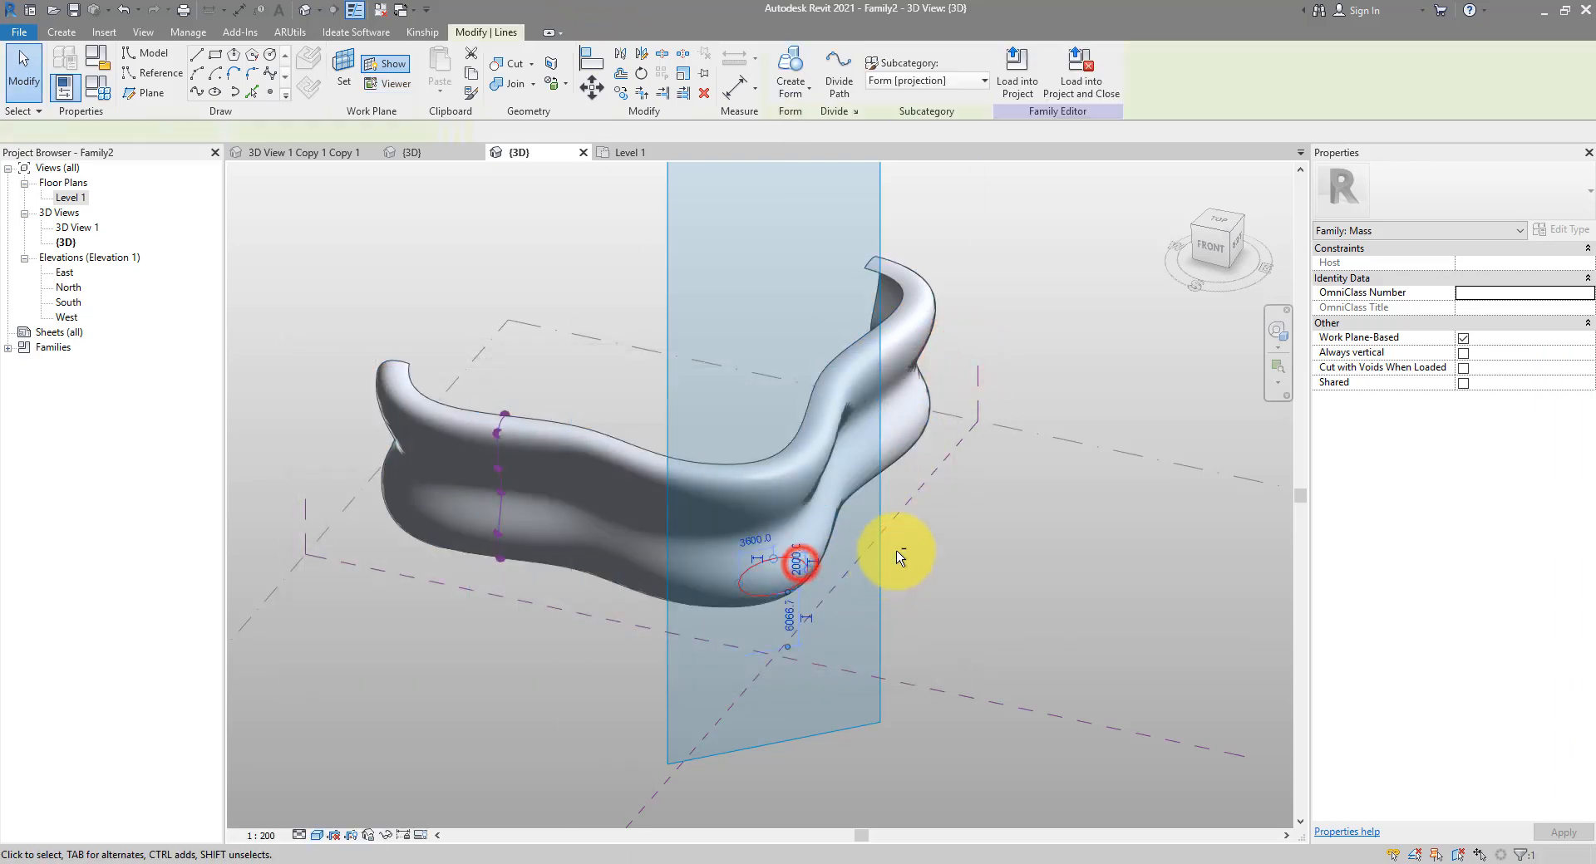
shift+middle_drag(904, 552, 940, 570)
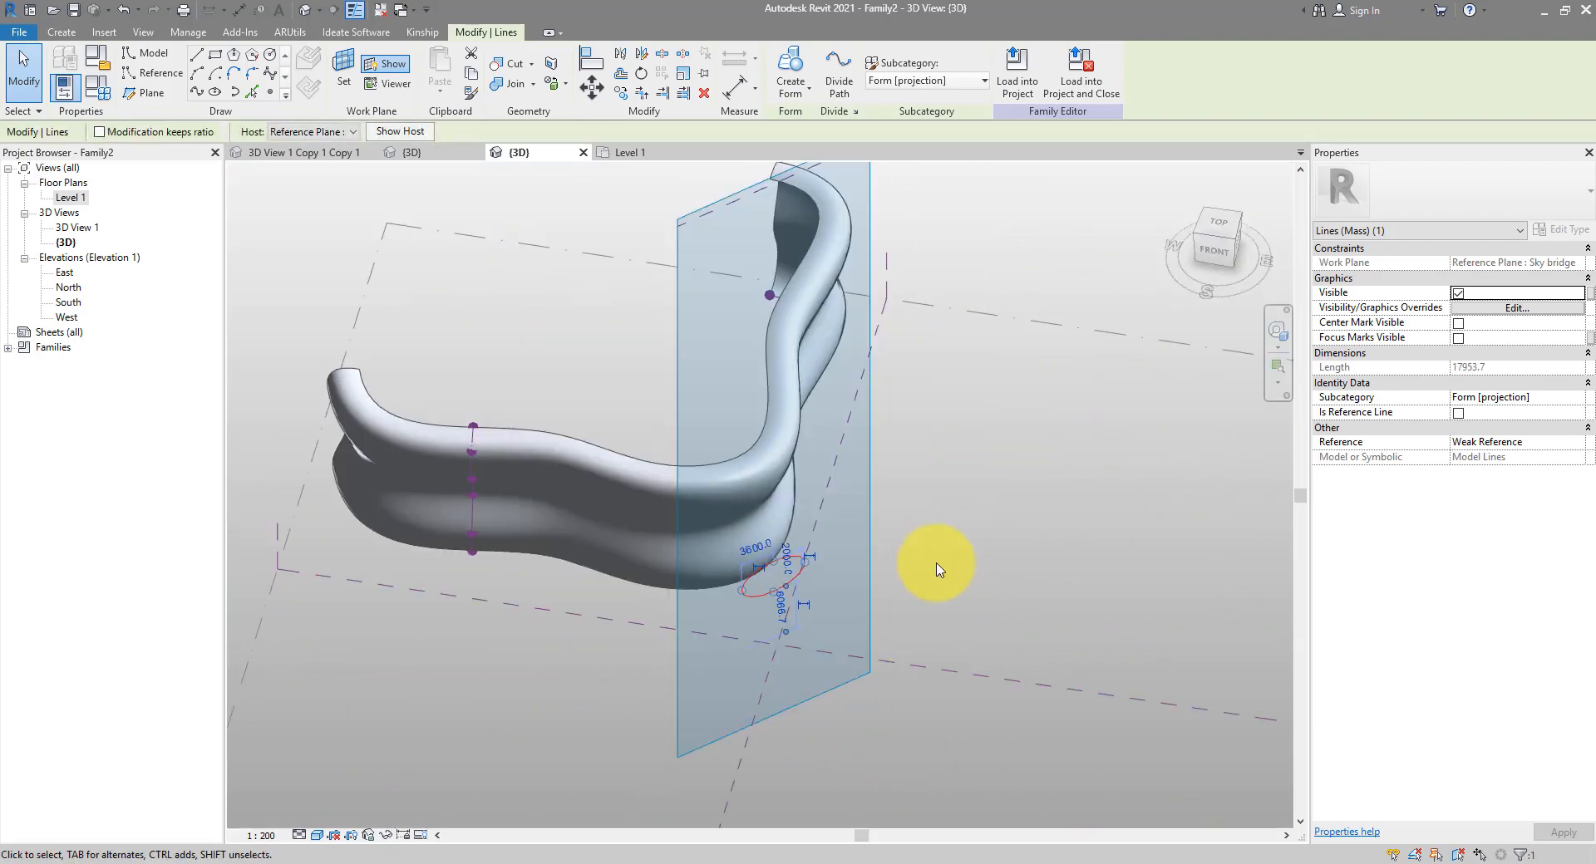
click(793, 75)
shift+middle_drag(784, 552, 748, 612)
click(712, 553)
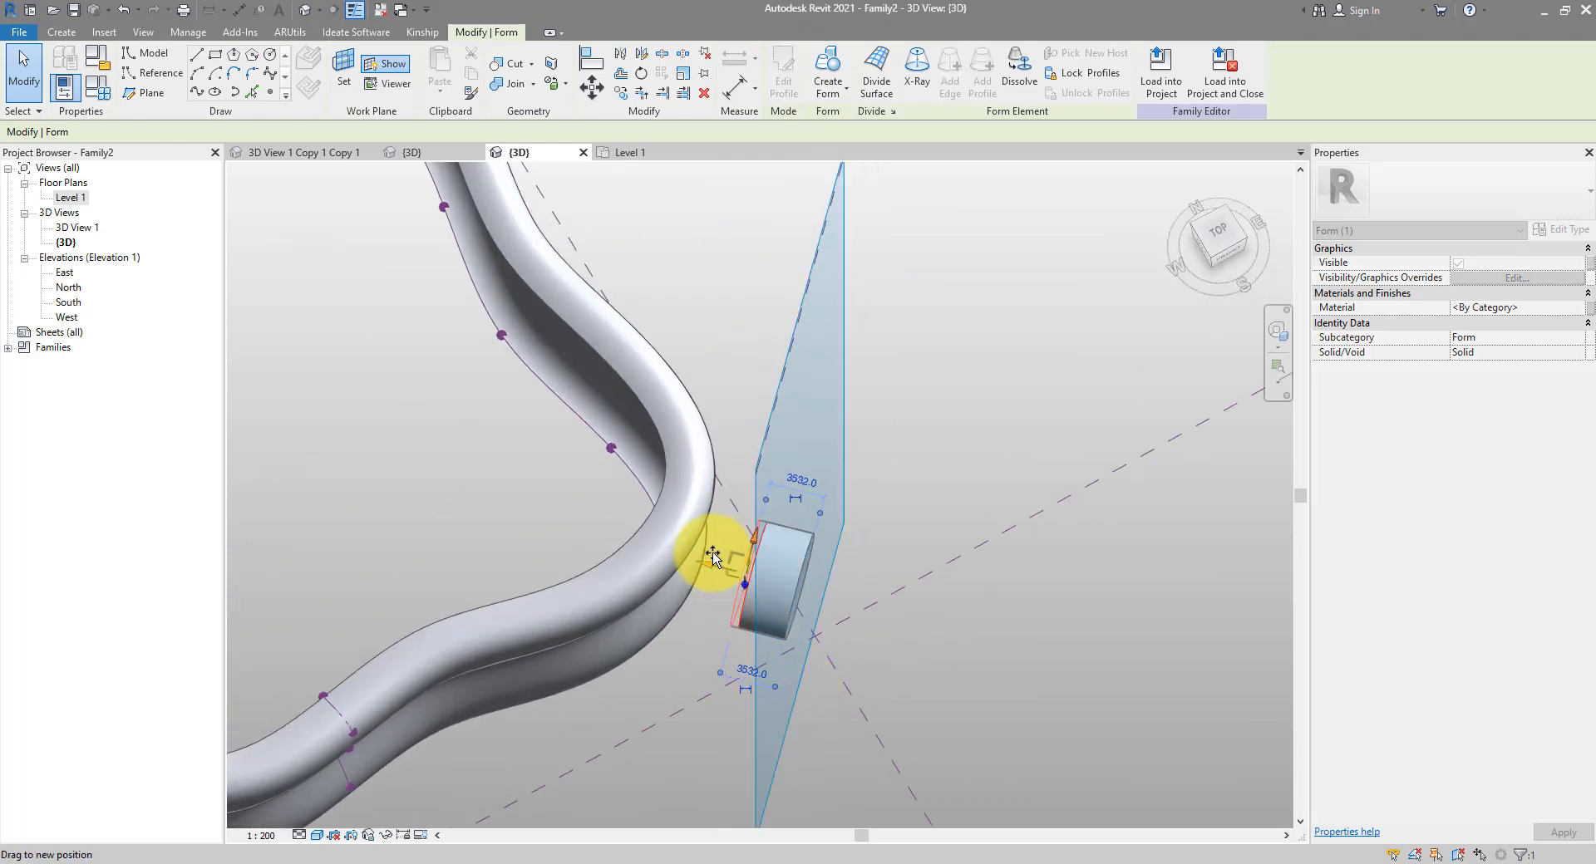
drag(712, 555, 503, 503)
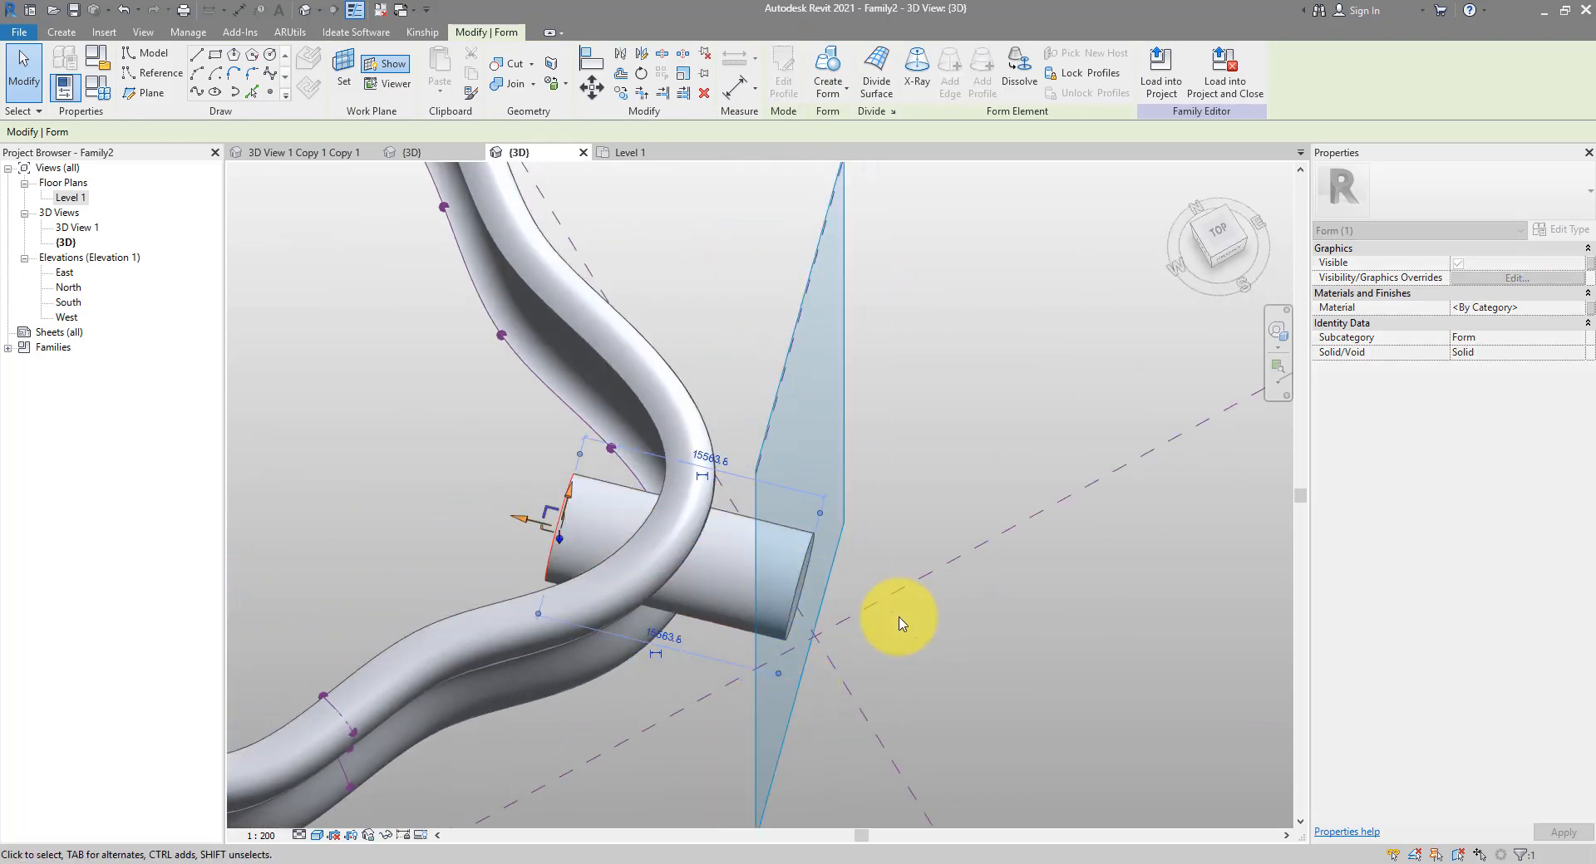
Change the elliptical bridge form from Solid to Void so it cuts the curved mass
shift+middle_drag(901, 623, 1262, 463)
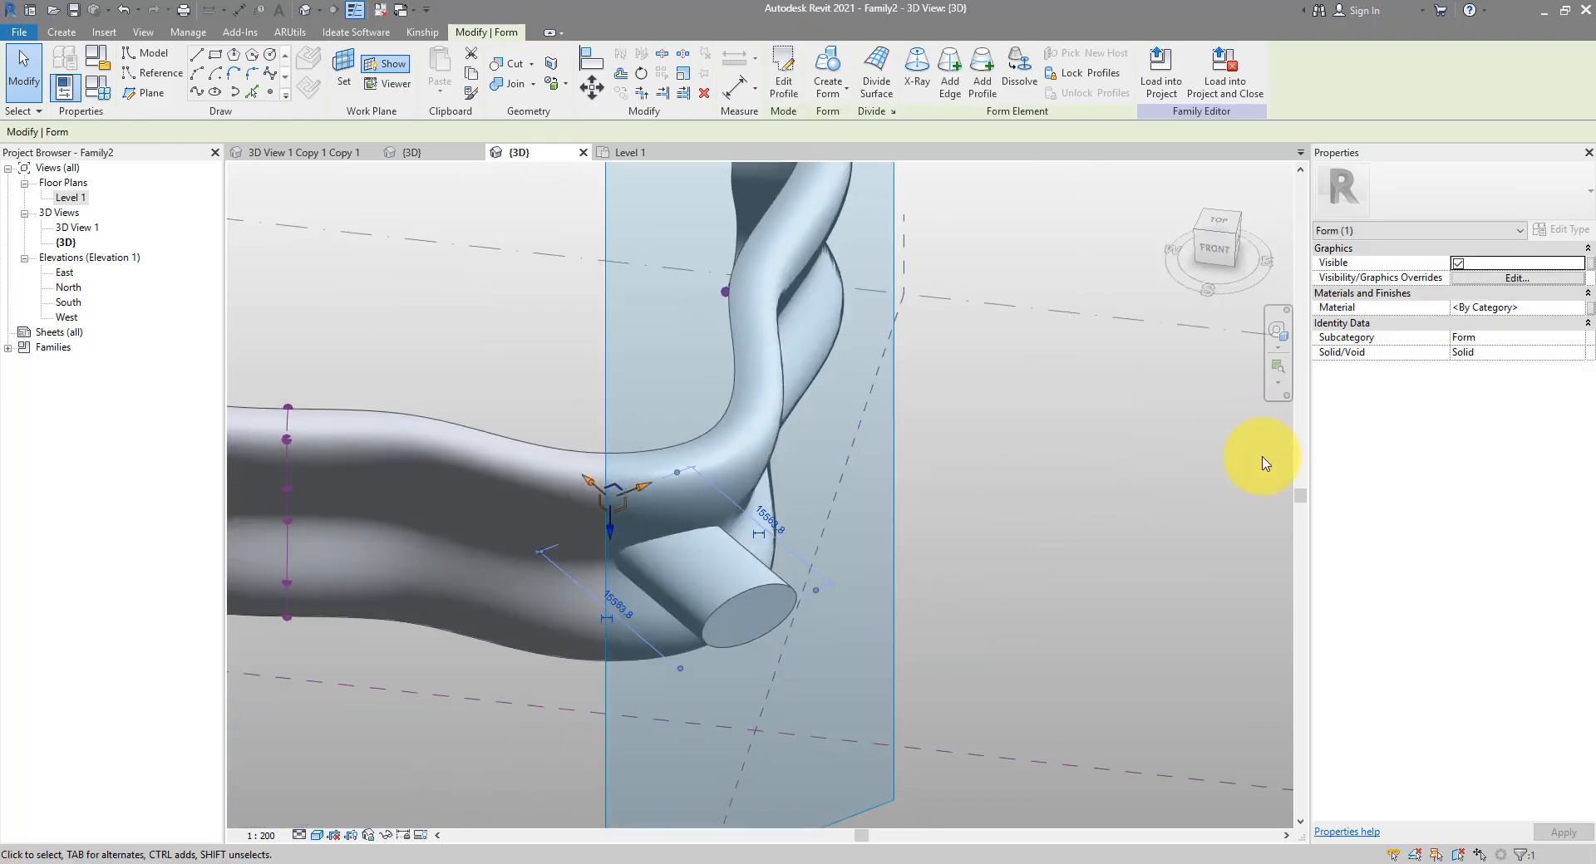
click(1577, 352)
click(1469, 374)
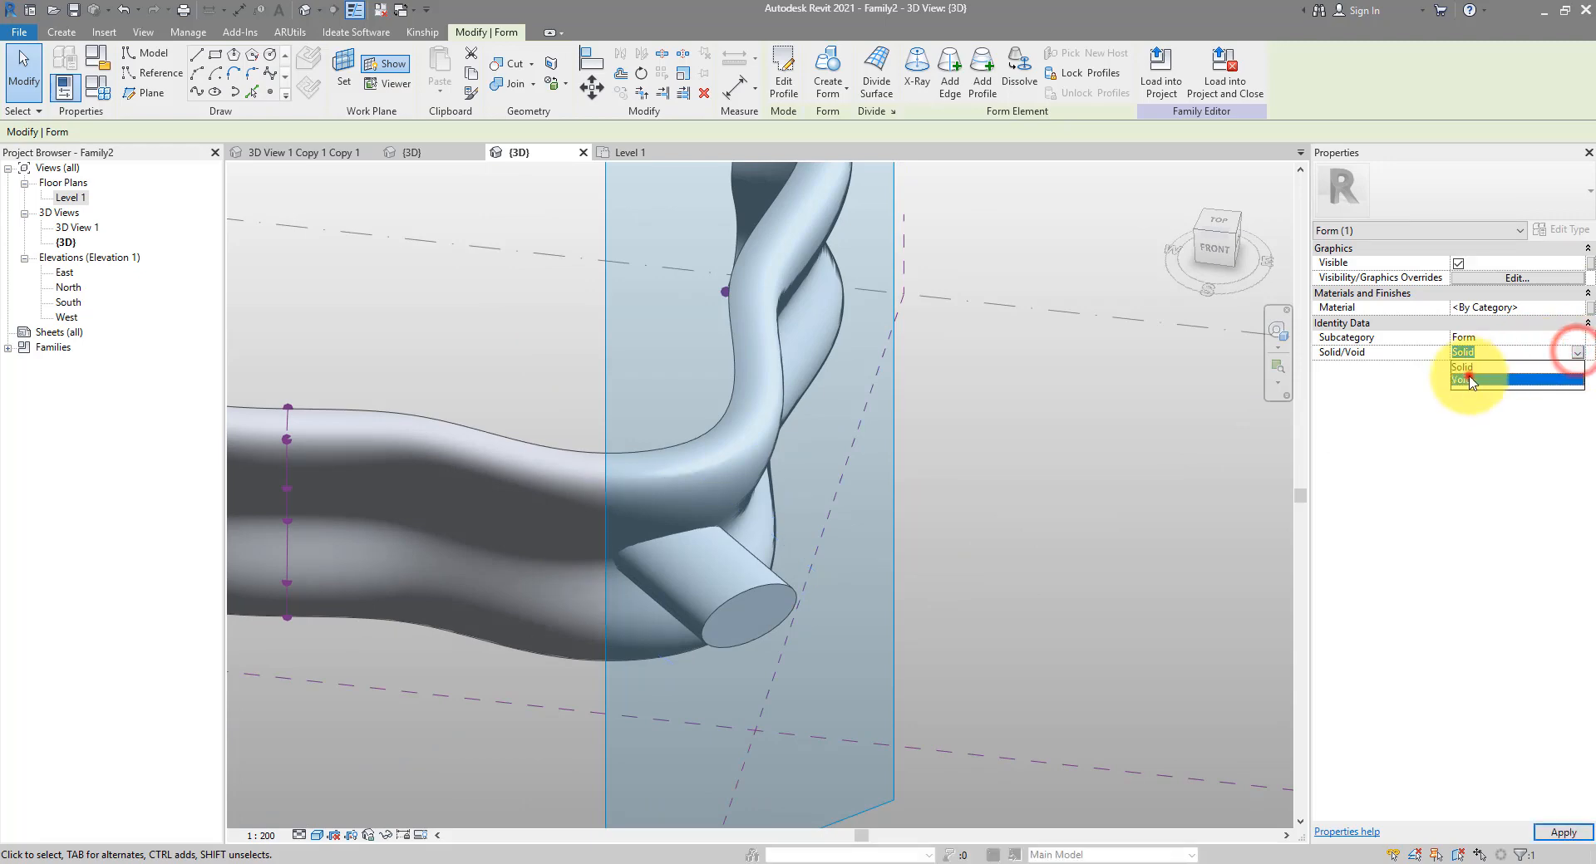
click(926, 512)
shift+middle_drag(924, 509, 936, 670)
Shift the elliptical void slightly sideways along the Sky bridge plane to centre it on the curved corner of the mass
click(748, 606)
shift+middle_drag(860, 568, 778, 591)
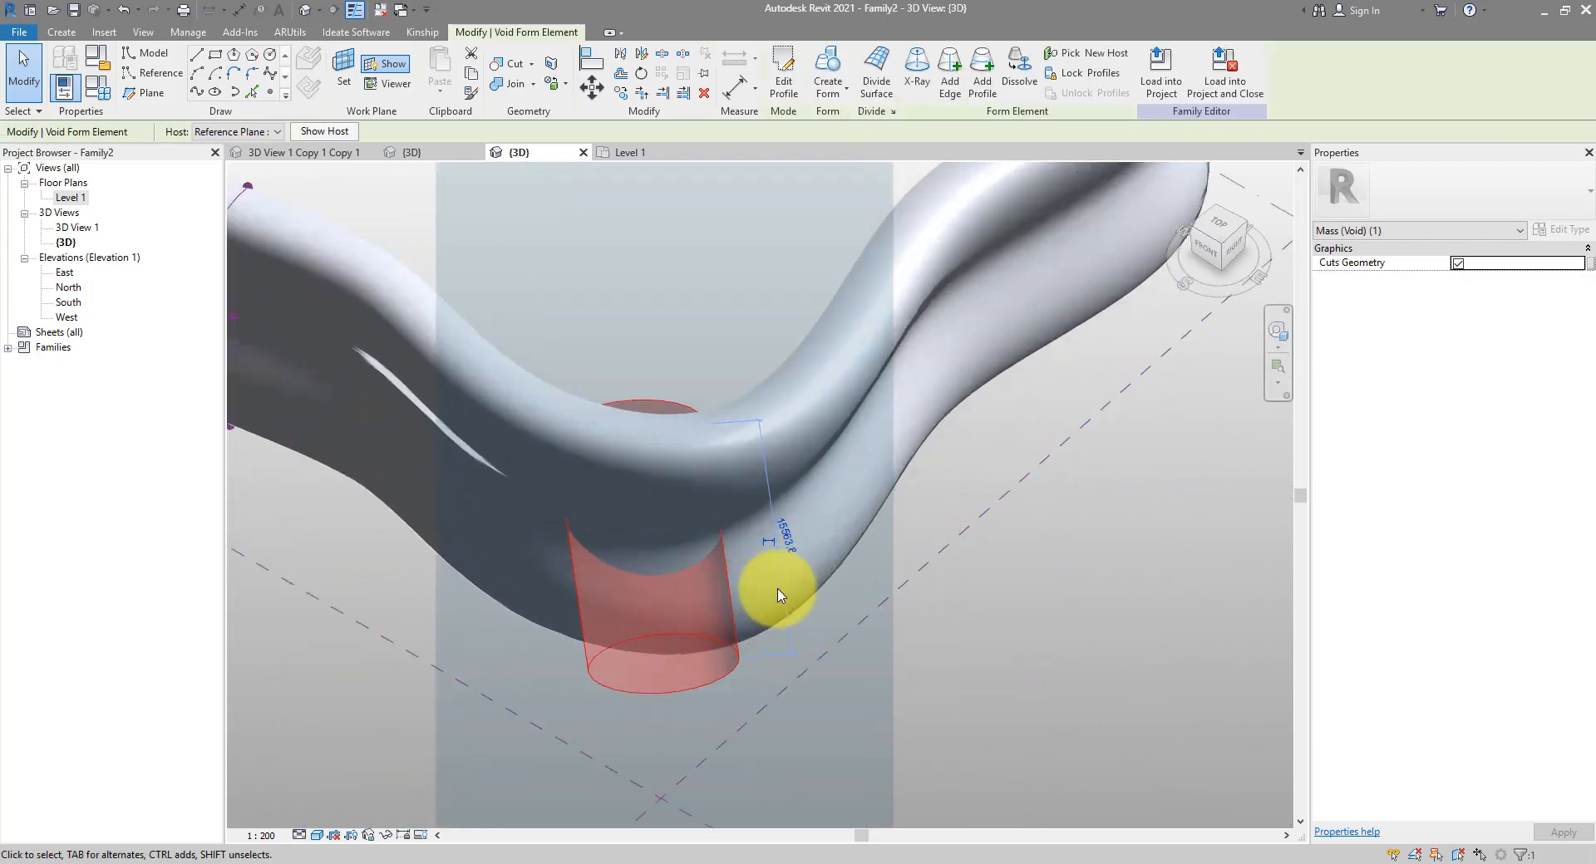
click(740, 551)
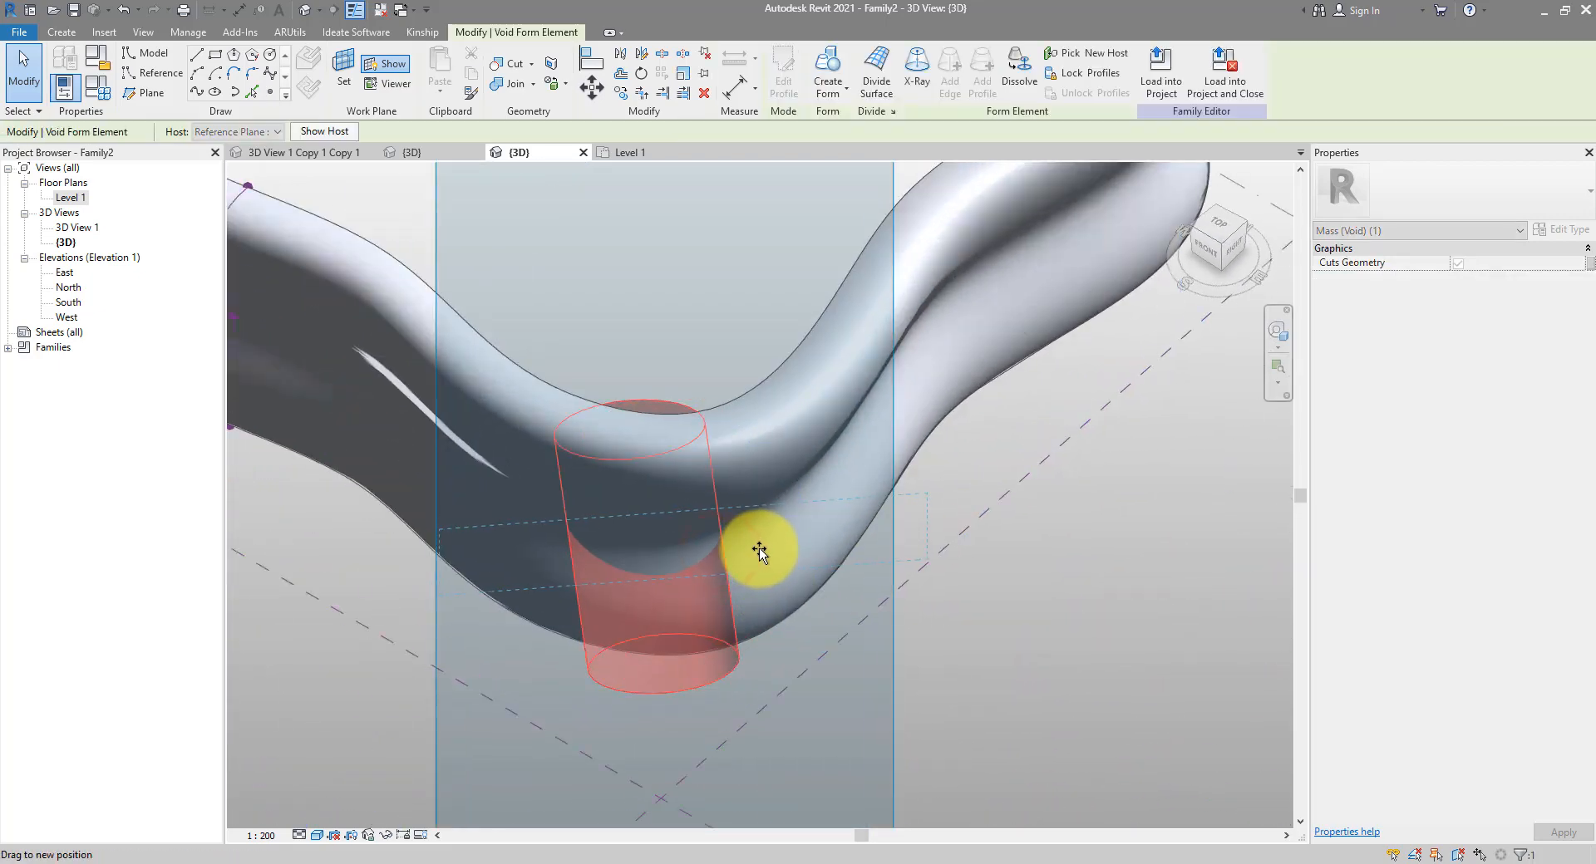
drag(759, 549, 766, 551)
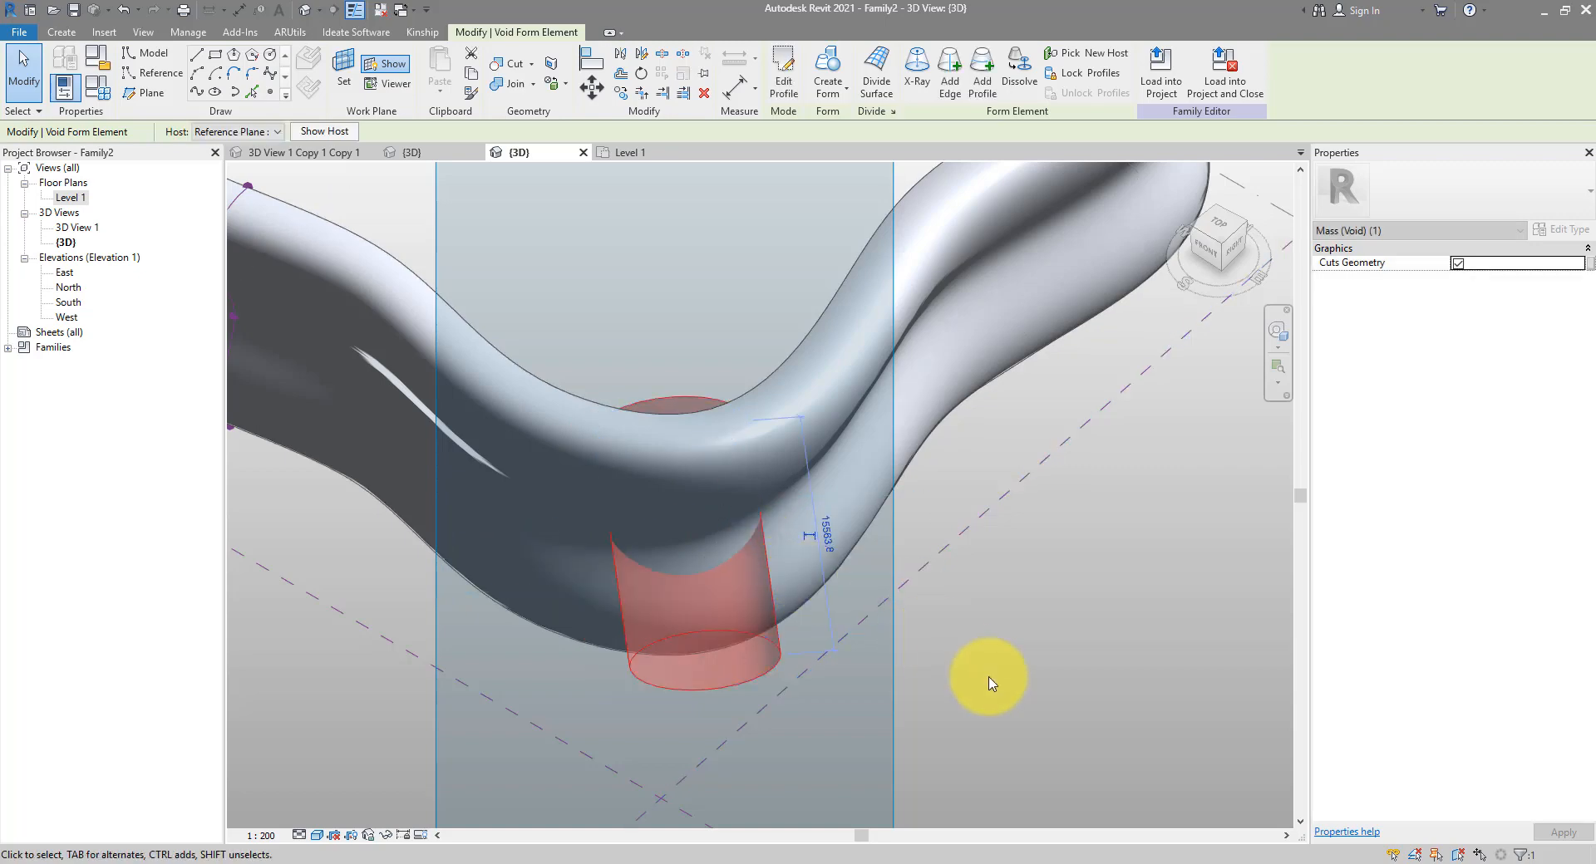
click(989, 680)
Turn off the display of the active work plane in the 3D view
shift+middle_drag(919, 676, 453, 226)
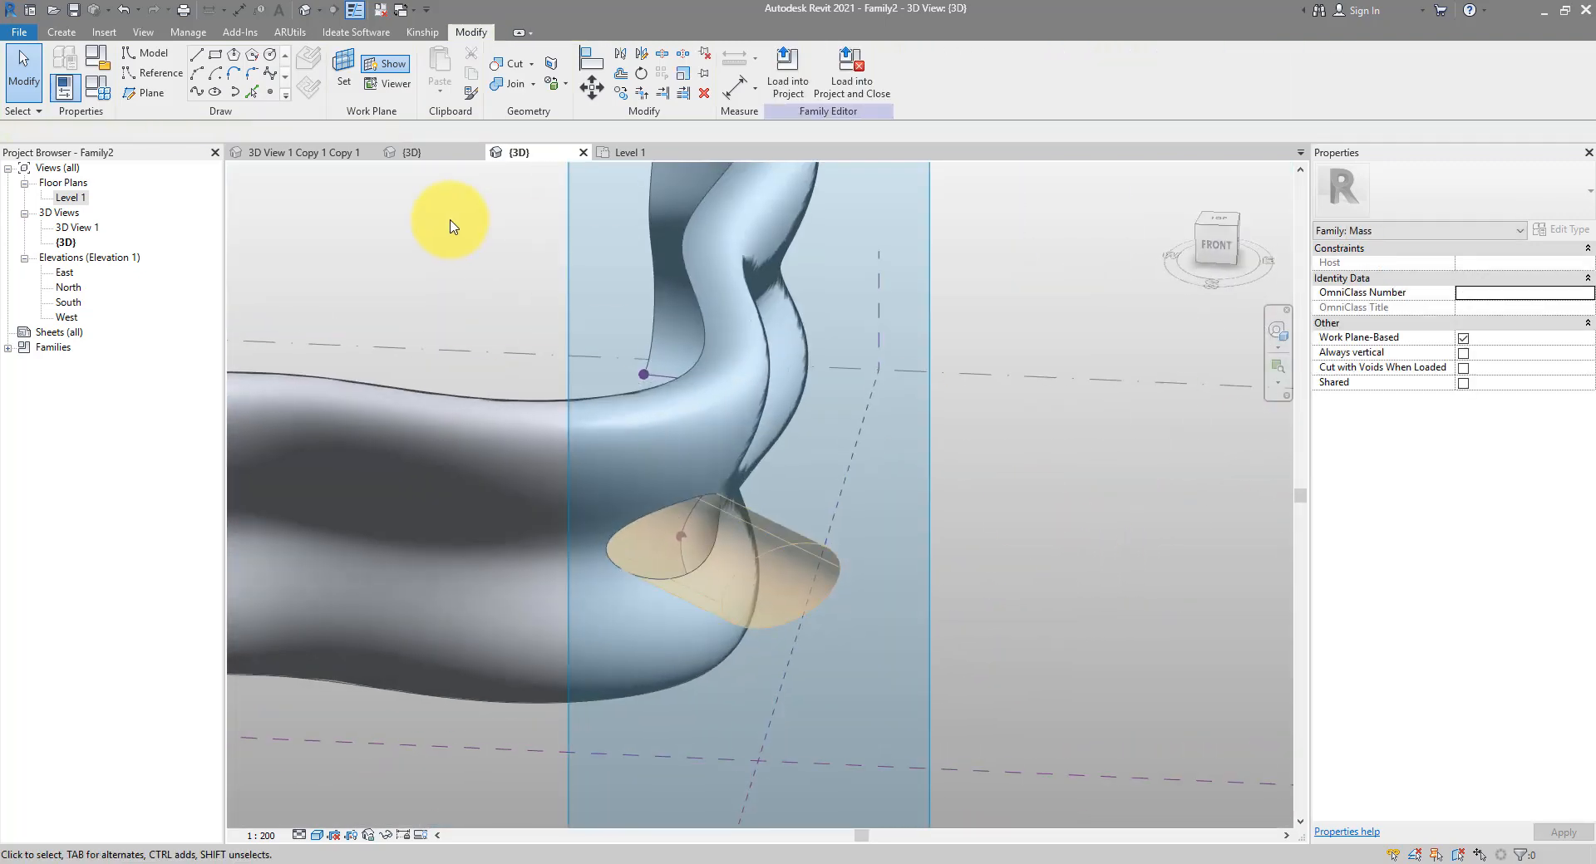
click(388, 66)
shift+middle_drag(1033, 508, 856, 630)
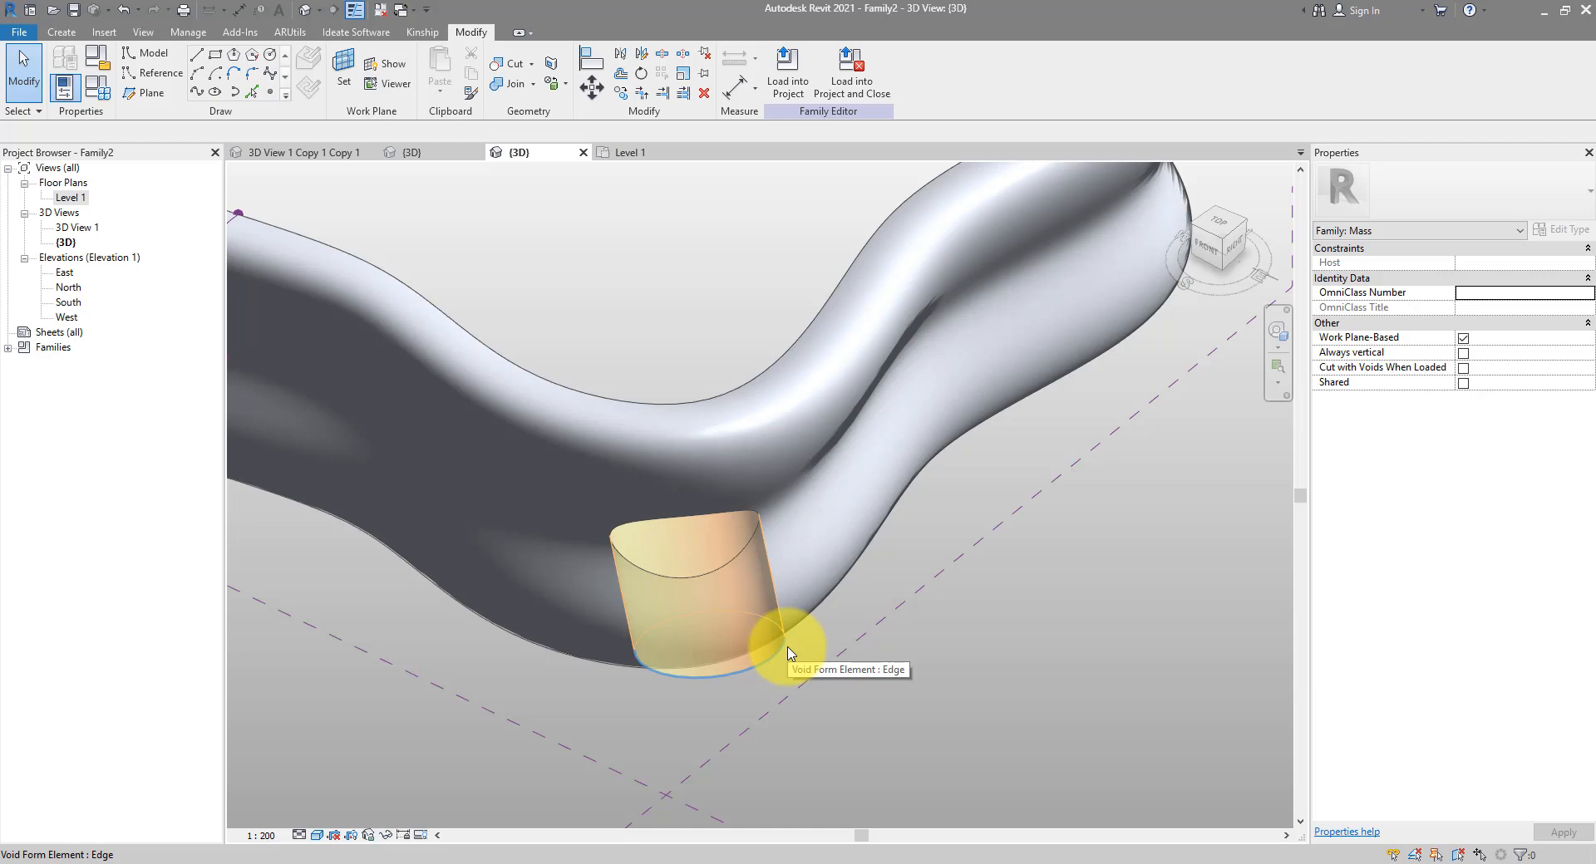
Inspect the void cut and cycle the selection at the wall's upper edge between the swept form and its joined solid geometry
shift+middle_drag(815, 474, 982, 633)
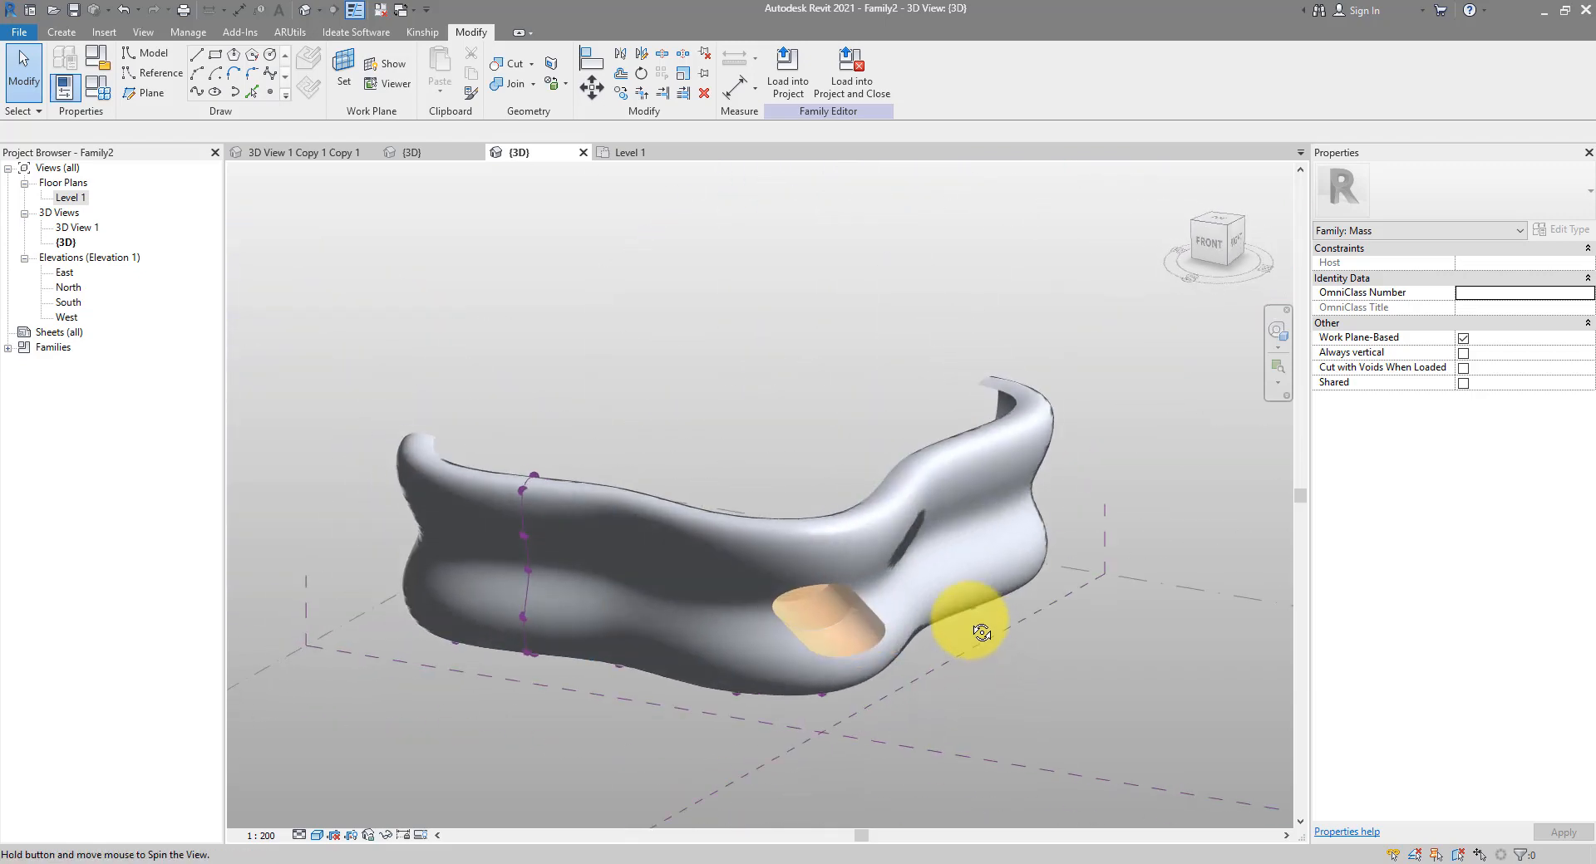
scroll(982, 632, up, 2)
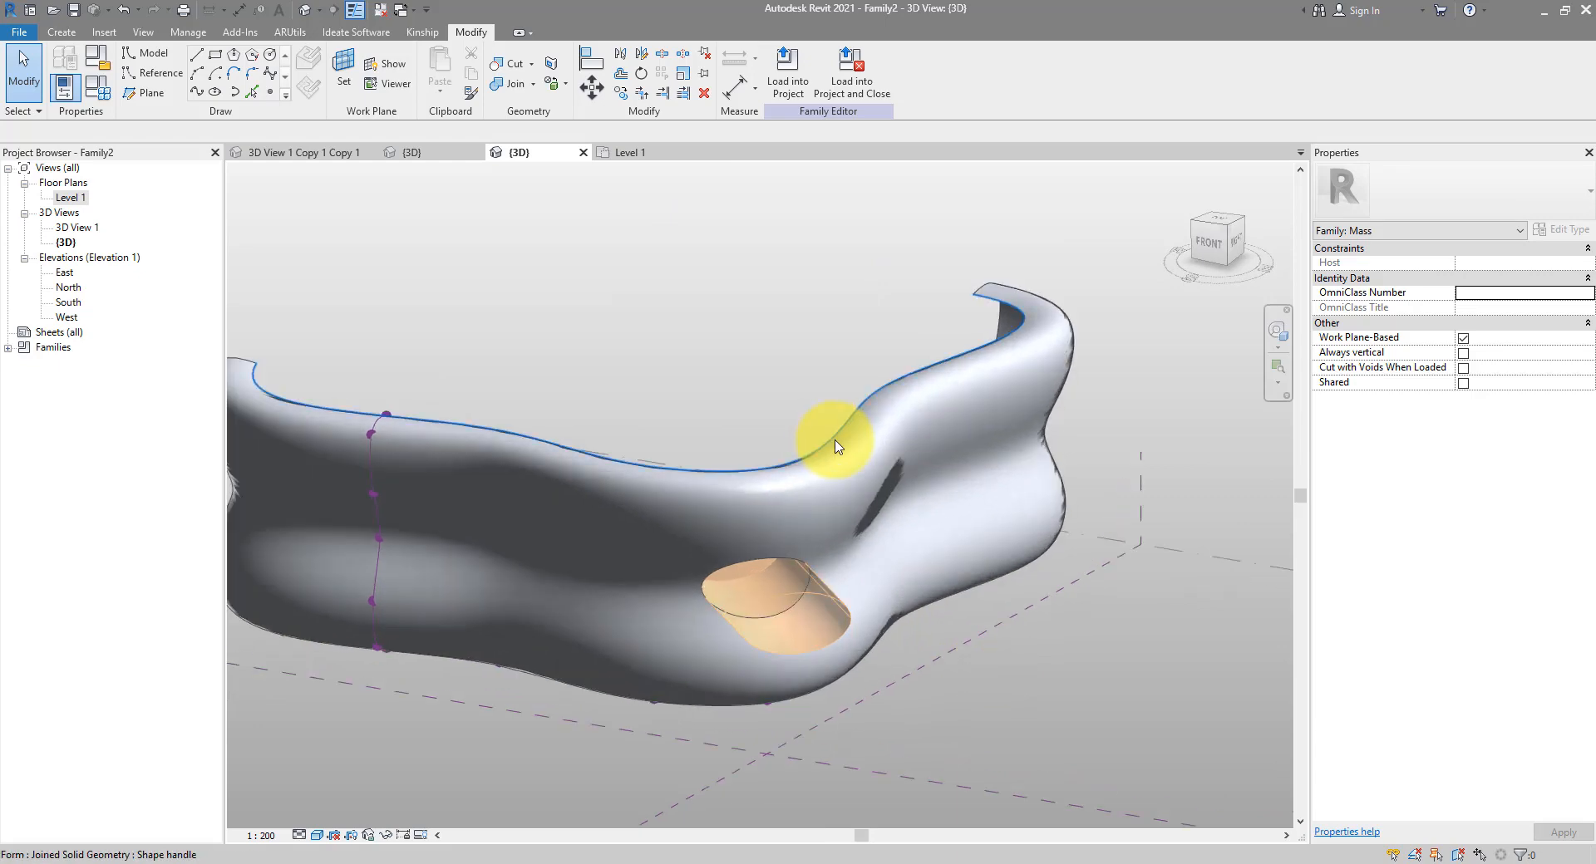
scroll(836, 448, up, 3)
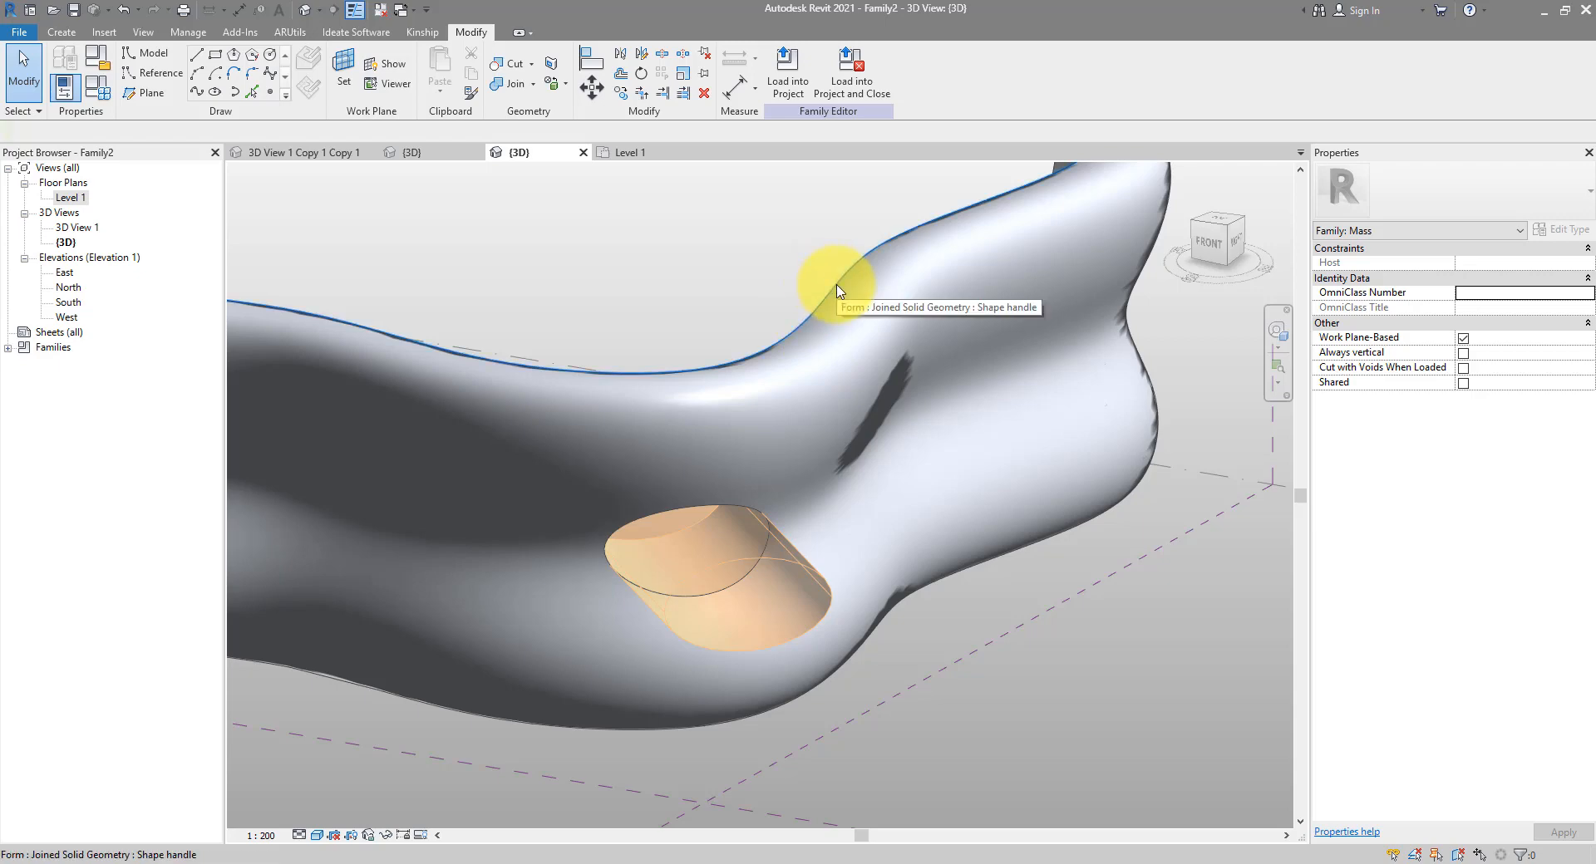
key(Tab)
click(837, 289)
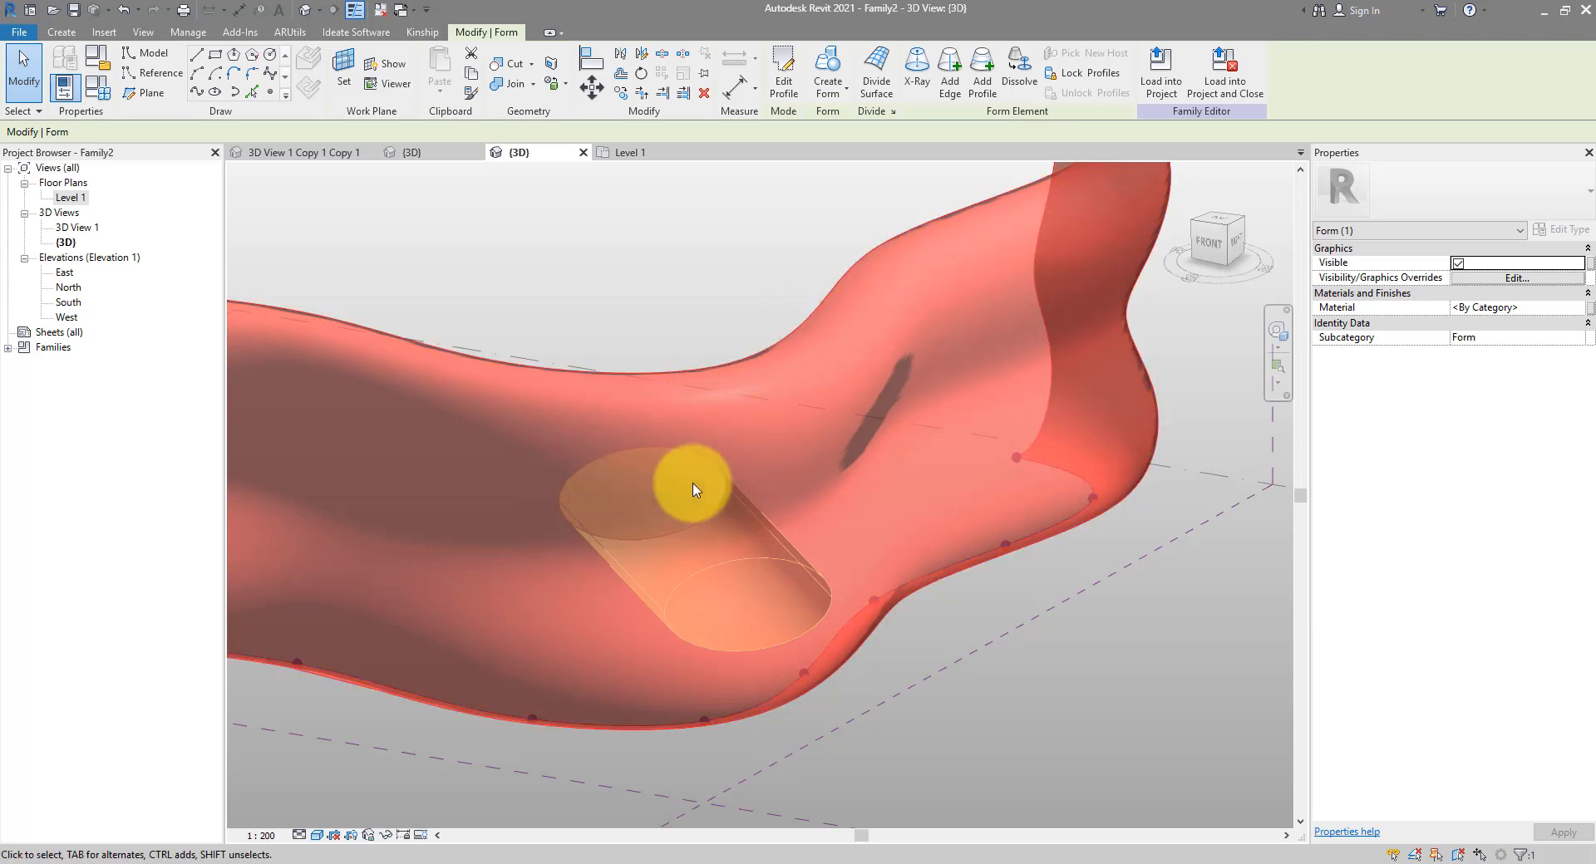
click(760, 268)
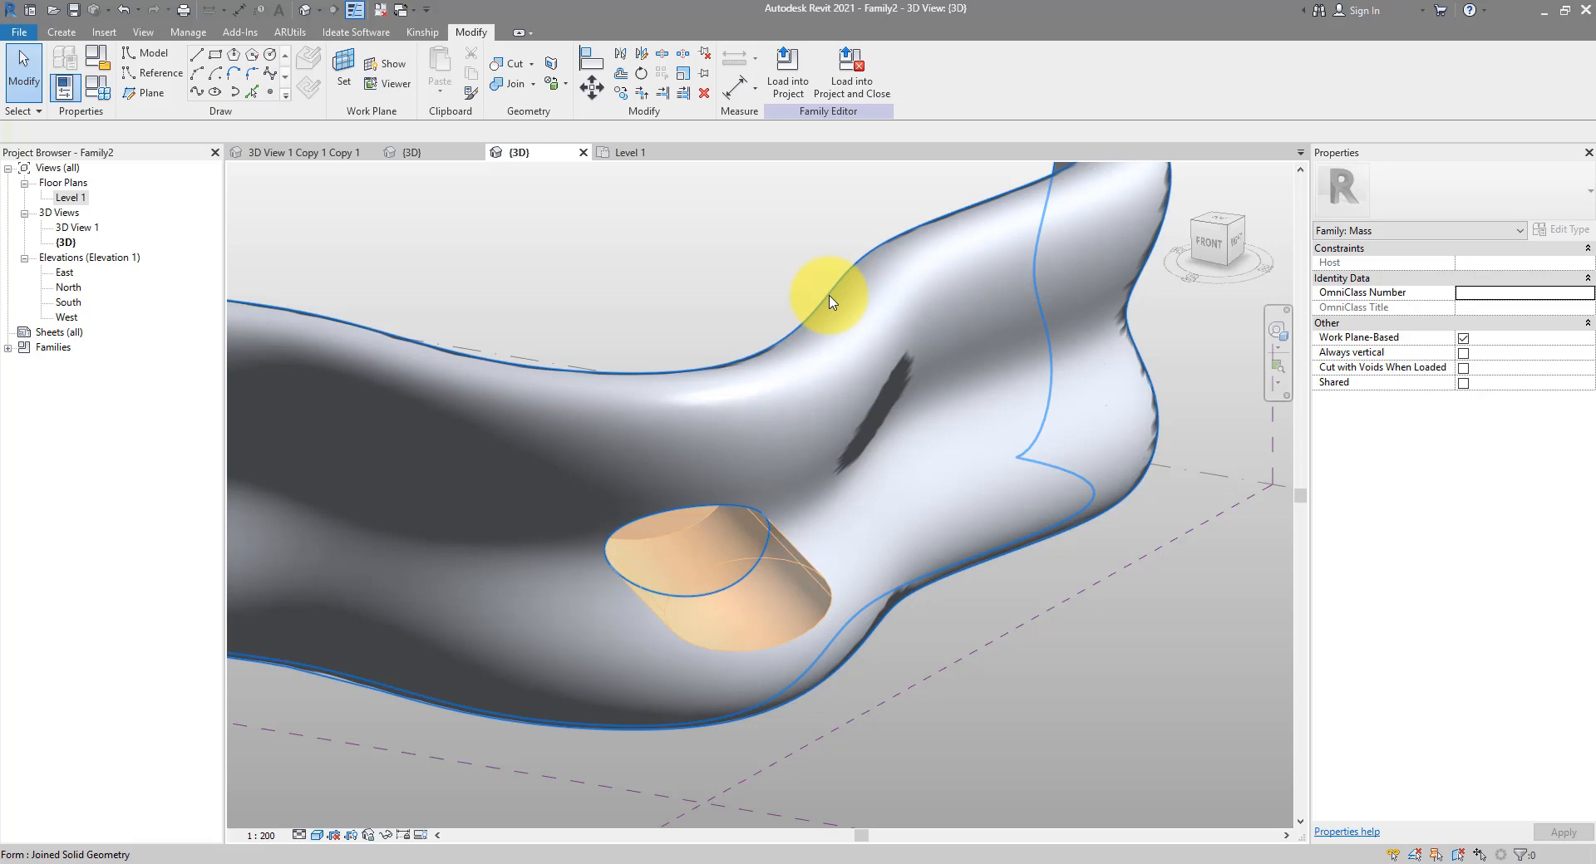
click(831, 298)
shift+middle_drag(829, 292, 920, 307)
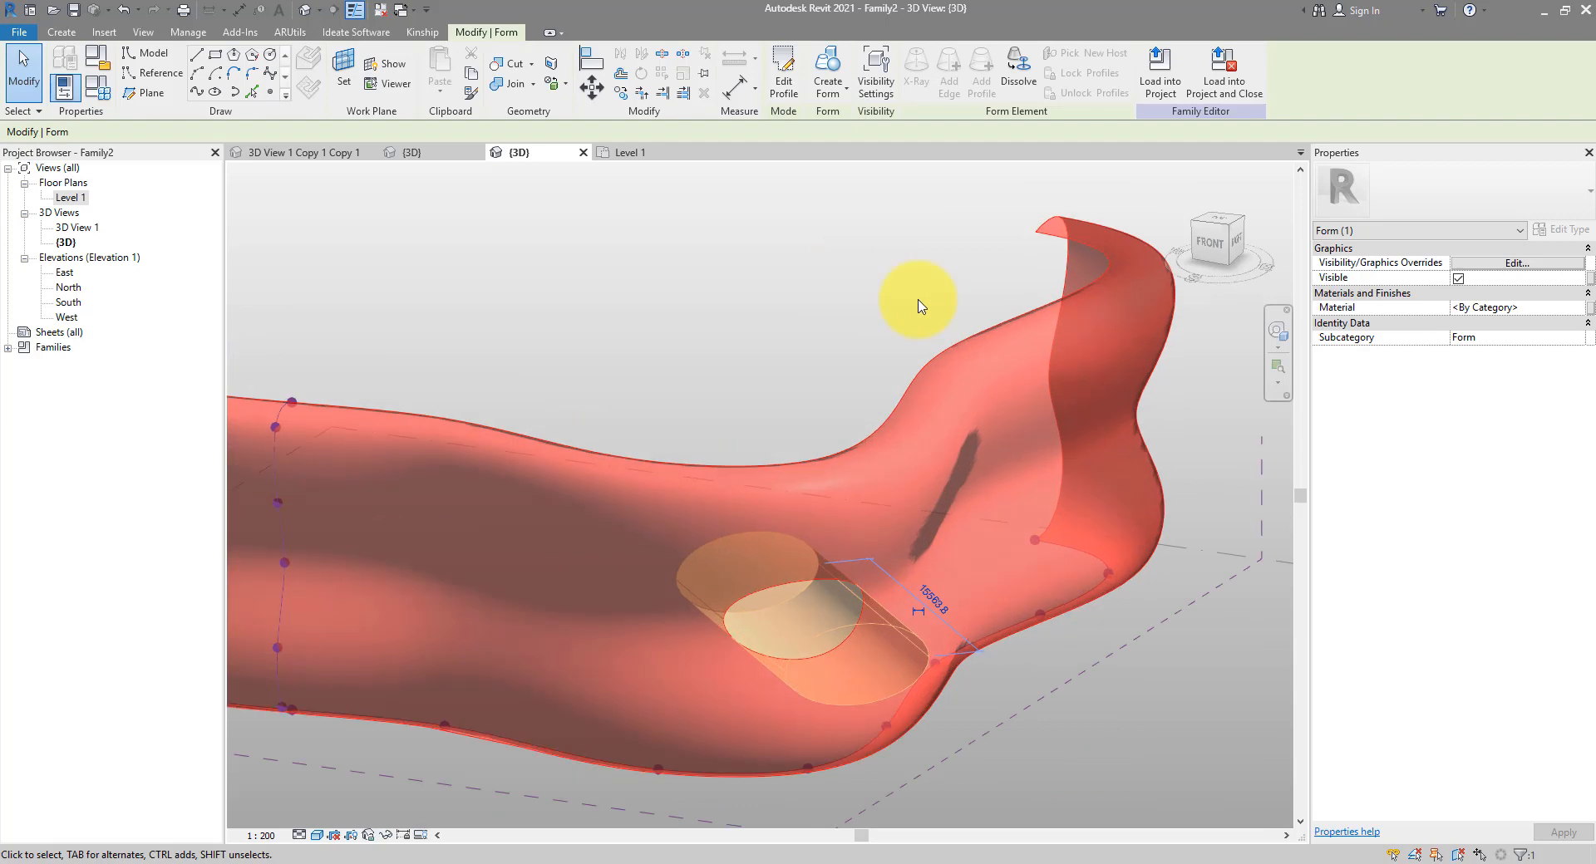
Select the joined solid face of the curved mass and divide its surface into a UV grid
middle_drag(921, 307, 890, 286)
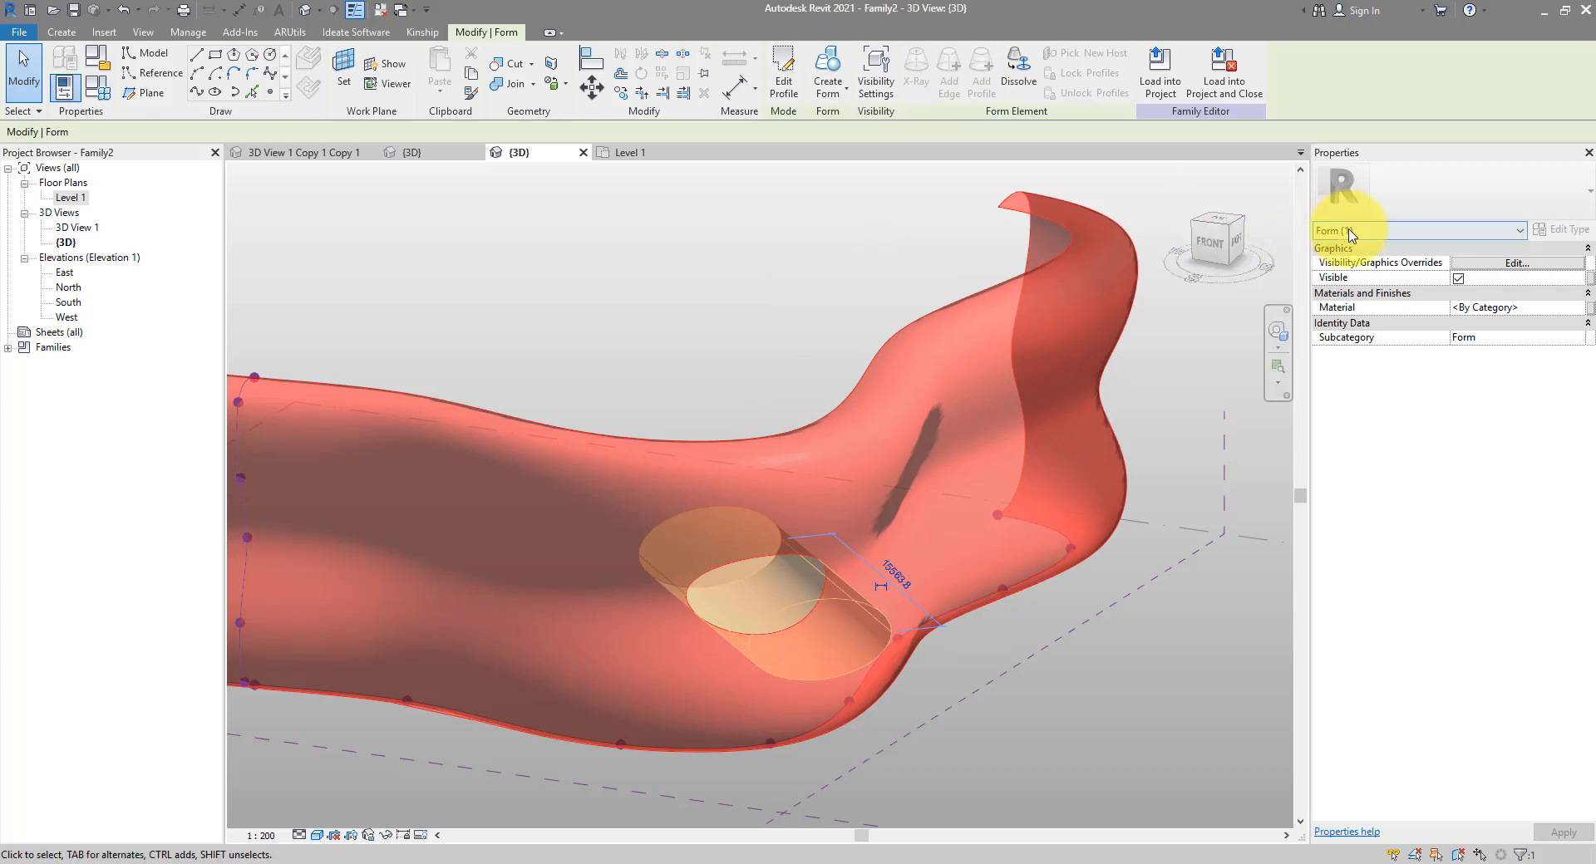
click(849, 311)
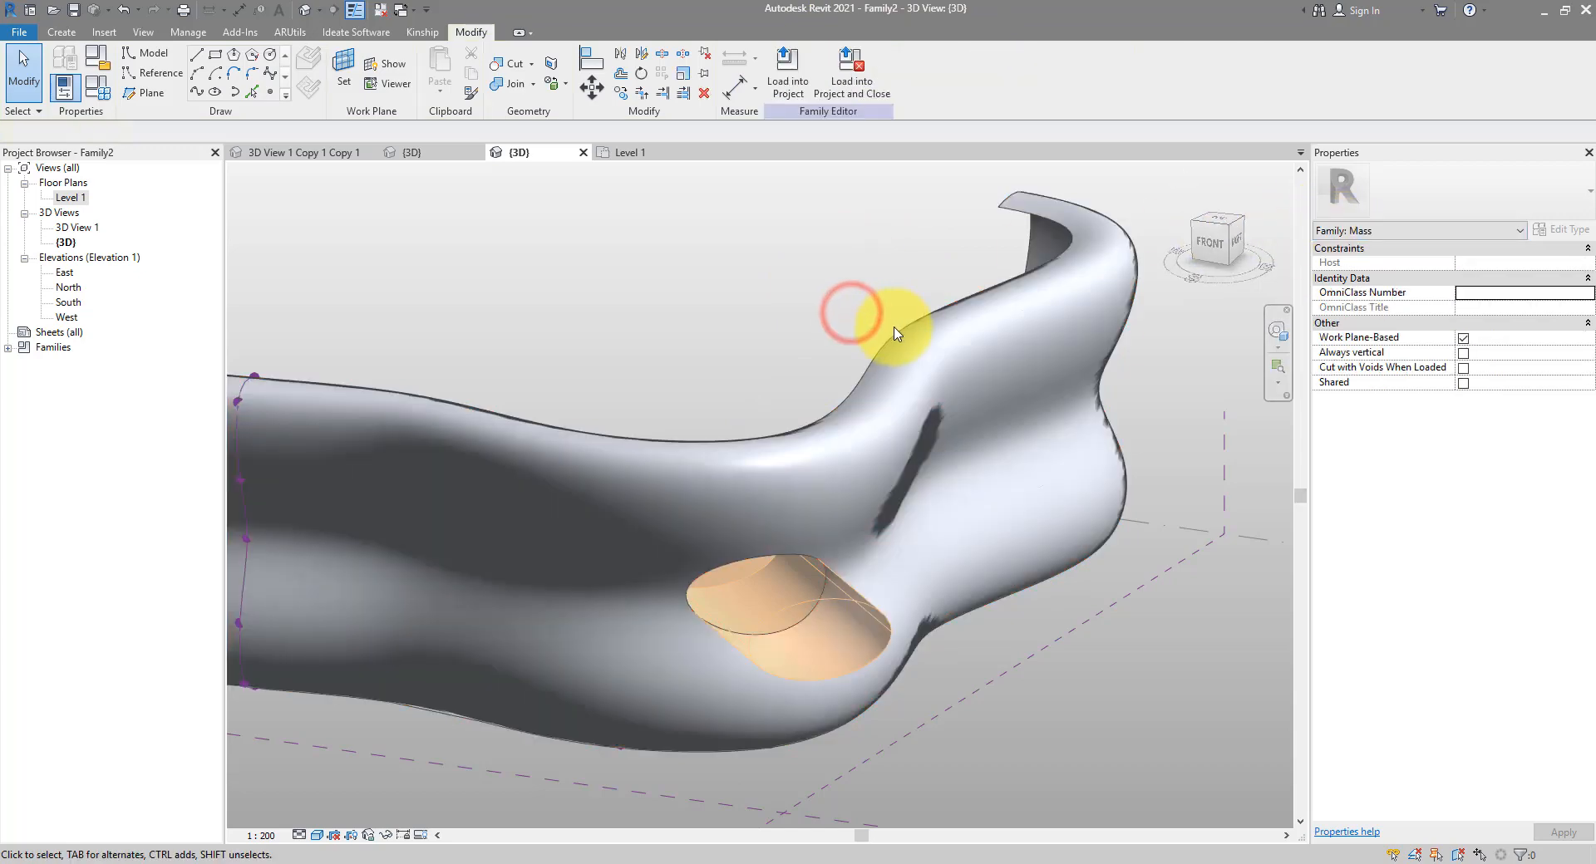
key(Tab)
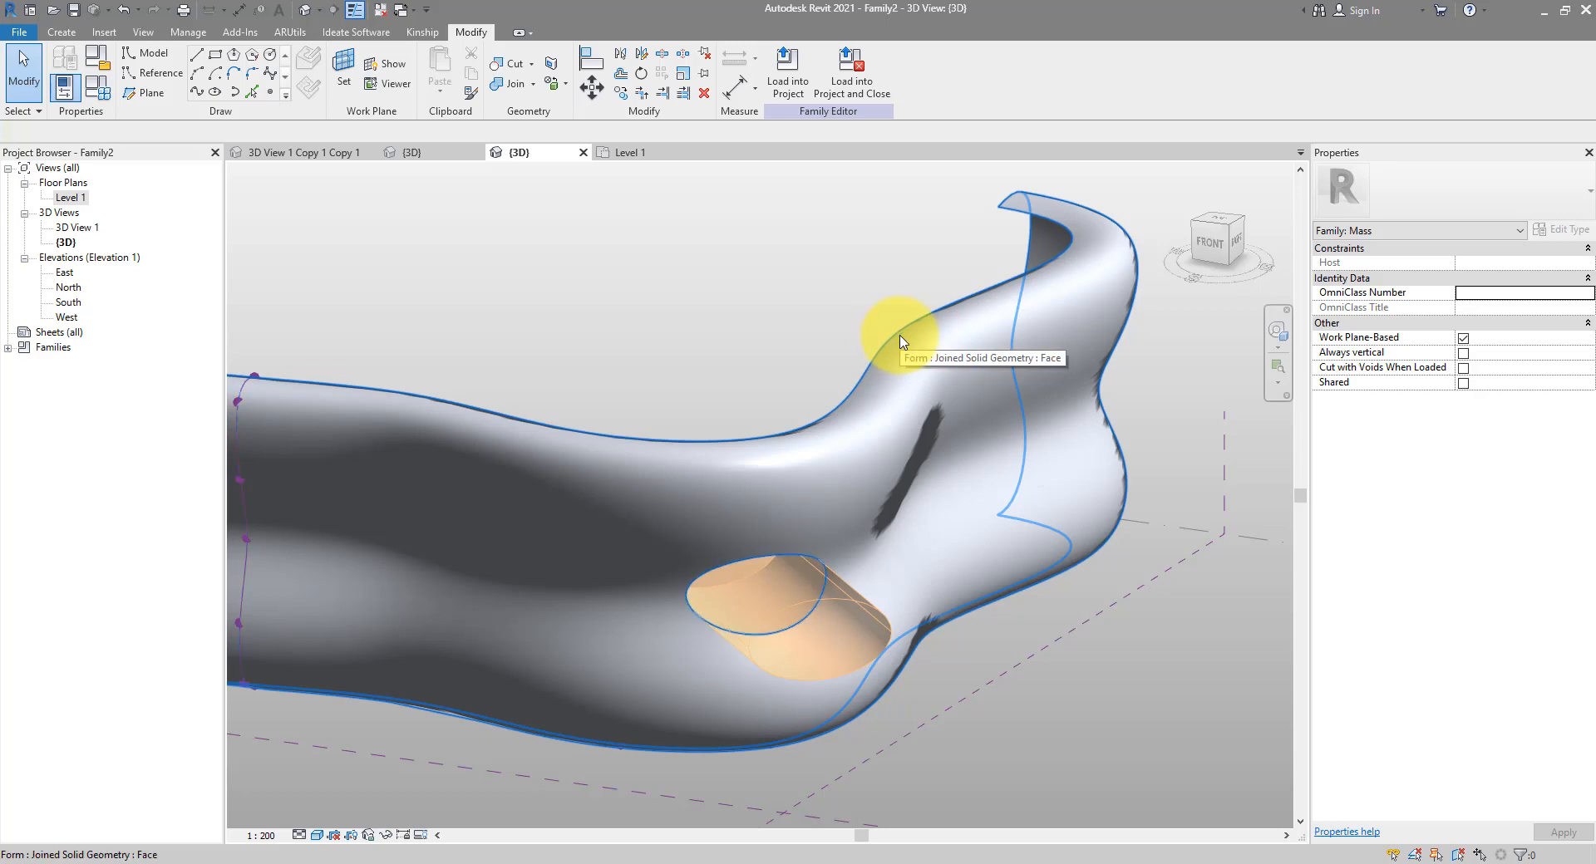
click(901, 339)
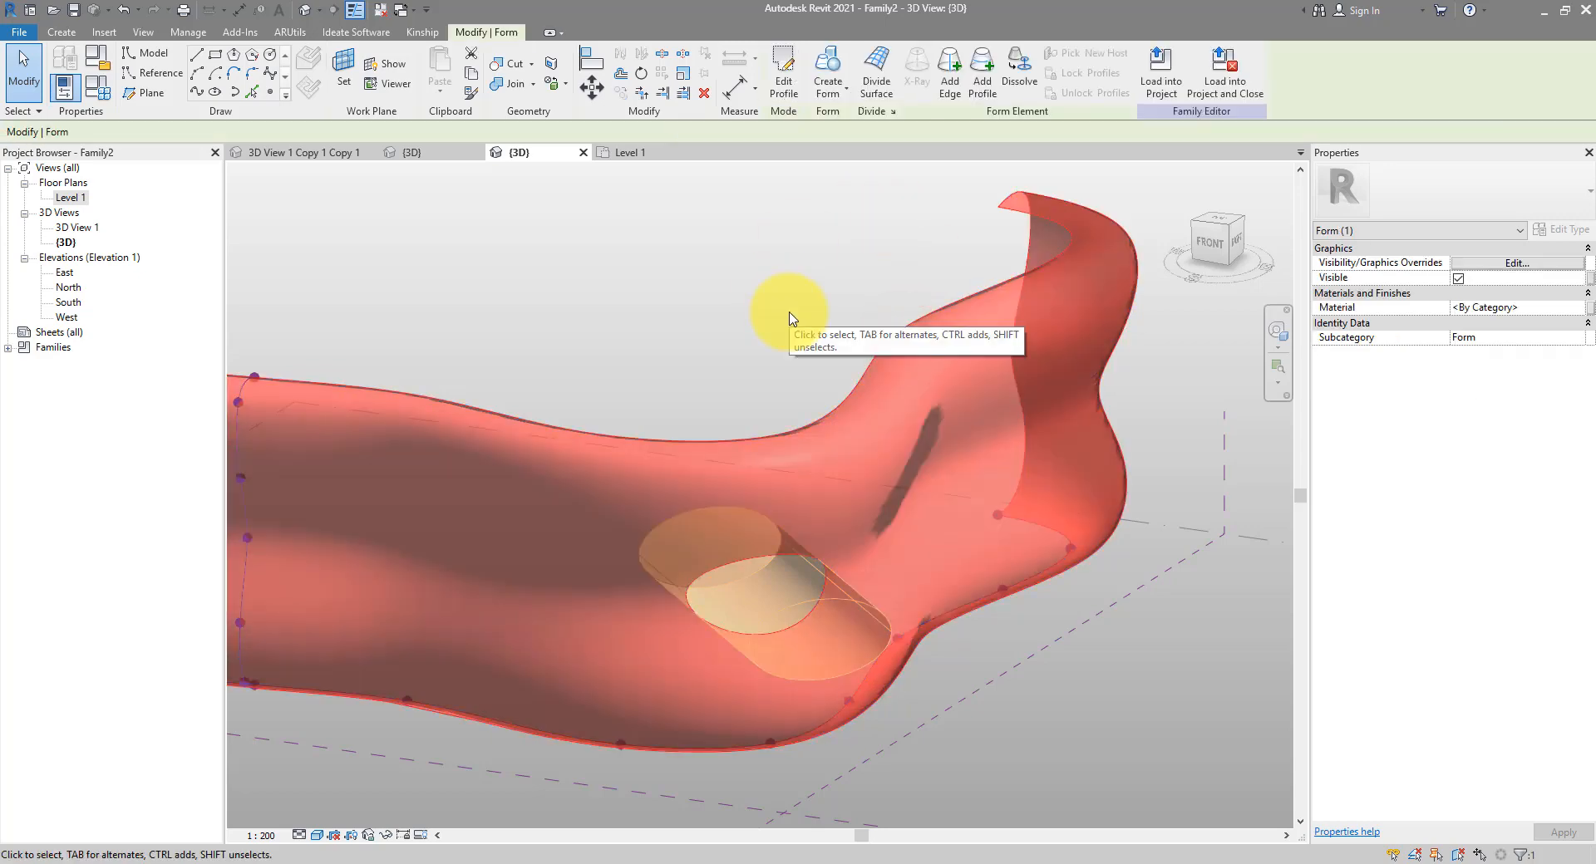
click(877, 102)
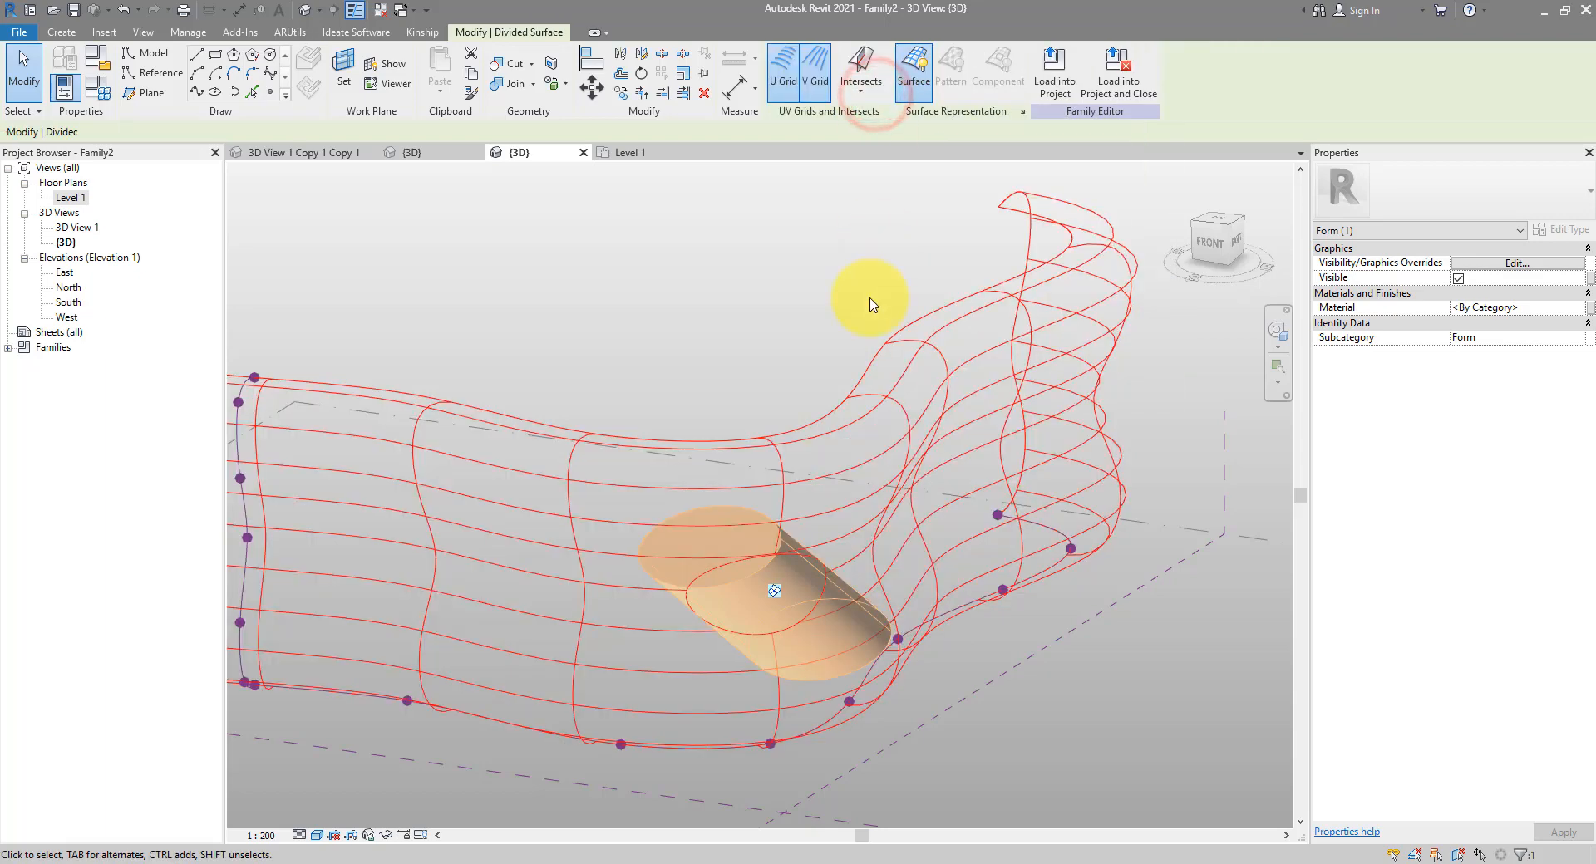
Apply the Hexagon pattern to the divided surface of the curved mass
shift+middle_drag(1069, 446, 1033, 491)
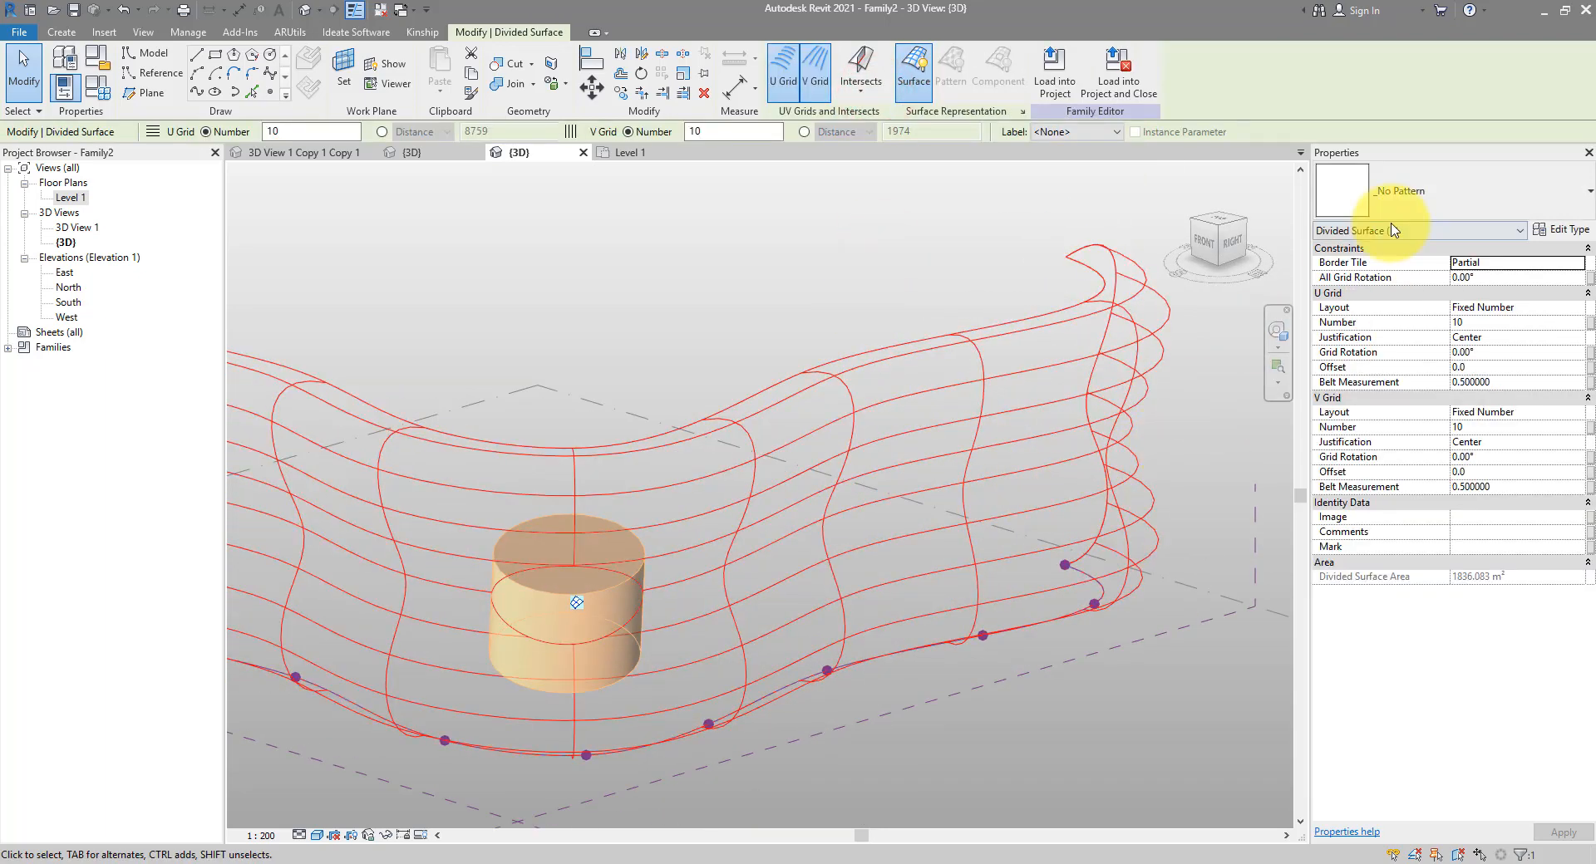
click(1406, 191)
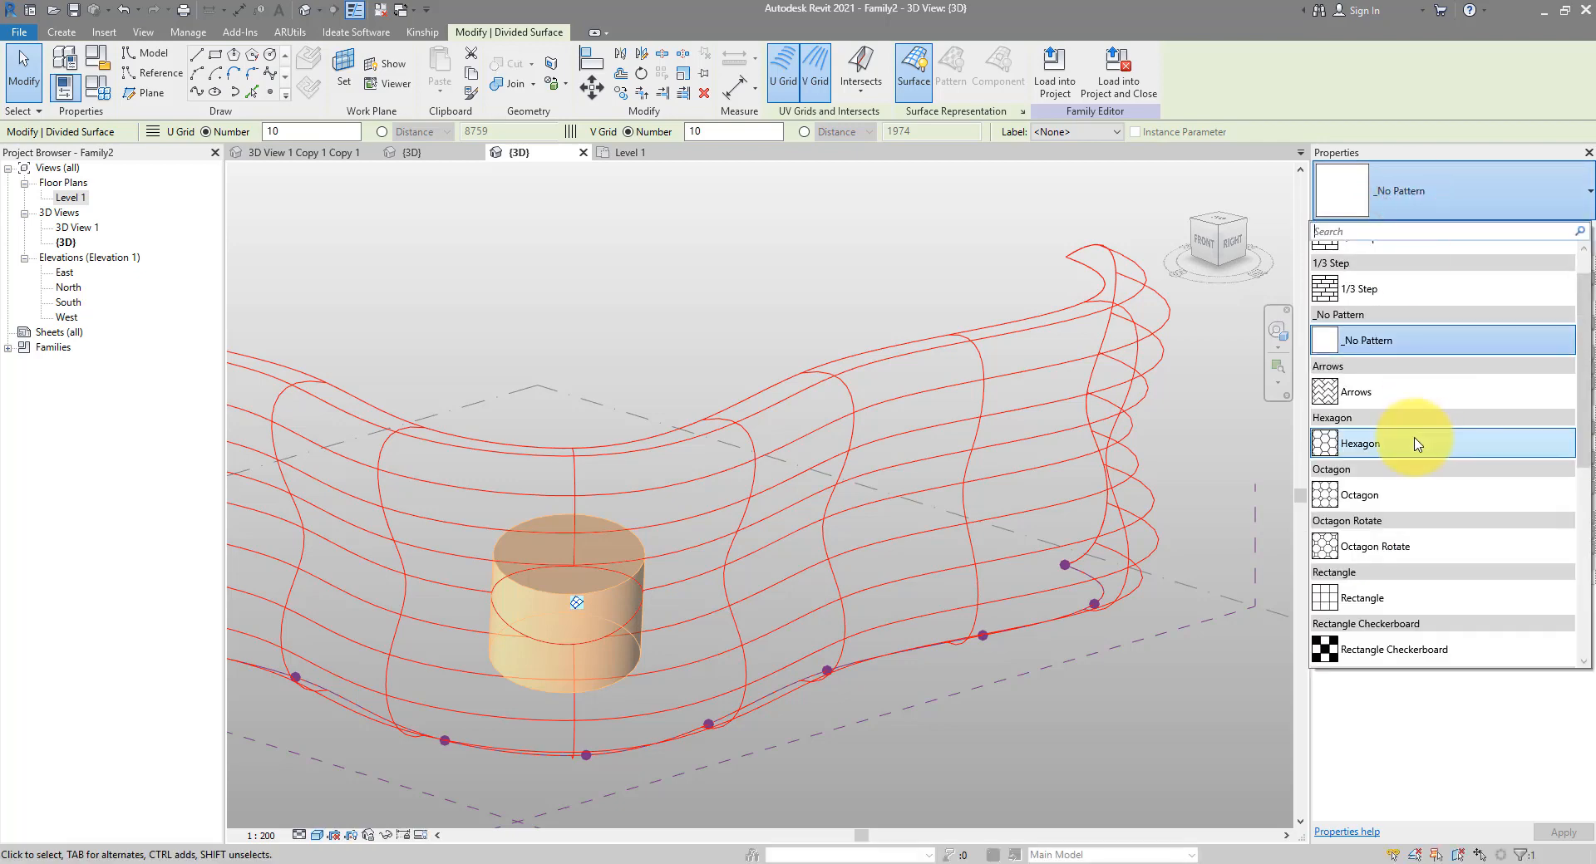
click(1380, 442)
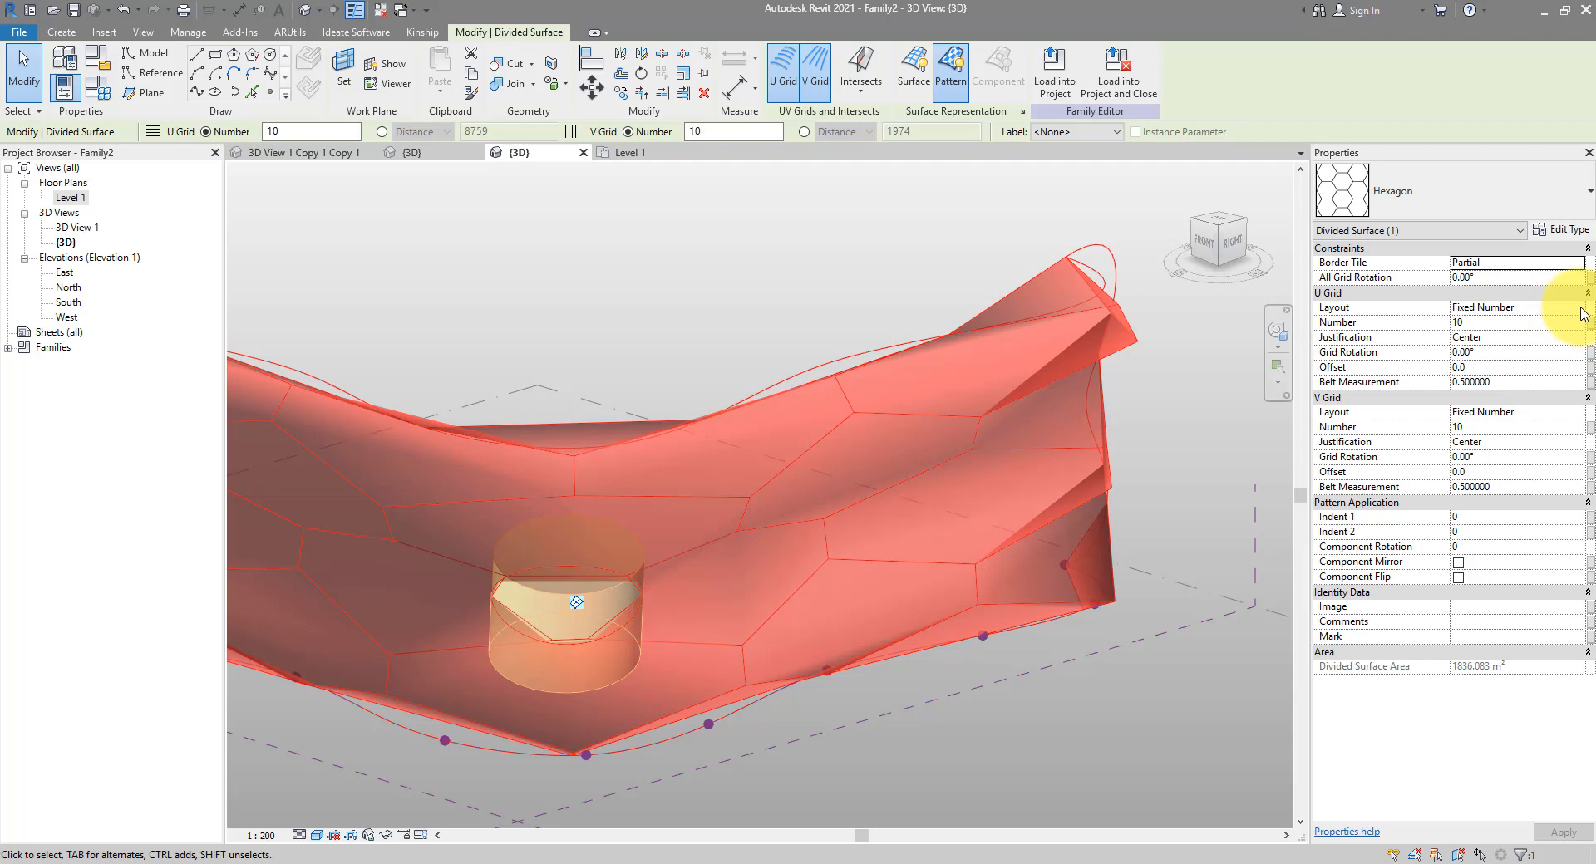
Try to set the divided surface's U and V grids to Maximum Spacing with distances of 300 and 420
click(1582, 309)
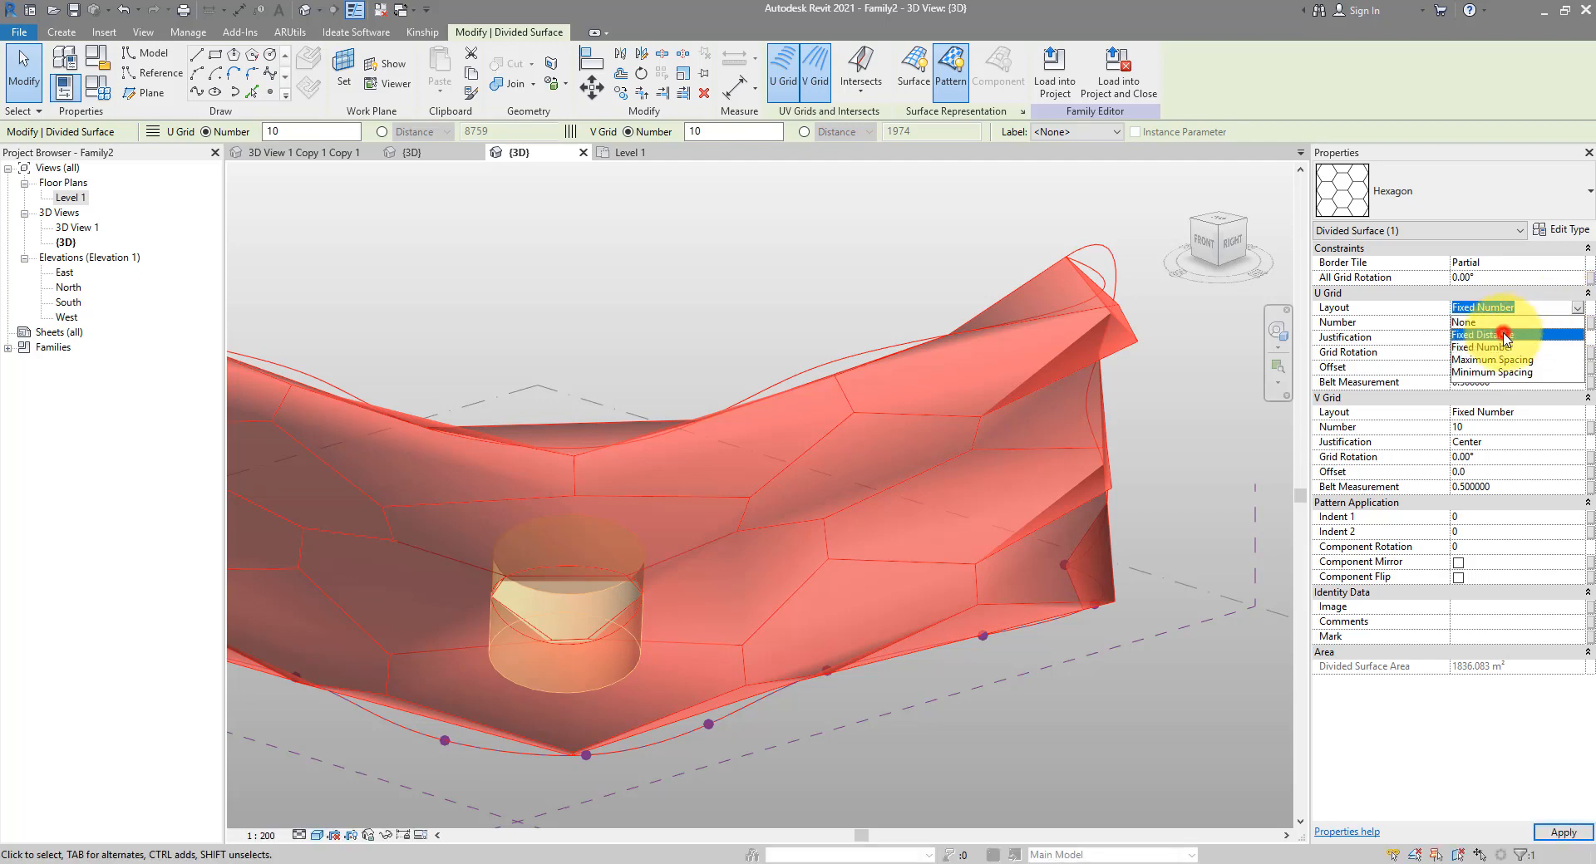
click(1496, 359)
click(1538, 412)
click(1576, 412)
click(1502, 465)
click(1499, 429)
text(420)
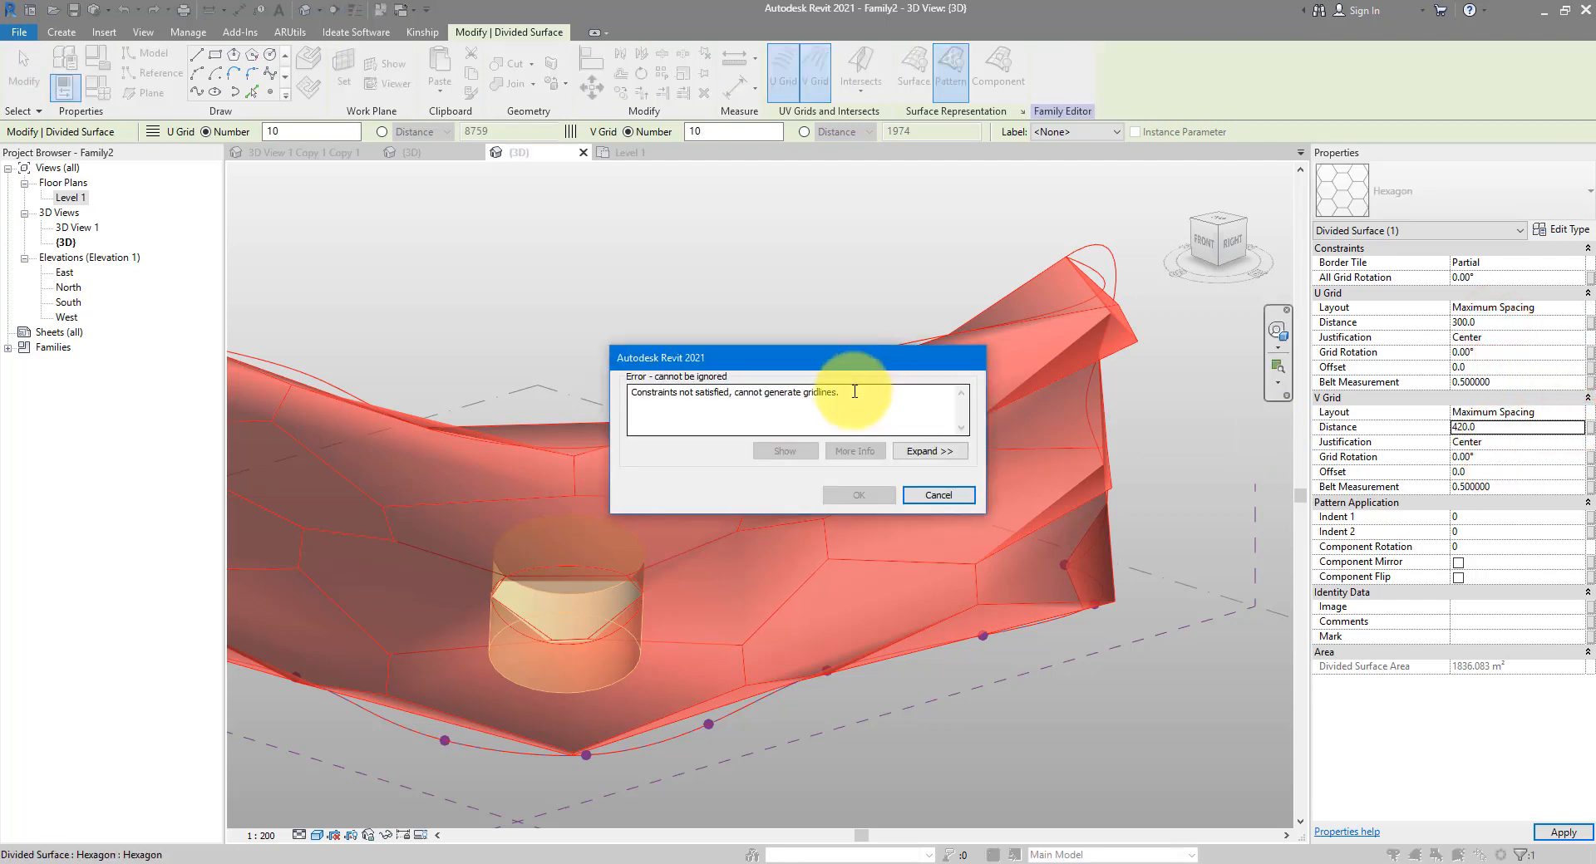
drag(850, 391, 595, 389)
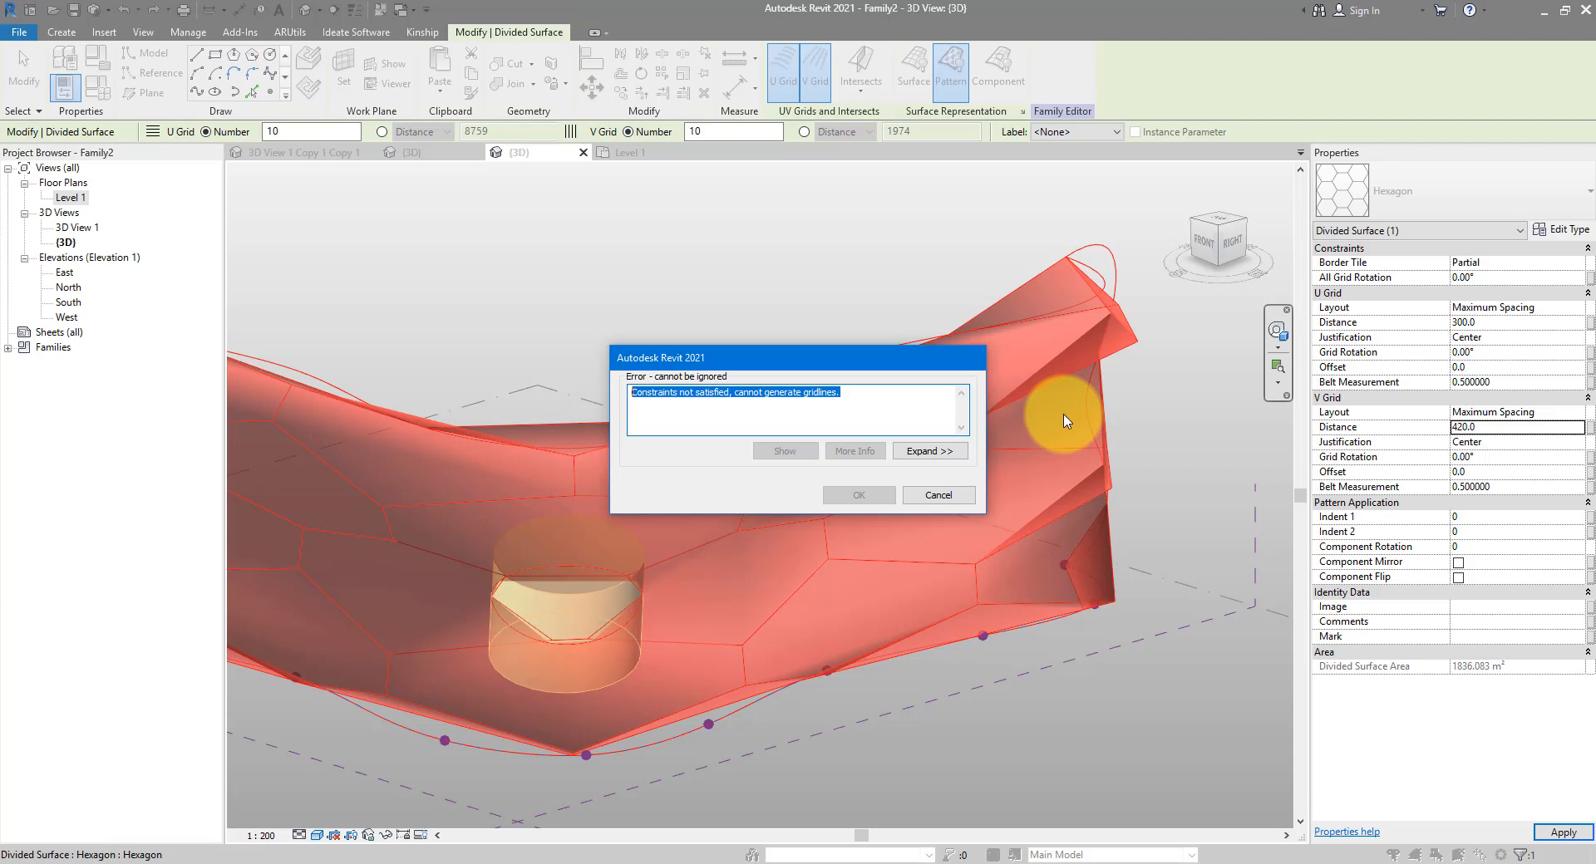
click(950, 497)
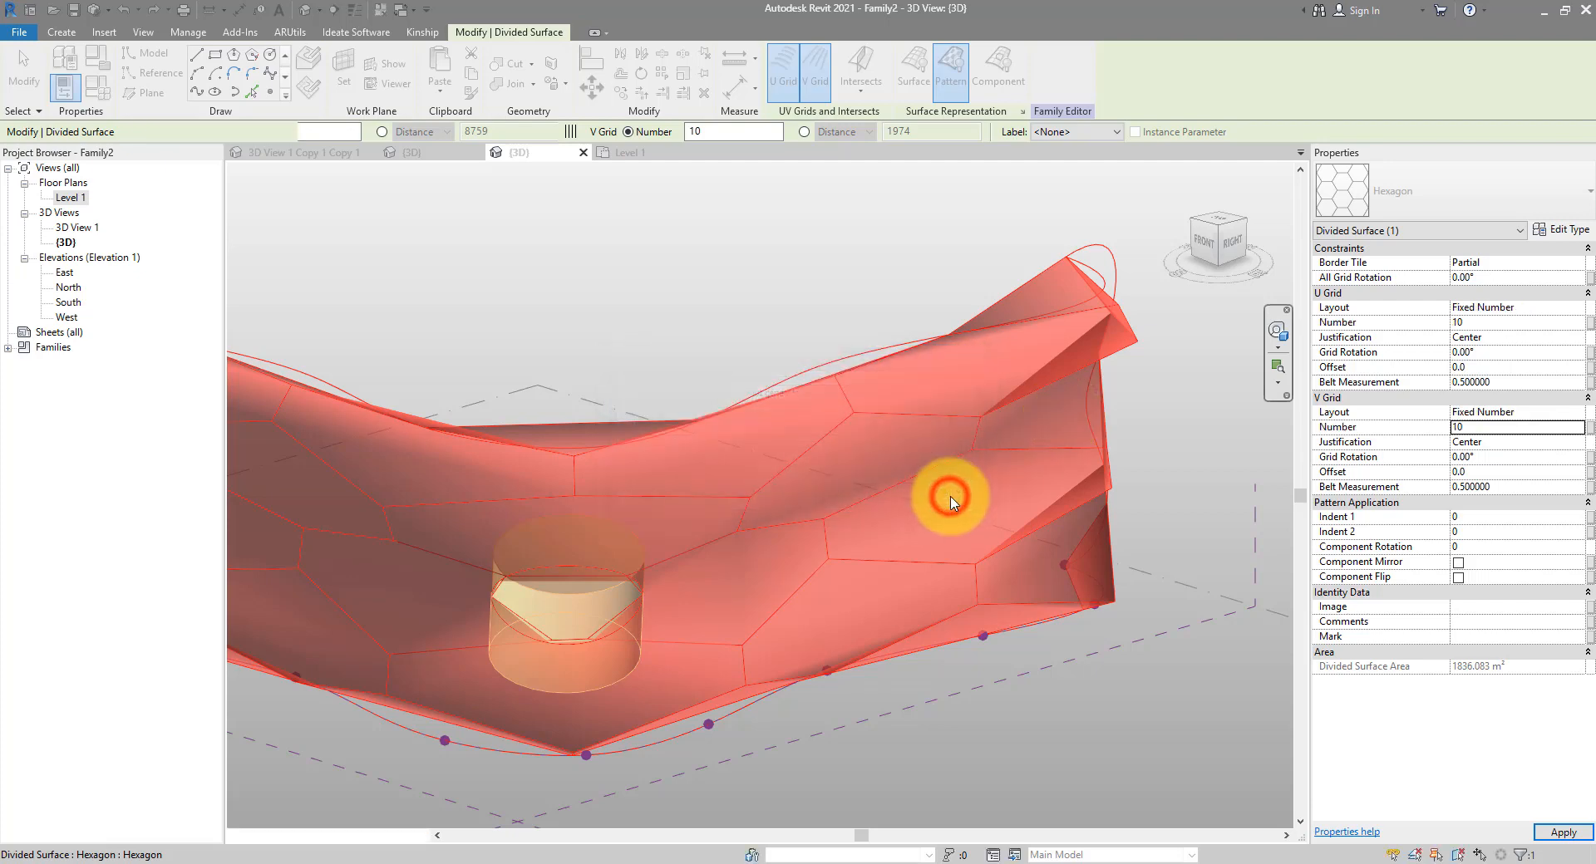
Keep the Fixed Number layout on the divided surface and set its U grid to 199 and V grid to 50
click(1580, 310)
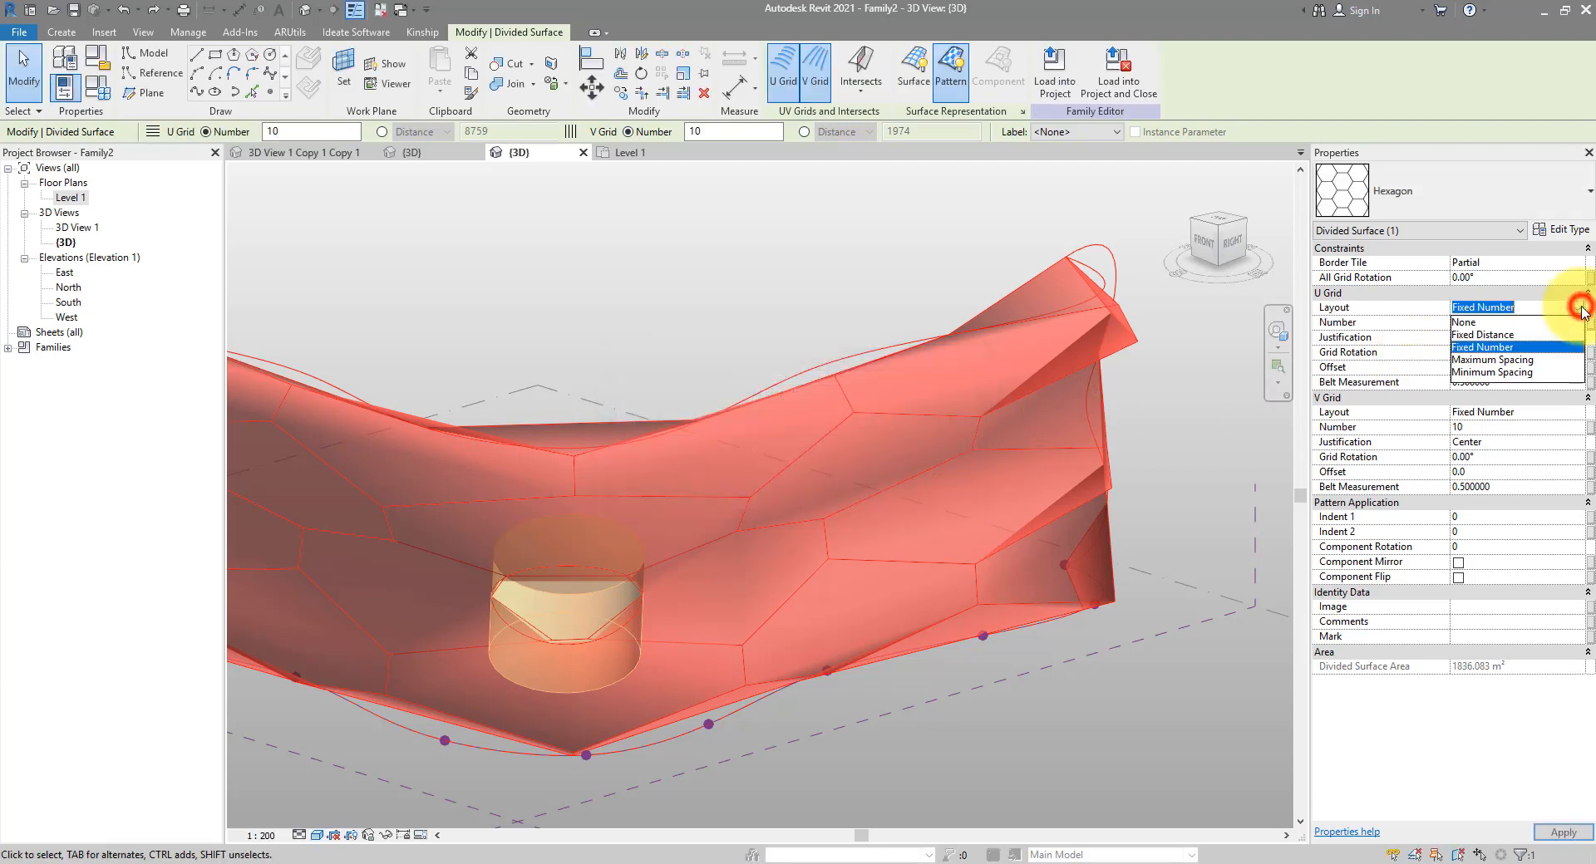
click(1496, 349)
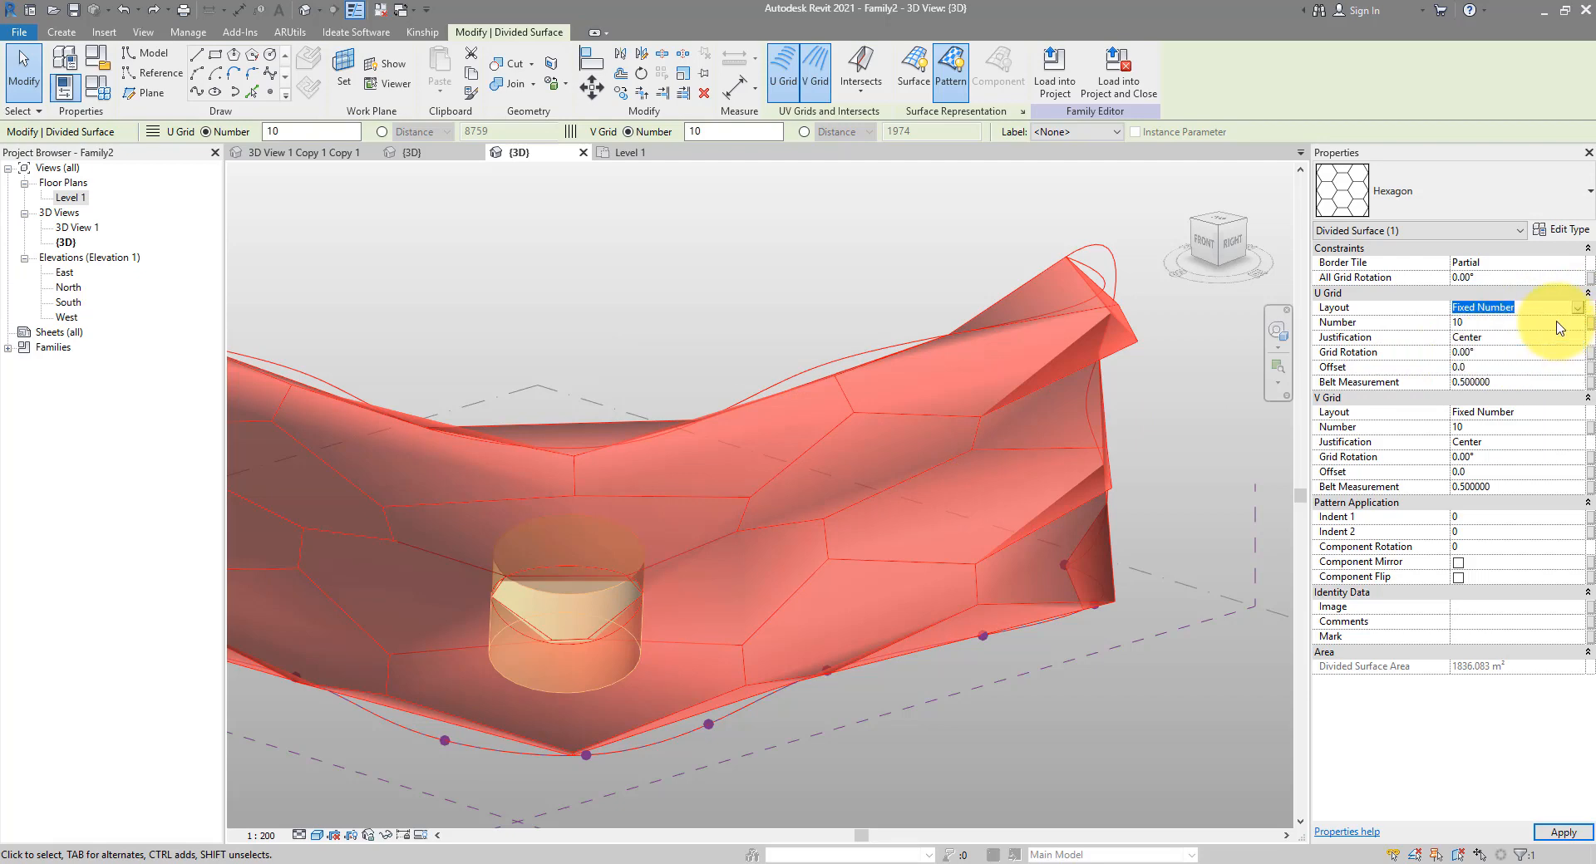
text(199)
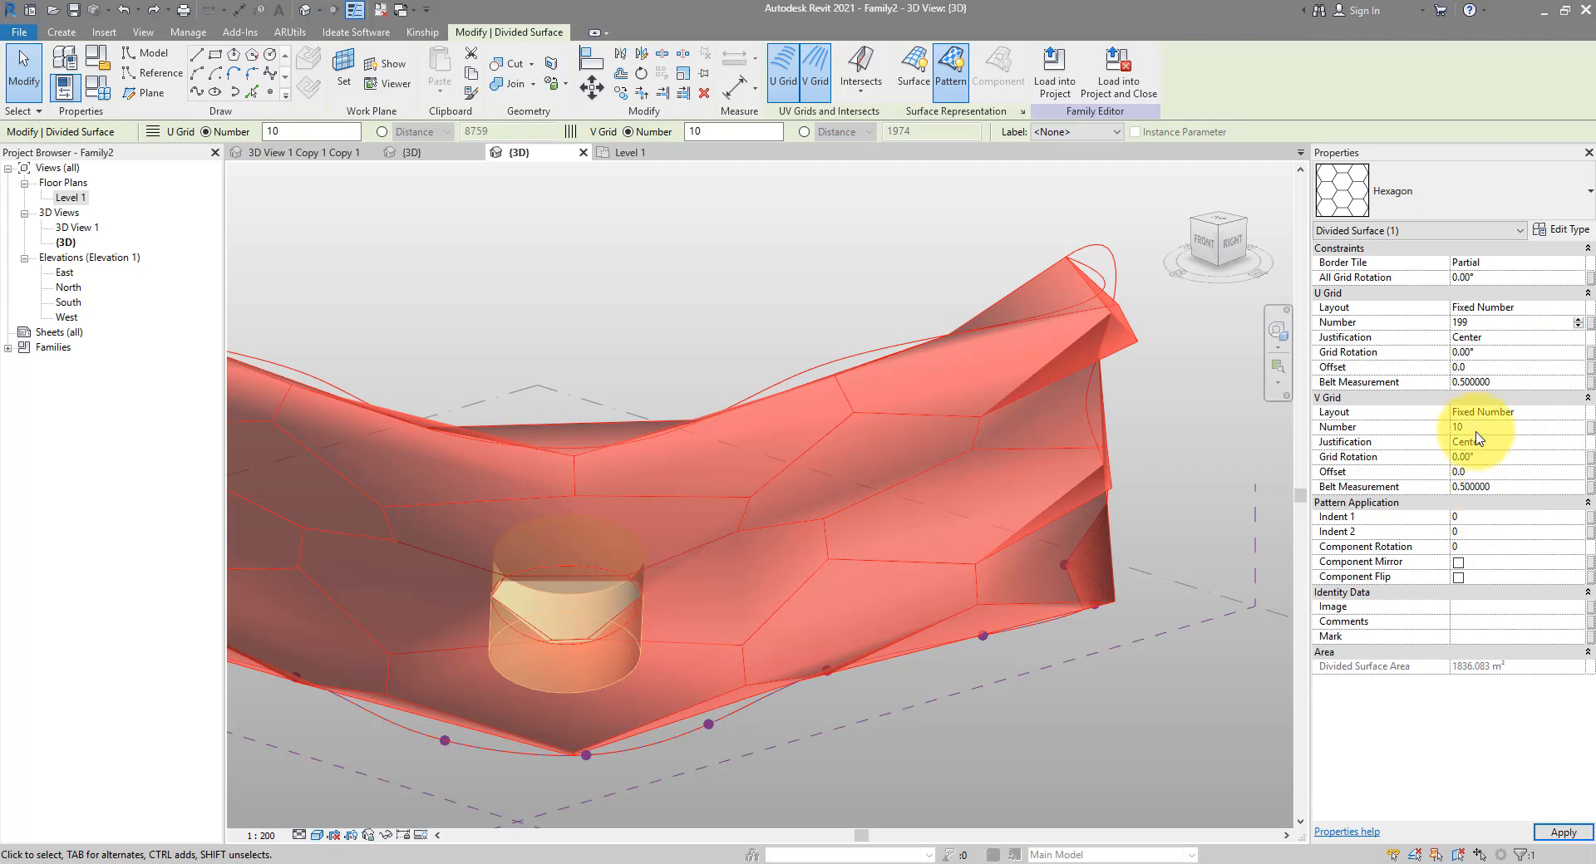
text(50)
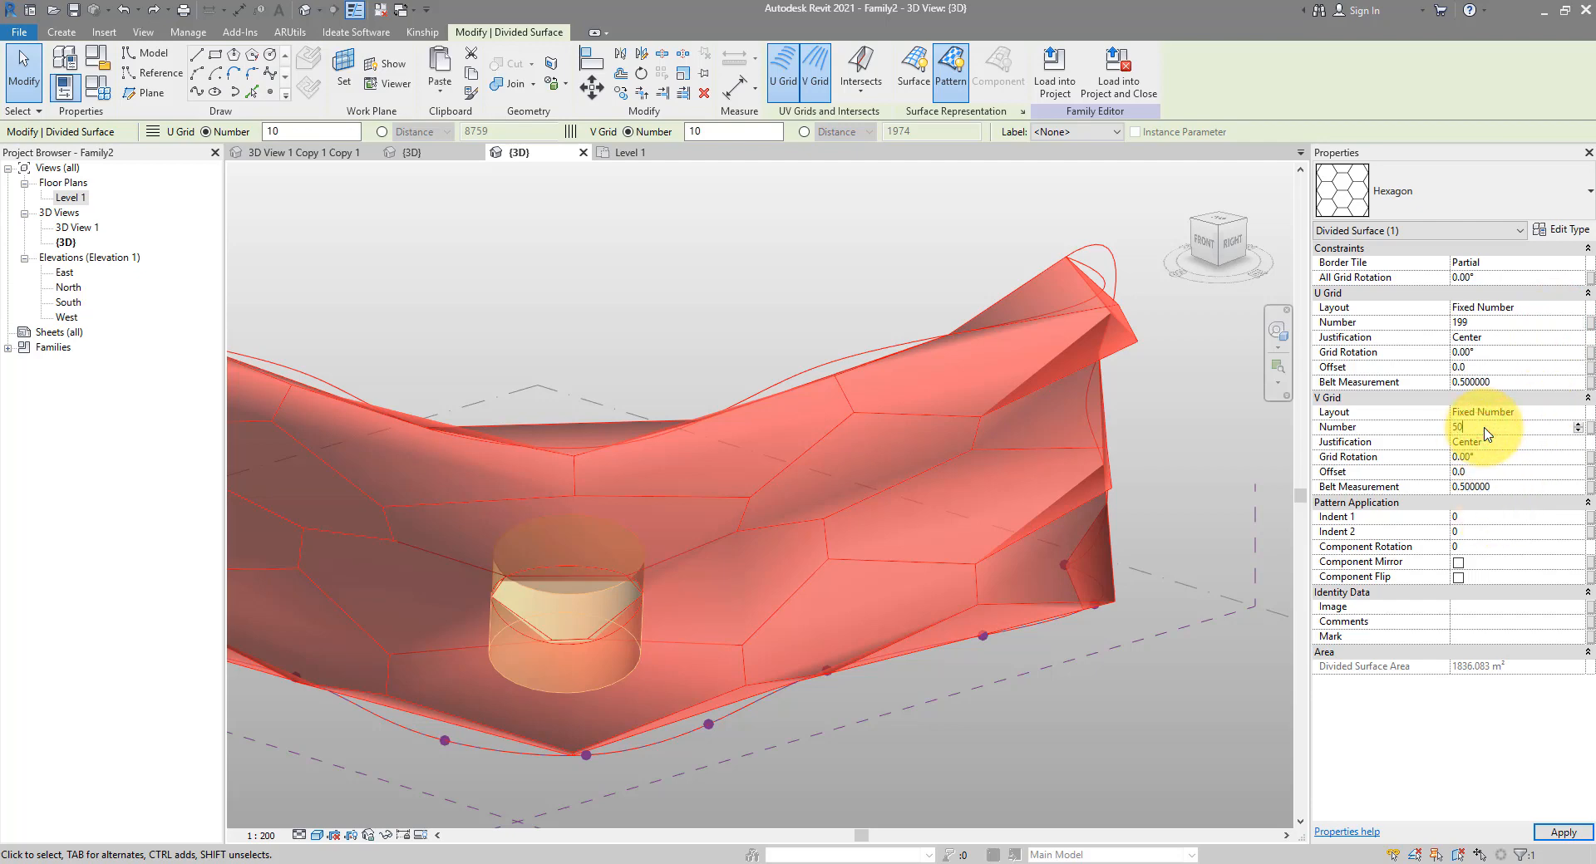
key(Return)
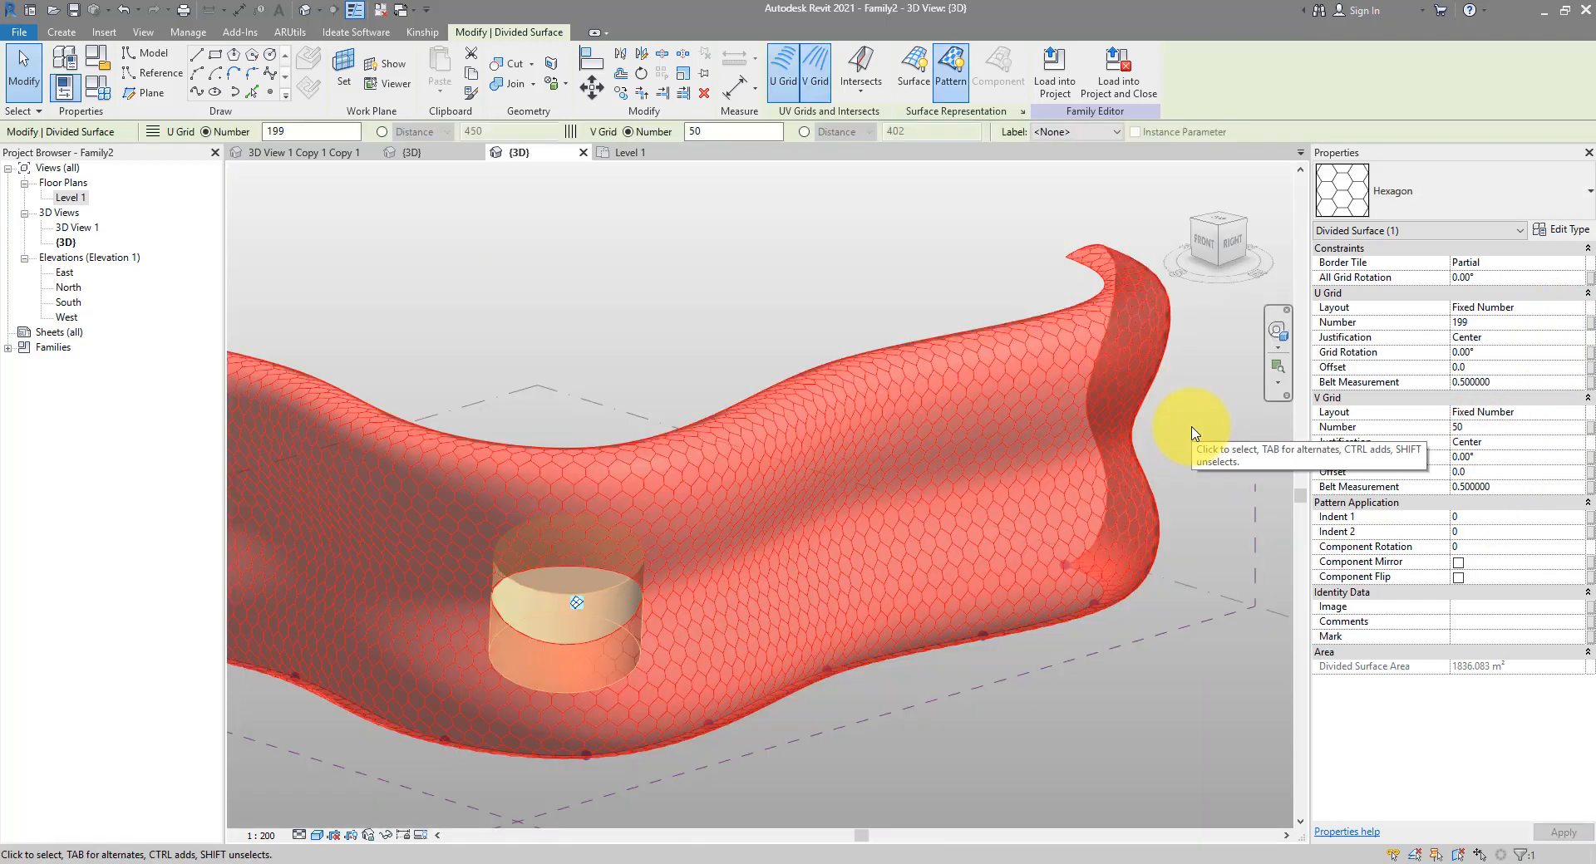
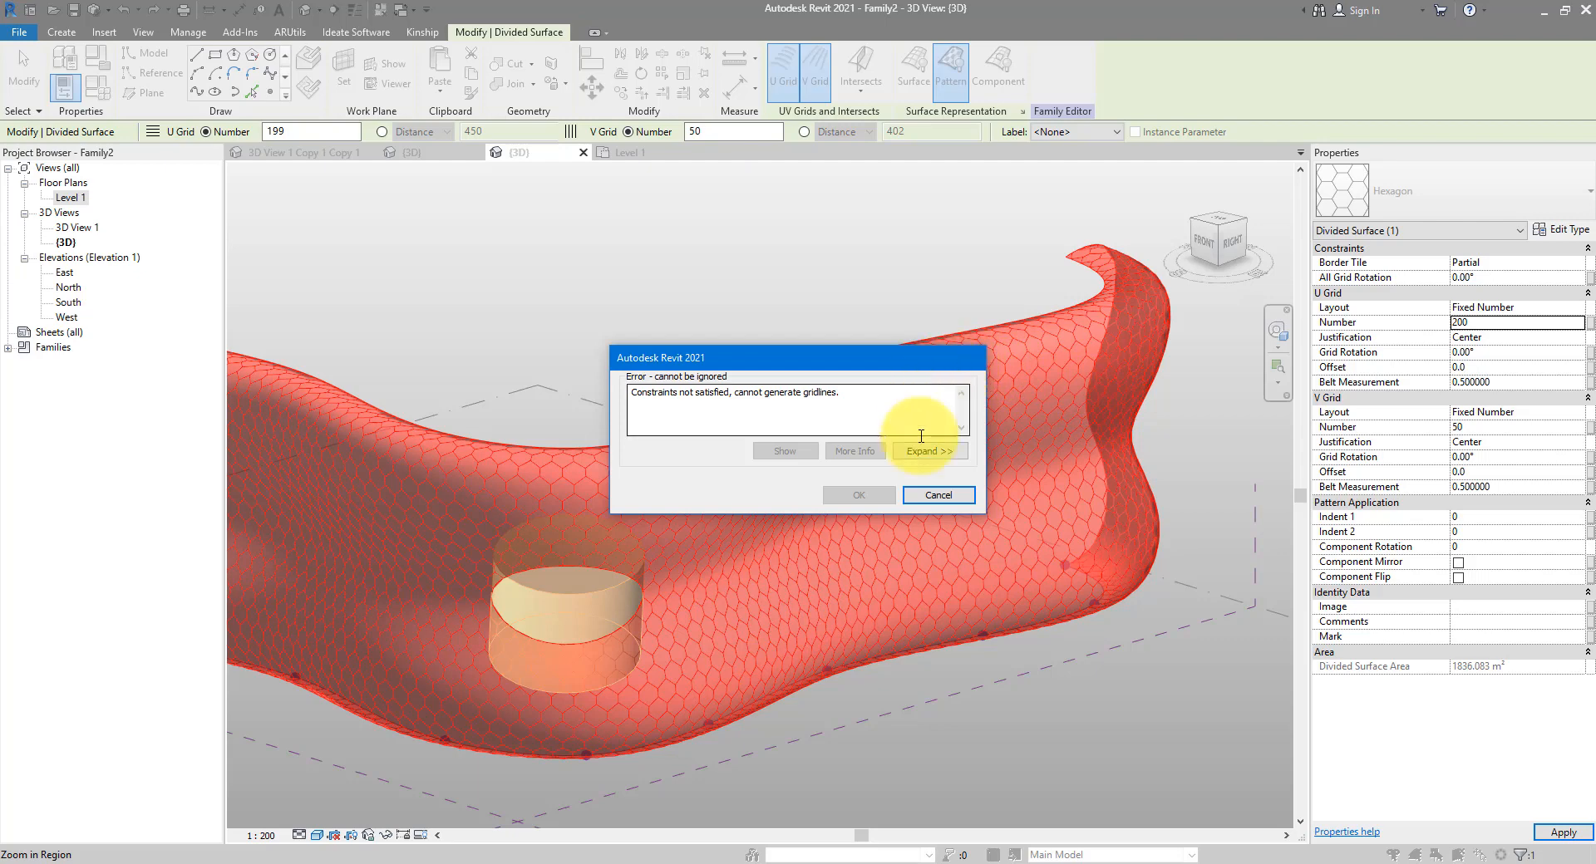
click(934, 497)
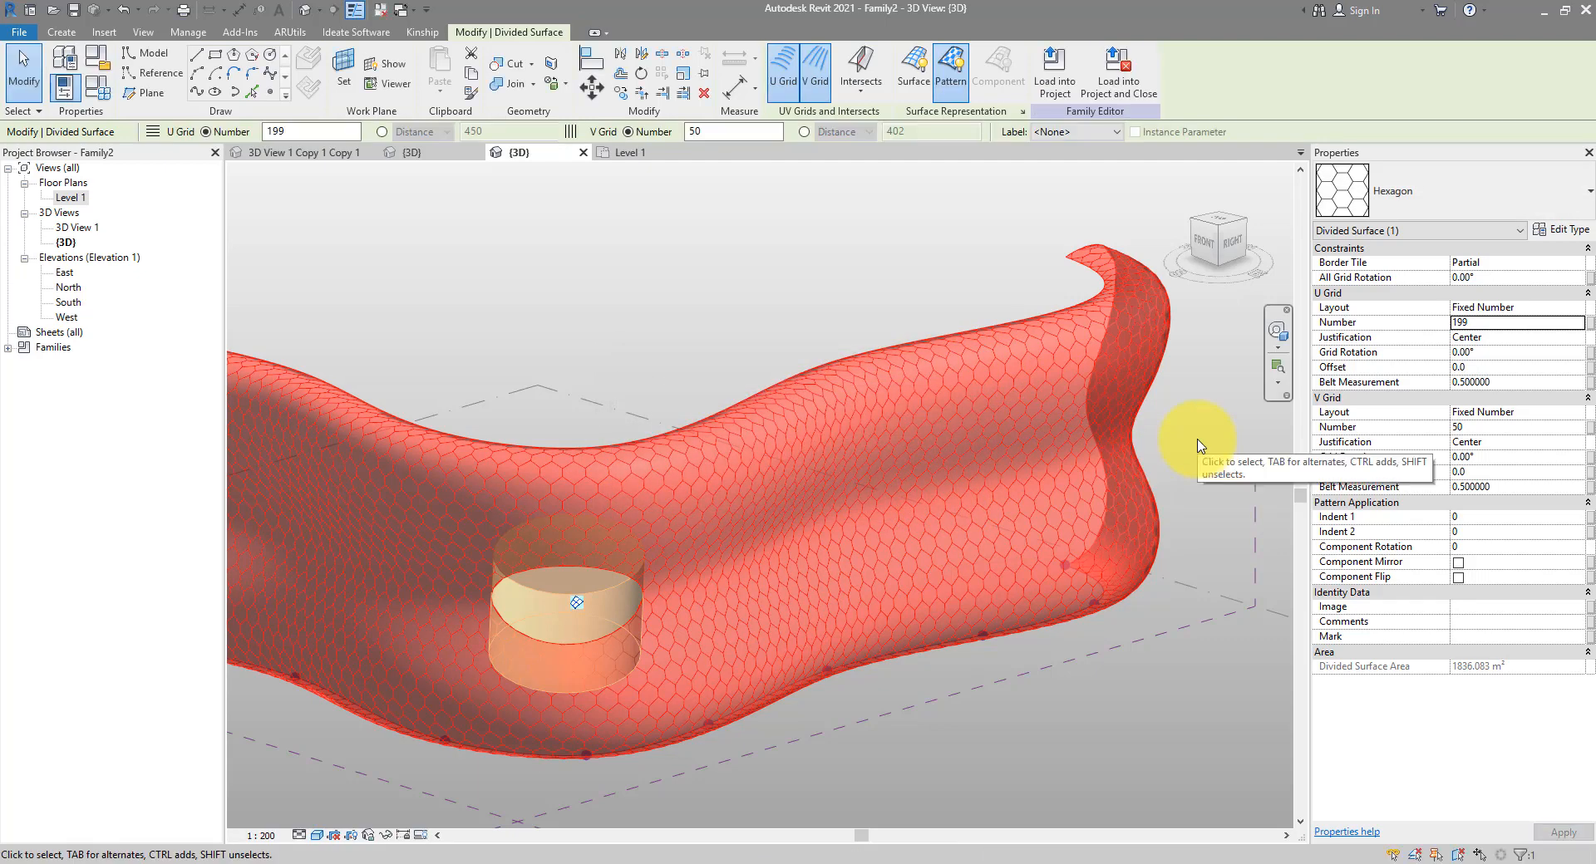
click(1454, 77)
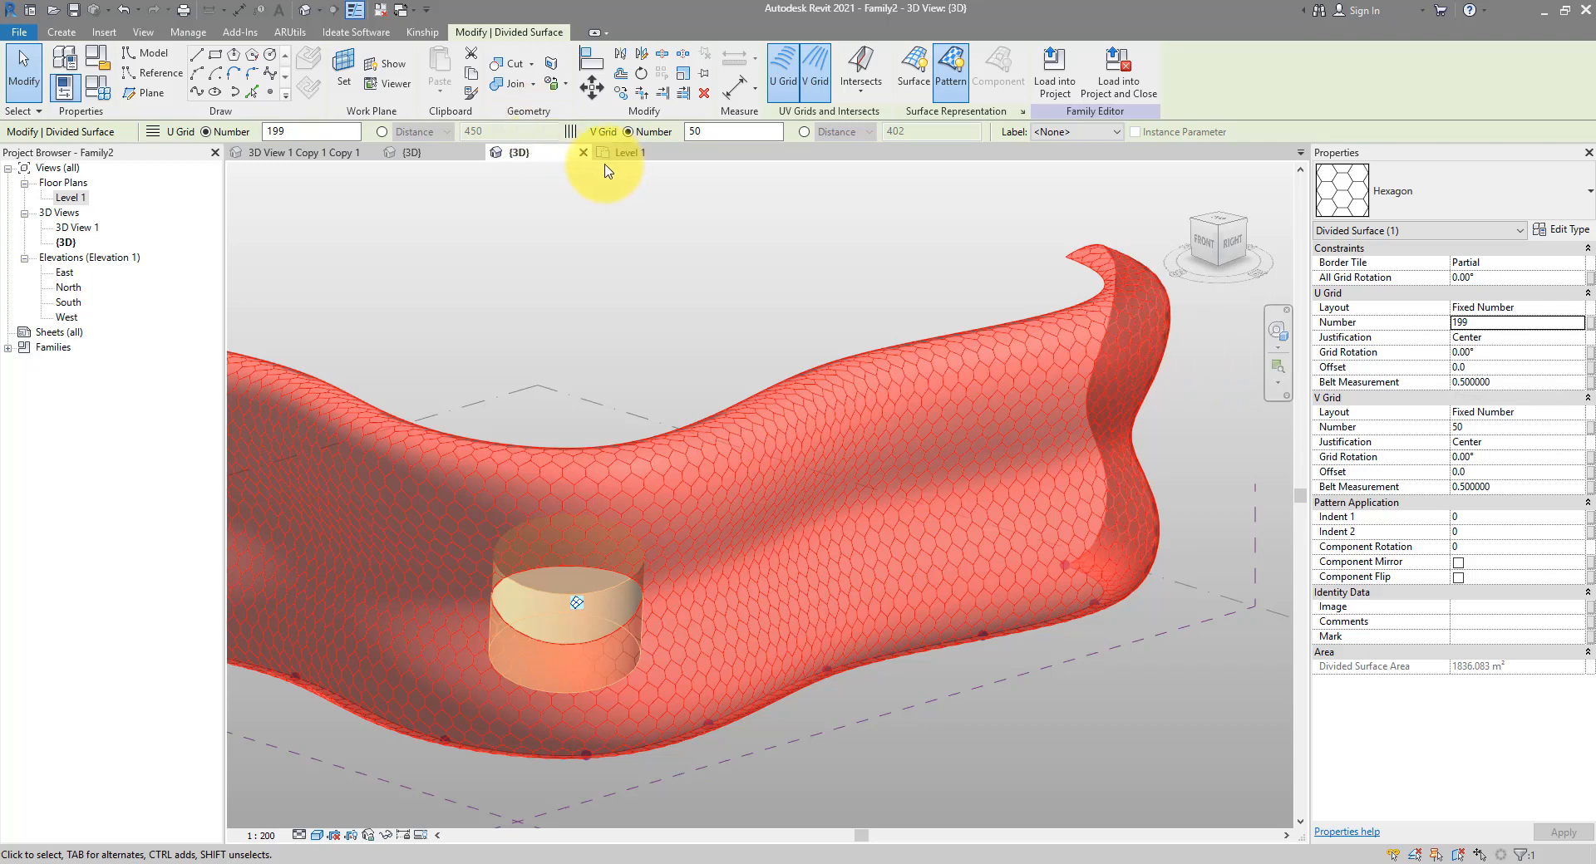
Load the Button panel family into the Family2 mass
click(644, 155)
click(421, 155)
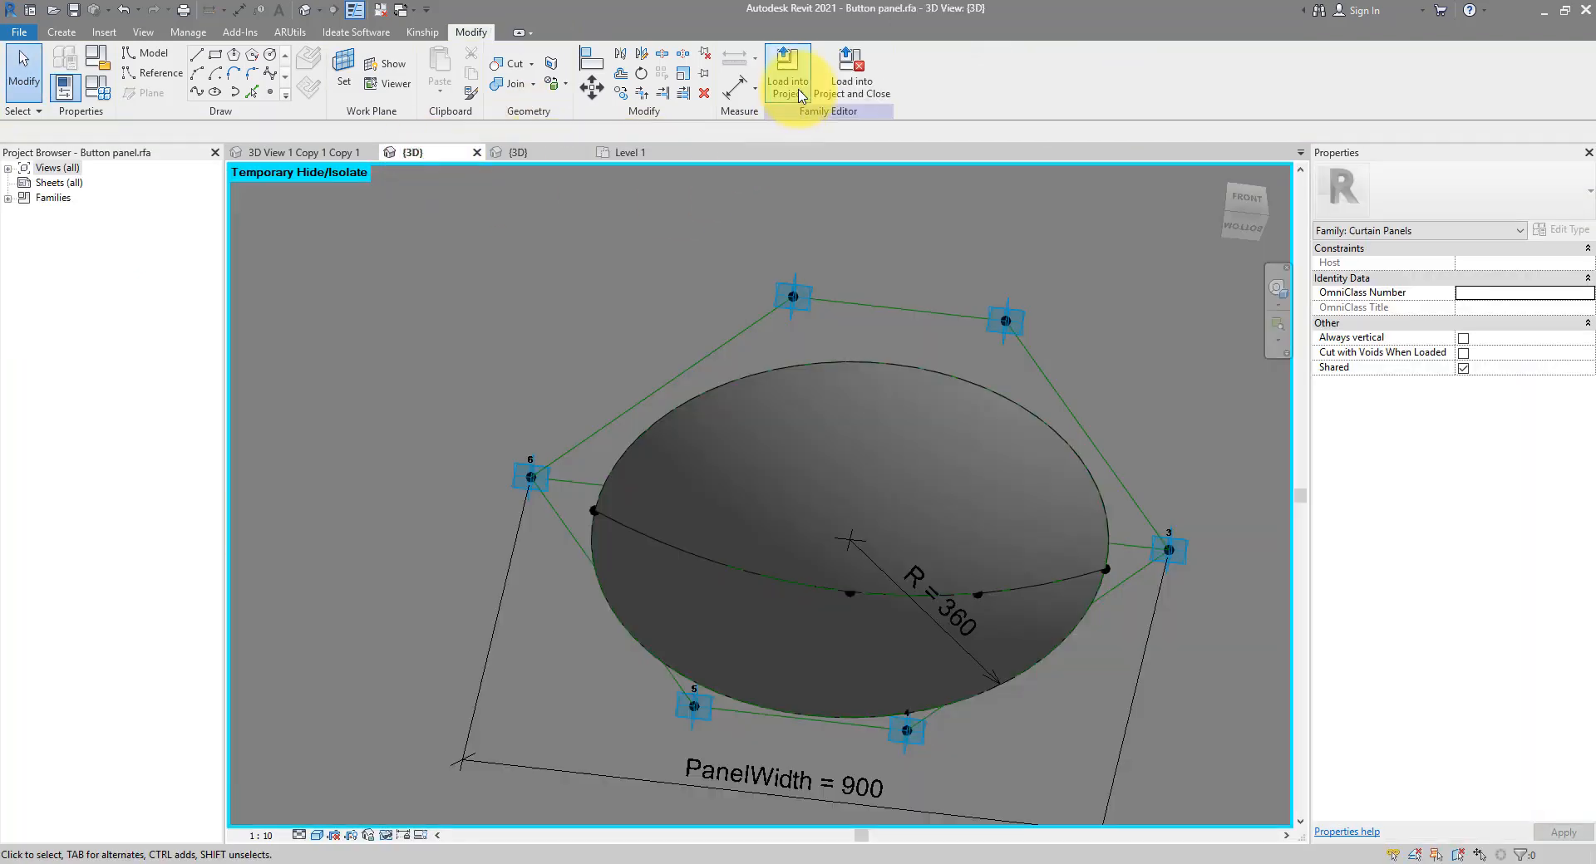
click(790, 75)
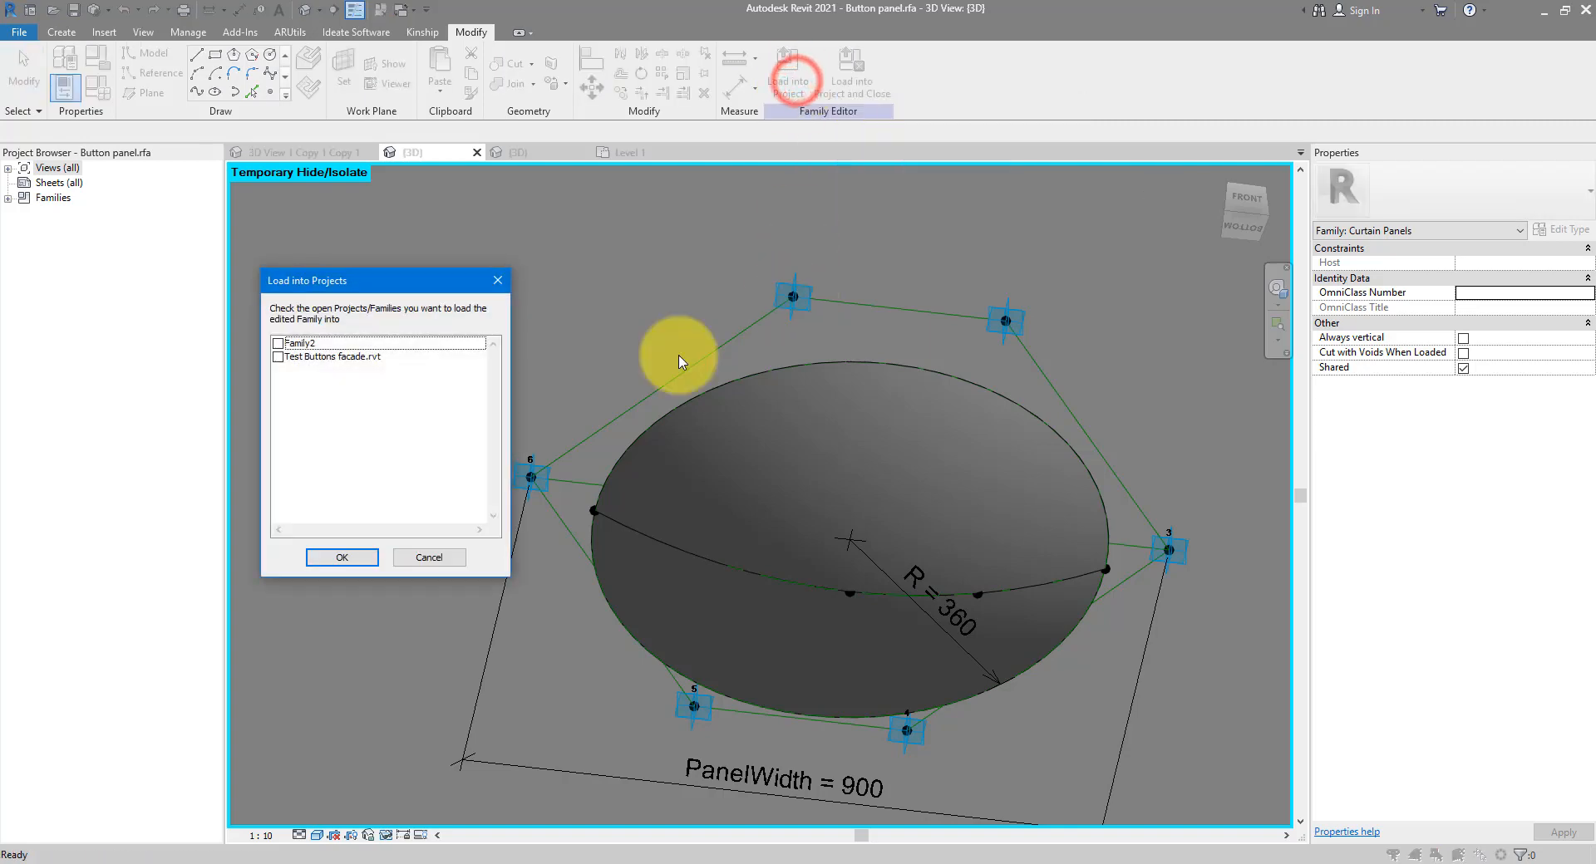
click(276, 344)
click(344, 557)
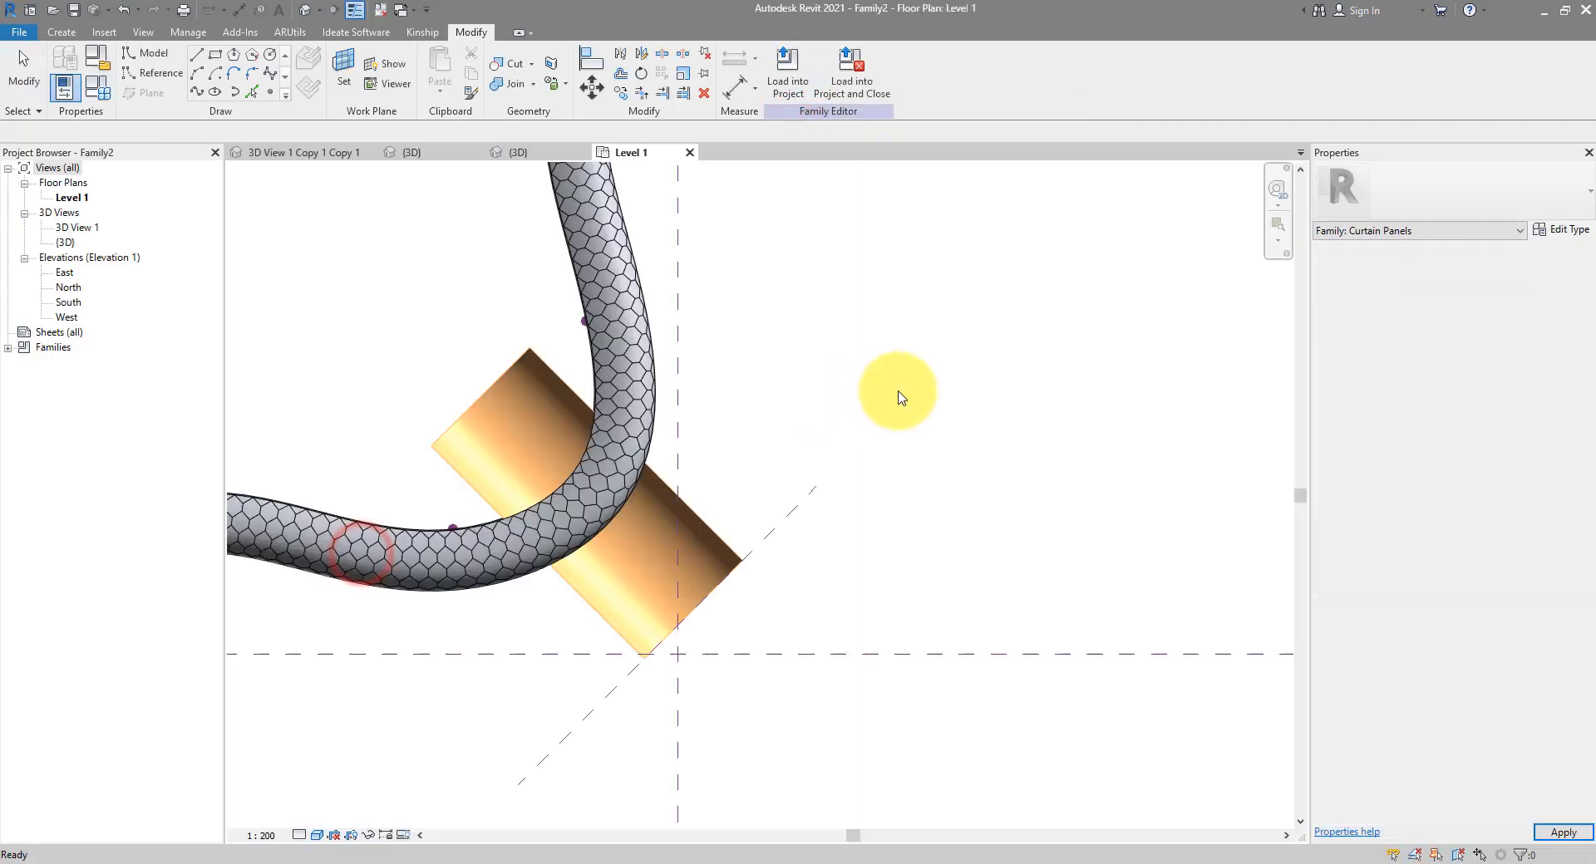
Replace the plain Hexagon pattern on the mass's divided surface with the Button panel component and inspect the buttons up close
click(522, 152)
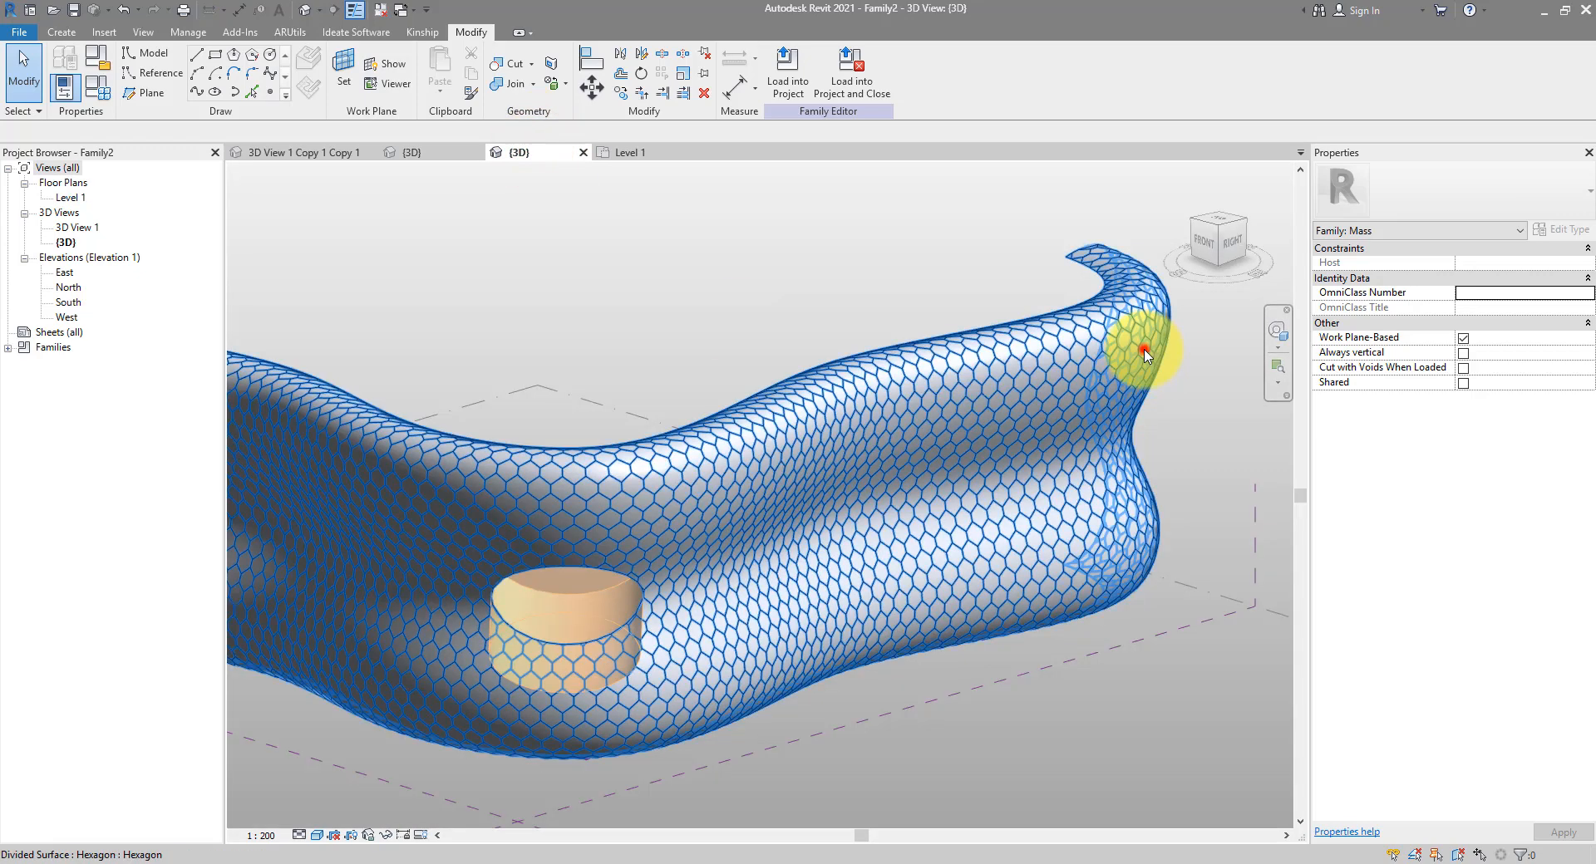
click(1144, 355)
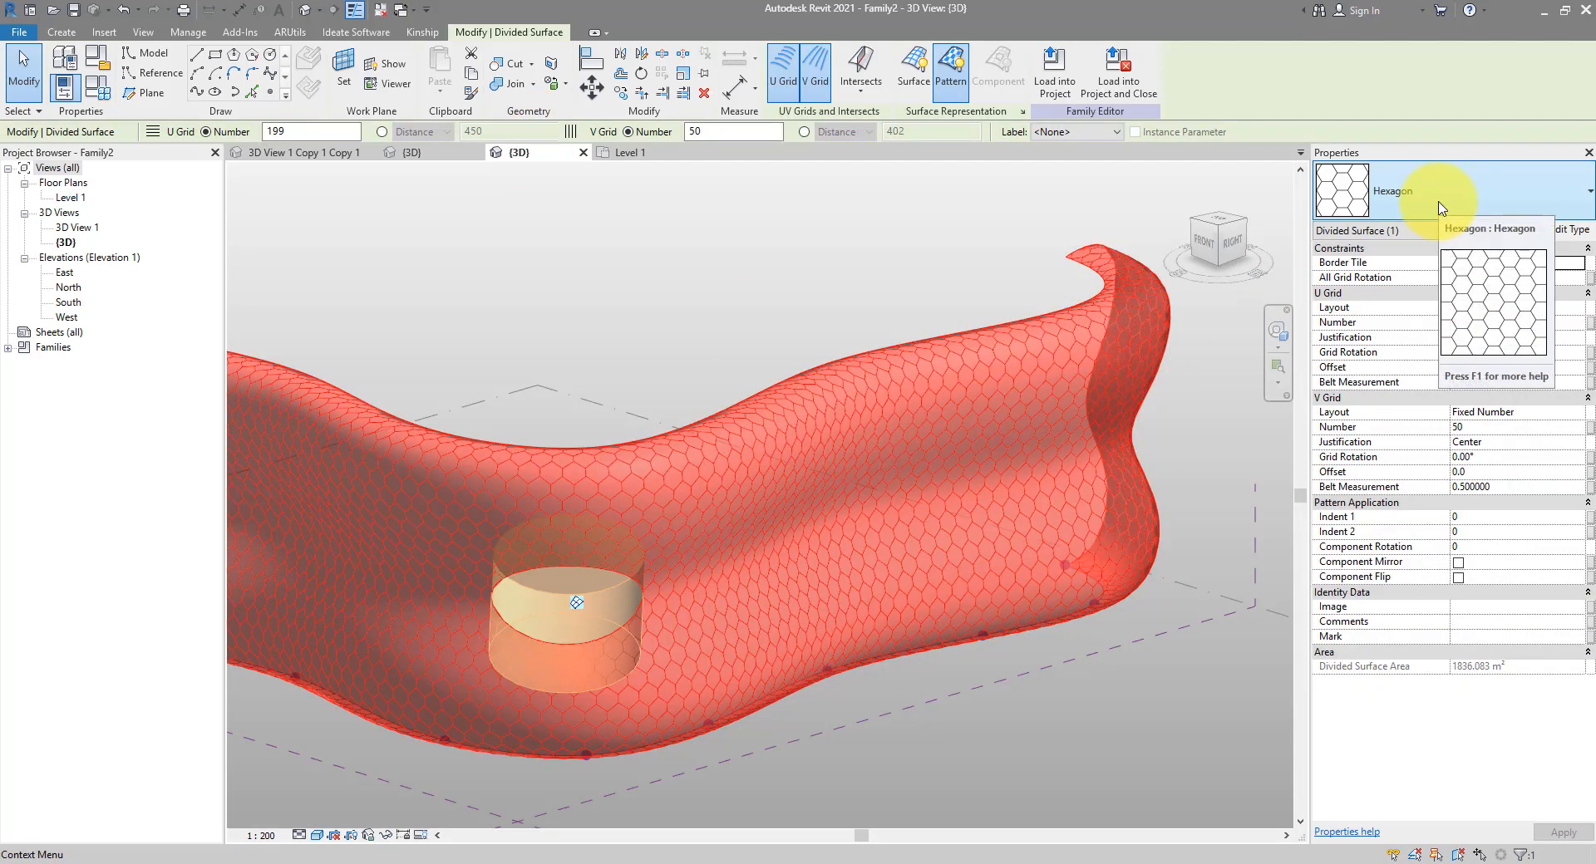
click(1441, 208)
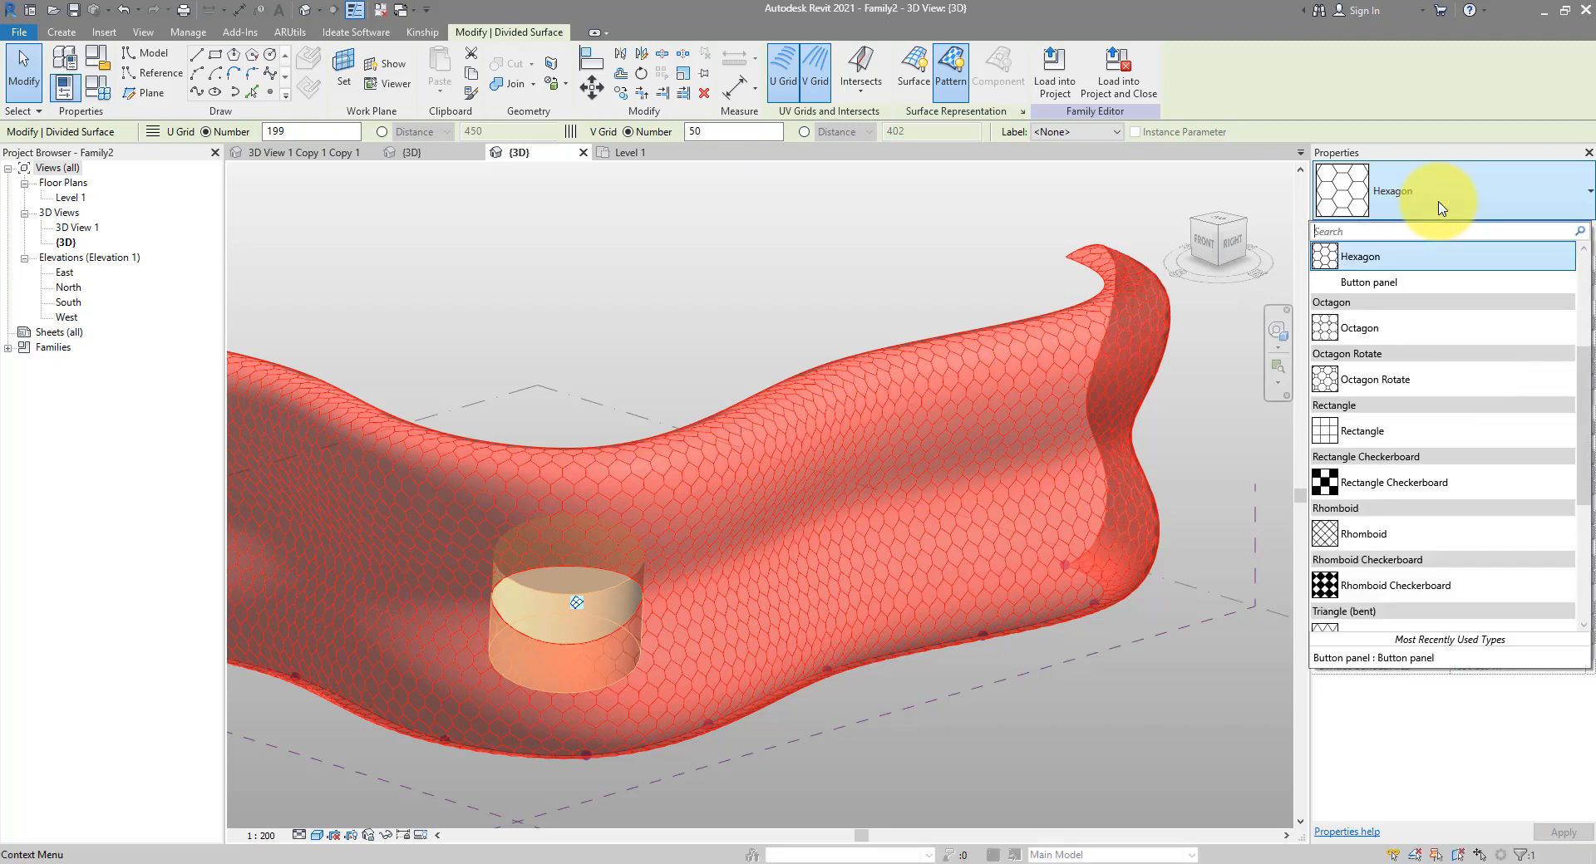
click(1405, 287)
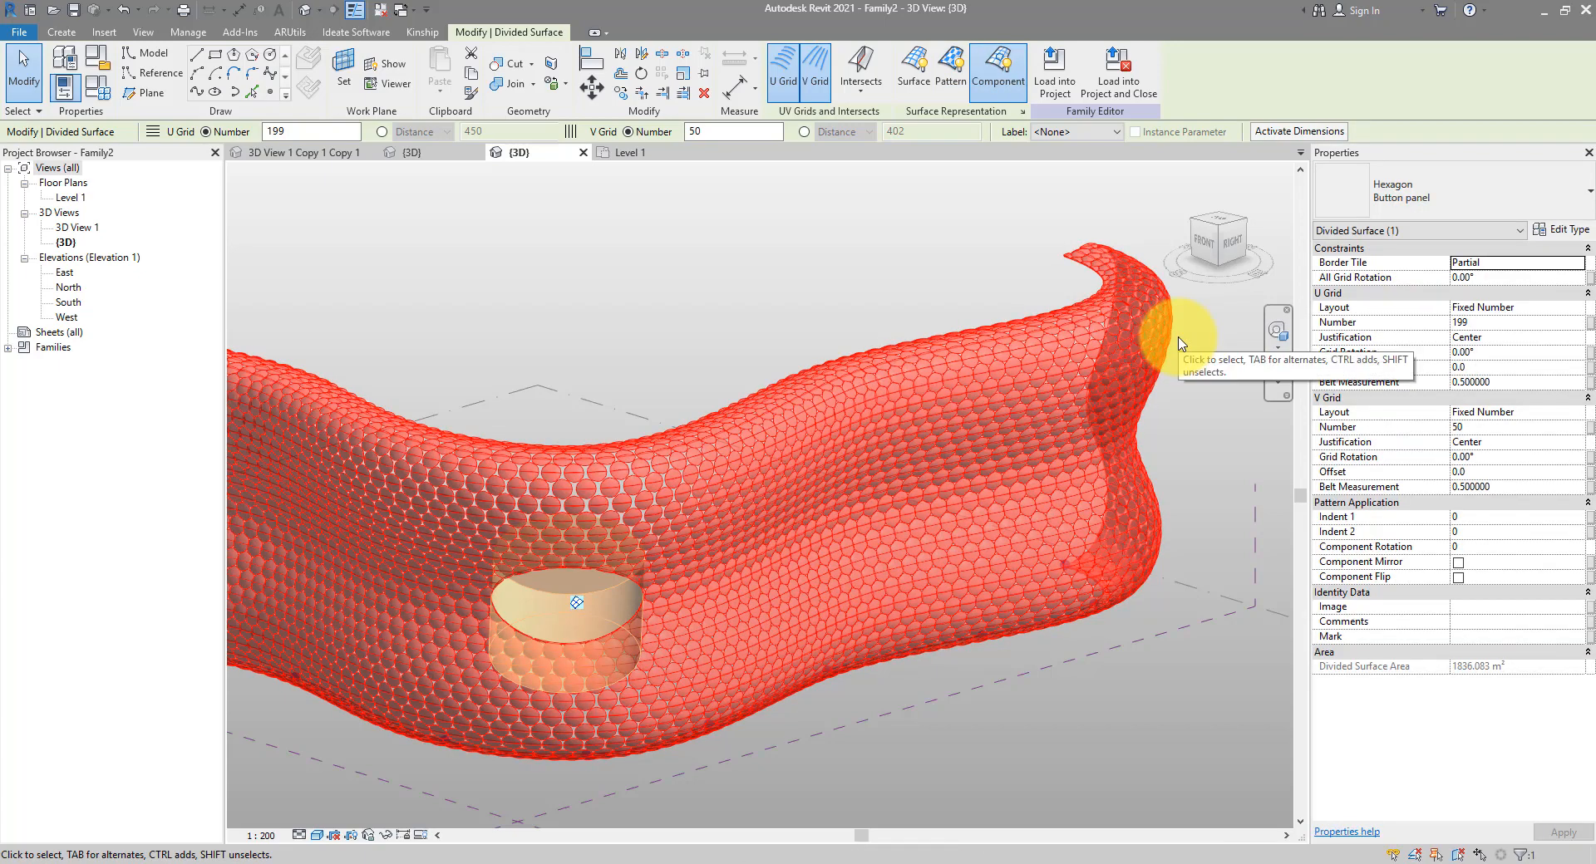
click(1180, 342)
scroll(1185, 366, up, 5)
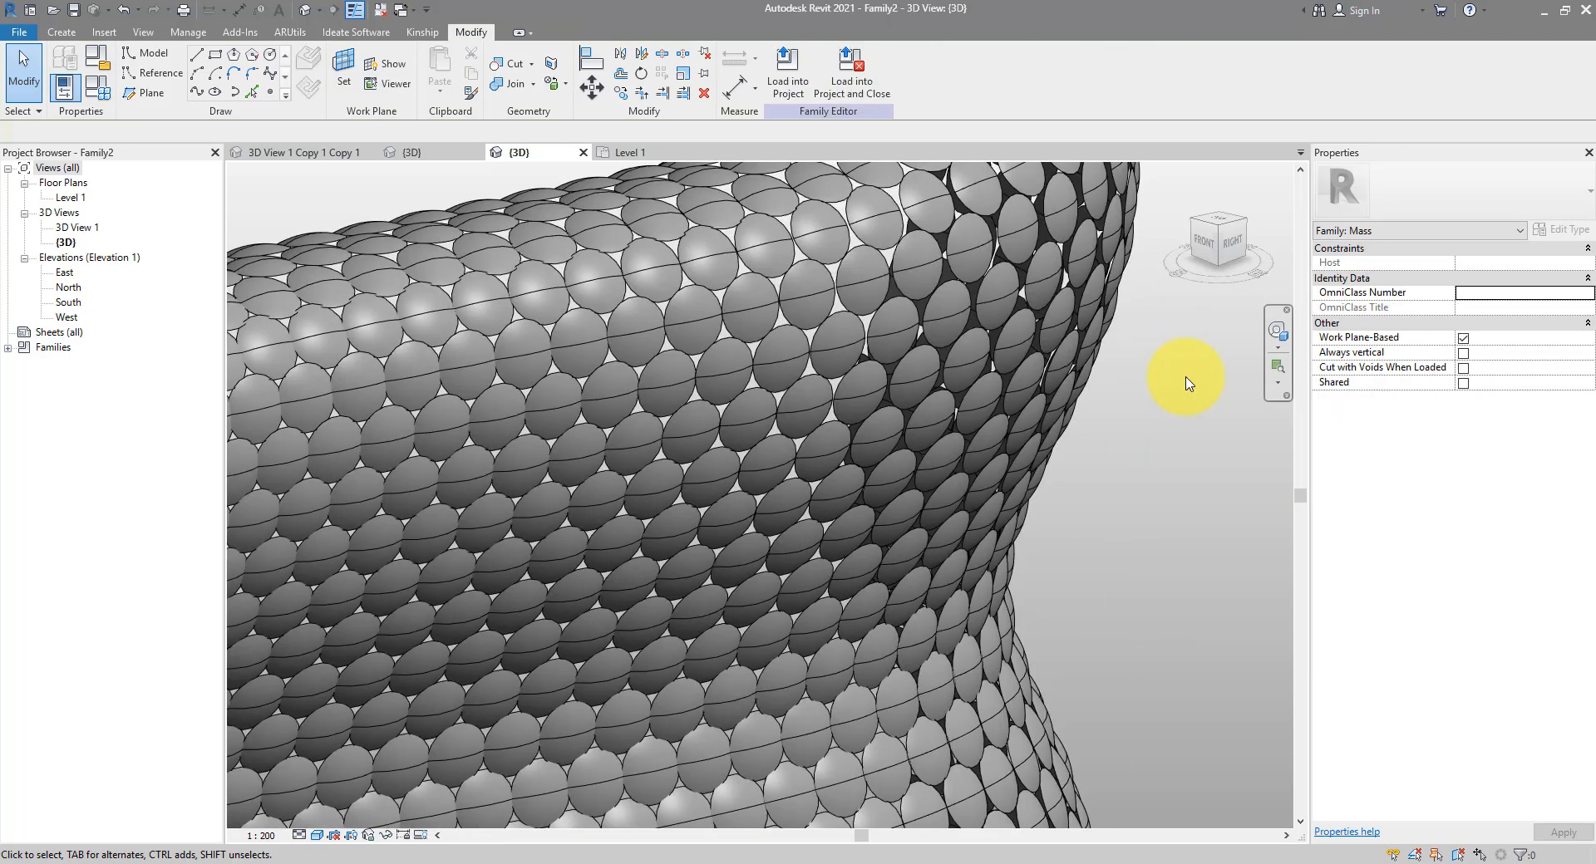
scroll(831, 287, up, 5)
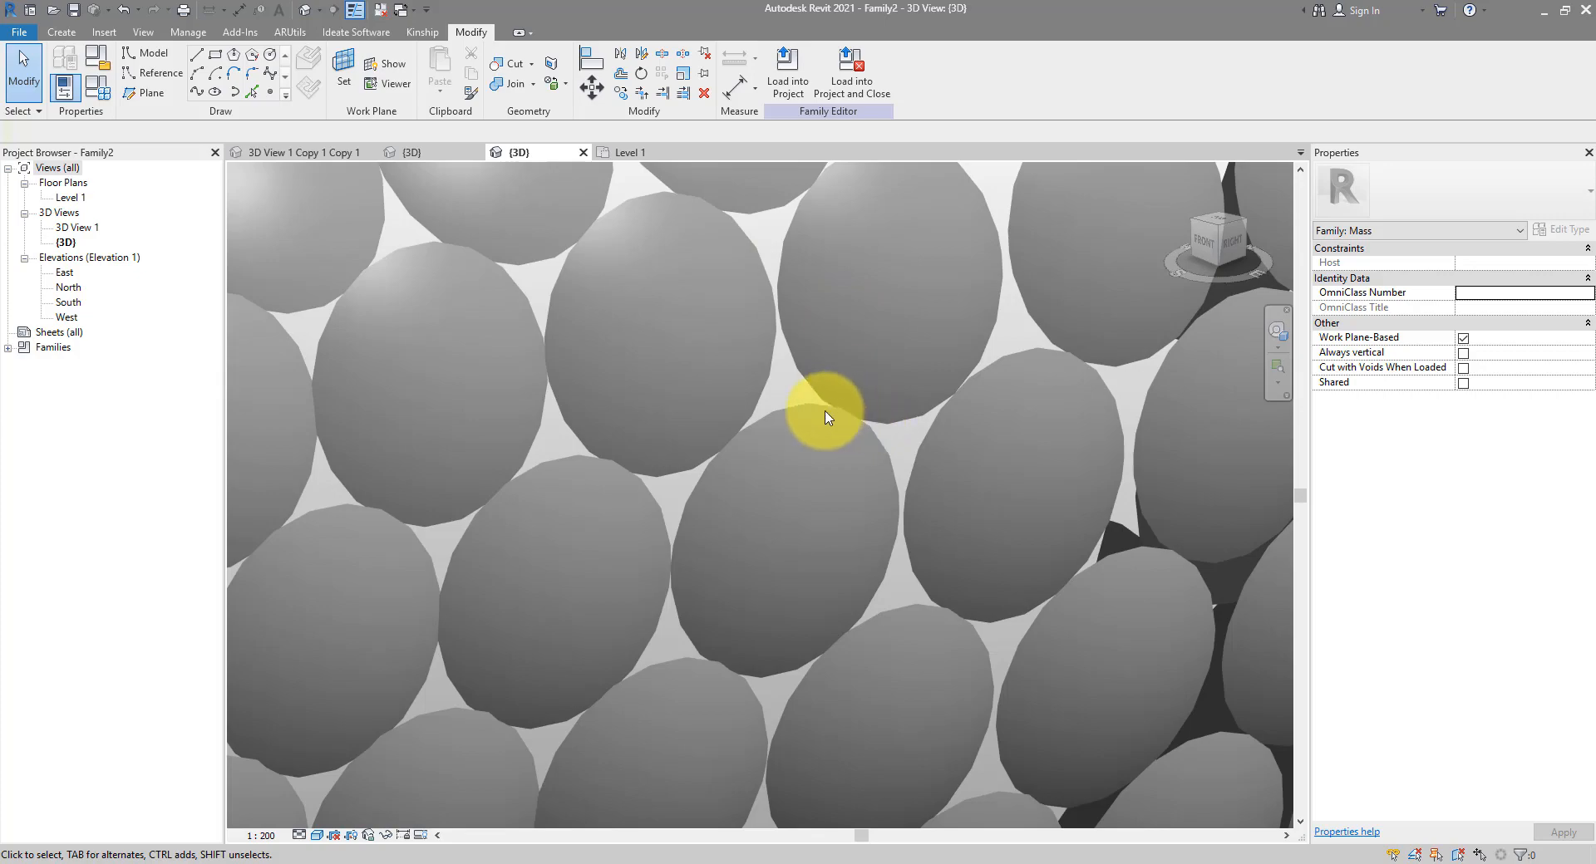
scroll(790, 386, down, 5)
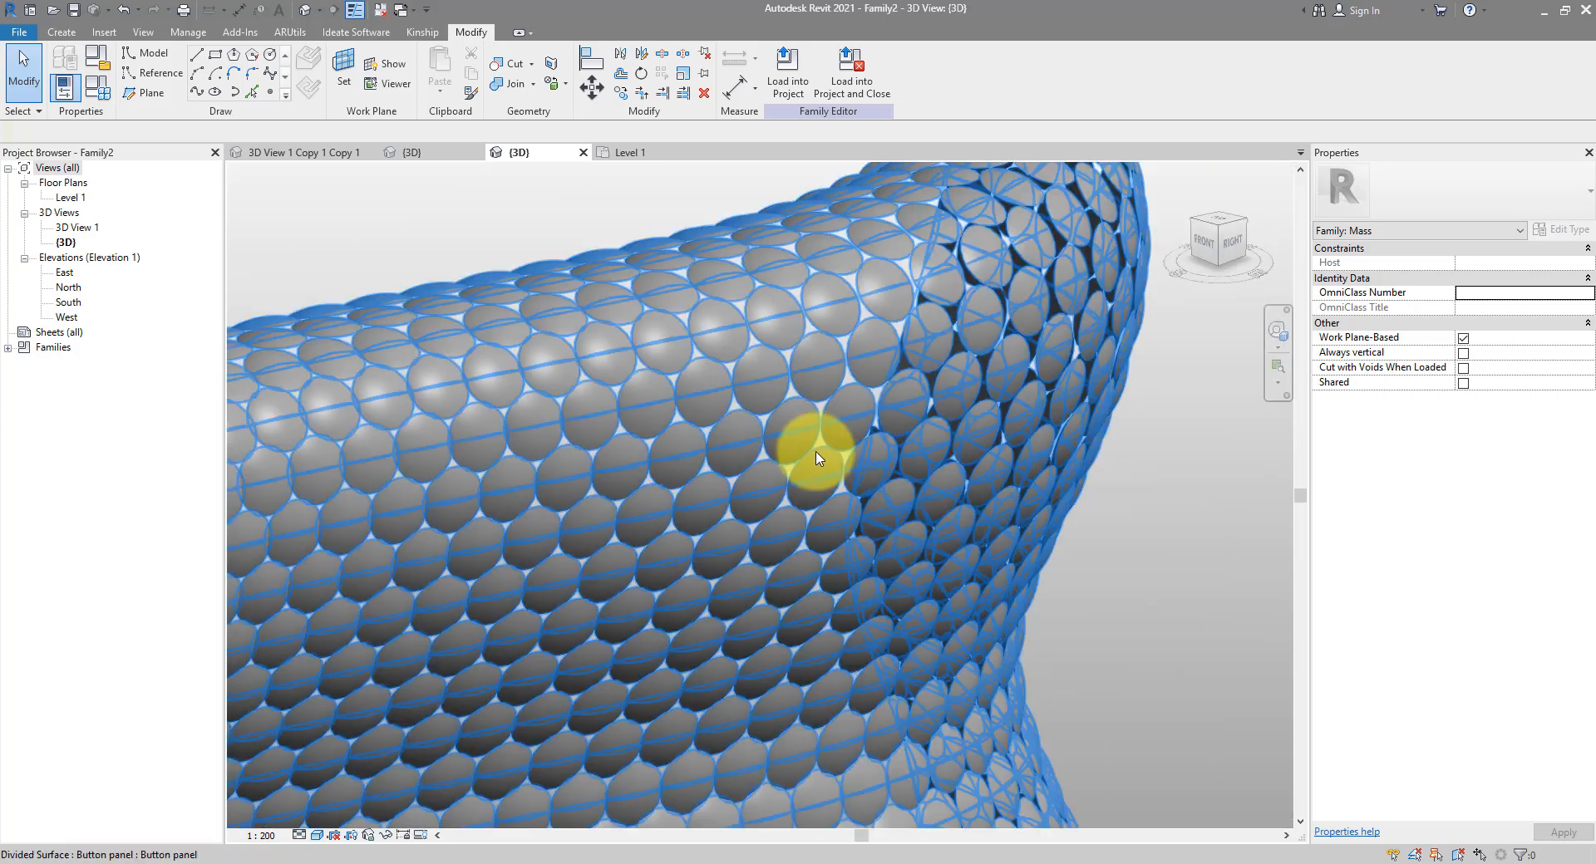
In the Button panel family's types, set the formula of the radius parameter R to PanelWidth / 3
click(627, 154)
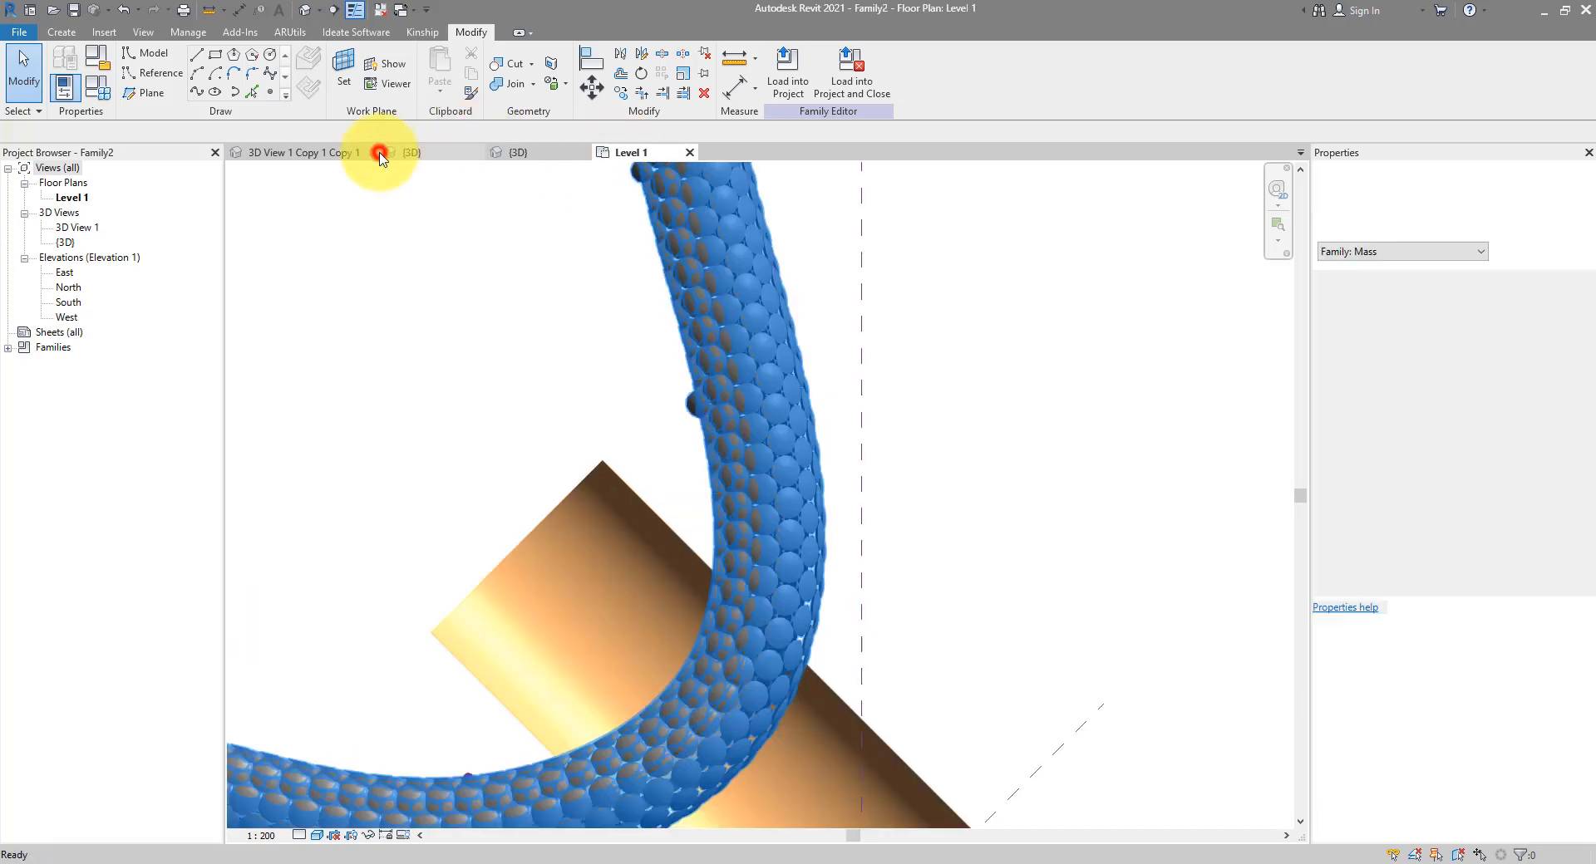
click(380, 154)
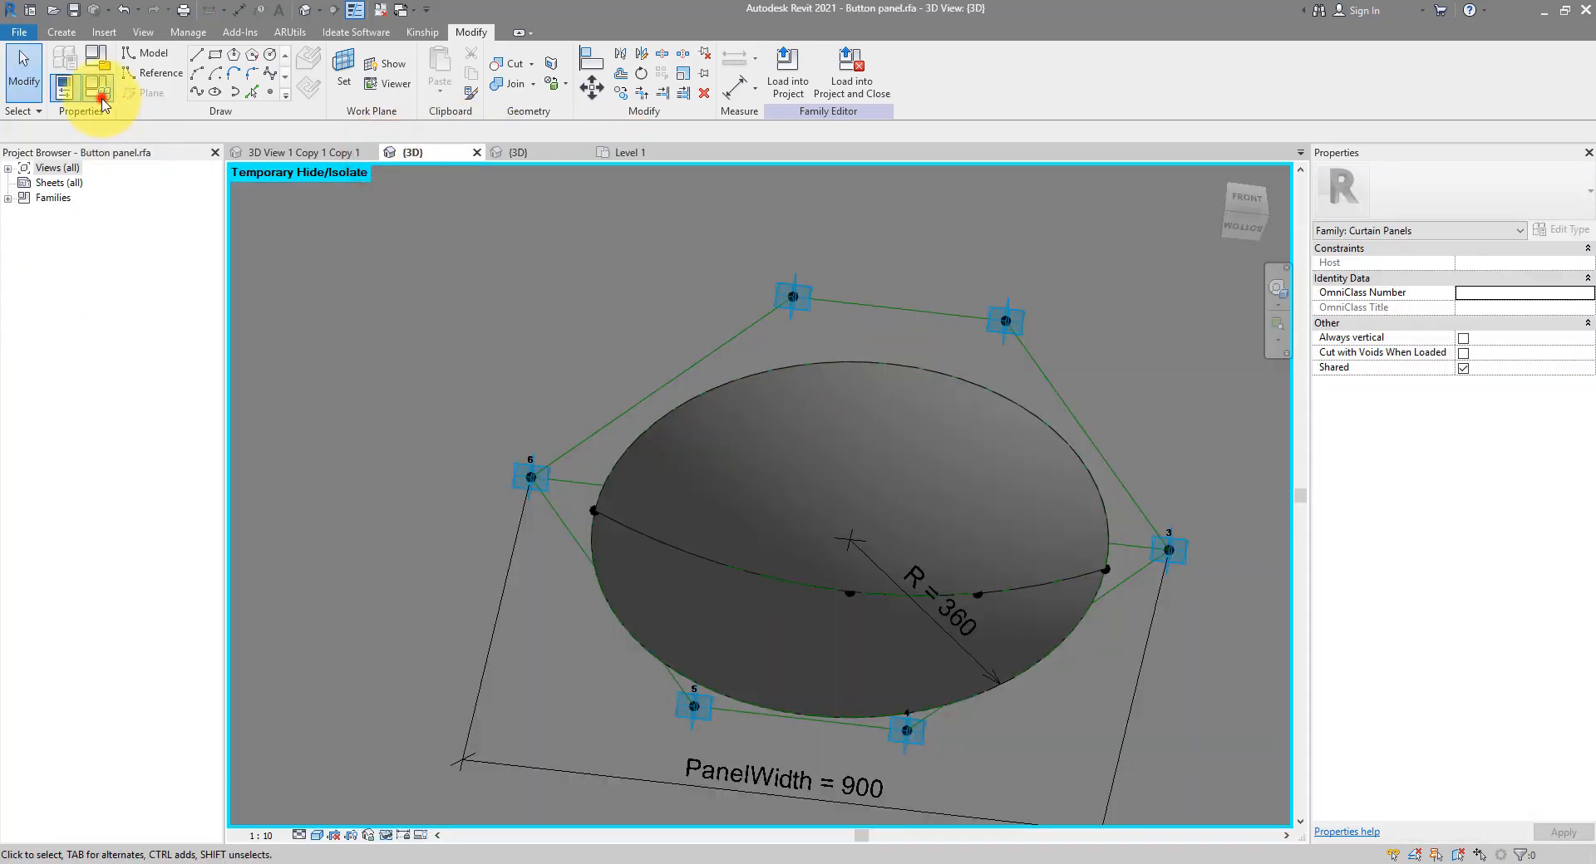
click(102, 100)
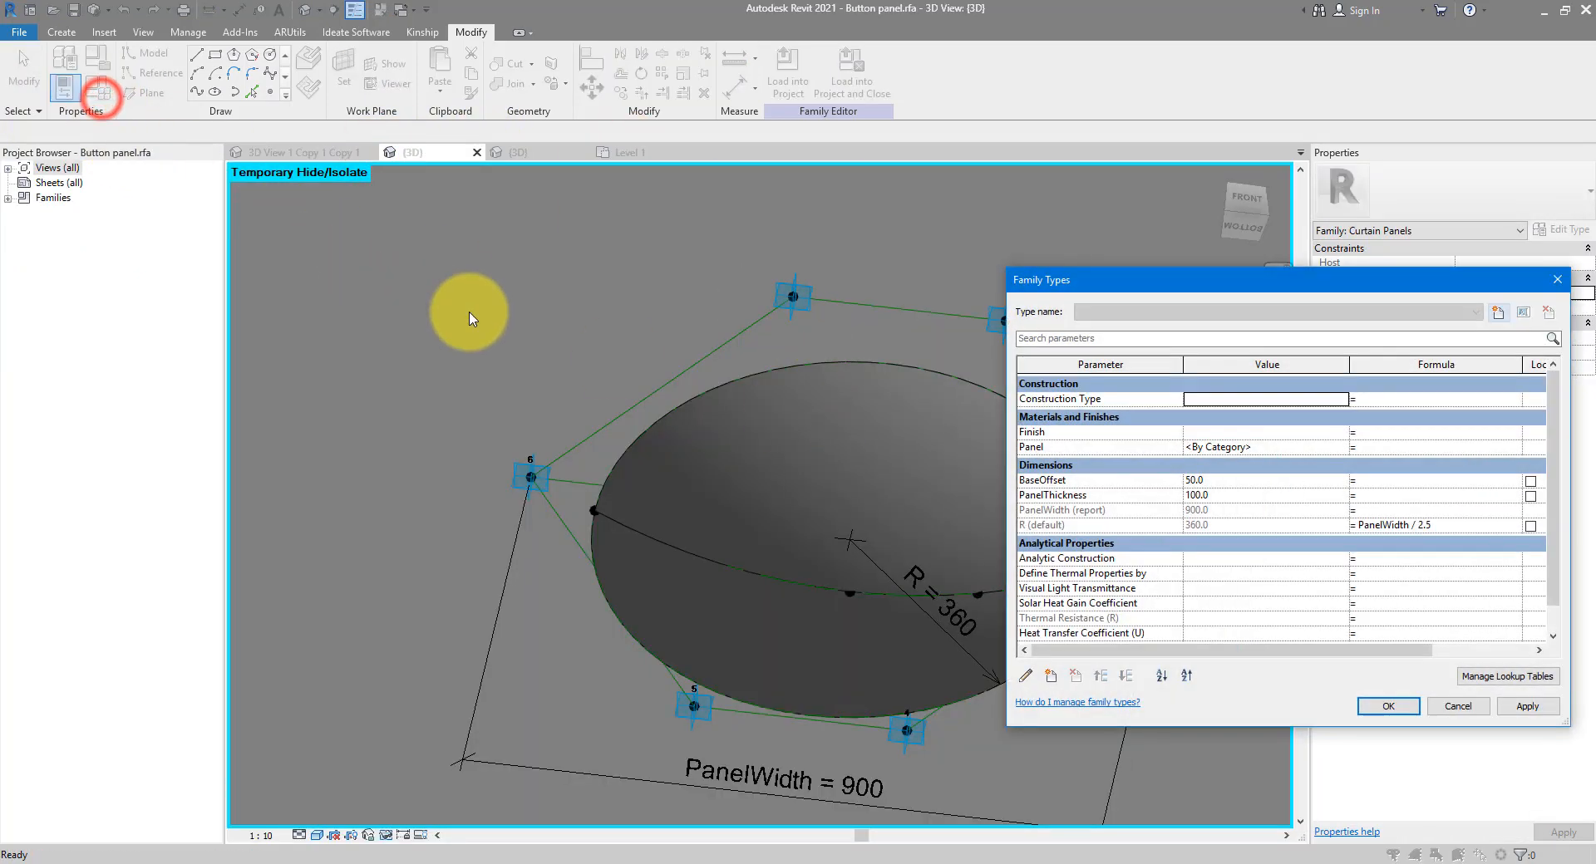
click(1419, 525)
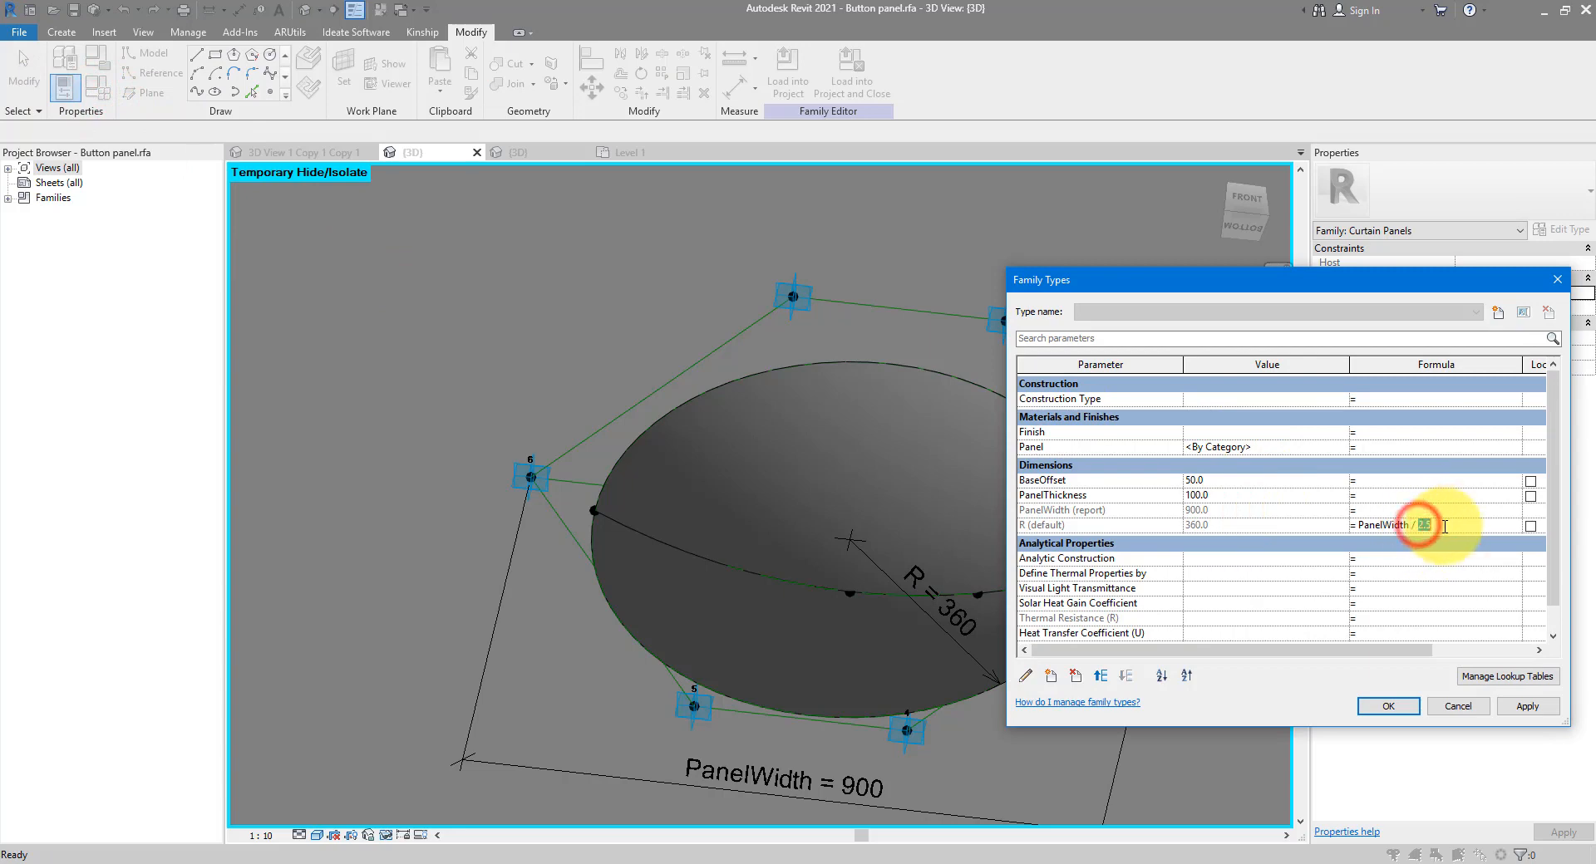
key(Return)
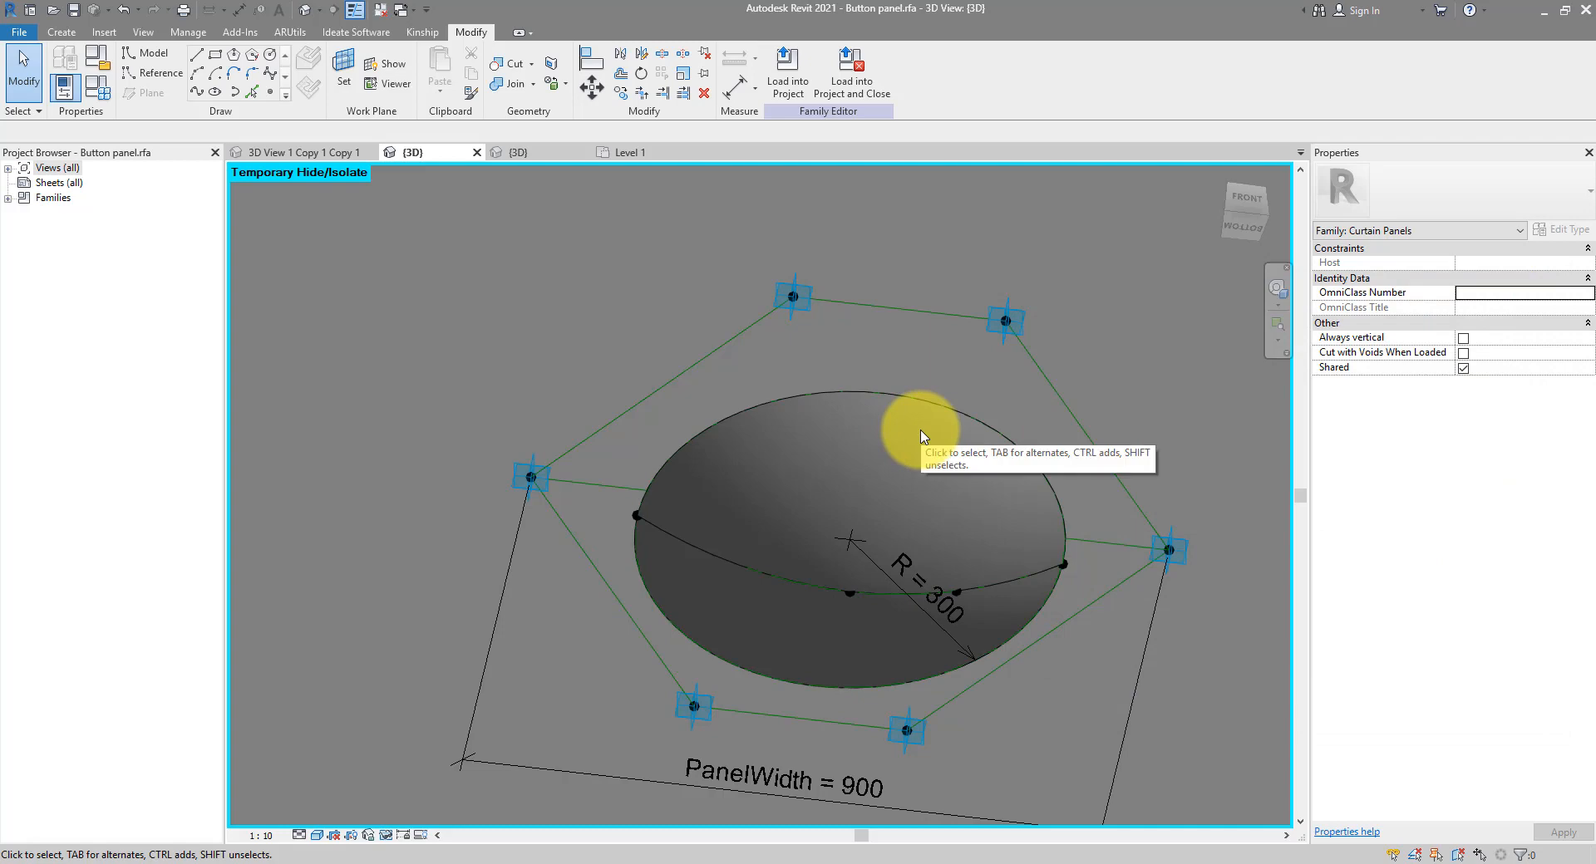
Create a new project from the Architectural Template and close the inactive views
click(637, 153)
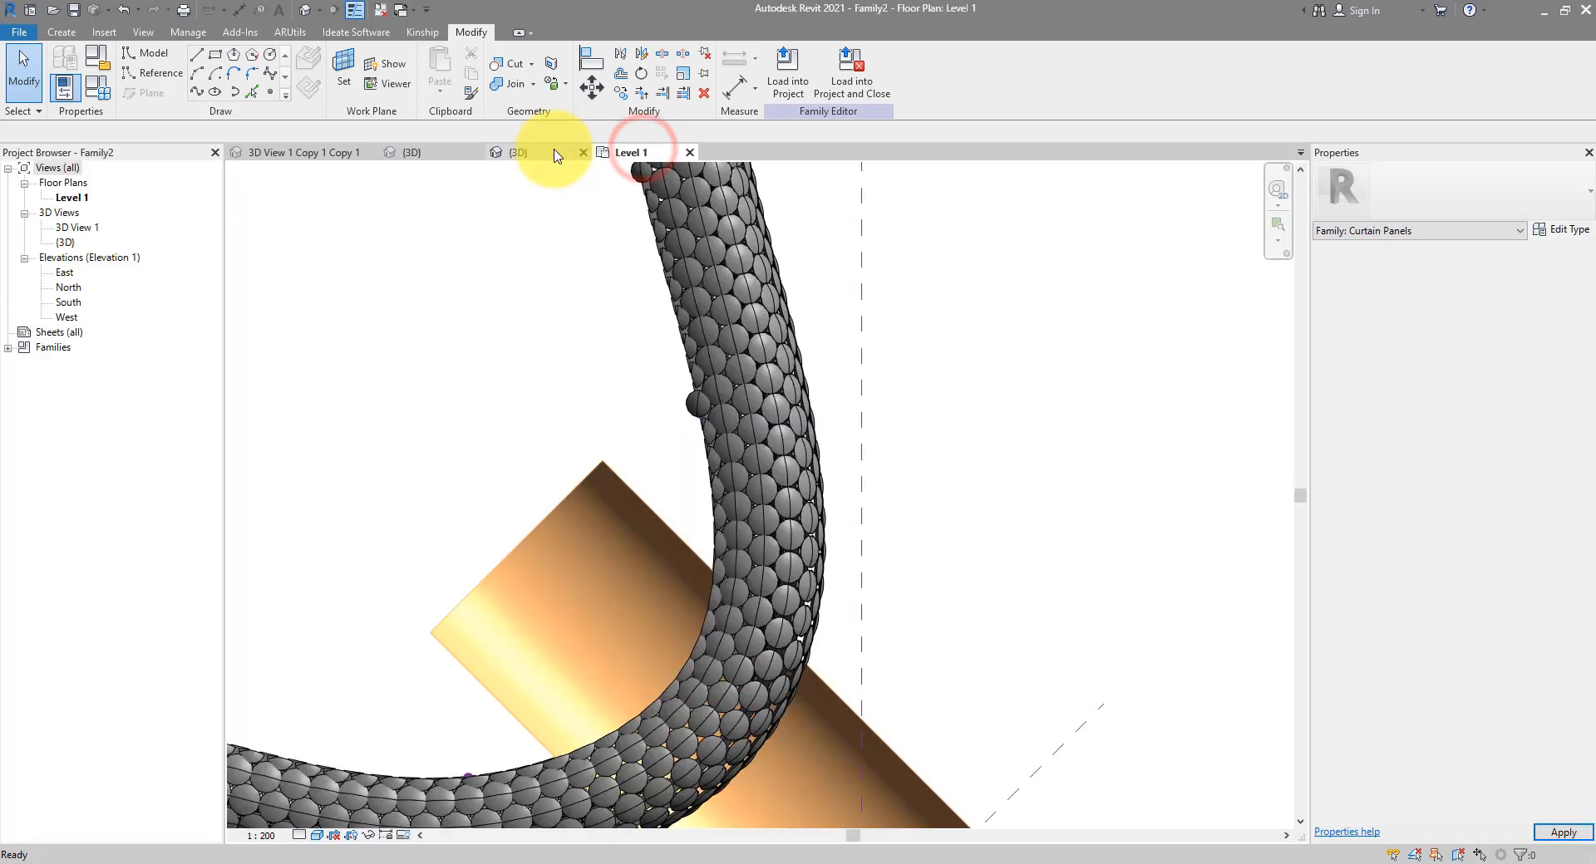
click(542, 152)
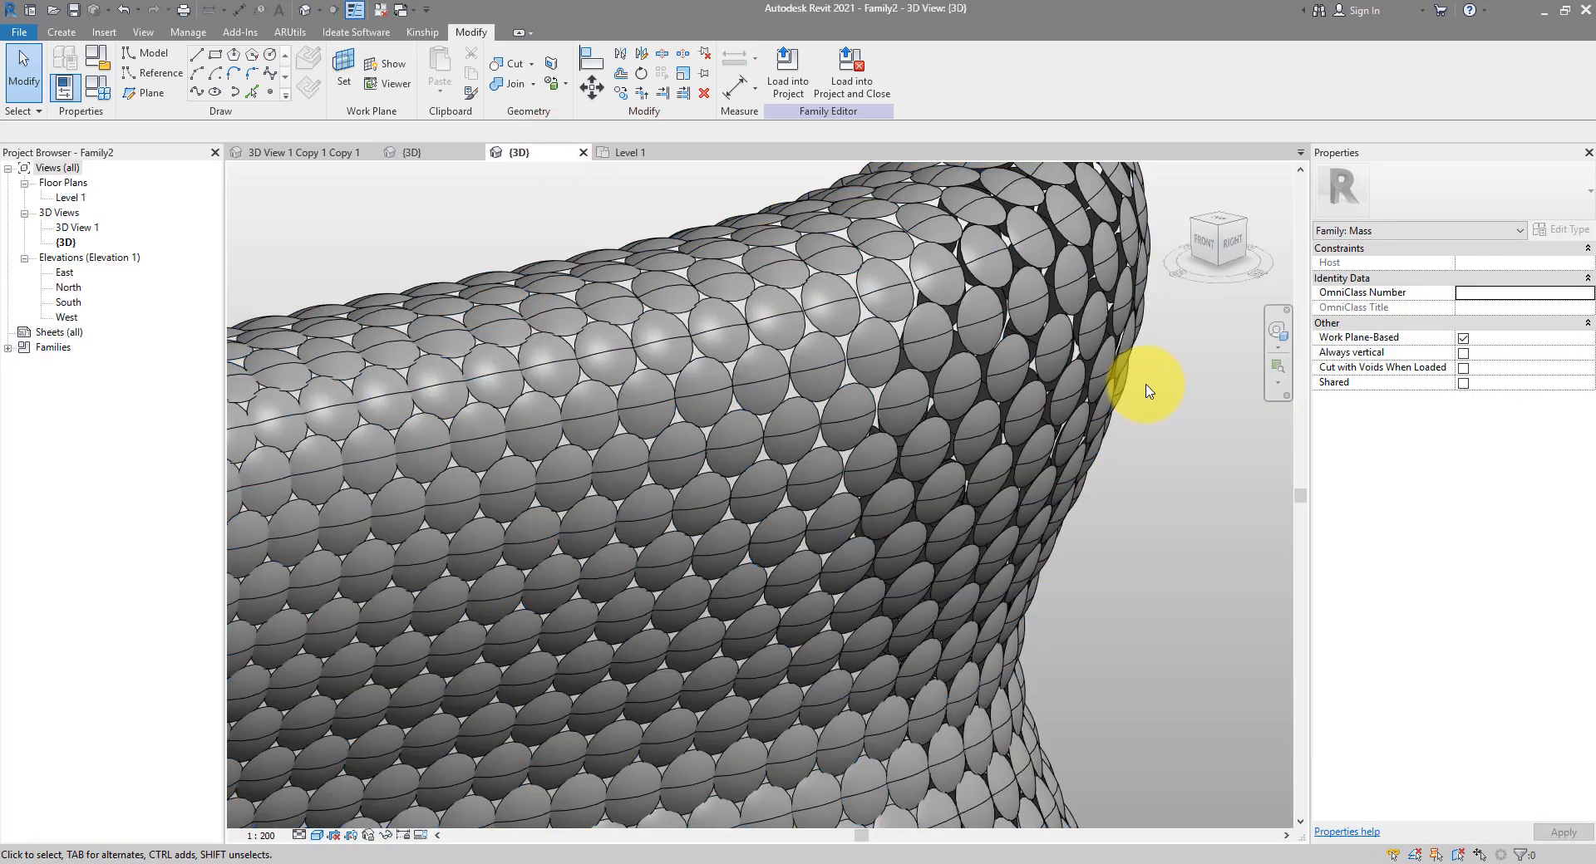
click(426, 153)
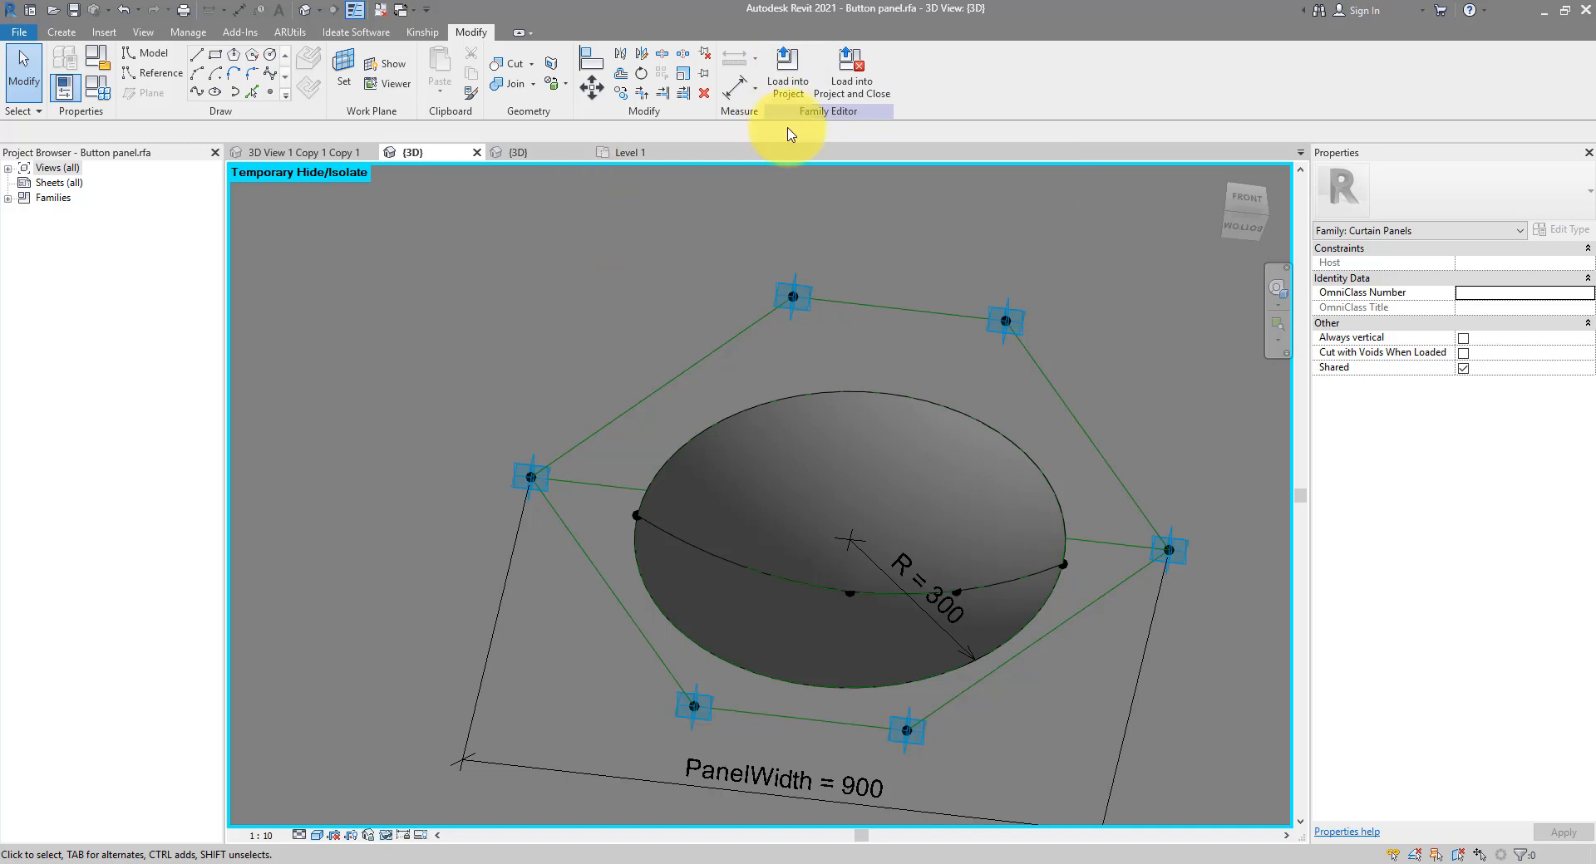
click(549, 153)
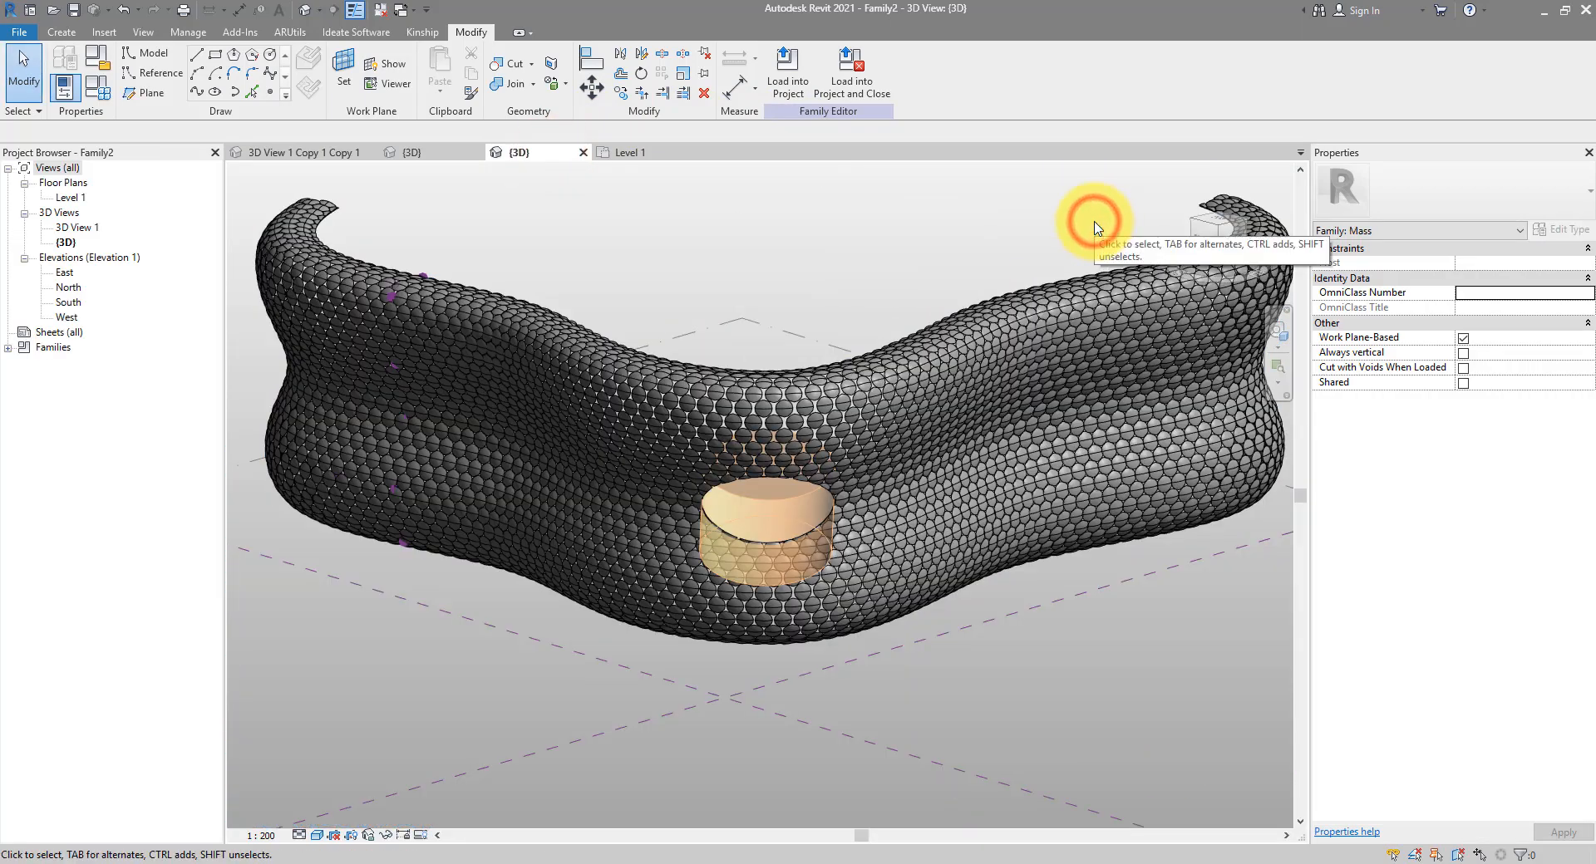
click(18, 34)
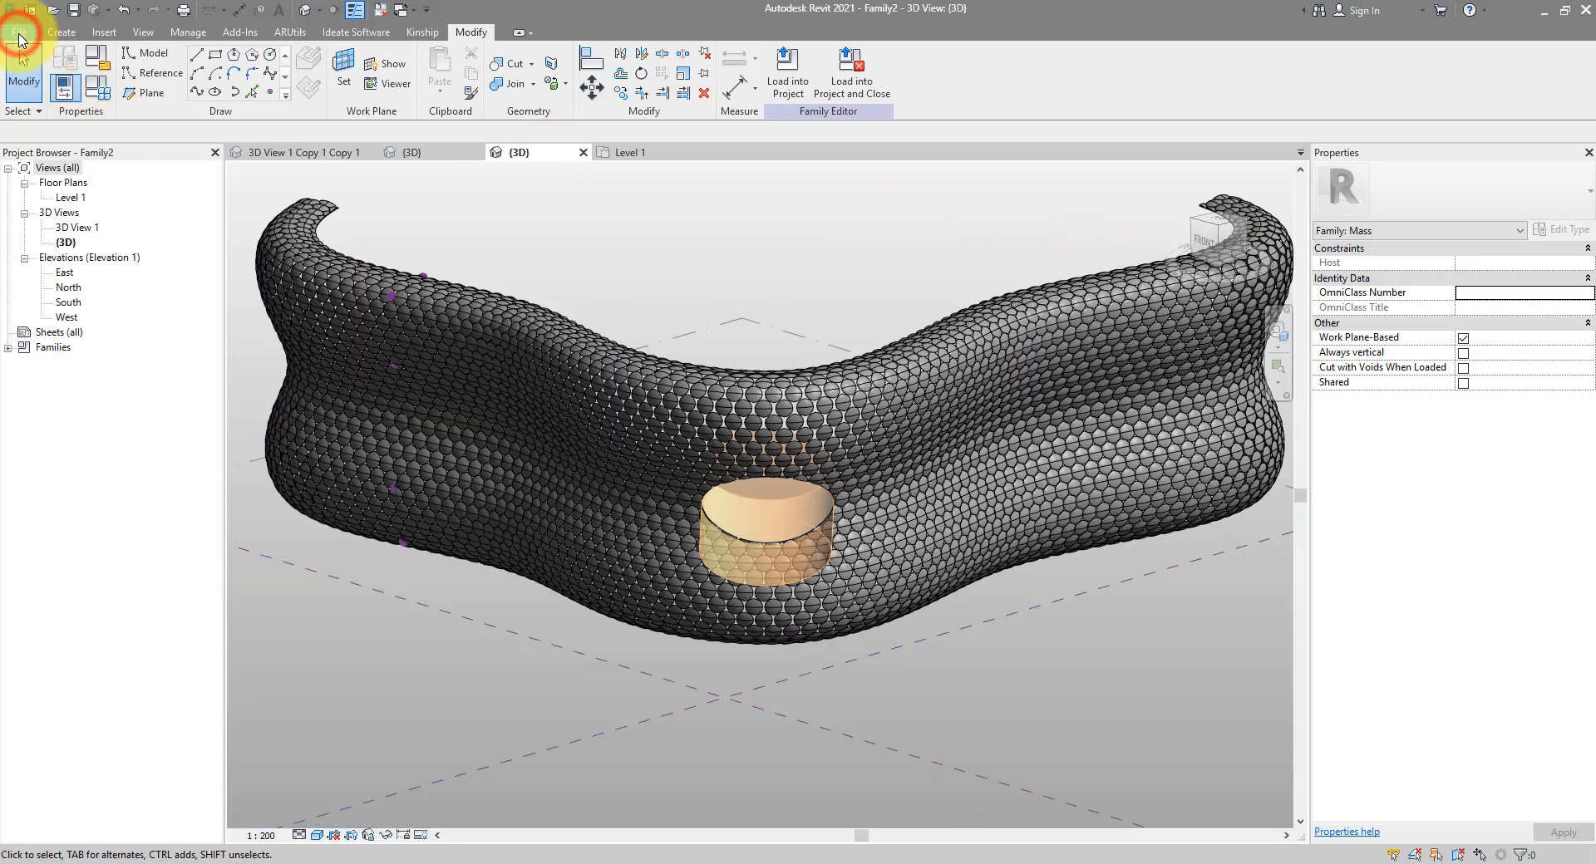
click(35, 78)
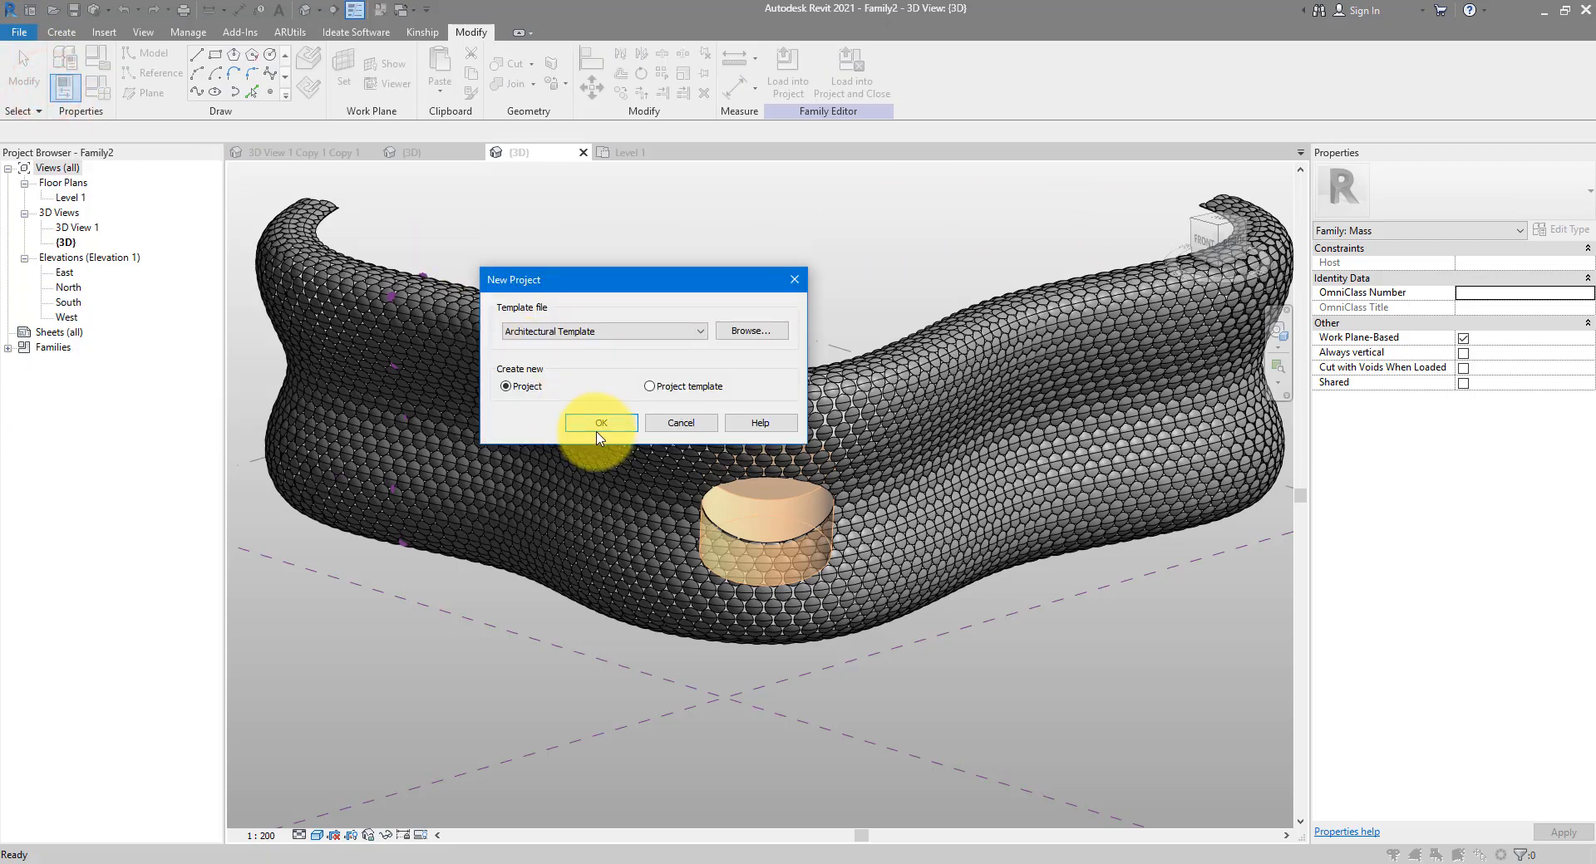
click(597, 425)
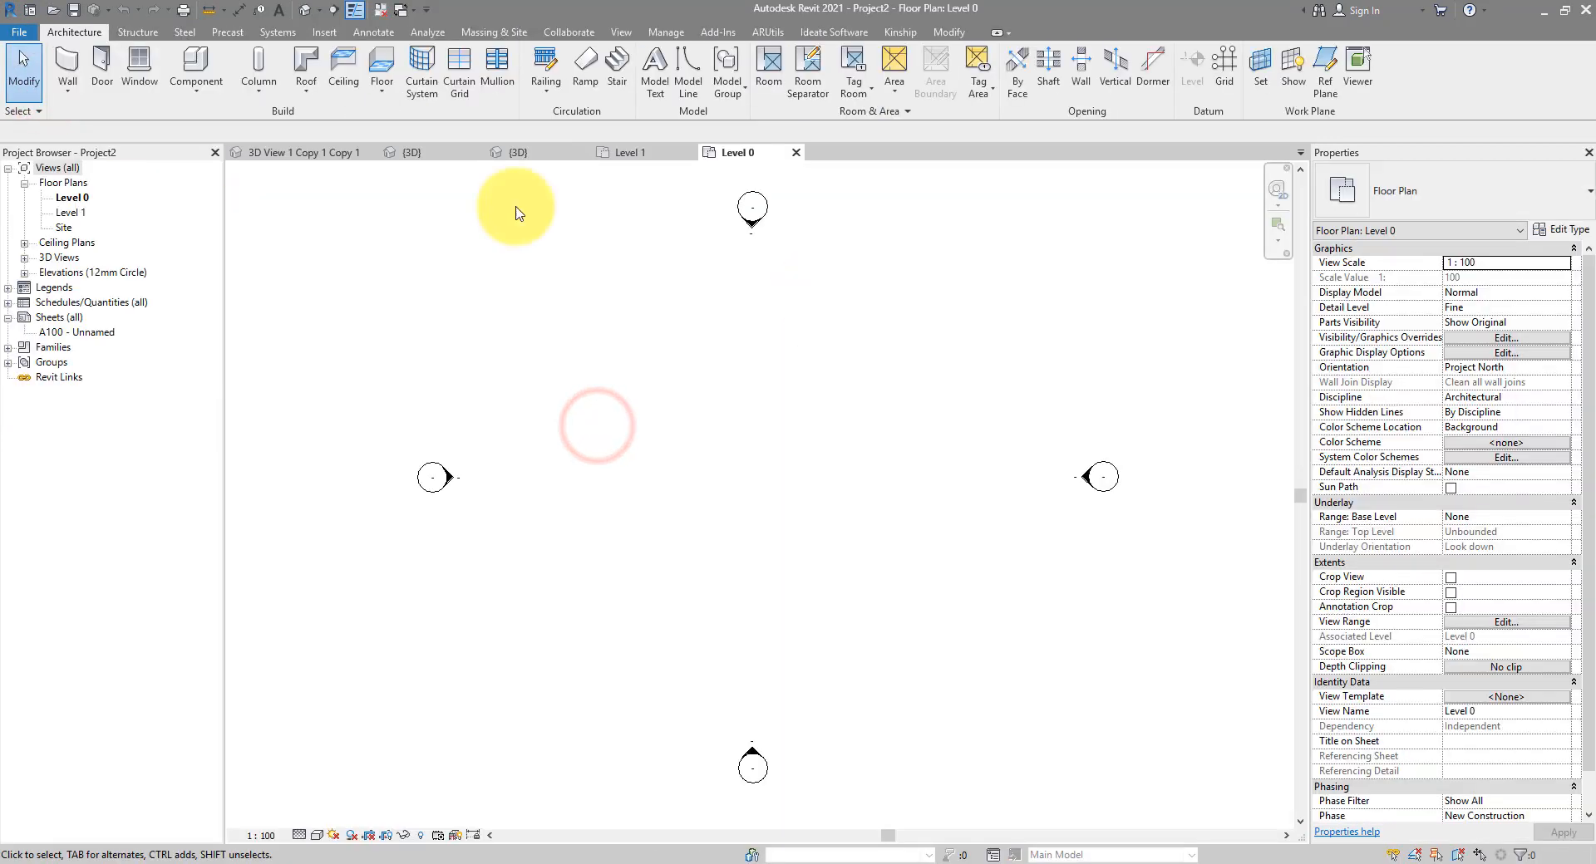
click(376, 12)
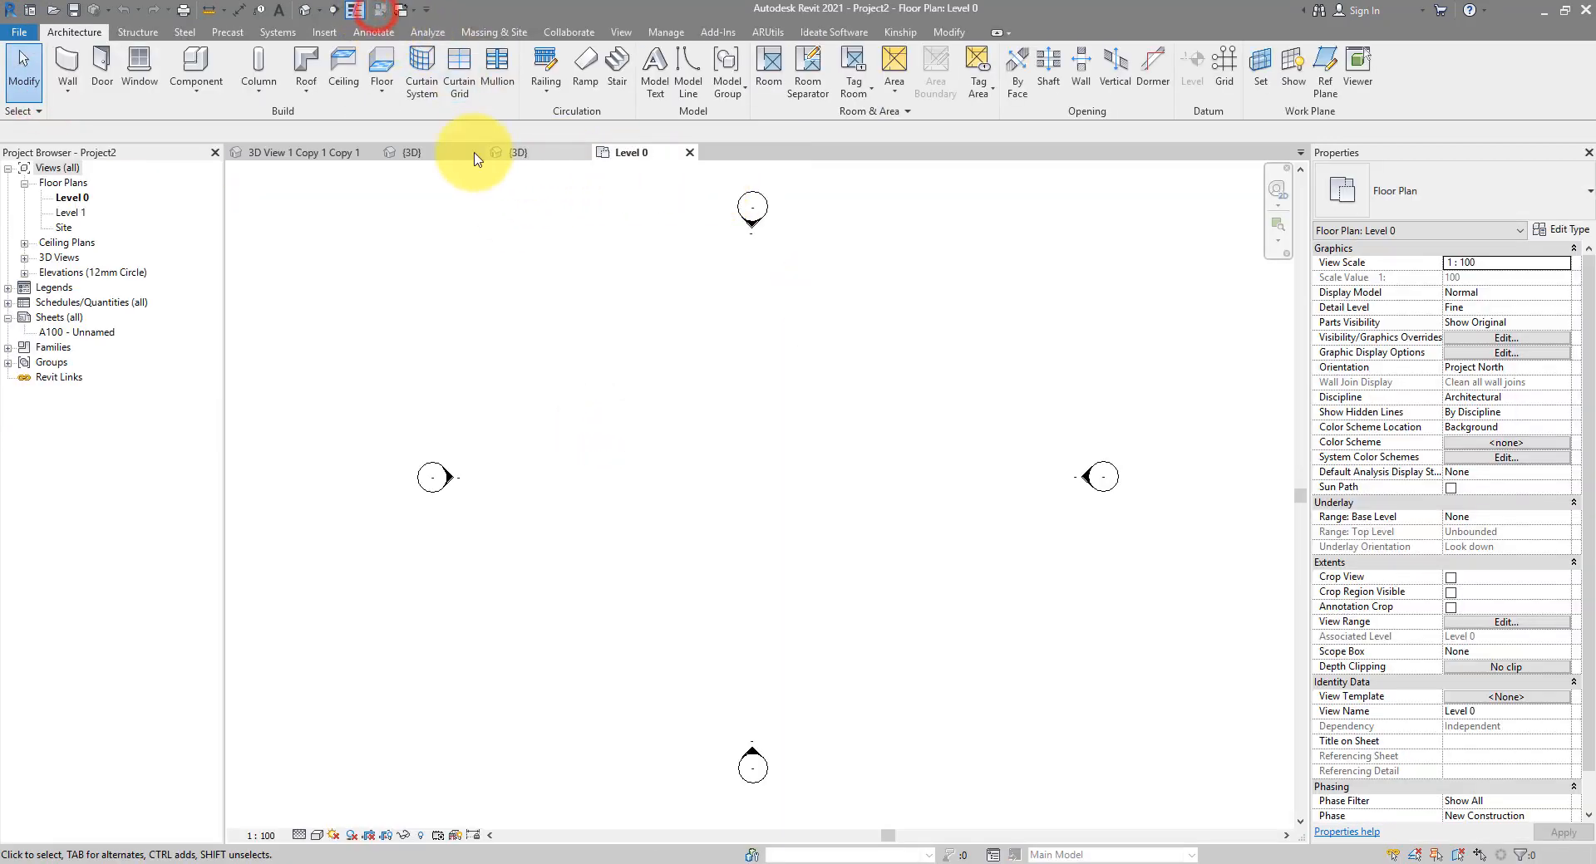
Load the Family2 mass into Project2 and place it on the Level 0 plan
click(411, 153)
click(501, 154)
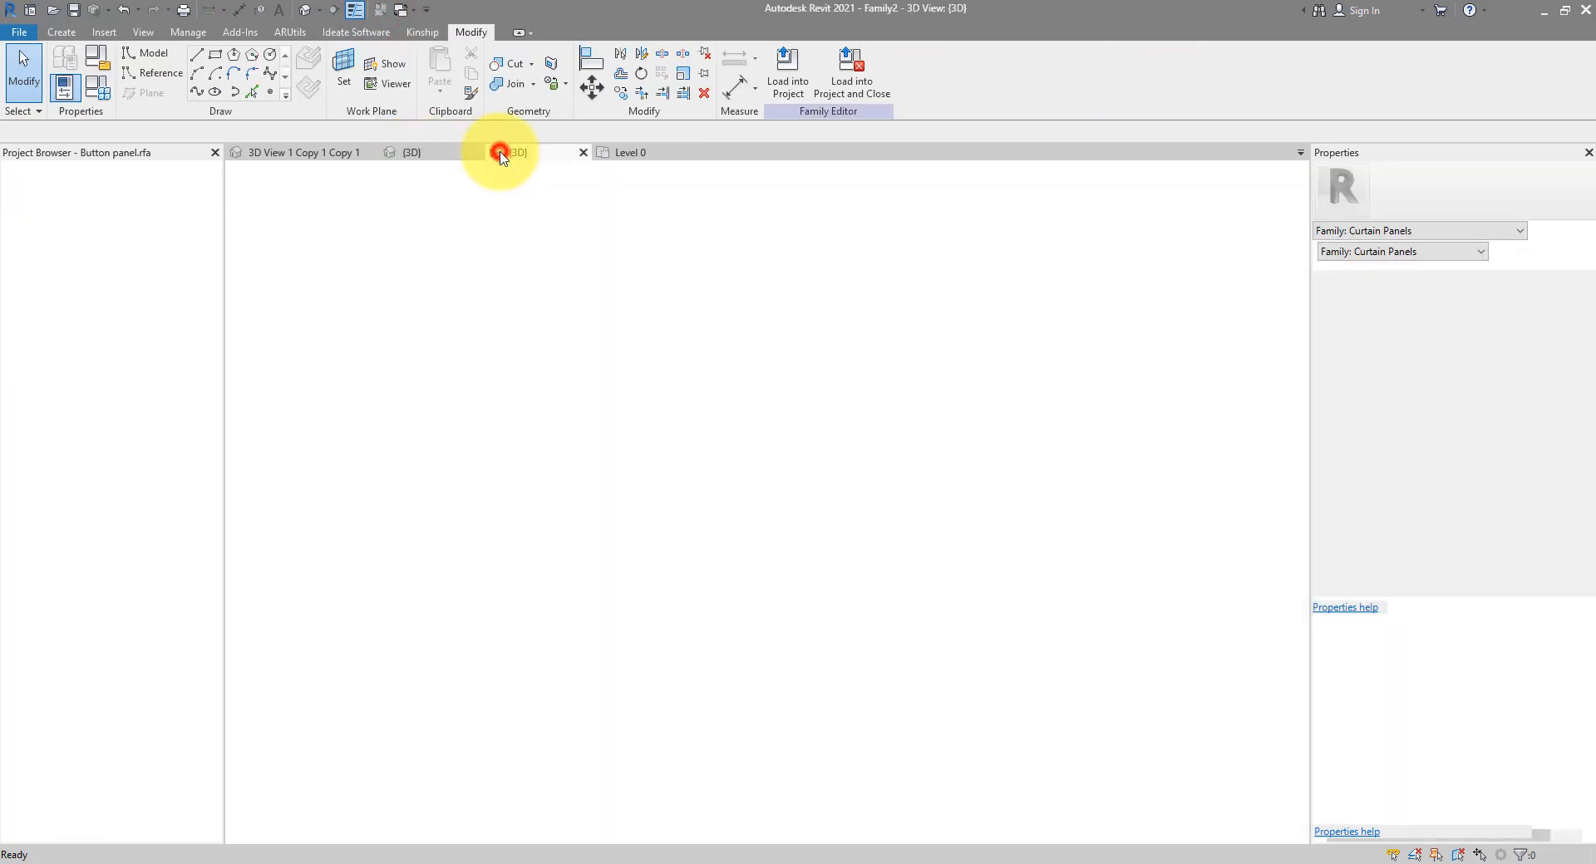
click(783, 90)
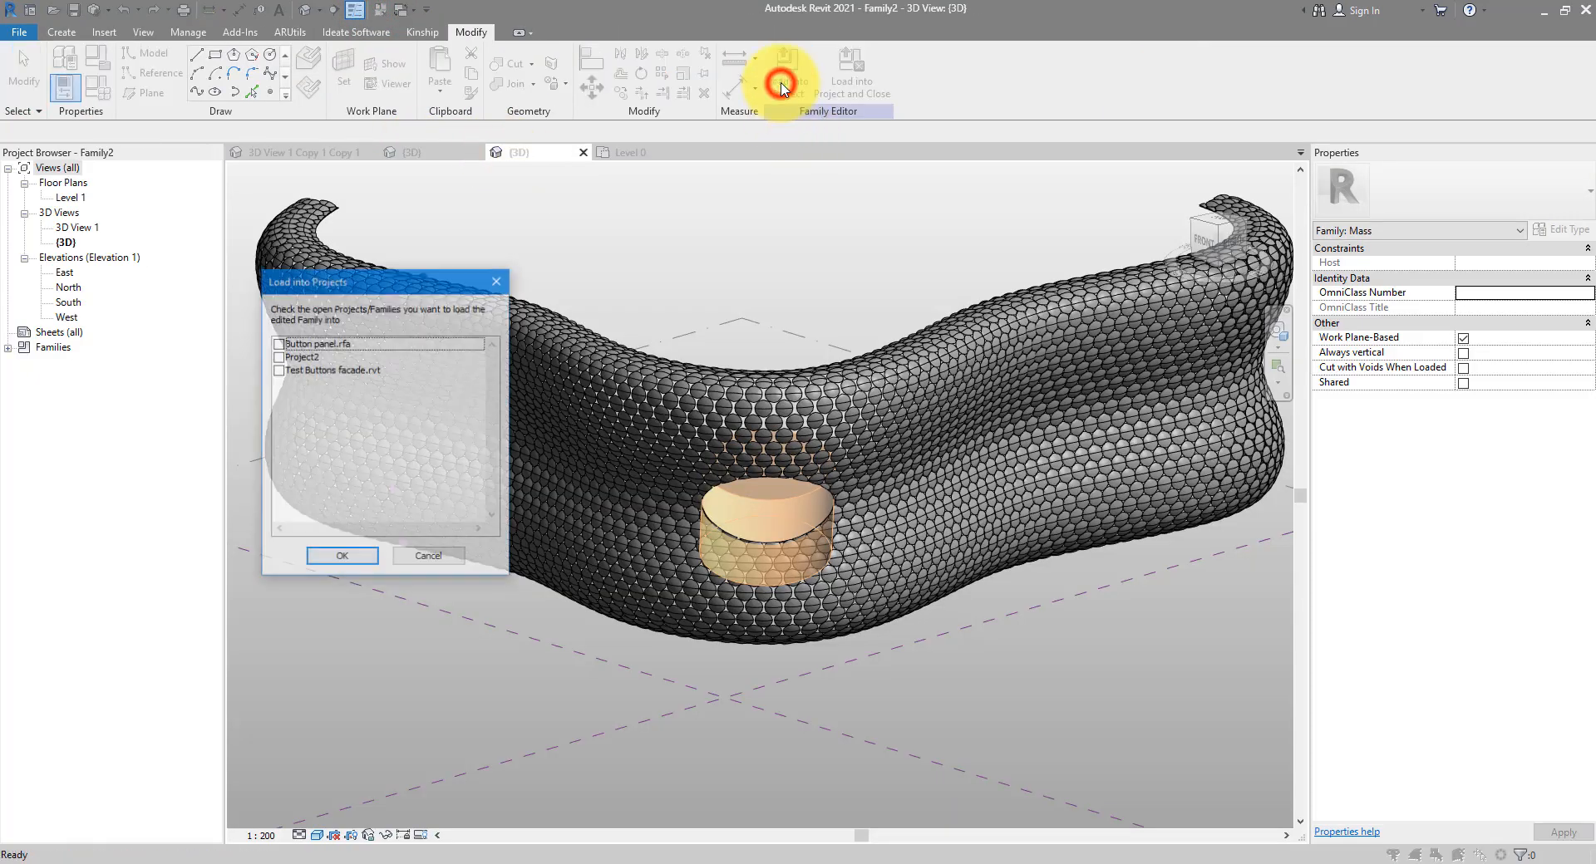
click(290, 357)
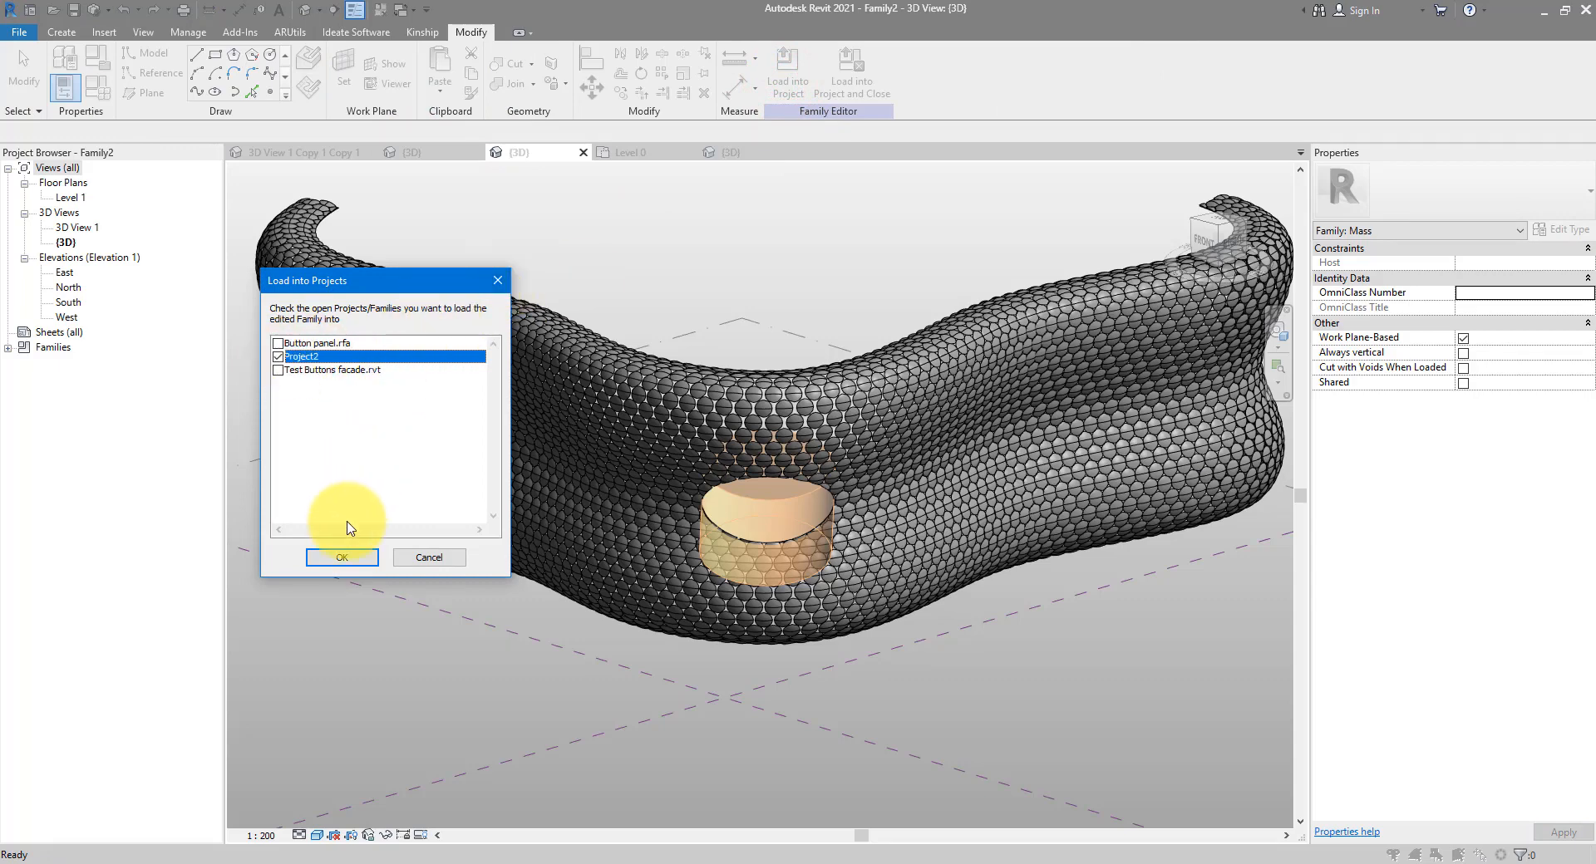
click(340, 559)
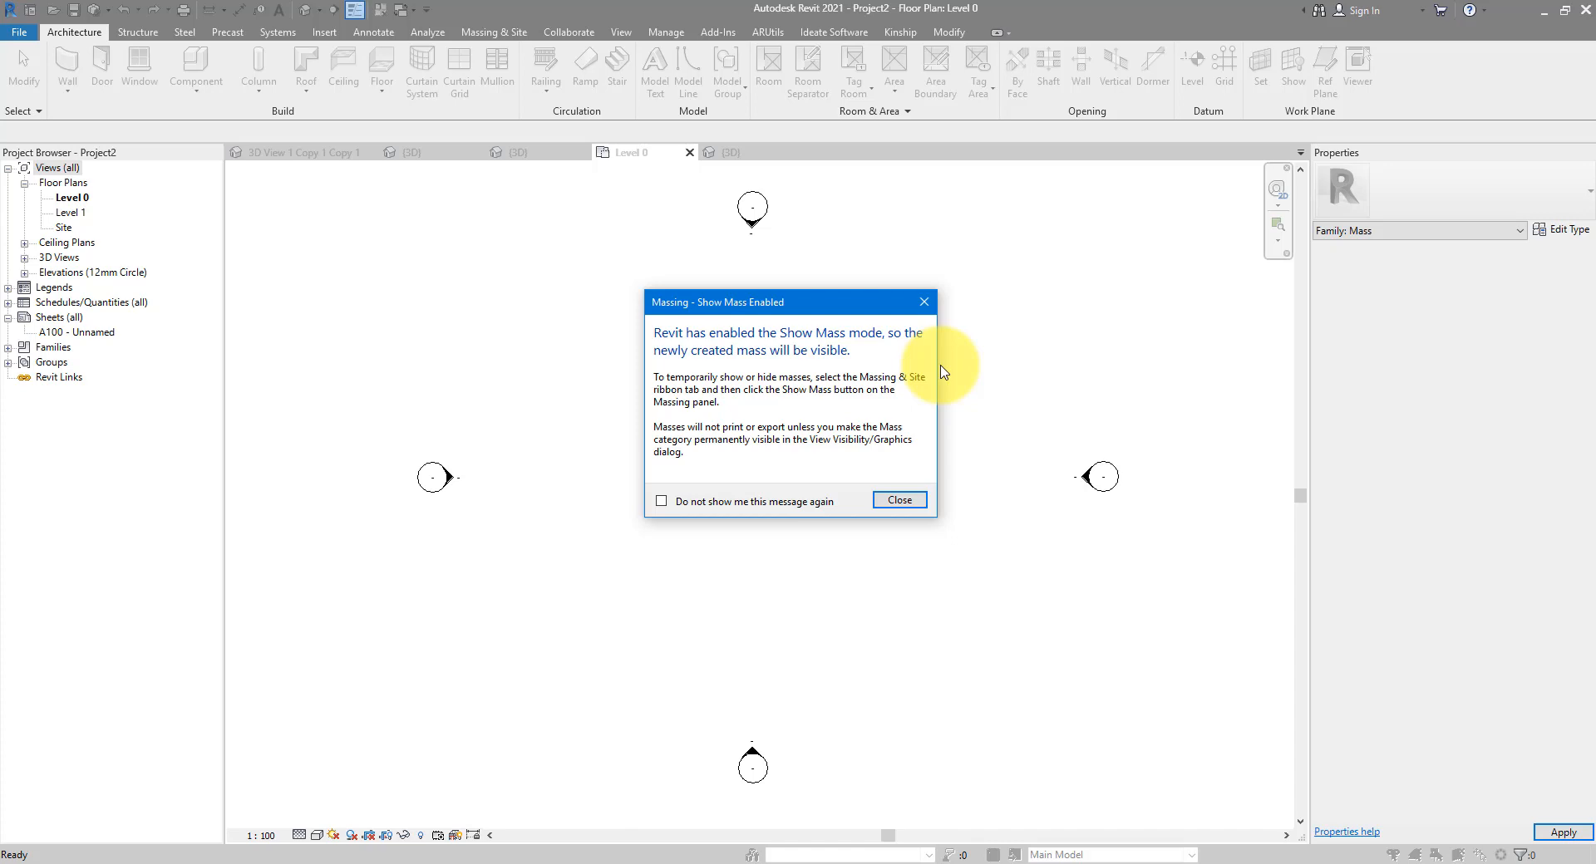
click(901, 504)
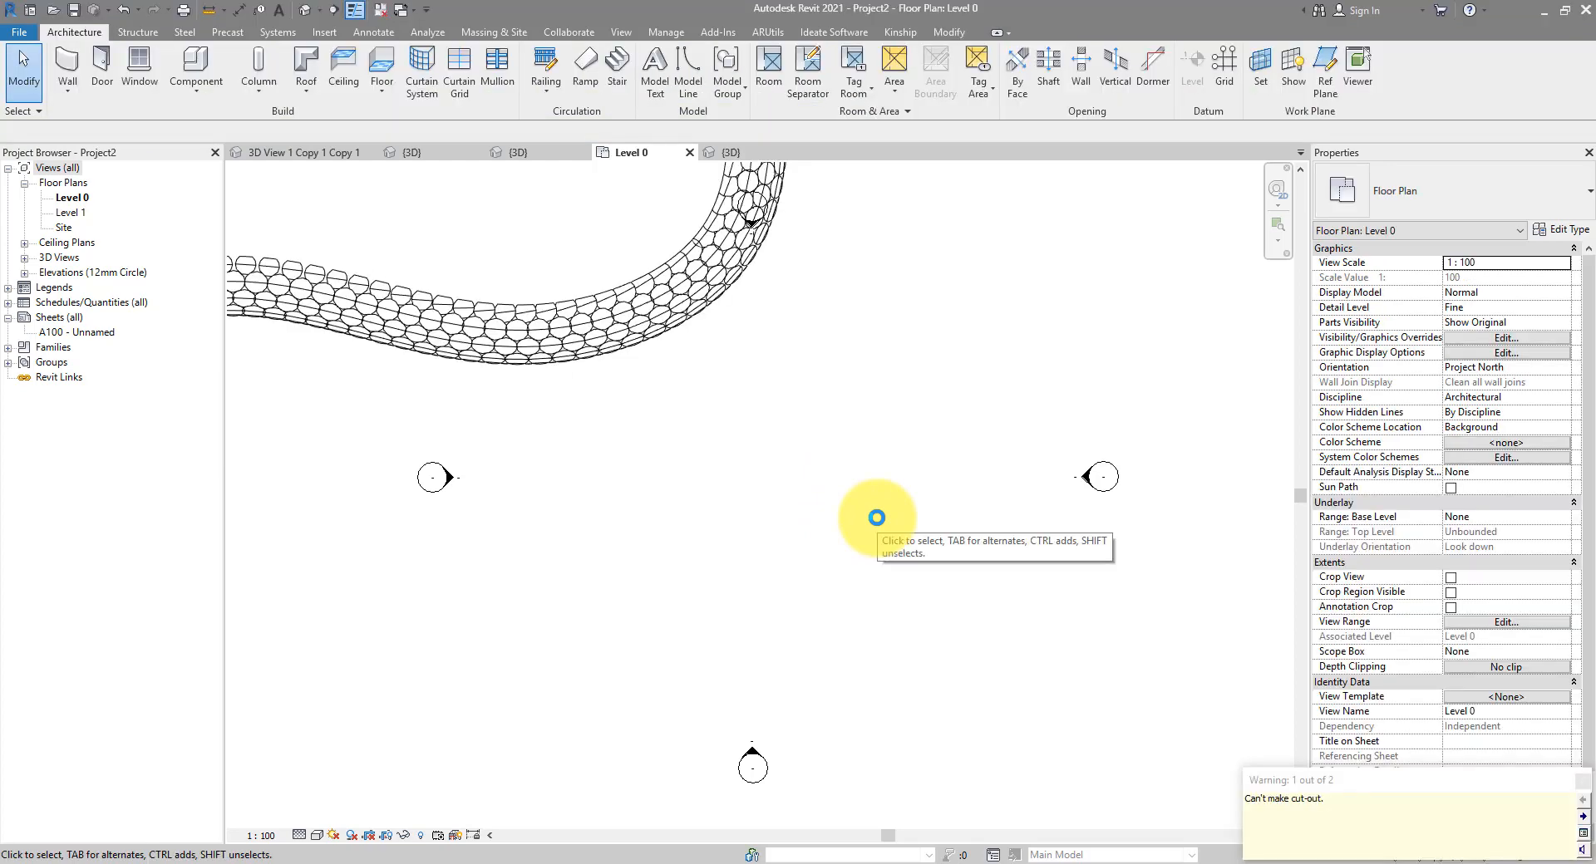
click(831, 436)
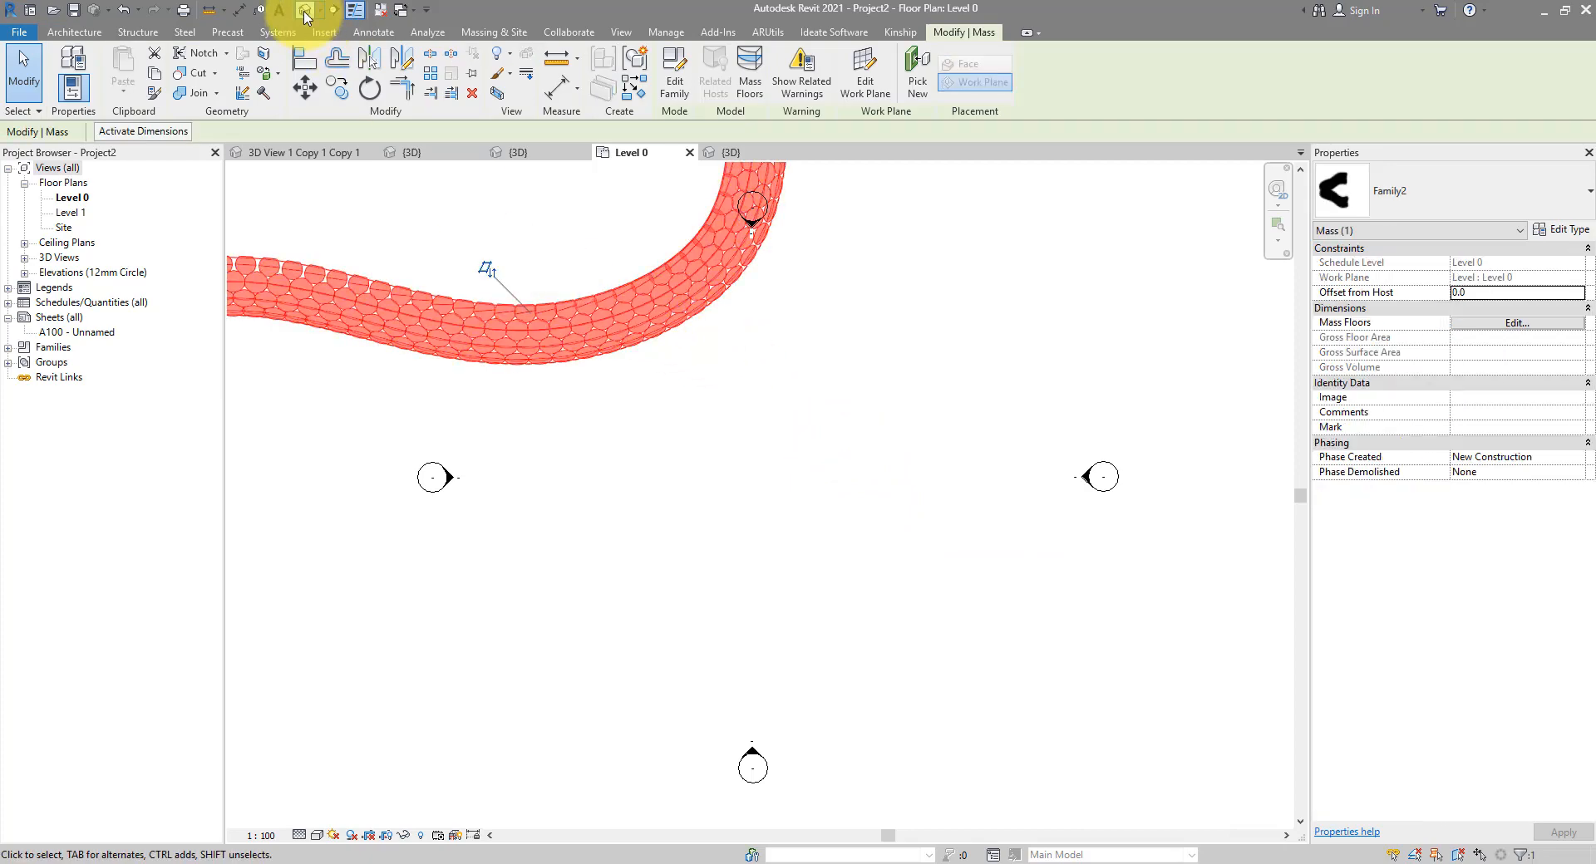
Open the project's default 3D view and examine the button facade around the sky bridge opening
click(306, 12)
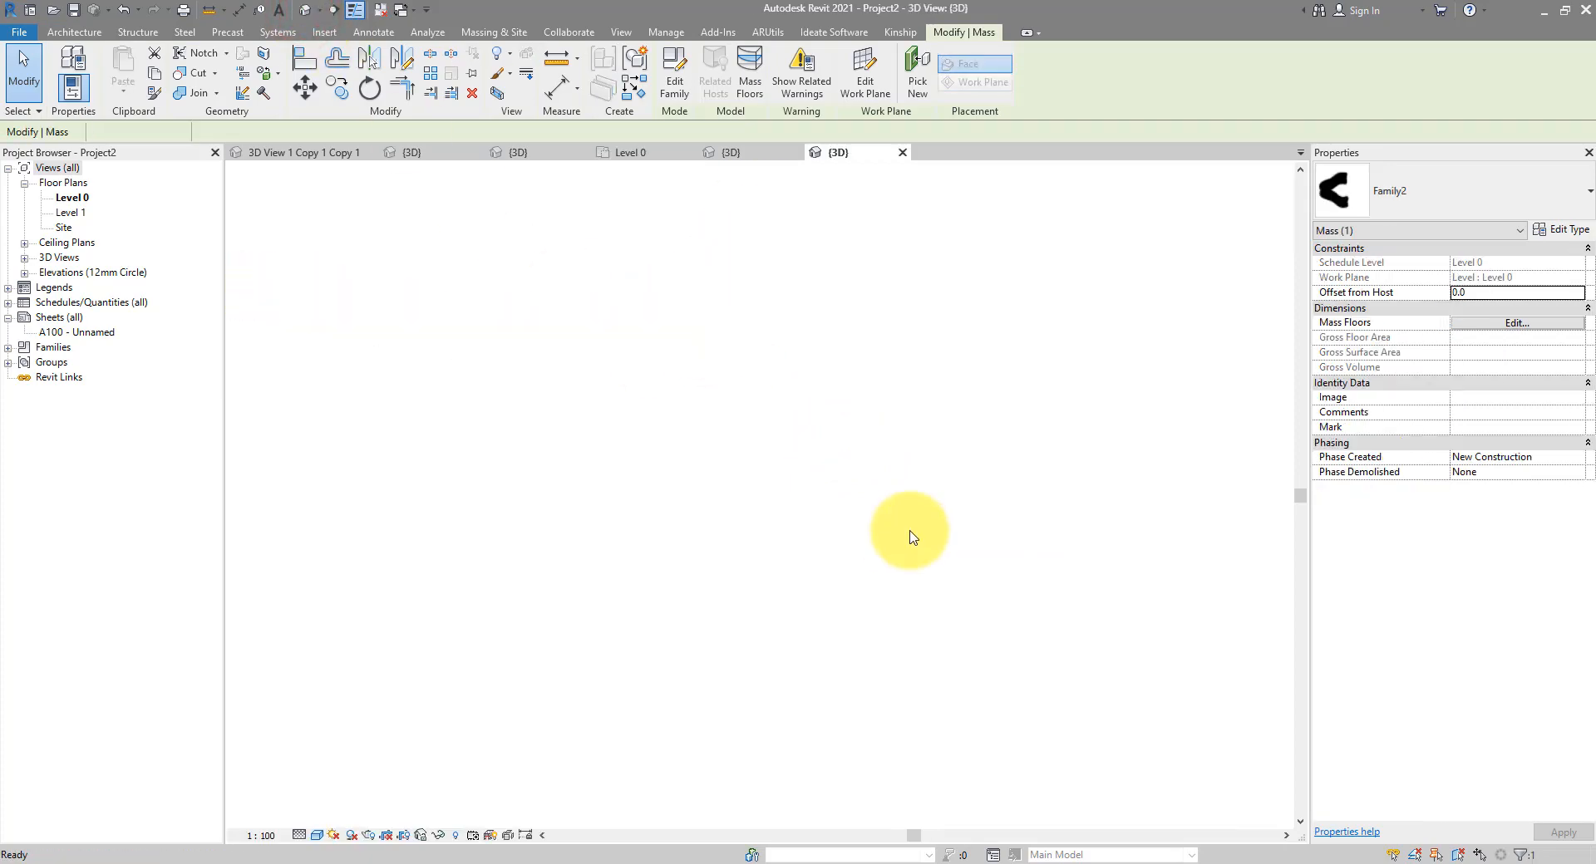
click(909, 530)
shift+middle_drag(527, 595, 938, 684)
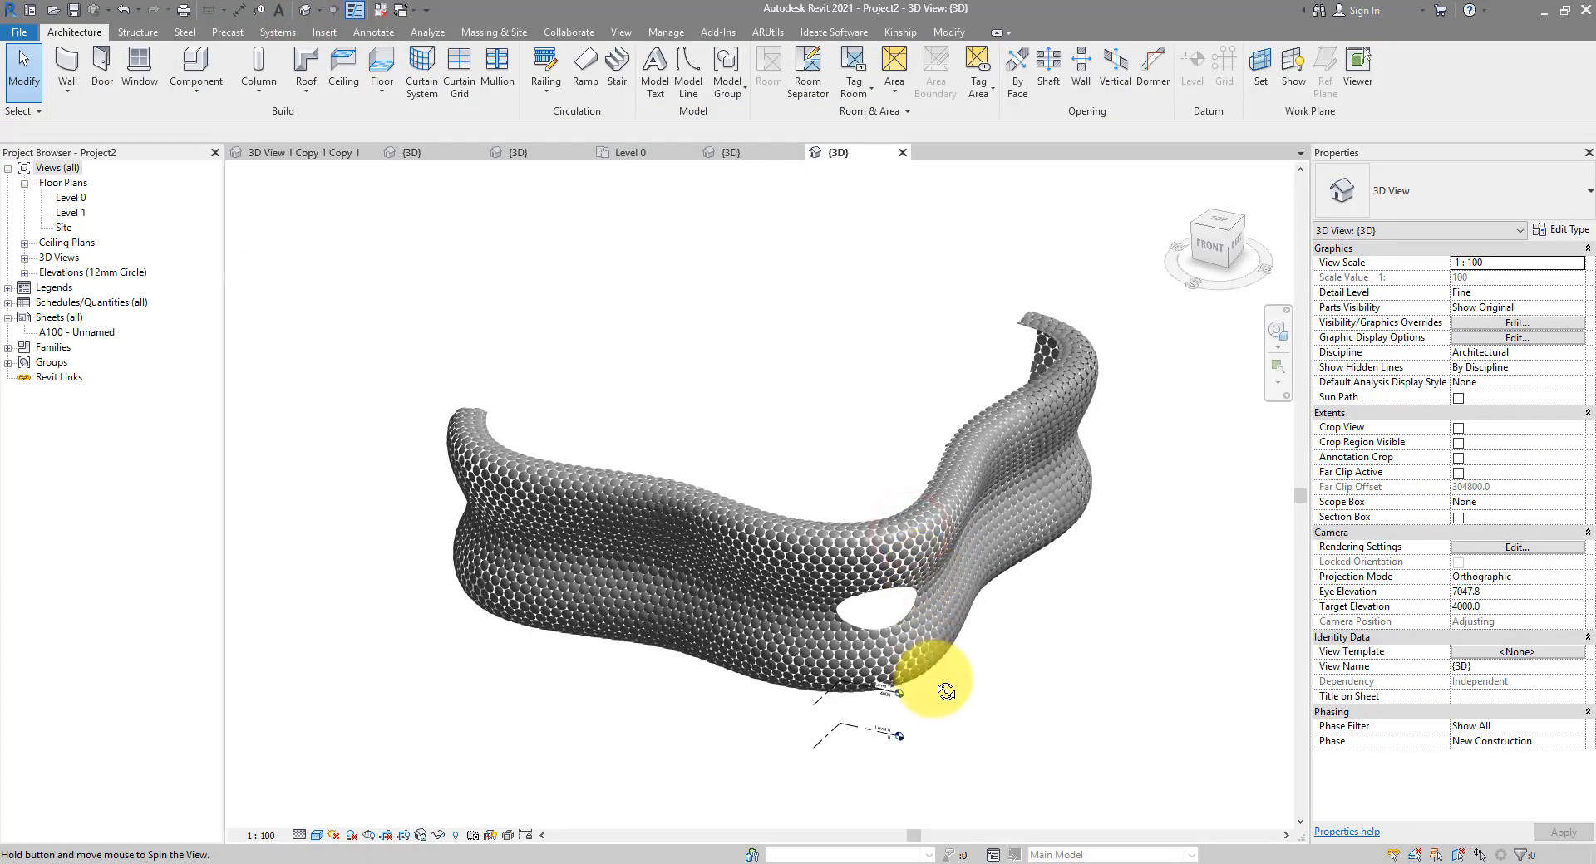
scroll(1097, 615, up, 5)
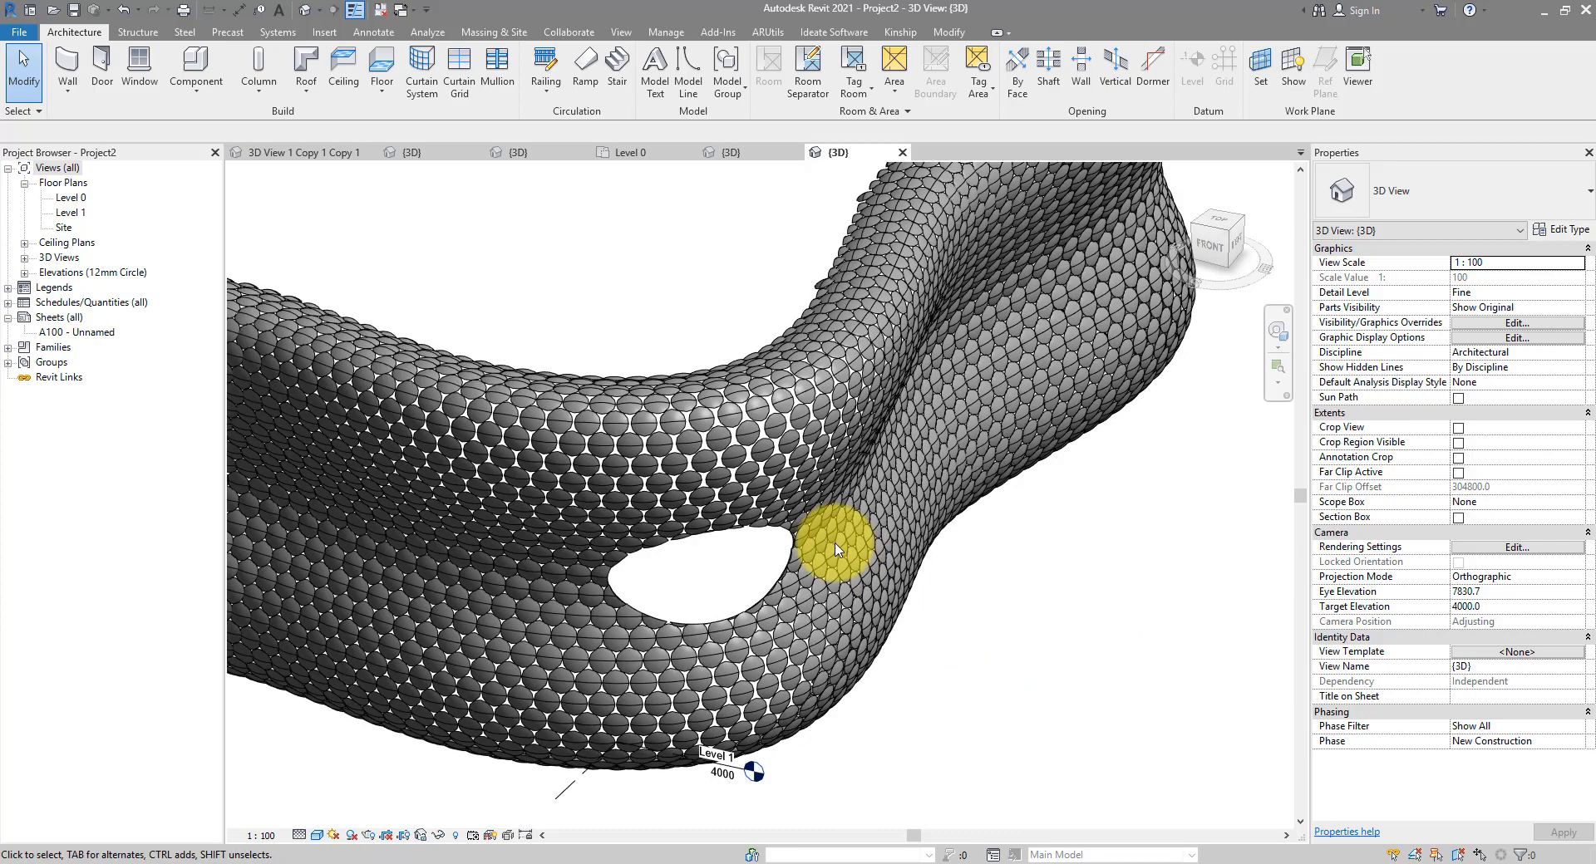
shift+middle_drag(708, 585, 595, 812)
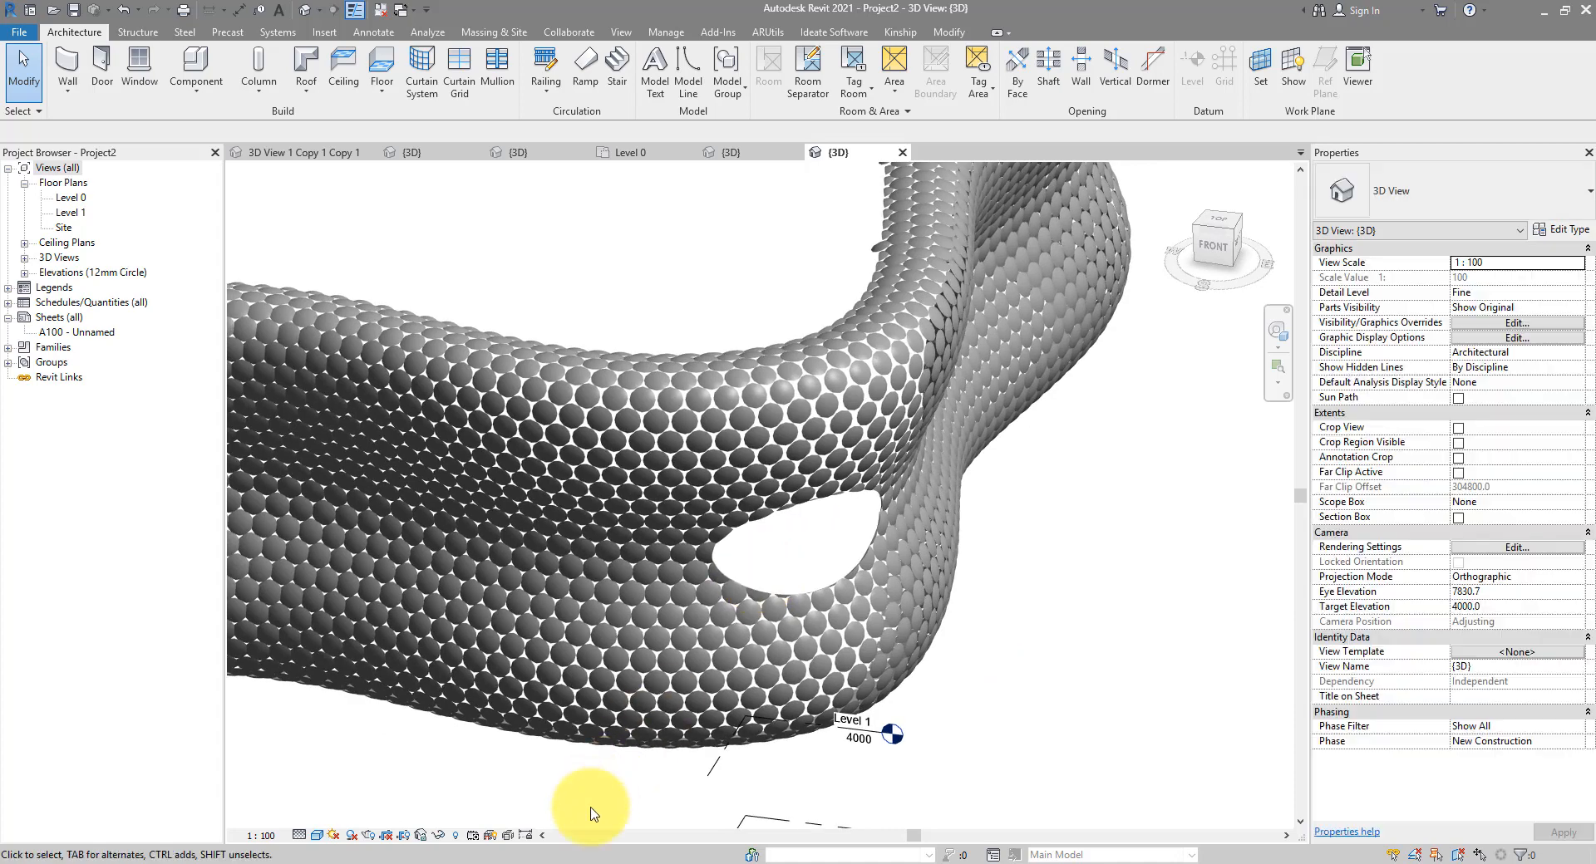
Consult the Selfridge exterior reference photo and compare it with the inner and outer sides of the mass facade
mouse_move(586, 863)
click(550, 835)
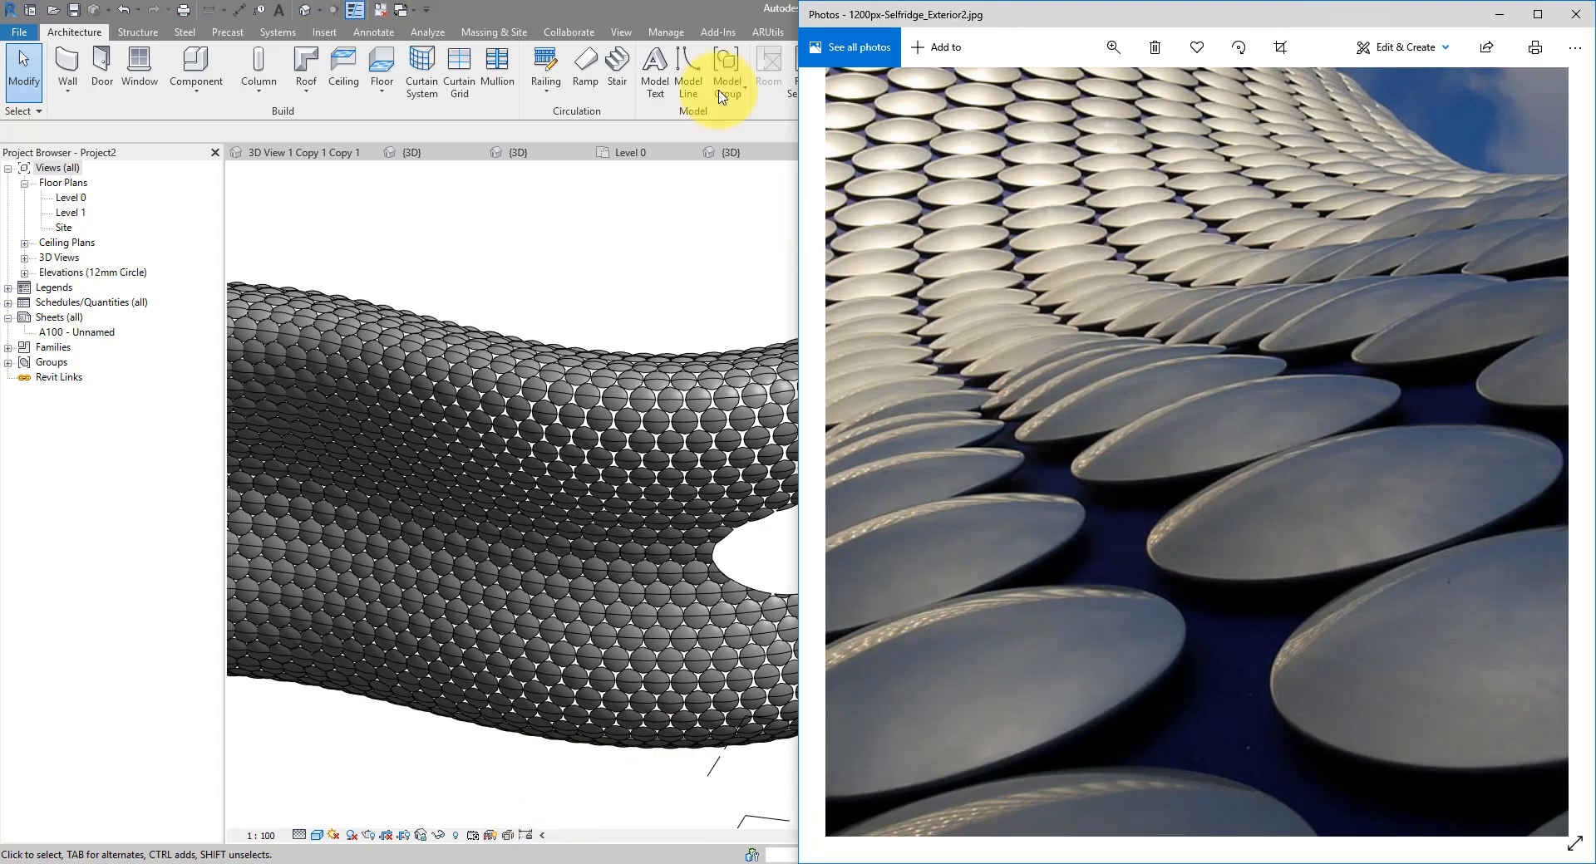
click(691, 18)
shift+middle_drag(734, 300, 1037, 442)
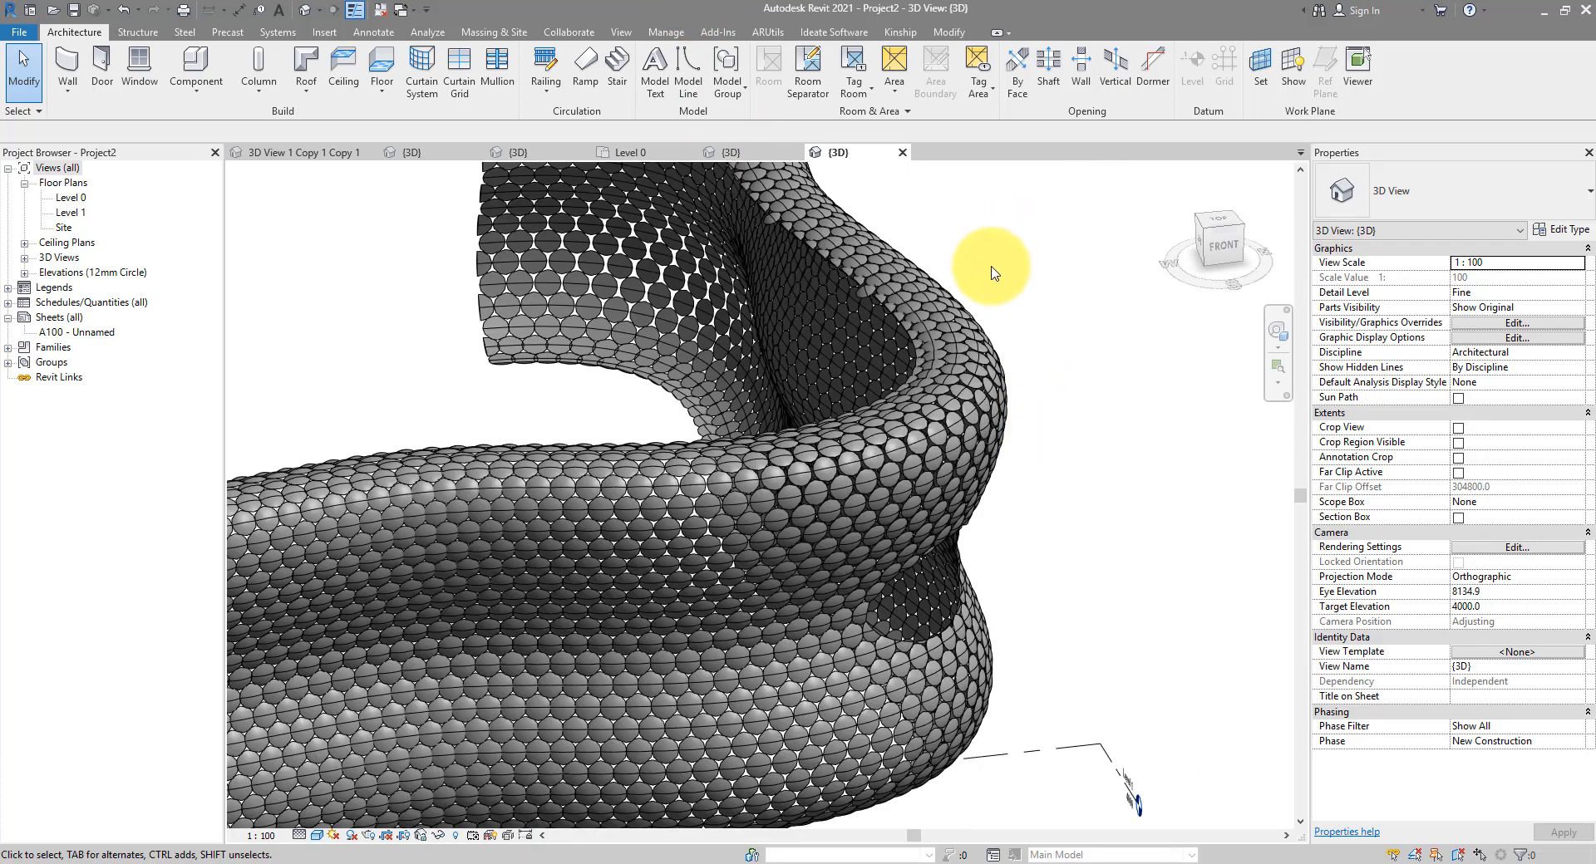
middle_drag(991, 271, 1035, 511)
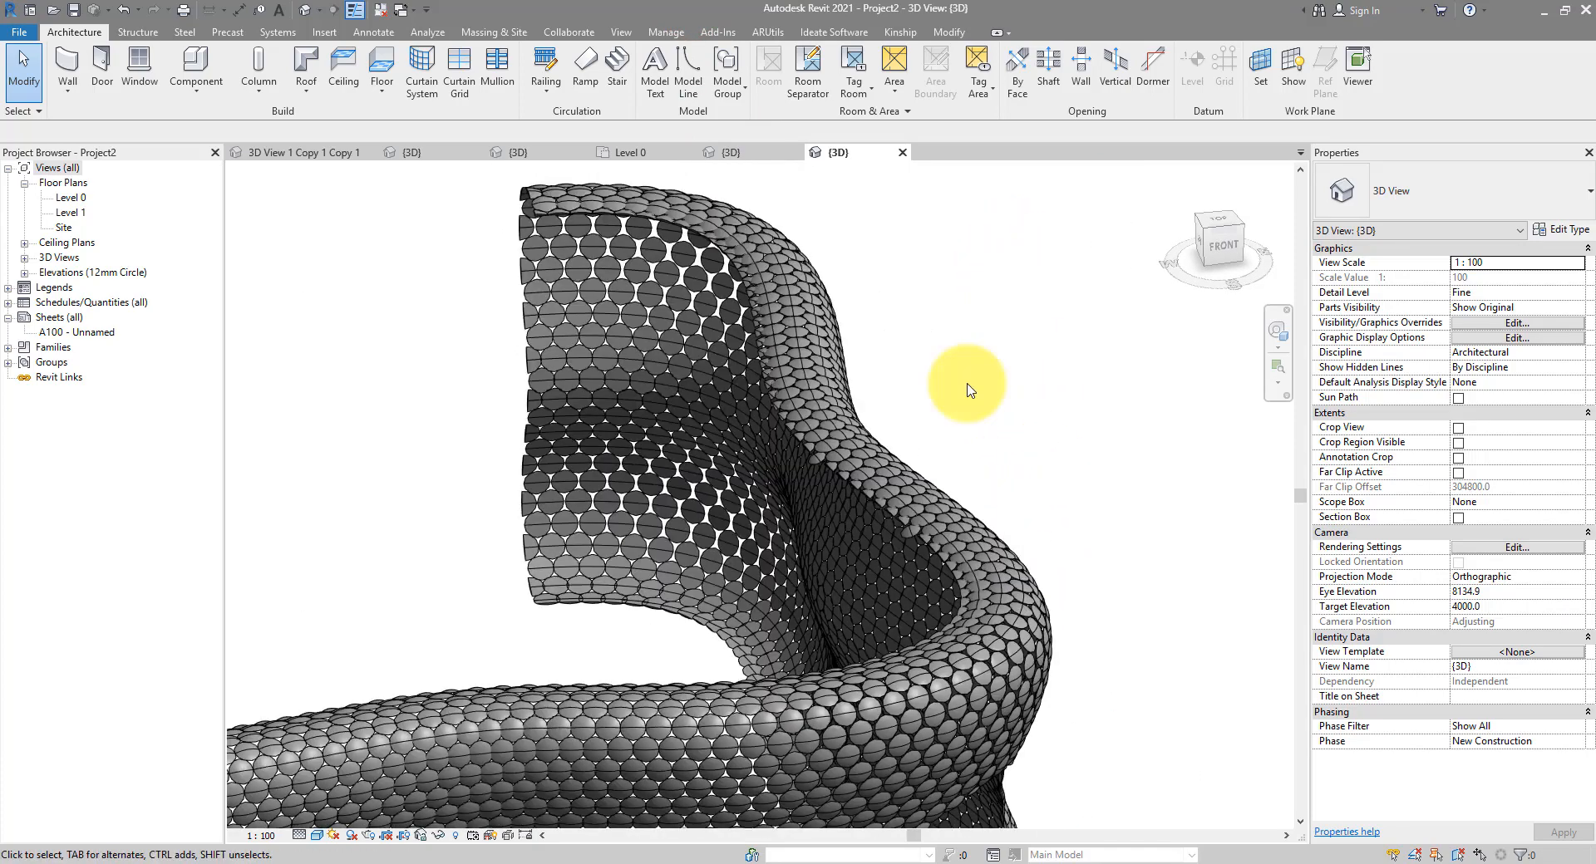
Start Wall by Face and duplicate the basic wall type Wall-Partn_25Gwb-70MStd-25Gwb as MassWall
click(67, 62)
click(67, 88)
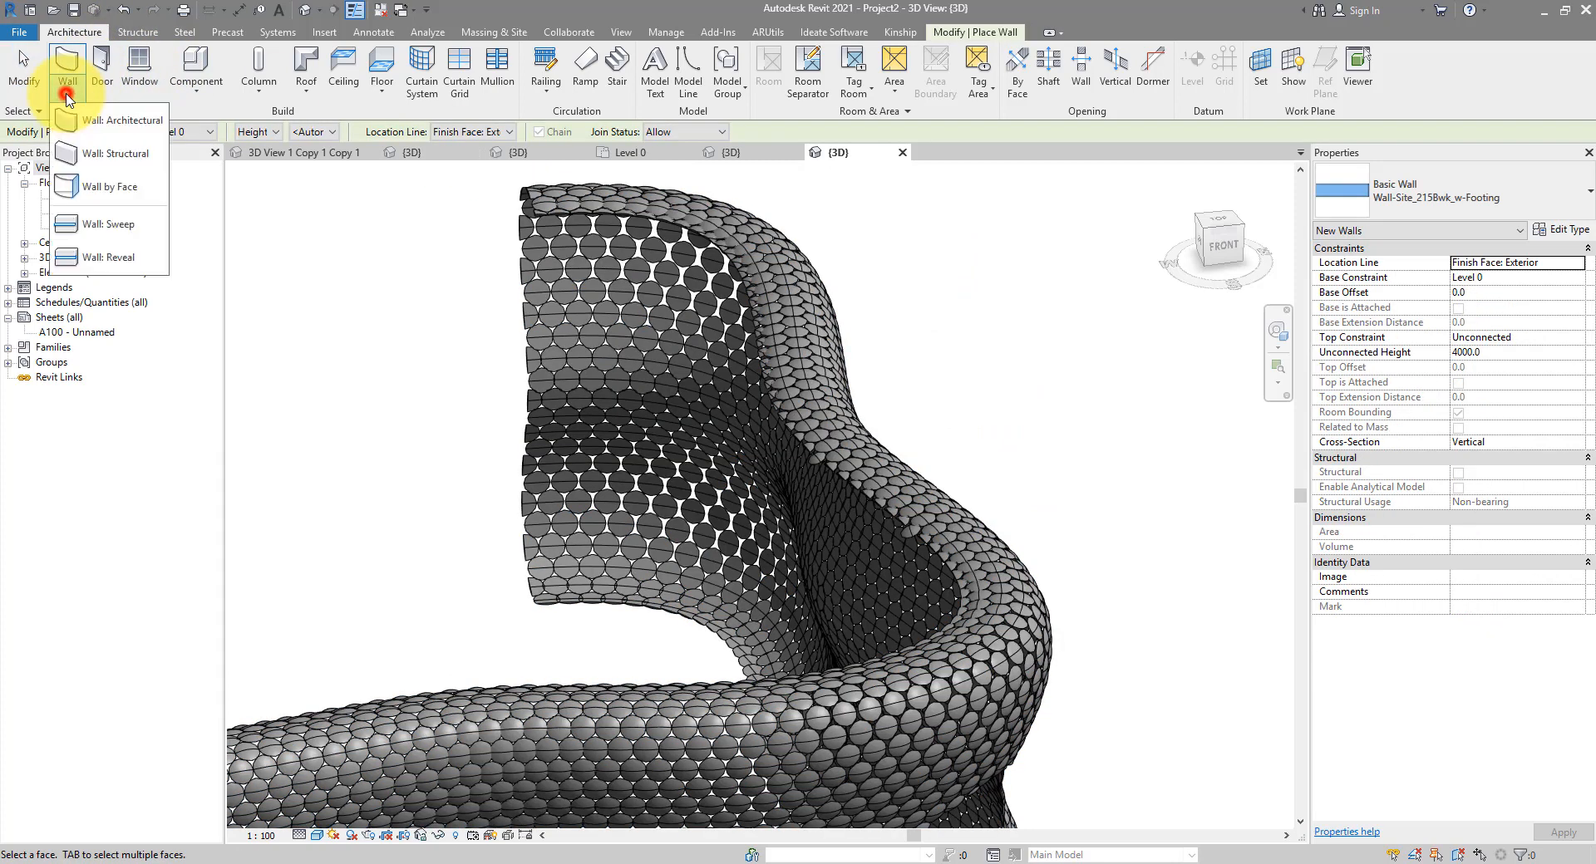
click(137, 184)
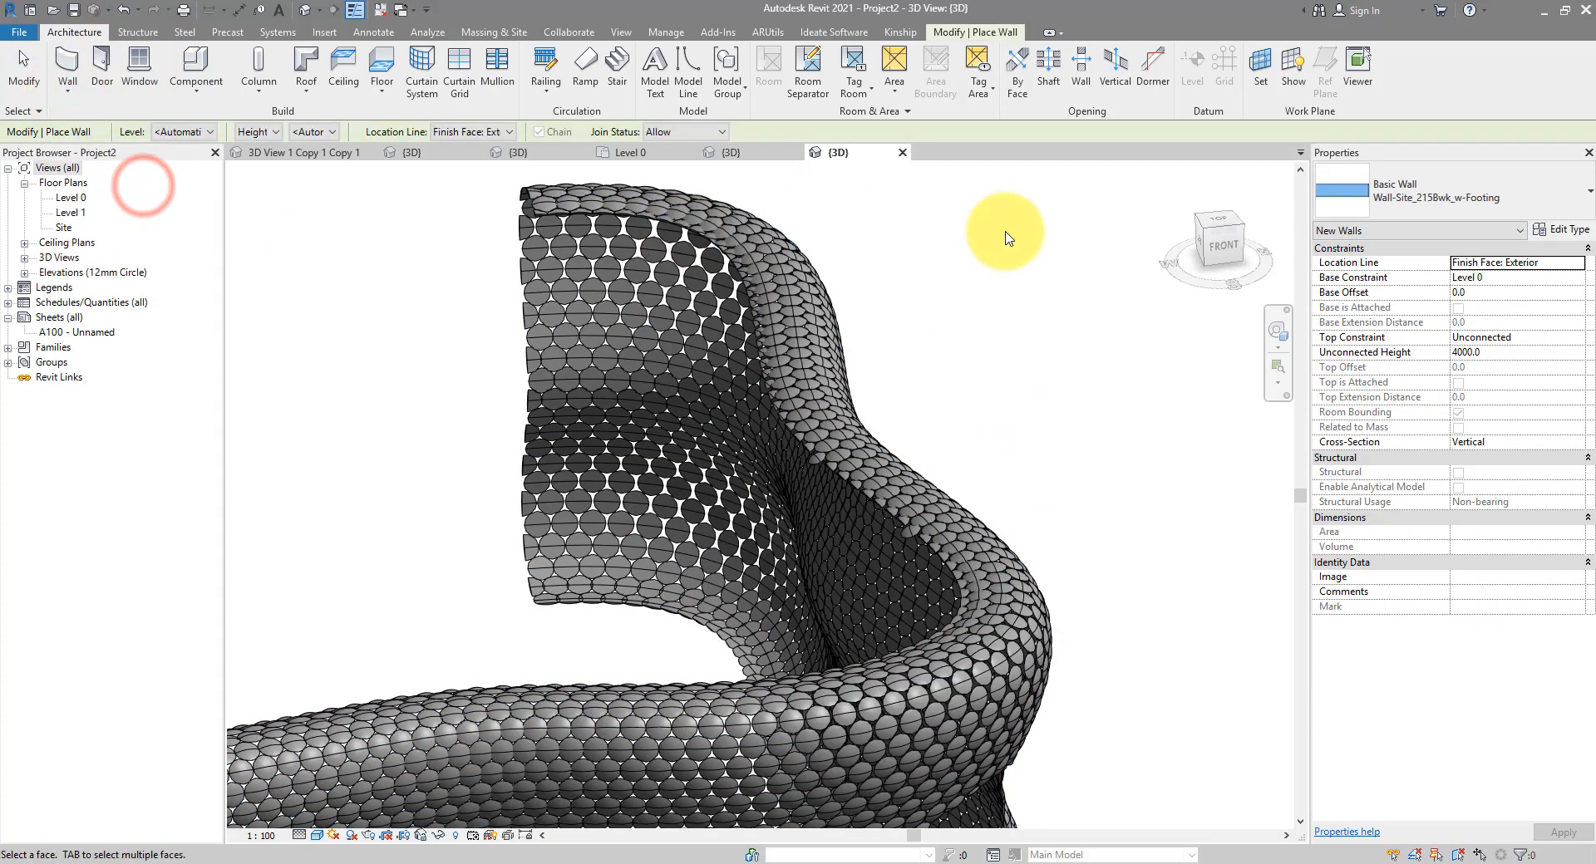
click(1458, 203)
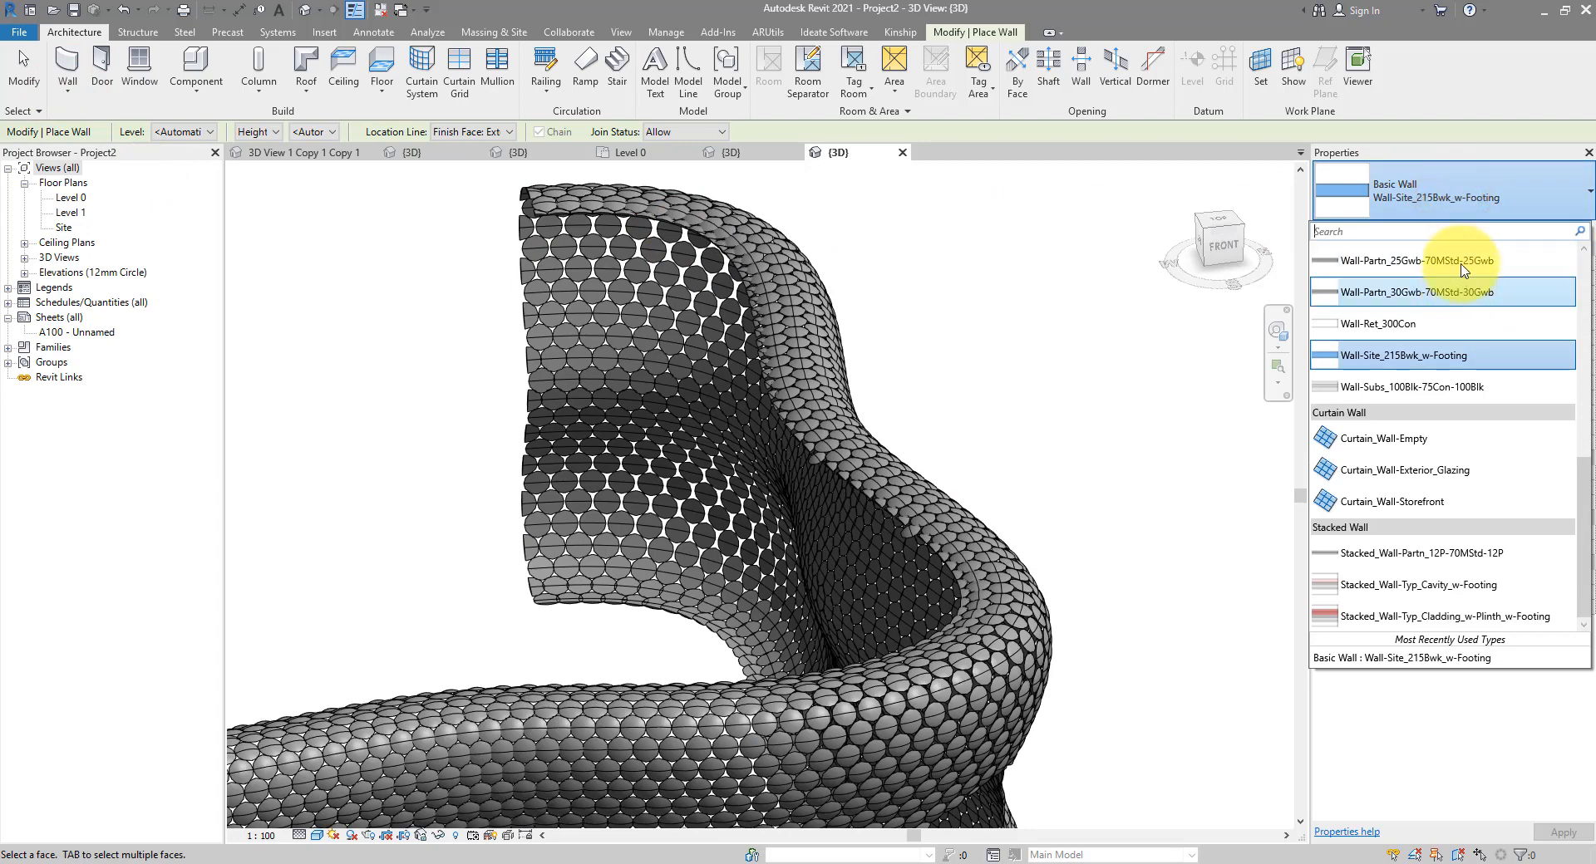
click(1460, 264)
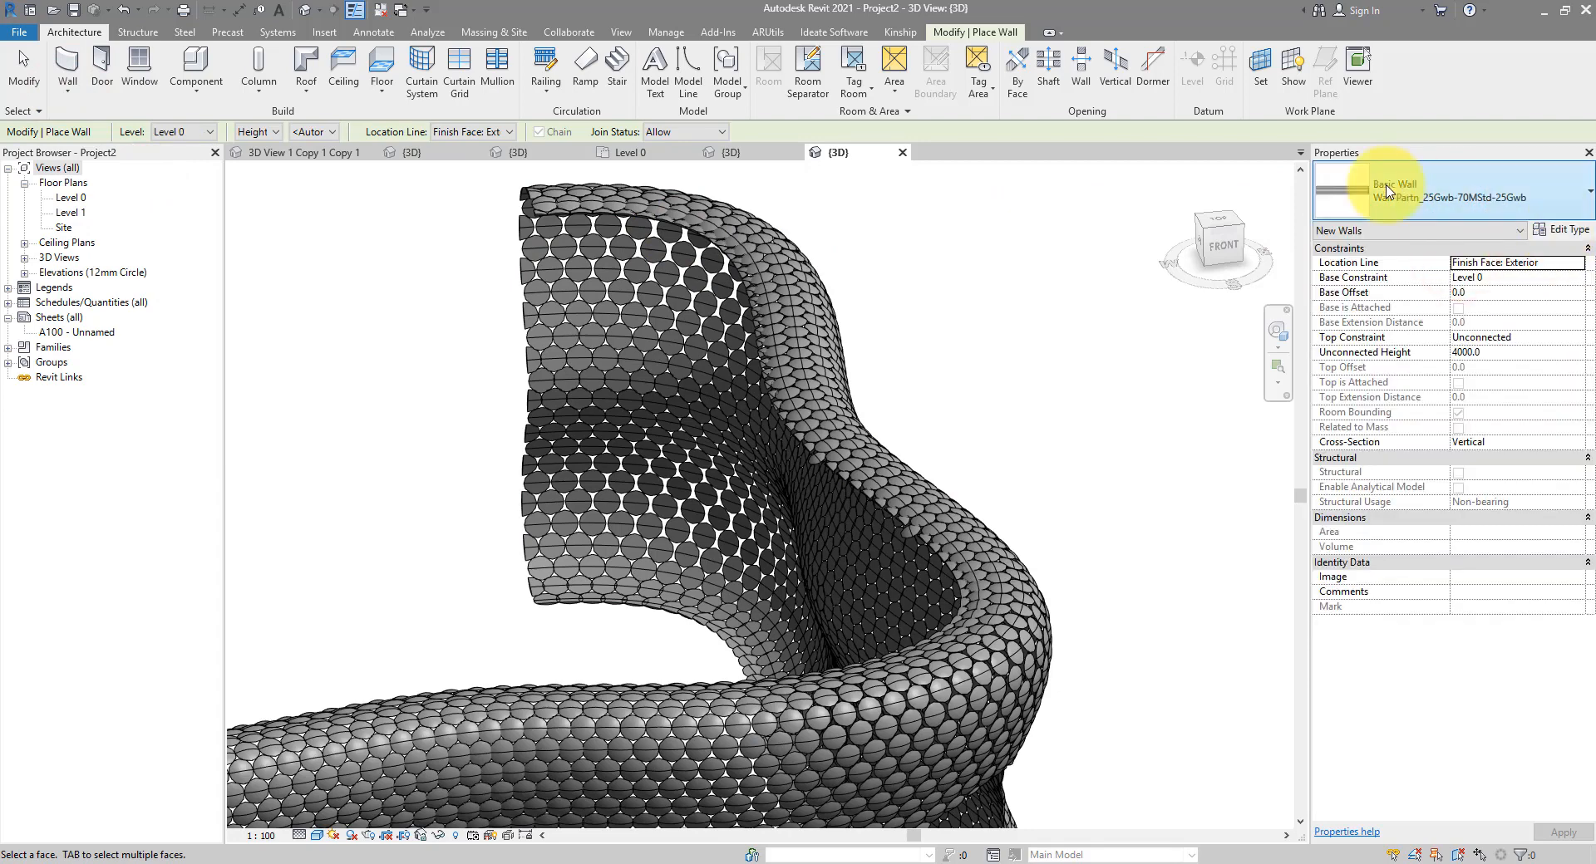
click(1566, 231)
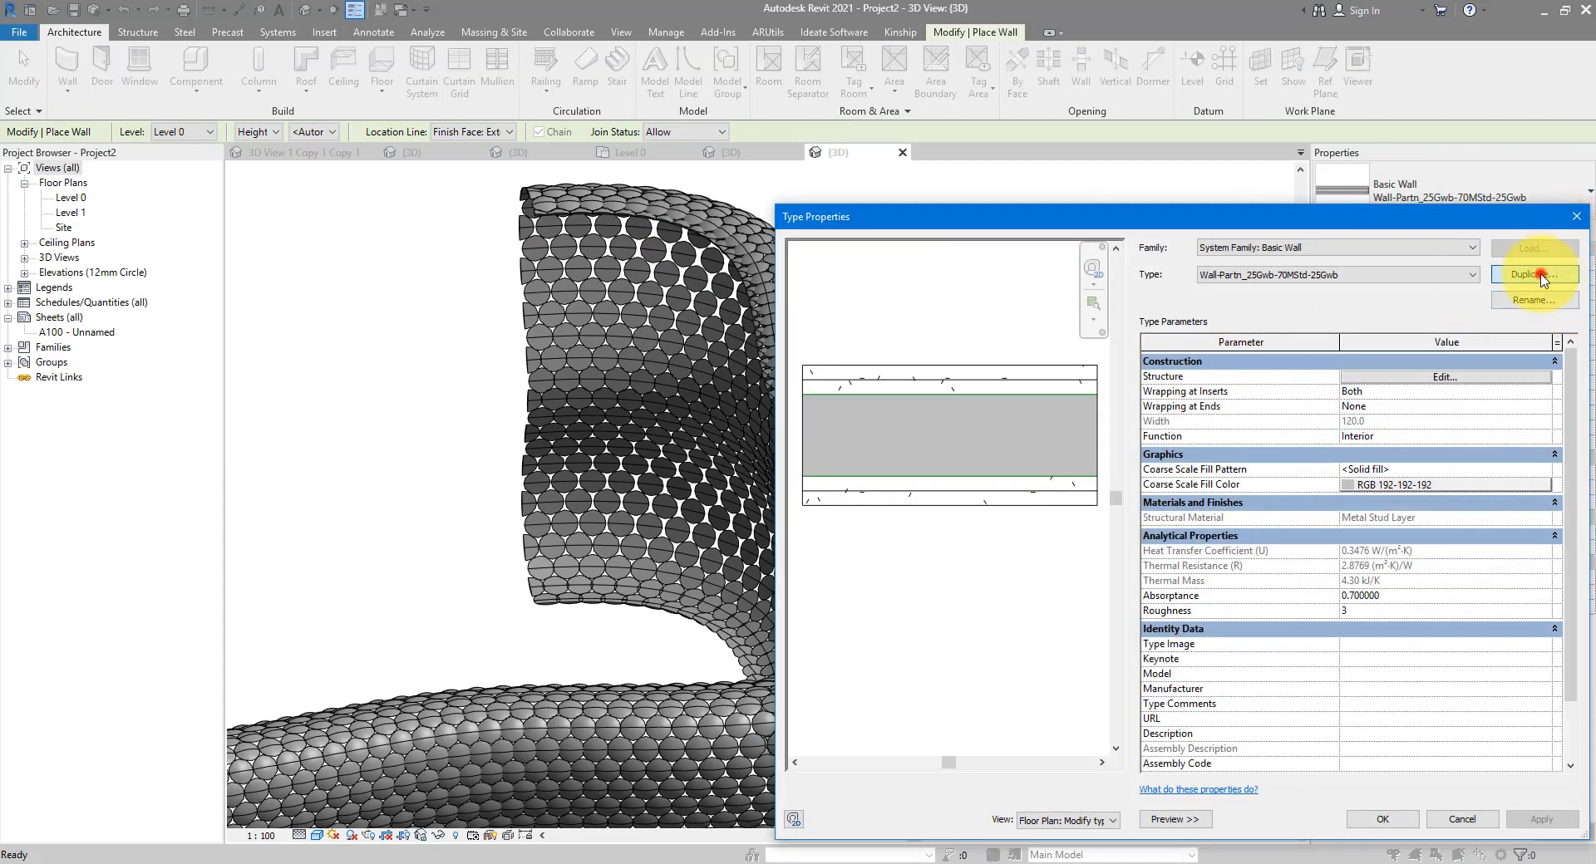
click(1538, 275)
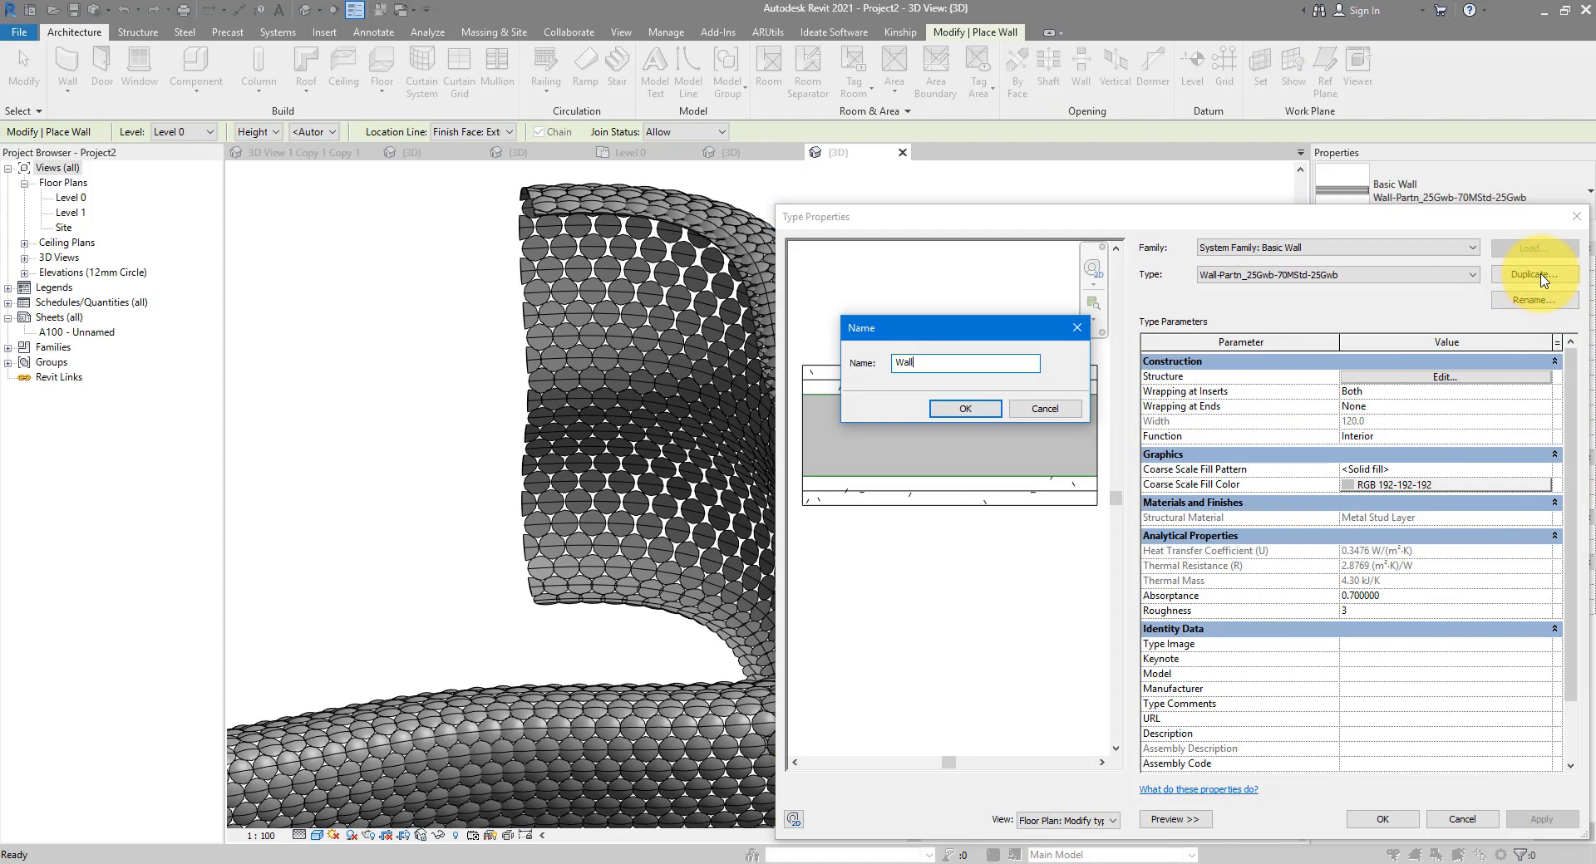
text(MassWall)
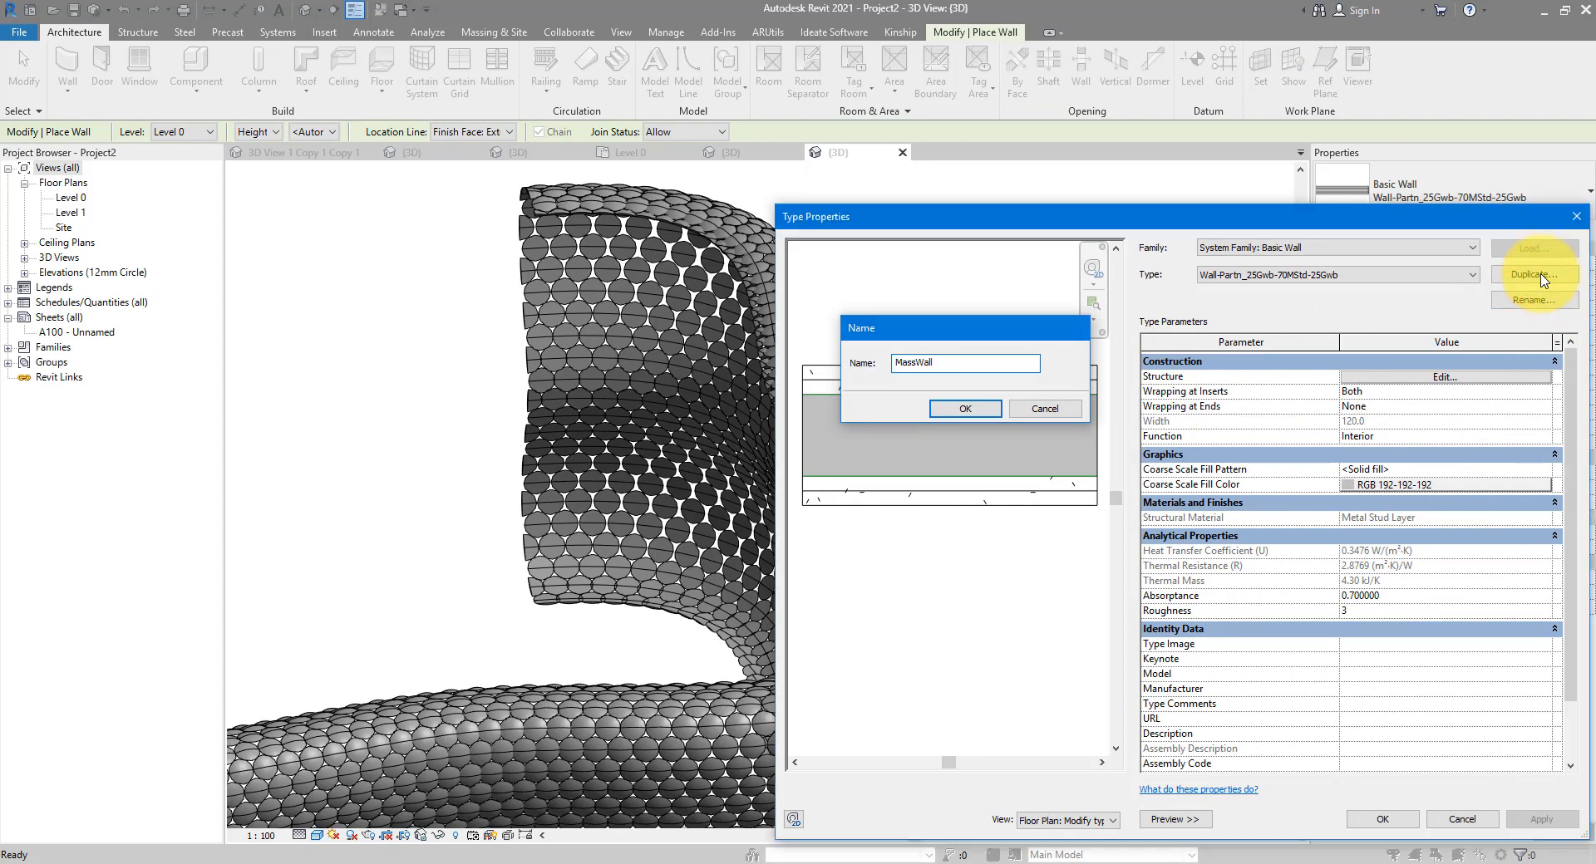
key(Return)
Delete all the gypsum wall board finish layers from the MassWall structure, keeping only the Metal Stud Layer core
click(1443, 377)
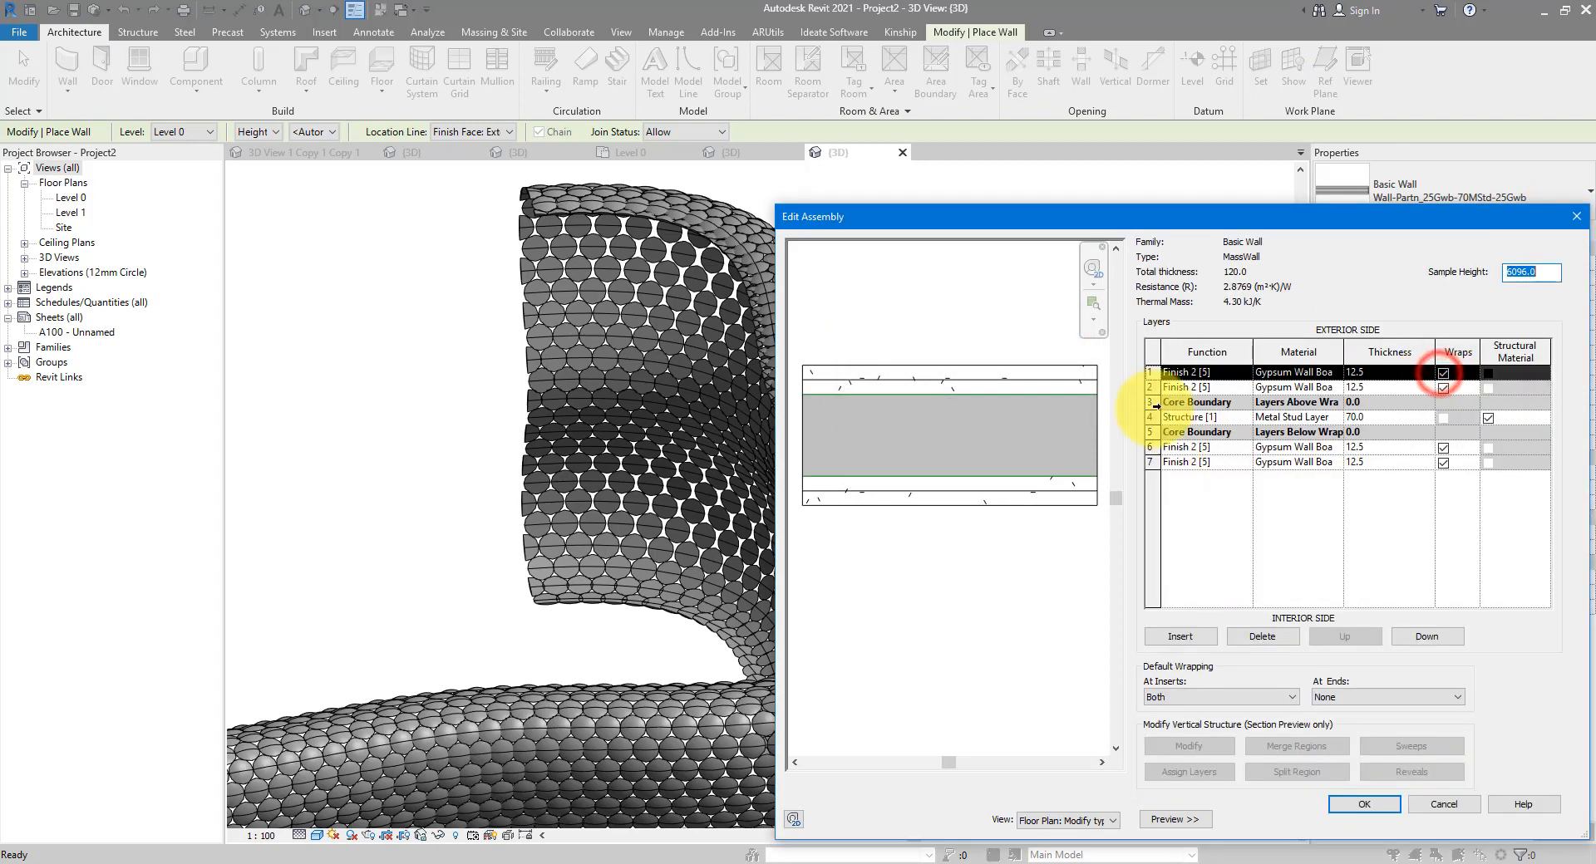
click(1151, 387)
click(1247, 642)
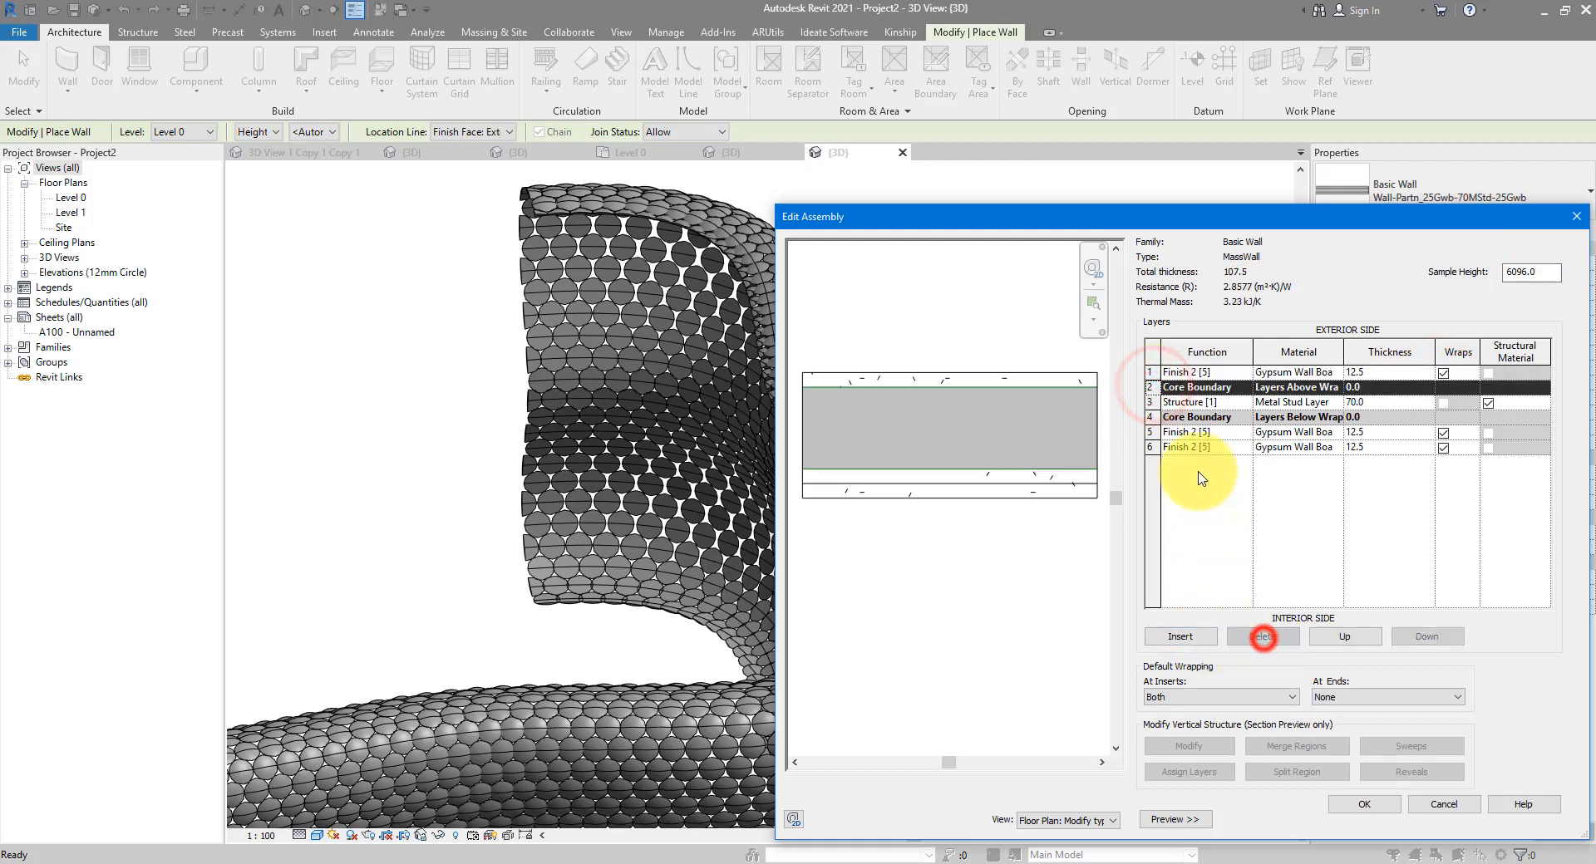
click(1152, 370)
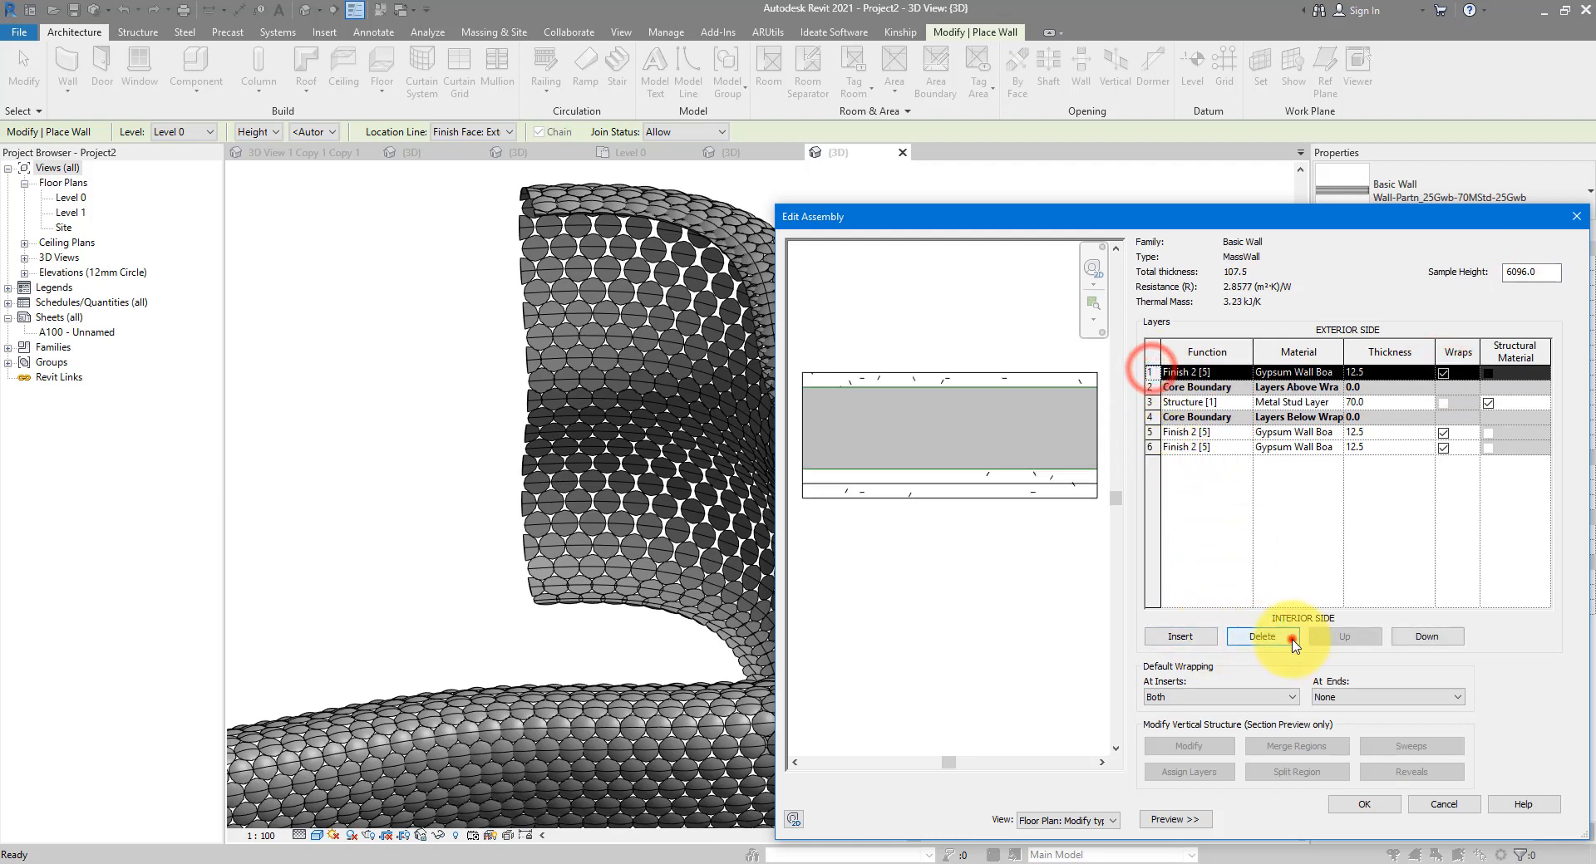
click(1263, 637)
click(1154, 416)
click(1262, 638)
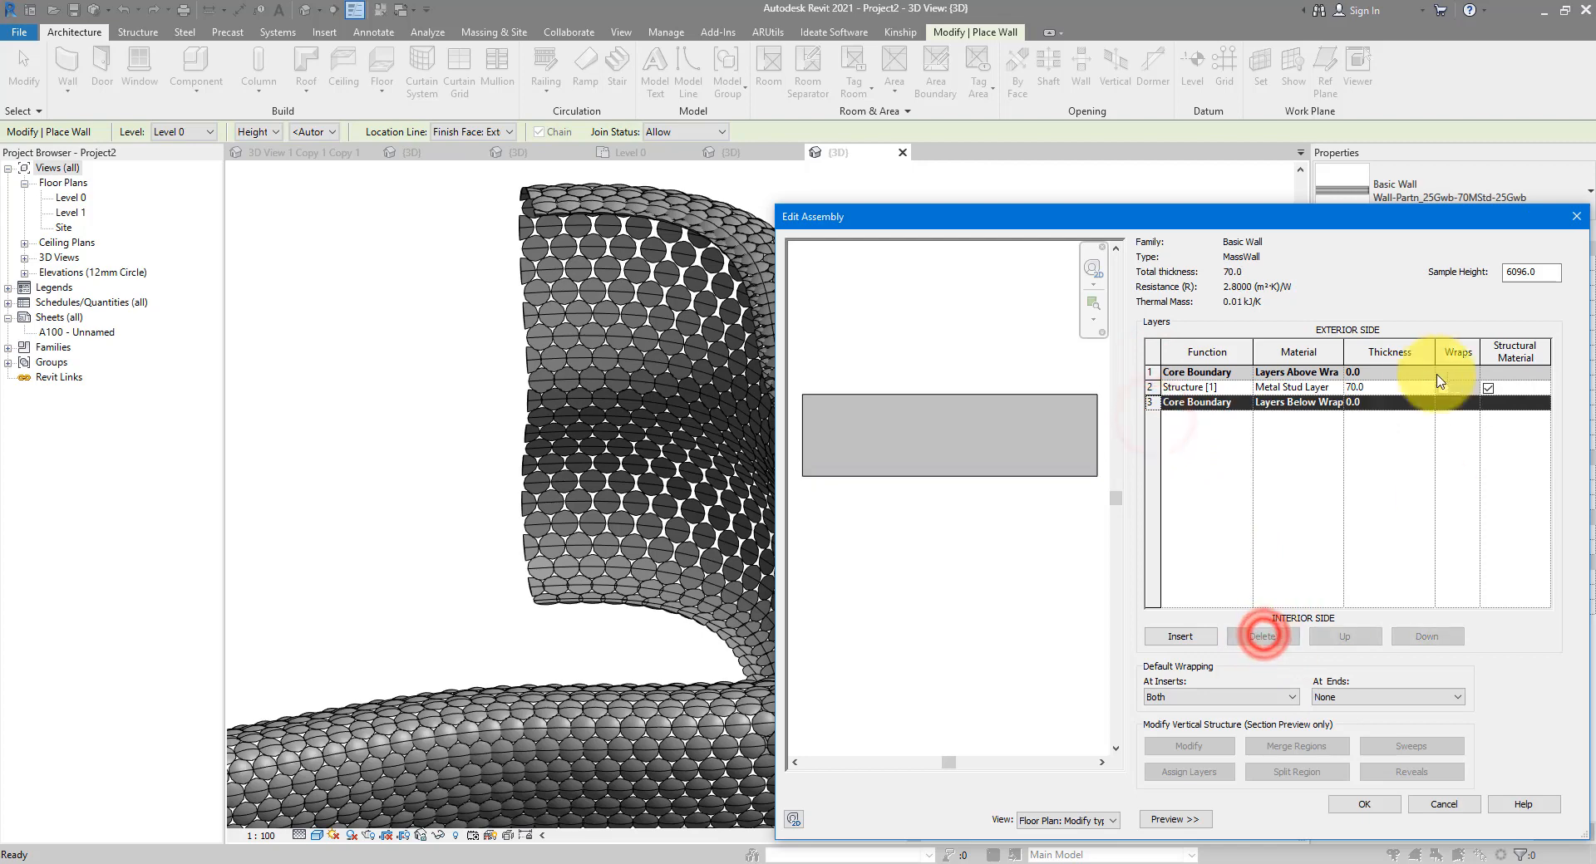
Check the wall colour in the Selfridge exterior photo, and duplicate the Metal Stud Layer material as Blue wall for the MassWall core
click(1404, 388)
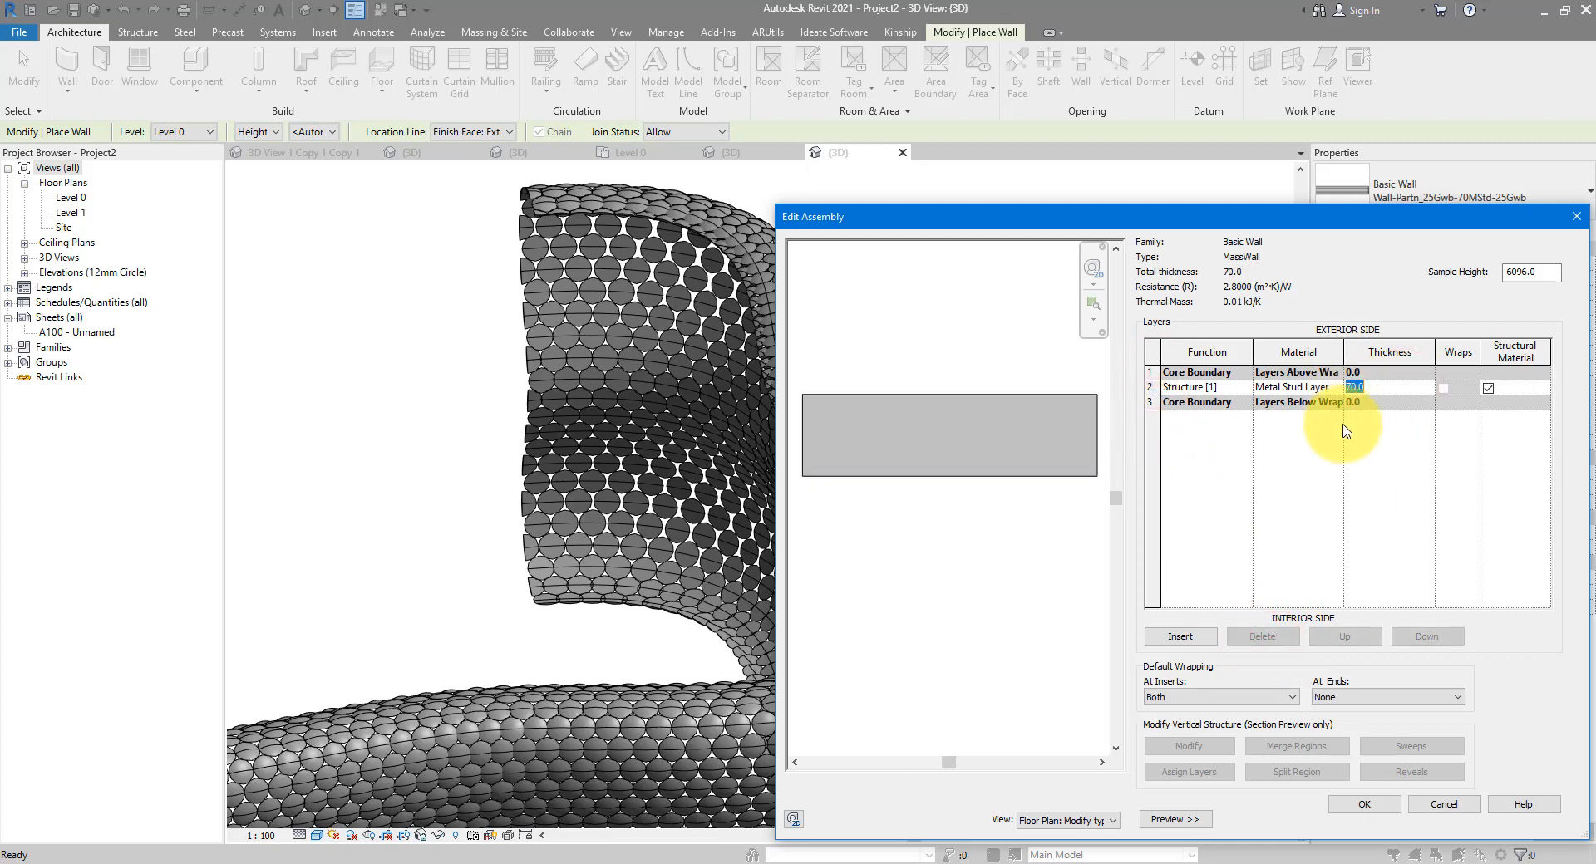
click(1336, 388)
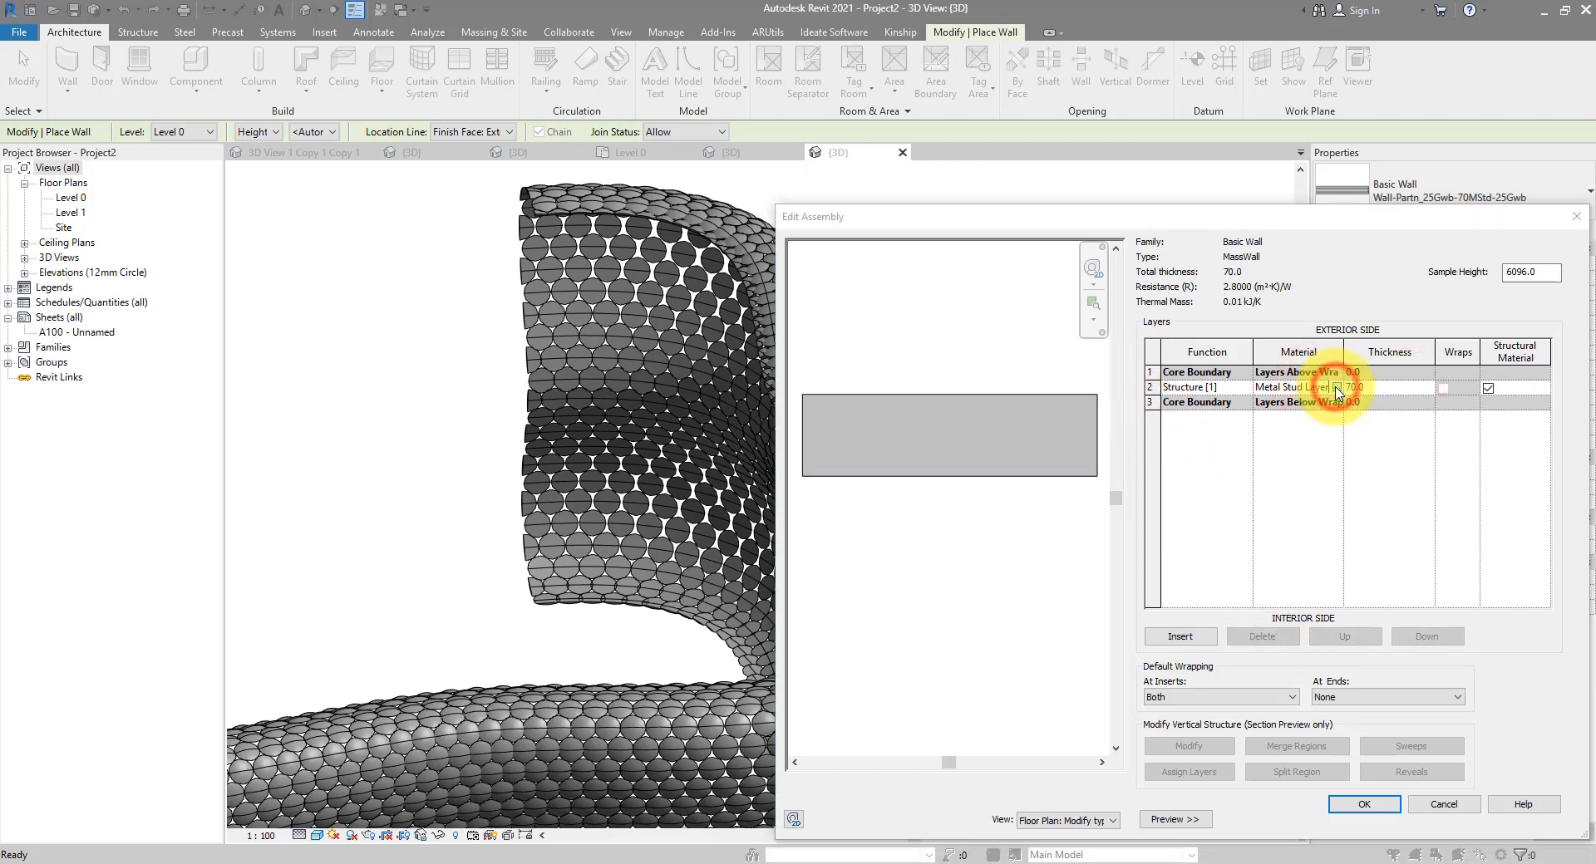
mouse_move(607, 863)
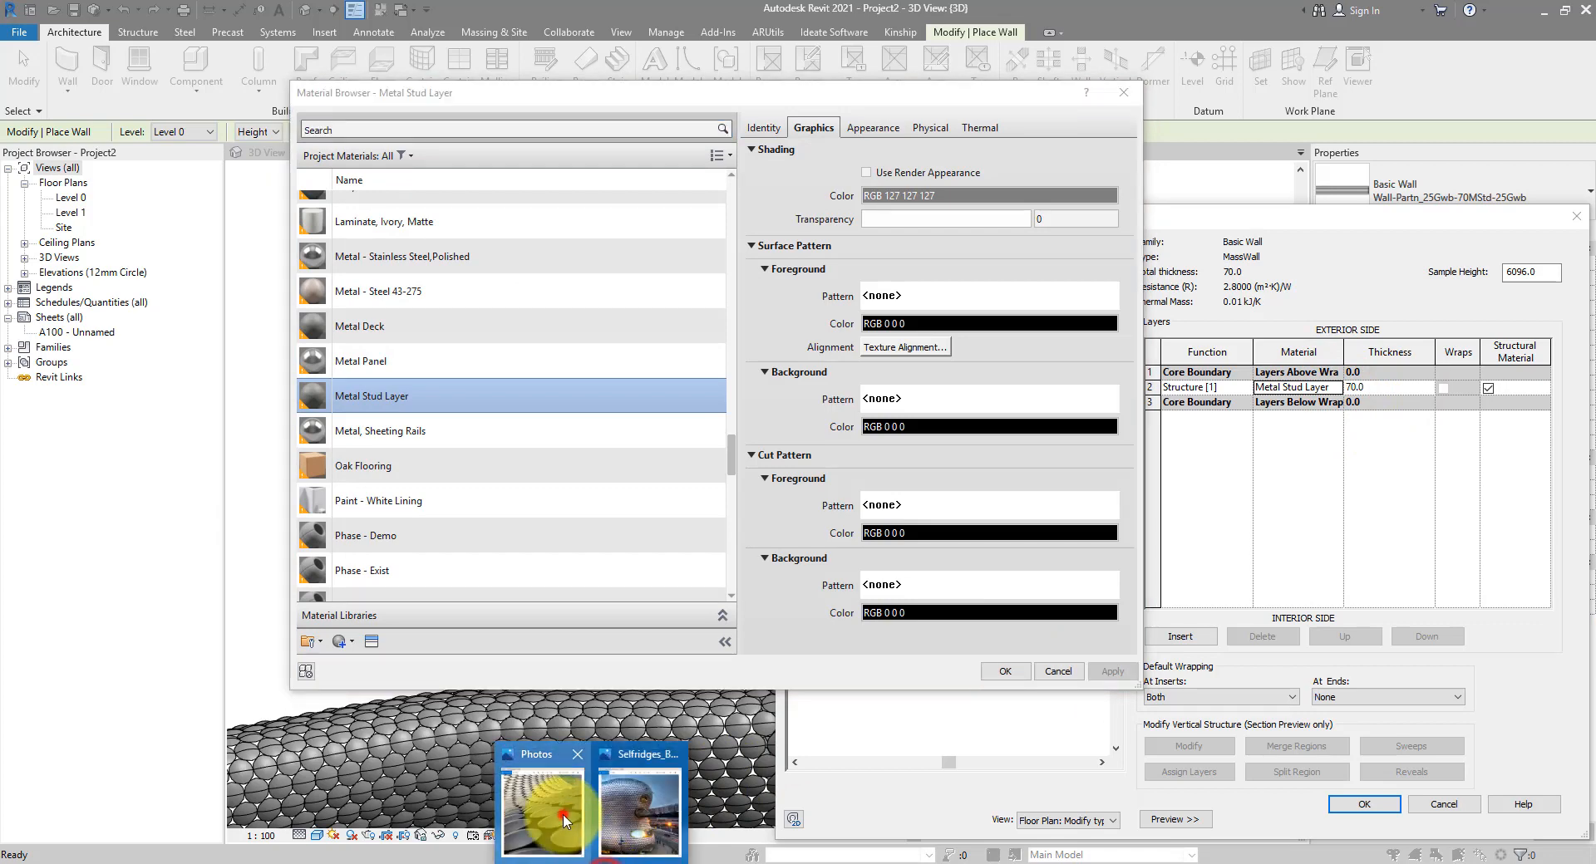
click(551, 810)
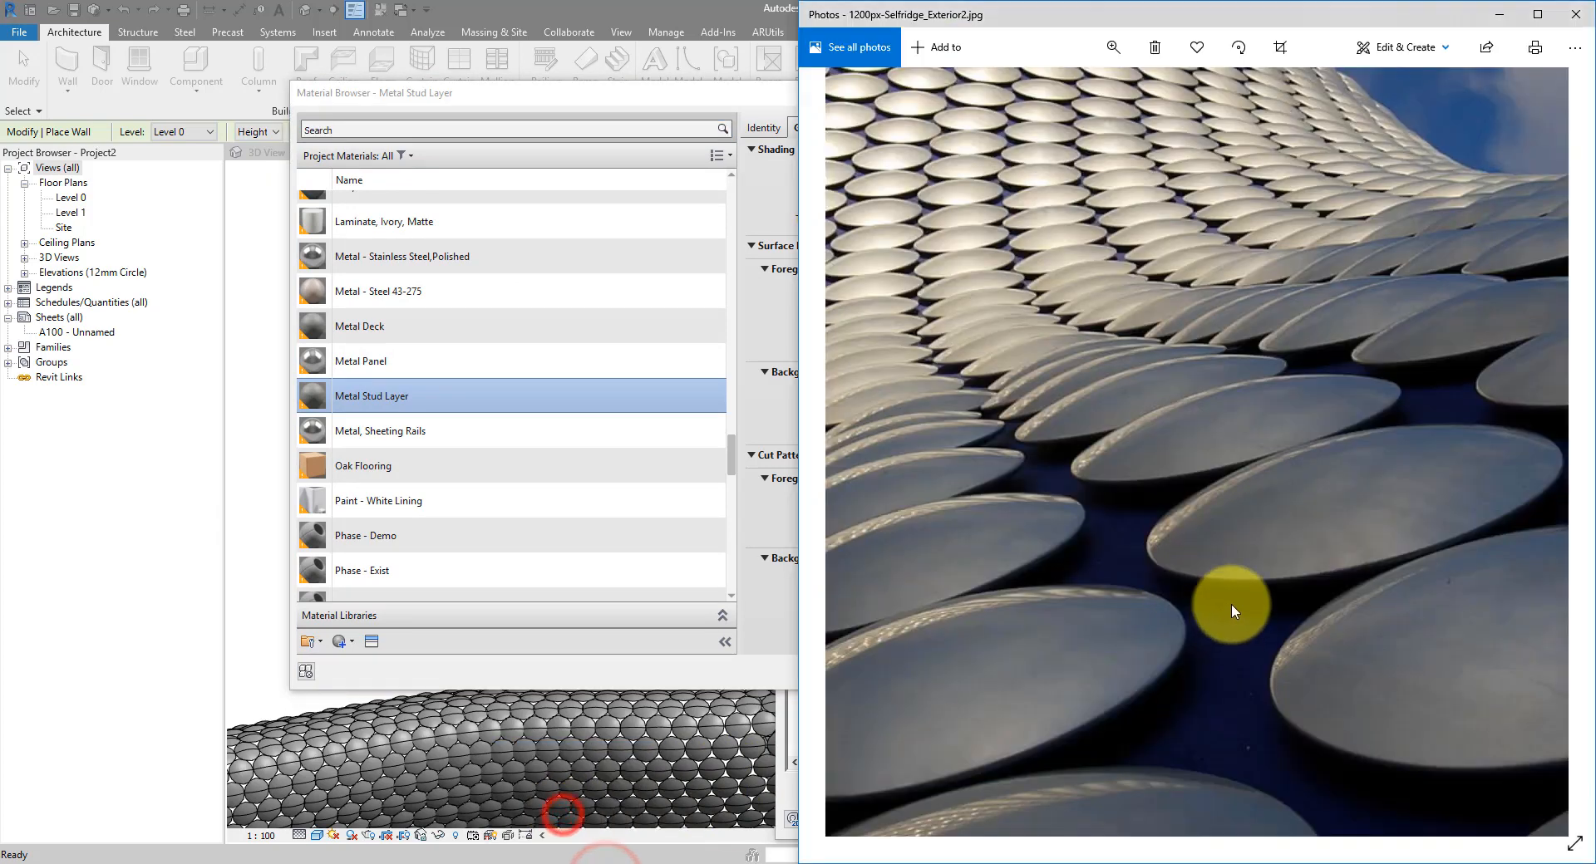
click(383, 396)
right_click(375, 392)
click(418, 416)
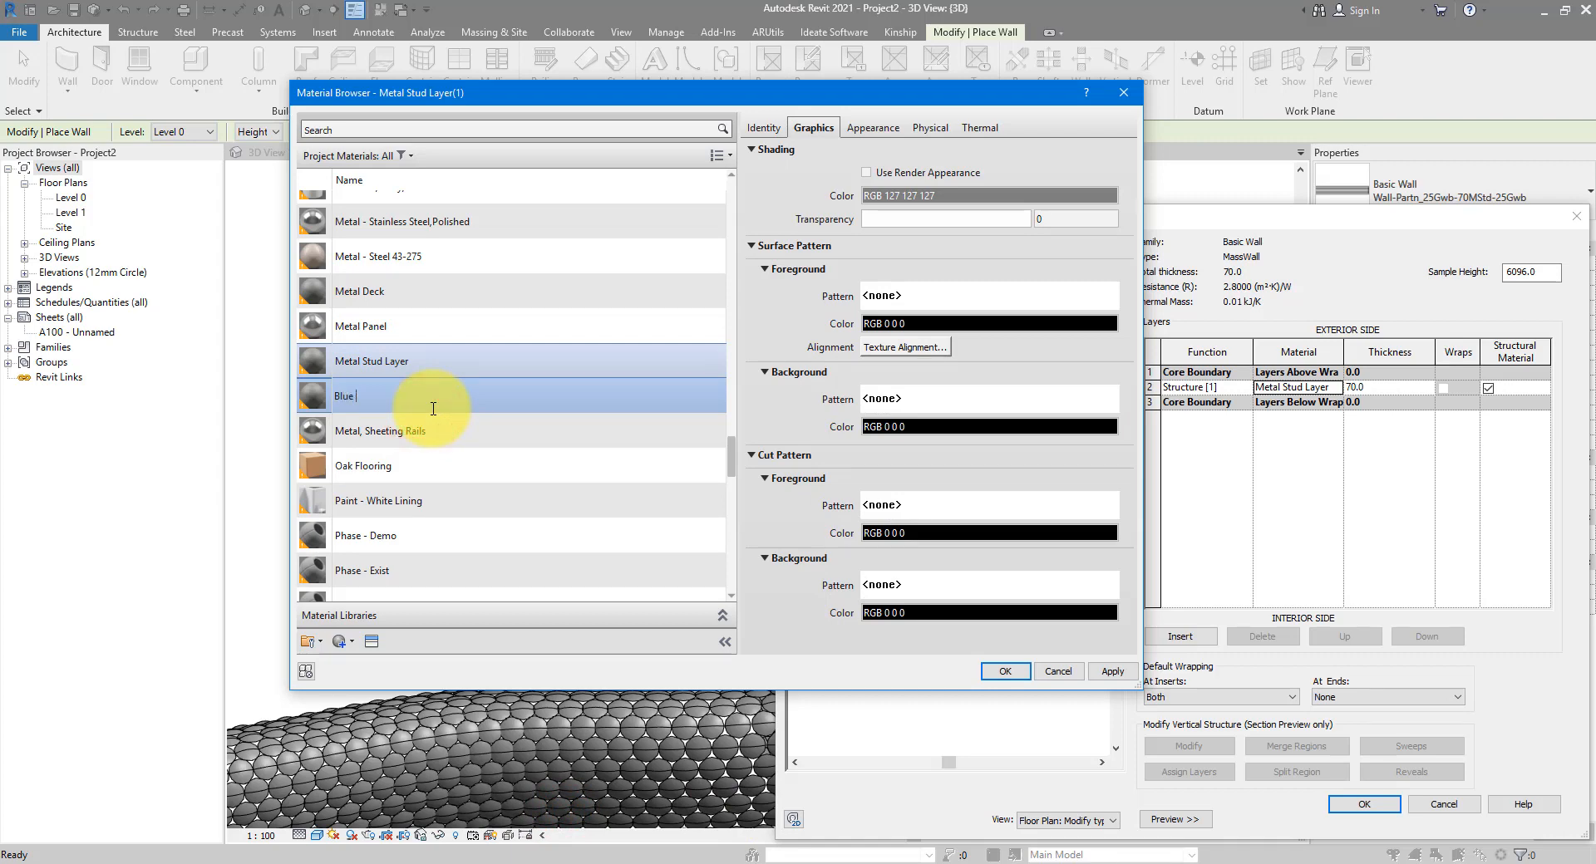
text(Blue wall)
key(Return)
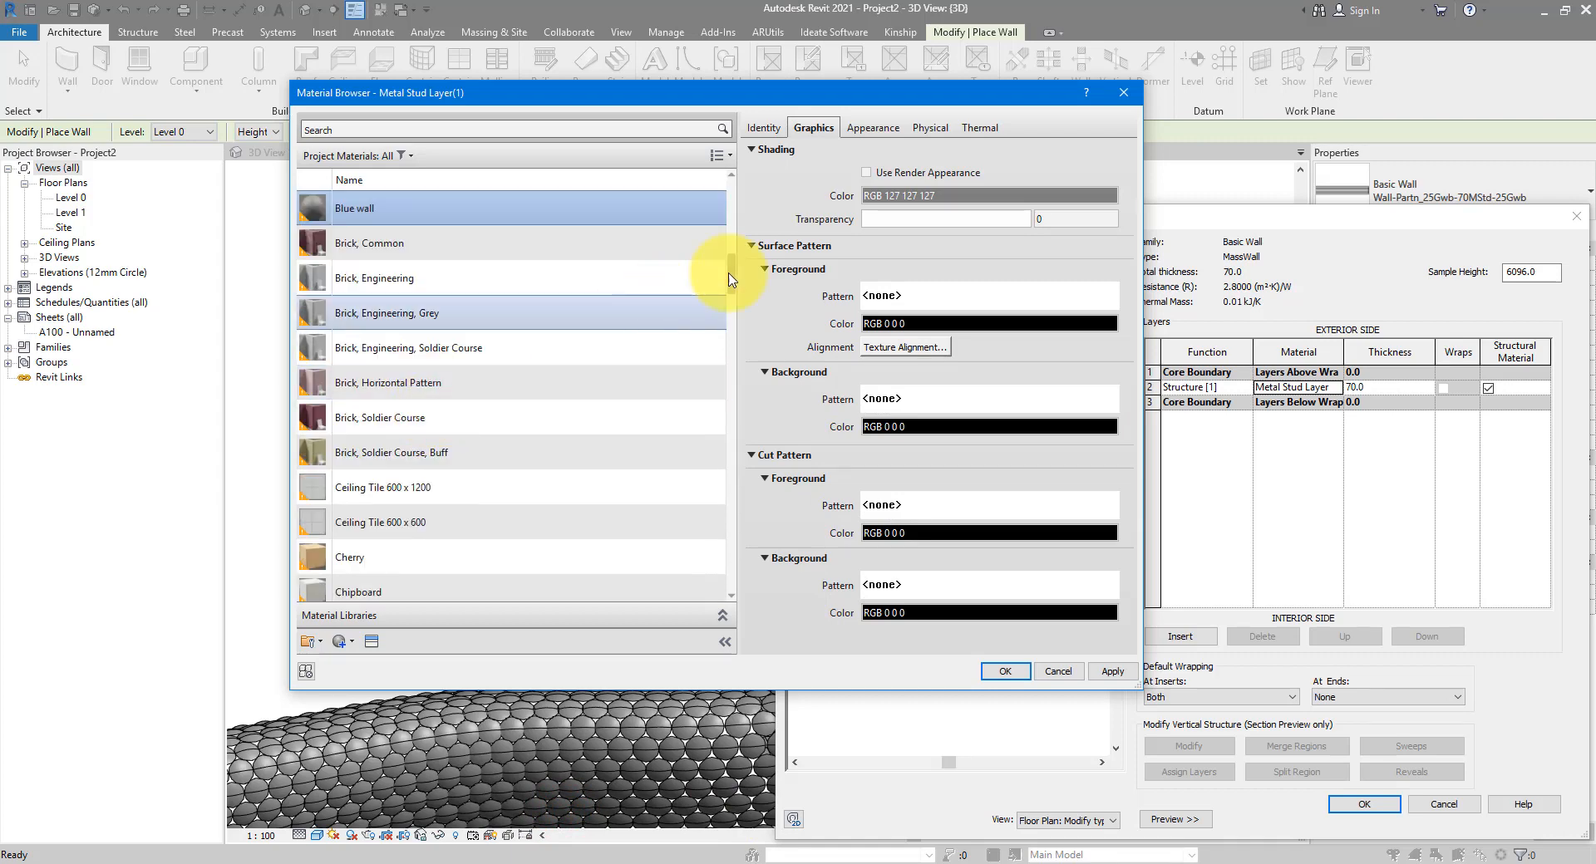
Set the Blue wall shading colour to RGB 121 145 240 and accept it as the MassWall structure's material
click(933, 196)
click(833, 295)
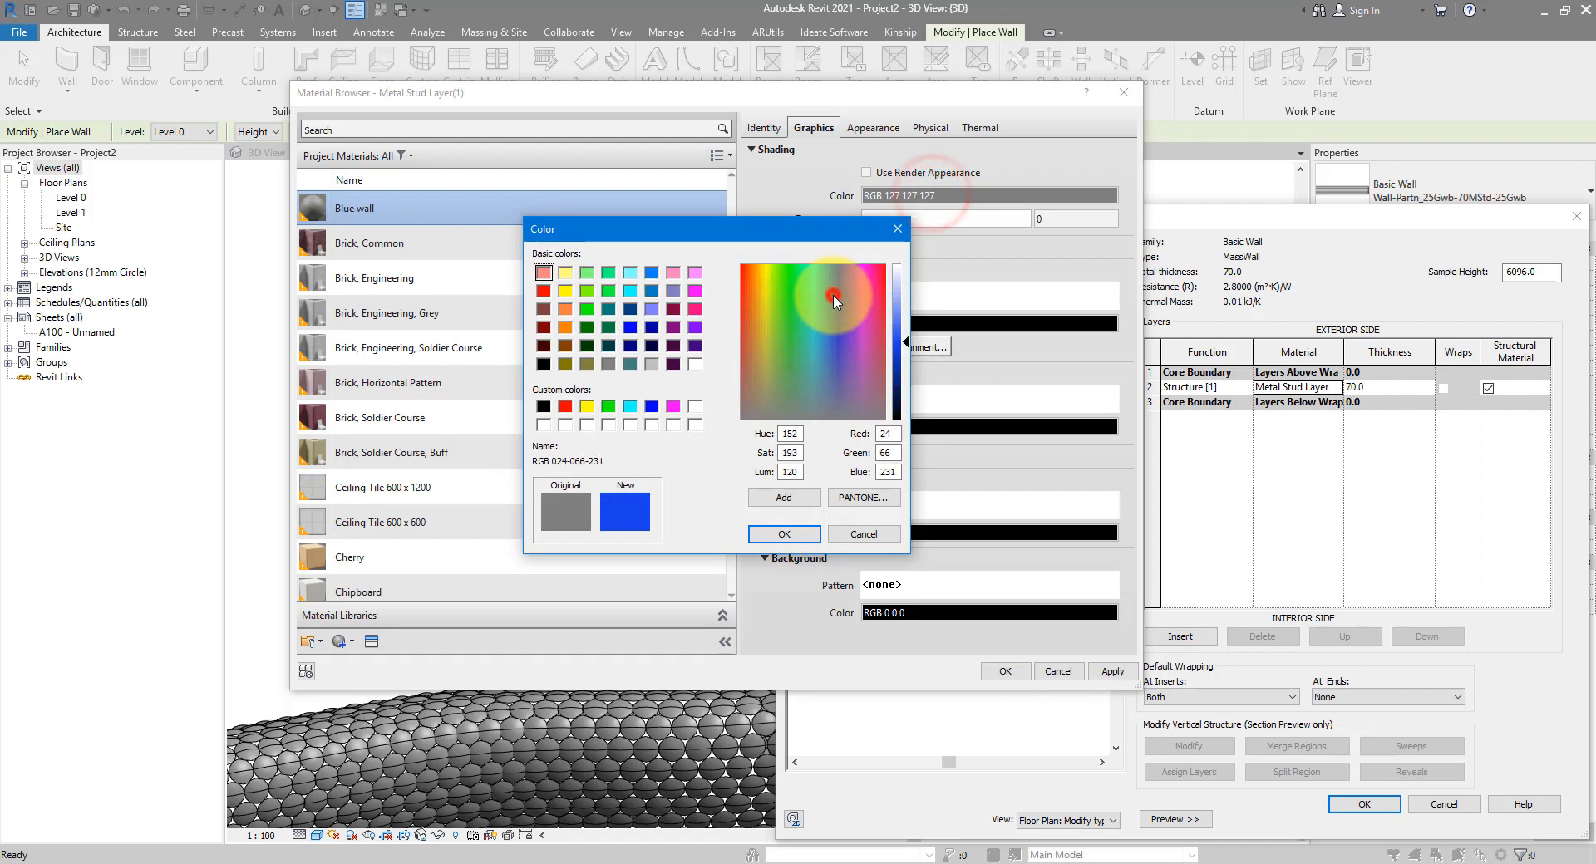
click(896, 312)
click(795, 534)
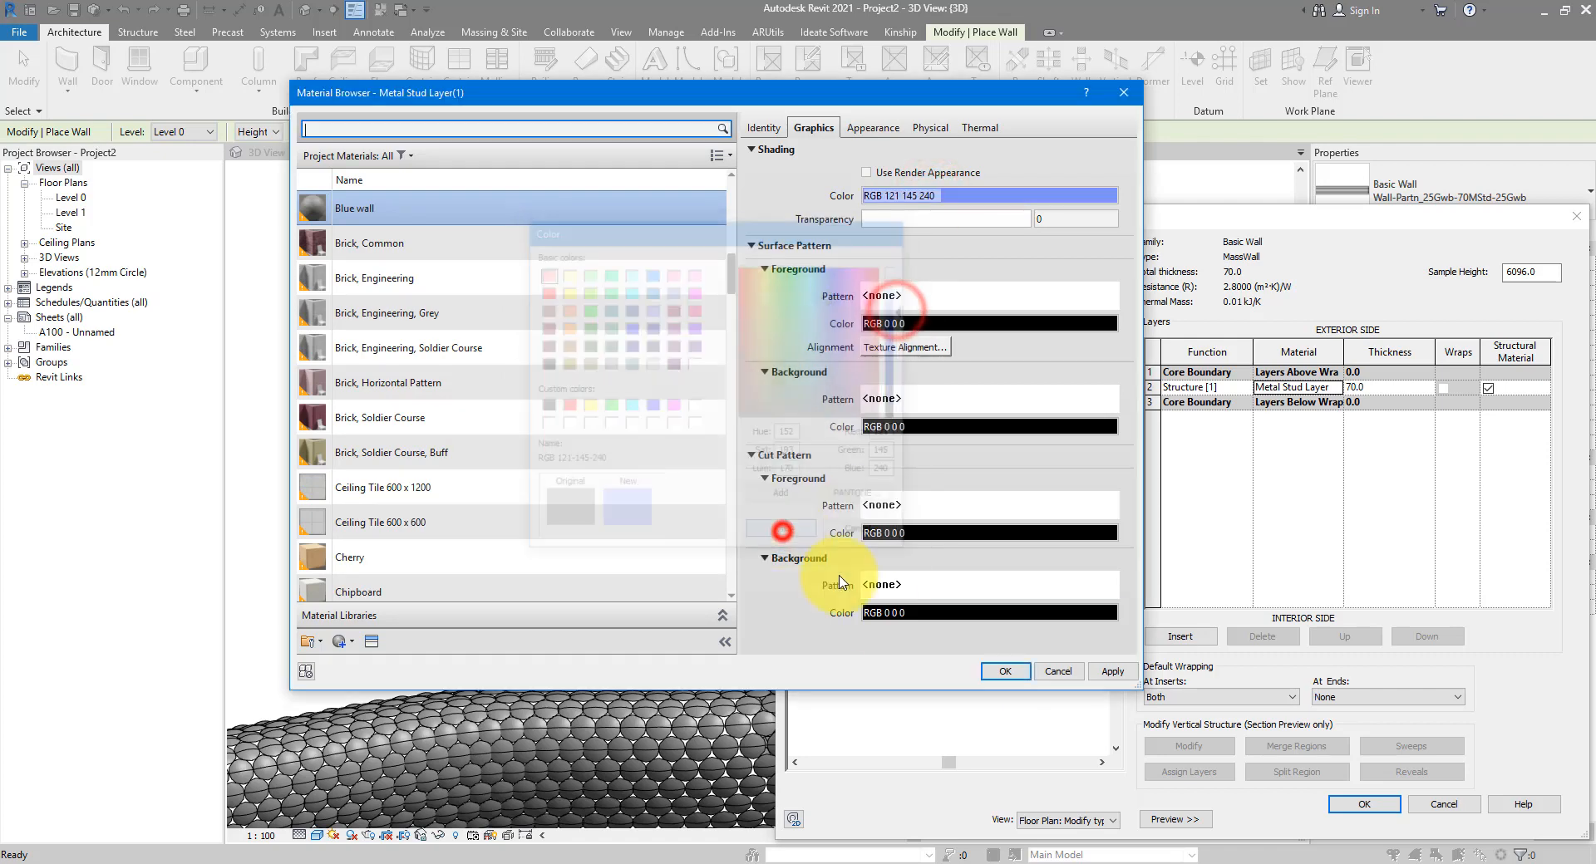
click(985, 670)
click(1376, 803)
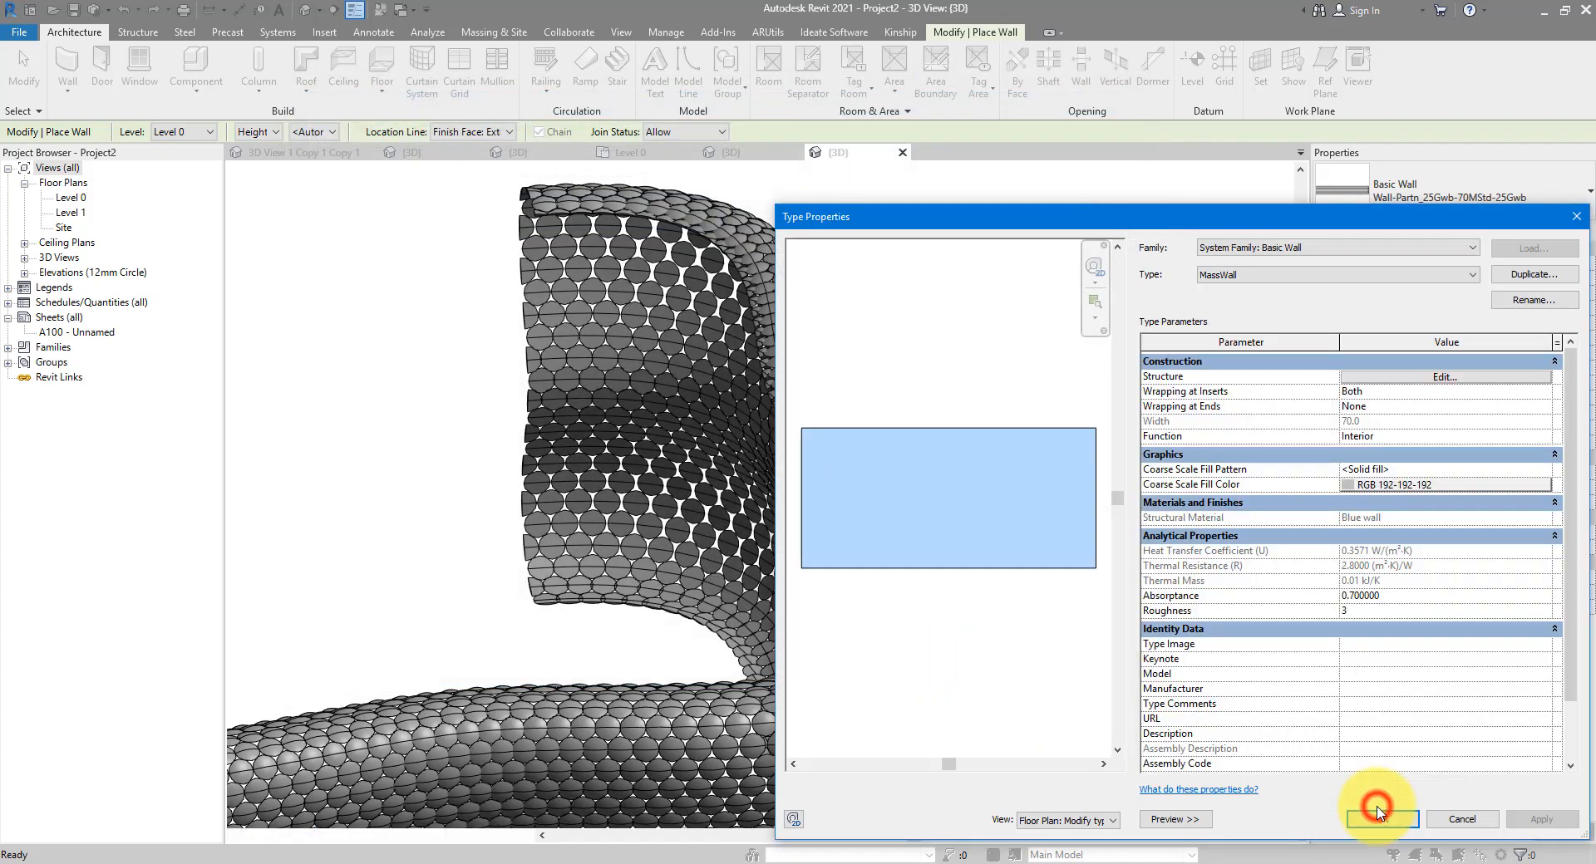
click(1381, 819)
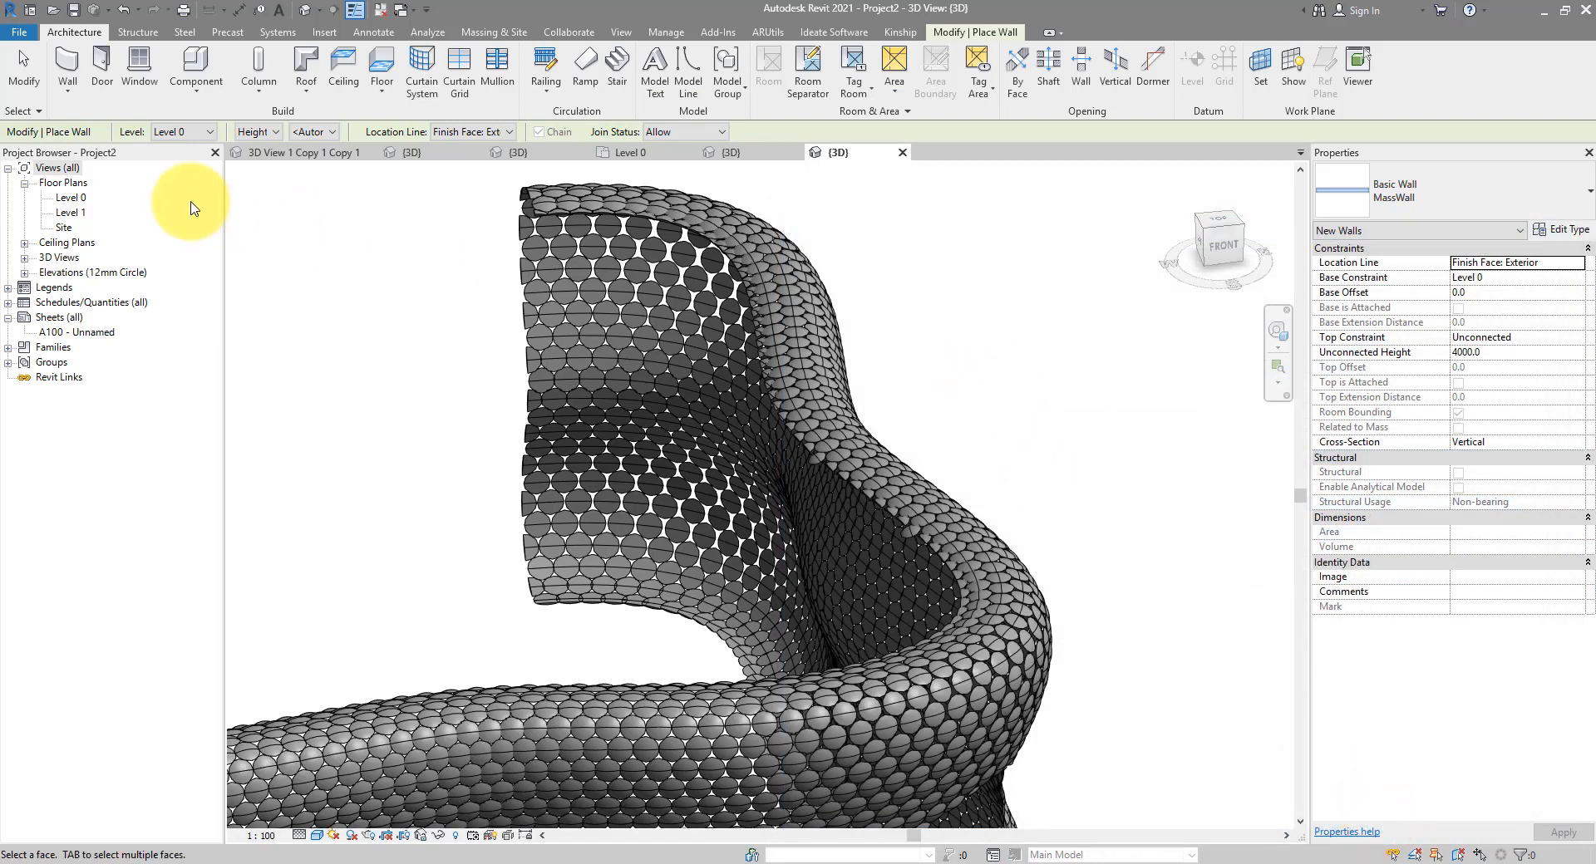
Try to place a MassWall by face on the curved mass with the location line at Finish Face: Exterior, and undo it
click(75, 88)
click(120, 183)
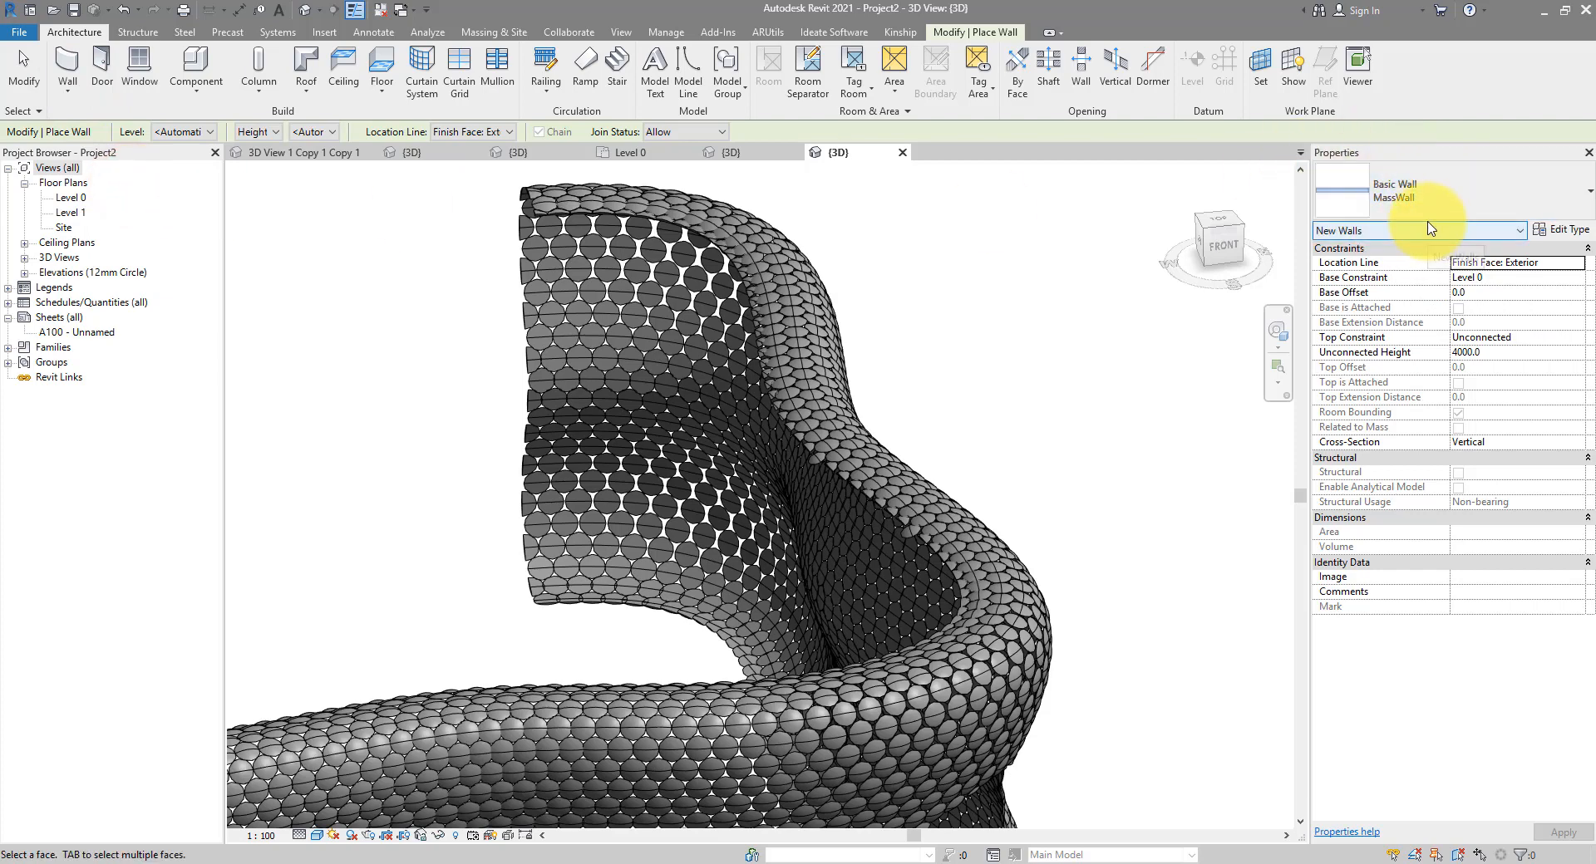
scroll(510, 197, up, 8)
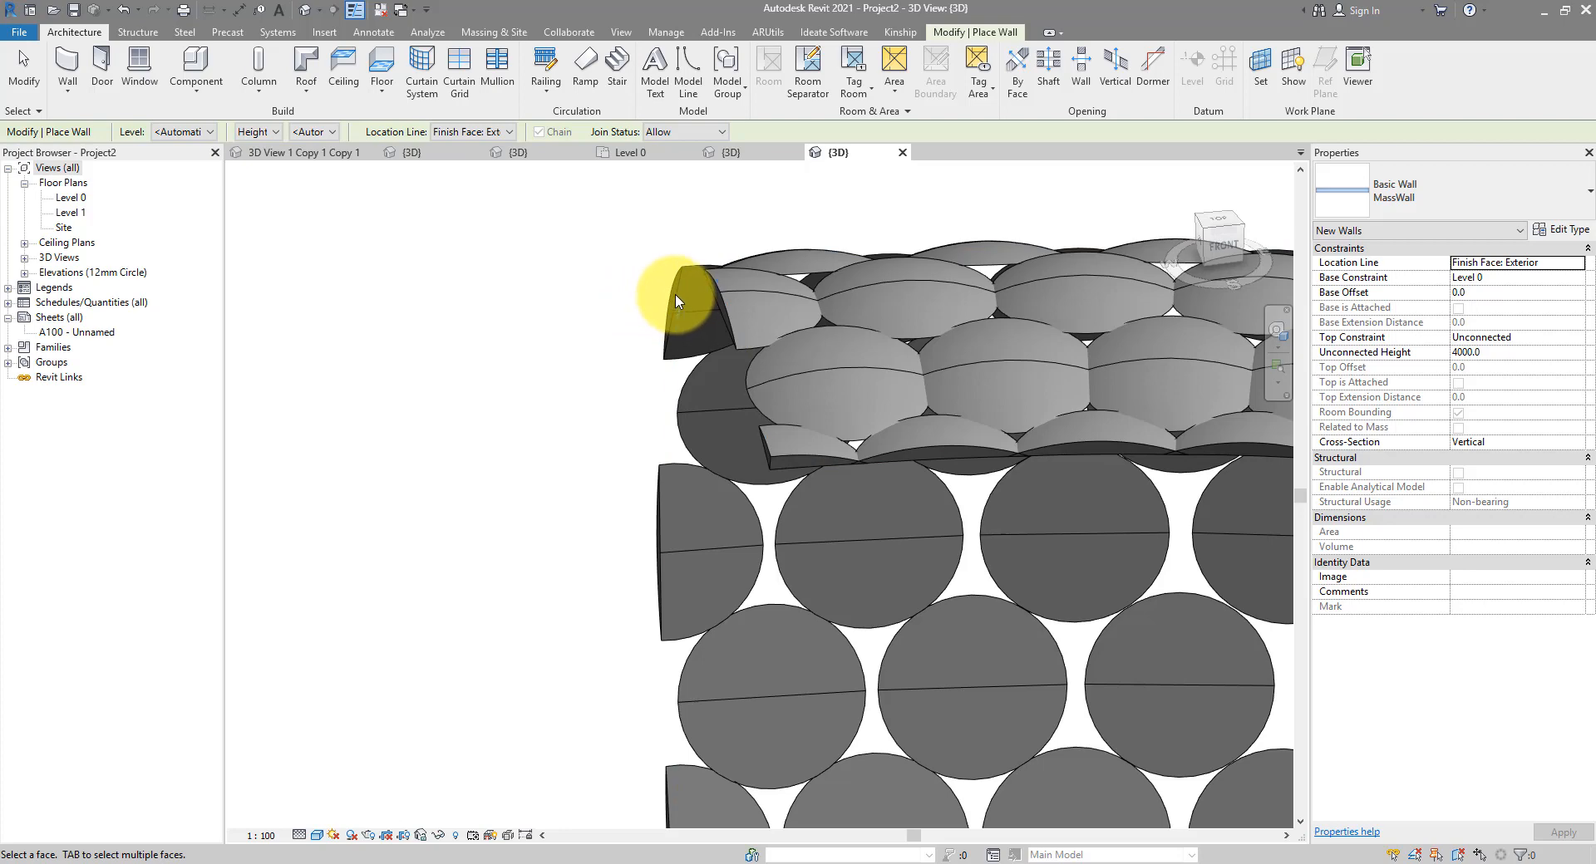
click(803, 476)
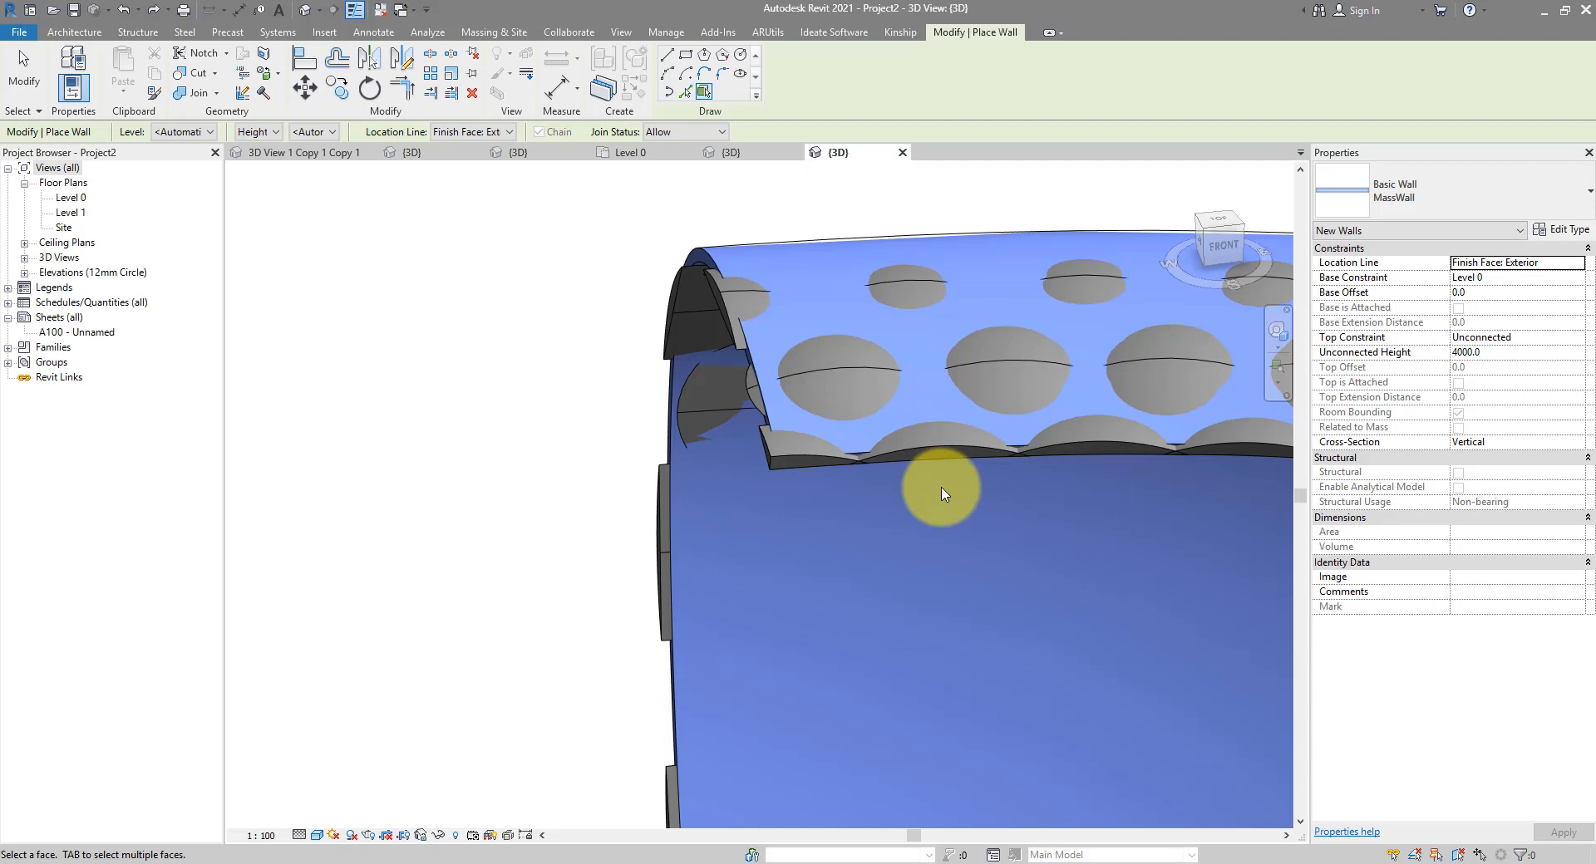
click(942, 493)
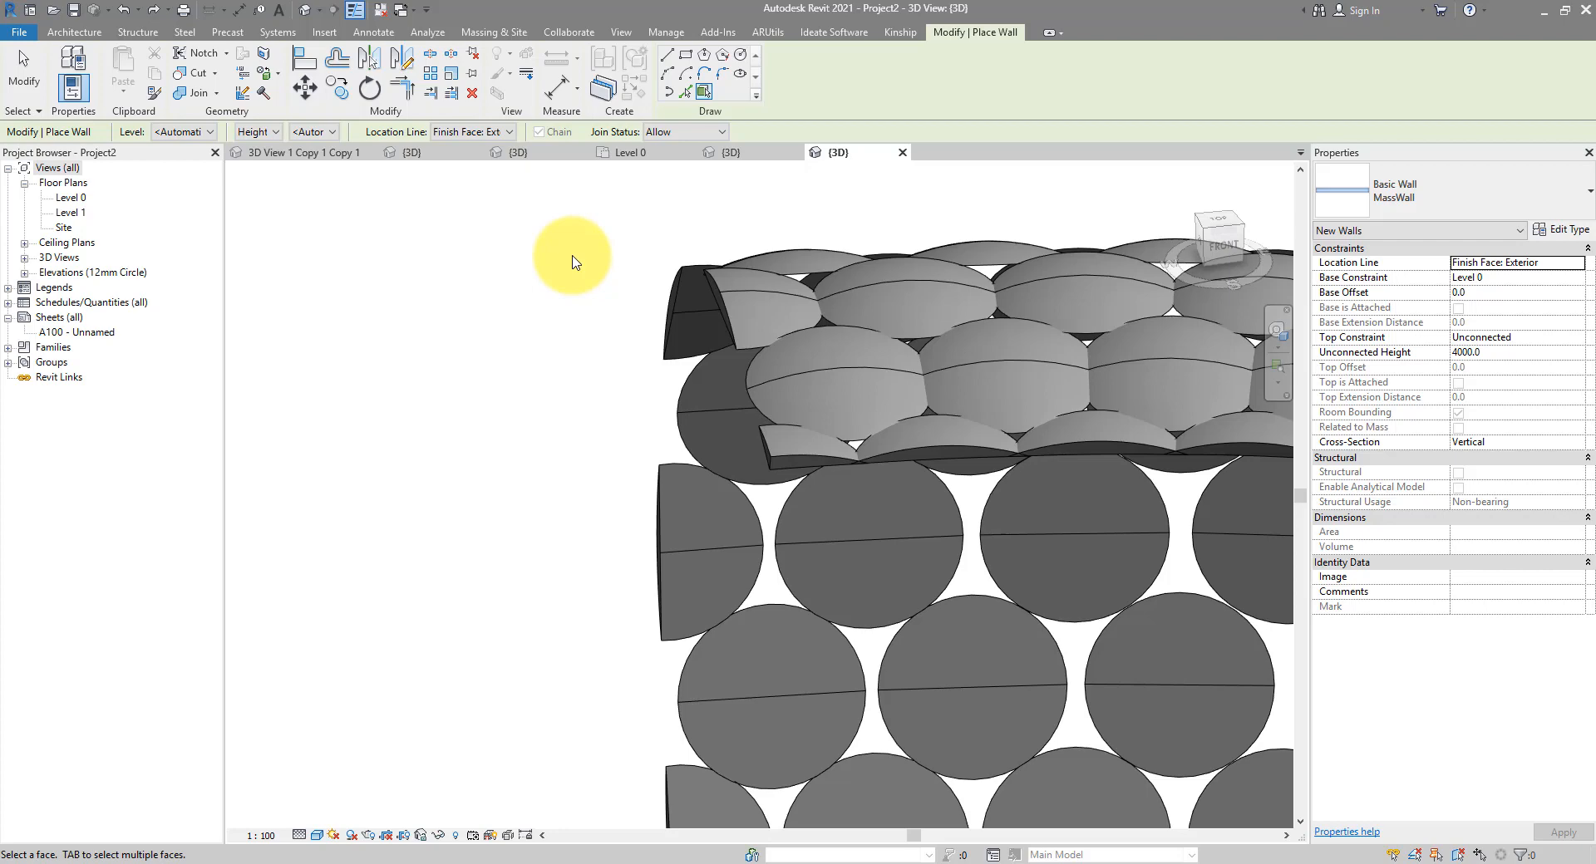
Place the MassWall by face on the curved mass with the location line set to Finish Face: Interior
click(497, 131)
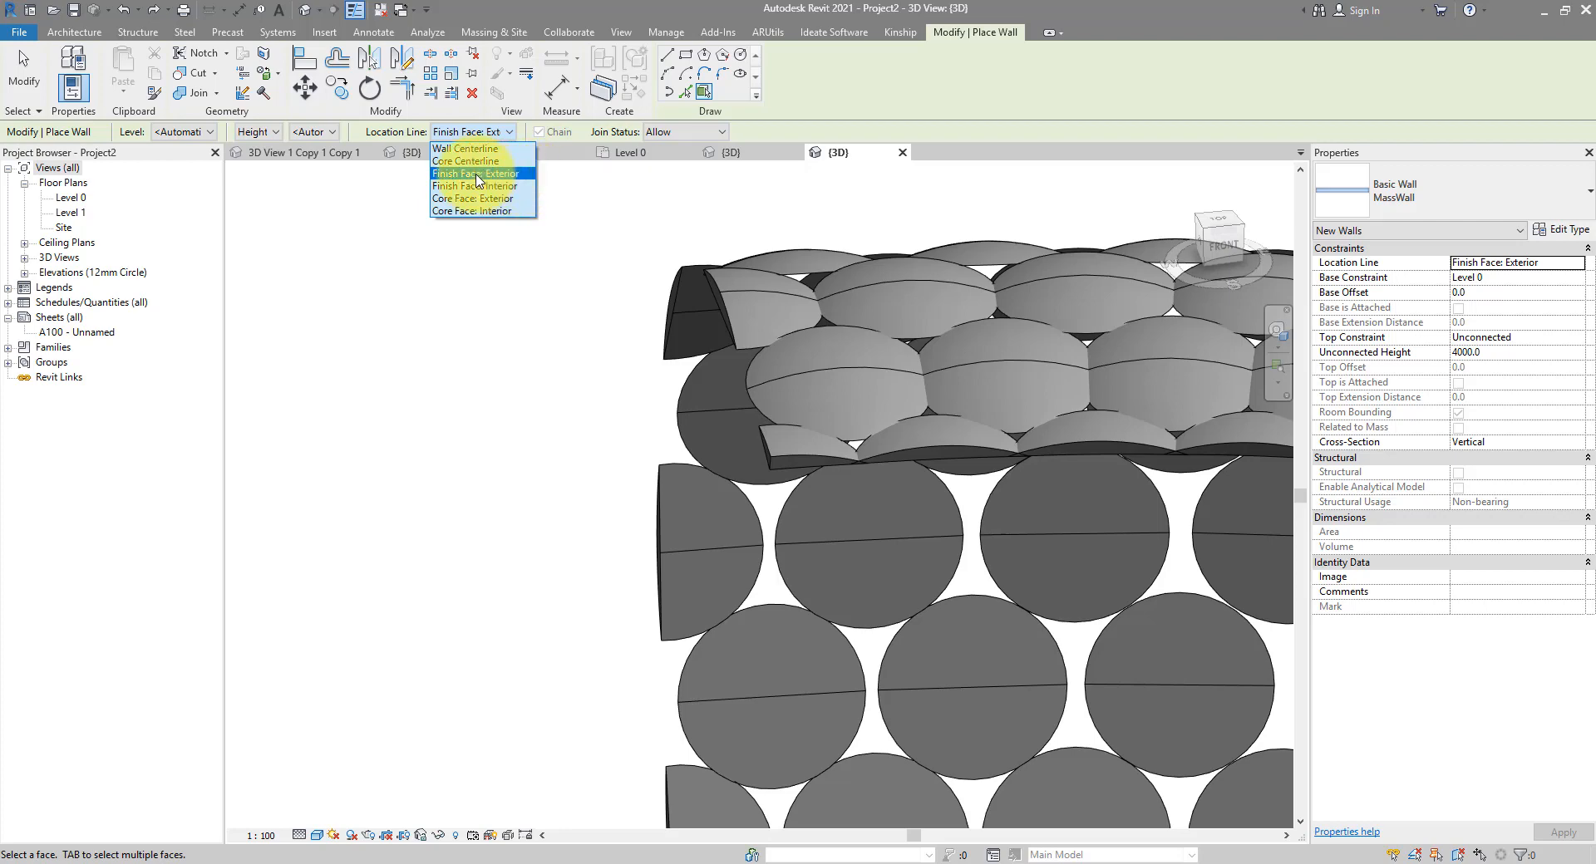
click(522, 186)
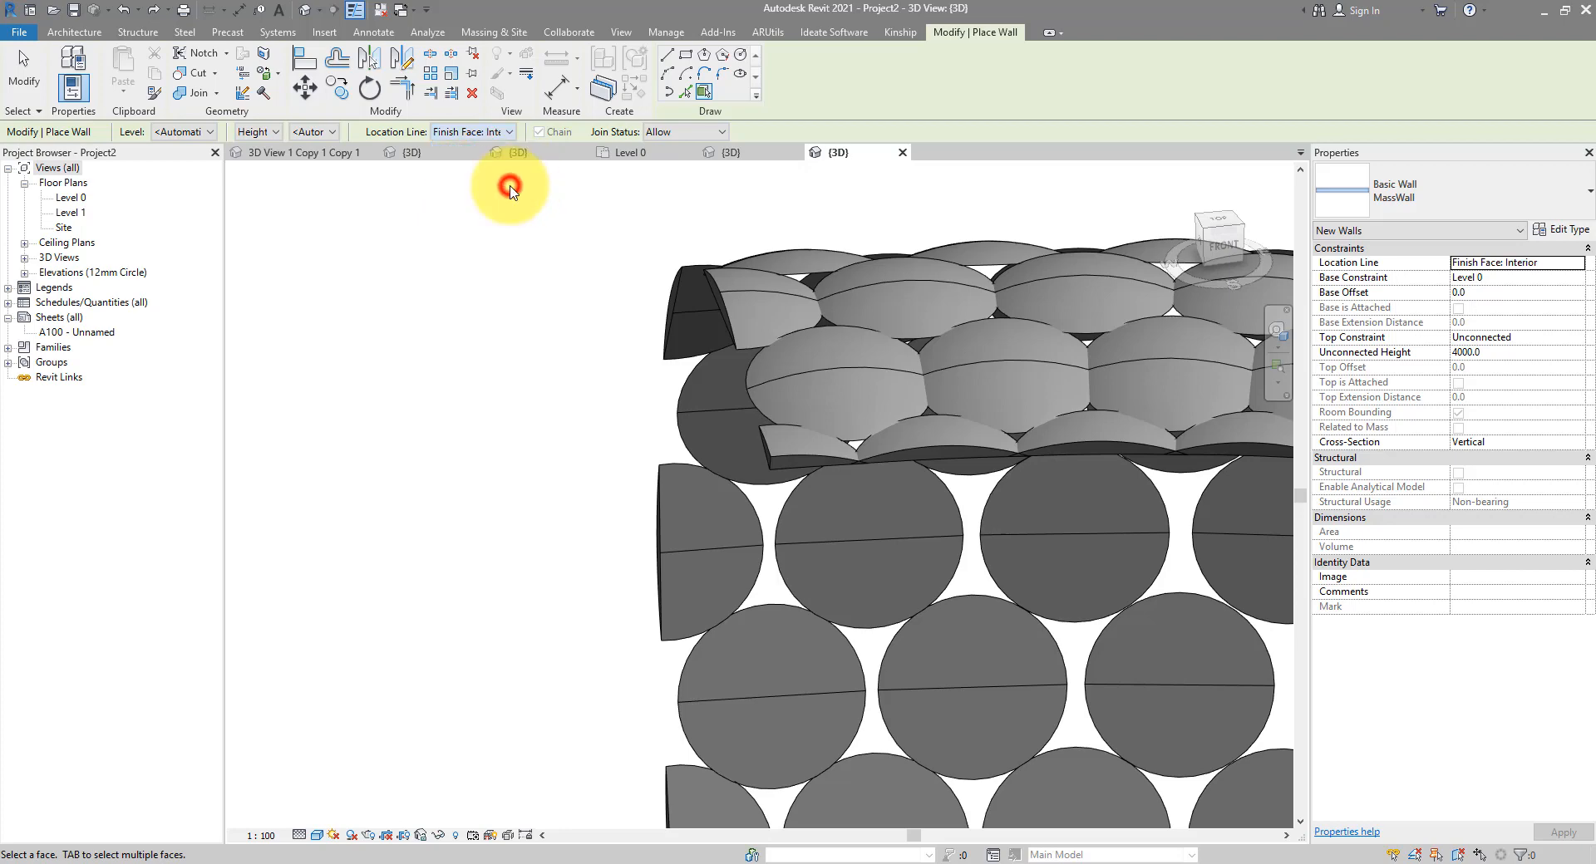
click(839, 471)
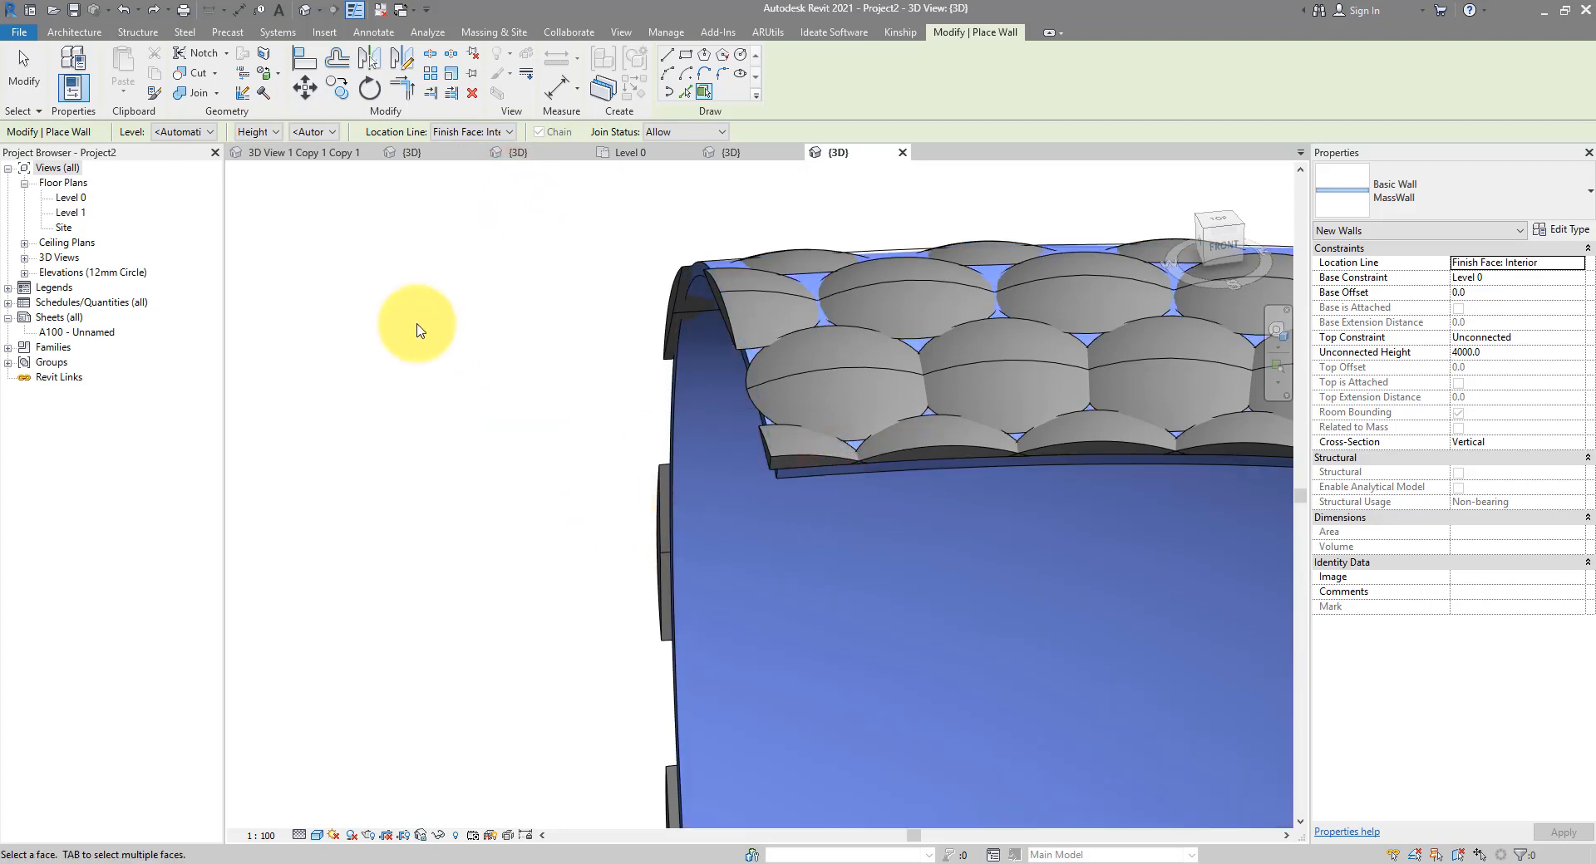
click(21, 79)
Set the BaseOffset of the hexagon Button panel type to 100 so the buttons stand clear of the wall
shift+middle_drag(571, 350, 1071, 827)
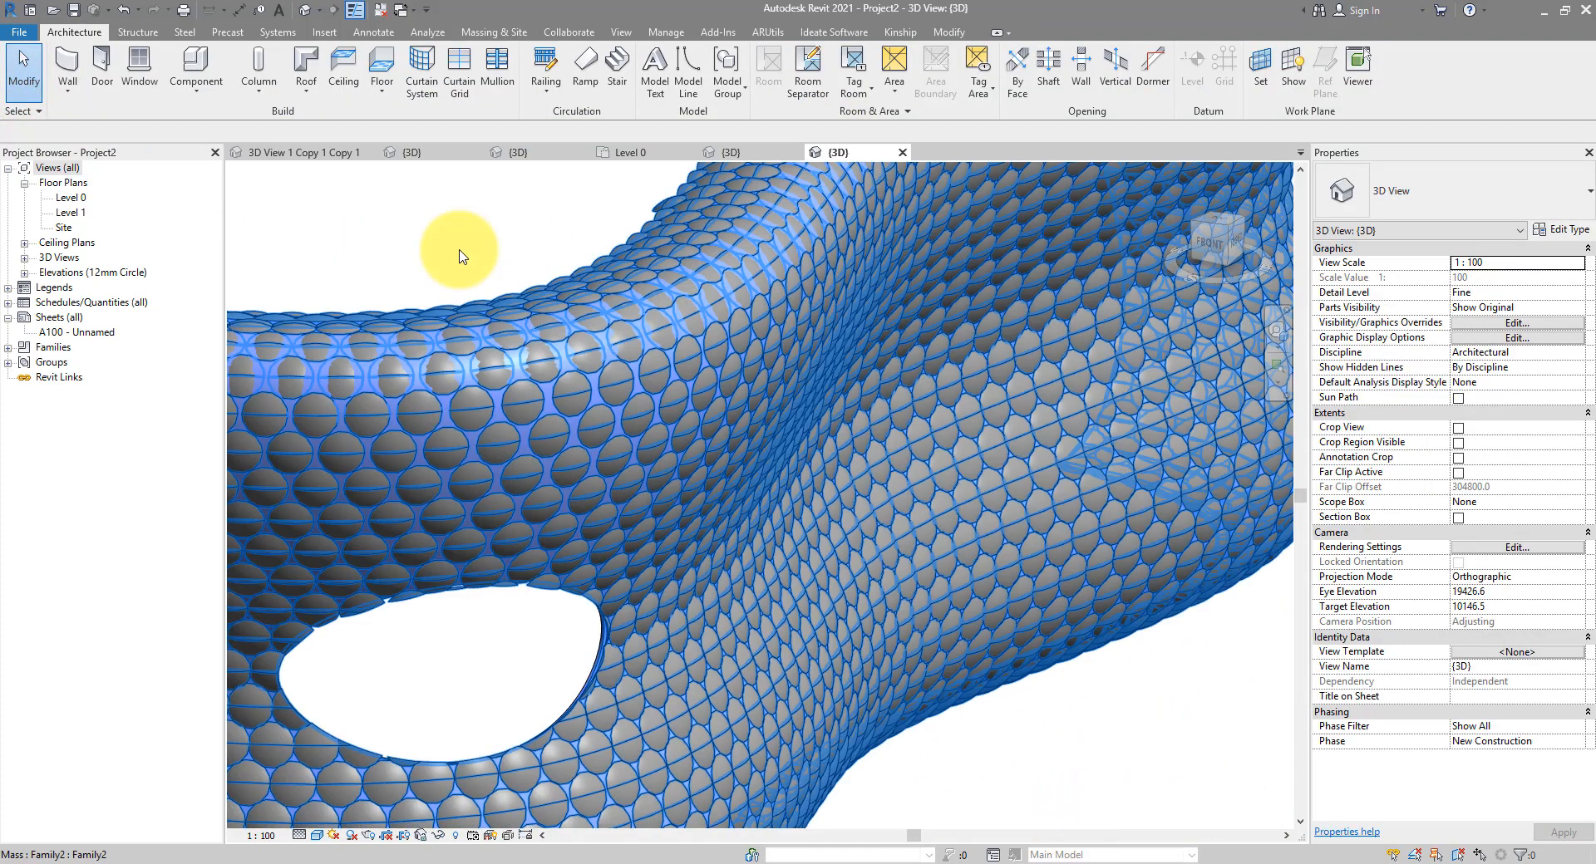
scroll(461, 255, up, 2)
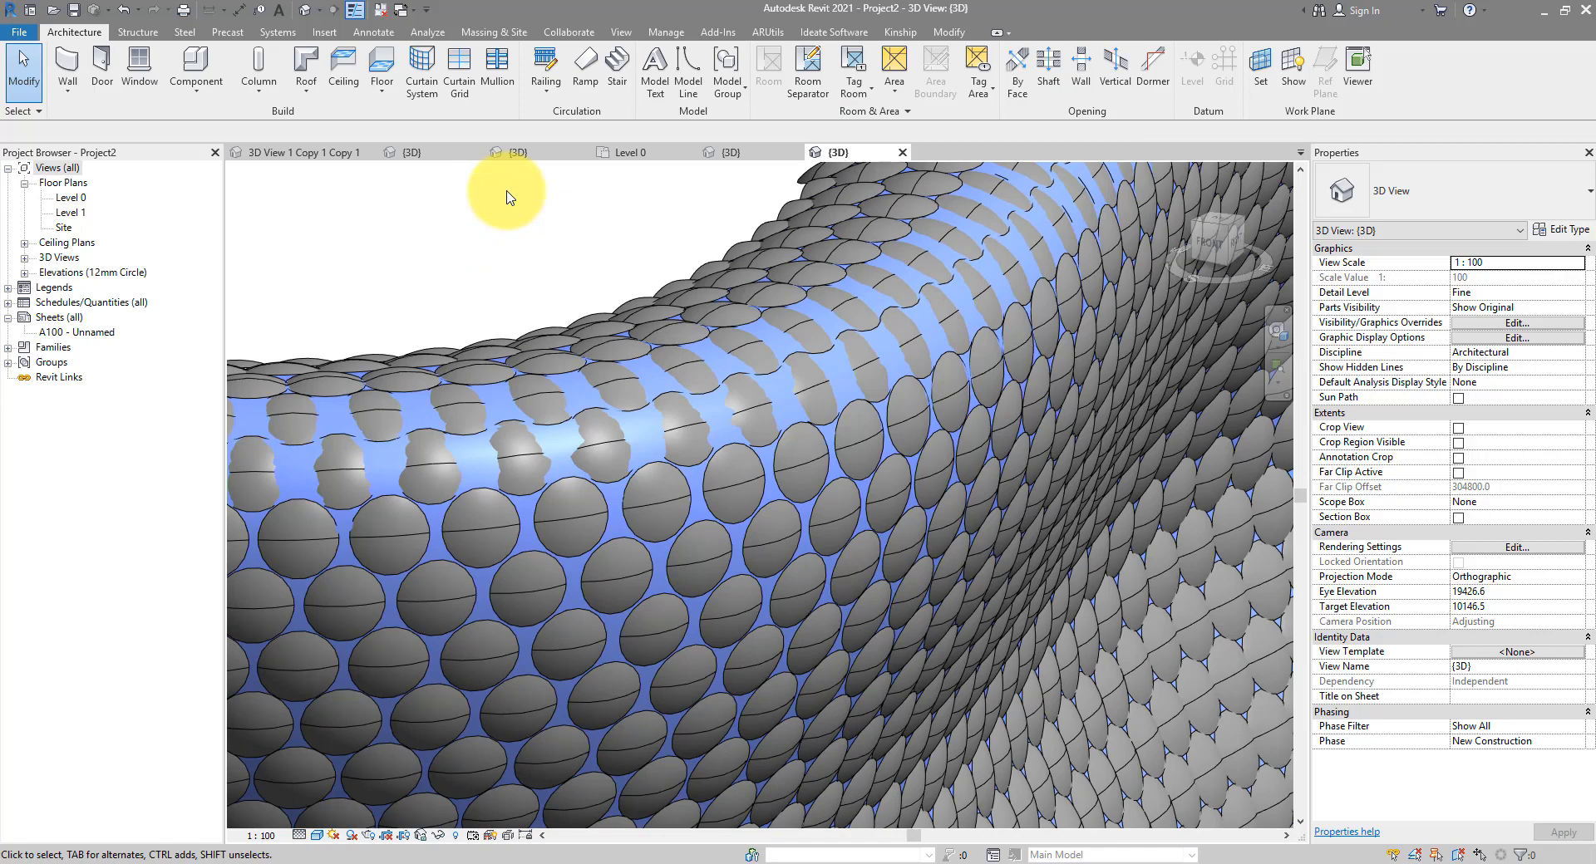
click(675, 329)
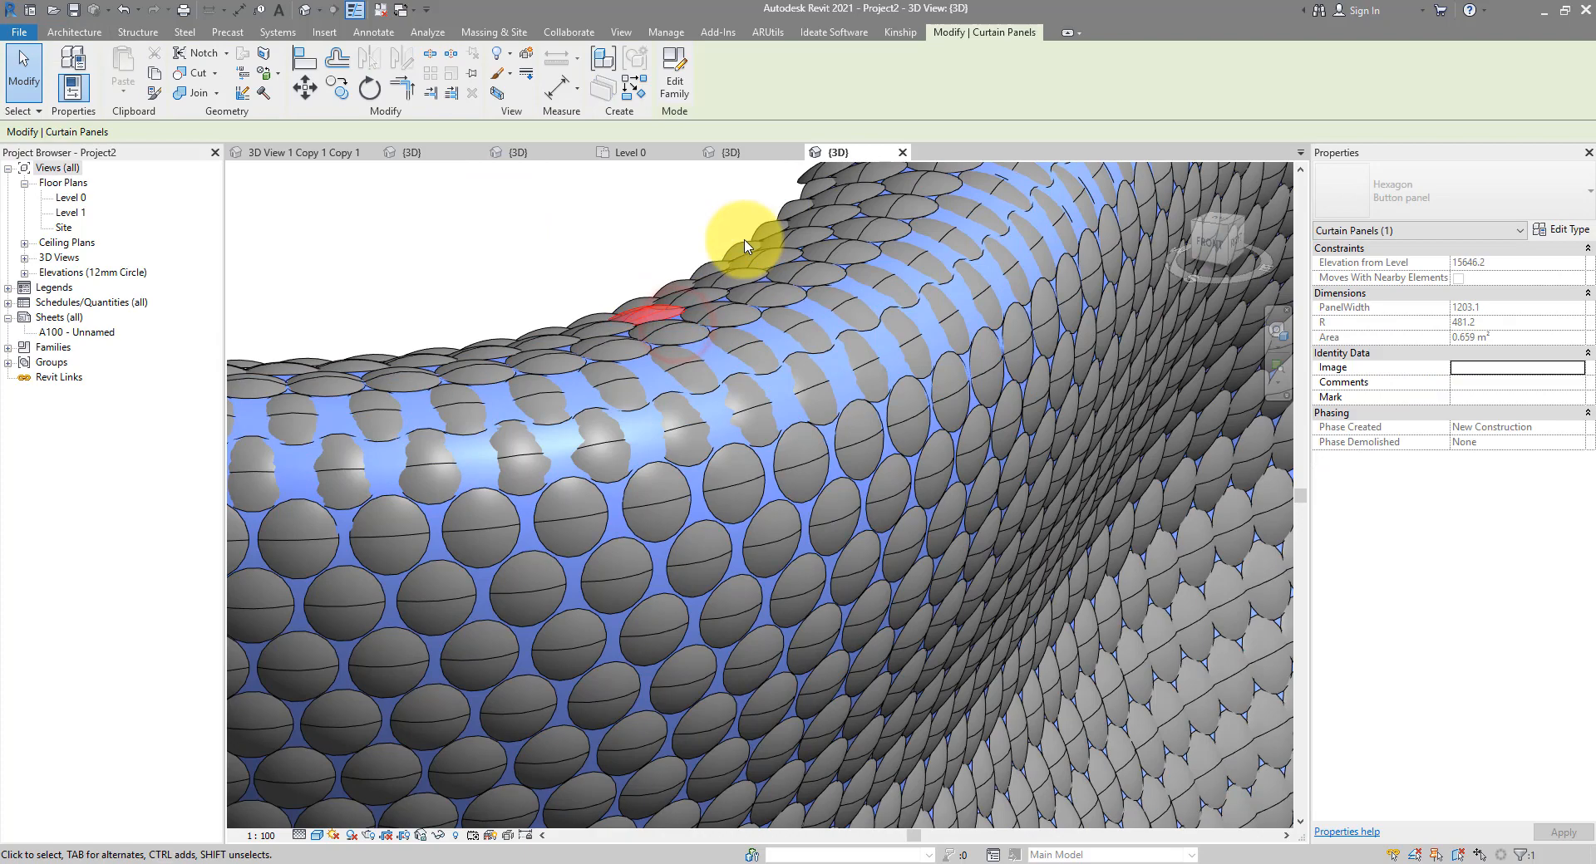
click(1550, 235)
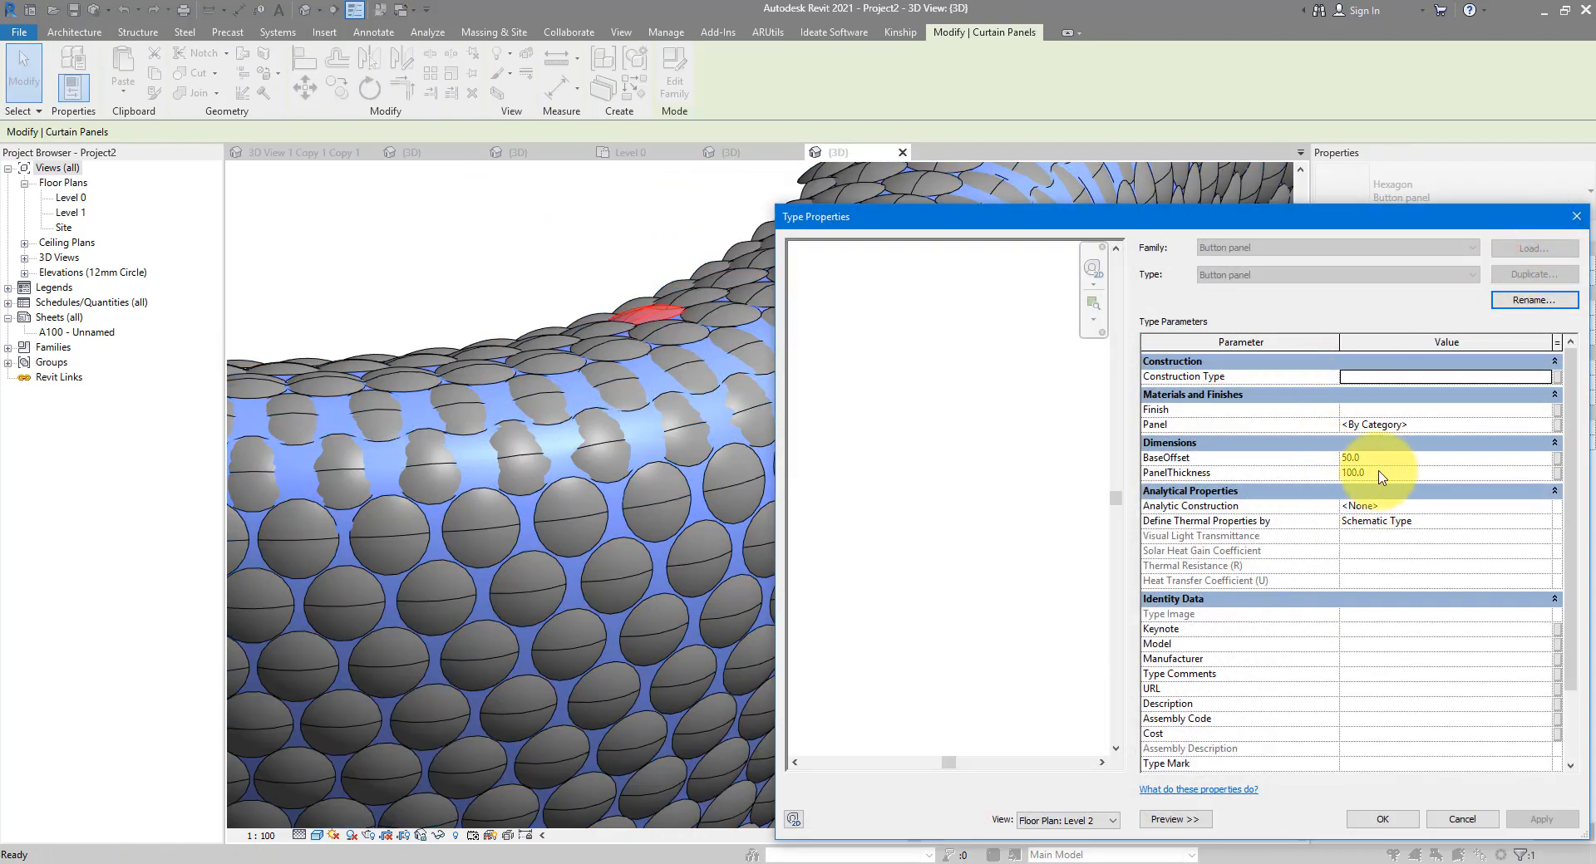
click(1390, 461)
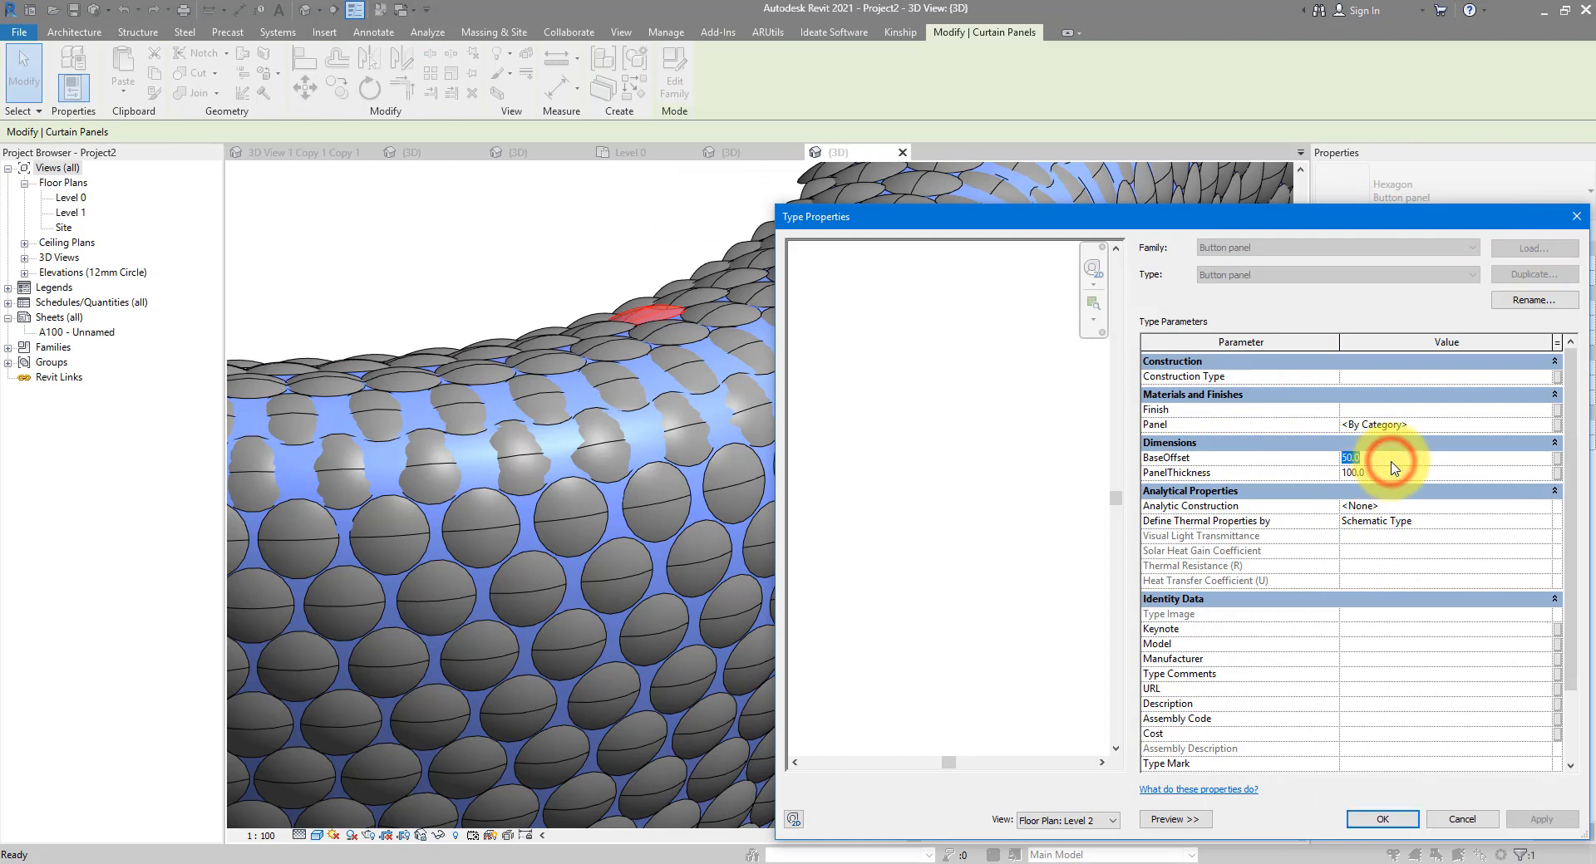
text(1)
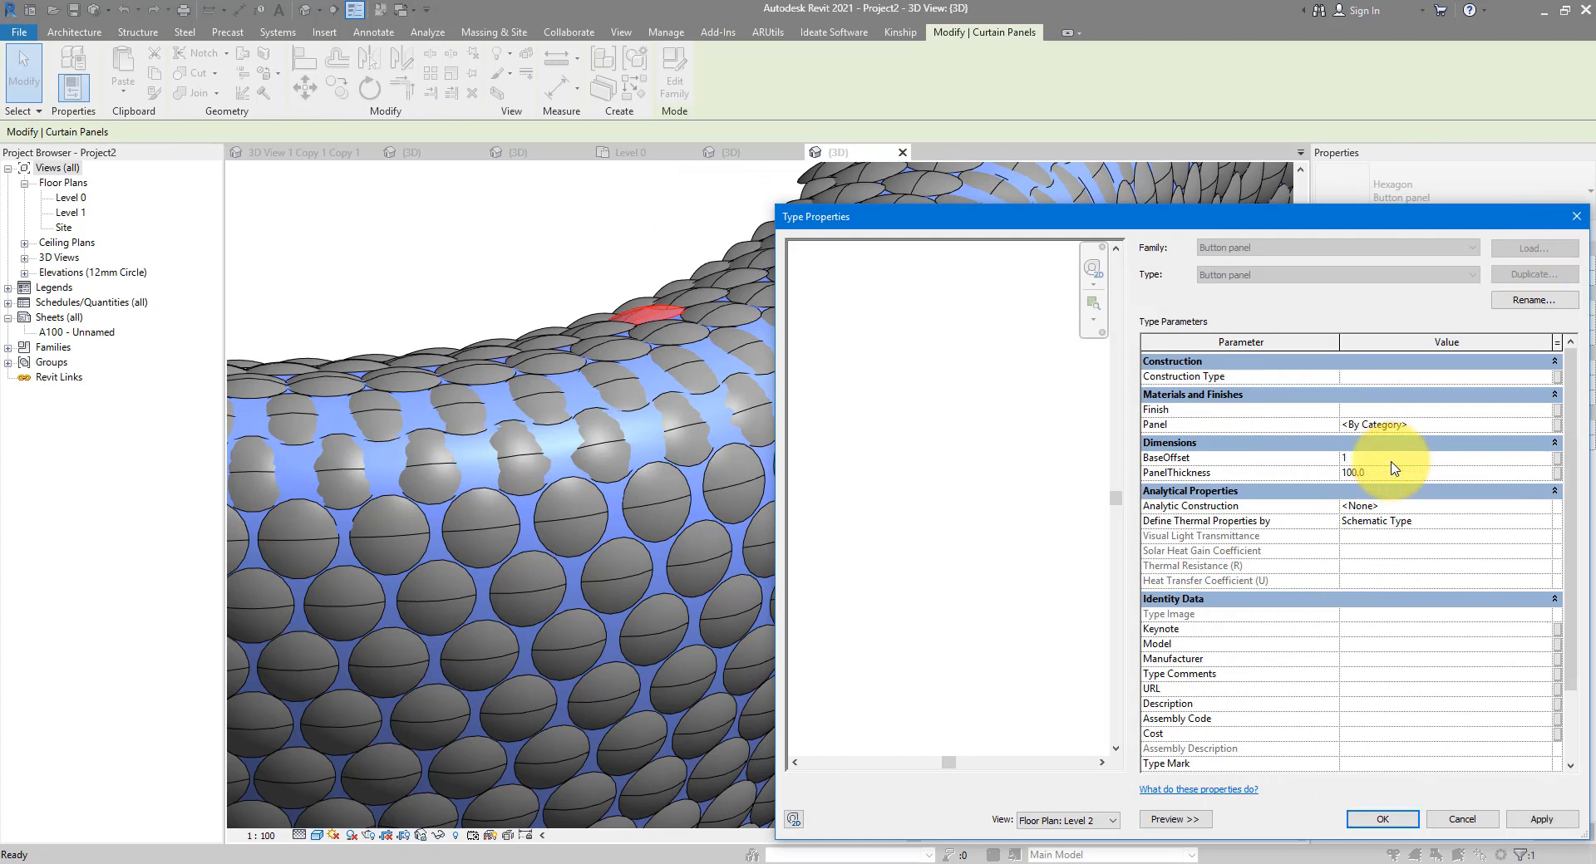
click(1401, 823)
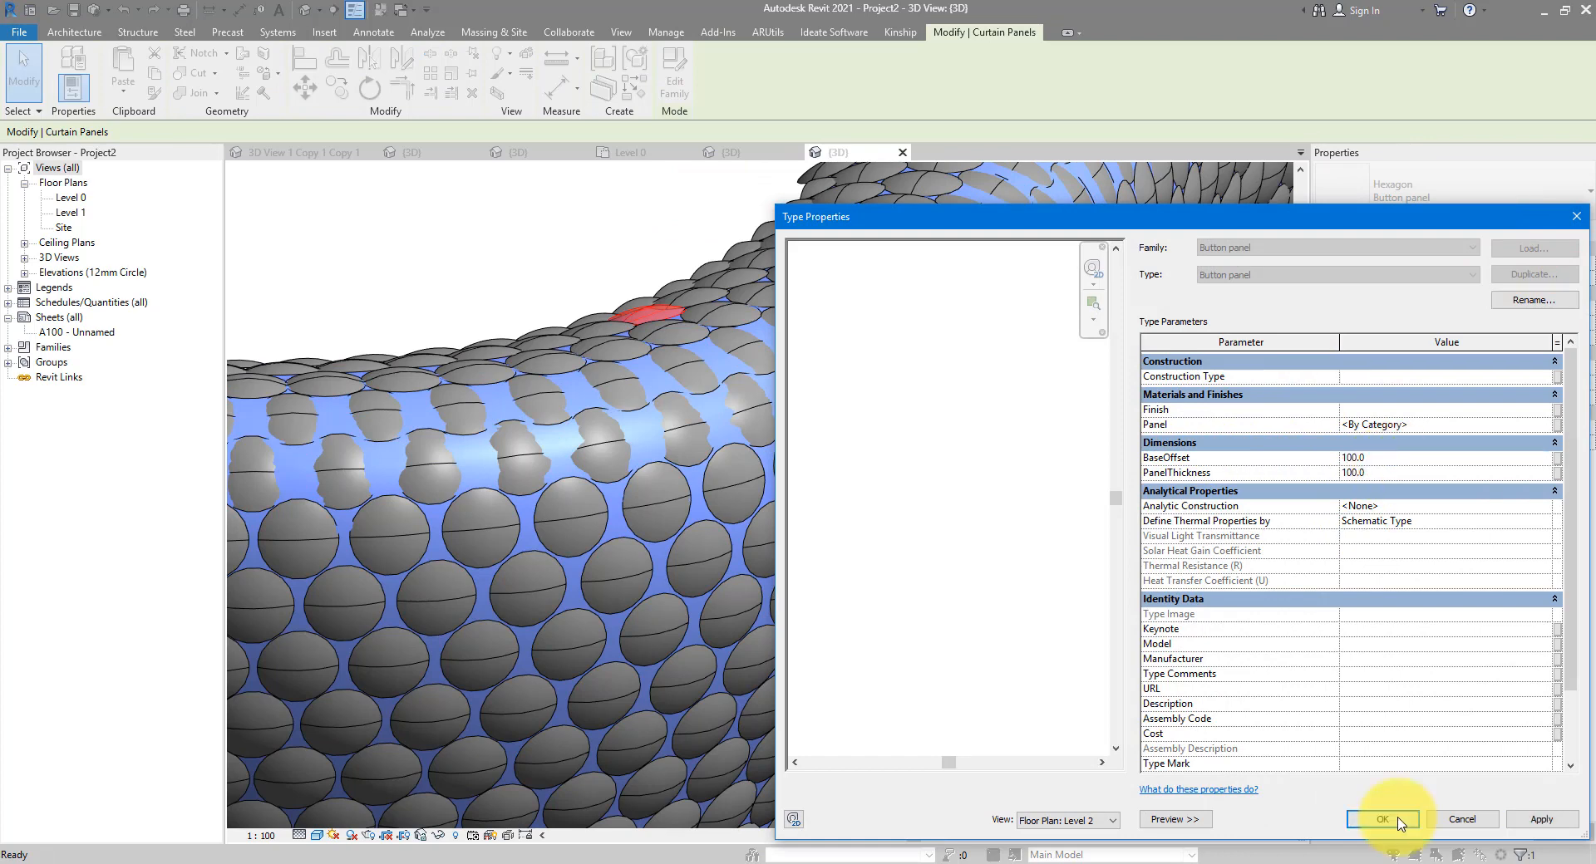
click(1400, 821)
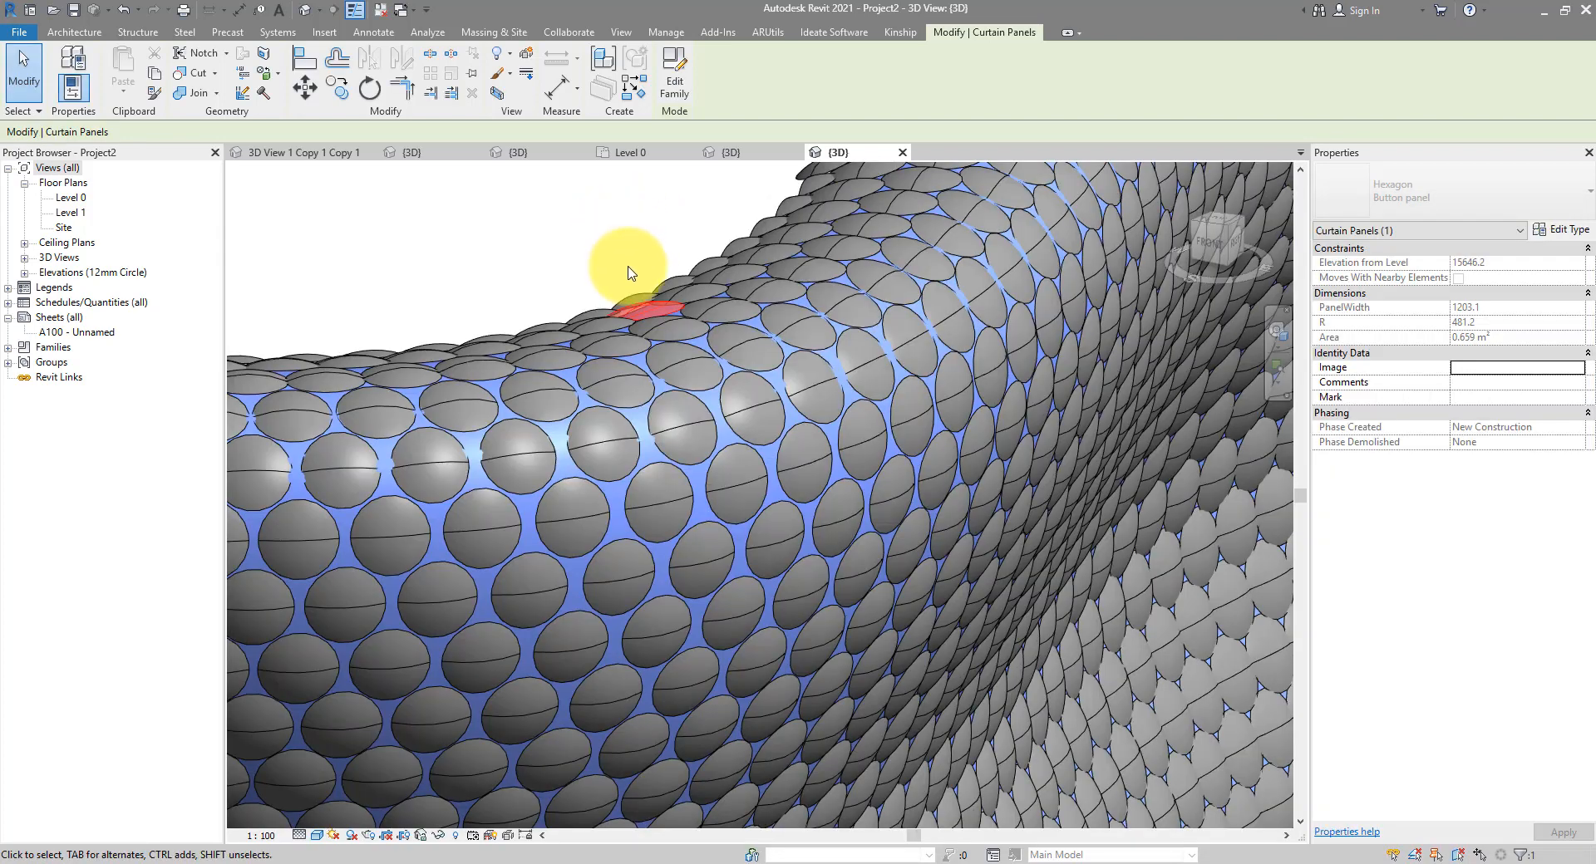
click(628, 264)
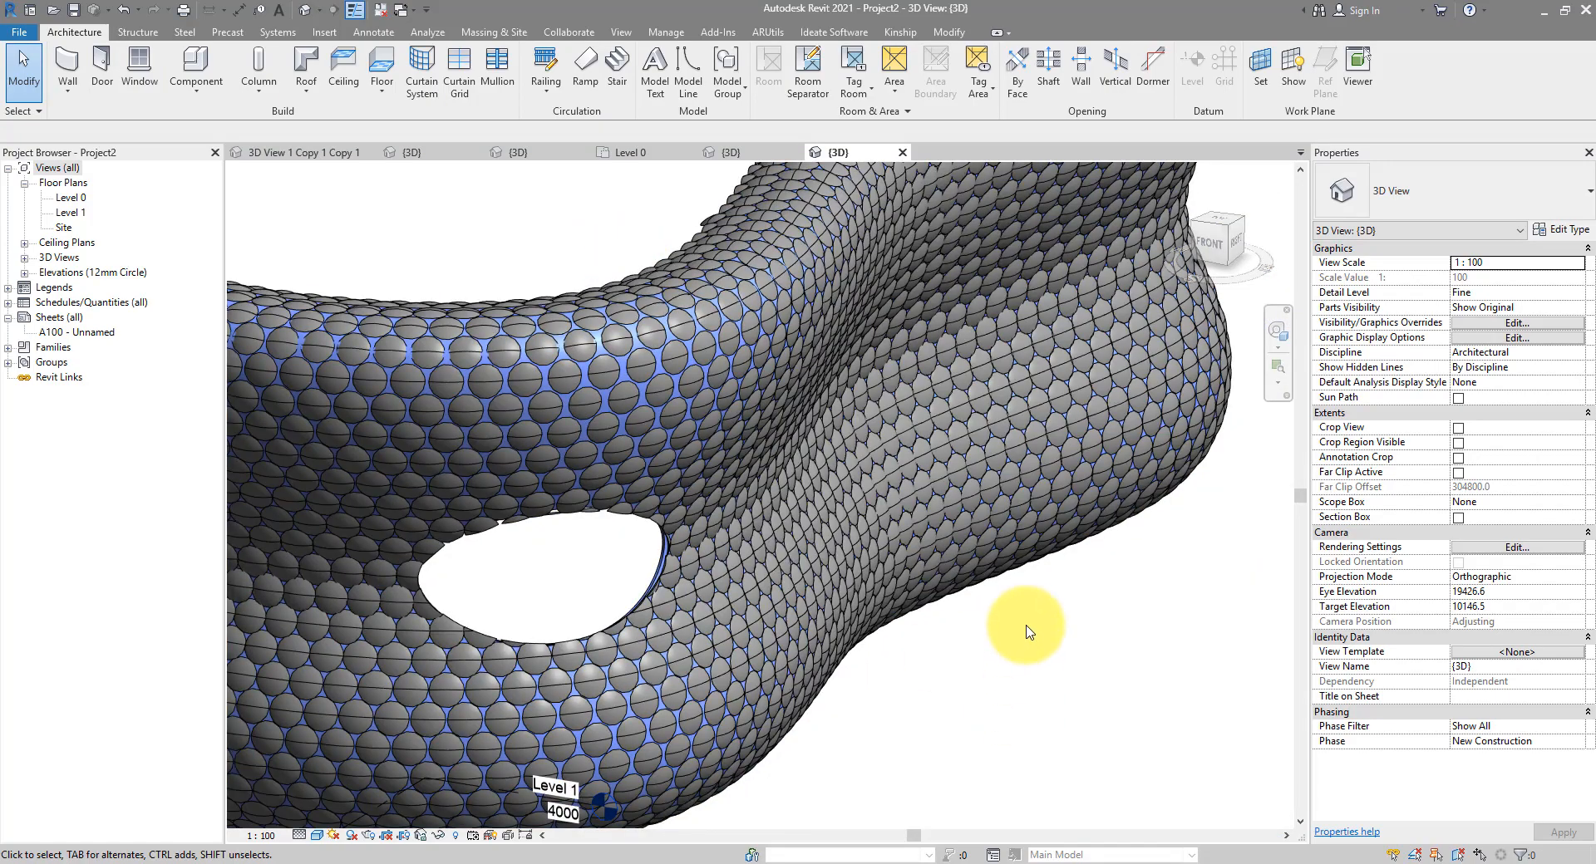
Examine the facade around the opening, and compare the rendered perspective in Test Buttons facade.rvt with the Selfridges_Building_Birmingham_(2012).jpg photo
scroll(1024, 631, up, 3)
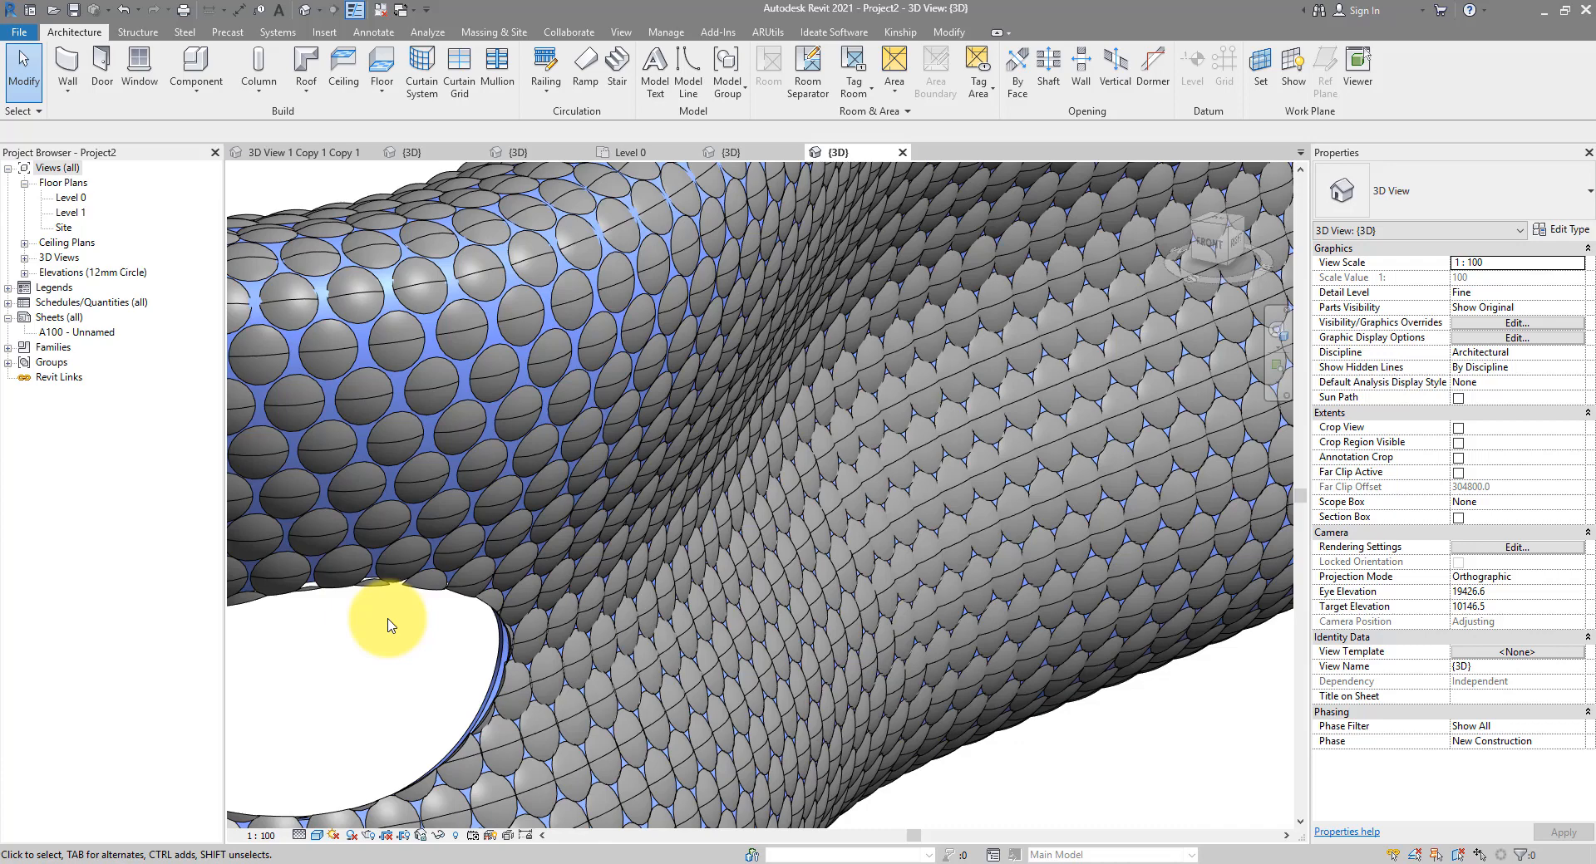
click(409, 152)
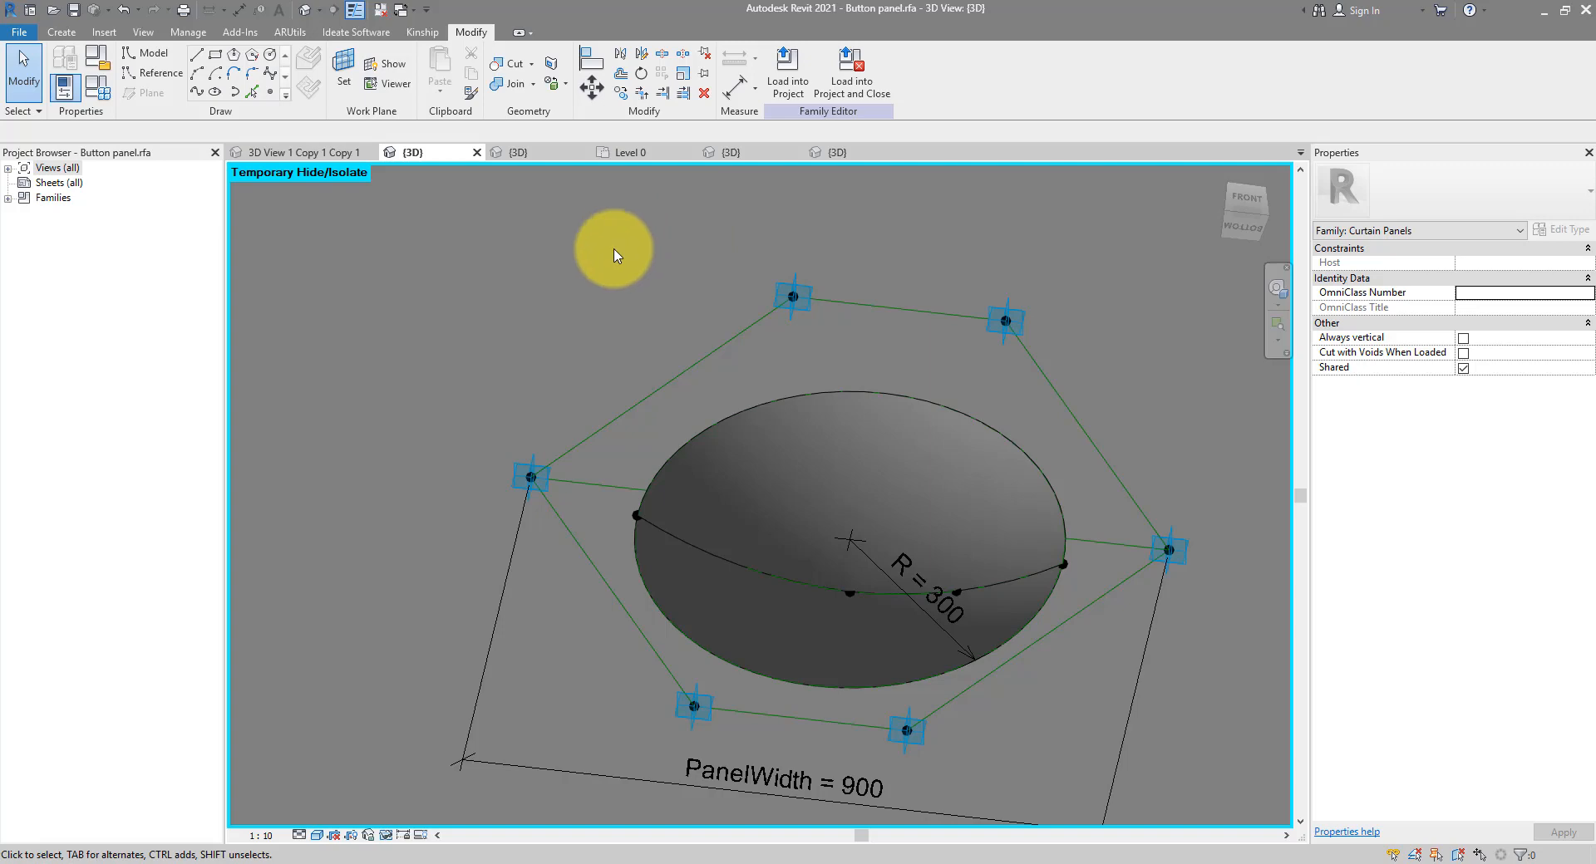
click(297, 152)
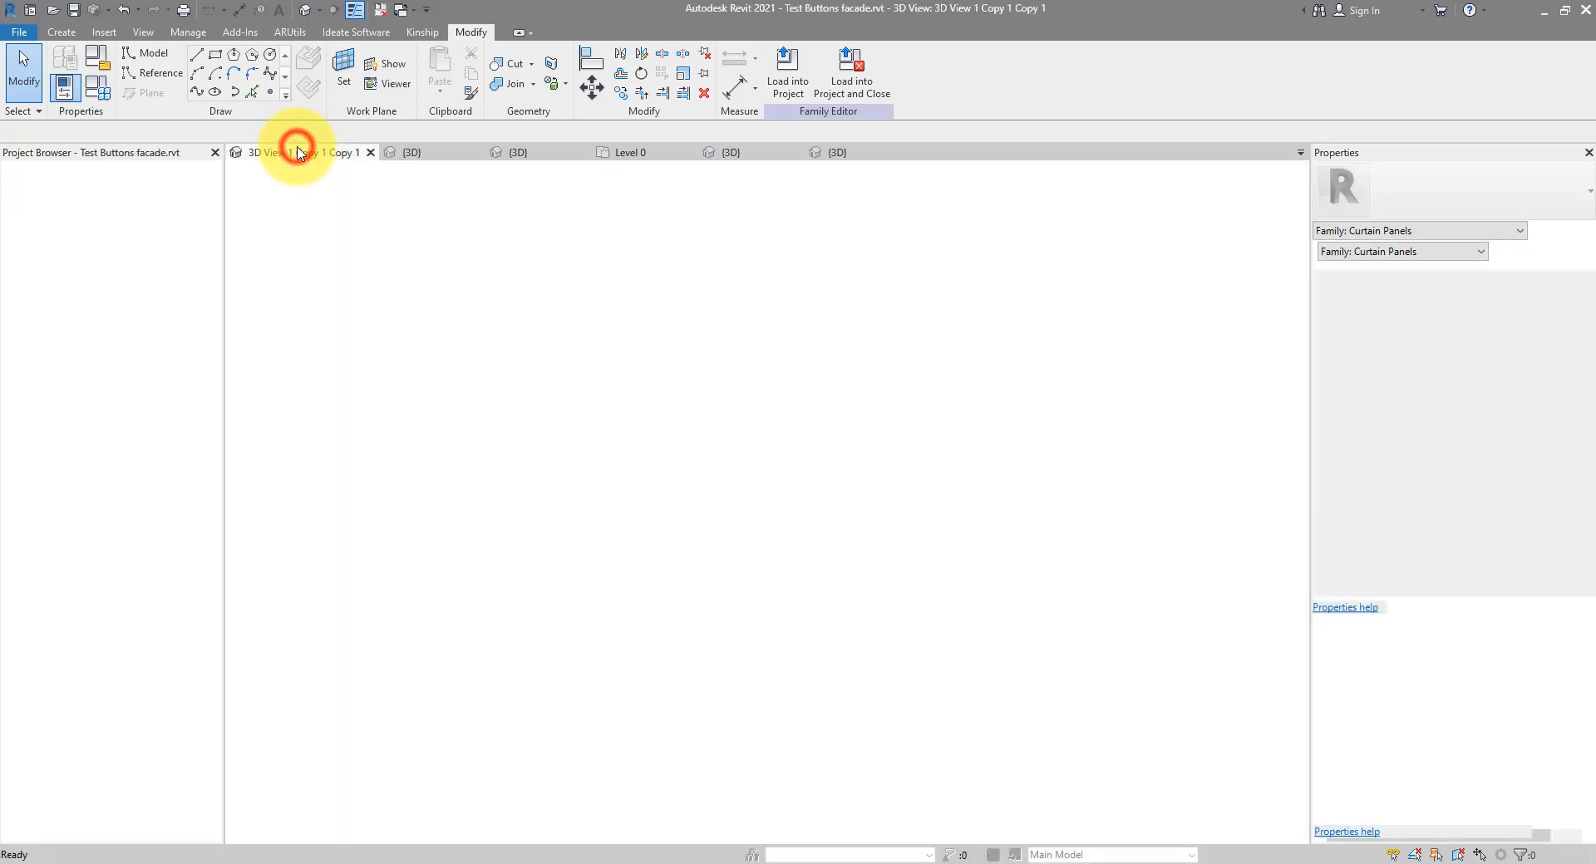
mouse_move(1140, 284)
shift+middle_down()
mouse_move(969, 328)
mouse_move(965, 376)
shift+middle_up()
mouse_move(1110, 488)
middle_down()
mouse_move(1091, 482)
mouse_move(1147, 475)
mouse_move(1092, 492)
middle_up()
key(p)
key(p)
key(p)
key(b)
mouse_move(582, 857)
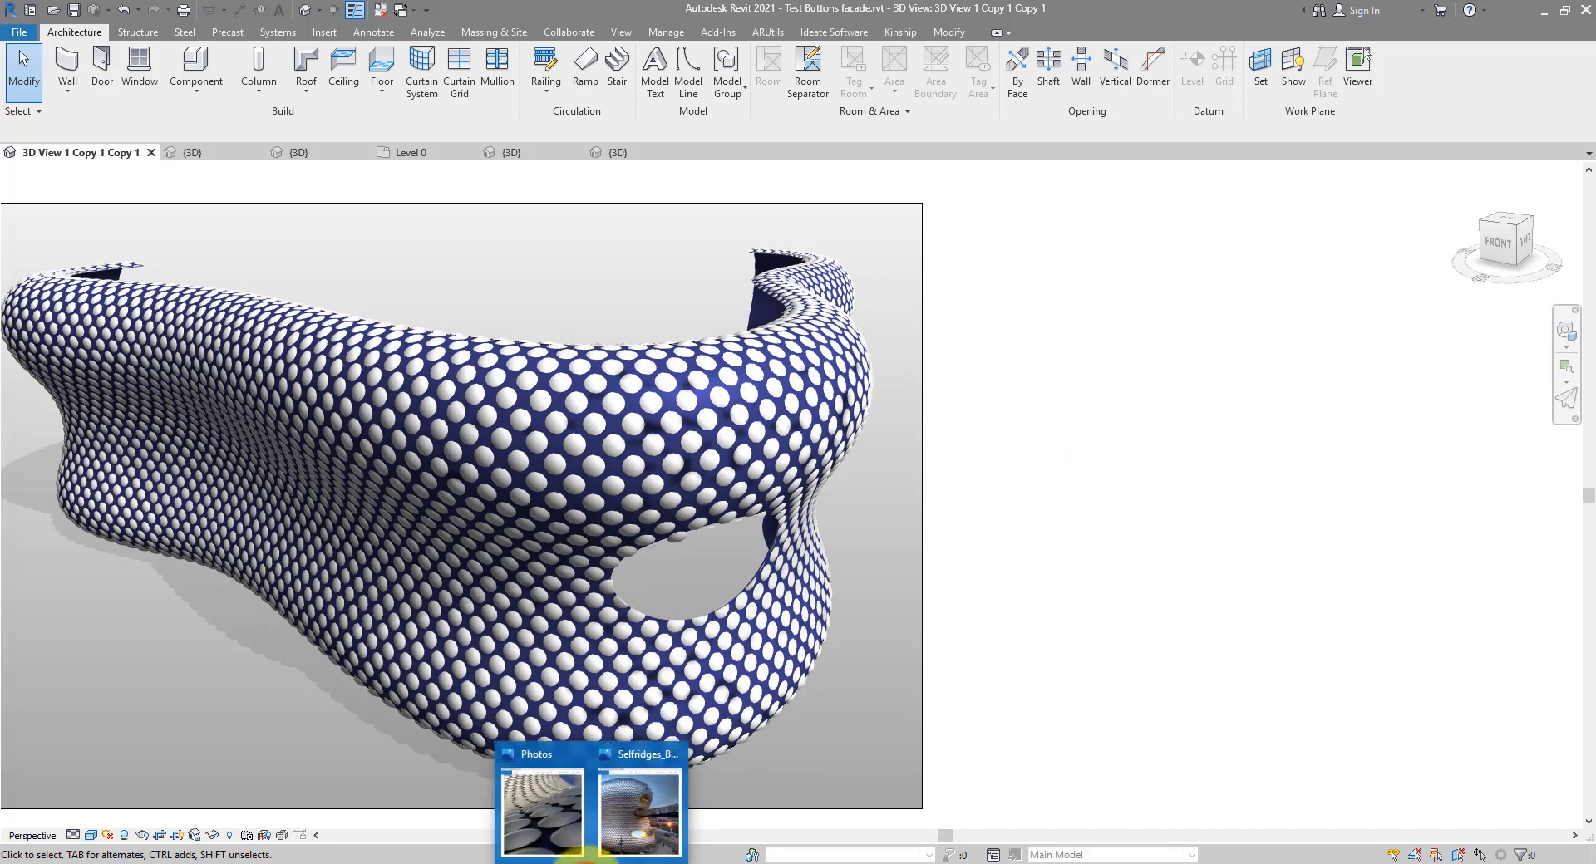
click(616, 827)
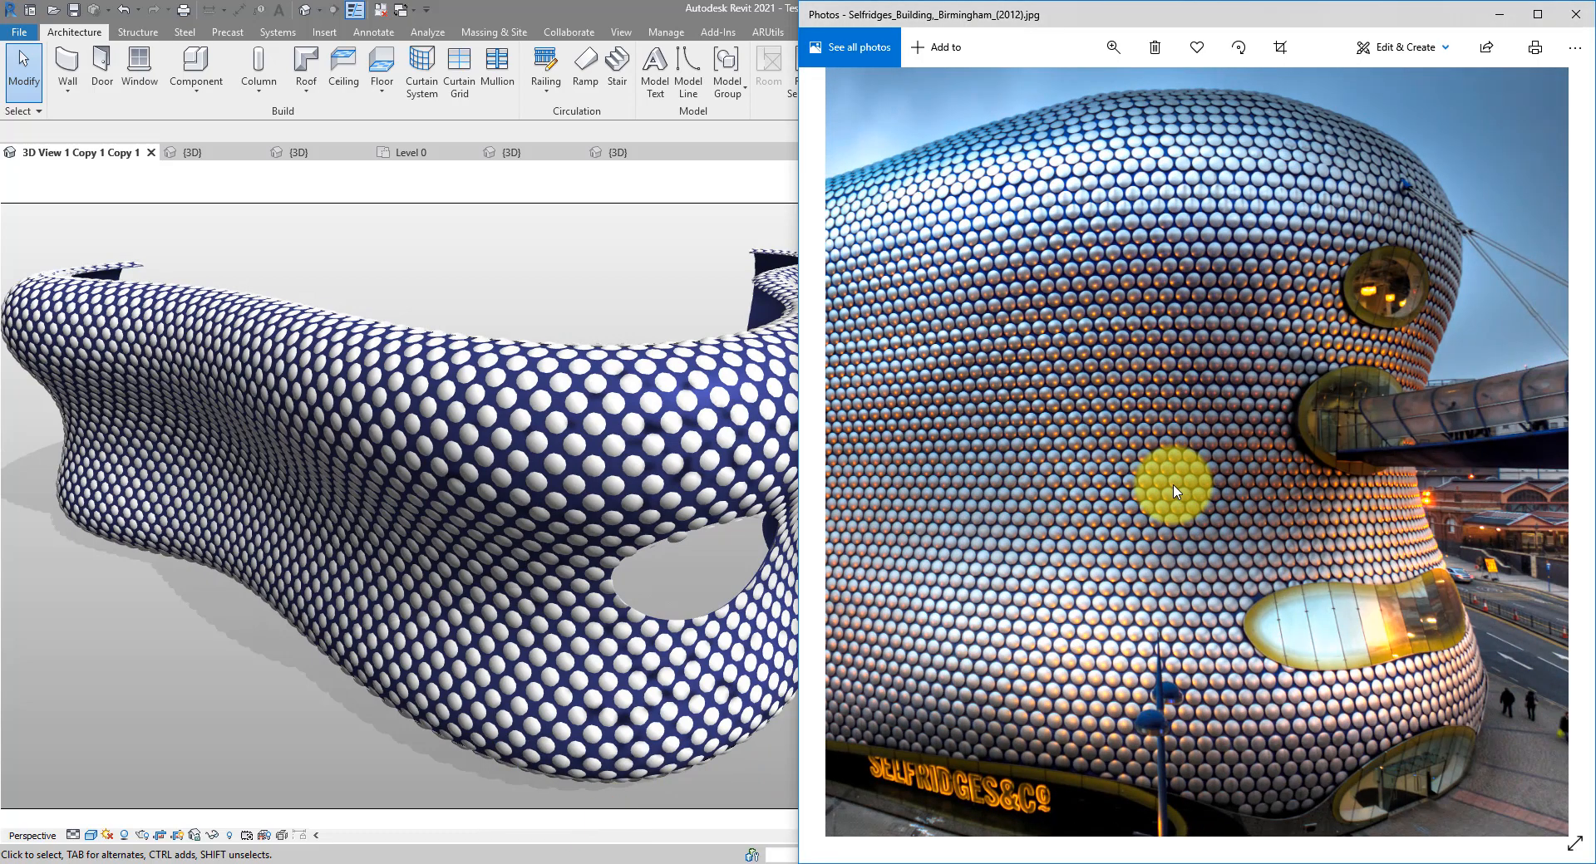